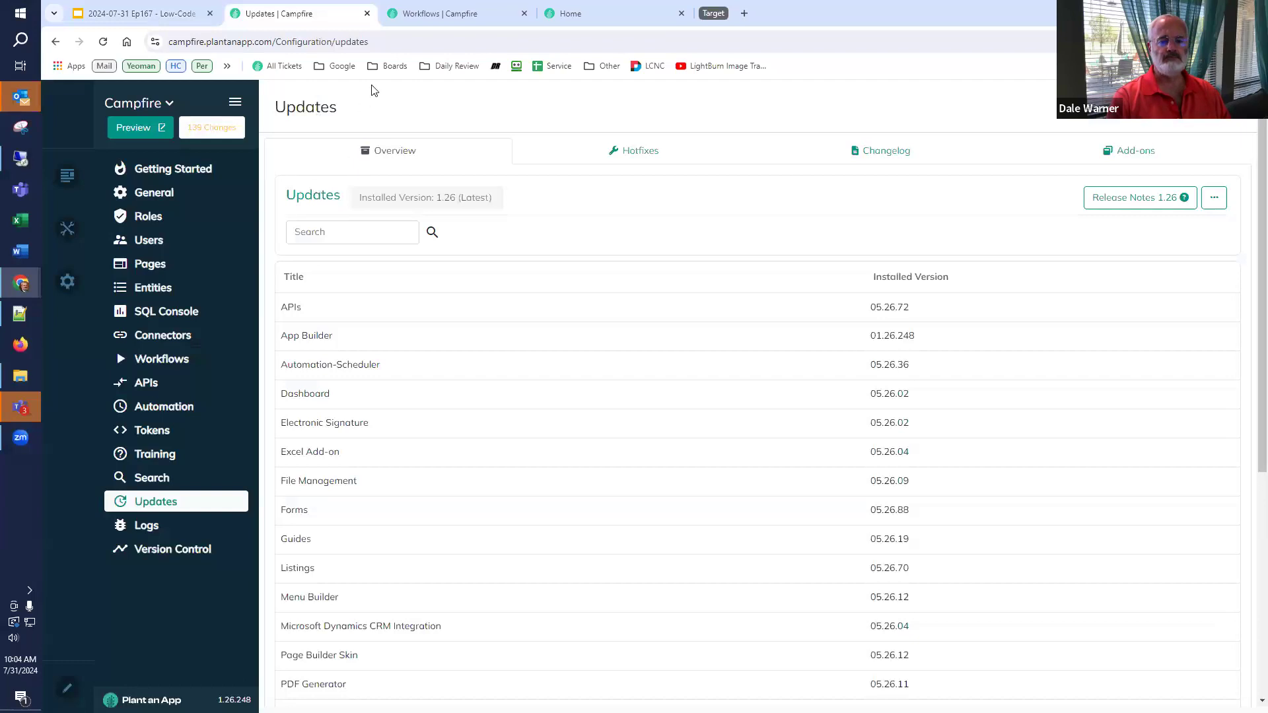
- Open a live preview of the Campfire website from the Campfire updates page
click(446, 18)
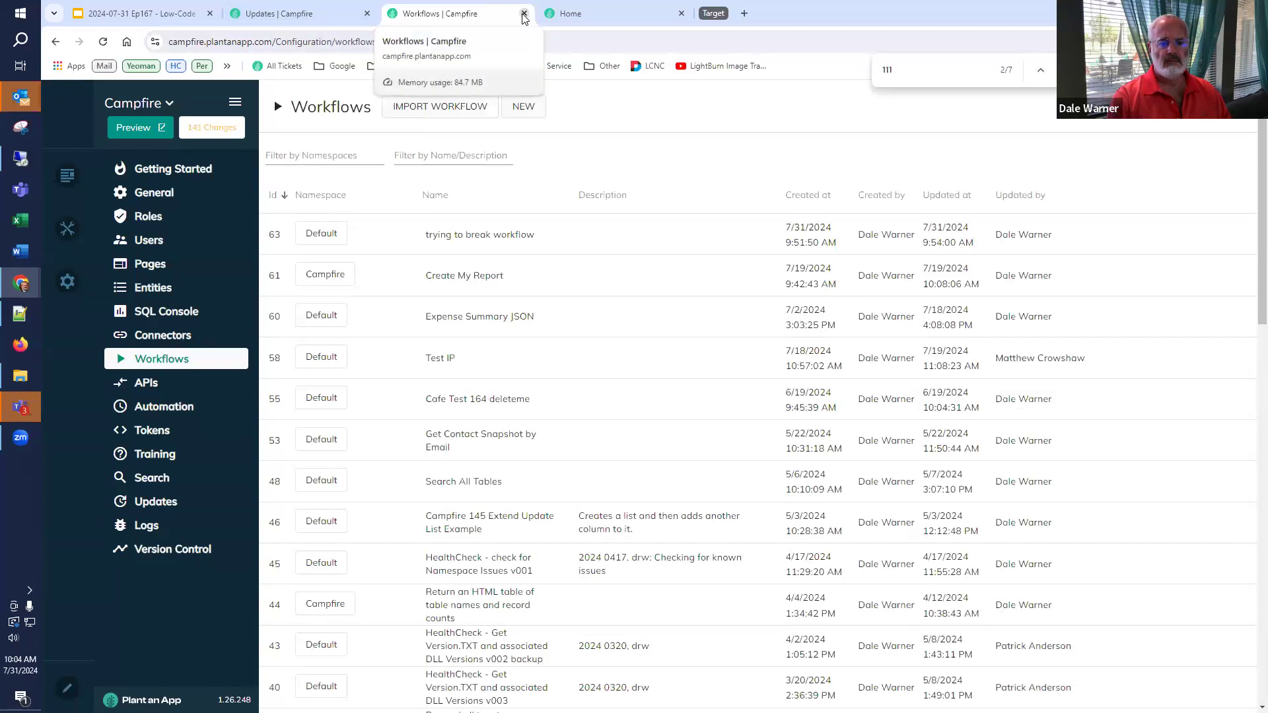
click(581, 14)
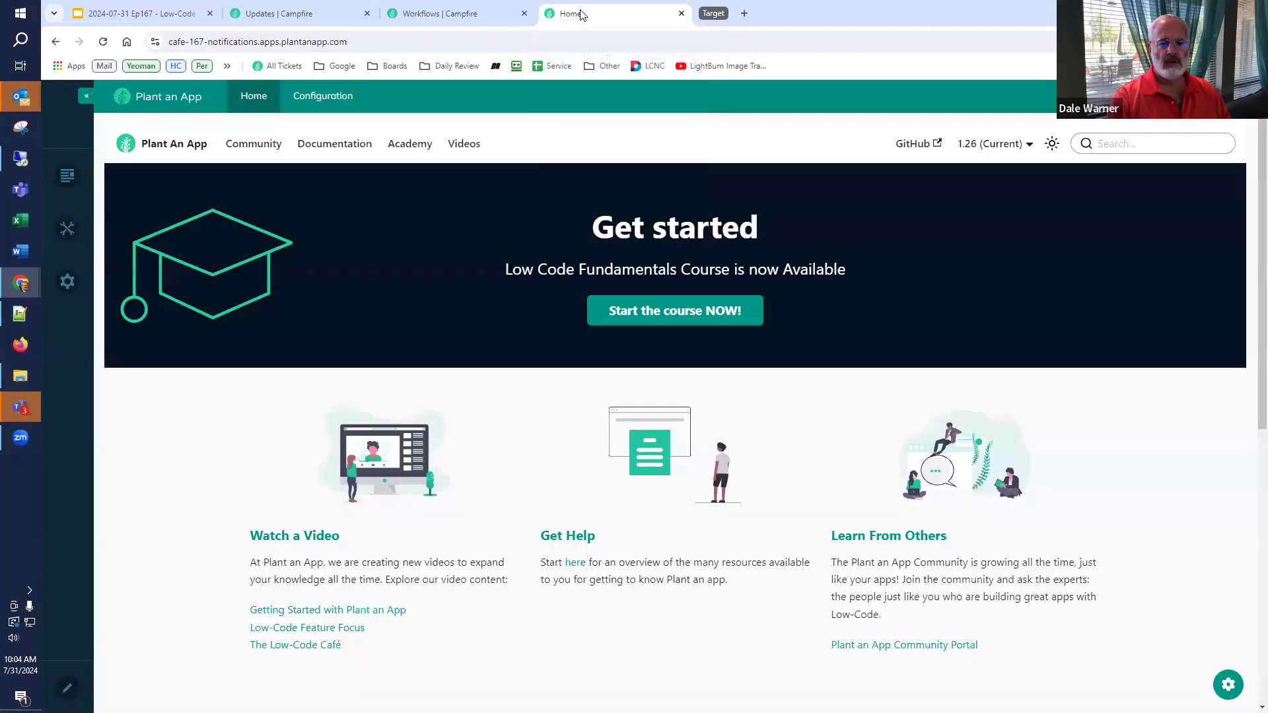
click(426, 14)
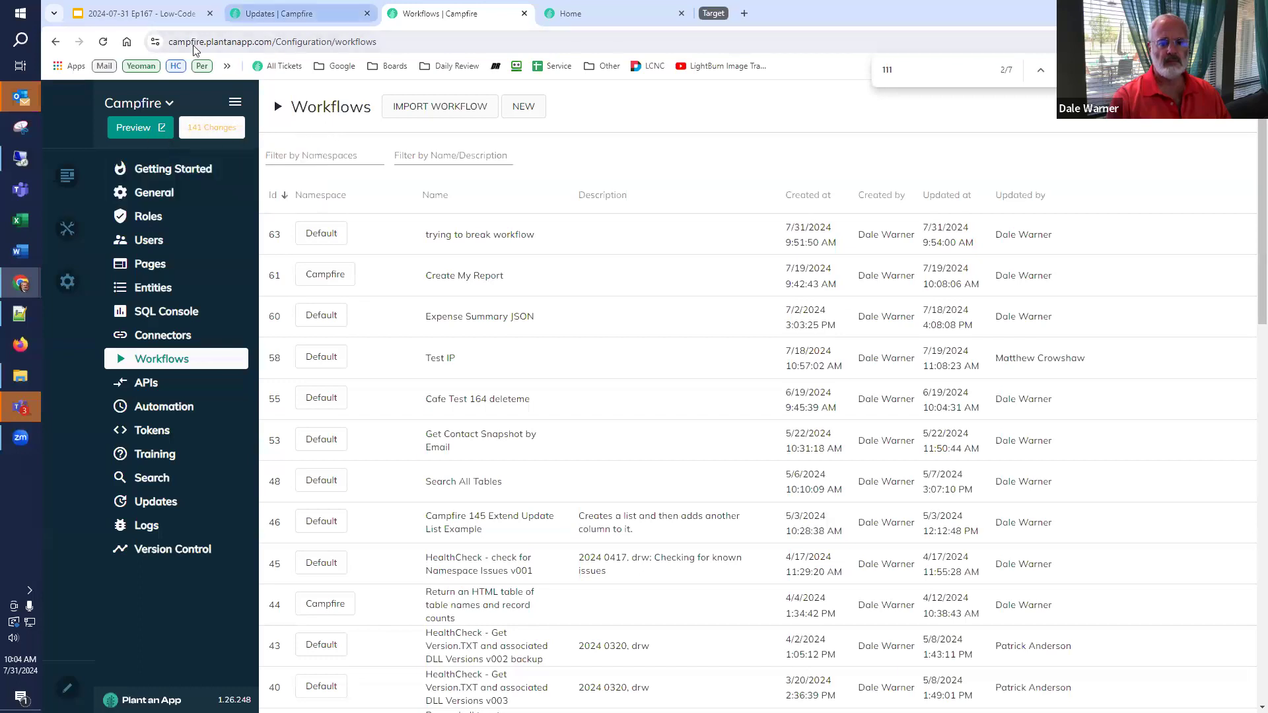
click(284, 13)
click(135, 128)
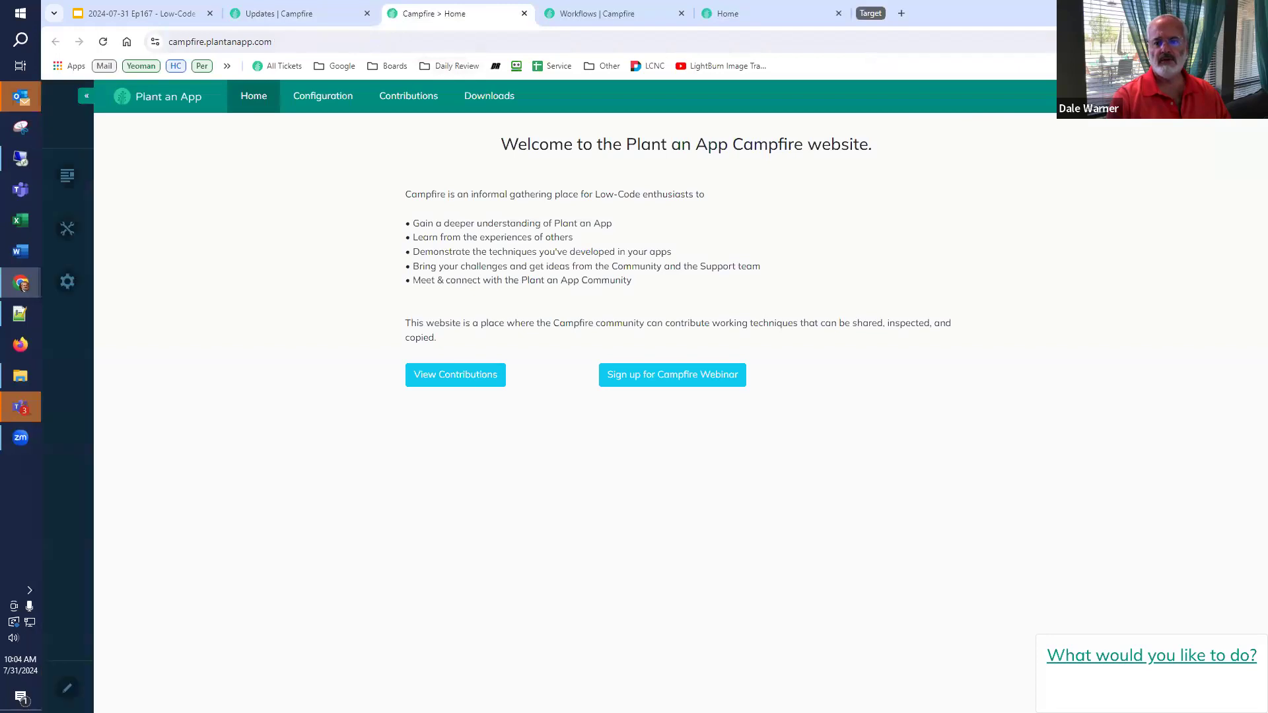
- Put the Campfire Contributions page into edit mode and show the Add Module list
click(398, 98)
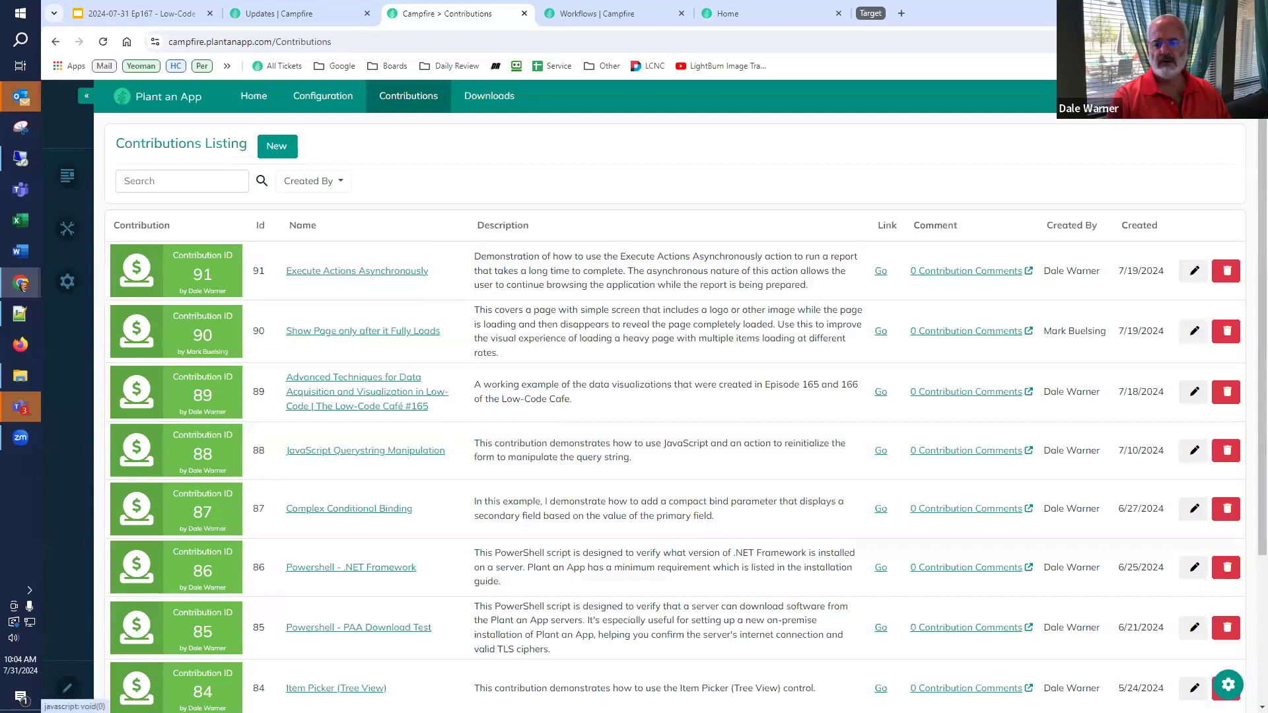
click(1227, 97)
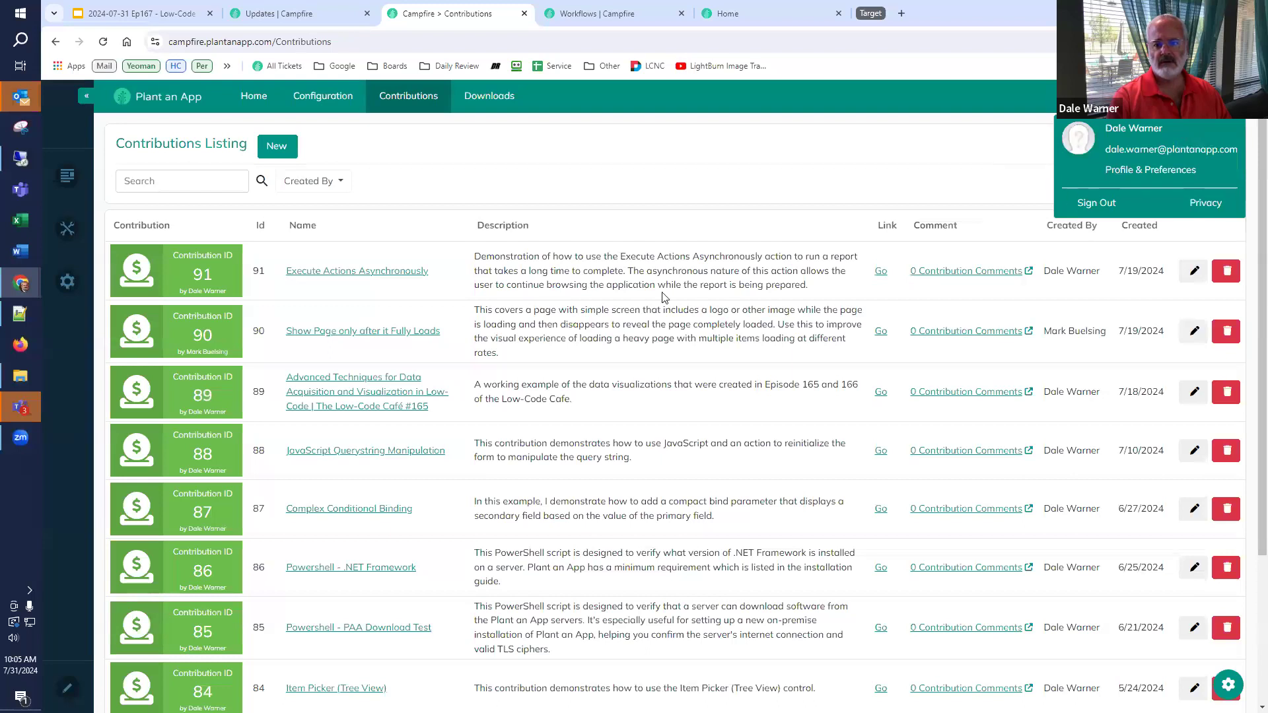
click(77, 690)
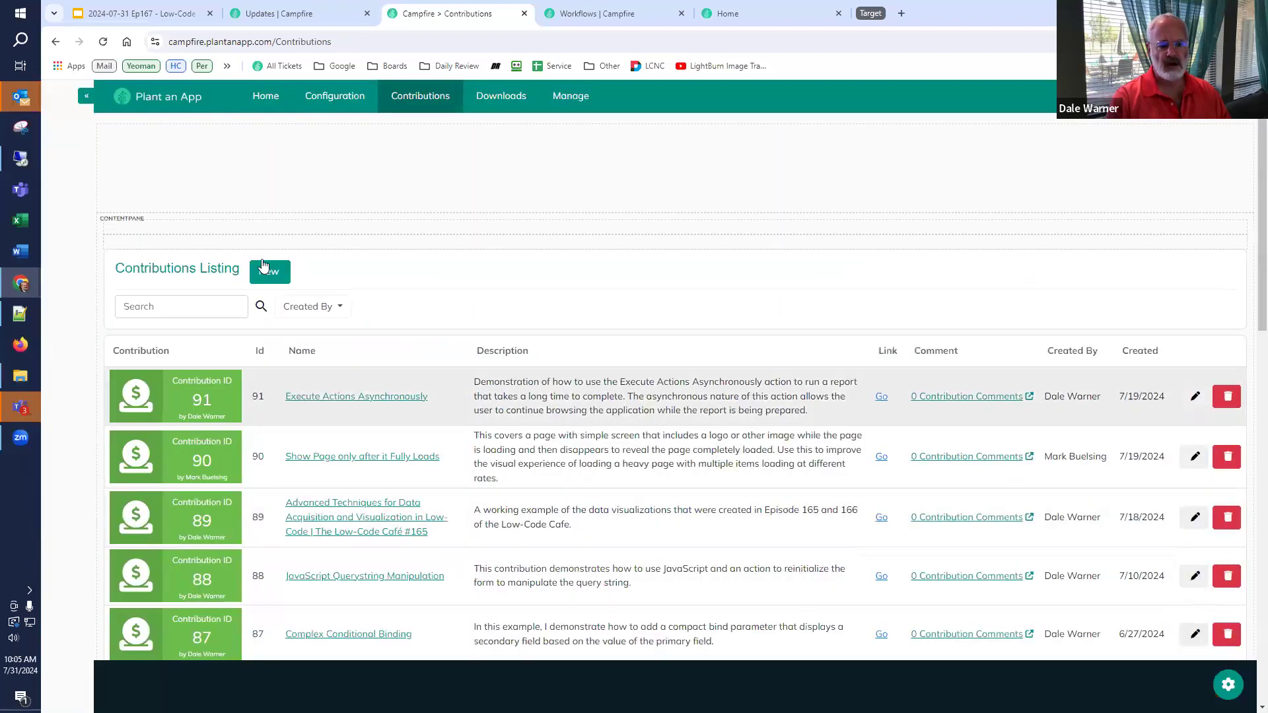
click(143, 689)
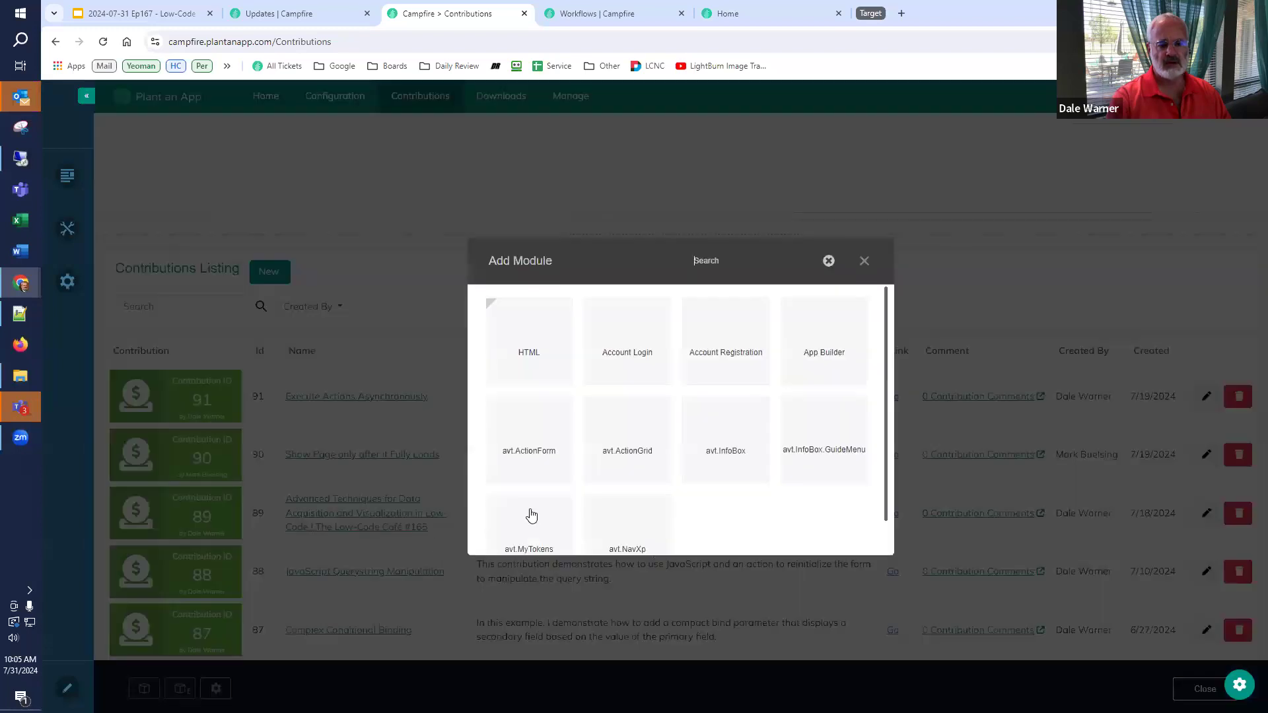
- Try adding an HTML module to the Contributions page, then reload it
click(549, 357)
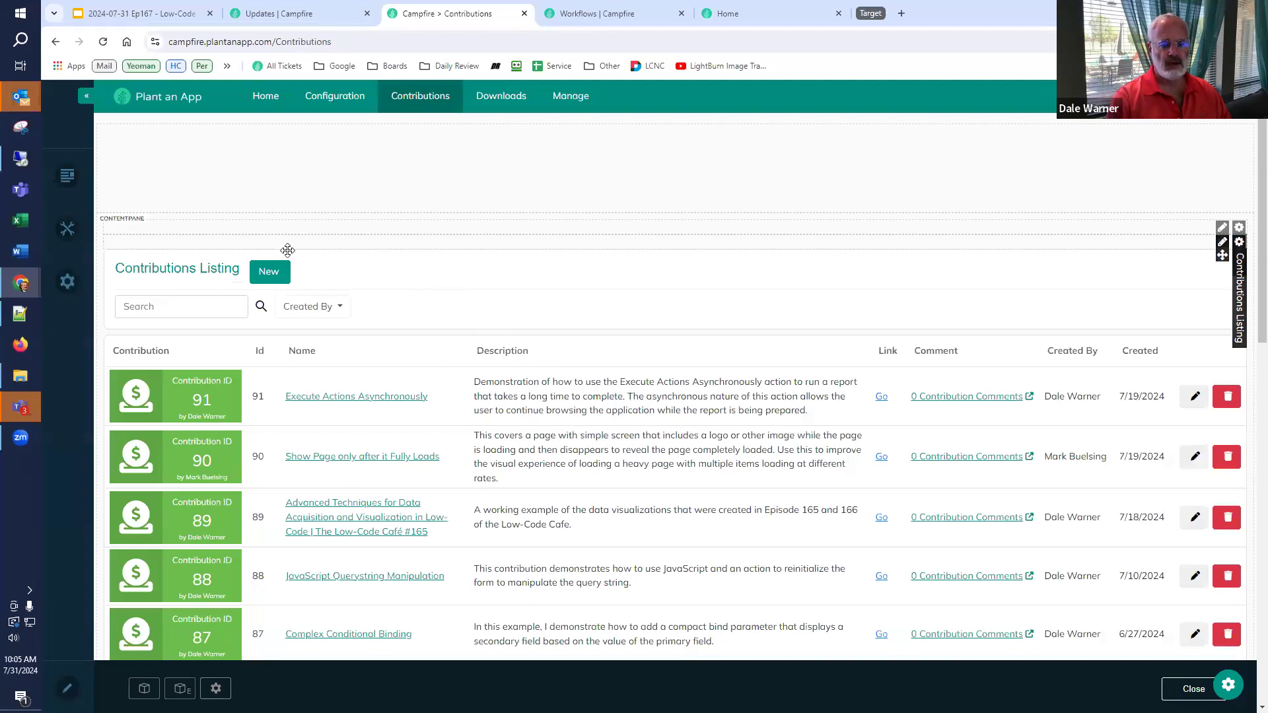
scroll(212, 646, down, 7)
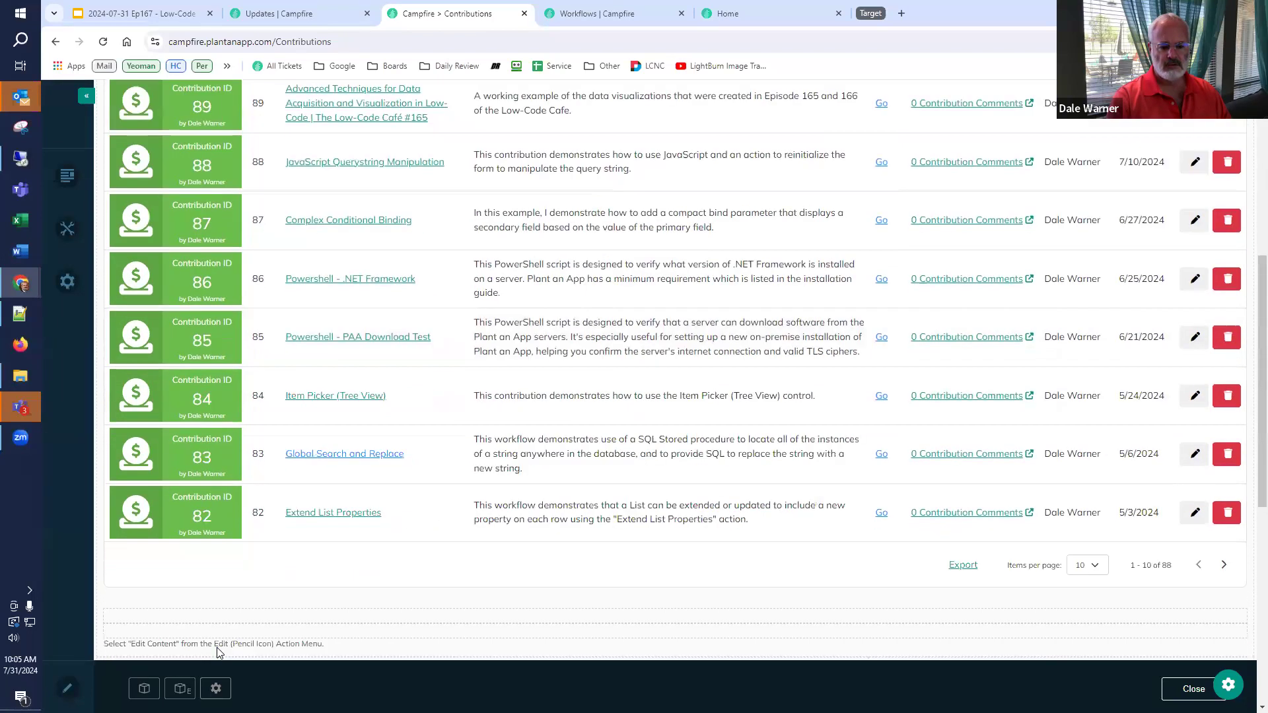
scroll(216, 647, up, 6)
key(F5)
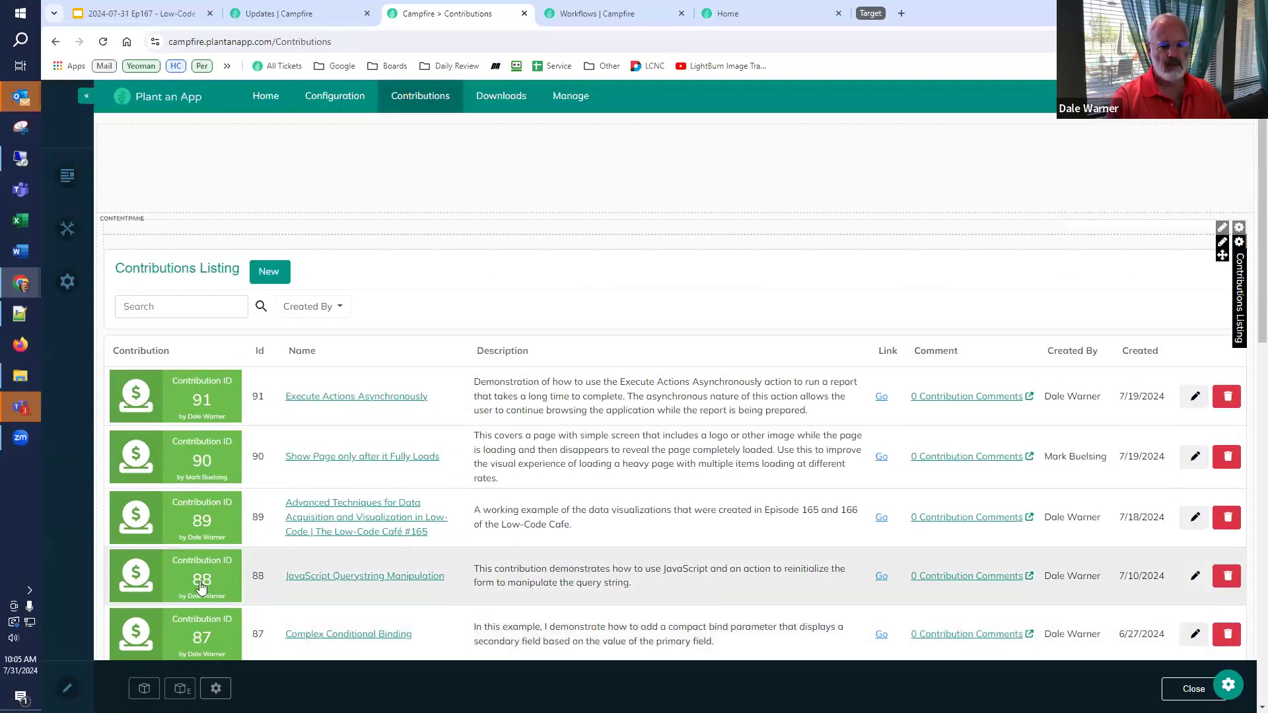
- Place a Text/HTML module above the Contributions Listing and open its content editor
click(144, 688)
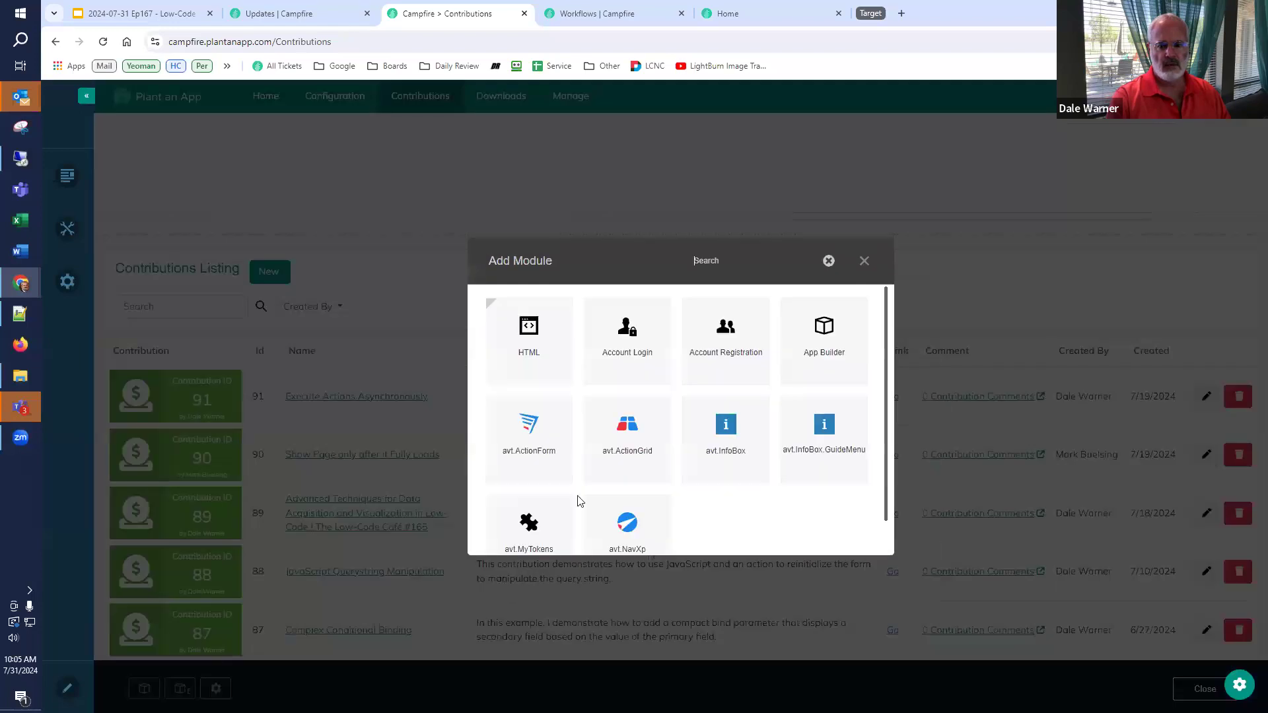
click(538, 344)
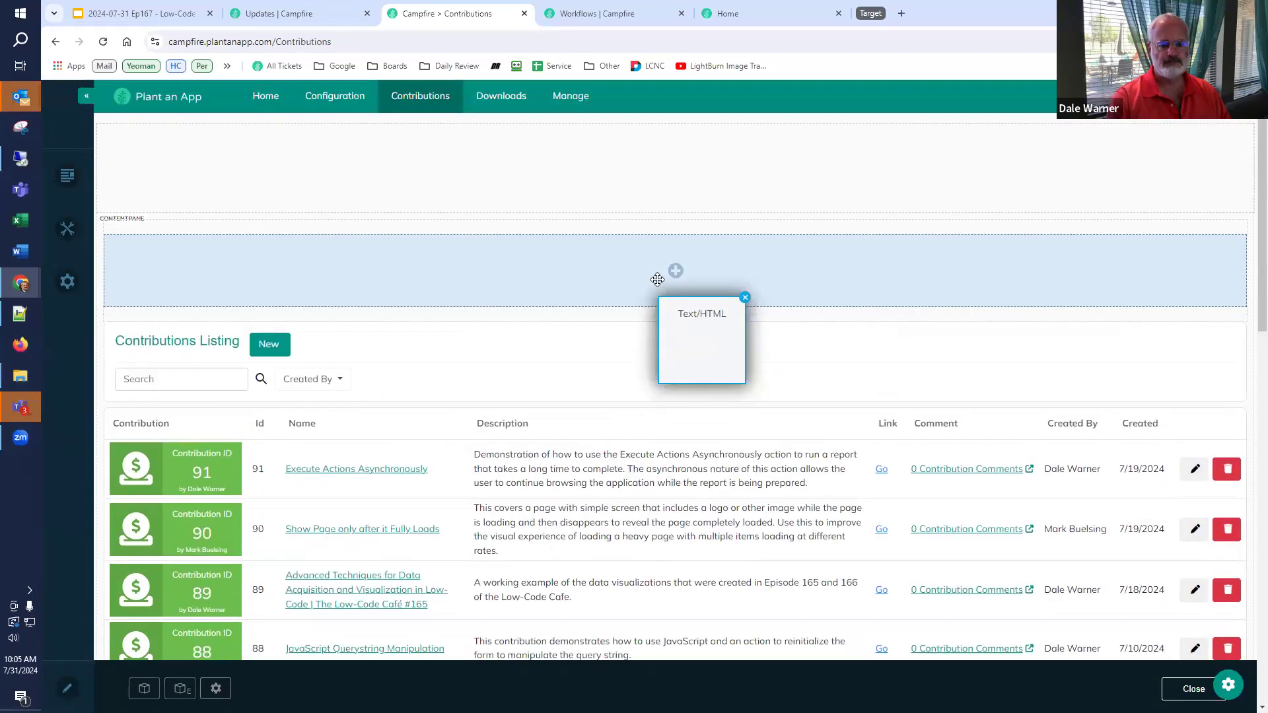
click(658, 275)
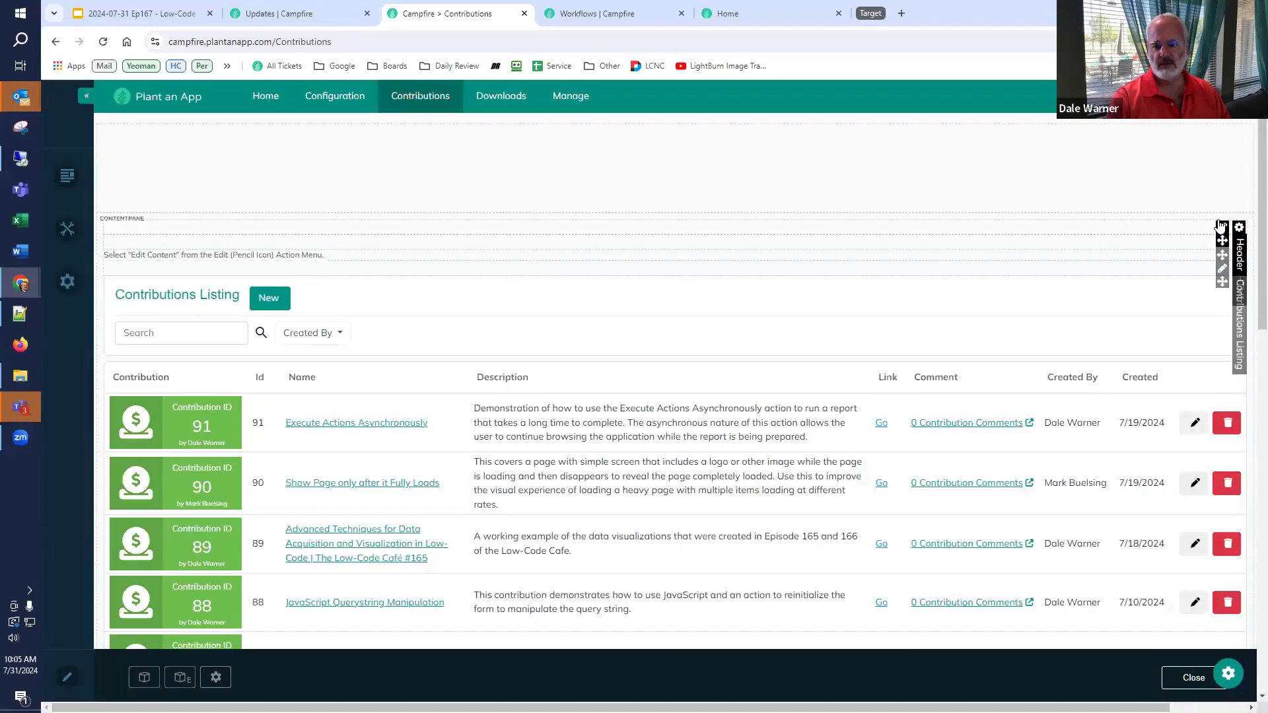
mouse_move(1222, 228)
click(1188, 243)
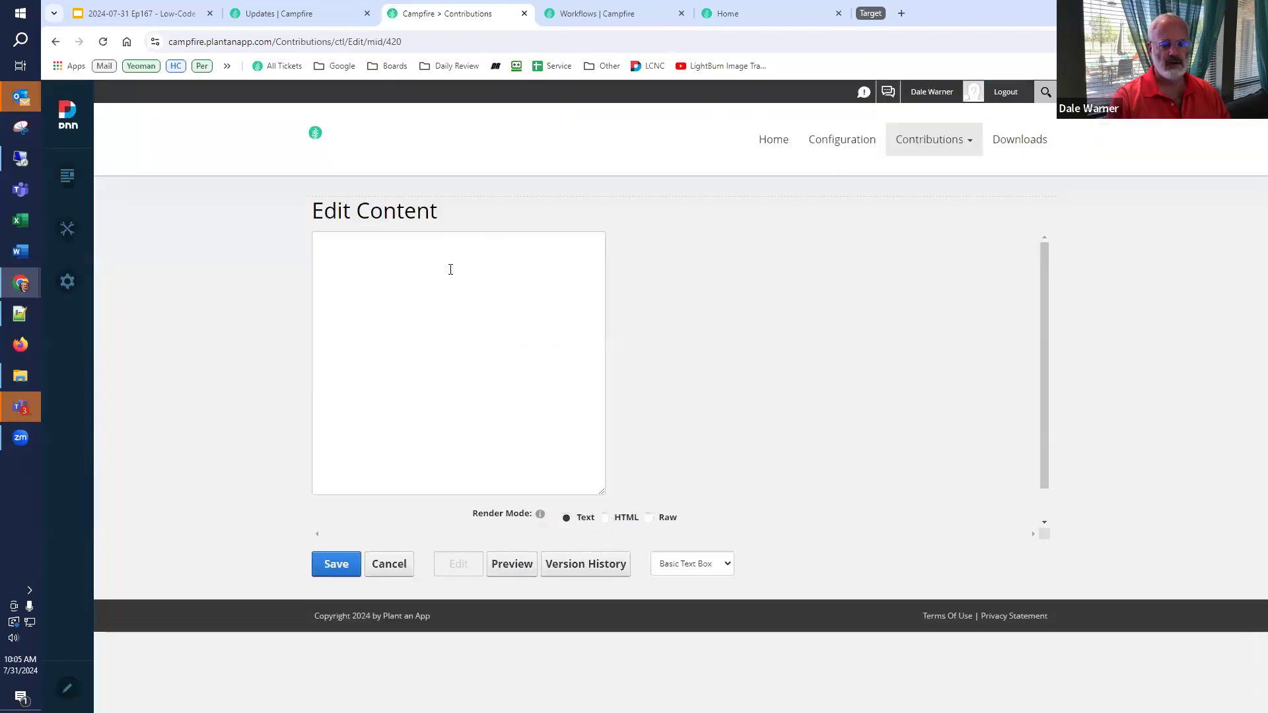
- Enter 'Hello world' as the HTML module's content and save it
click(451, 269)
text(He)
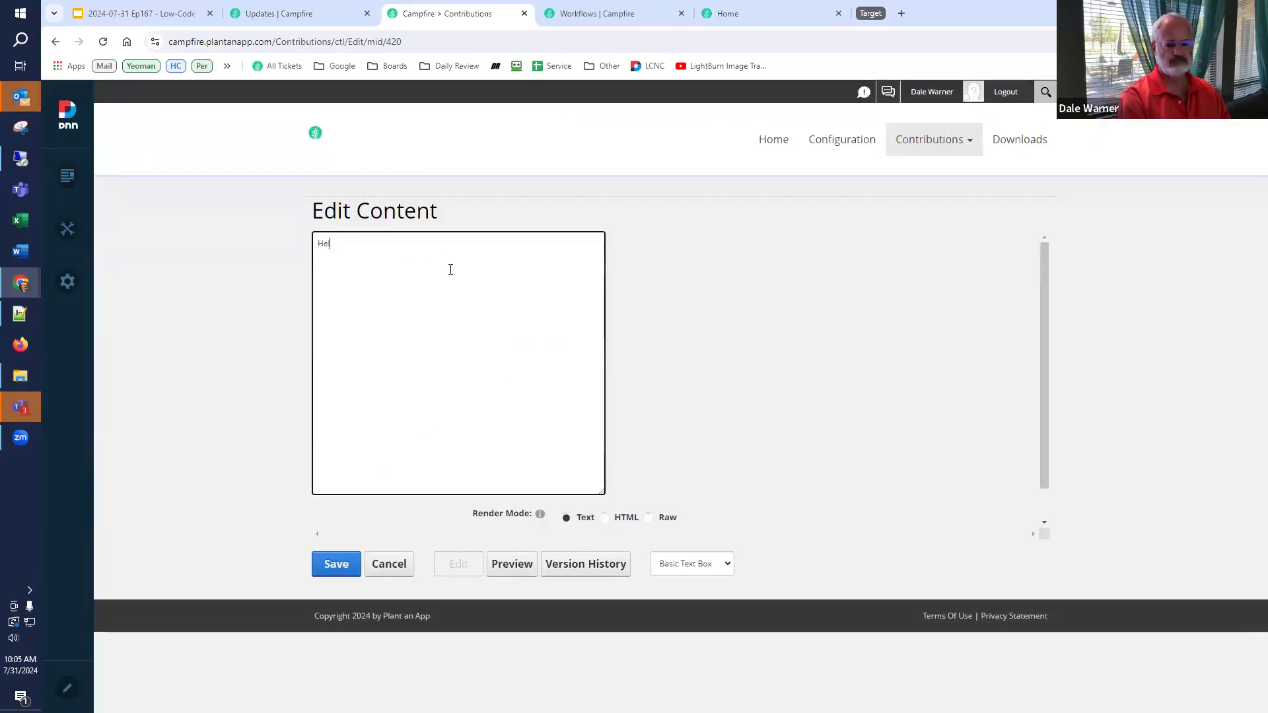
text(llo world)
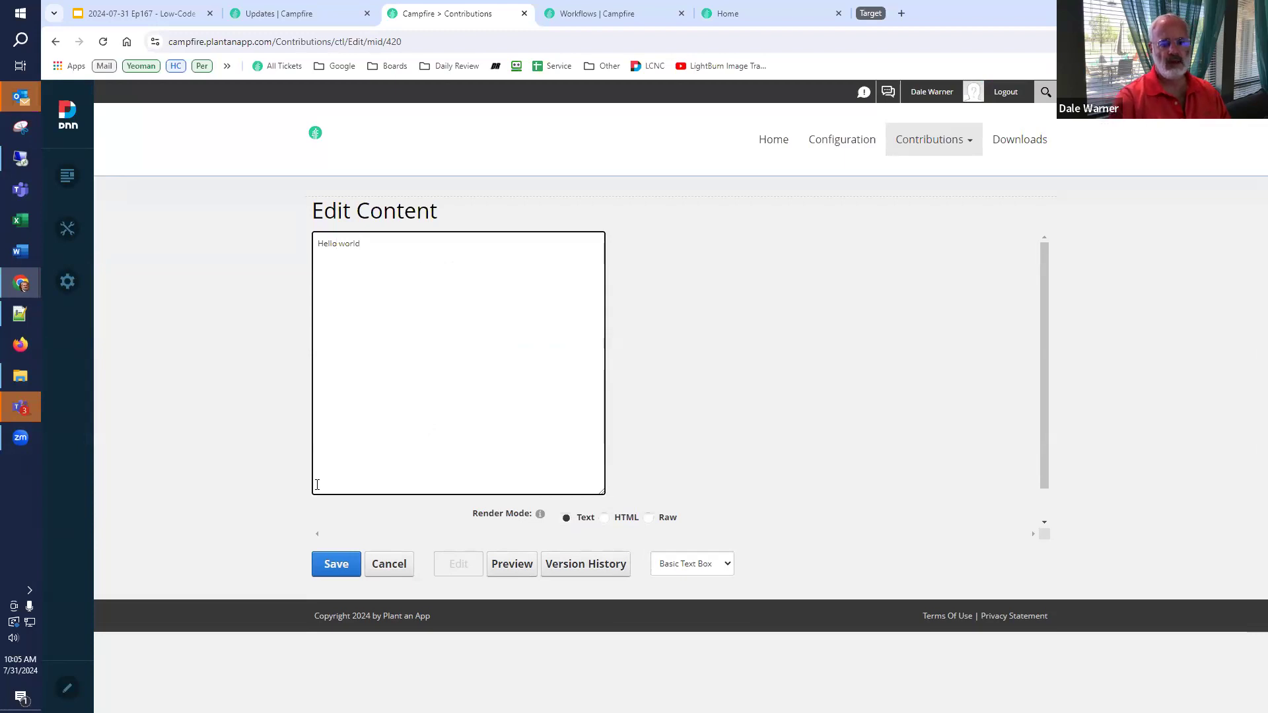
click(336, 566)
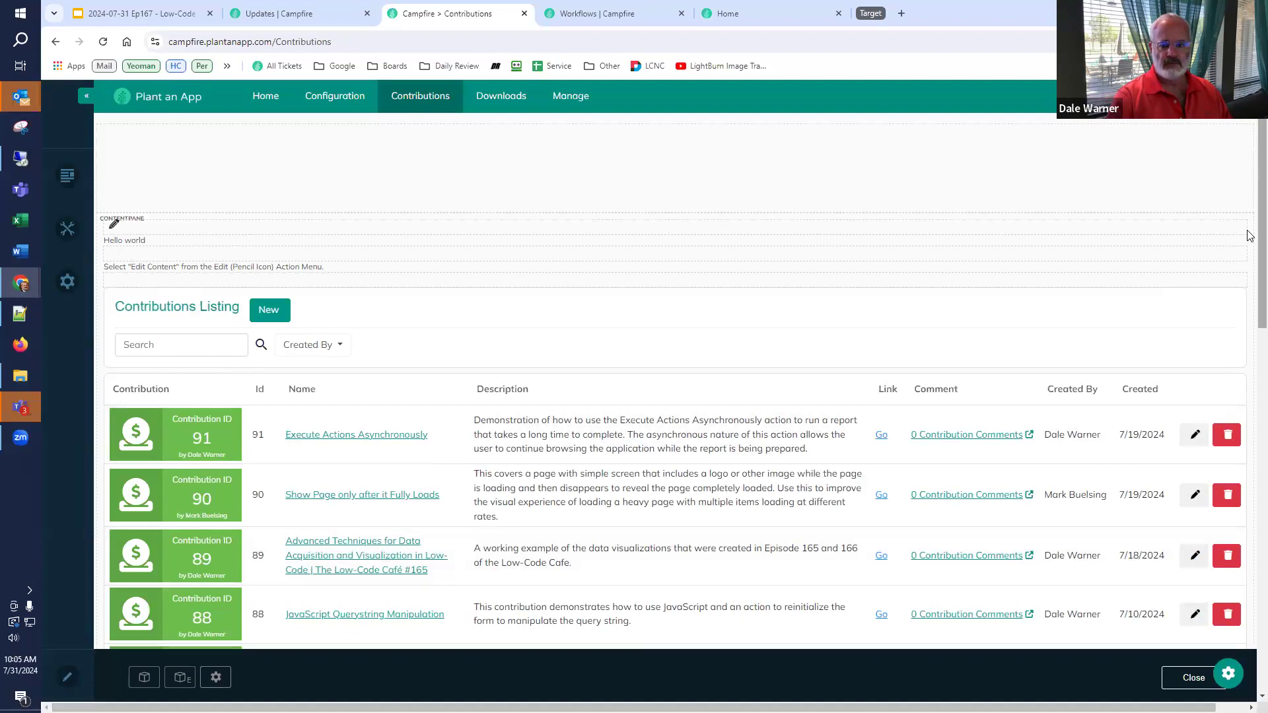
- Move the Hello world module to the UserMenu pane and check it in the profile dropdown
mouse_move(1222, 227)
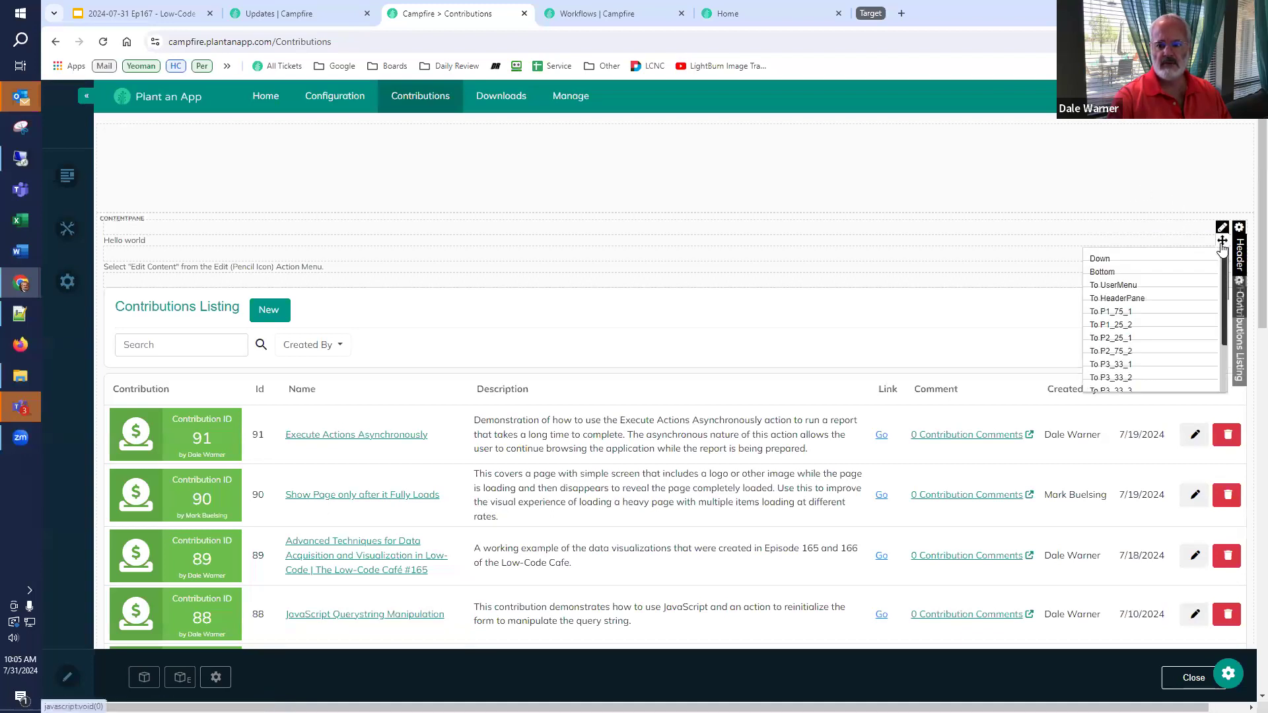
click(1150, 286)
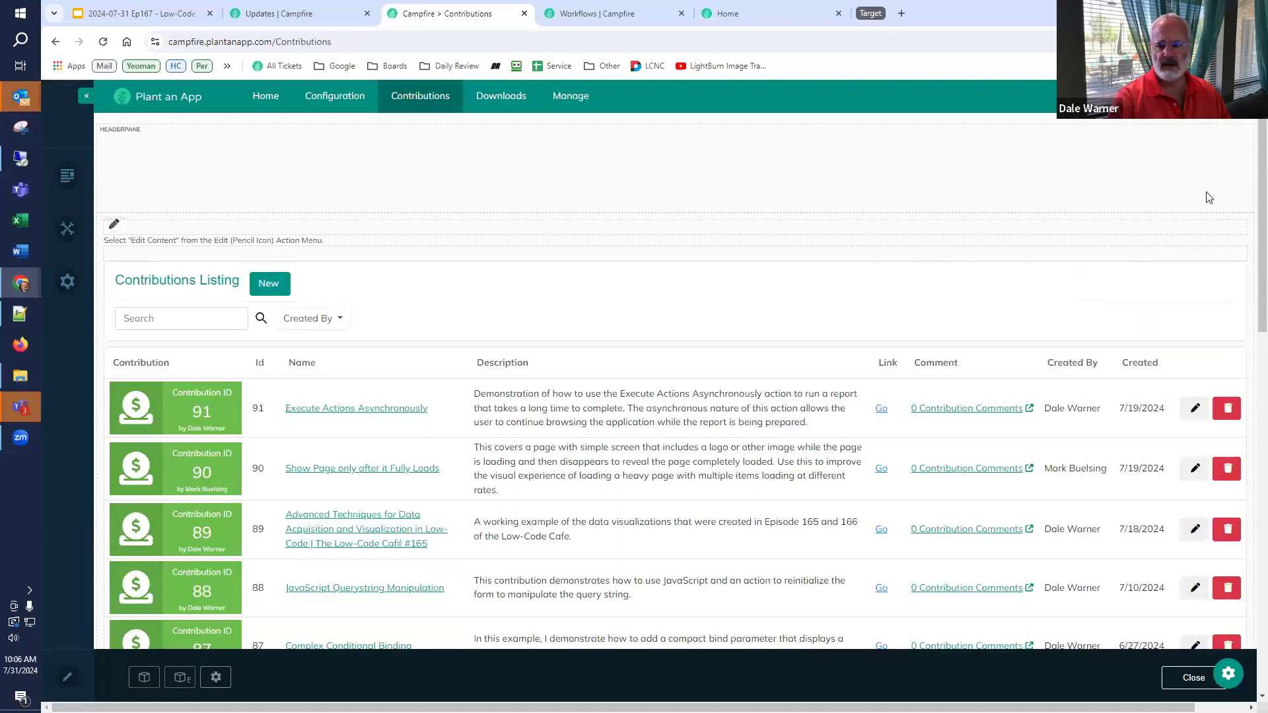
click(1227, 97)
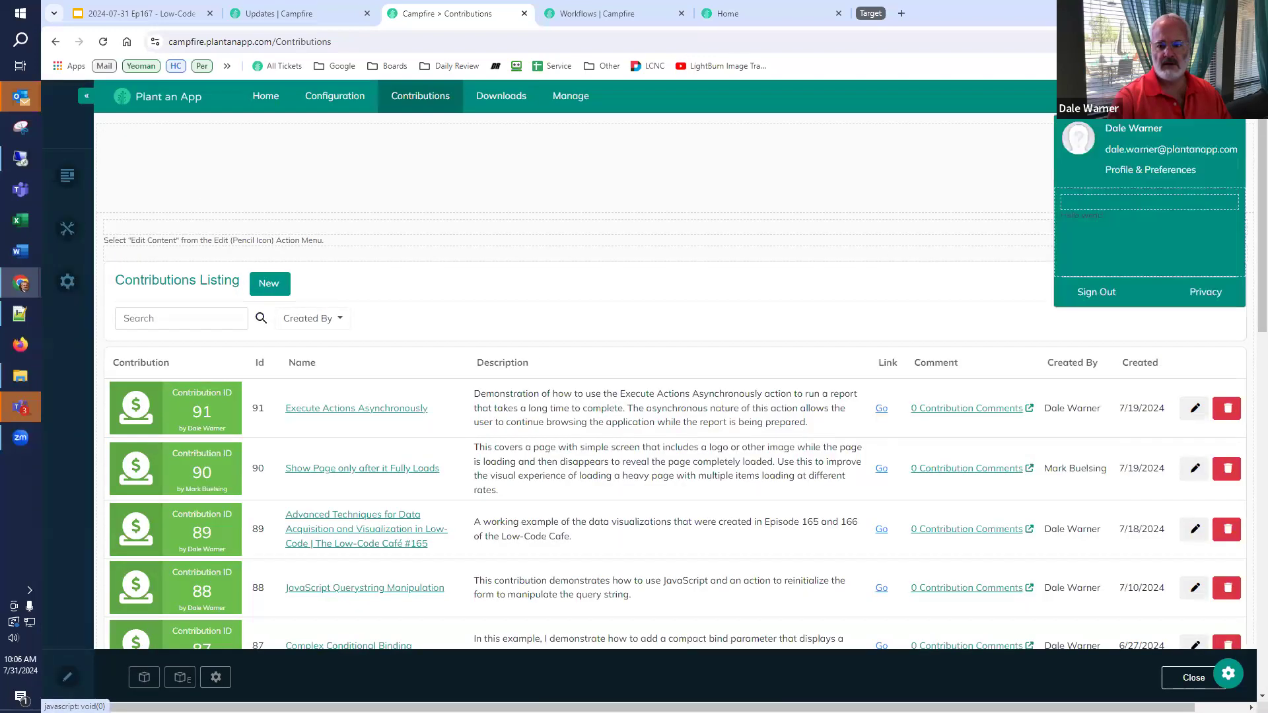
mouse_move(1124, 220)
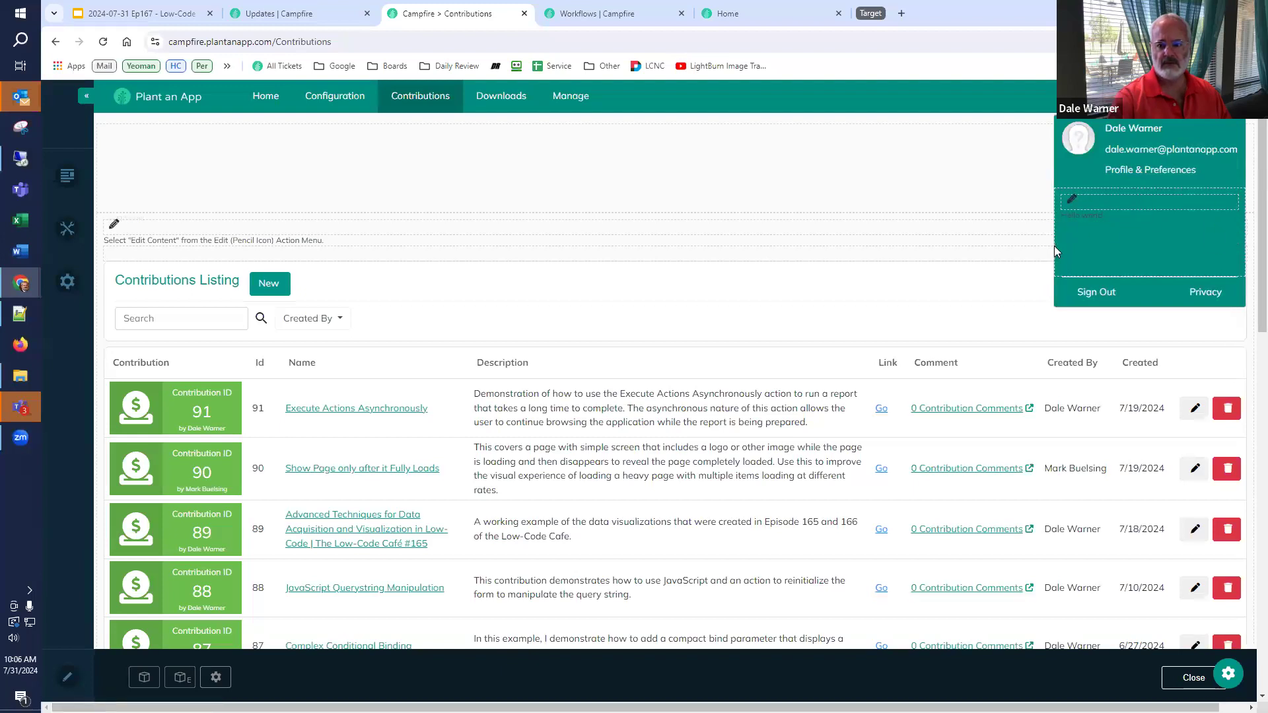
click(898, 270)
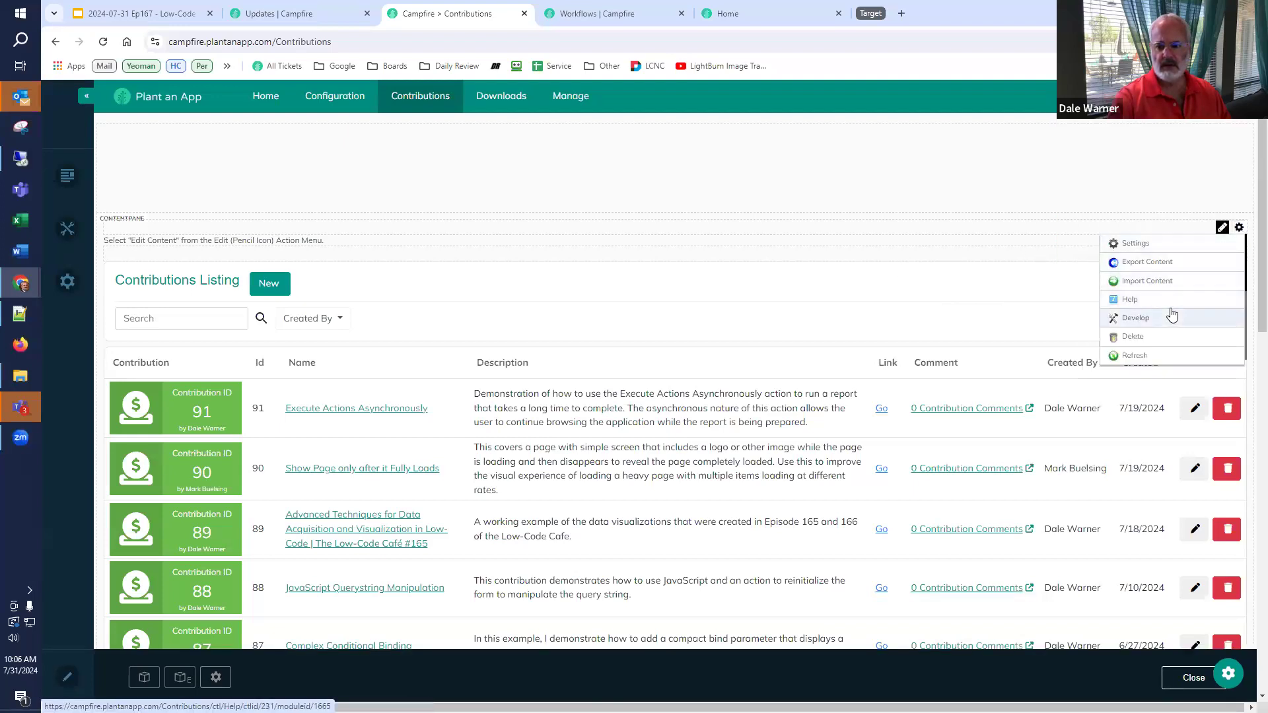
- Delete the leftover empty module and leave page edit mode
click(1155, 336)
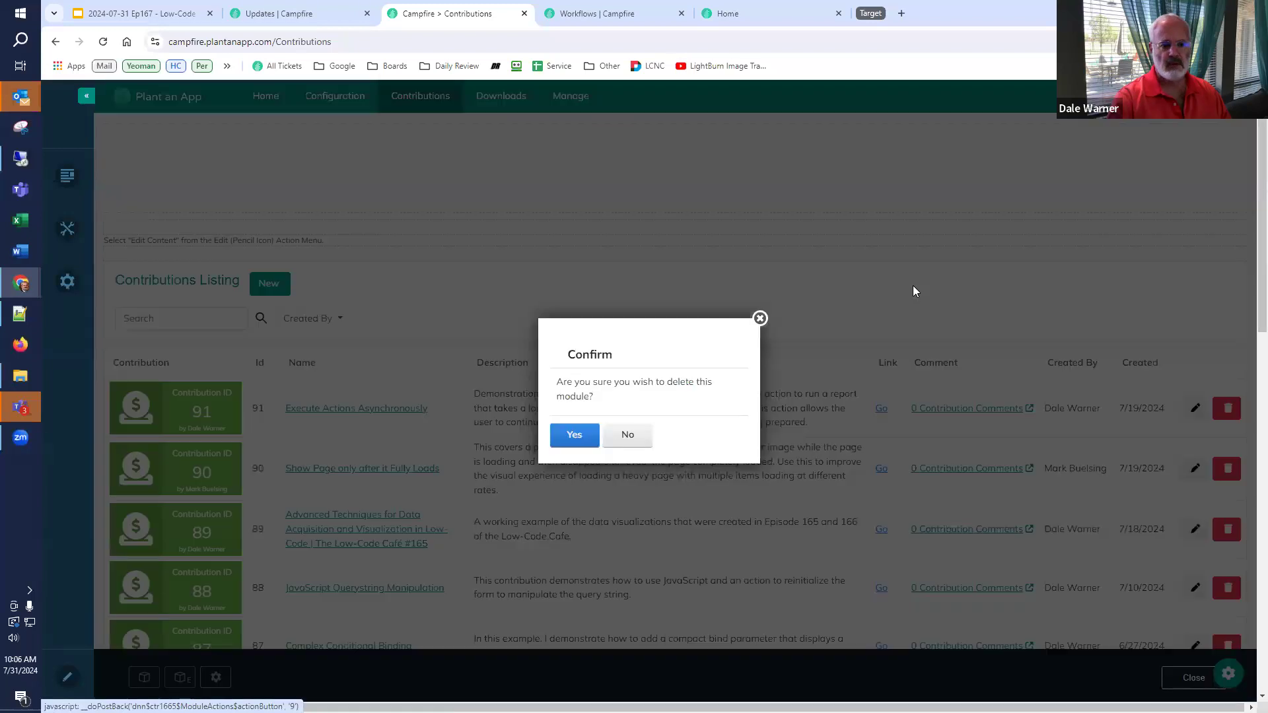
click(569, 436)
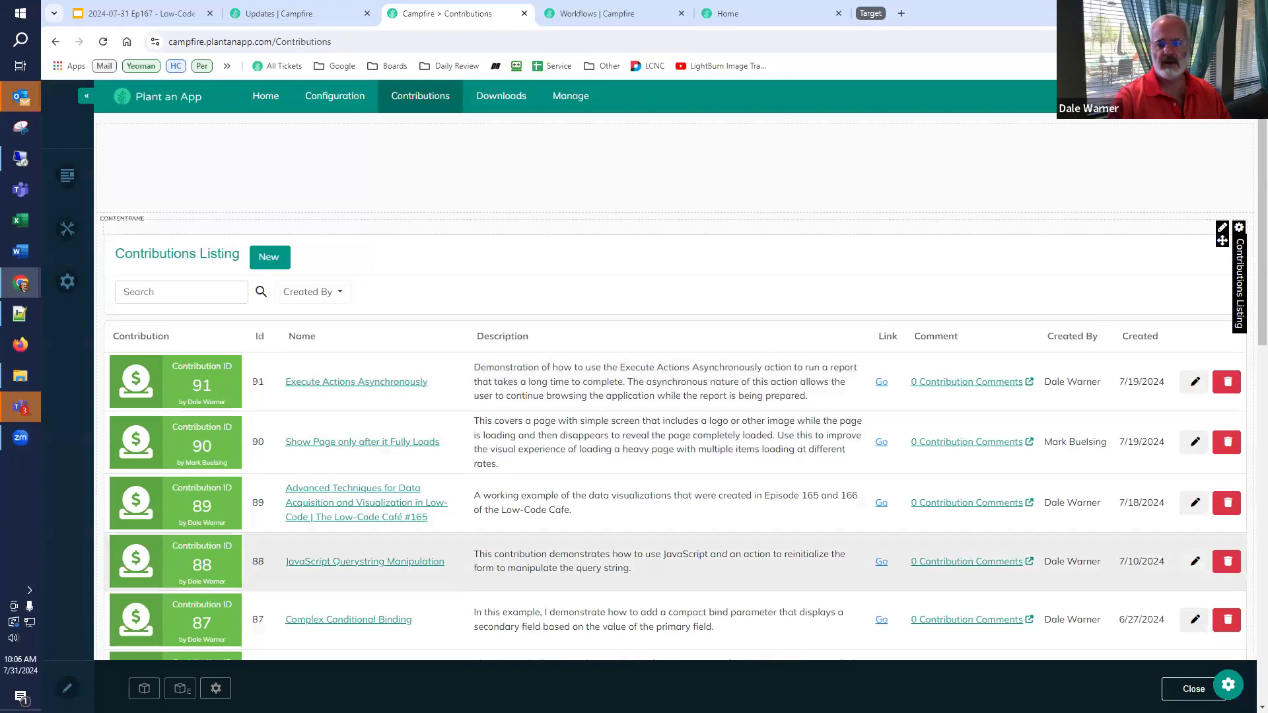
click(1162, 689)
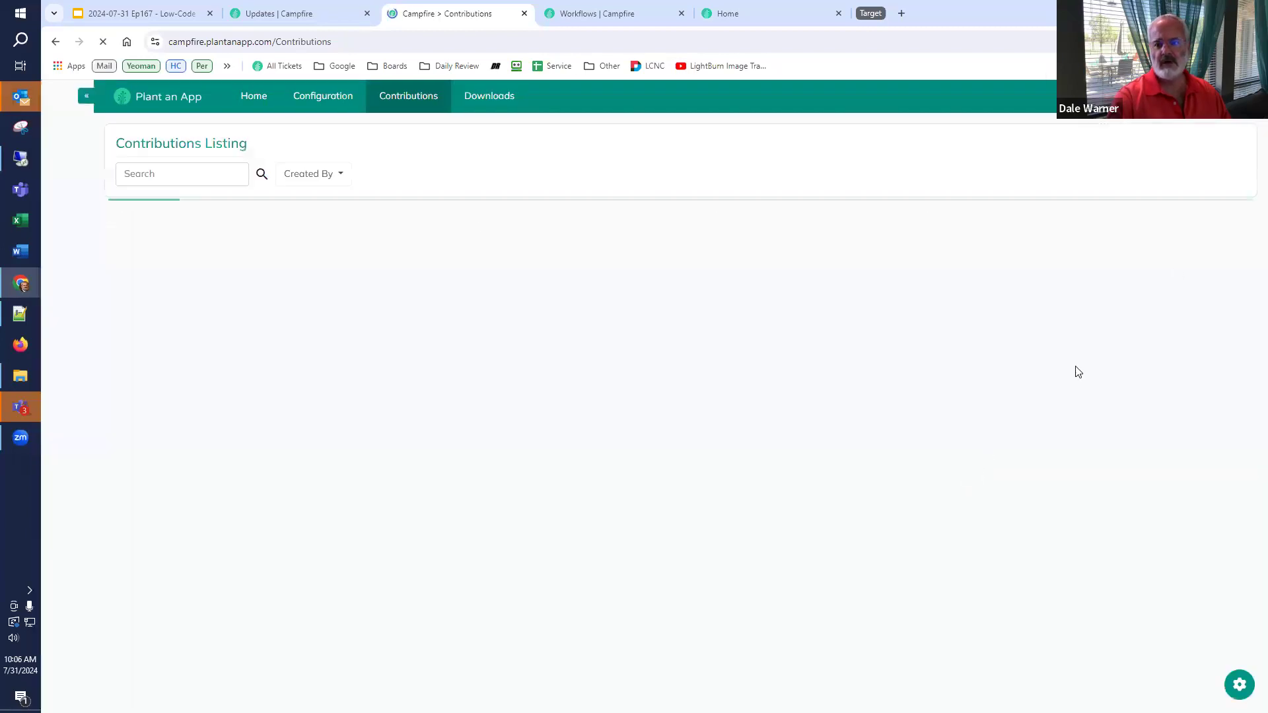
- Check Hello world in the profile menu, close the Campfire preview and return to Workflows
click(1226, 96)
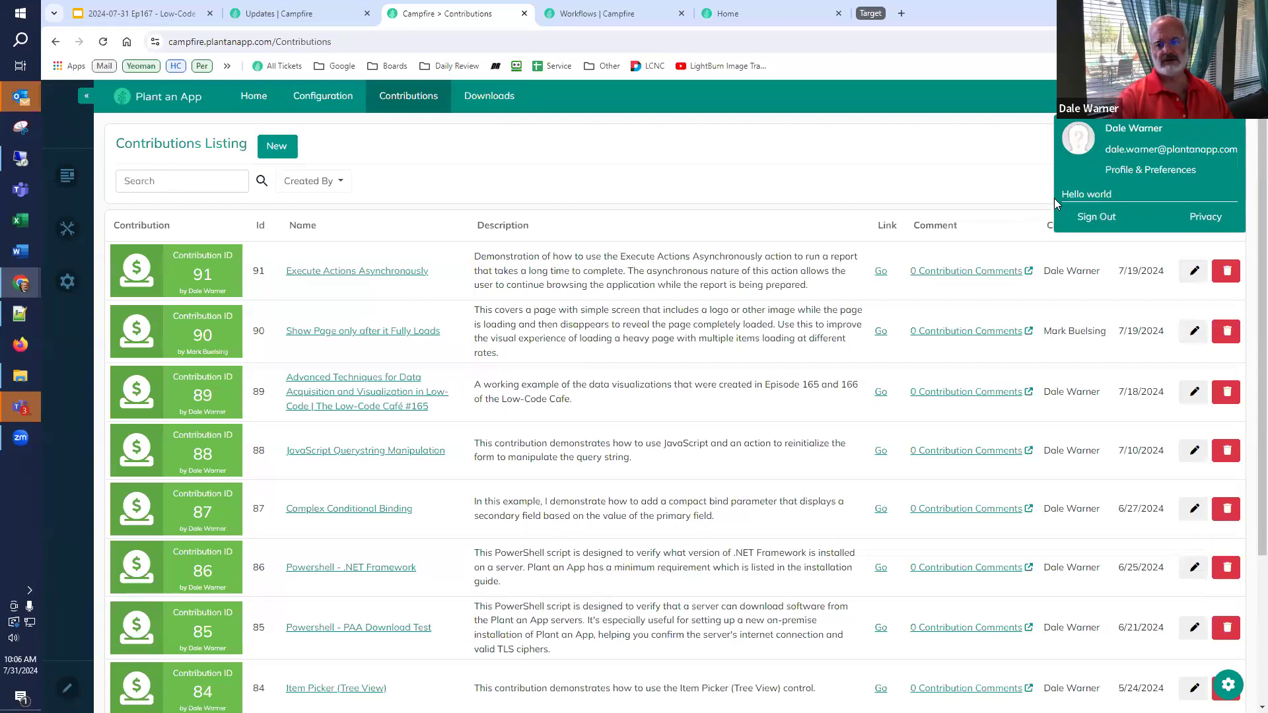
click(964, 174)
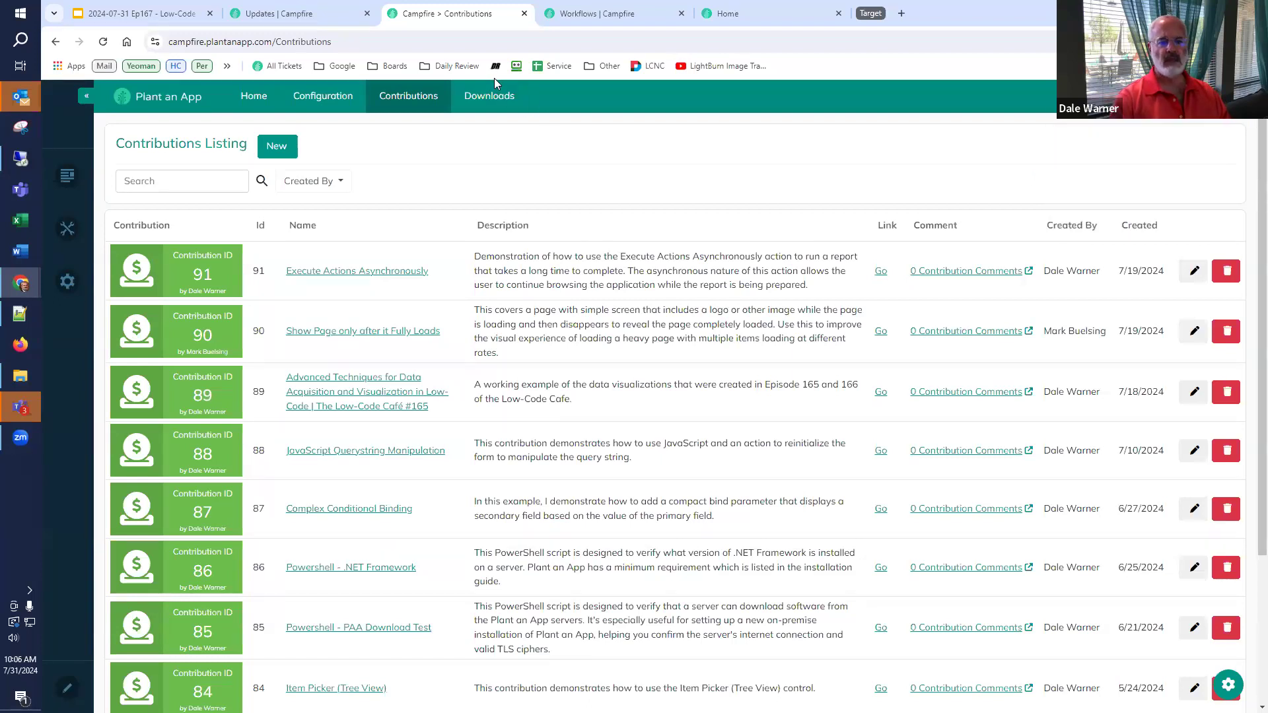
mouse_move(900, 205)
click(523, 13)
click(425, 15)
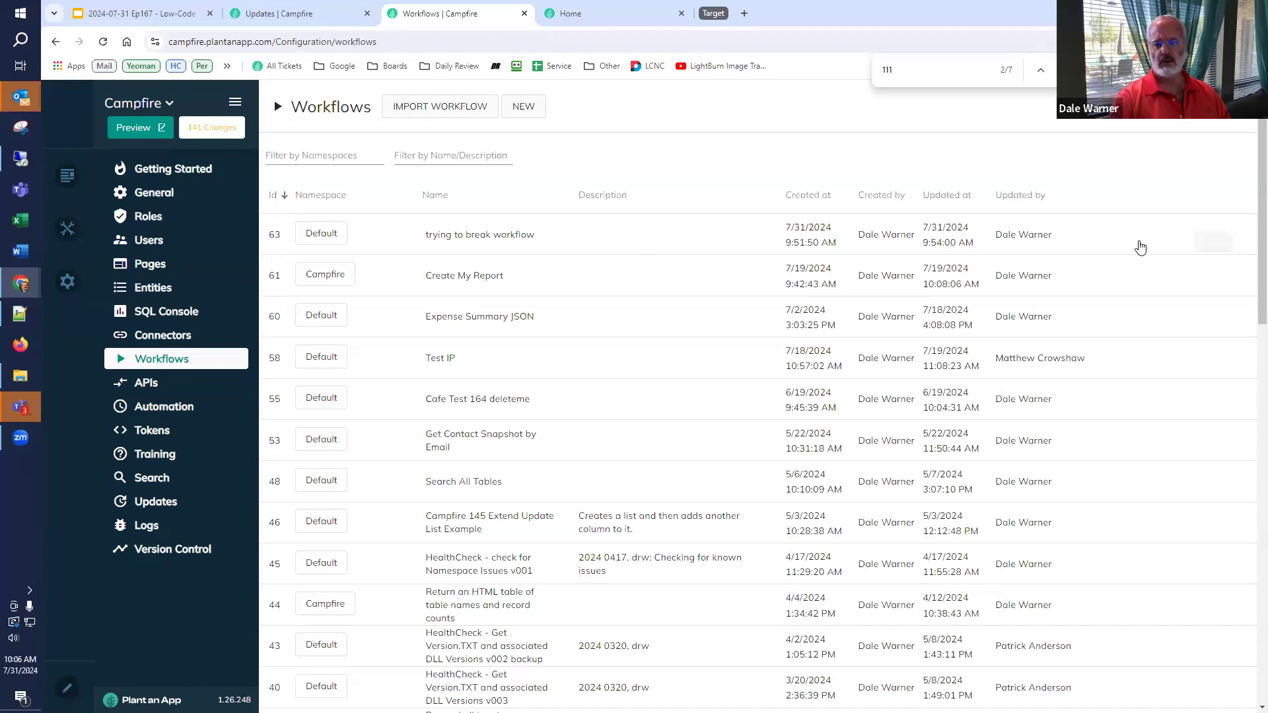
- Open 'trying to break workflow' (Id 63) in the workflow editor
click(1133, 235)
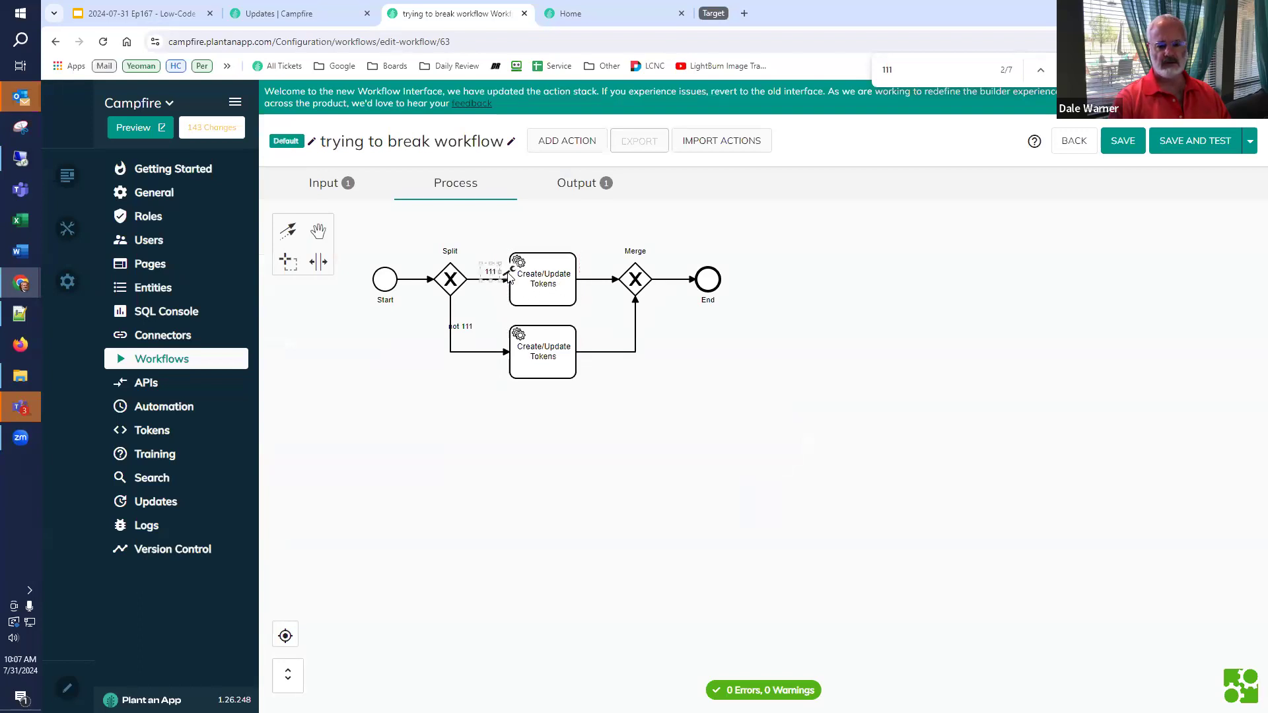
- Review the 111 and not 111 branch conditions without changing them
double_click(511, 272)
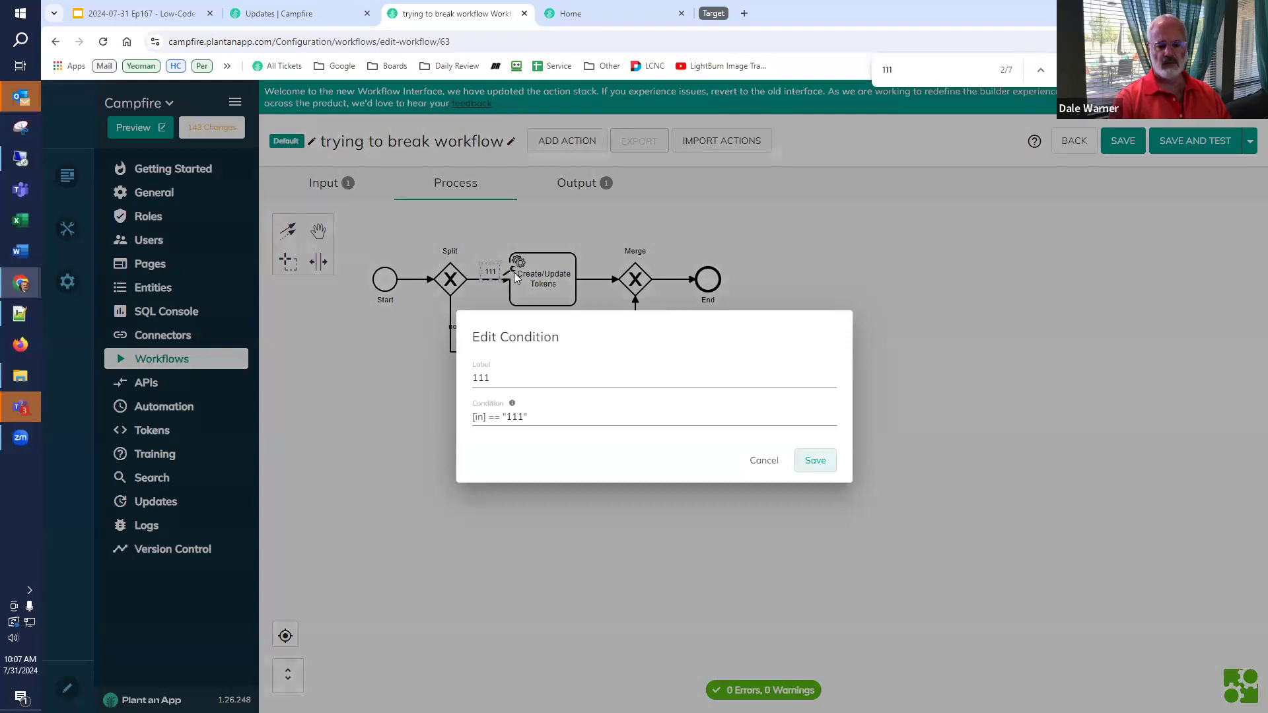
click(765, 464)
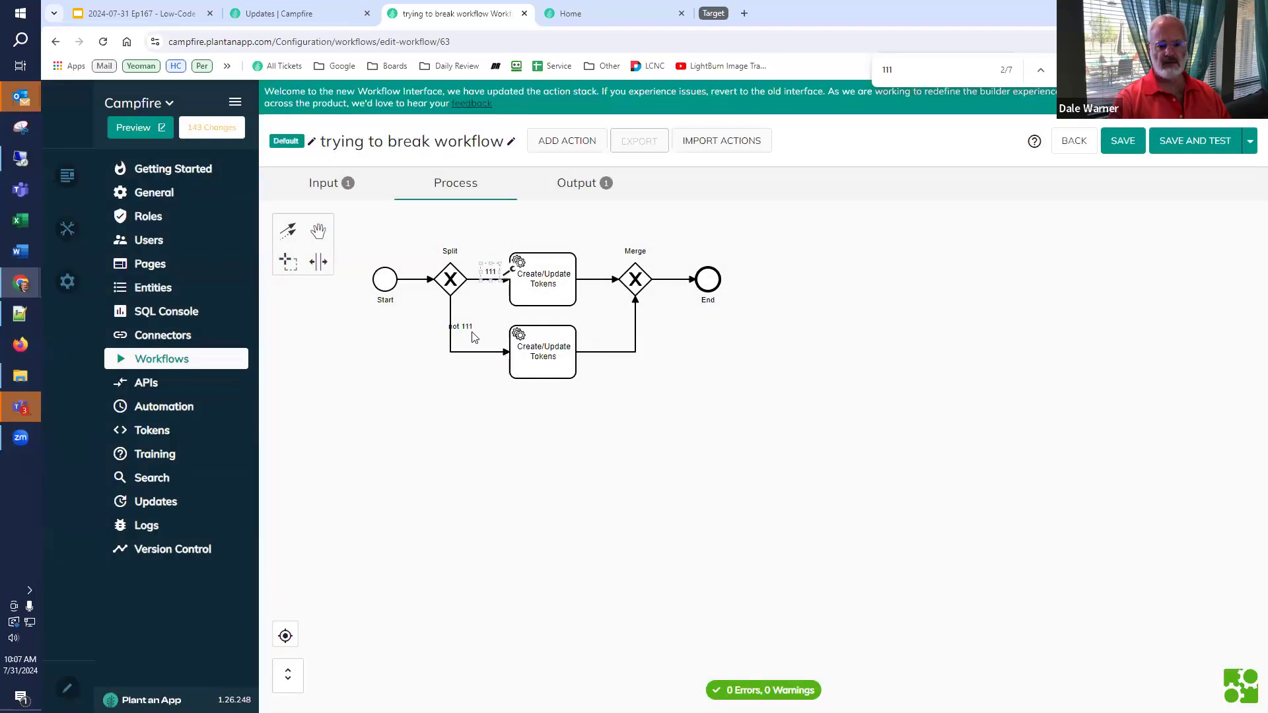
double_click(470, 324)
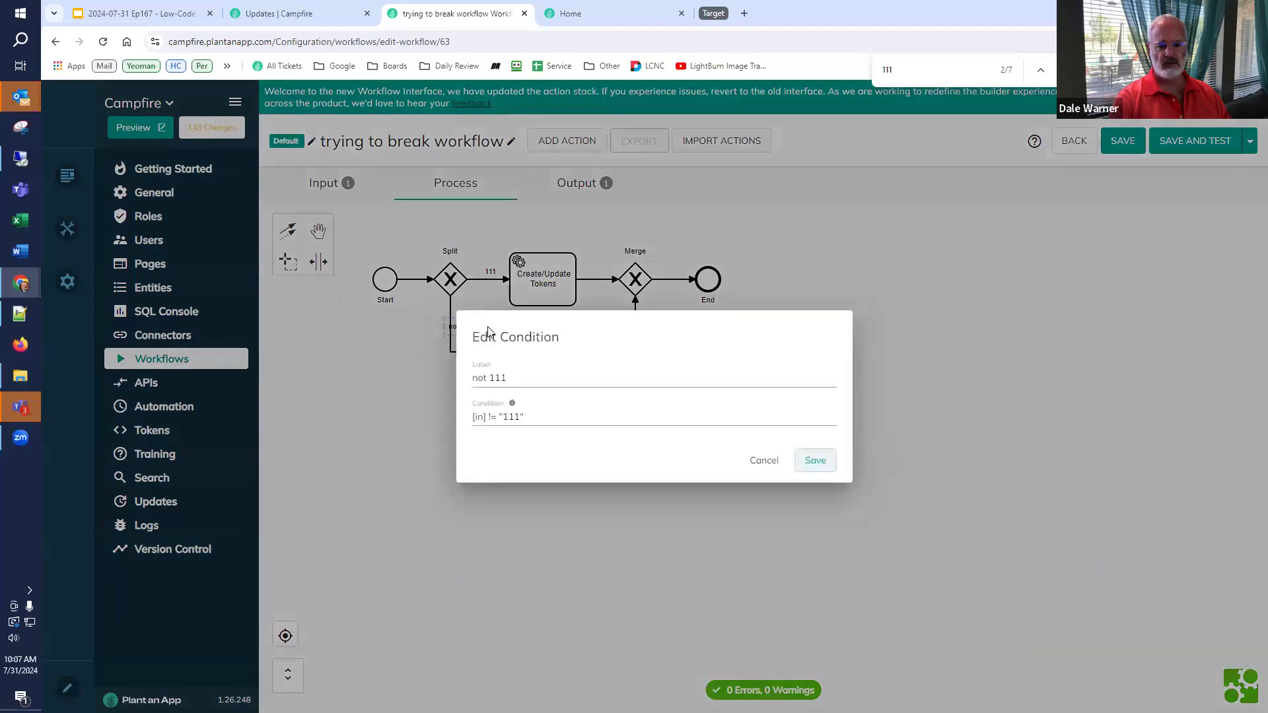
click(827, 461)
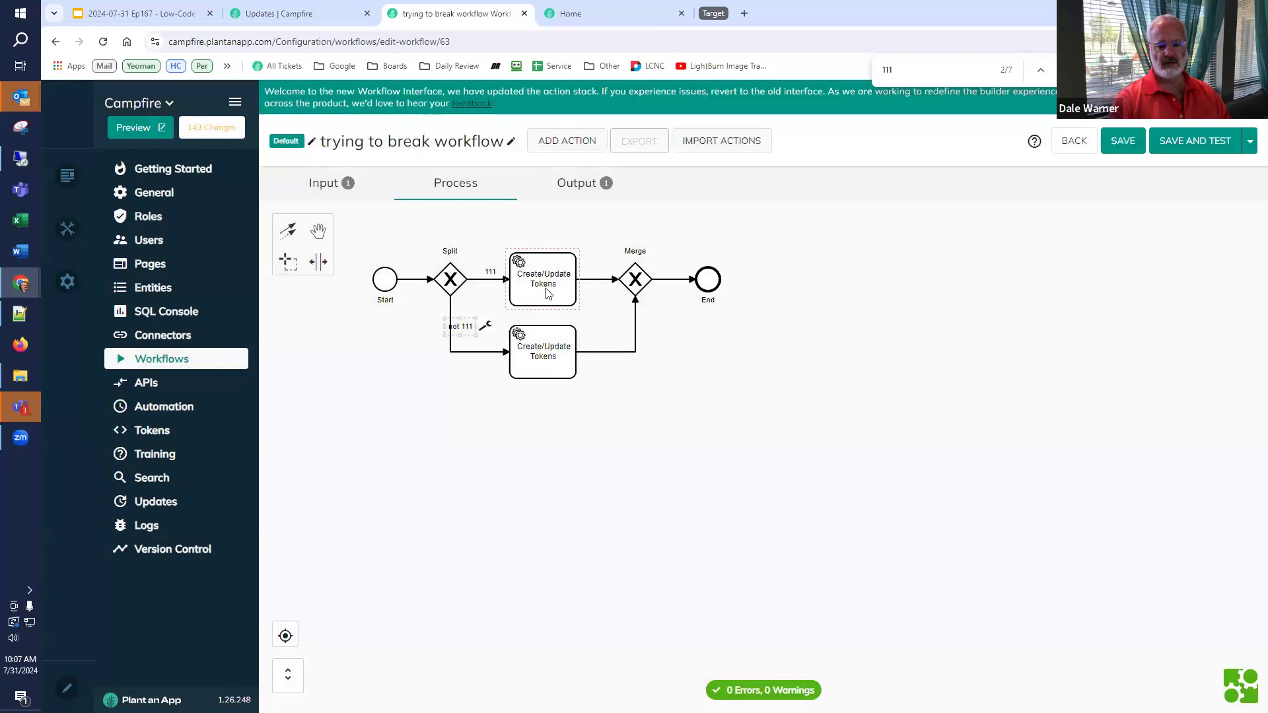
- Save the workflow and test-run it with inputs 111 and then 222
click(1185, 147)
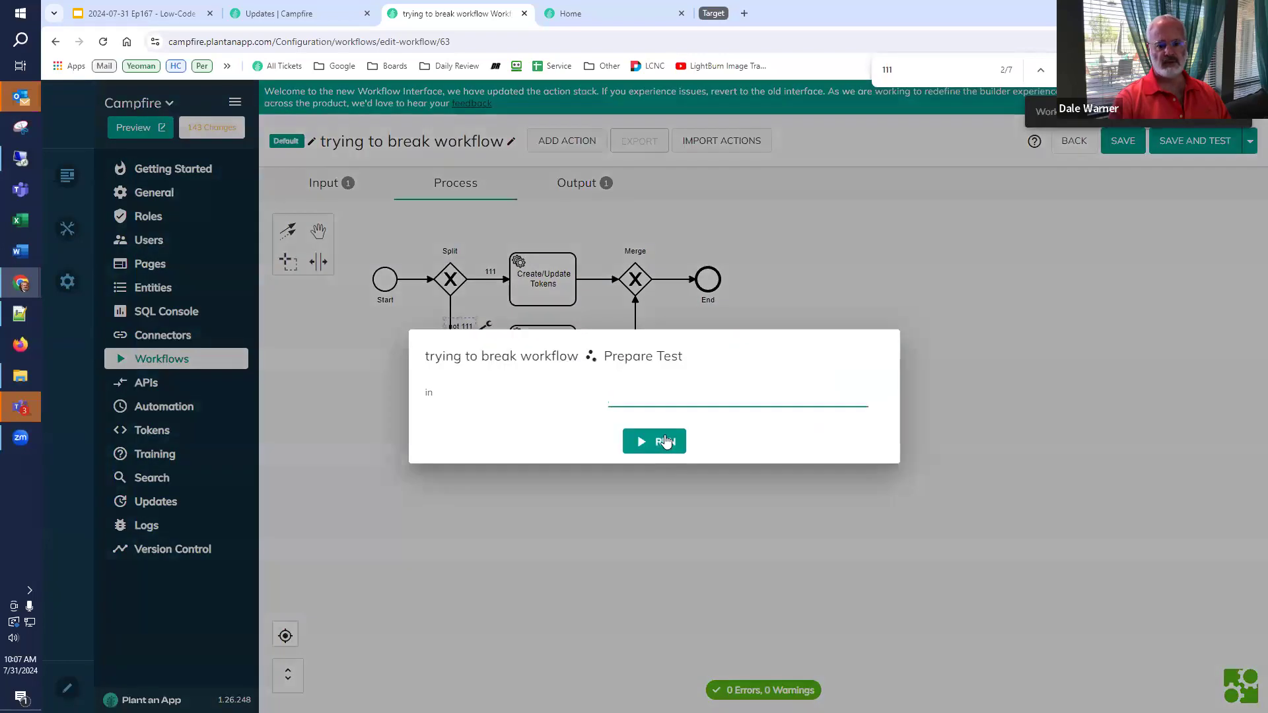
text(111)
click(666, 442)
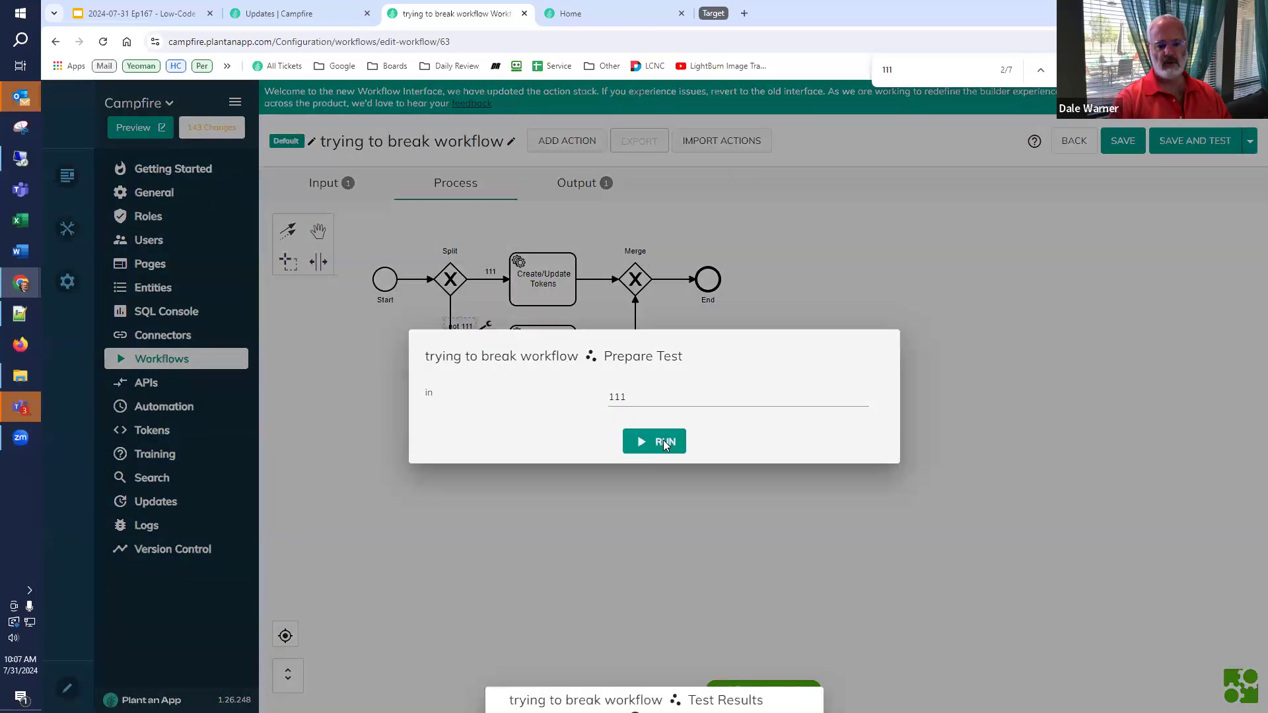
click(663, 518)
double_click(616, 396)
text(222)
click(652, 441)
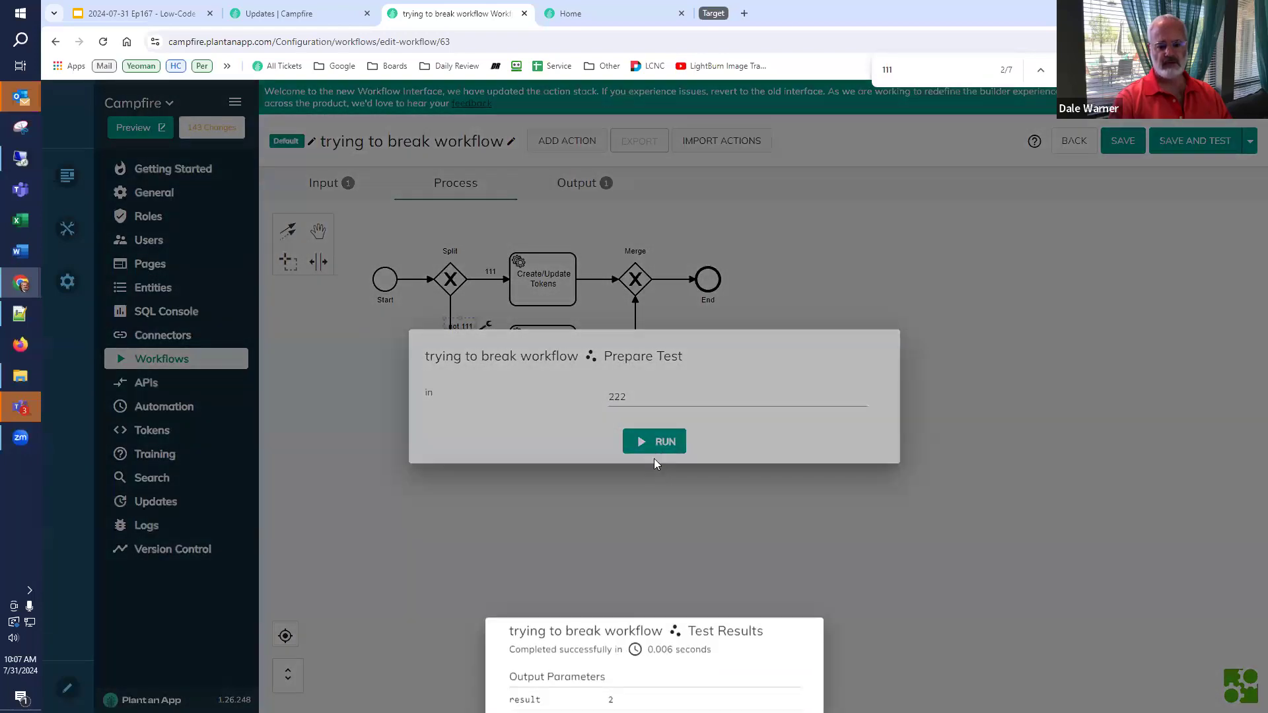
click(659, 498)
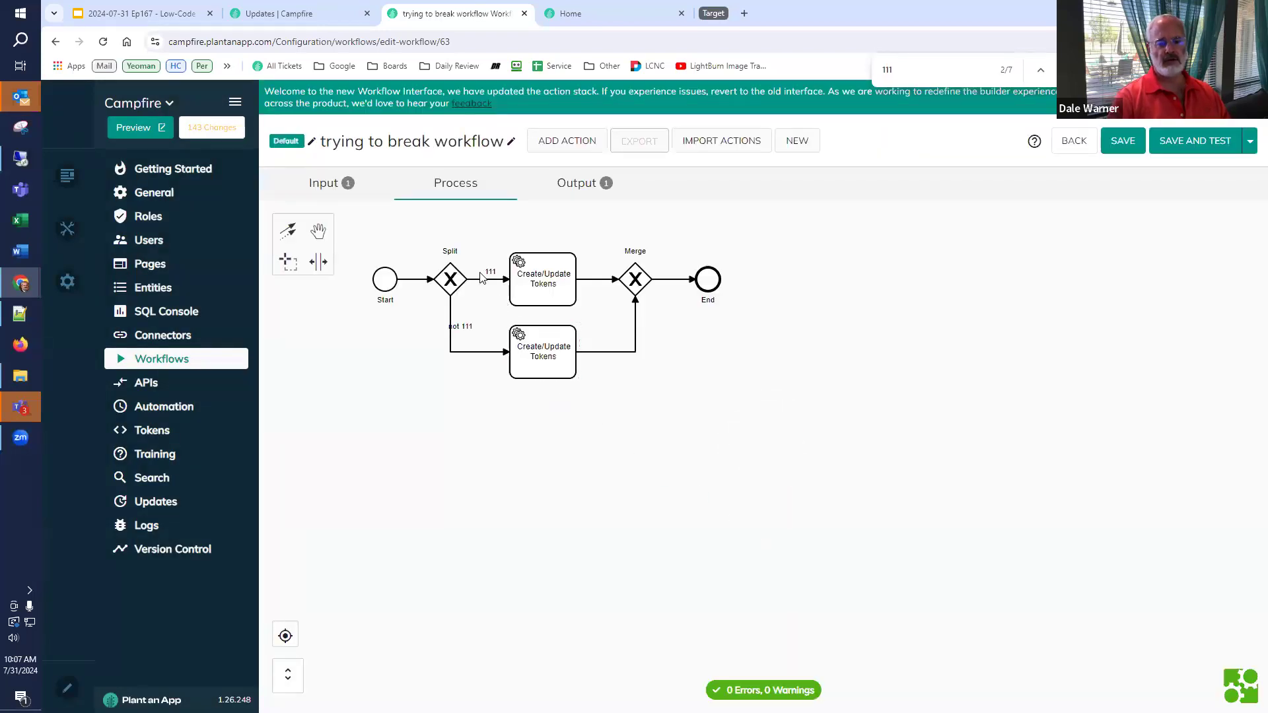
click(490, 274)
- Edit and re-save the 111 branch condition [in] == "111"
click(509, 272)
click(531, 420)
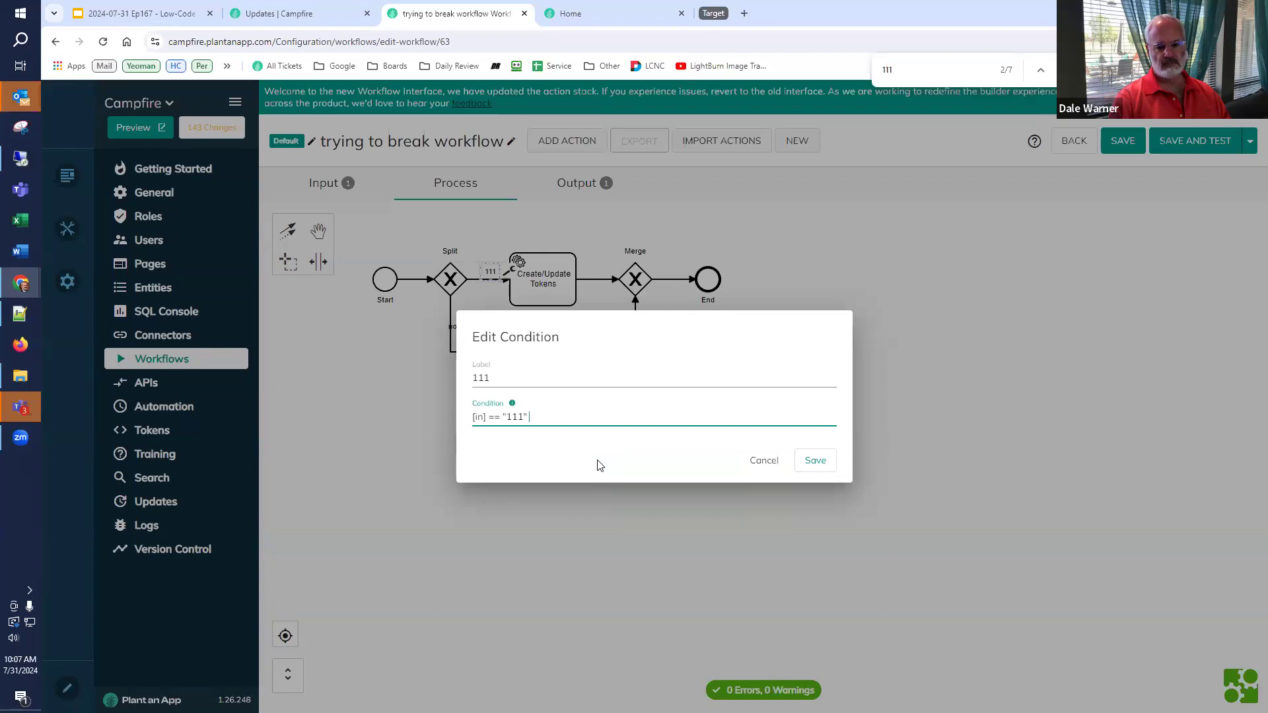
click(810, 462)
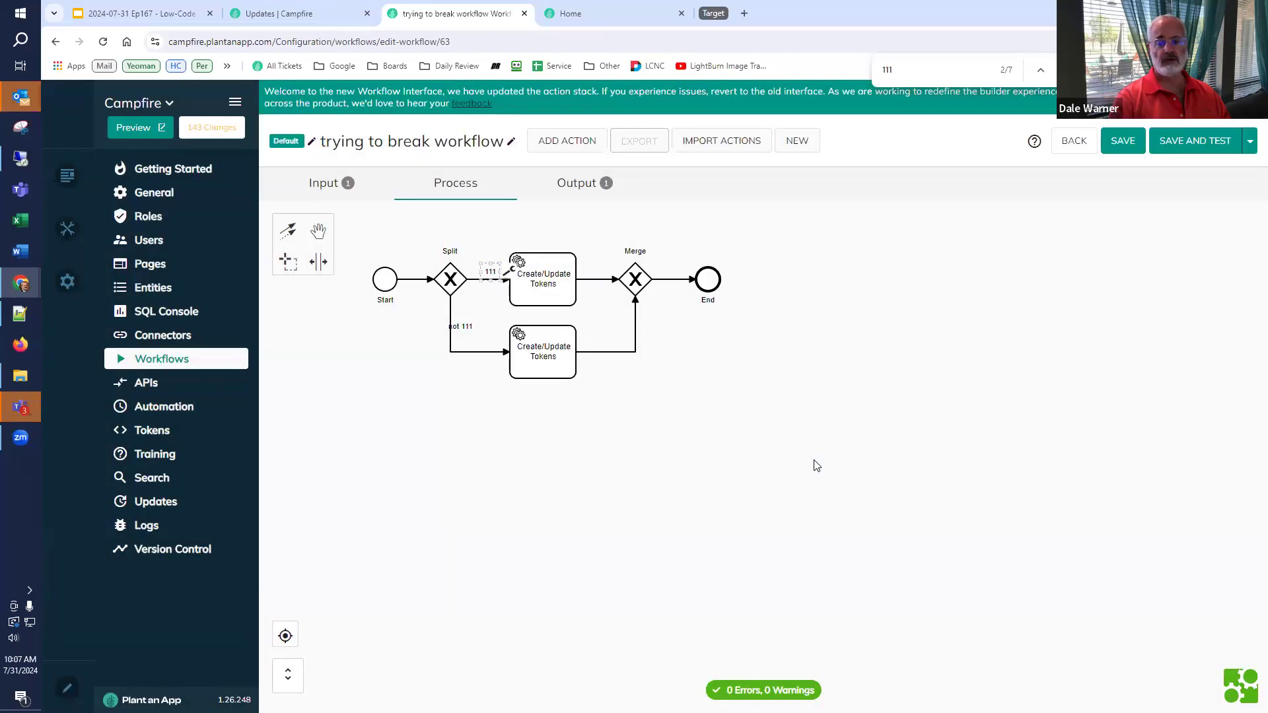
- Save the workflow and test-run it with input 11
click(1204, 151)
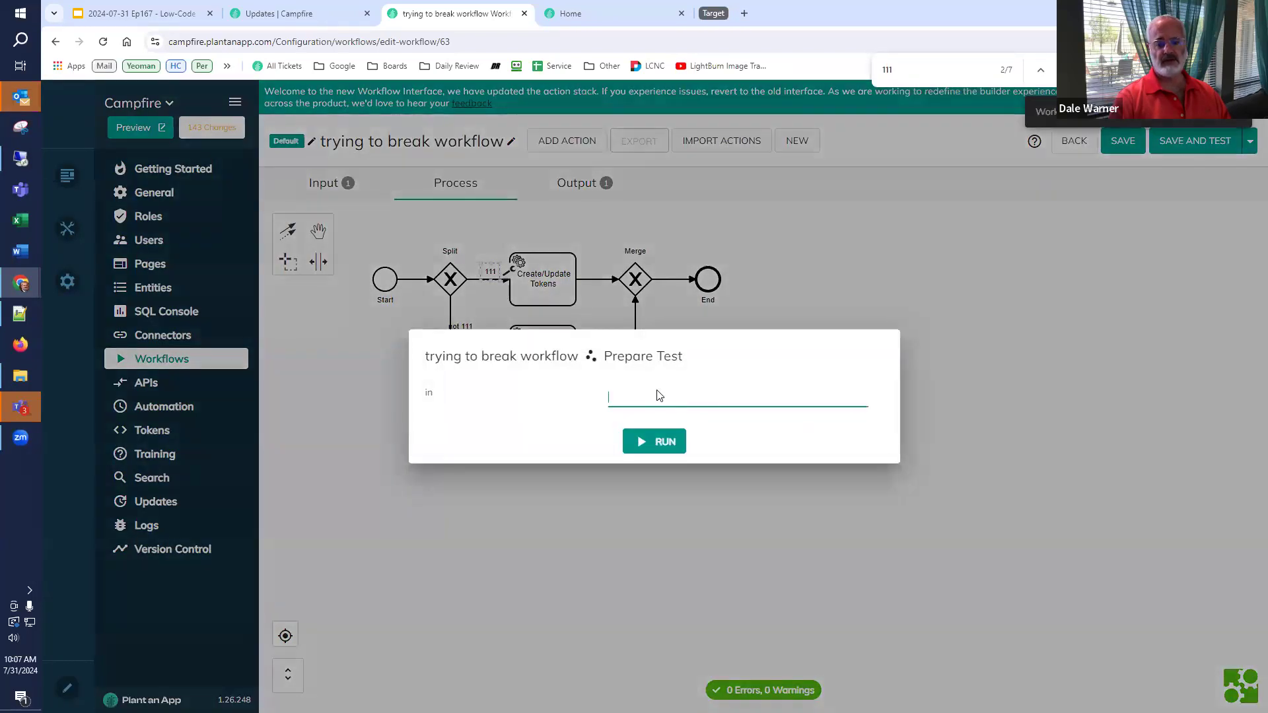
text(11)
click(645, 444)
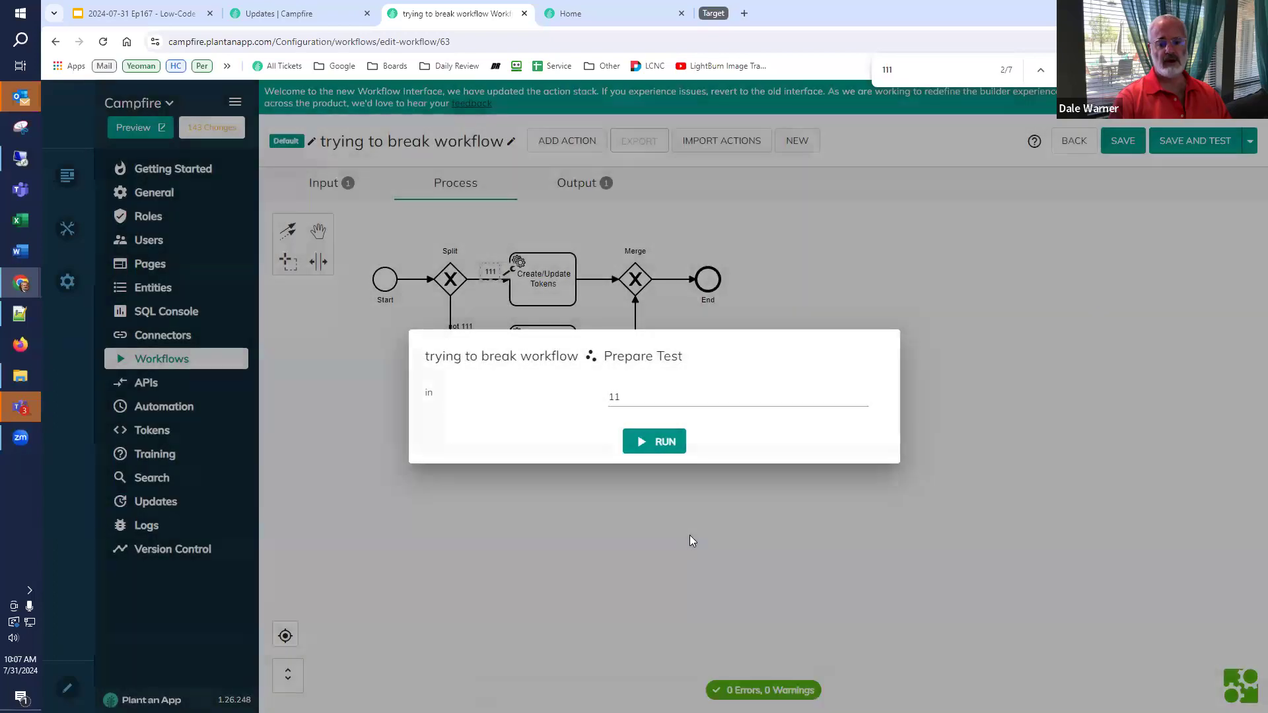
click(689, 536)
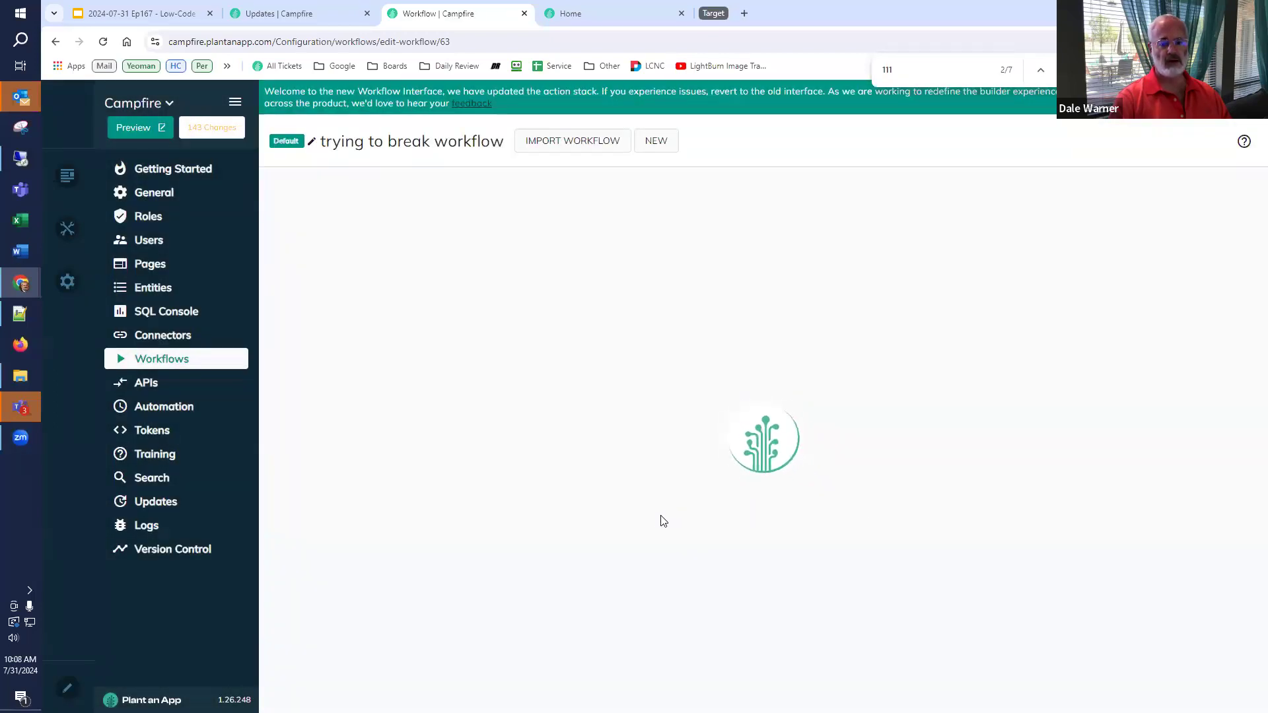
- Export 'trying to break workflow' (Id 63) as JSON from the Workflows list
click(199, 362)
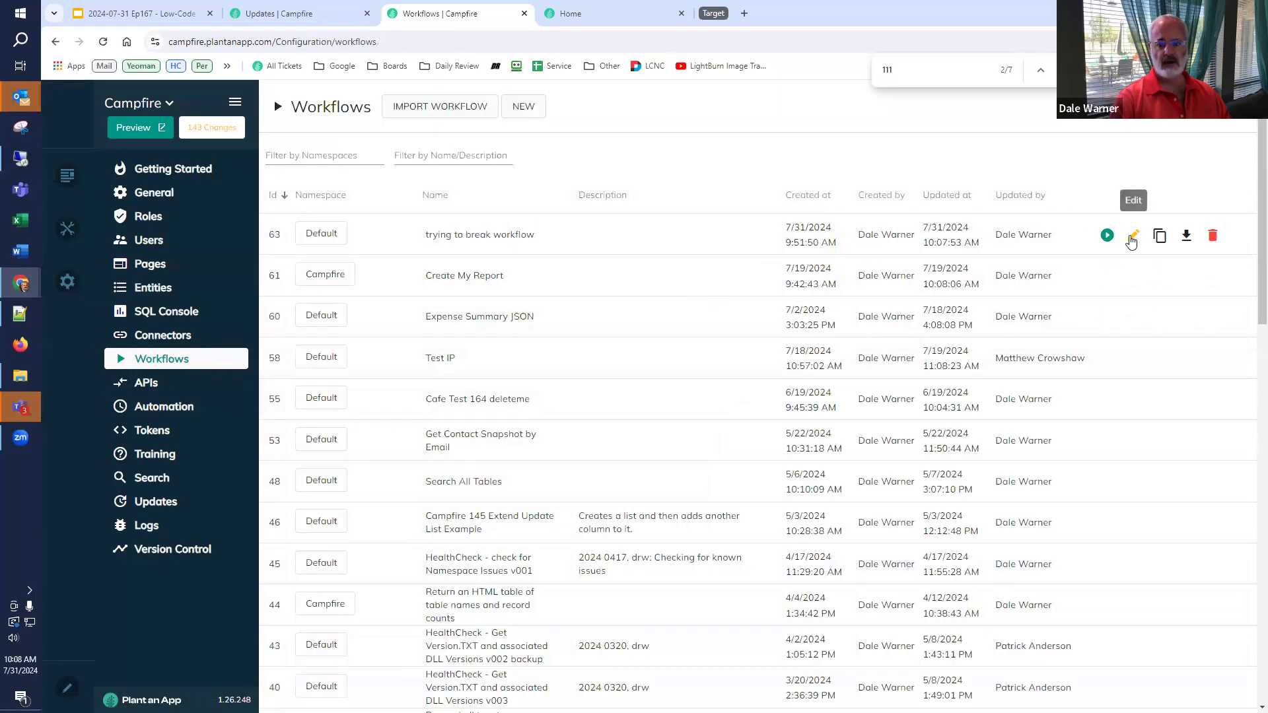
click(1131, 238)
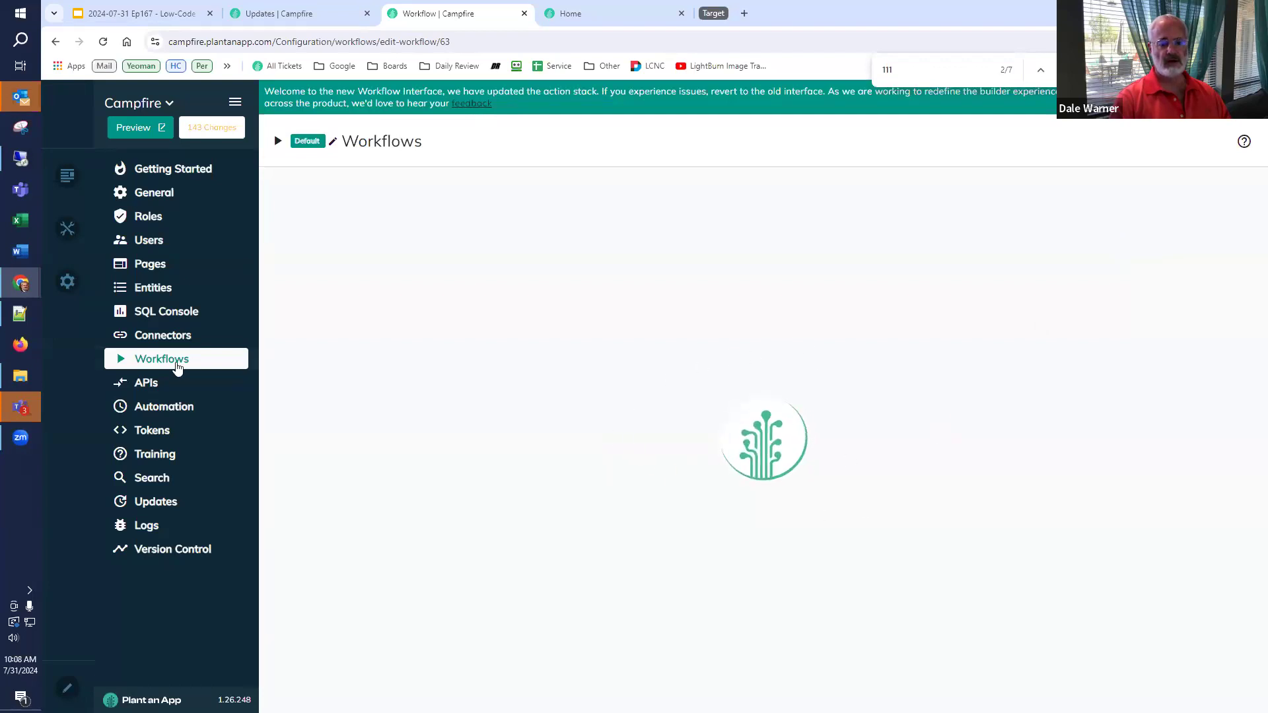
click(177, 365)
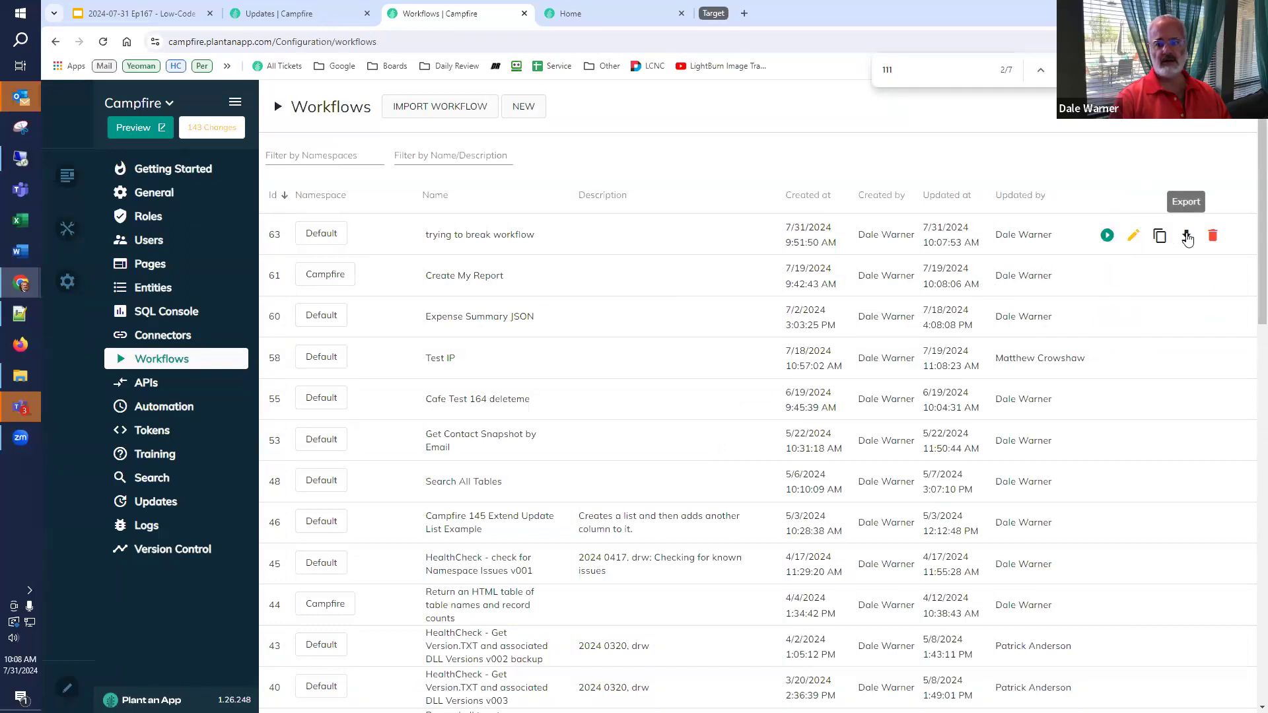
click(1186, 237)
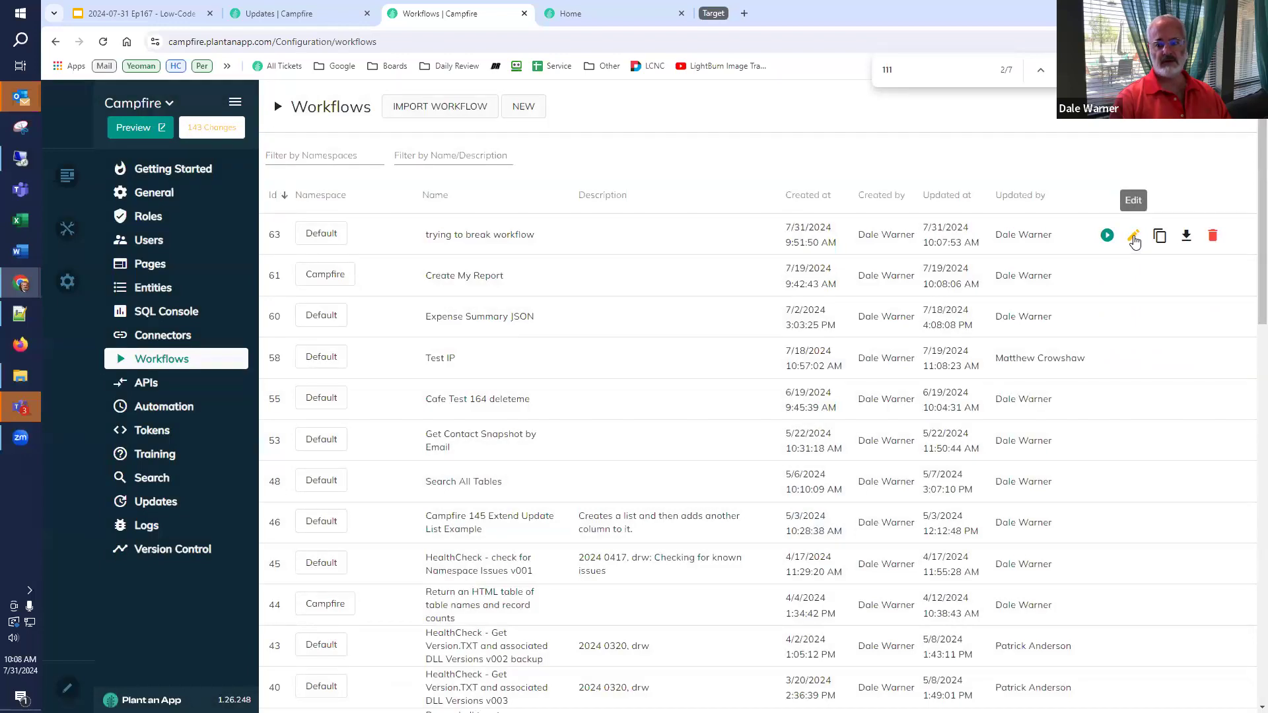
click(471, 109)
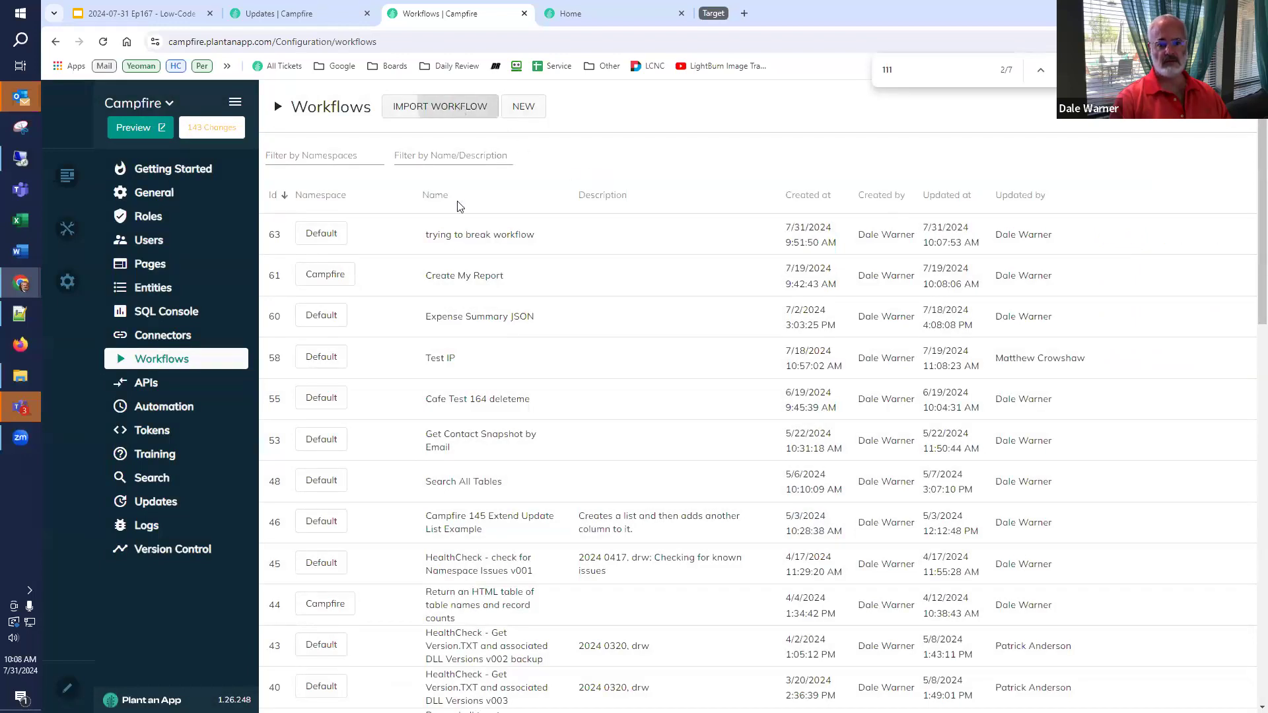
- Paste the exported workflow JSON, check its 111 condition, and import it
click(560, 360)
key(ctrl+v)
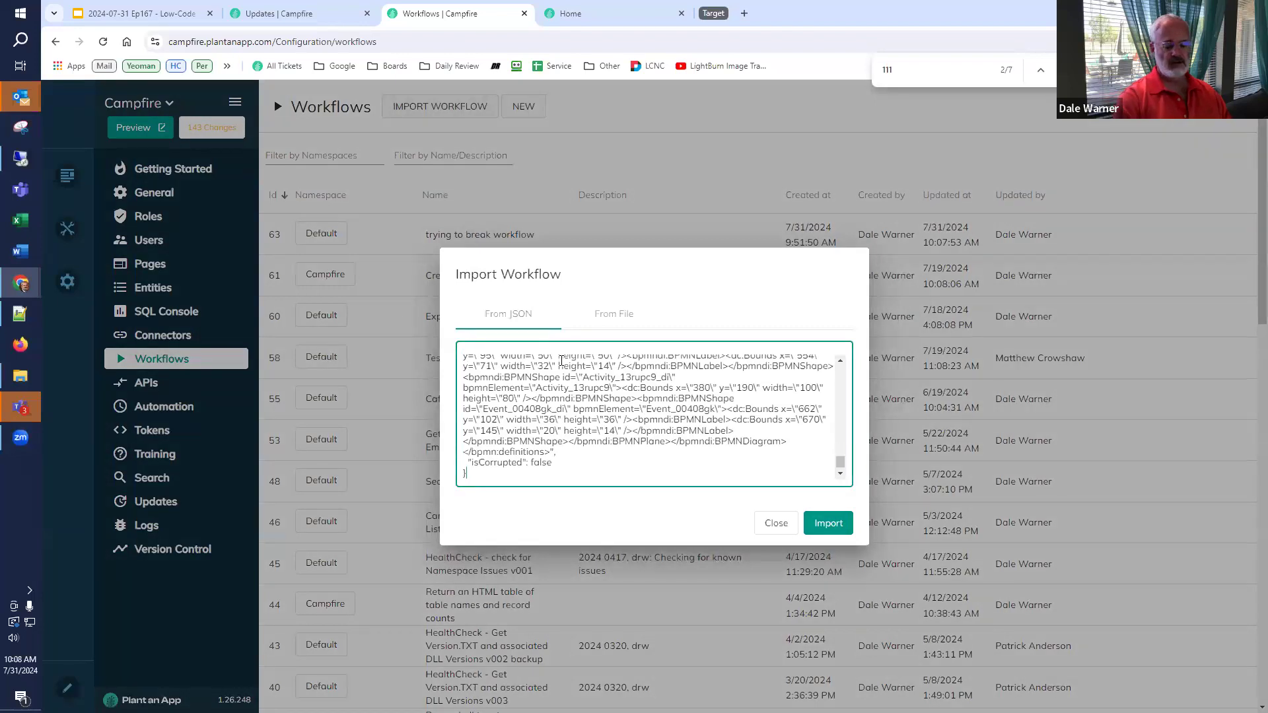
key(ctrl+Home)
key(ctrl+f)
text(11)
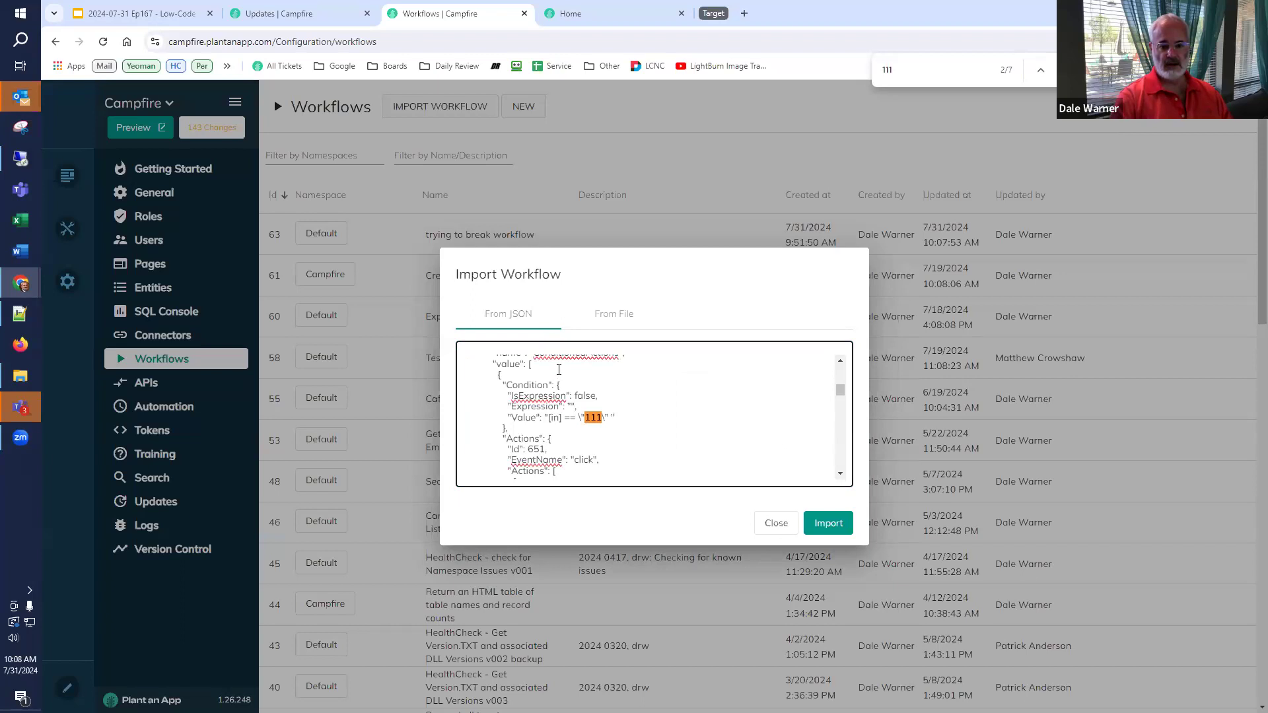
click(609, 419)
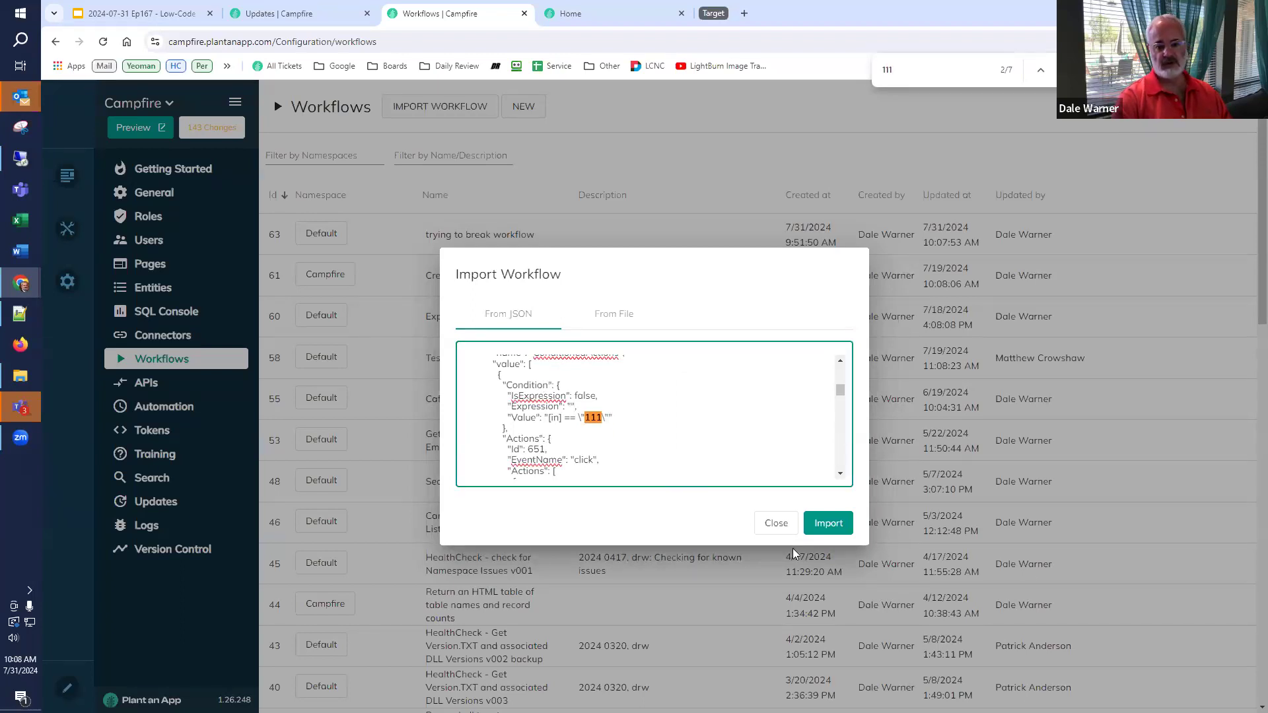
click(830, 526)
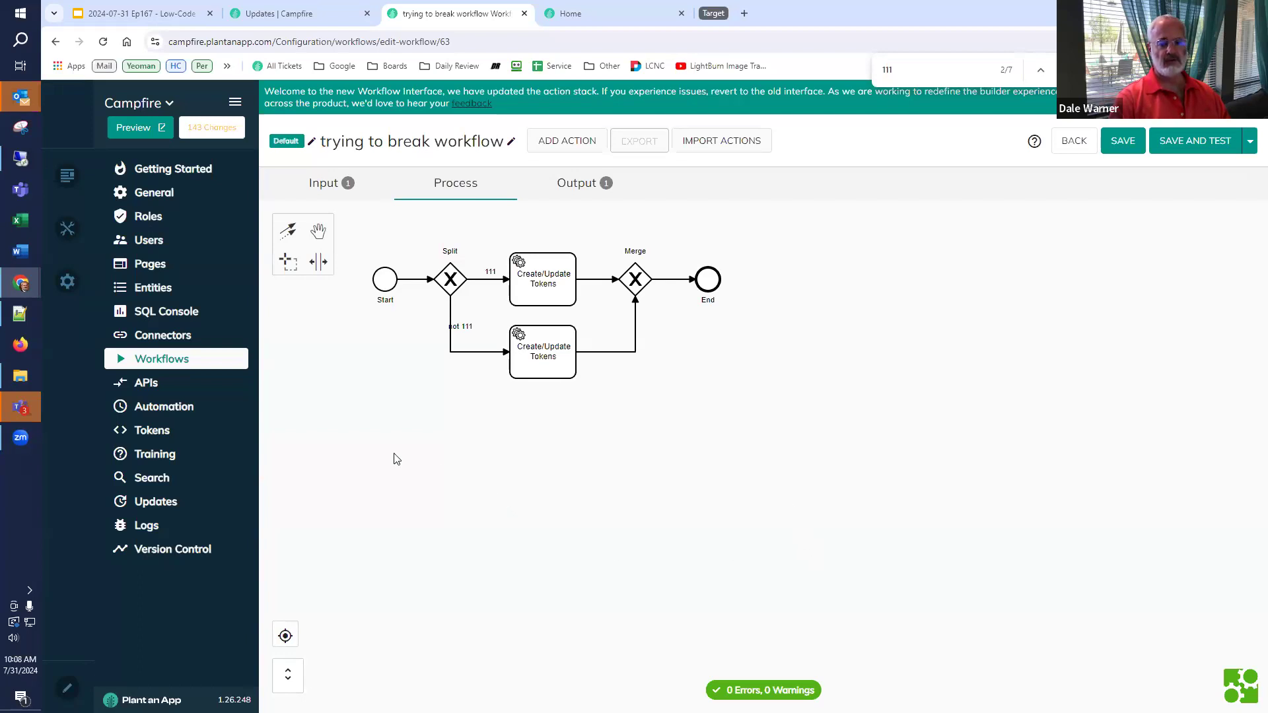
- Delete the 'trying to break workflow' from the Workflows list
click(216, 362)
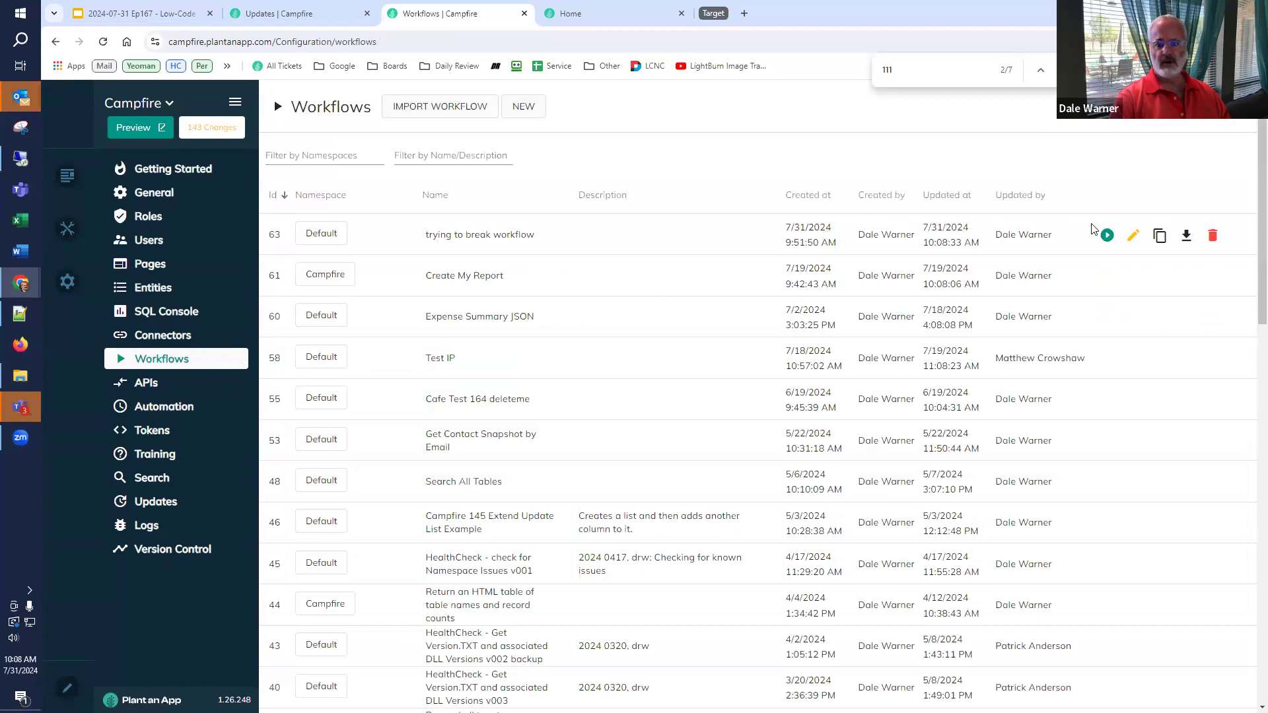
click(1213, 238)
click(715, 439)
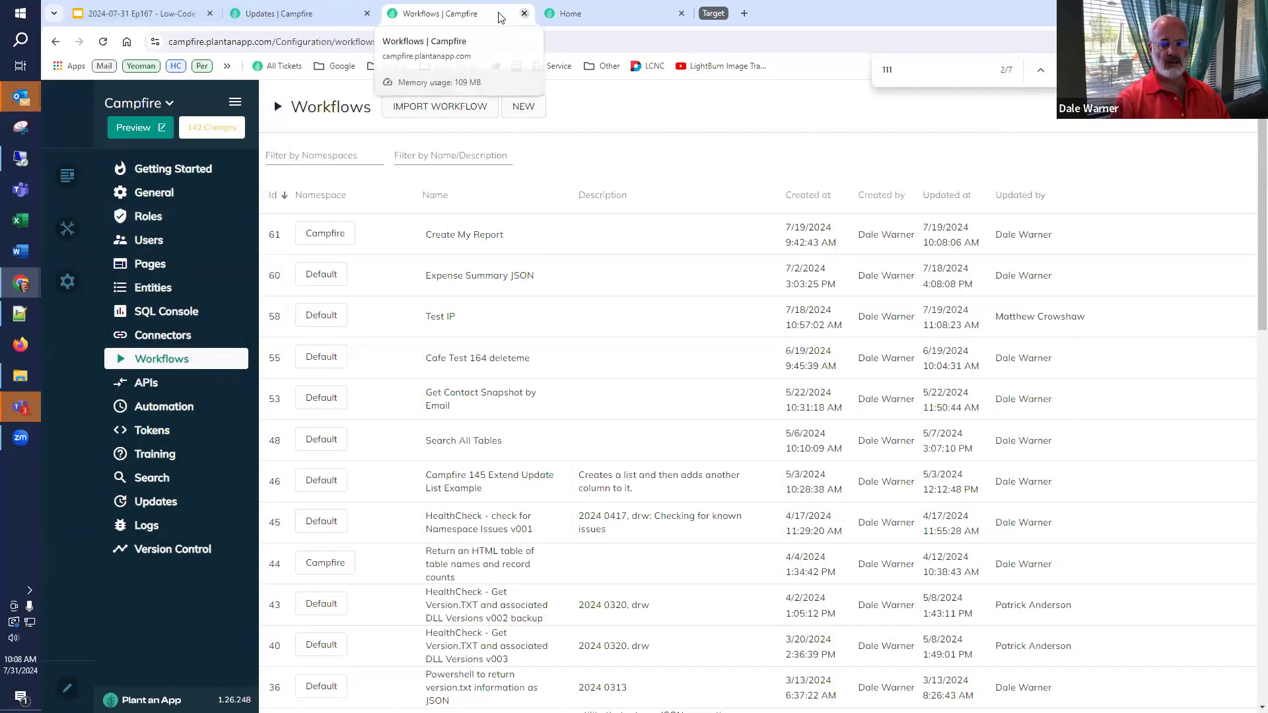
- Close the Workflows and Updates tabs and present the slide deck full screen
click(523, 13)
click(294, 19)
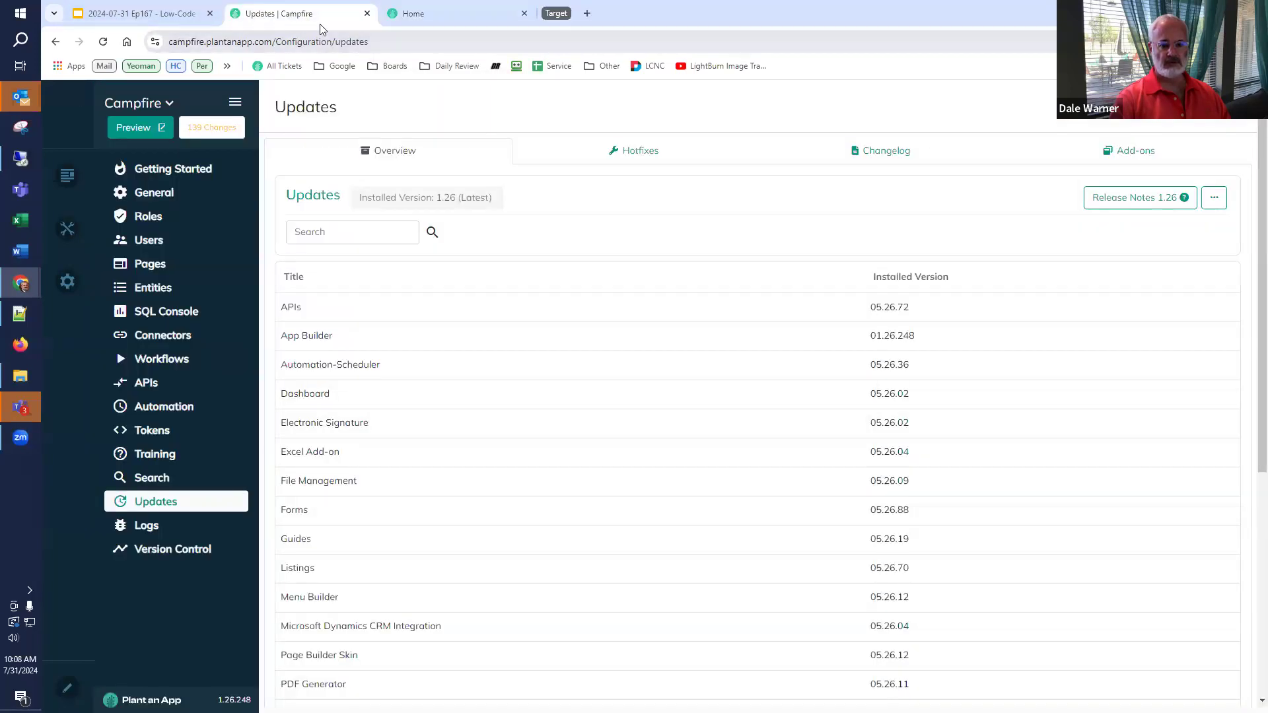
click(367, 13)
click(131, 18)
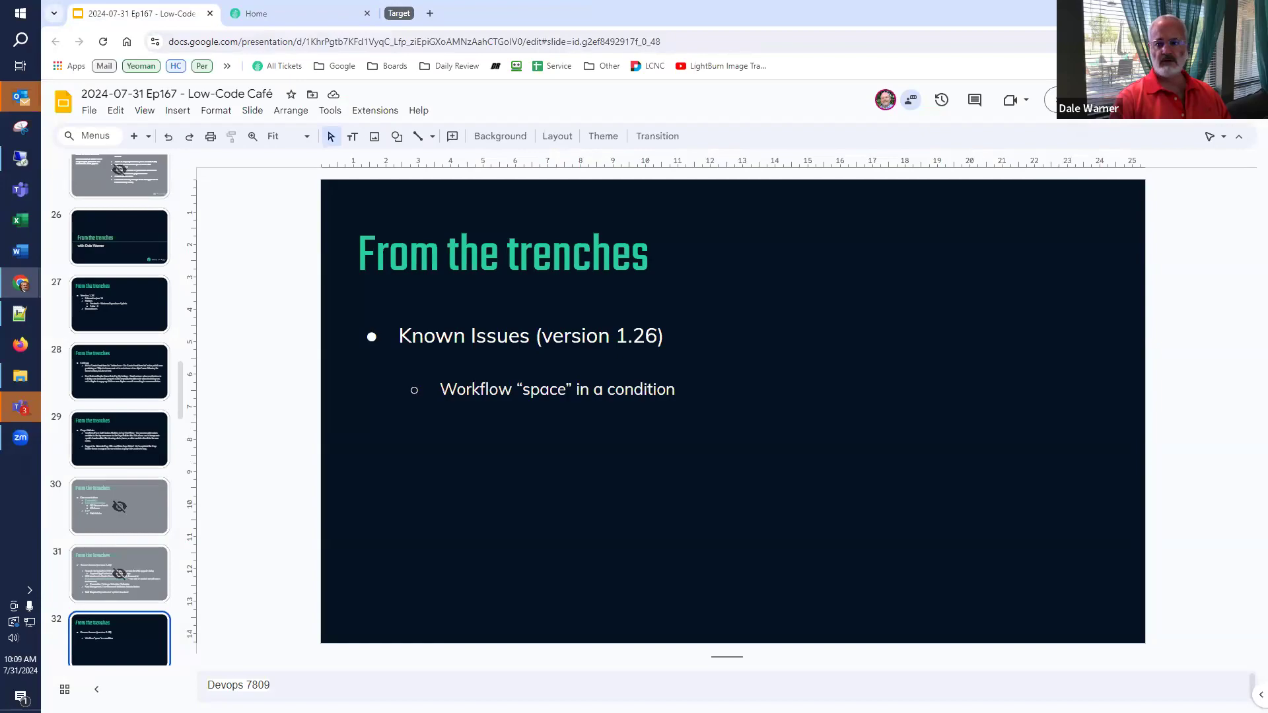
key(ctrl+F5)
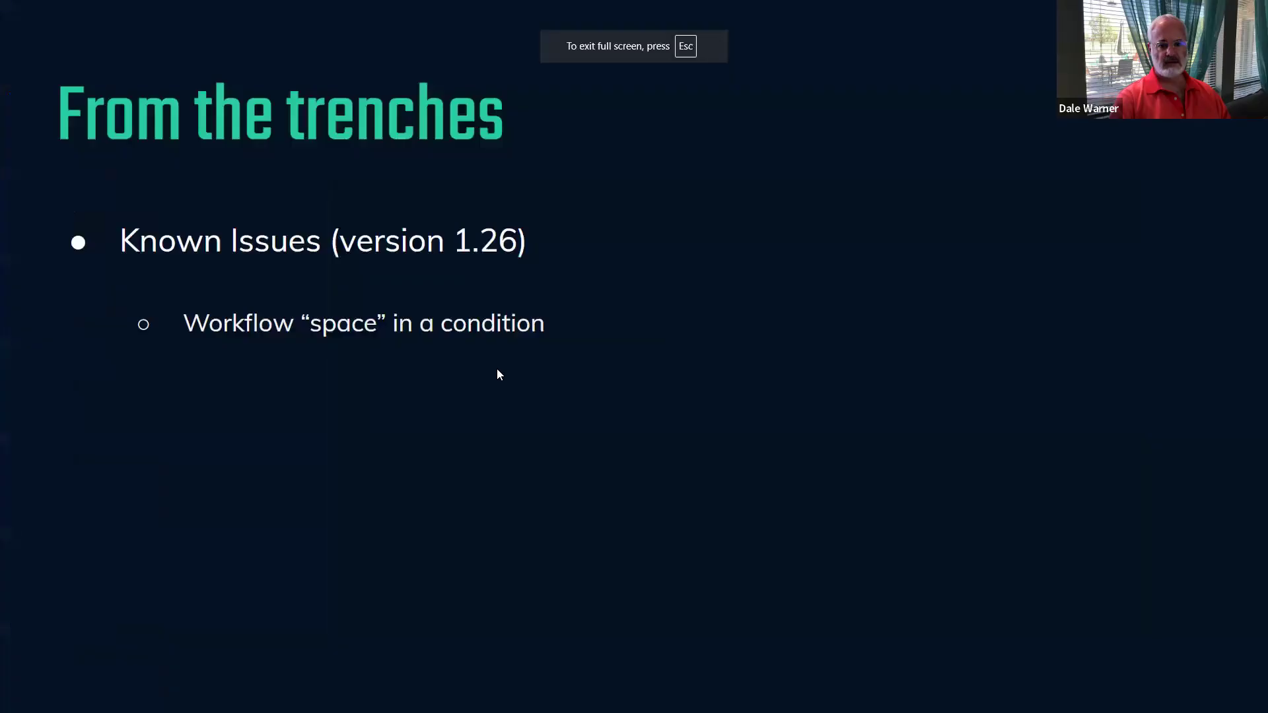
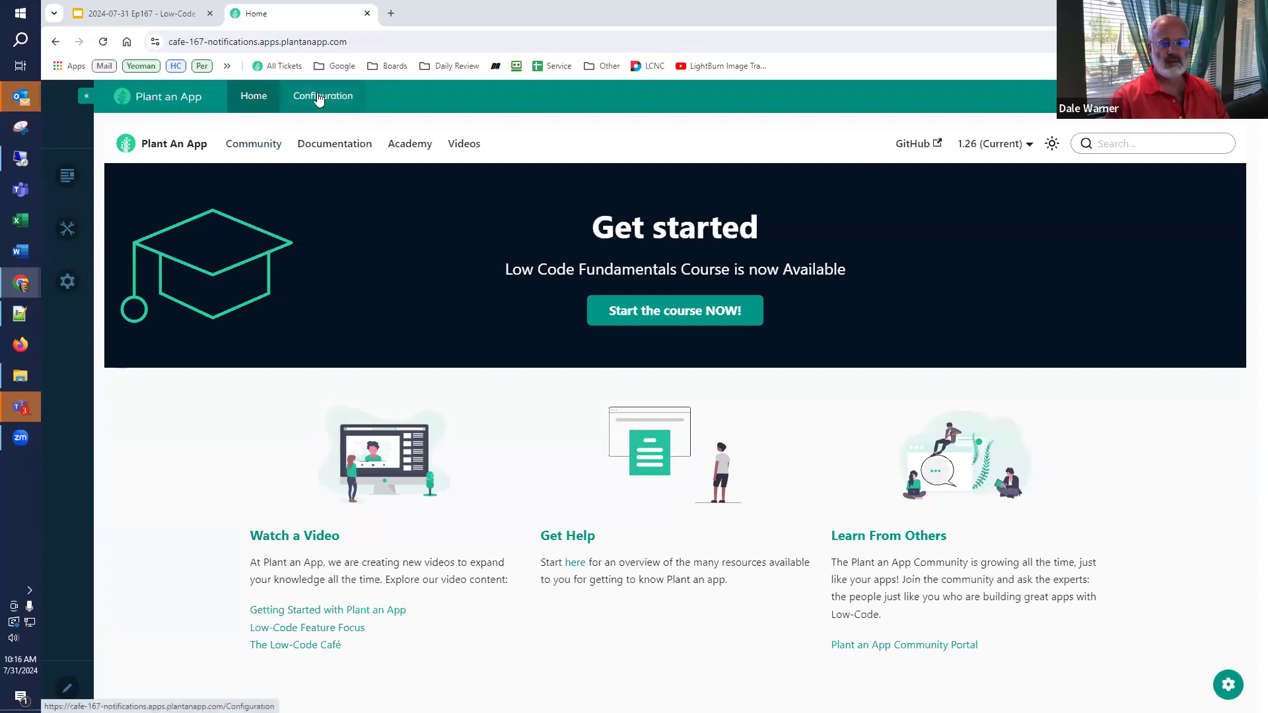
- Open the Configuration area of the cafe-167-notifications app
click(317, 97)
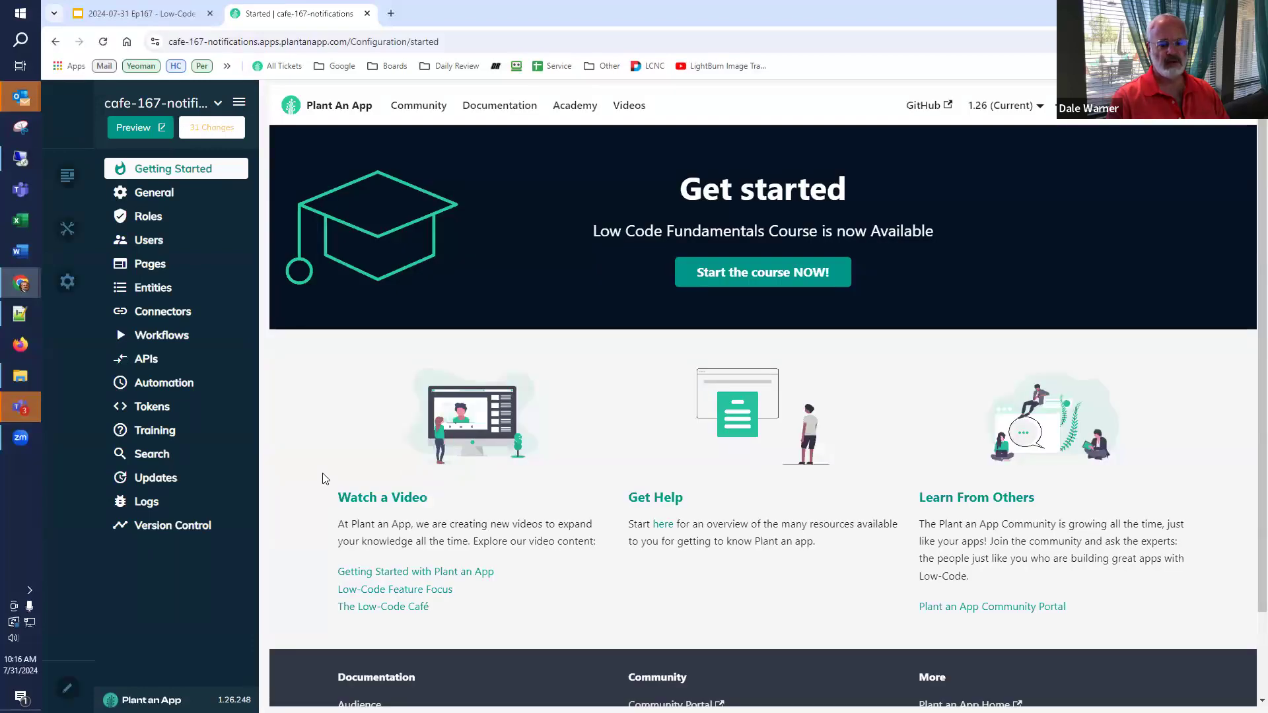
- Go to Entities and begin creating the app's first entity
click(160, 291)
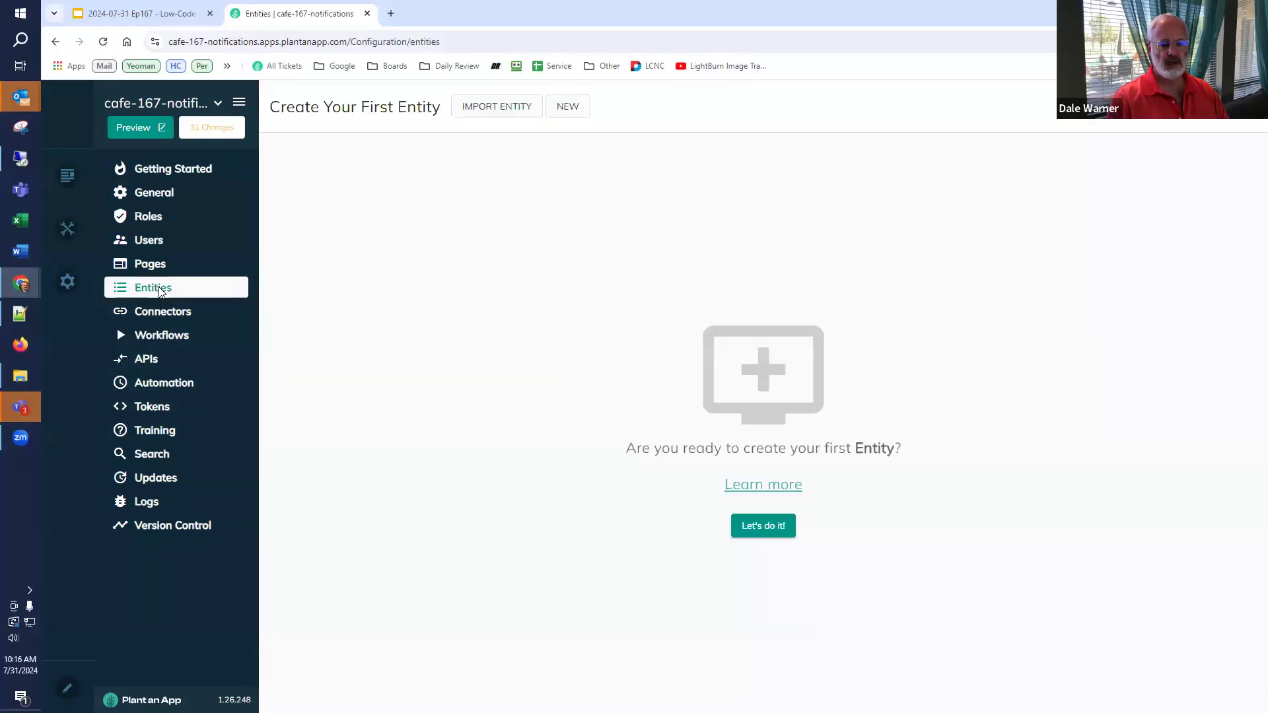
click(757, 529)
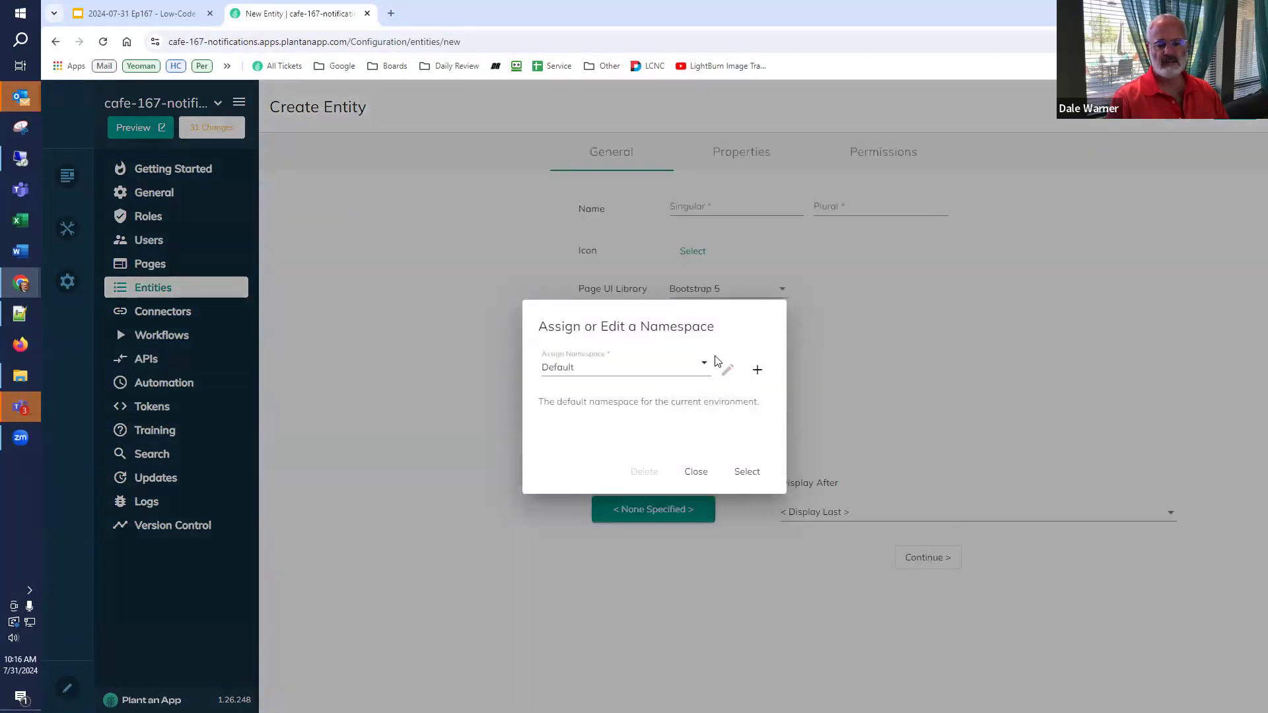
- Create a Default-namespace entity named Contact, plural Contacts, and continue to its properties
click(749, 472)
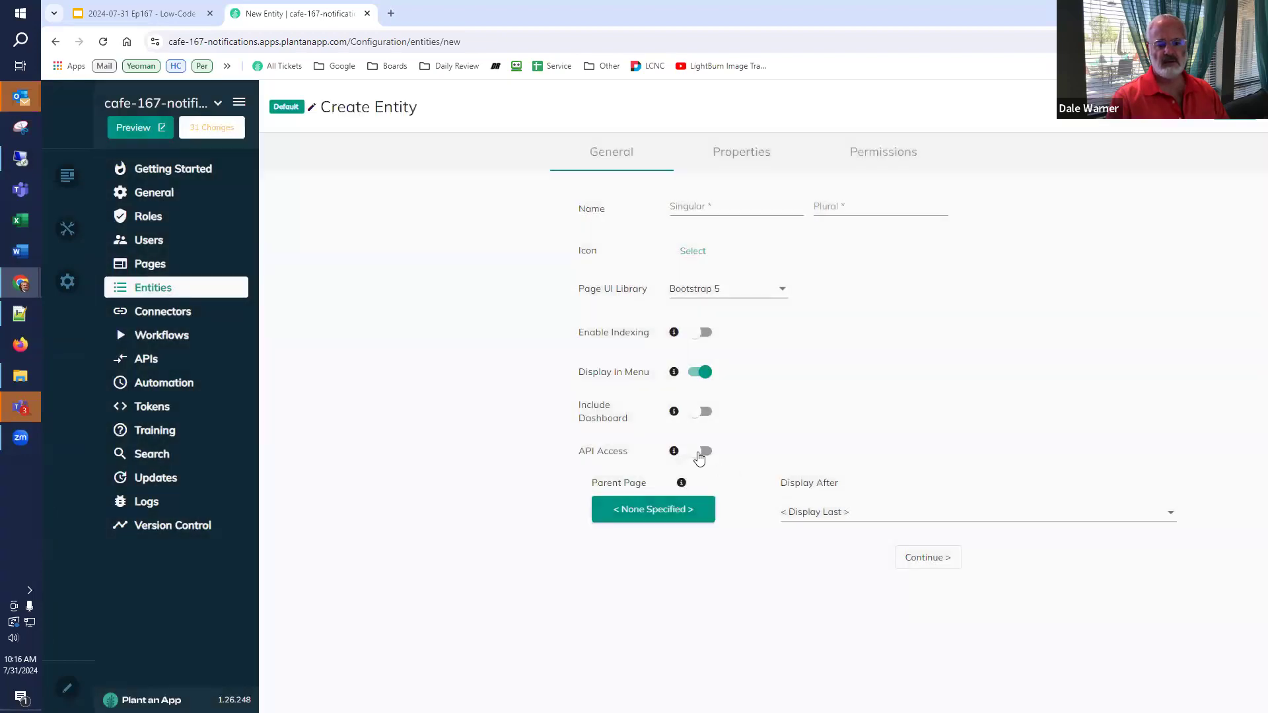
click(707, 208)
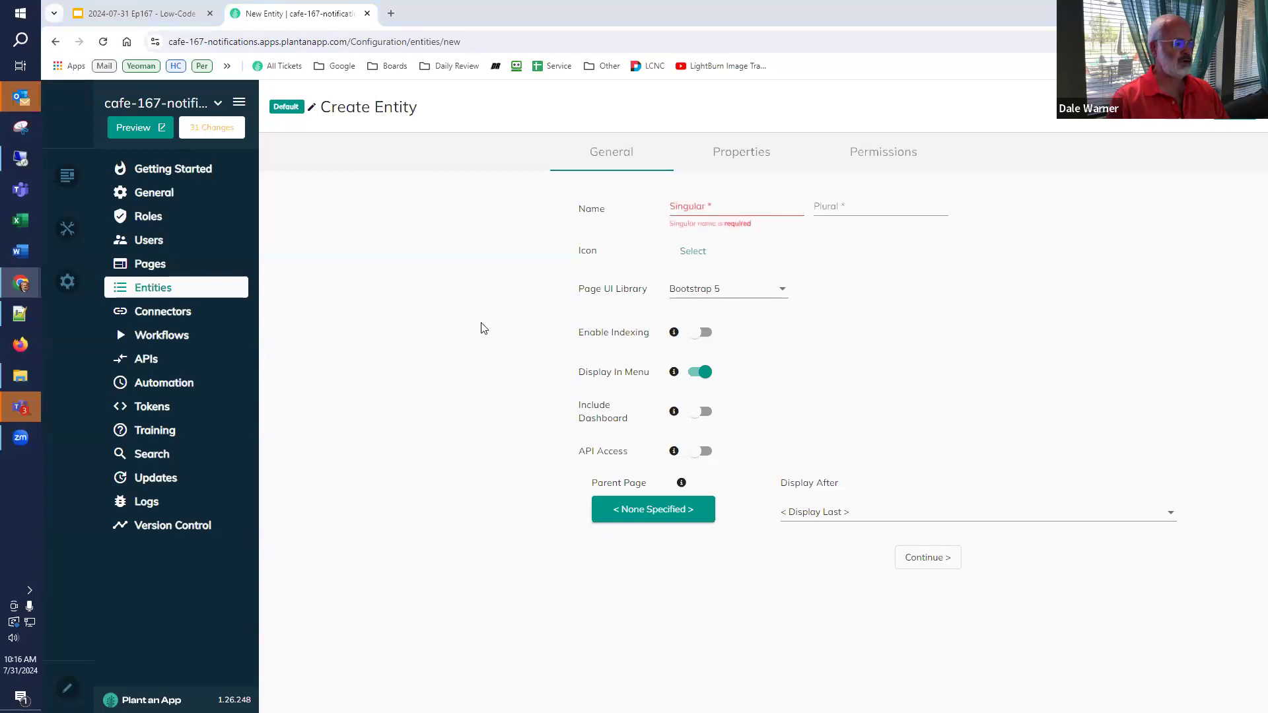
click(721, 208)
text(Contact)
key(Tab)
text(Con)
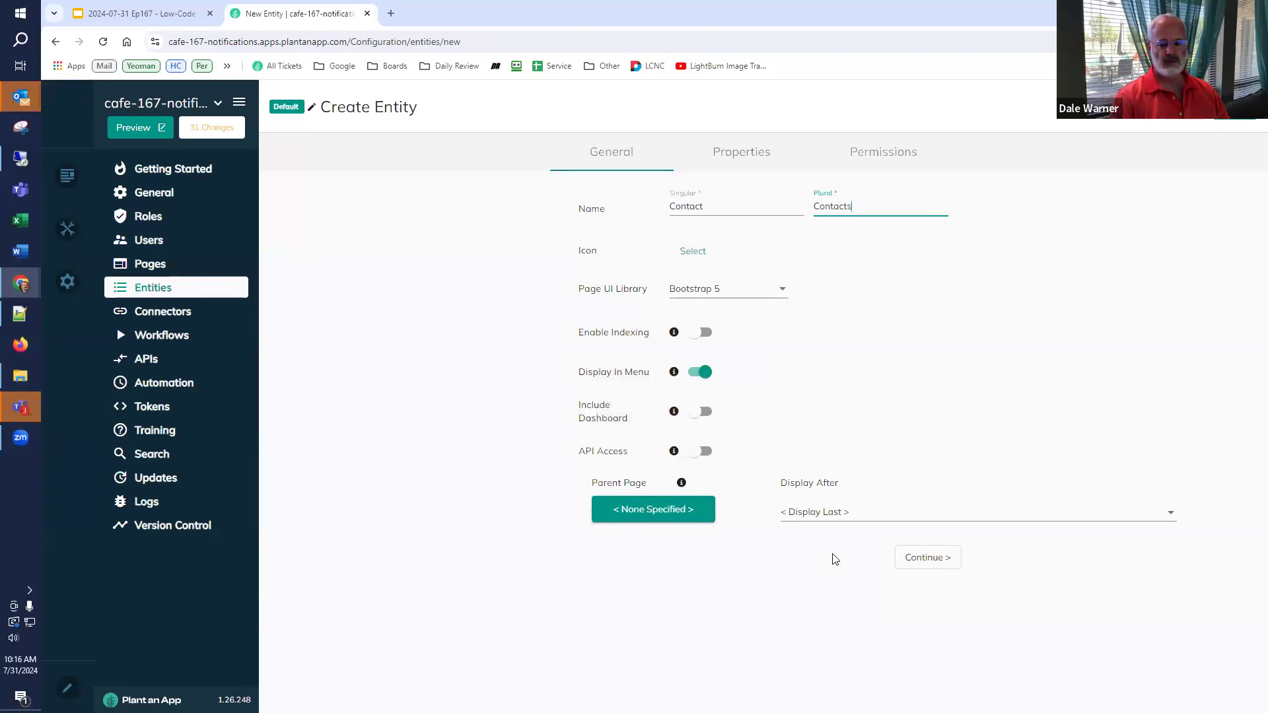
click(928, 560)
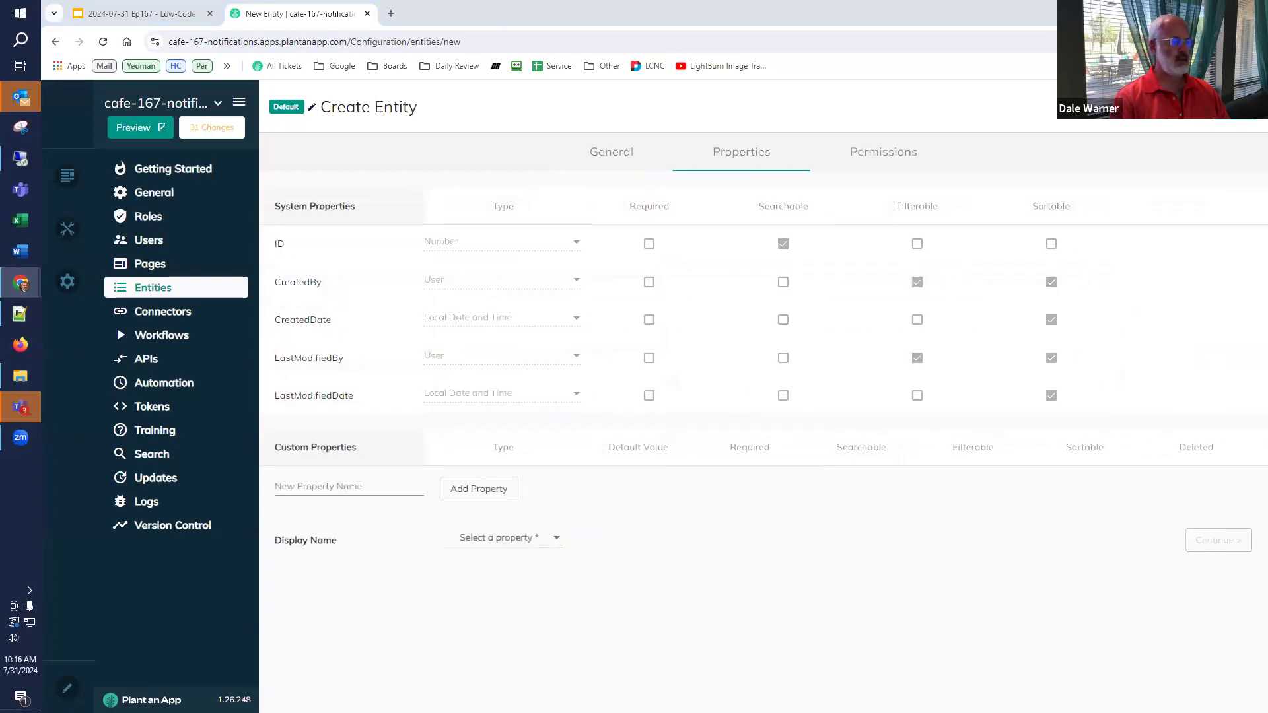
- Add Name, Address and City properties to Contact, making Name the display name
click(319, 496)
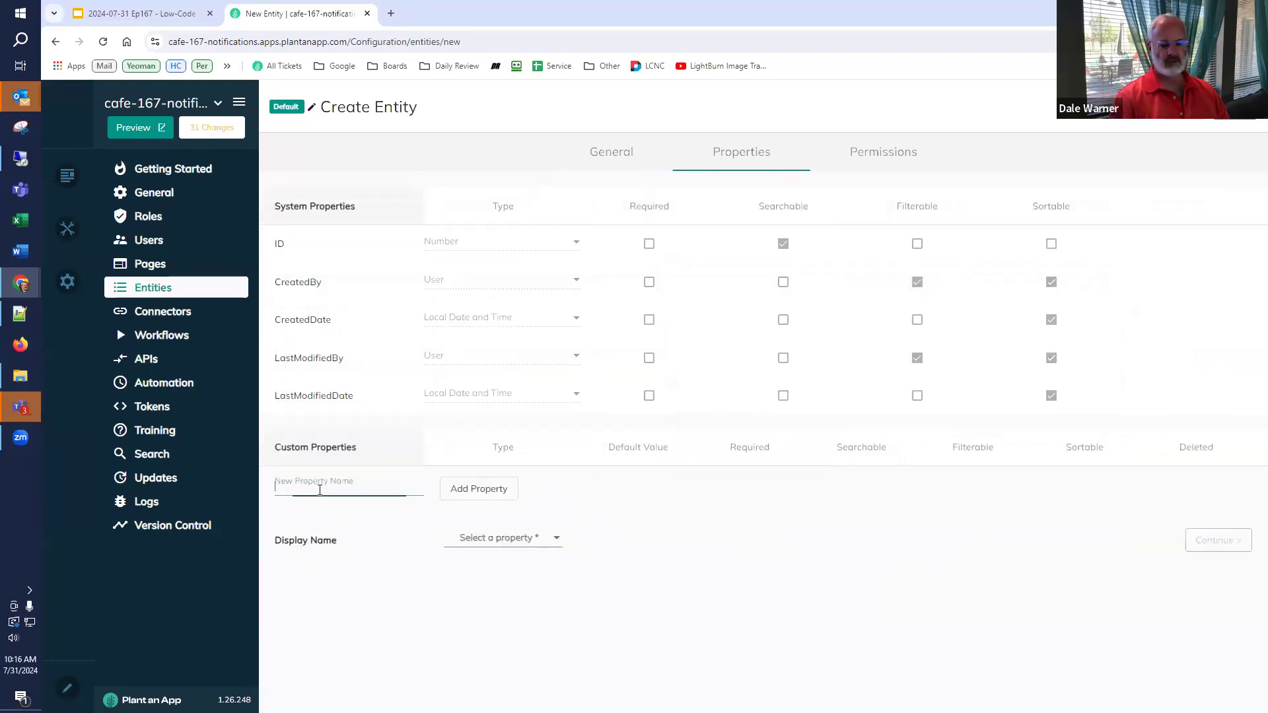
text(Name)
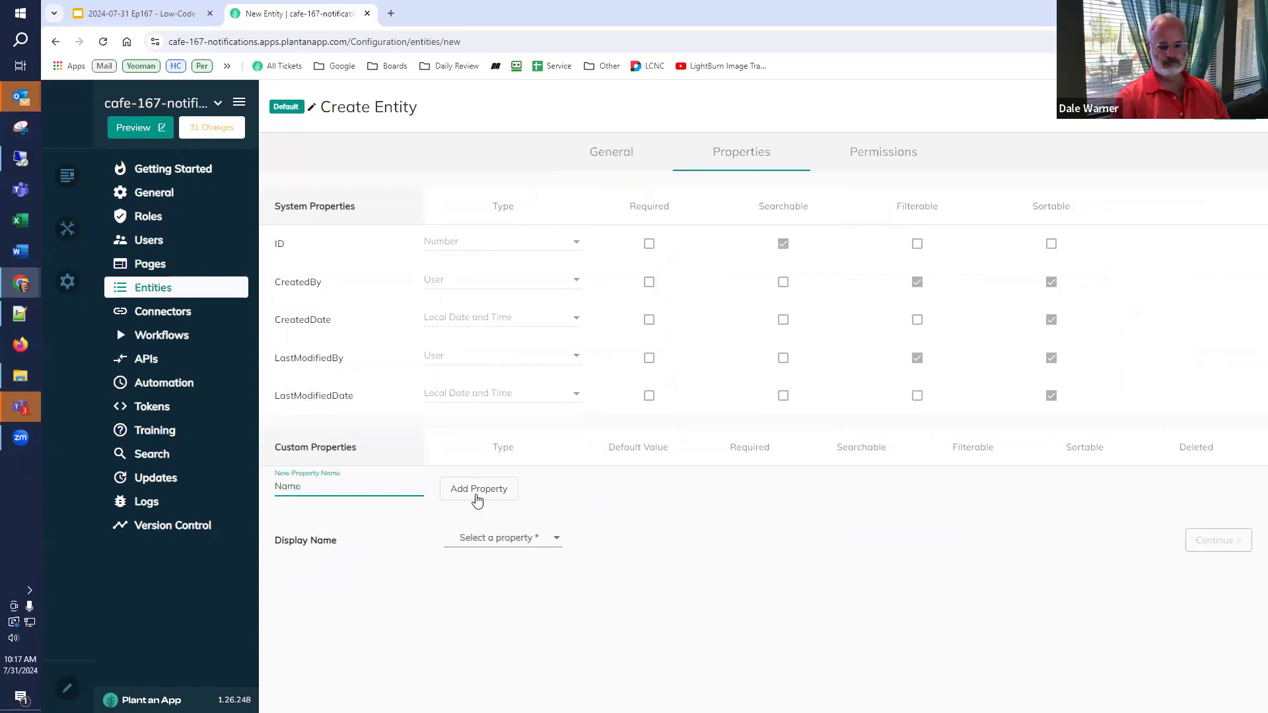
click(505, 489)
click(487, 575)
click(485, 601)
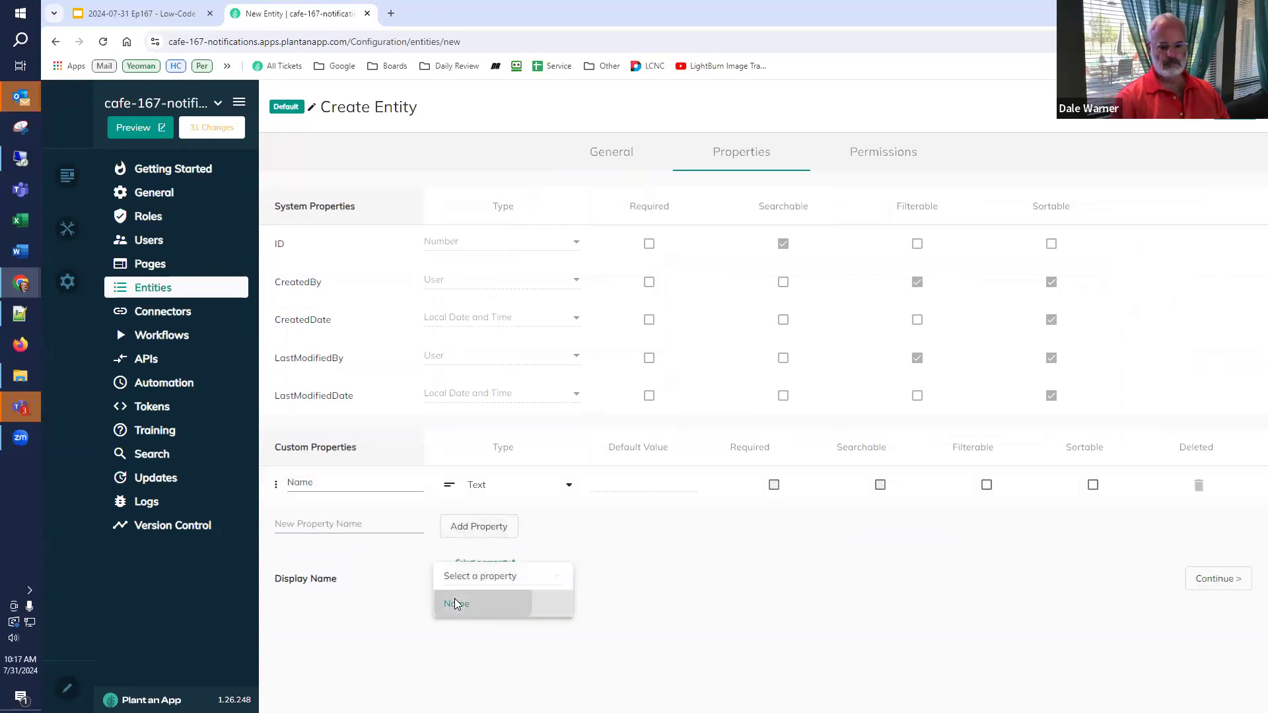
click(326, 527)
text(Address)
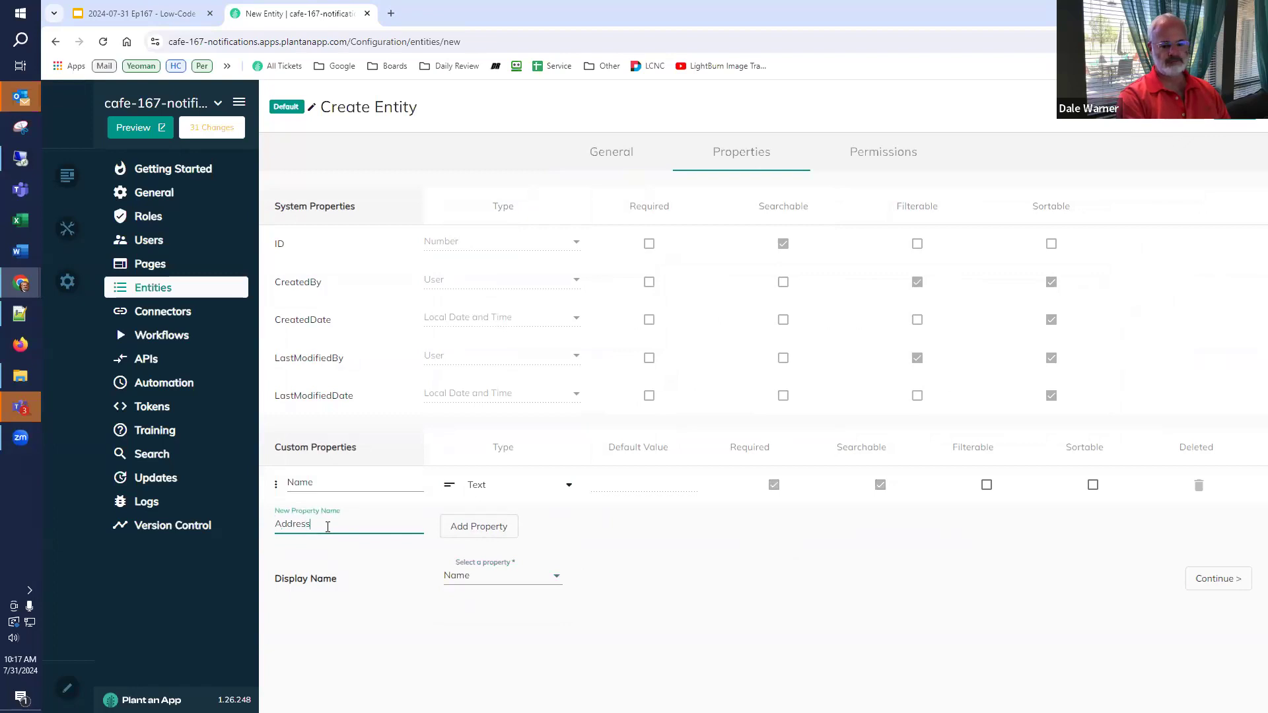
click(489, 526)
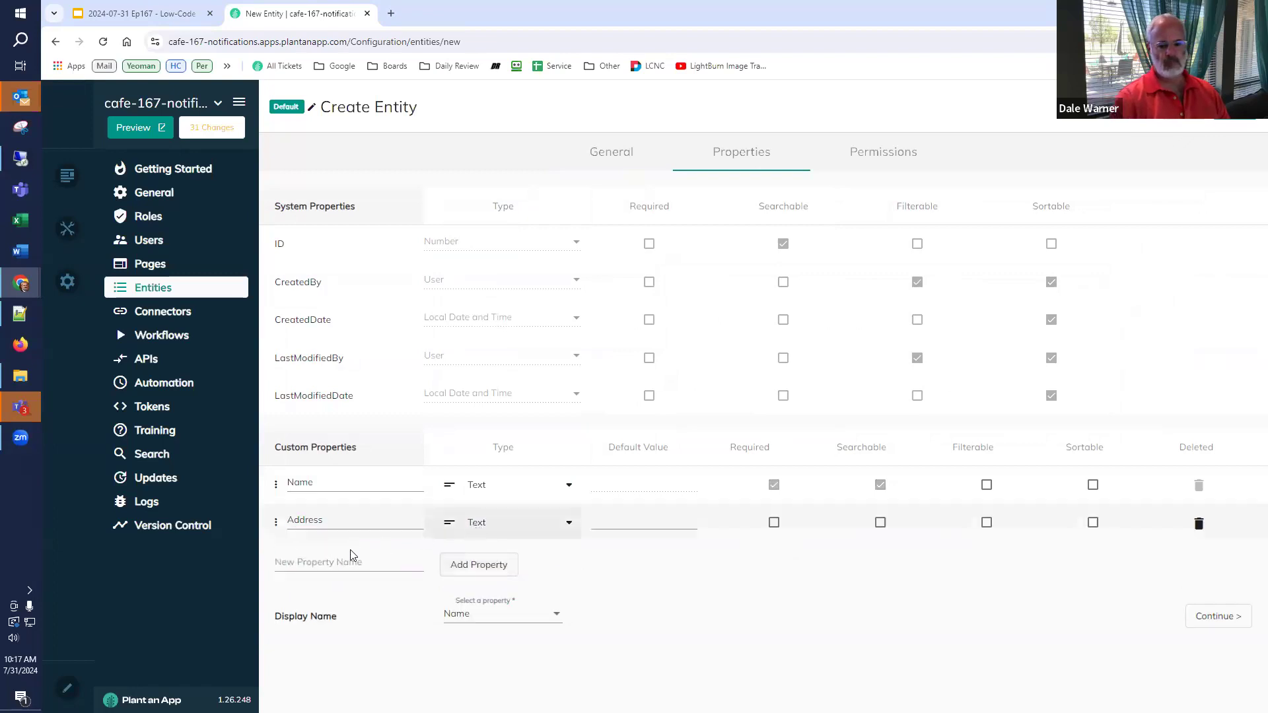
click(322, 560)
text(City)
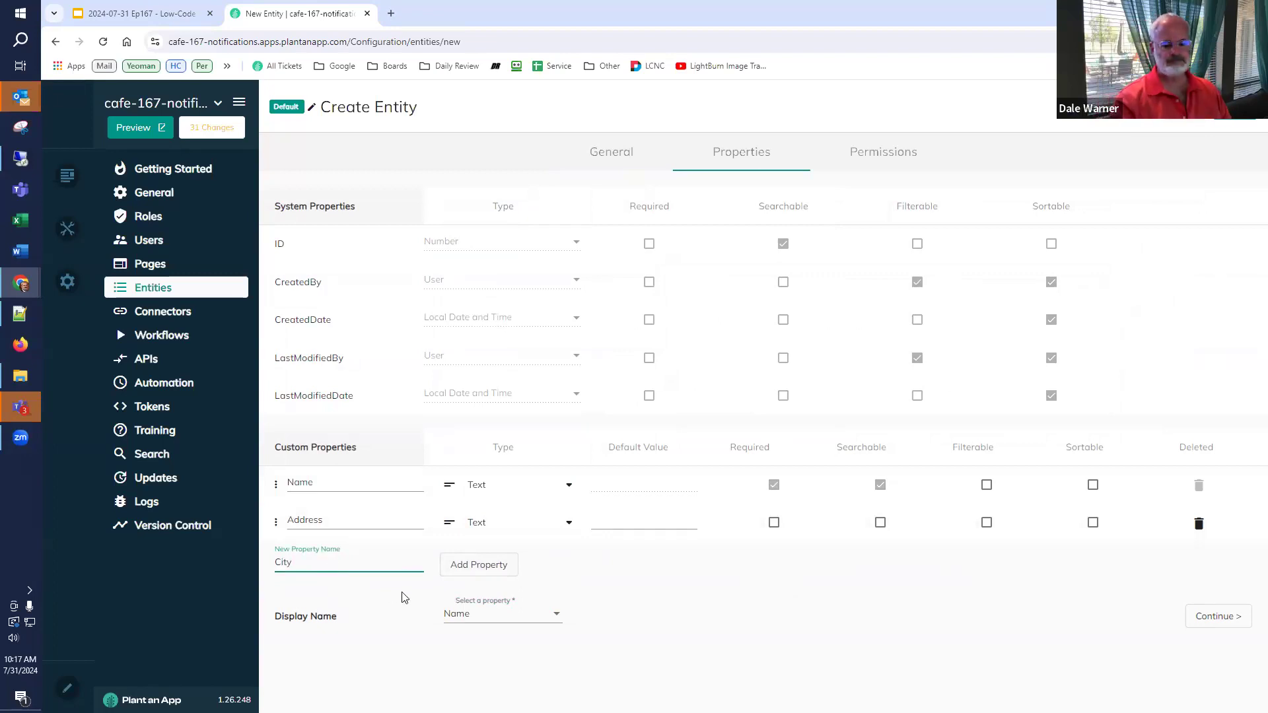
click(455, 566)
- Add State, Zip and Email properties, setting Email's type to Email
click(299, 598)
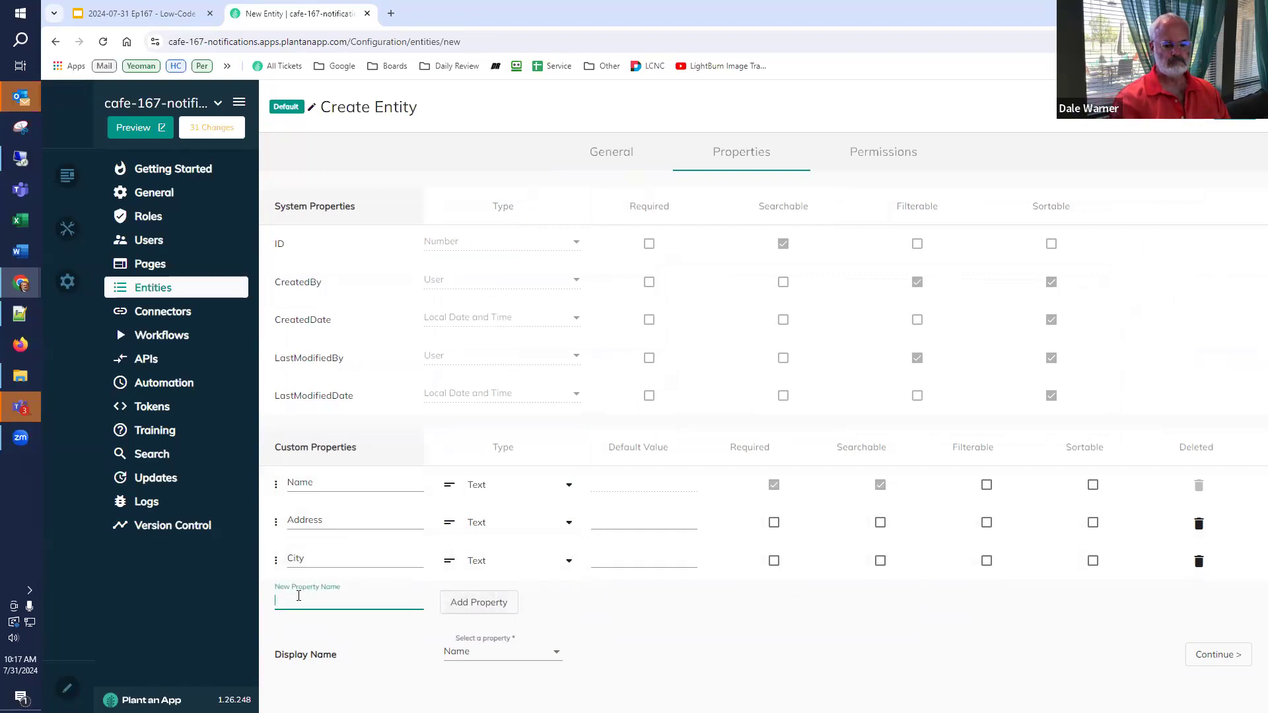
text(State)
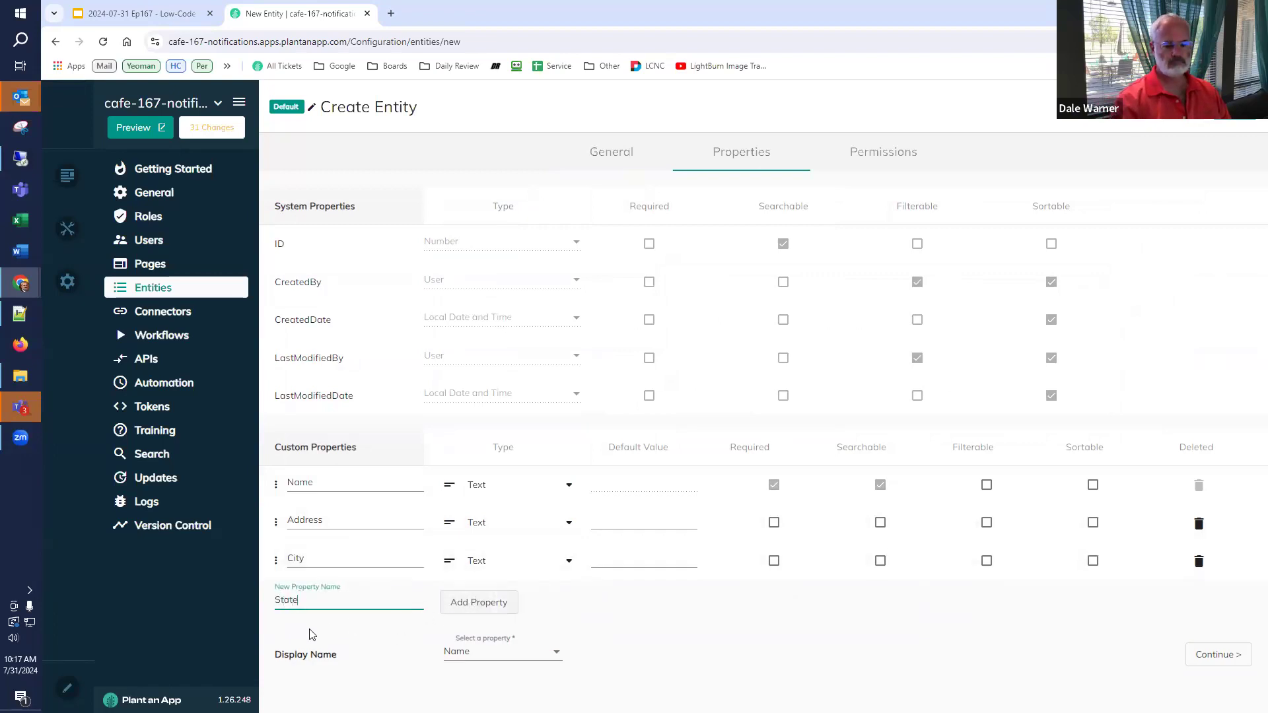
key(Return)
click(309, 636)
text(Zip)
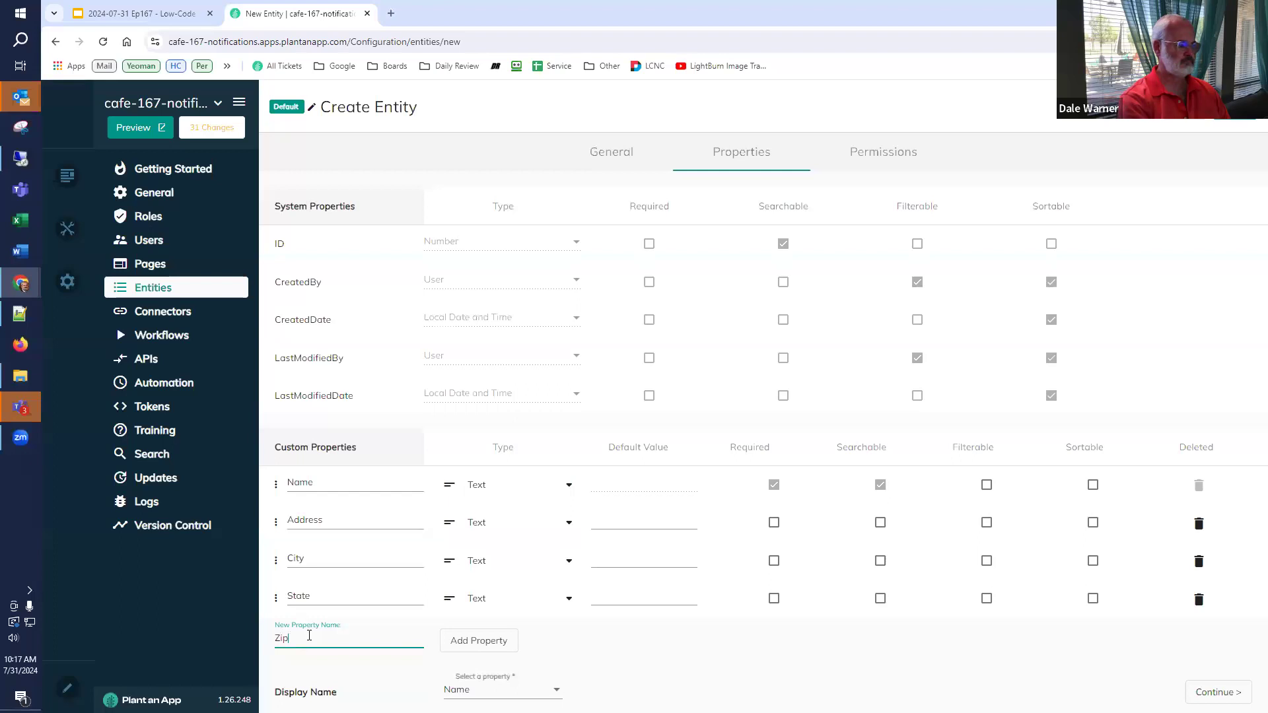
click(492, 640)
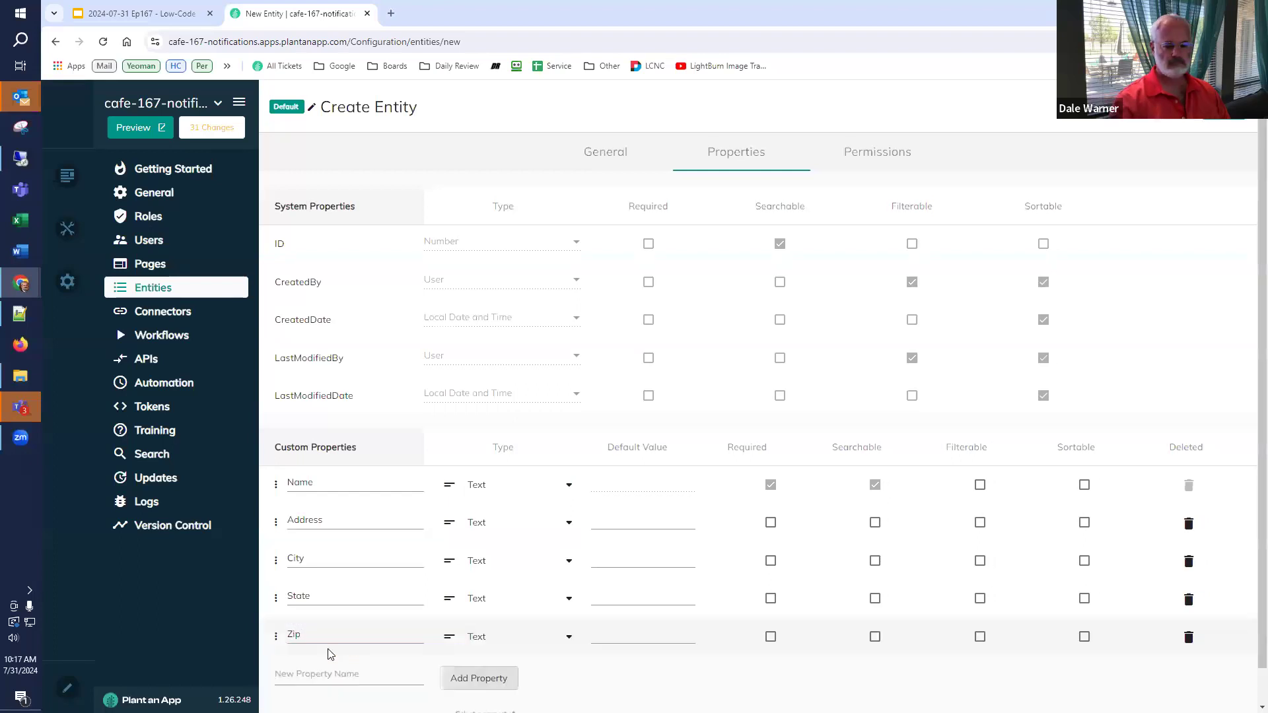
click(317, 673)
text(Email)
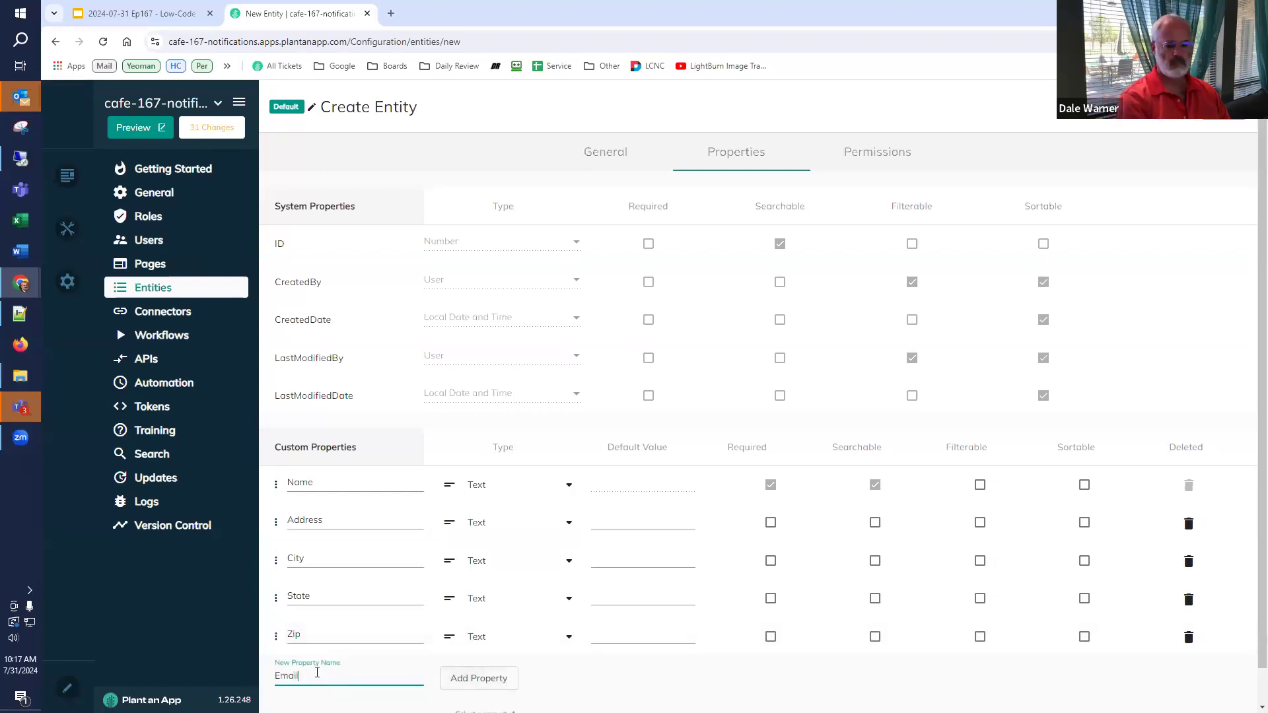
click(467, 678)
scroll(492, 594, down, 1)
click(495, 600)
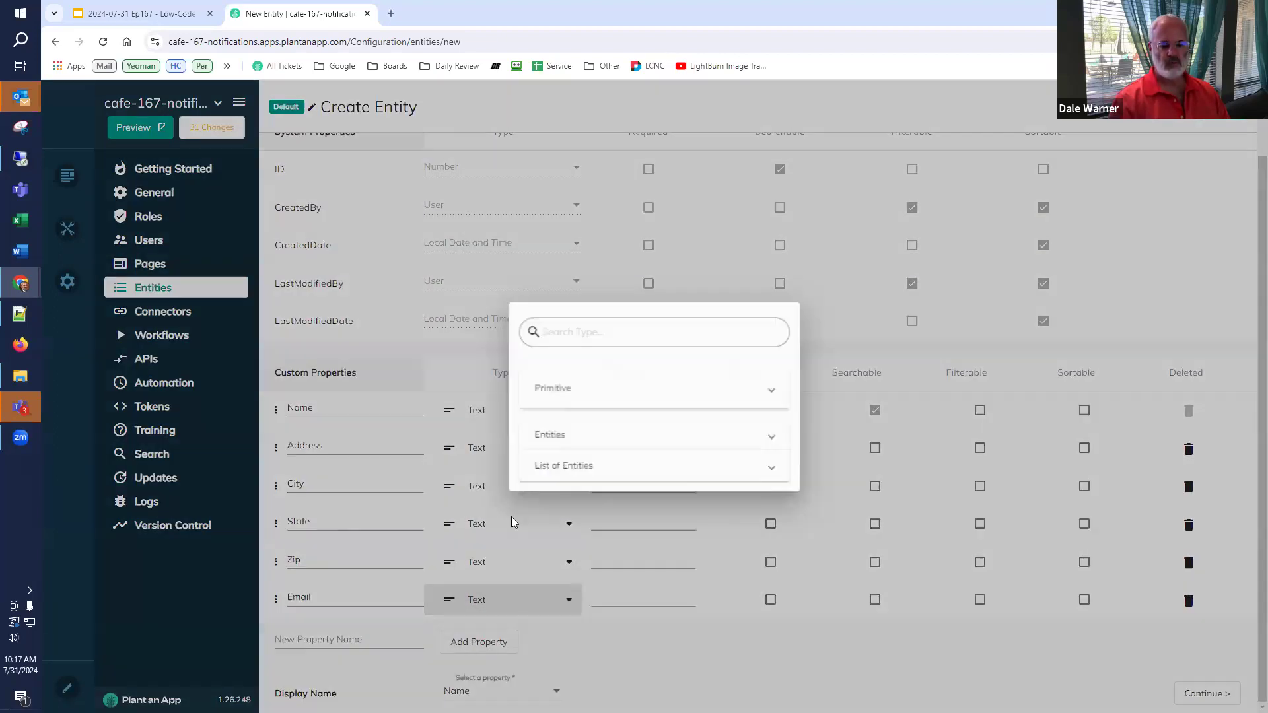
click(584, 357)
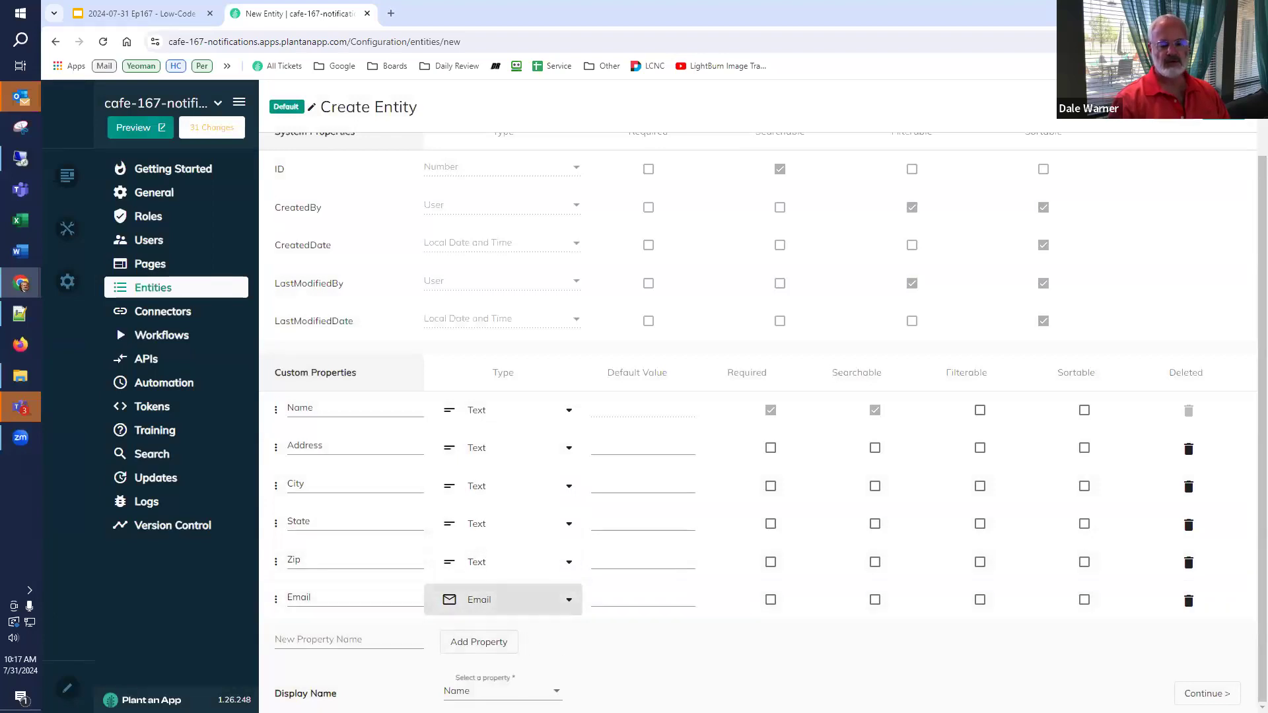
scroll(700, 198, up, 2)
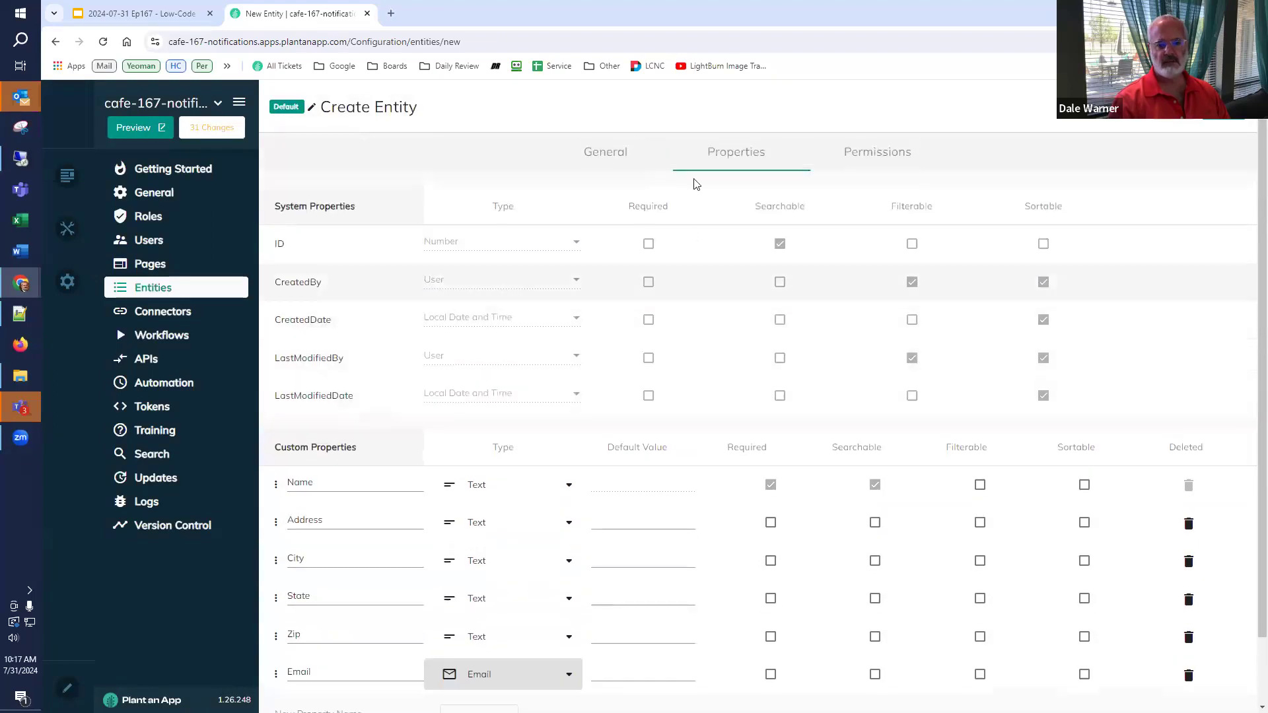
click(884, 154)
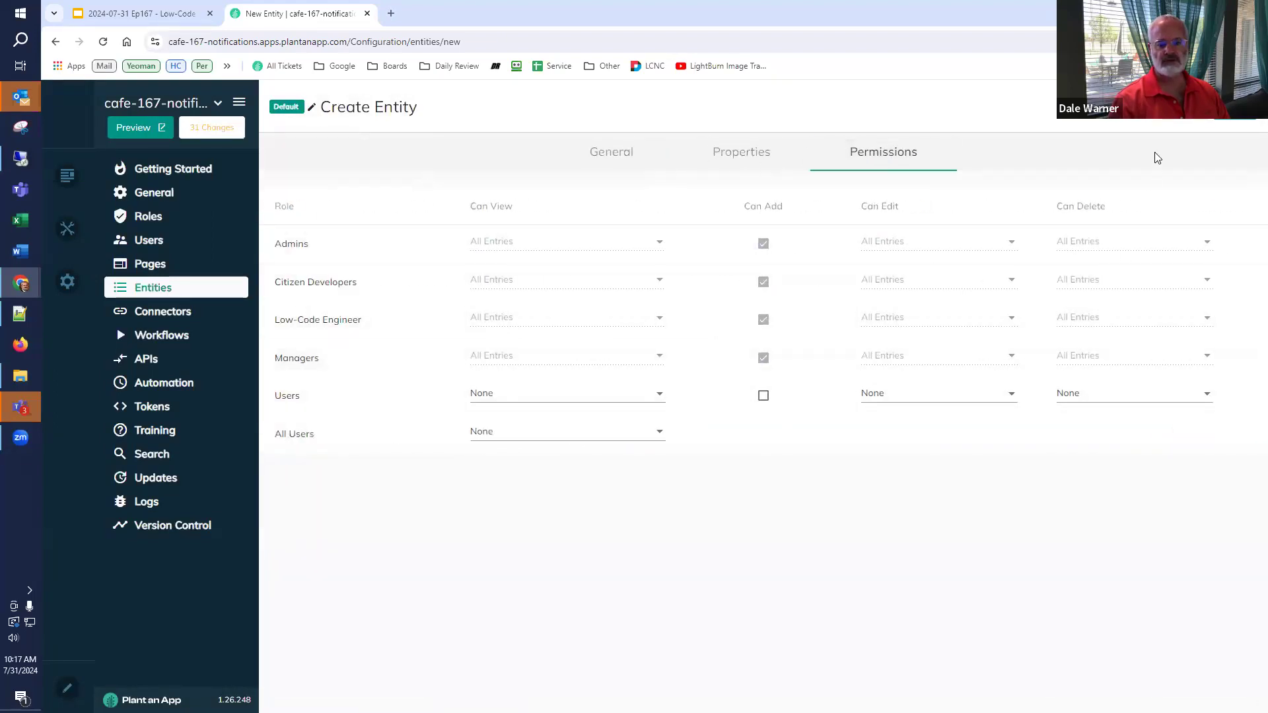
- Save the Contact entity and open the app preview in a new tab
click(1235, 108)
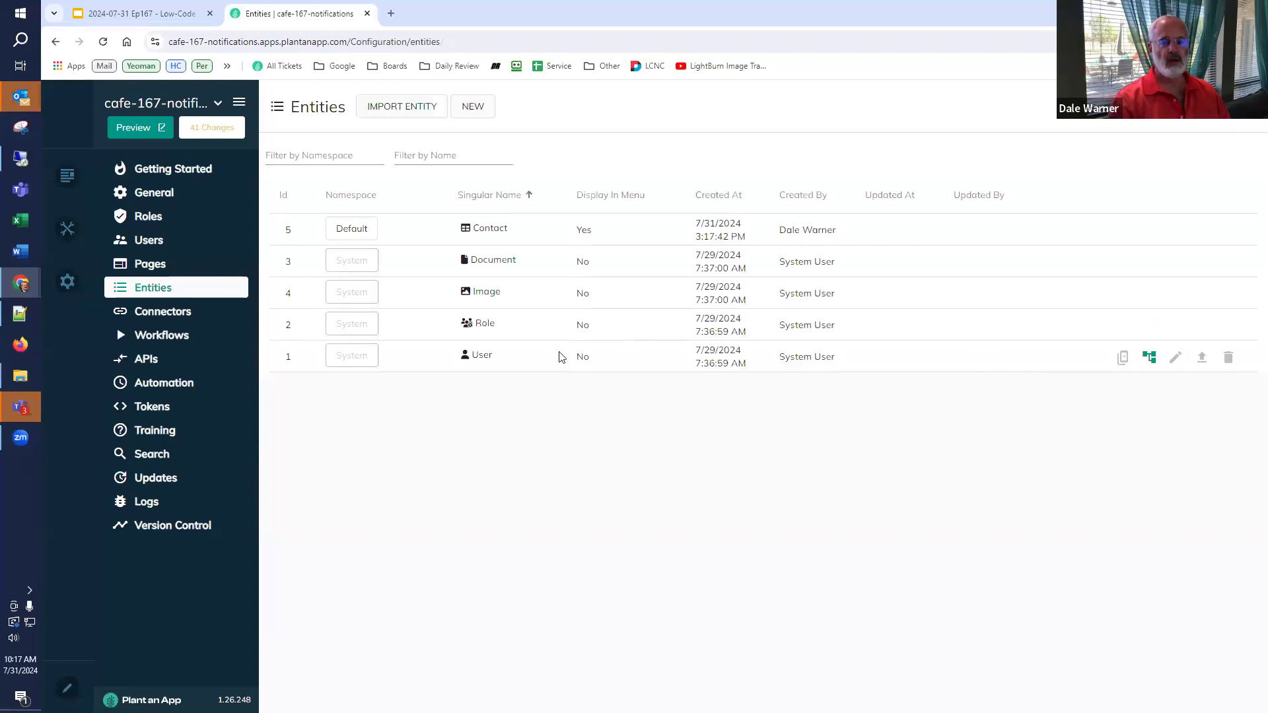
click(144, 126)
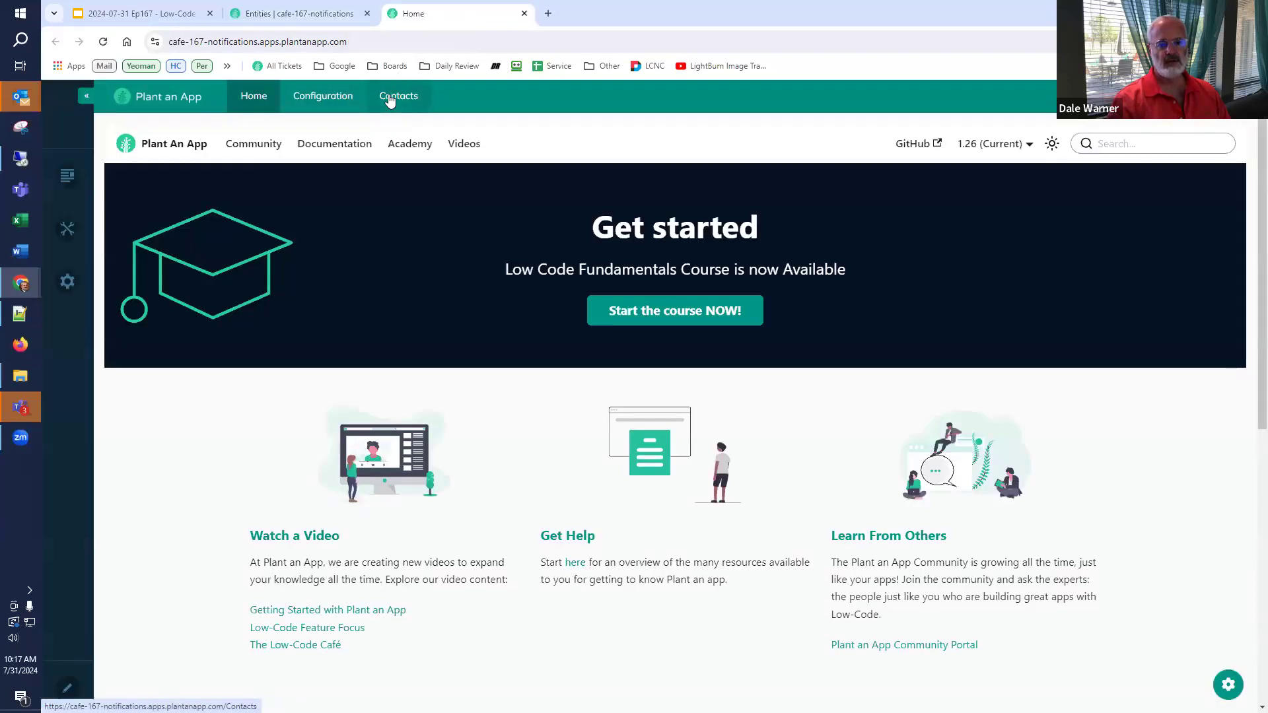
- Check the preview's empty Contacts listing and Add Contact form, then start a new entity
click(391, 100)
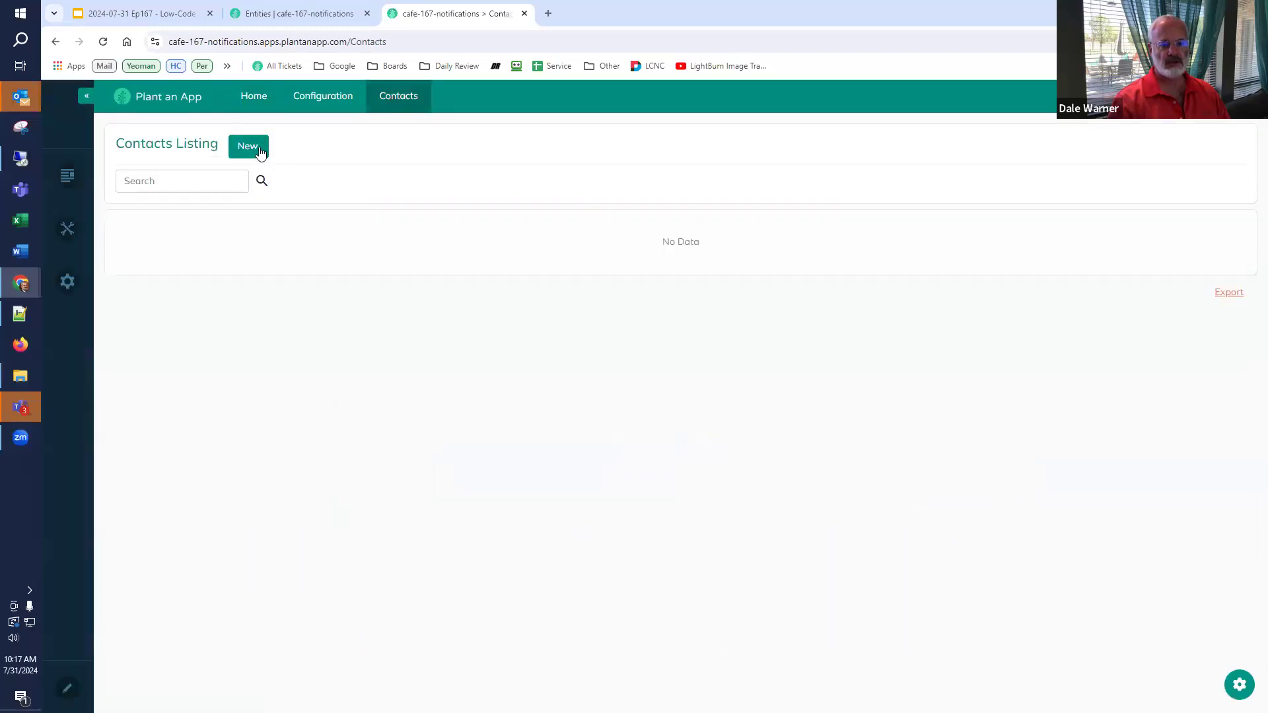
click(259, 152)
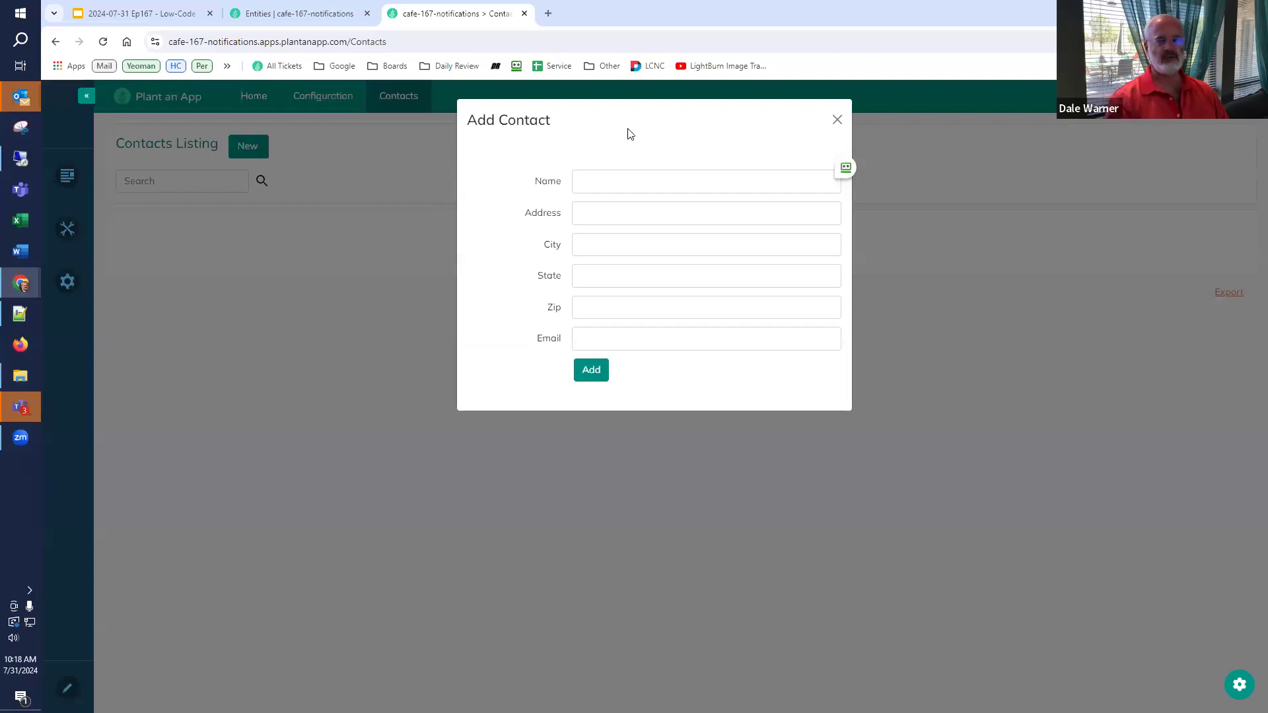
click(837, 119)
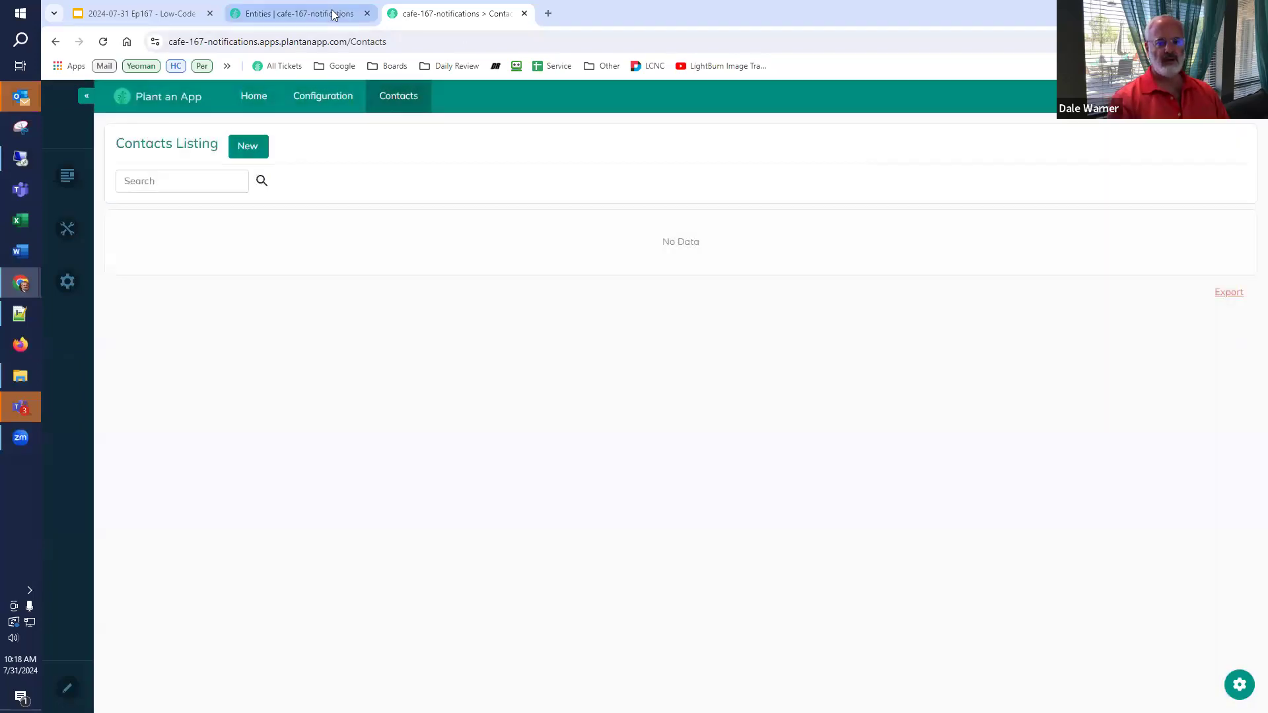
click(332, 13)
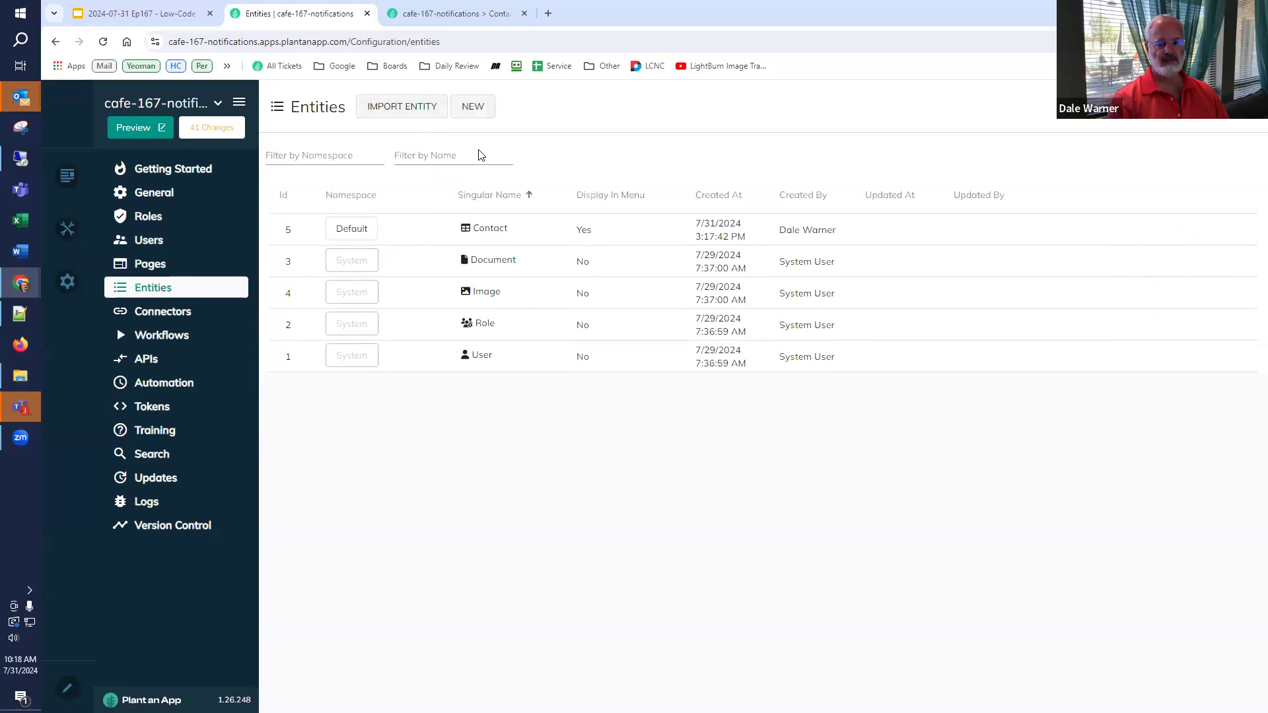
click(473, 107)
- Name the entity Contact Status, plural Contact Status Values, under the Contacts parent page
click(748, 473)
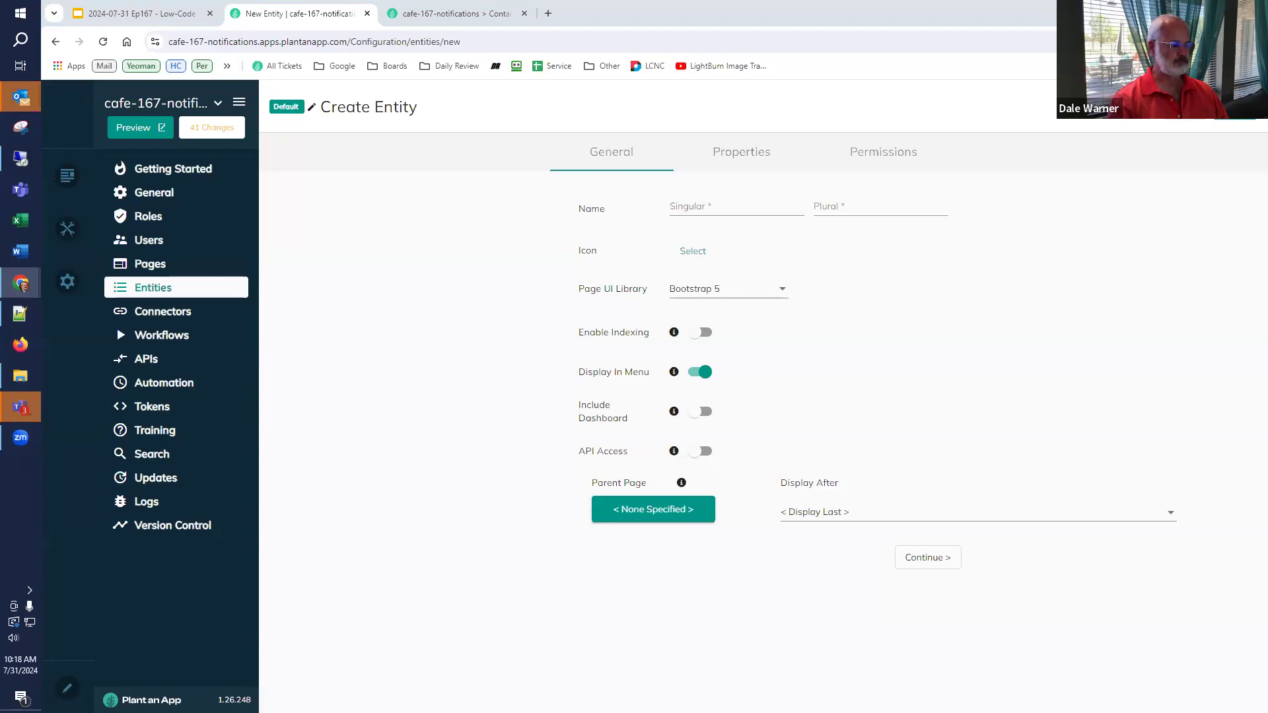
click(726, 206)
text(Contact Status)
click(914, 215)
text(Contact Status)
text(Val)
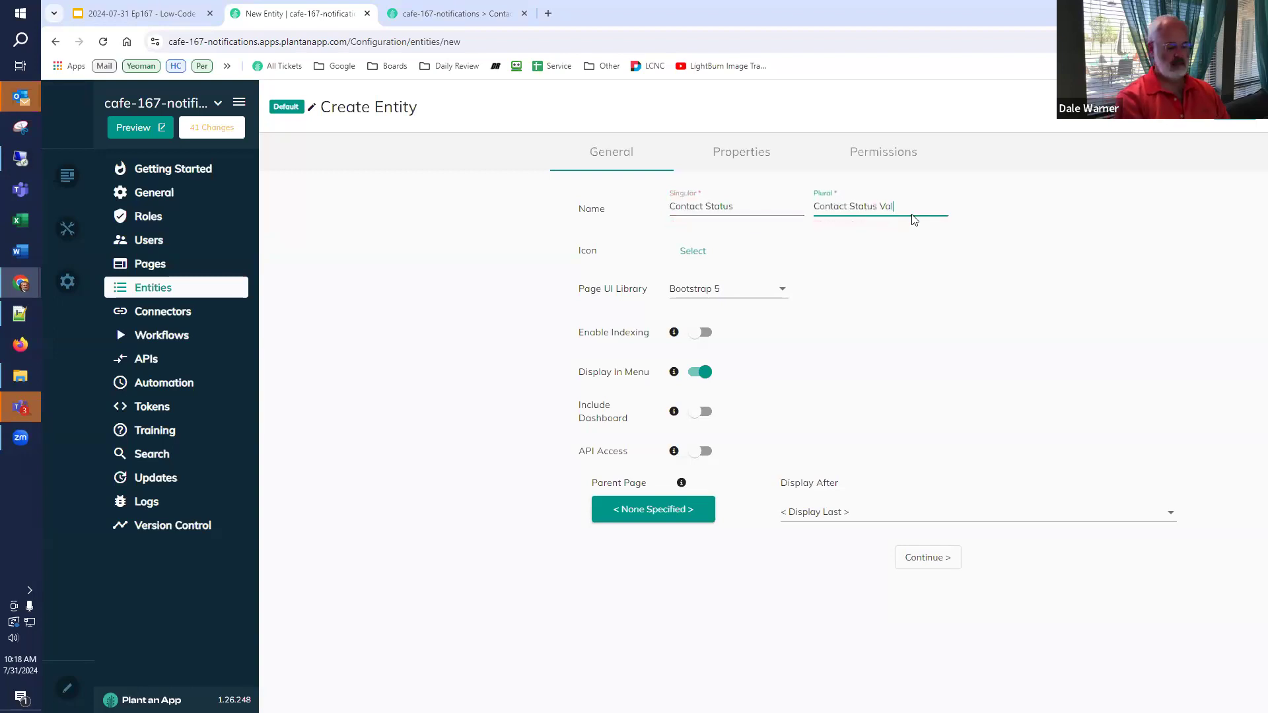
text(ues)
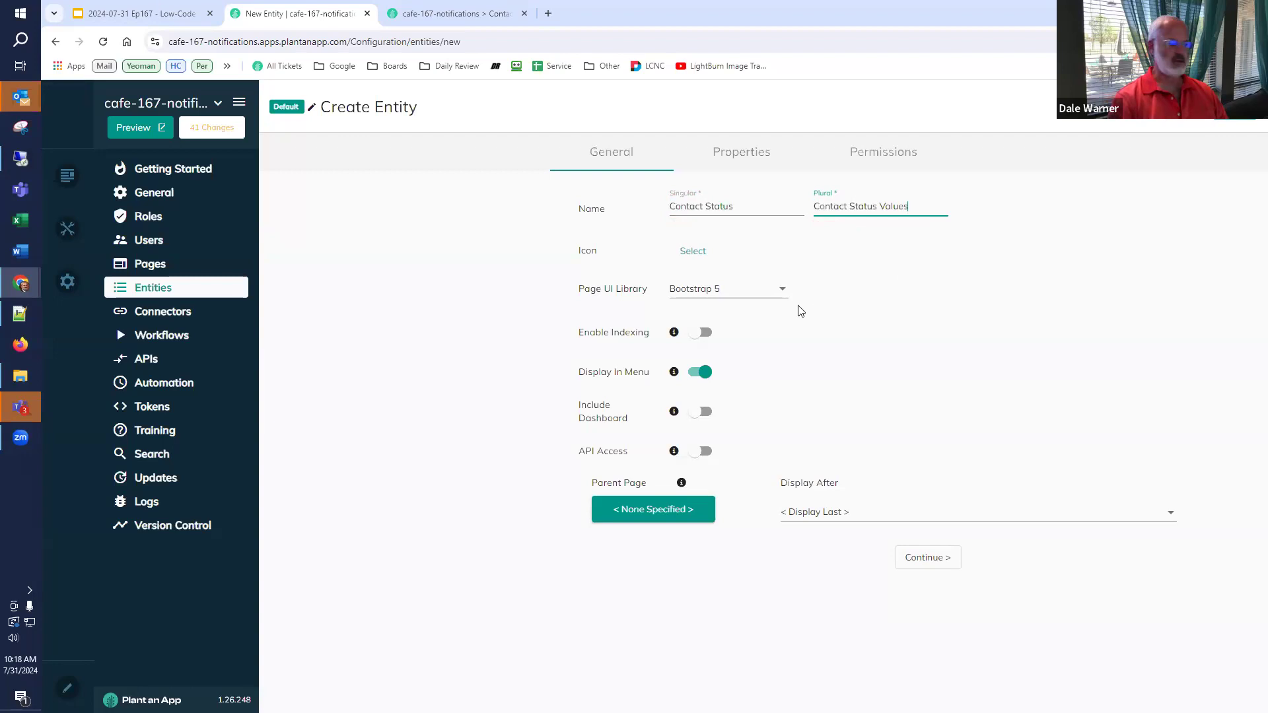
click(671, 510)
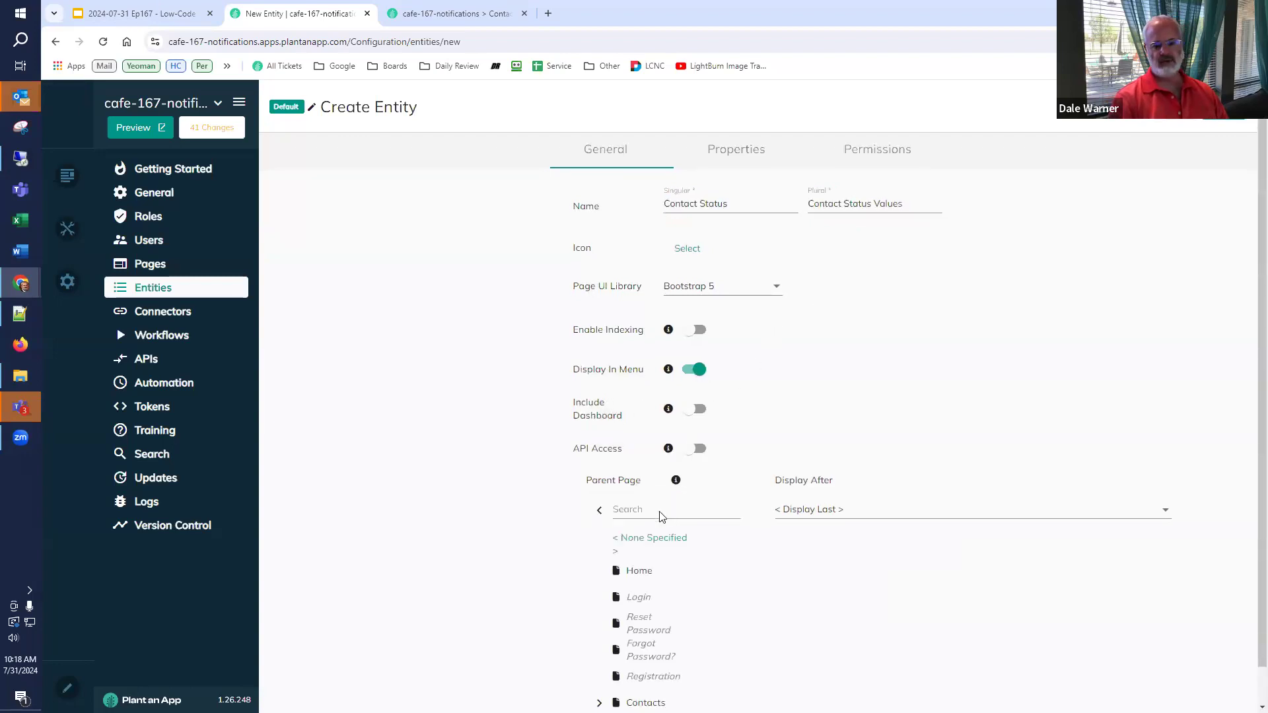
scroll(650, 581, down, 1)
click(635, 665)
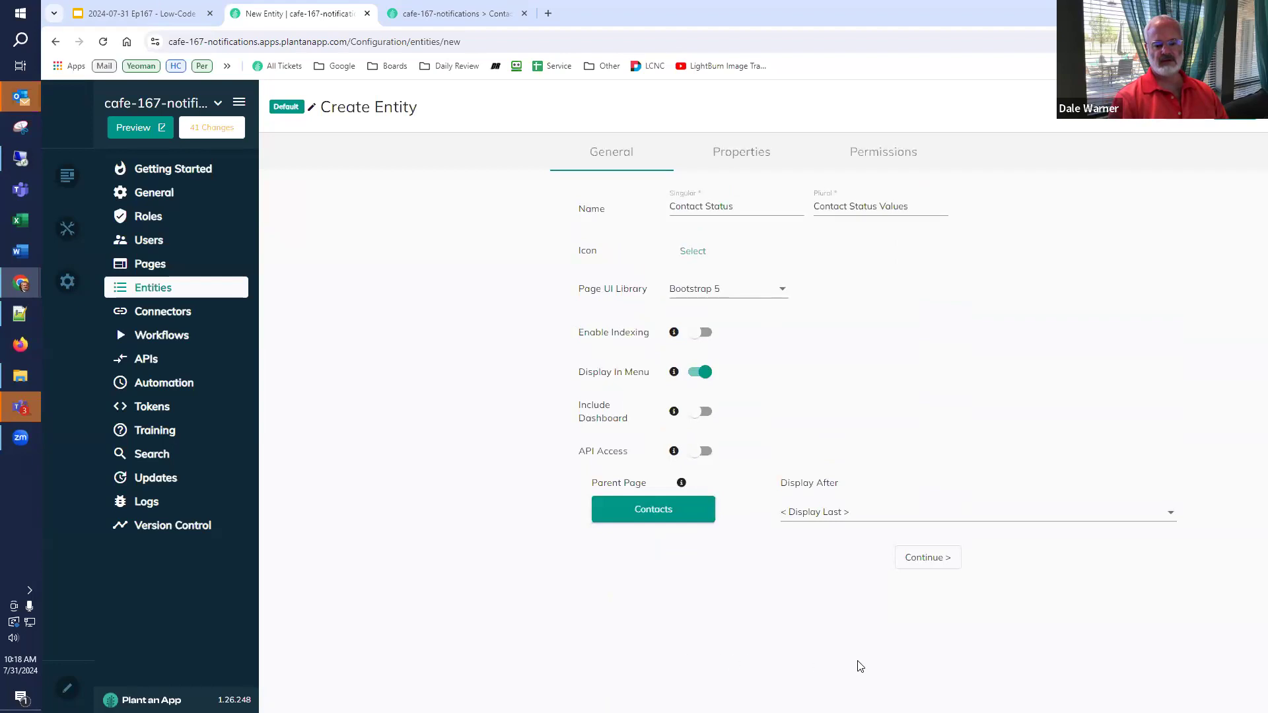
click(928, 558)
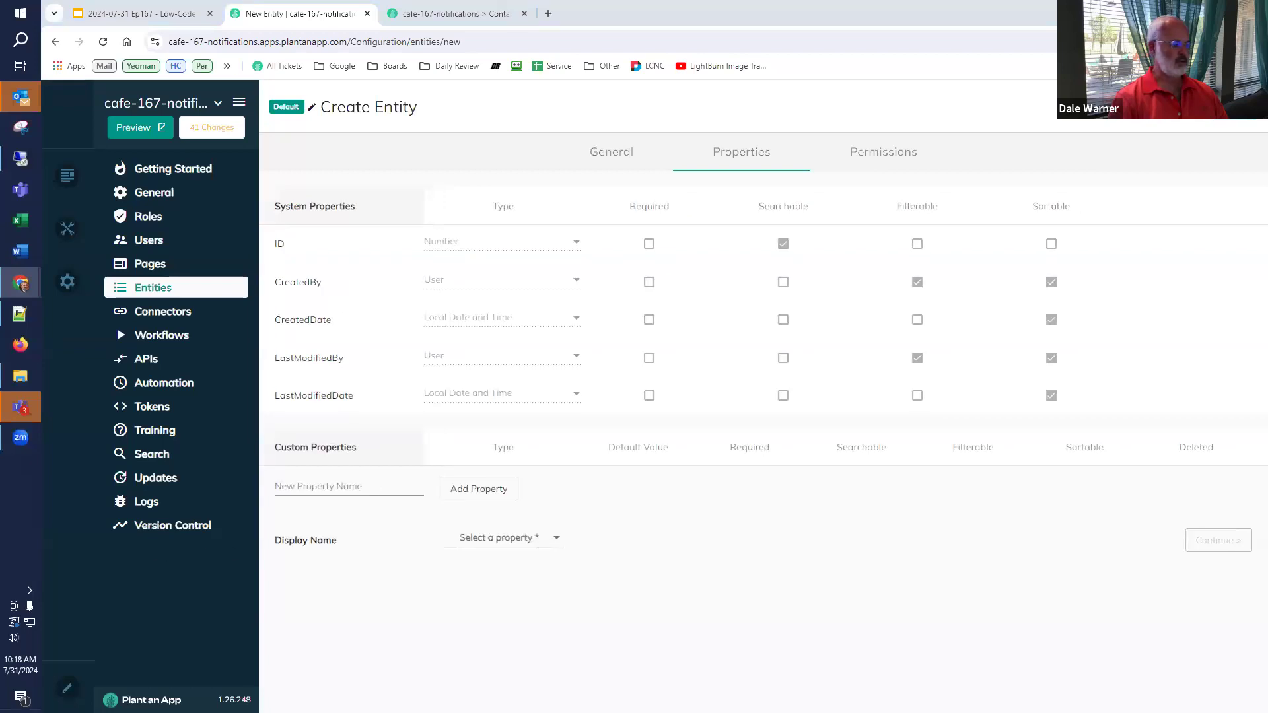
- Add a Name property as display name and save the Contact Status entity
click(365, 490)
text(Name)
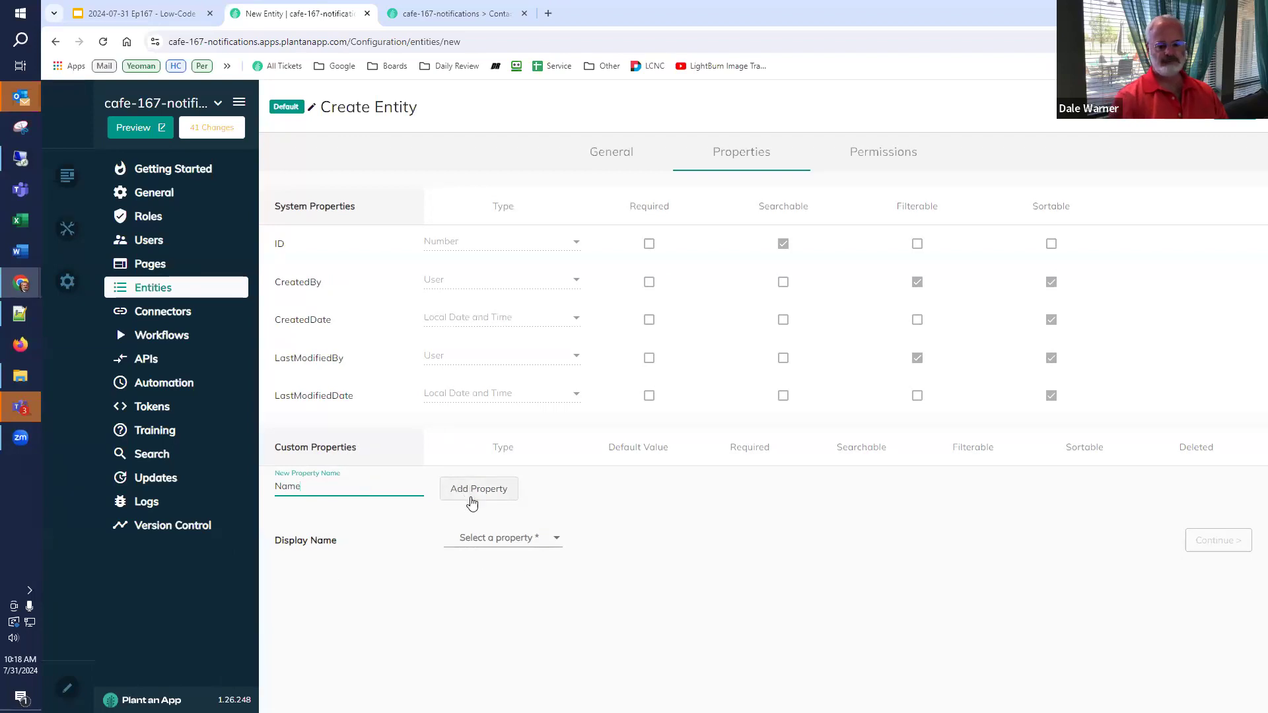
click(471, 495)
click(486, 581)
click(486, 601)
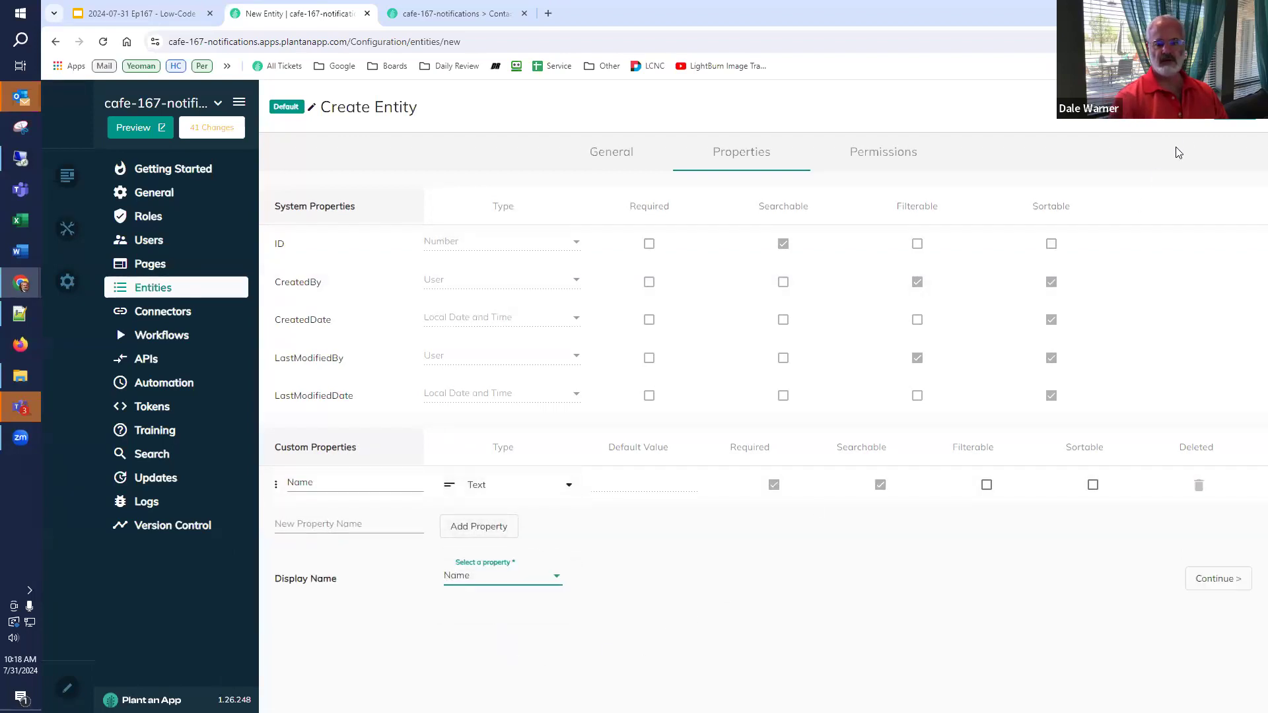
click(1234, 109)
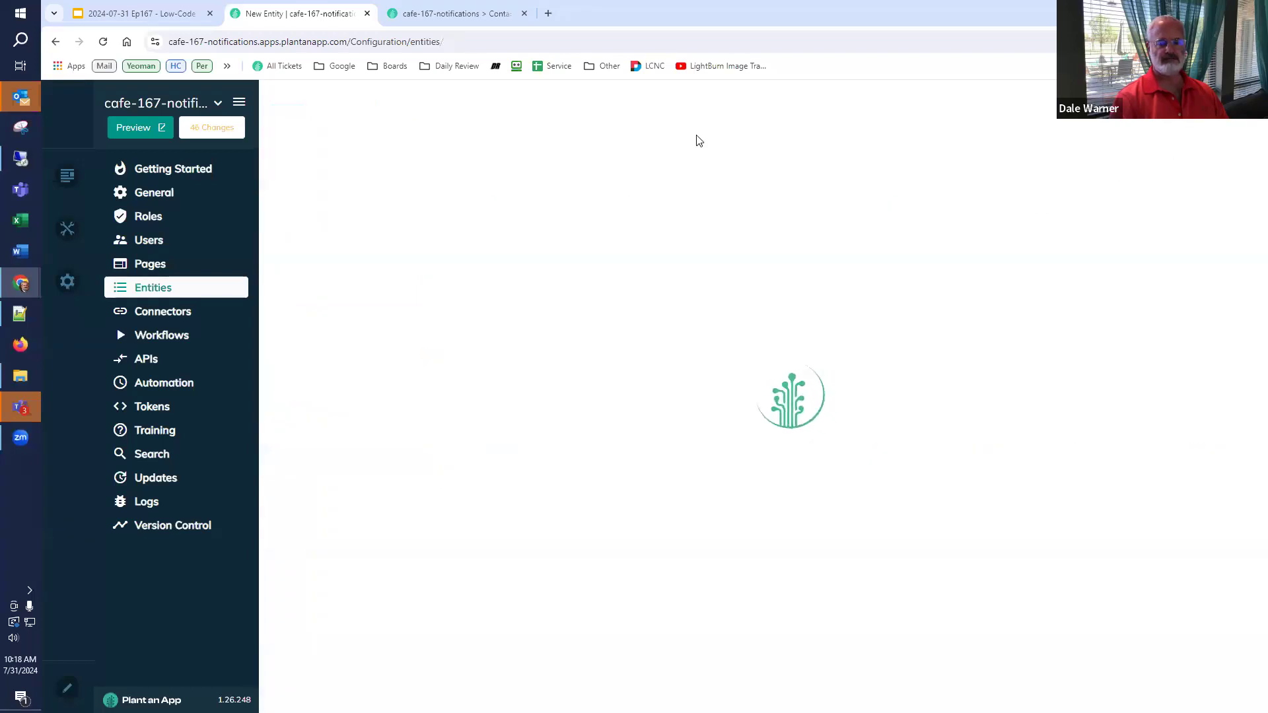
- Reload the preview, open Contact Status Values, and add the Lead status
click(456, 14)
click(103, 42)
mouse_move(407, 100)
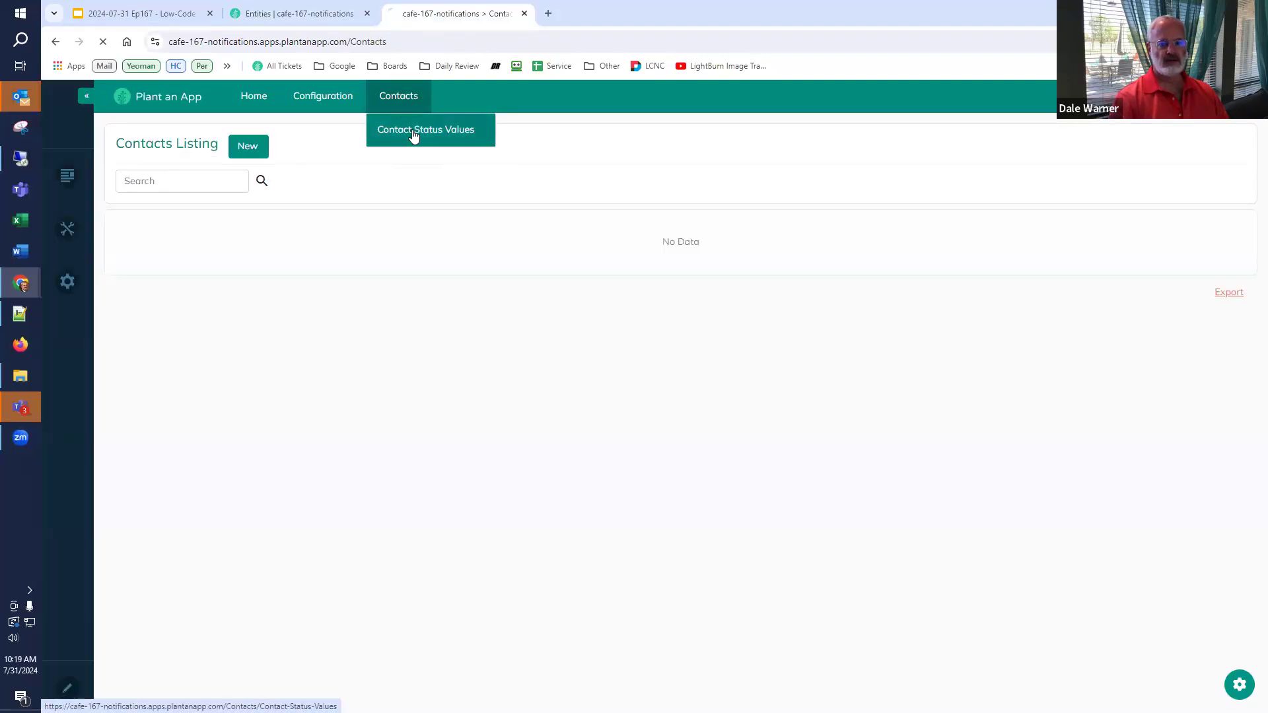
click(413, 131)
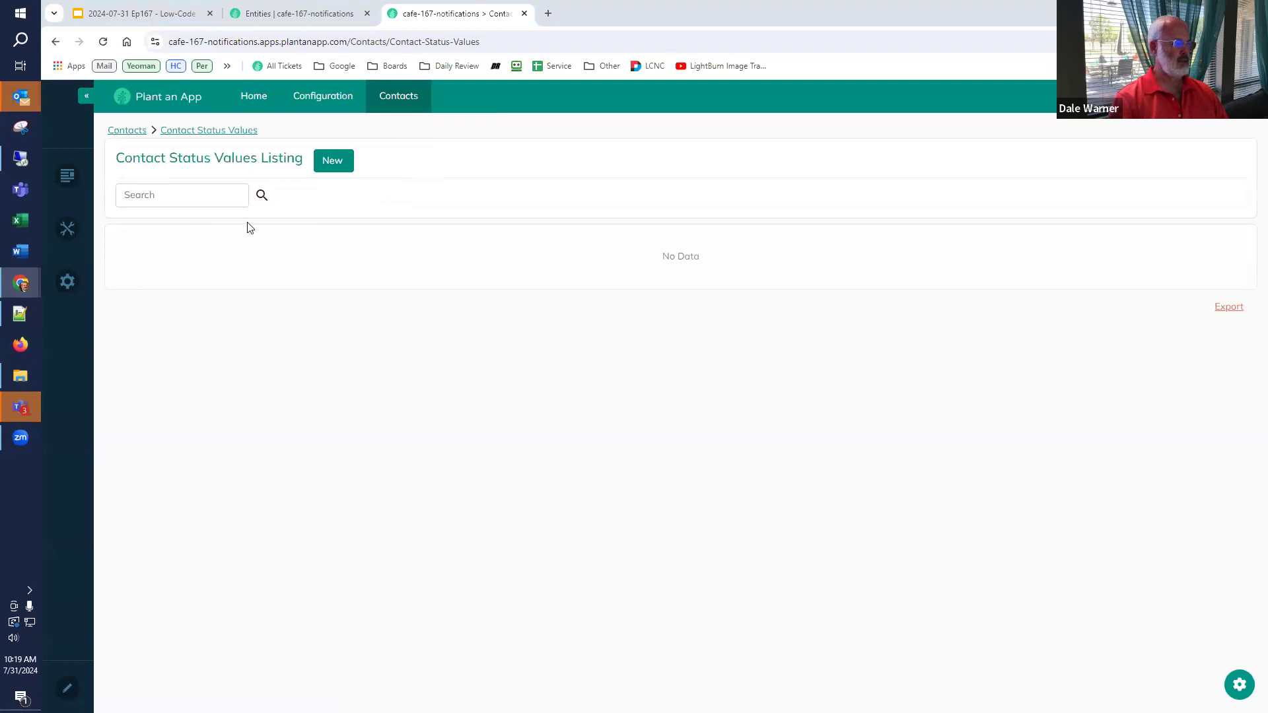
click(335, 161)
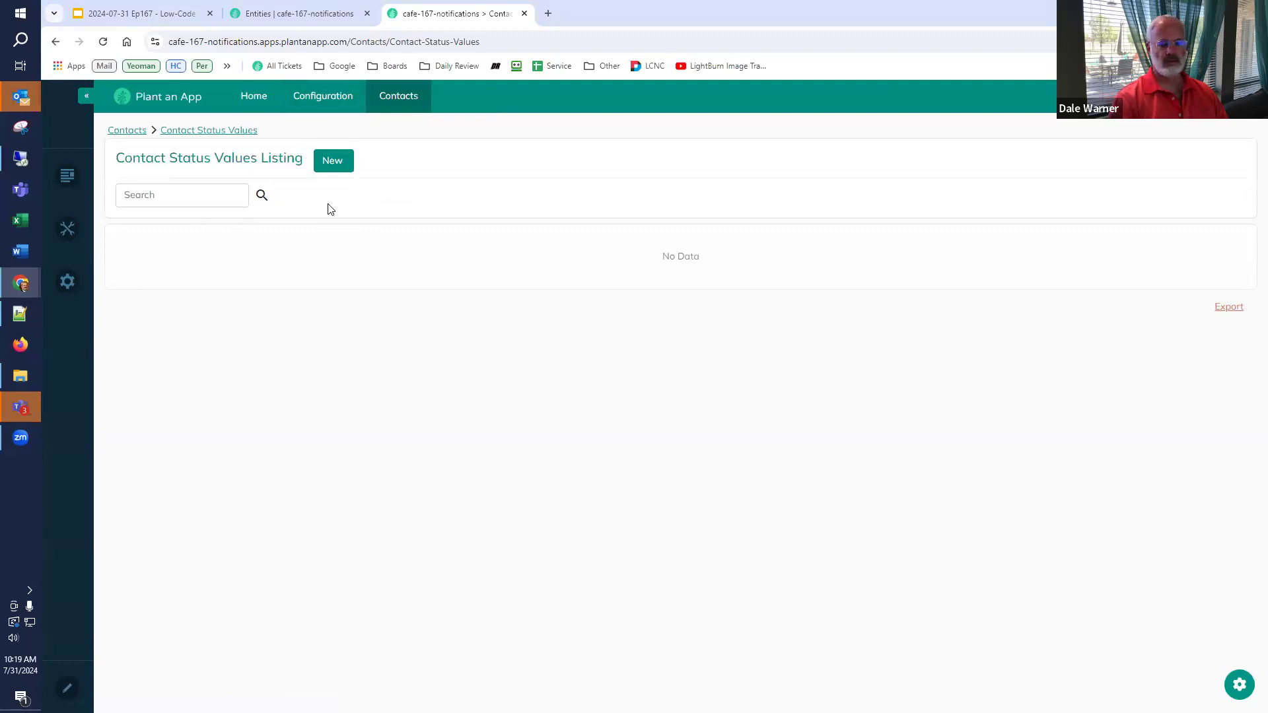
click(613, 181)
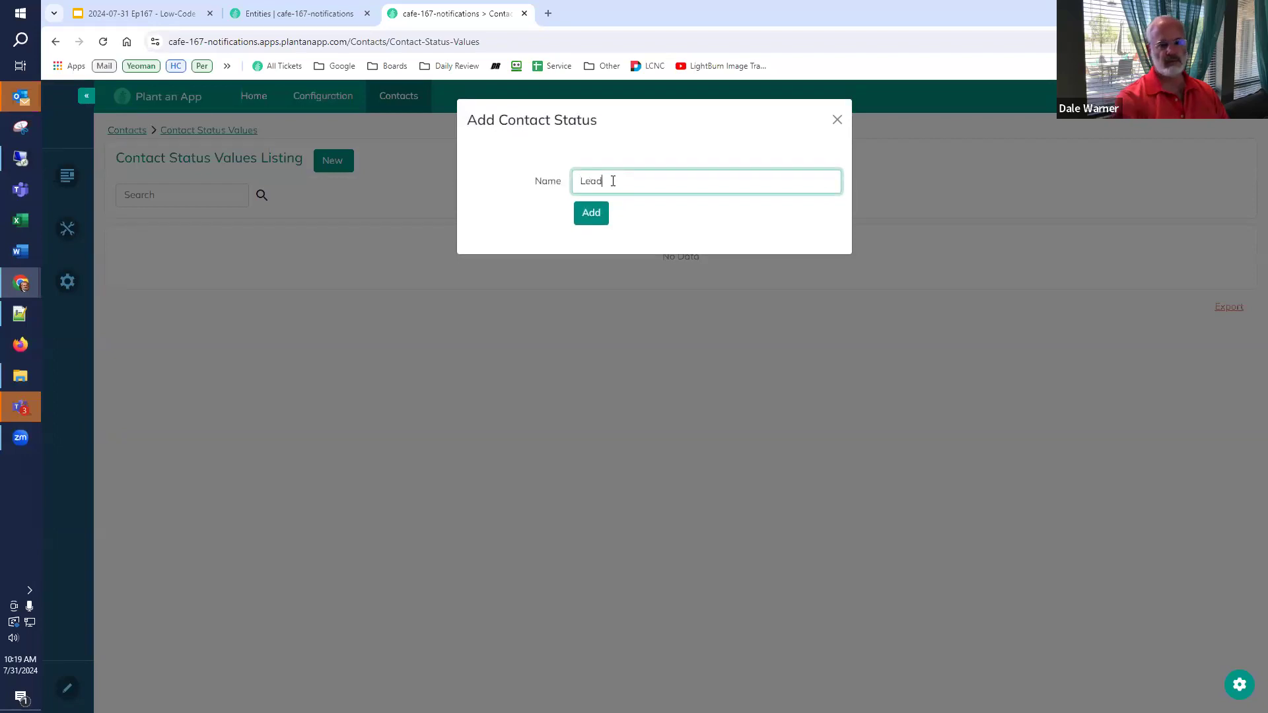
click(585, 213)
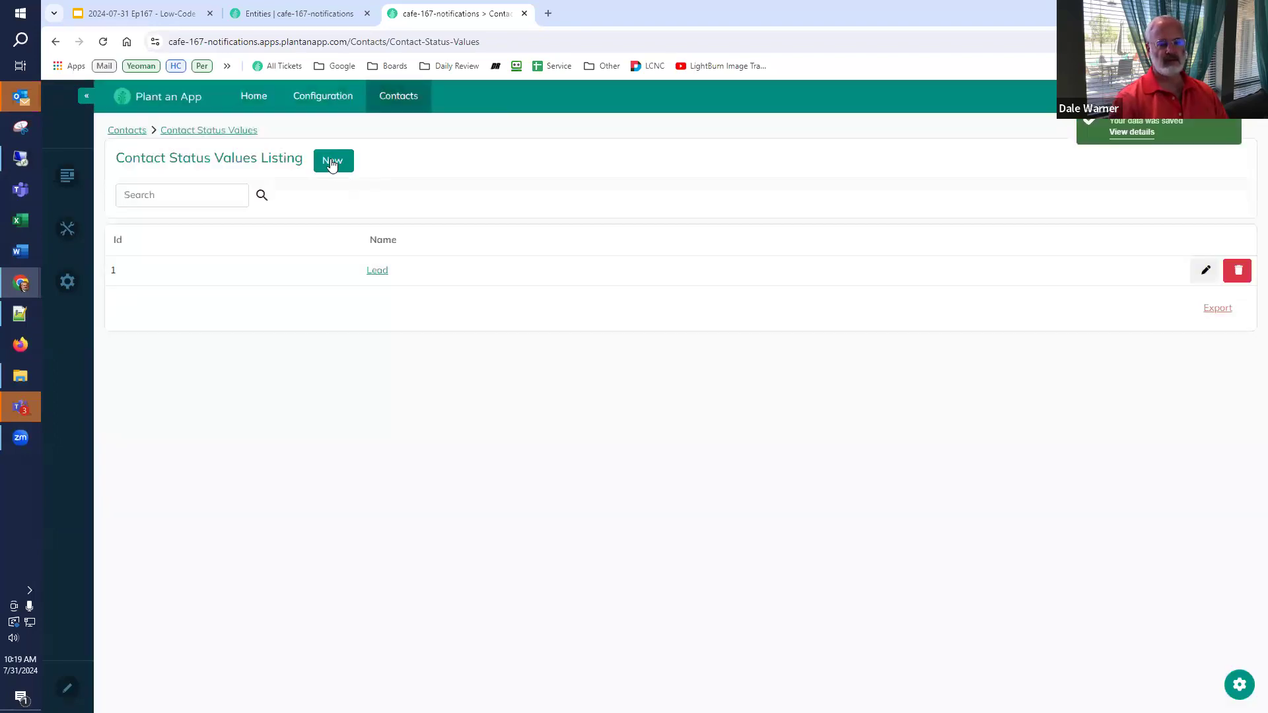
- Add Prospect, Client and Lost Client as further contact status values
click(333, 161)
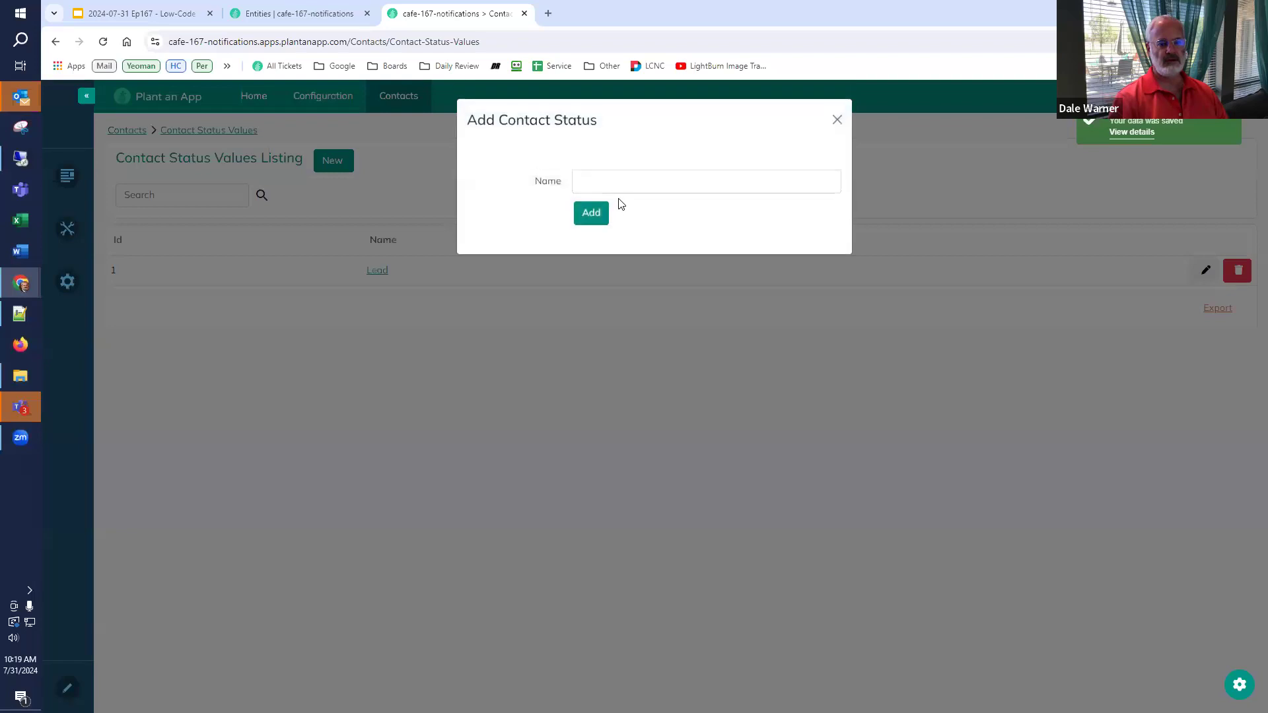
click(621, 189)
text(P)
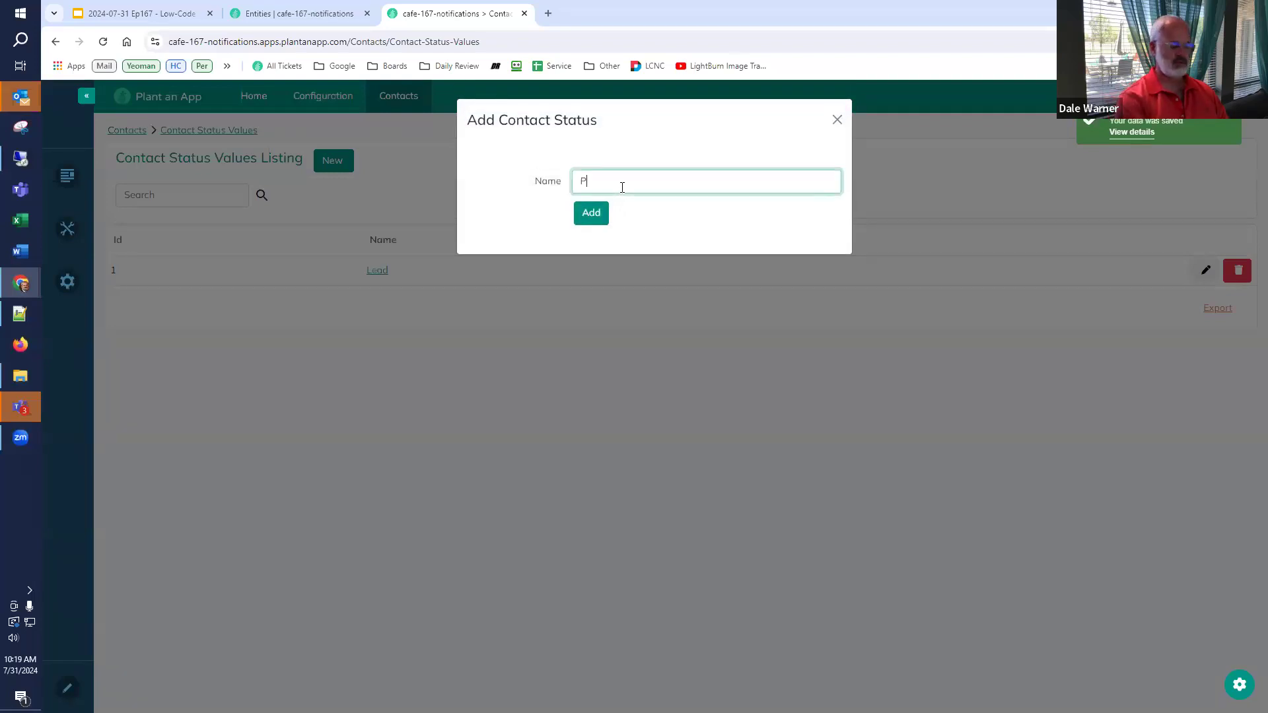
text(rospect)
click(593, 212)
click(348, 158)
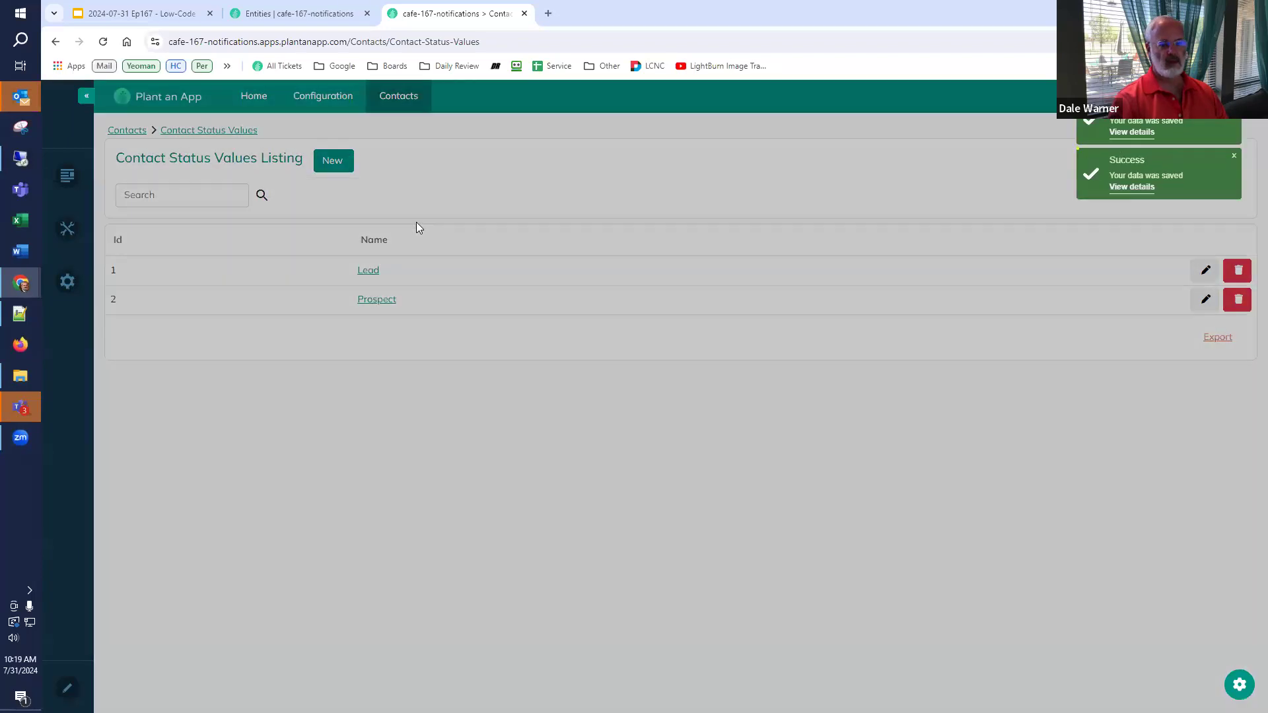
click(596, 176)
text(Client)
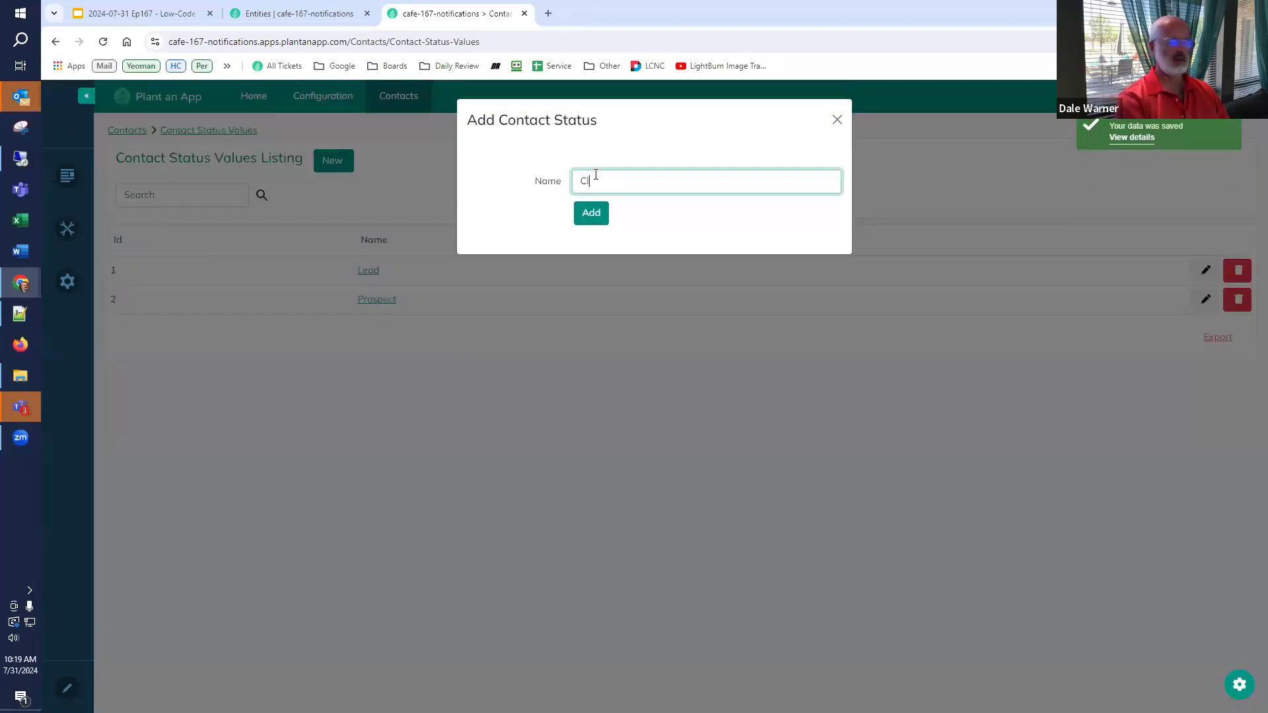
click(594, 211)
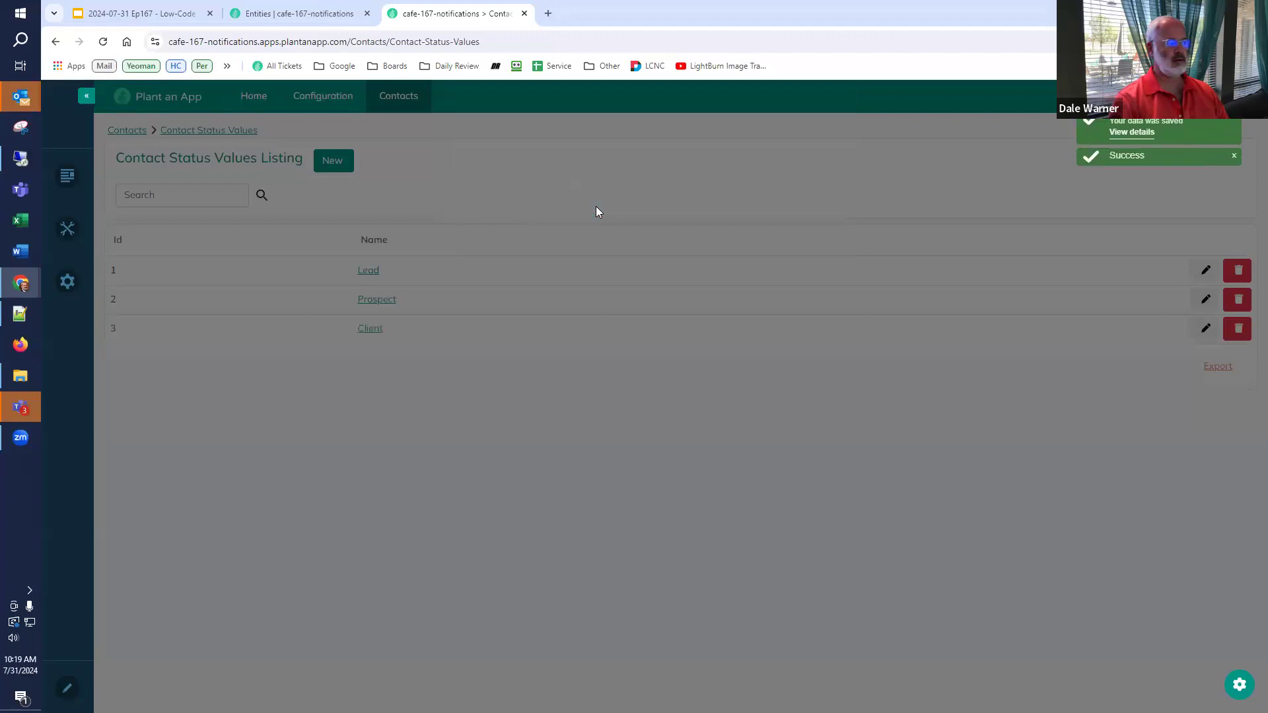
click(329, 161)
click(624, 173)
text(Lost Client)
click(592, 213)
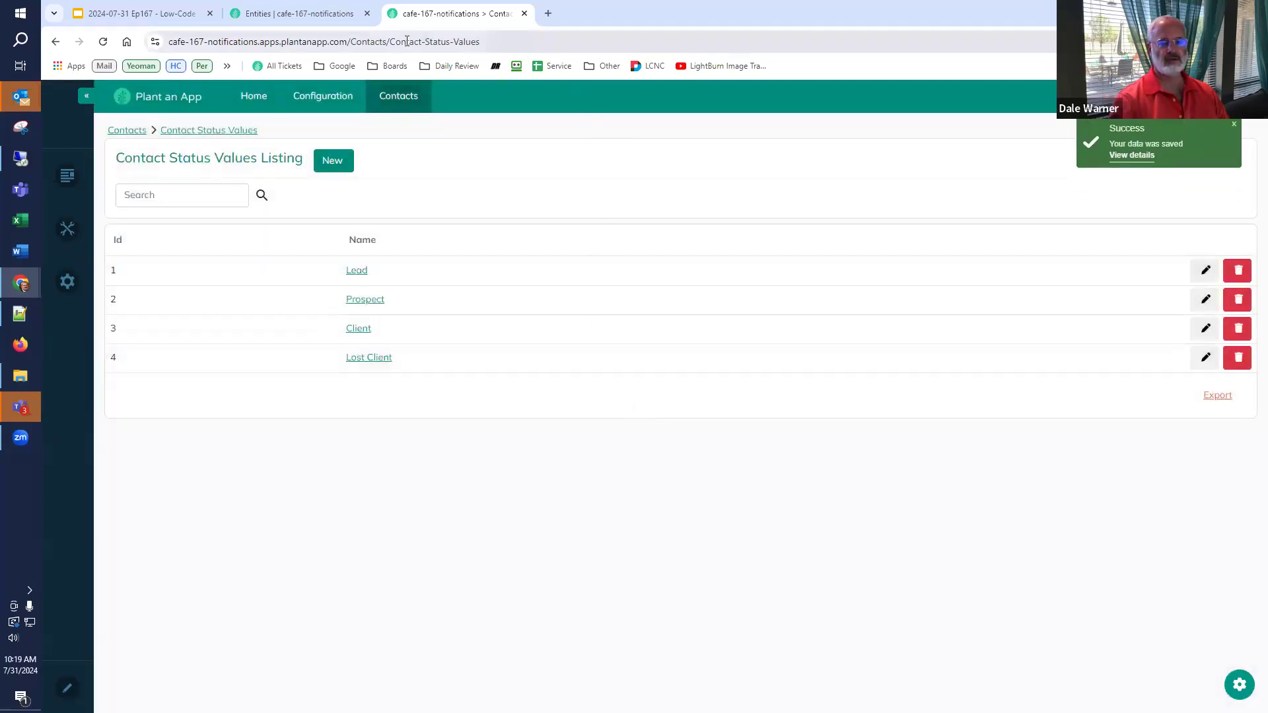
click(302, 14)
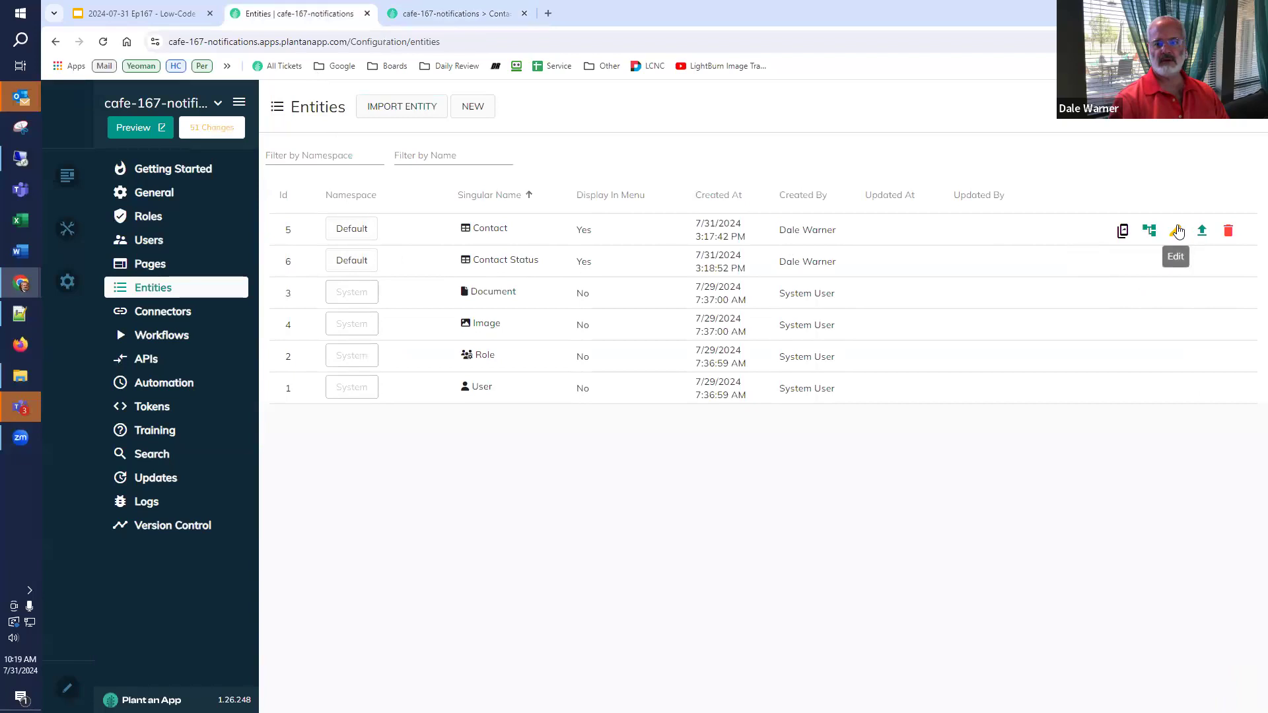
- Add a Status property to Contact with type Contact Status
click(1176, 229)
click(717, 153)
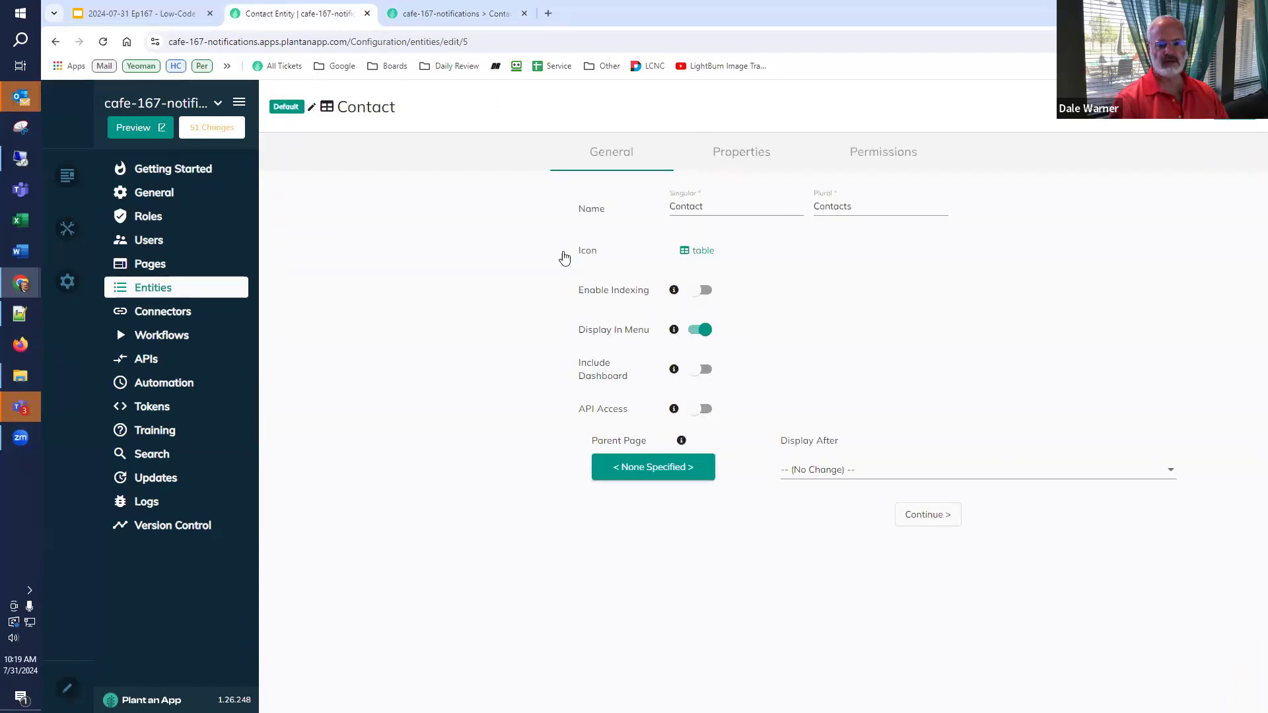
scroll(314, 577, down, 1)
click(319, 642)
text(Status)
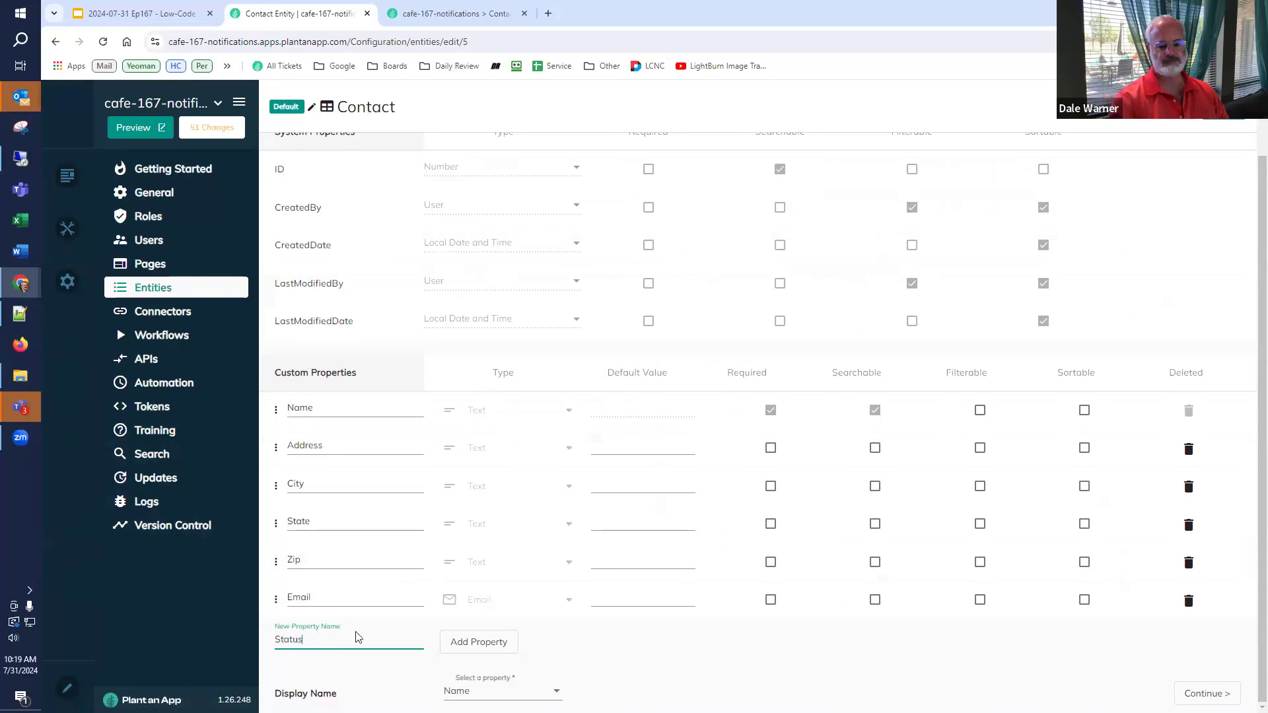
click(459, 642)
click(462, 640)
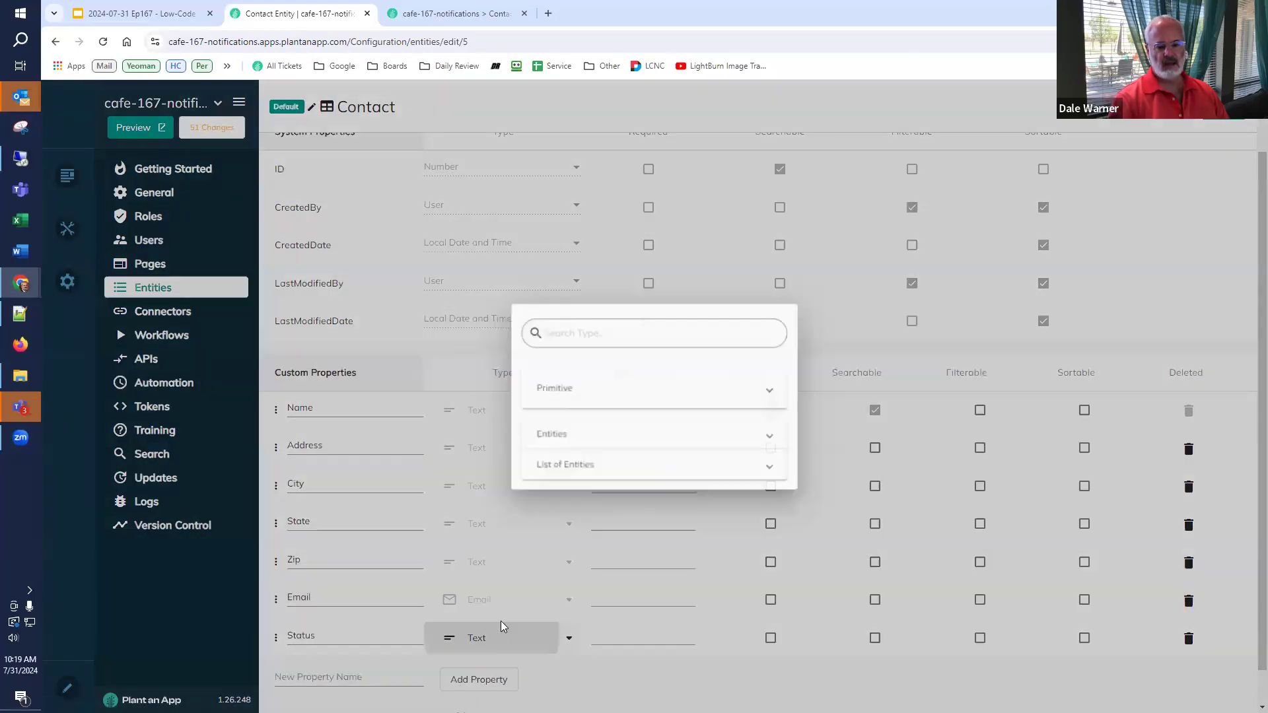
scroll(581, 412, down, 1)
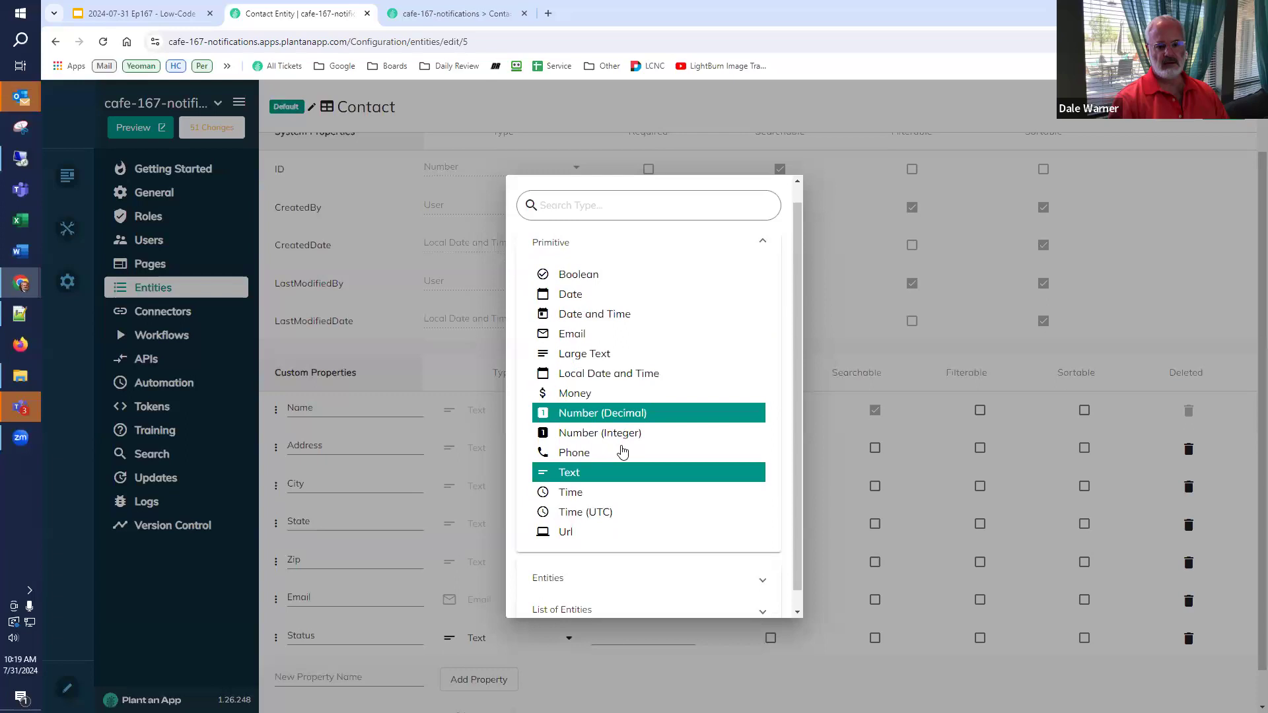
click(580, 576)
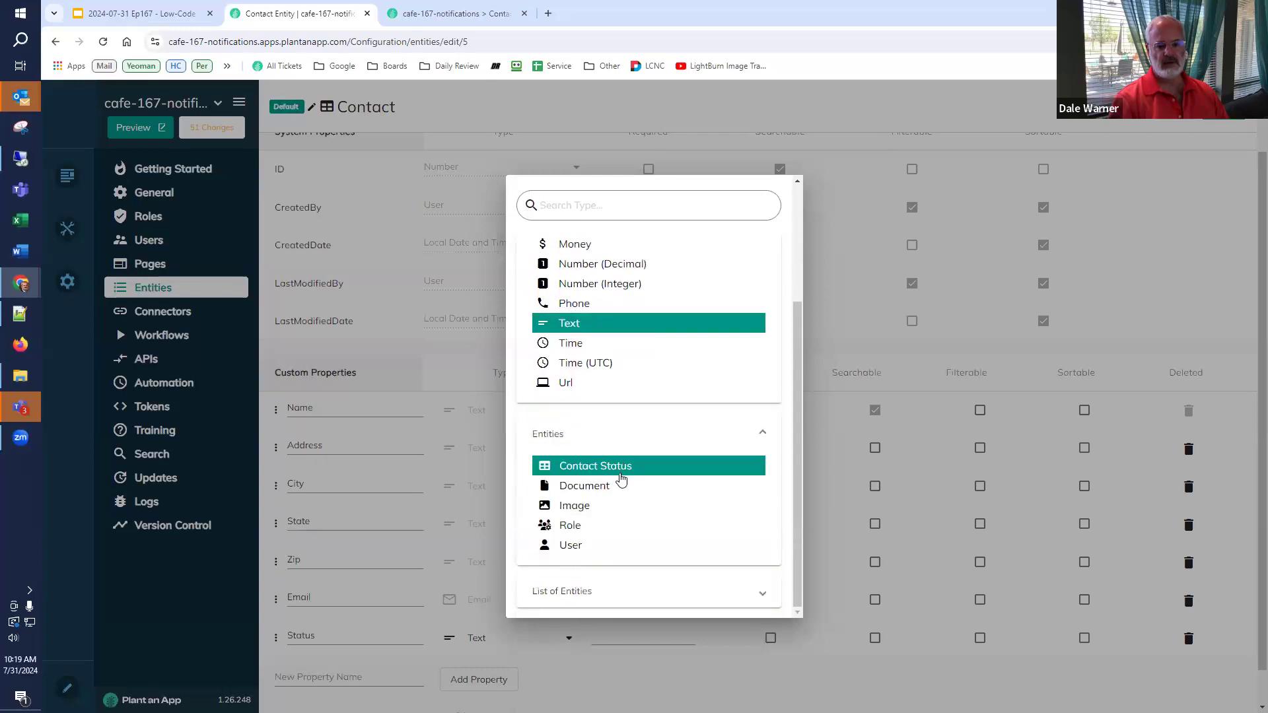
key(Return)
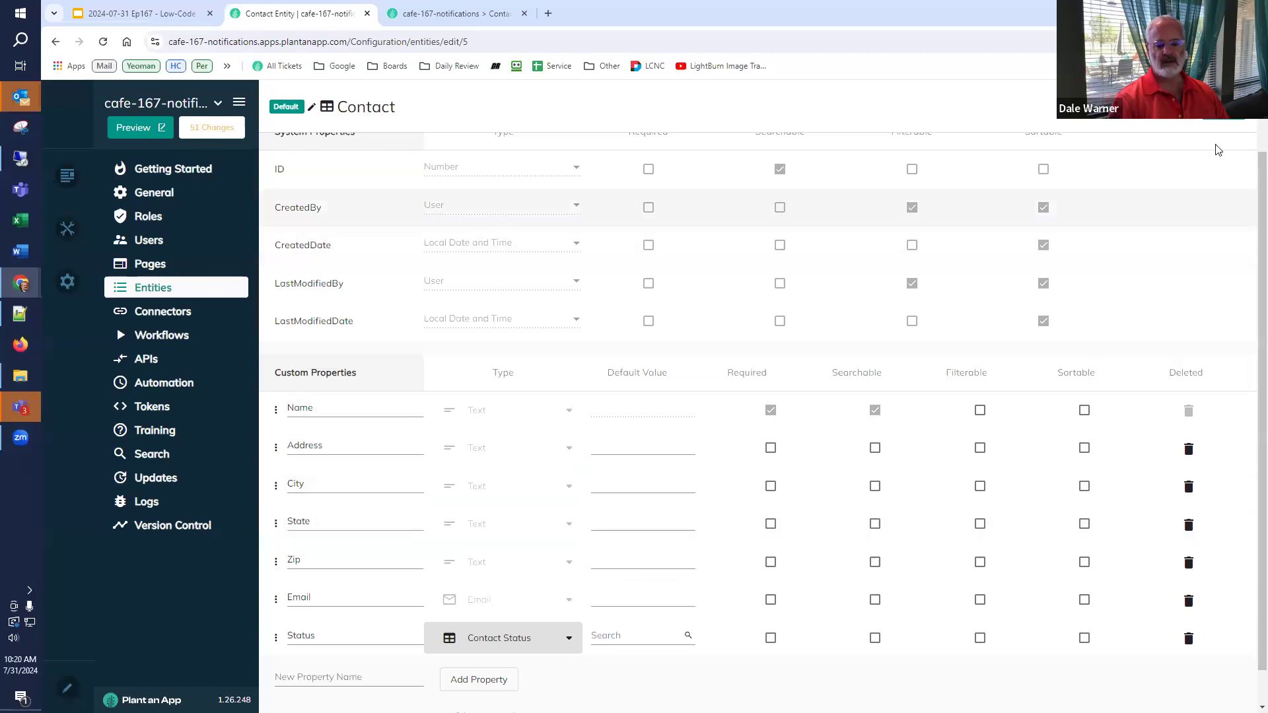
- Save the Contact entity and merge the changes into related components
click(1223, 108)
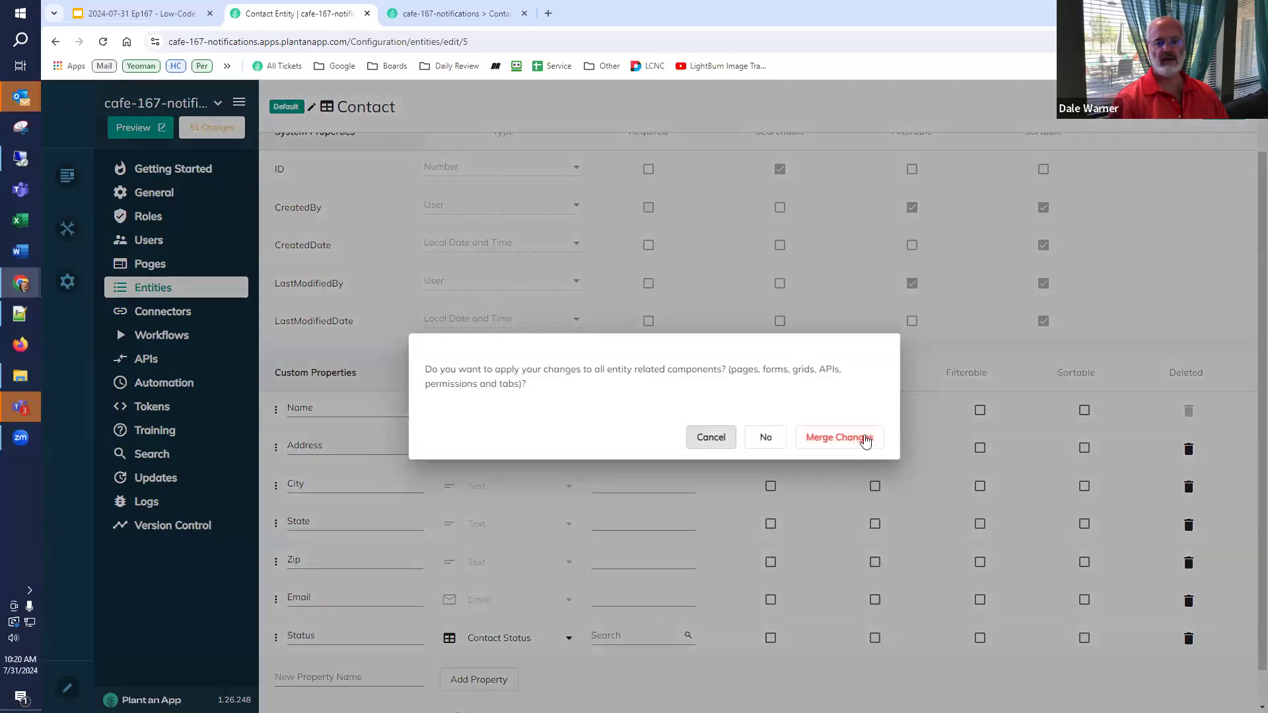
click(865, 440)
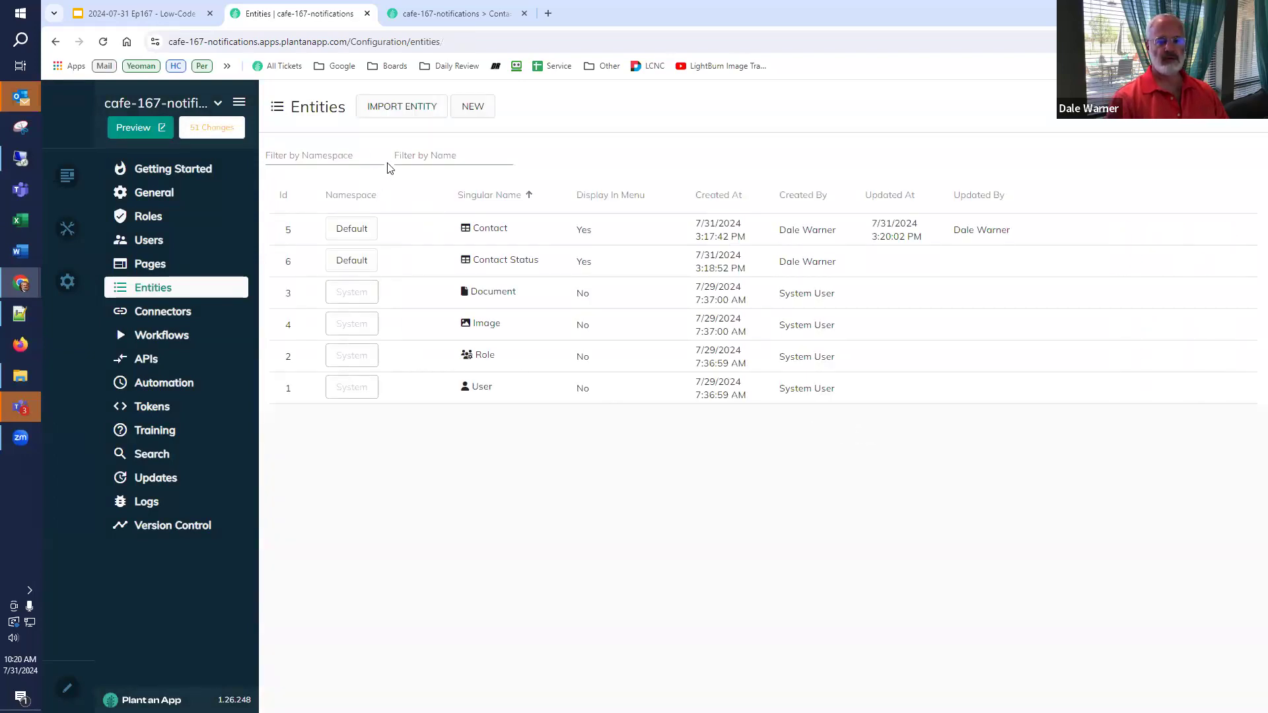
click(455, 13)
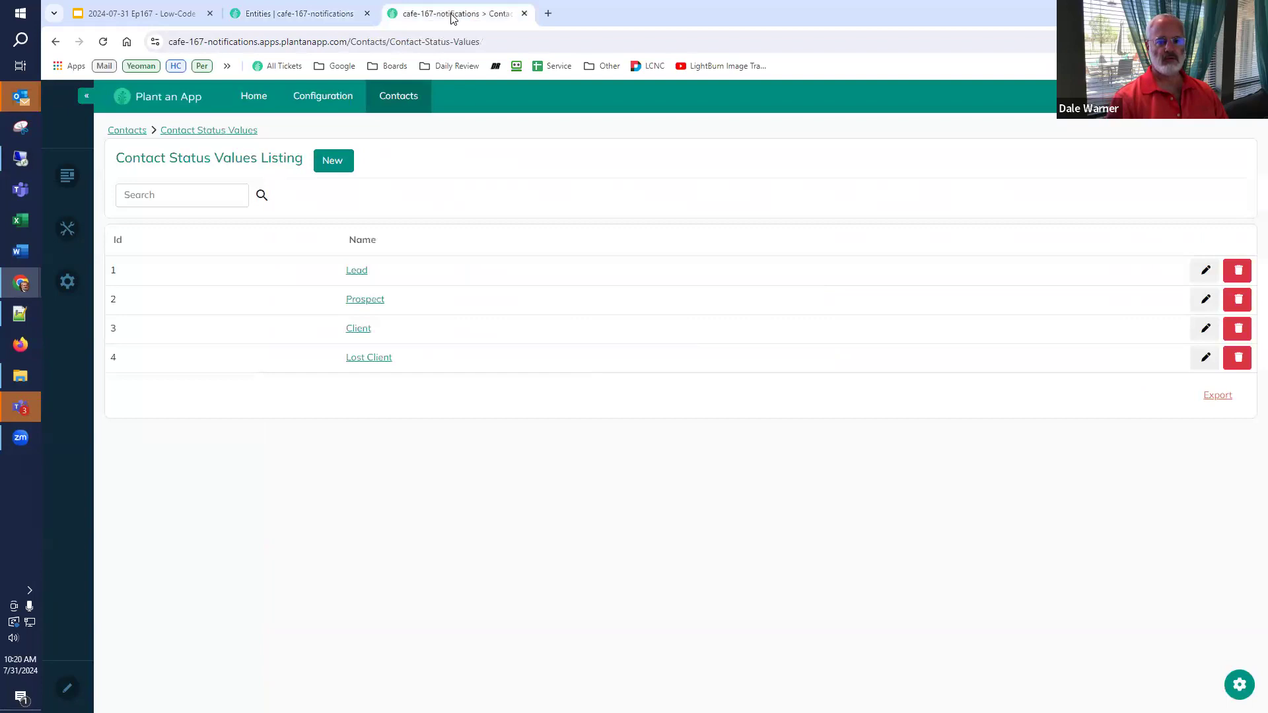
- Verify the Add Contact Status dropdown offers Lead, Prospect, Client and Lost Client, then close it
click(394, 98)
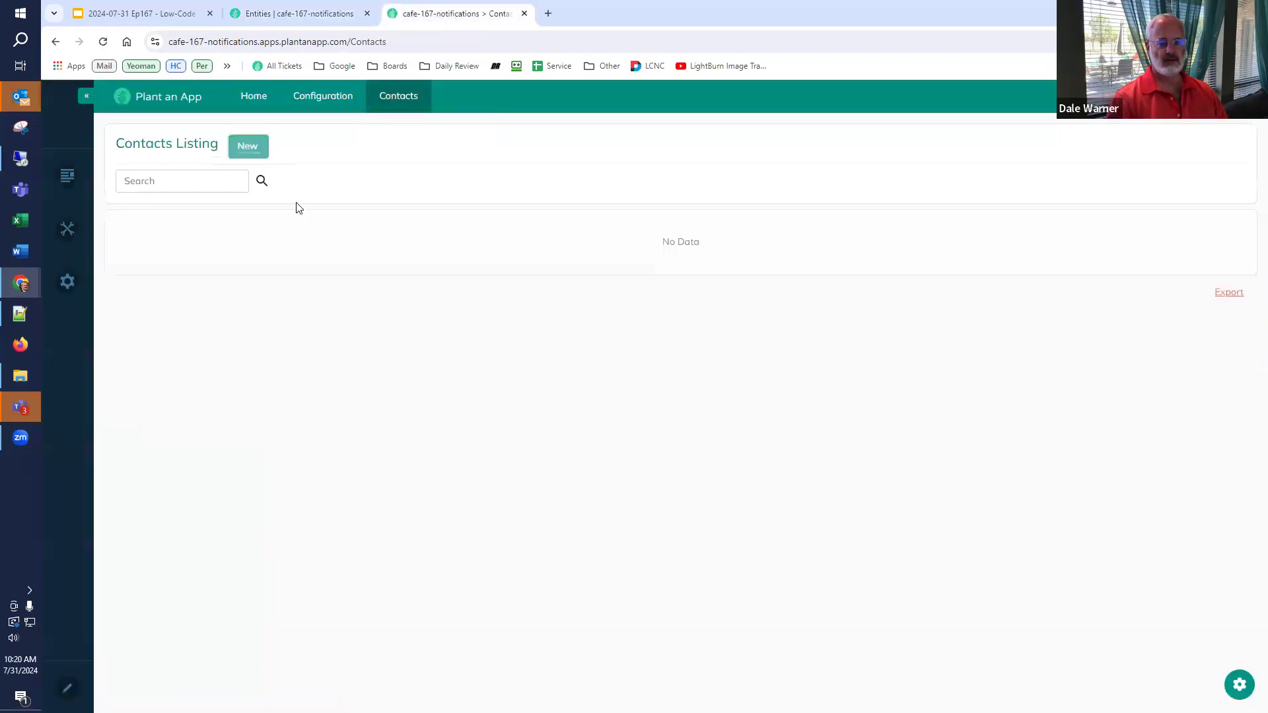
click(248, 146)
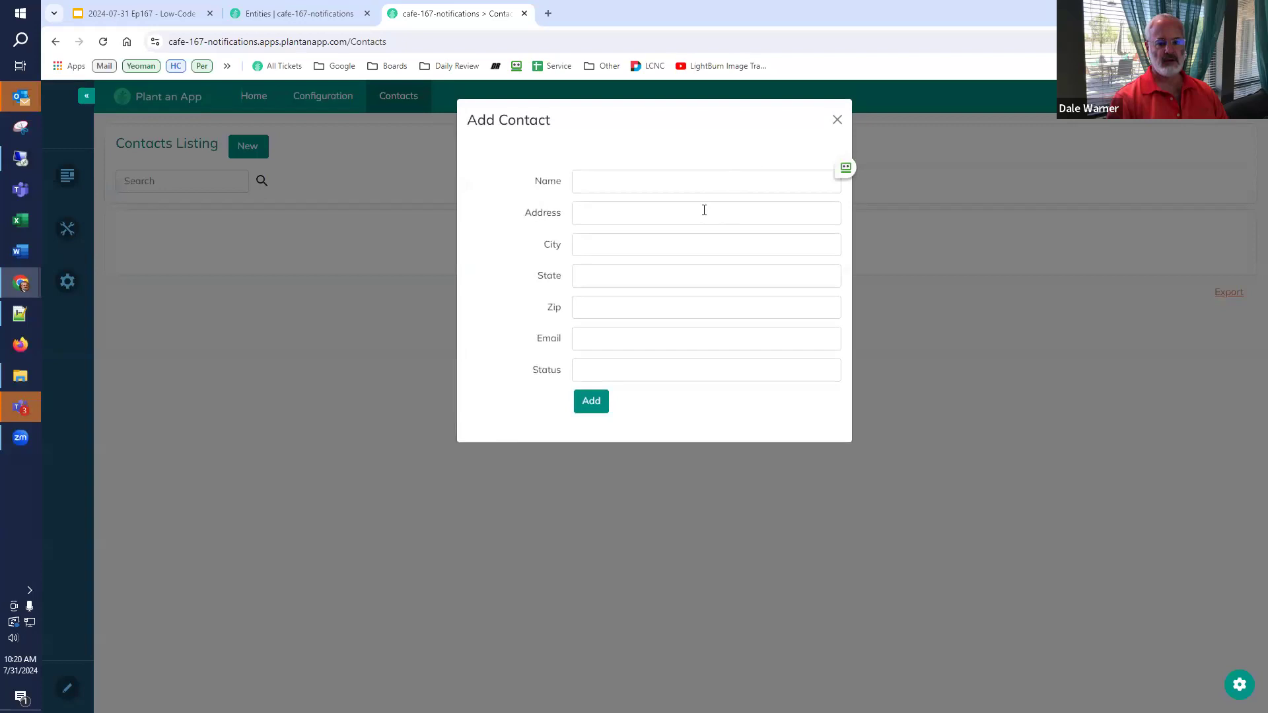
click(607, 369)
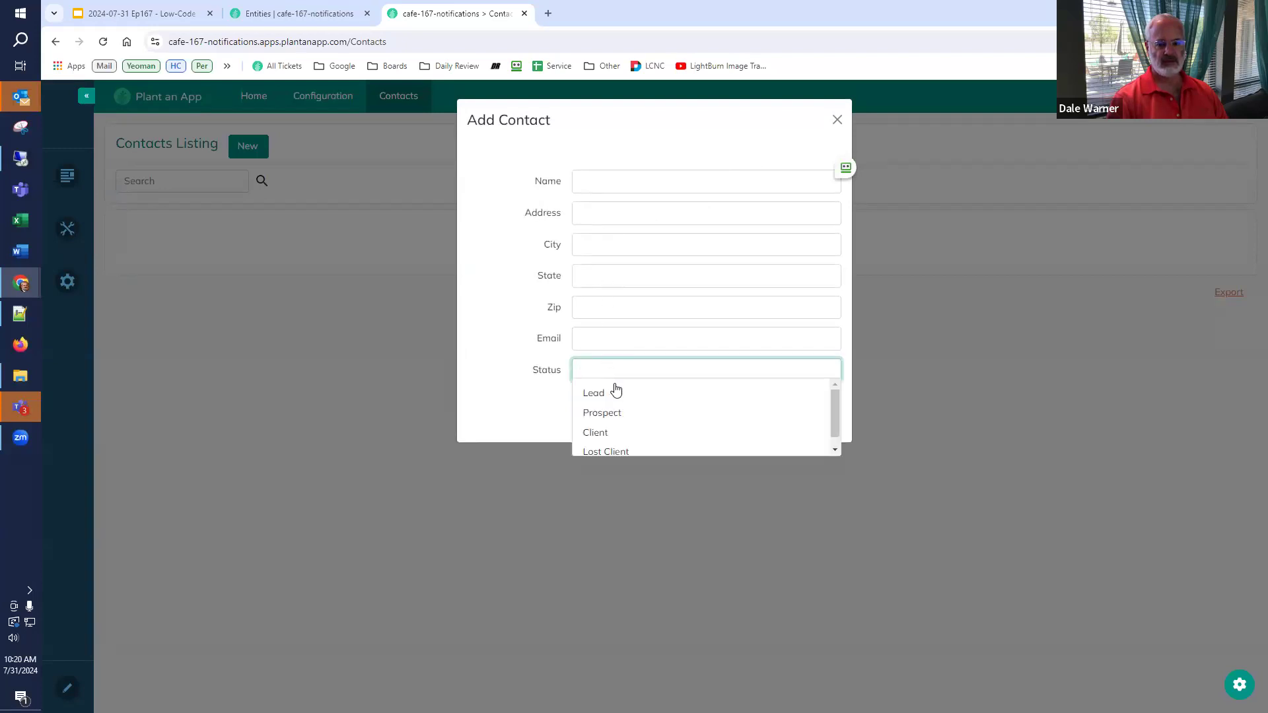
click(480, 398)
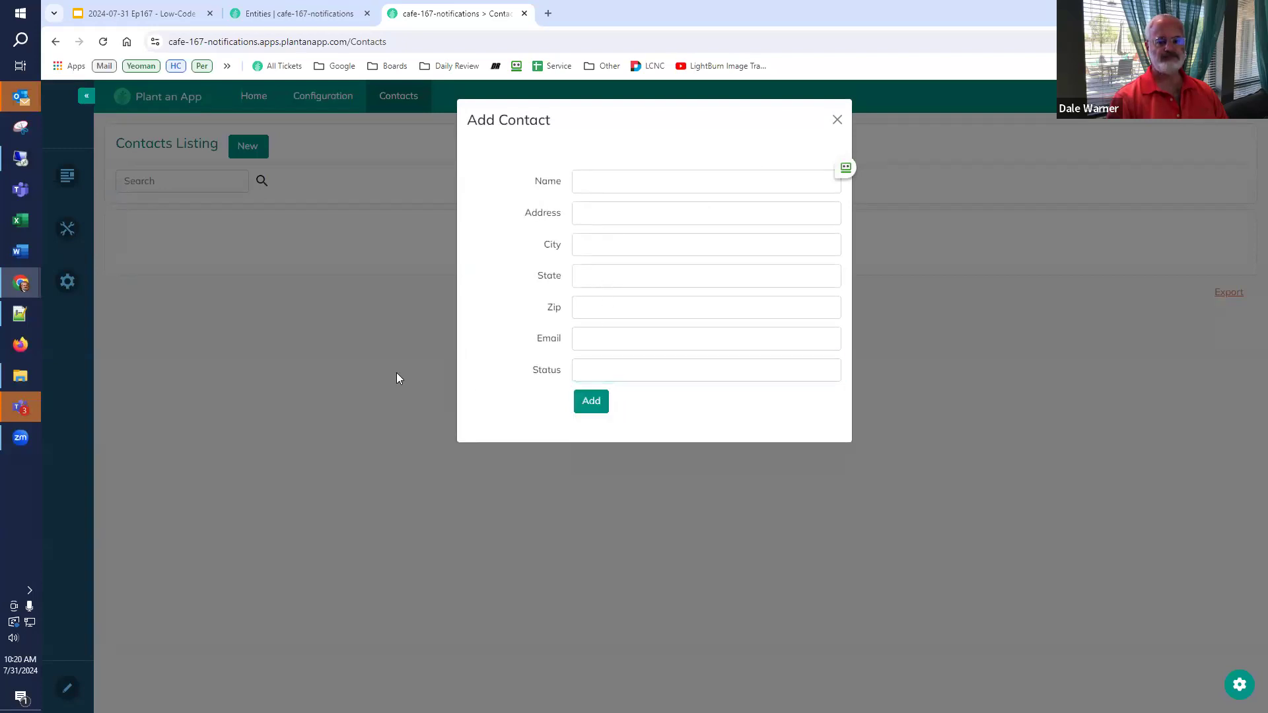
click(837, 120)
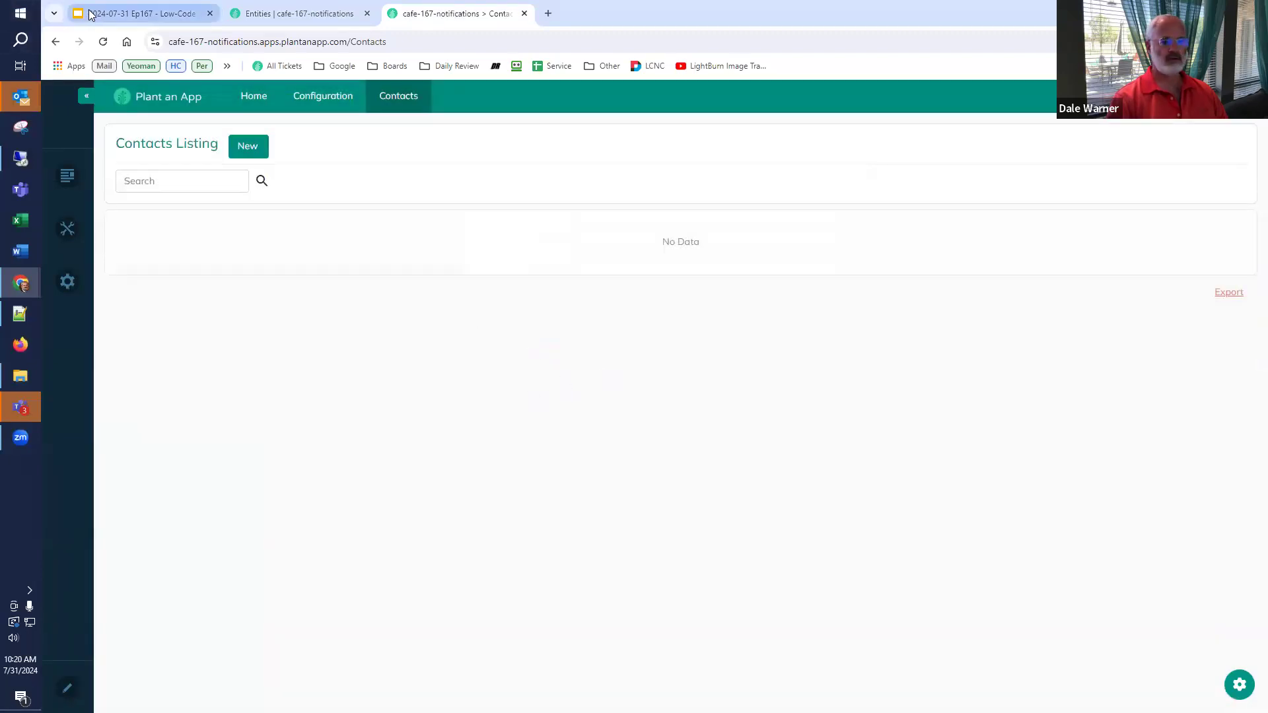
click(132, 13)
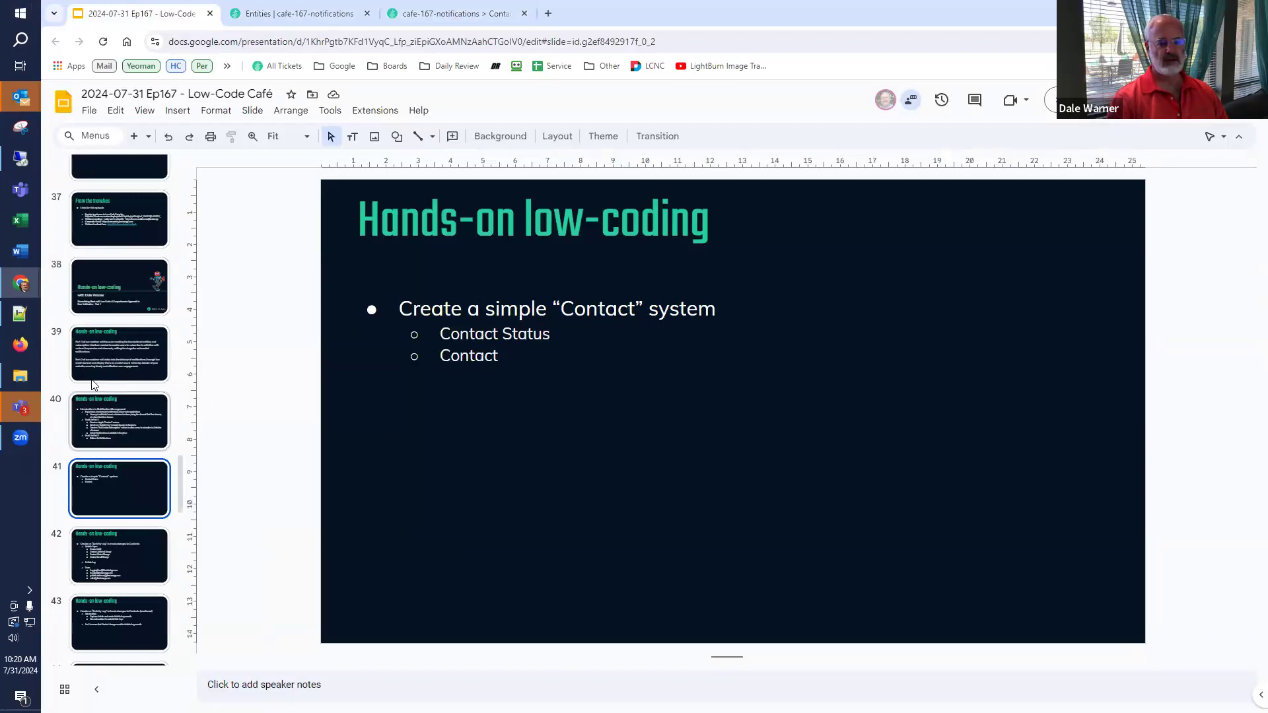
- Show Google Slides slide 42, which outlines an Activity Log tracking Contact changes
scroll(81, 396, down, 3)
click(108, 340)
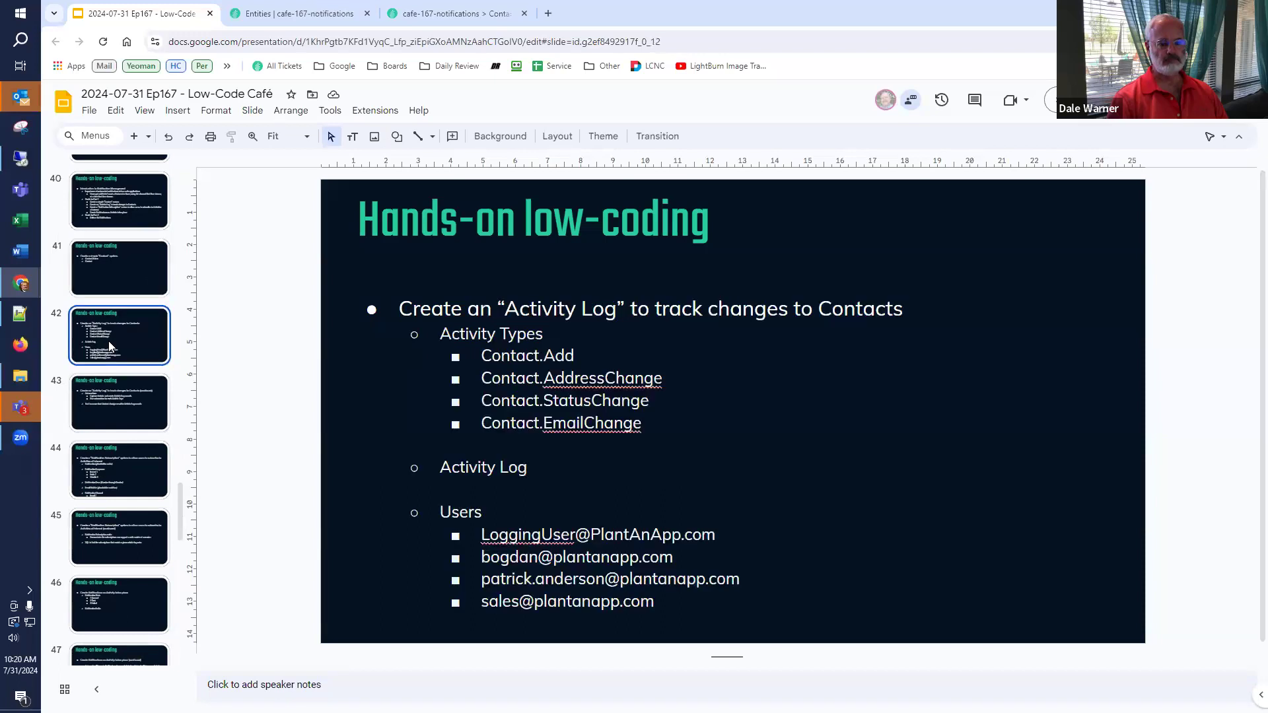
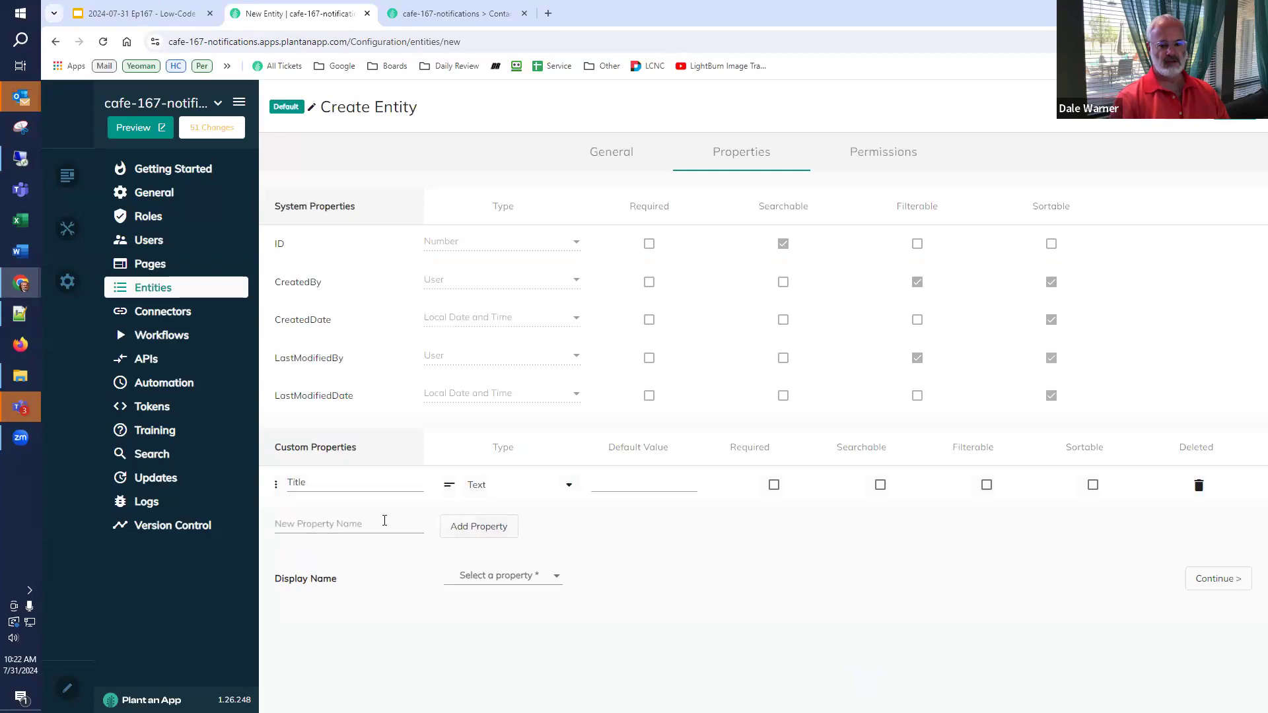
- Add a 'Contact' property to Activity Log, typed as Entities > Contact
text(Contac)
key(BackSpace)
key(BackSpace)
key(BackSpace)
text(nt)
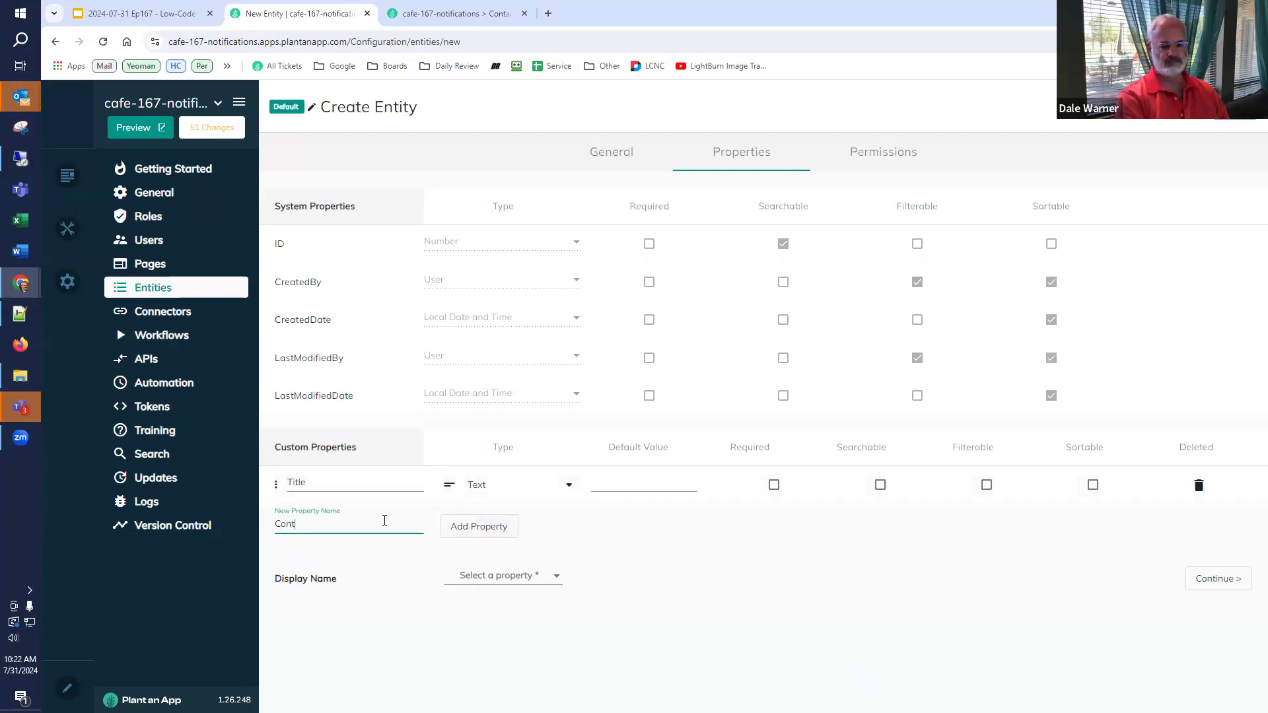
text(act)
click(445, 526)
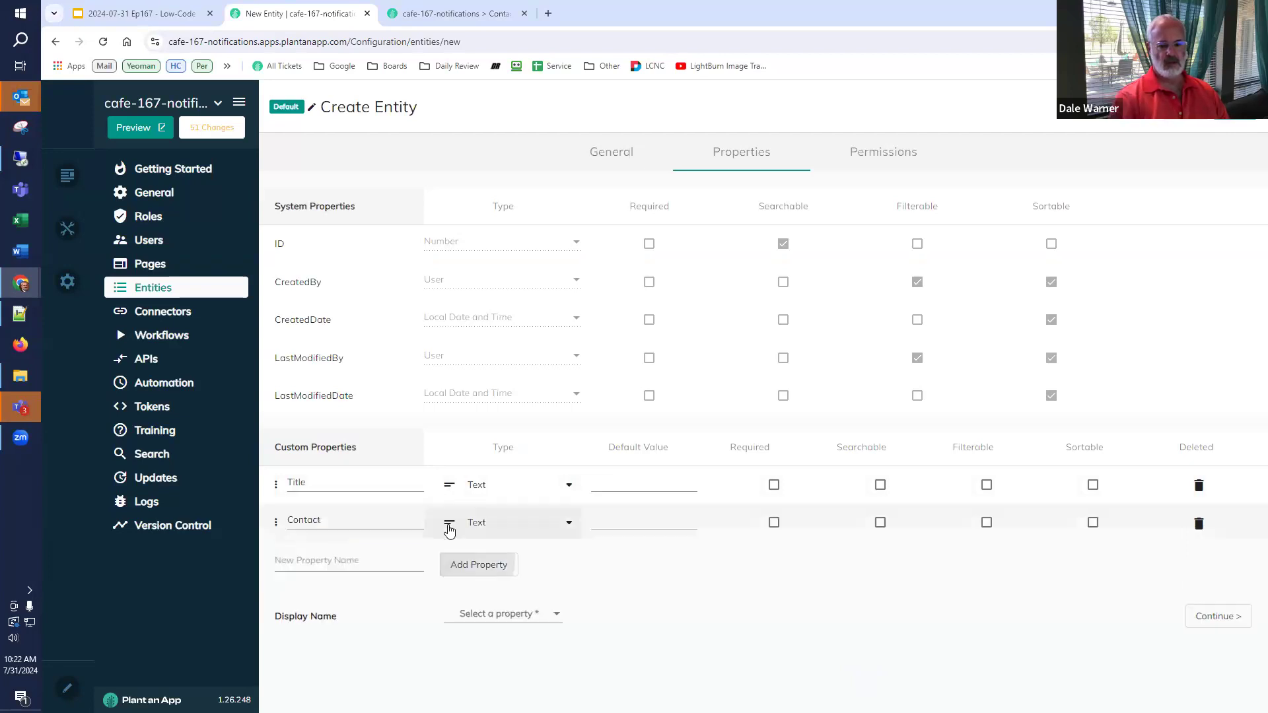
click(474, 522)
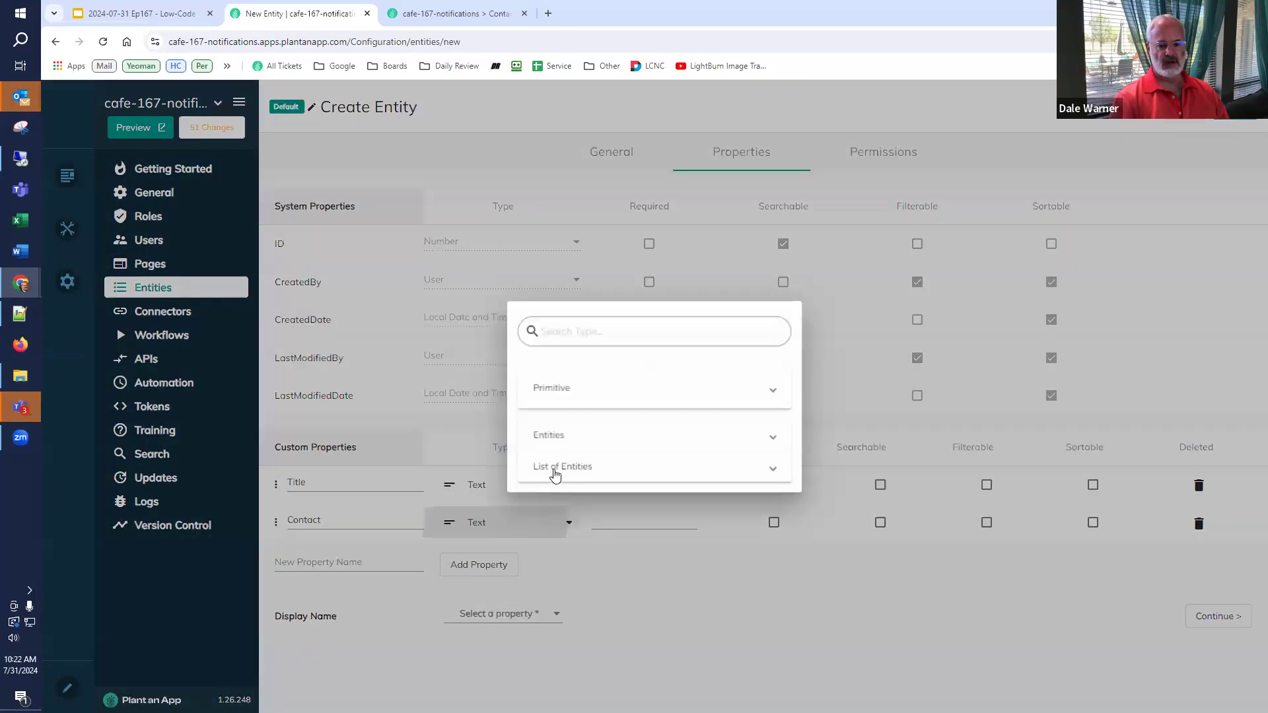
scroll(605, 452, down, 3)
click(606, 416)
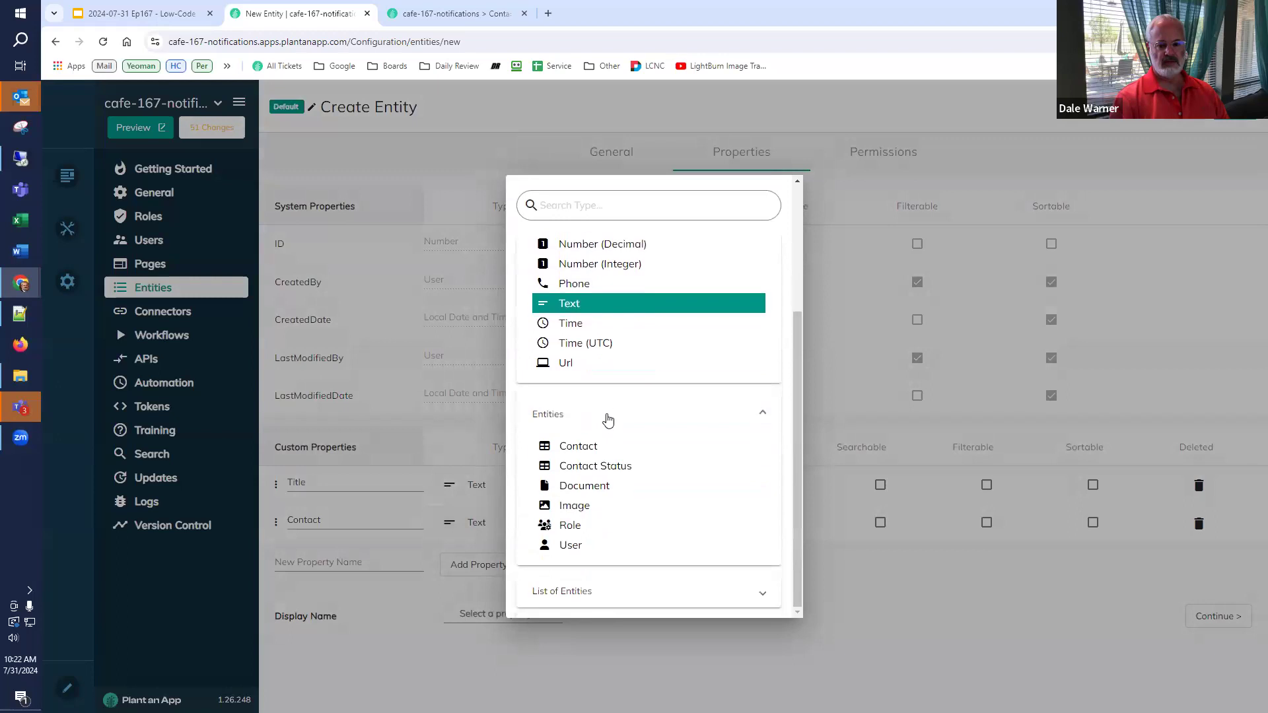
click(603, 447)
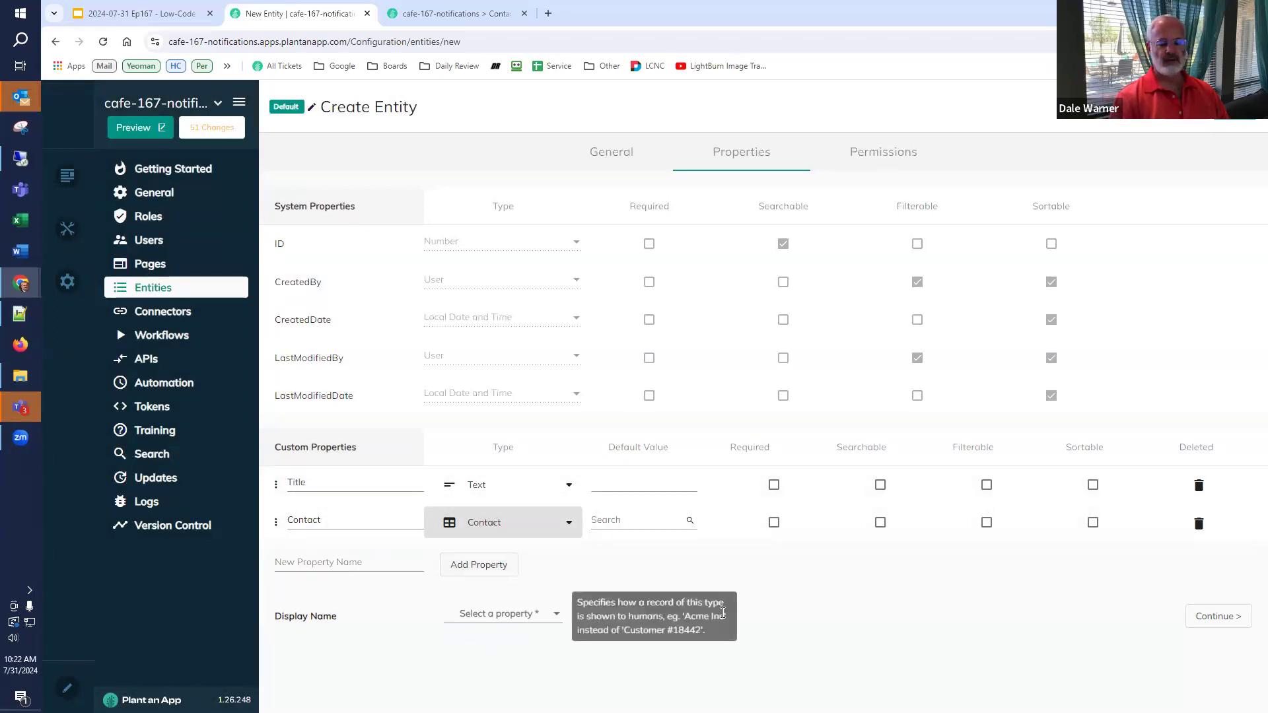
- Set Title as the display name and save the Activity Log entity
click(486, 619)
click(465, 639)
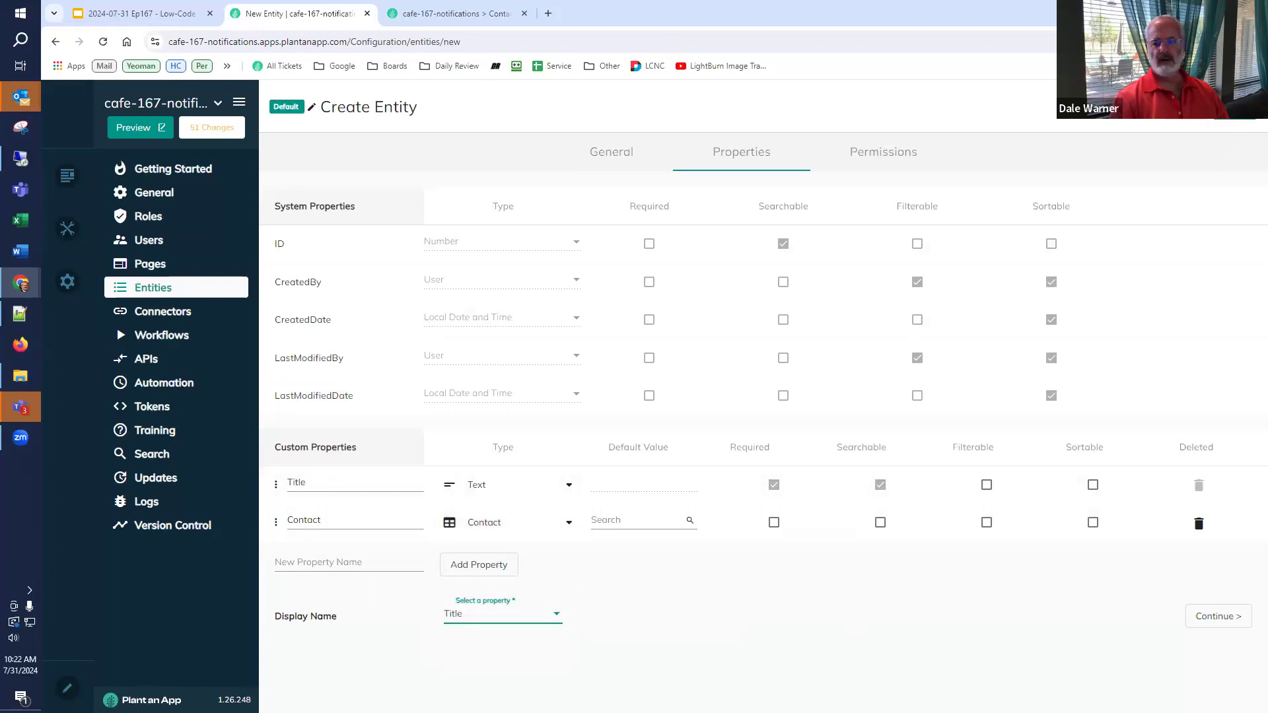
click(1233, 108)
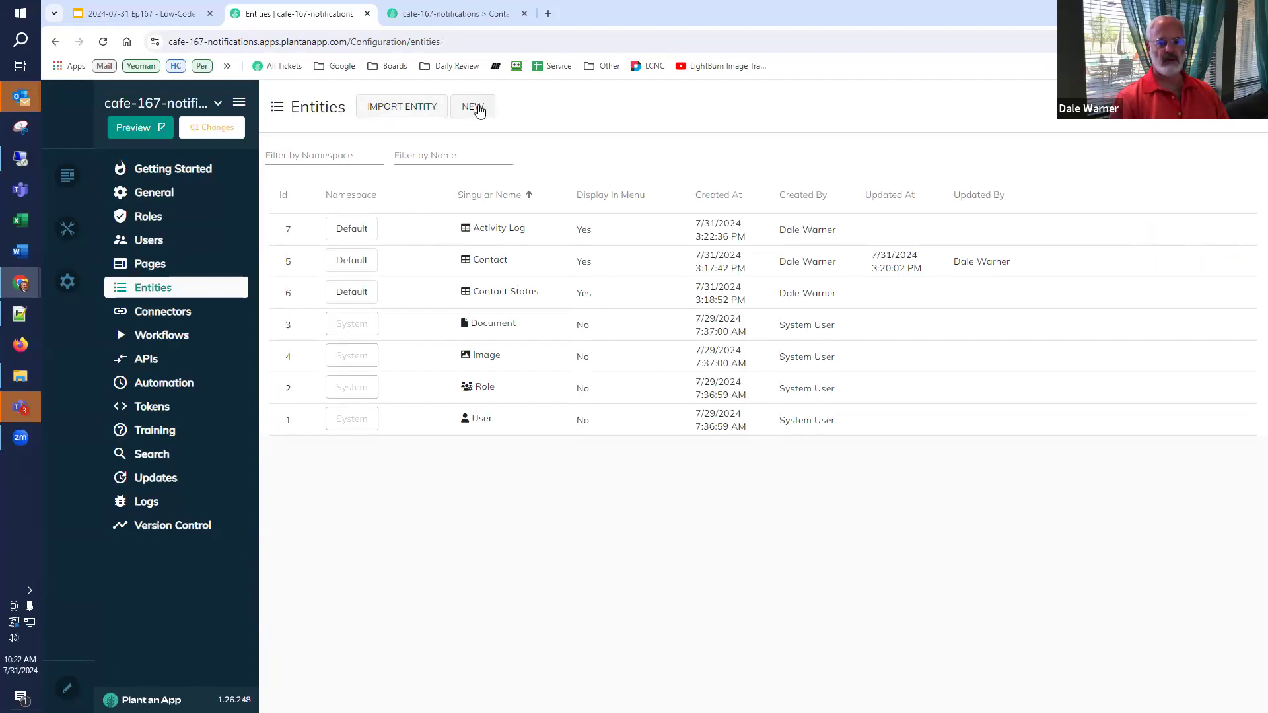
click(480, 111)
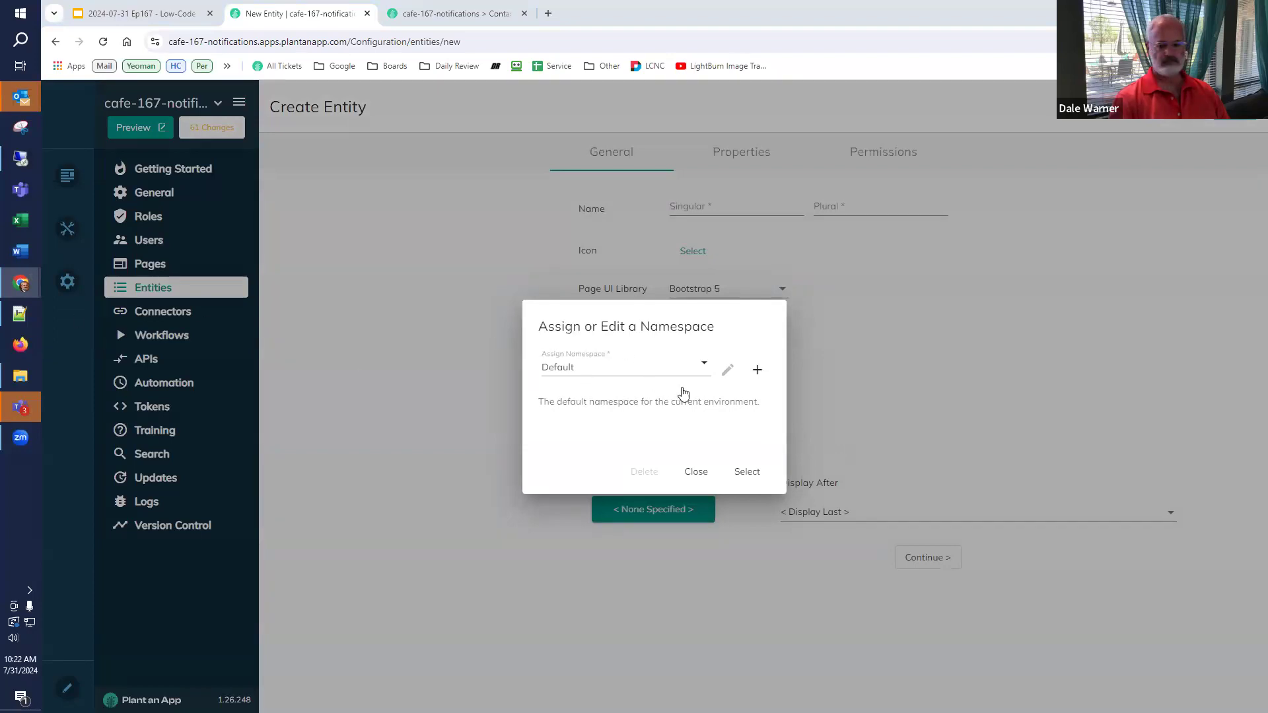
- Define an entity Activity Type / Activity Types in the Default namespace under the Activity Logs page
click(747, 472)
click(725, 208)
text(Activity Type)
click(822, 208)
text(Activity Types)
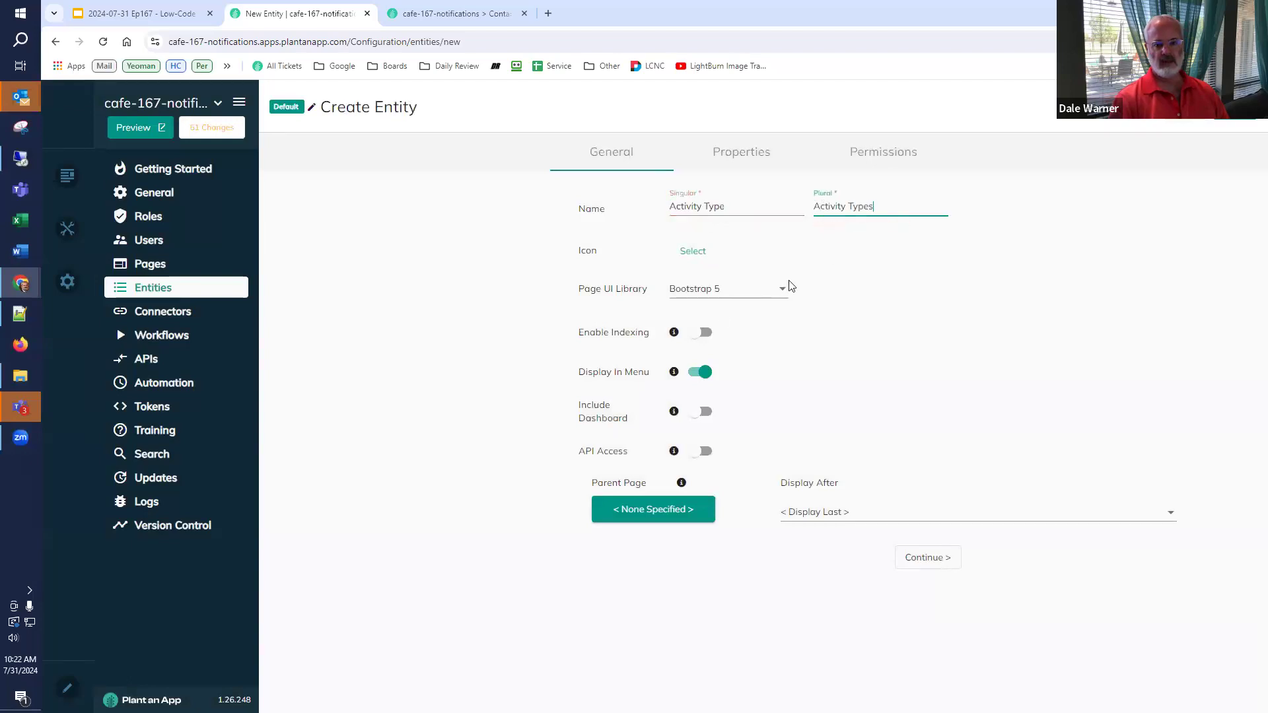
click(680, 509)
scroll(660, 547, down, 1)
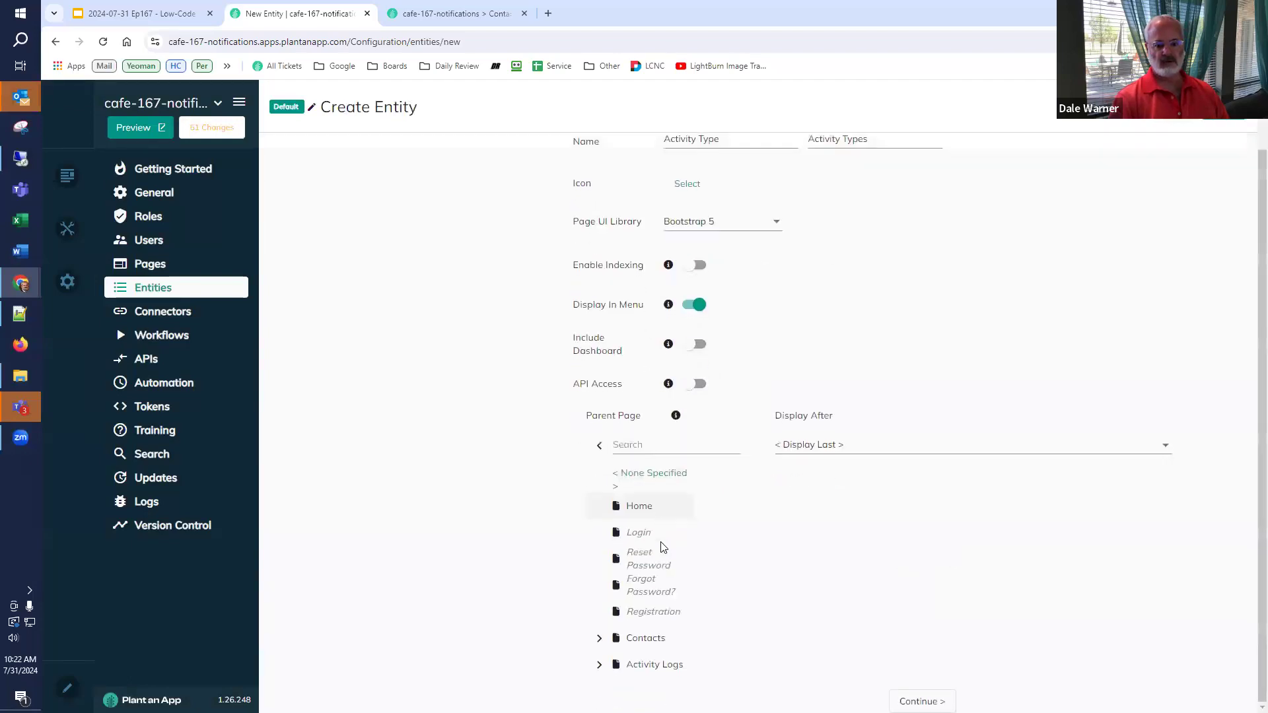
click(648, 666)
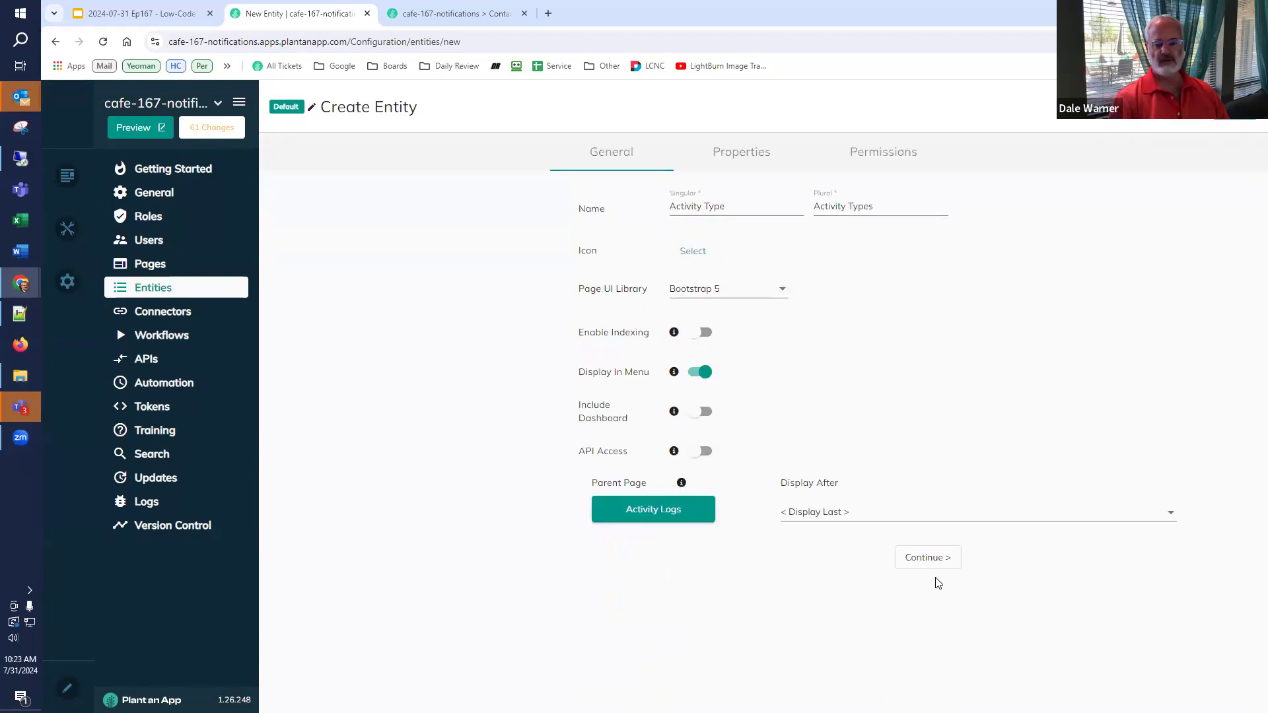
click(919, 558)
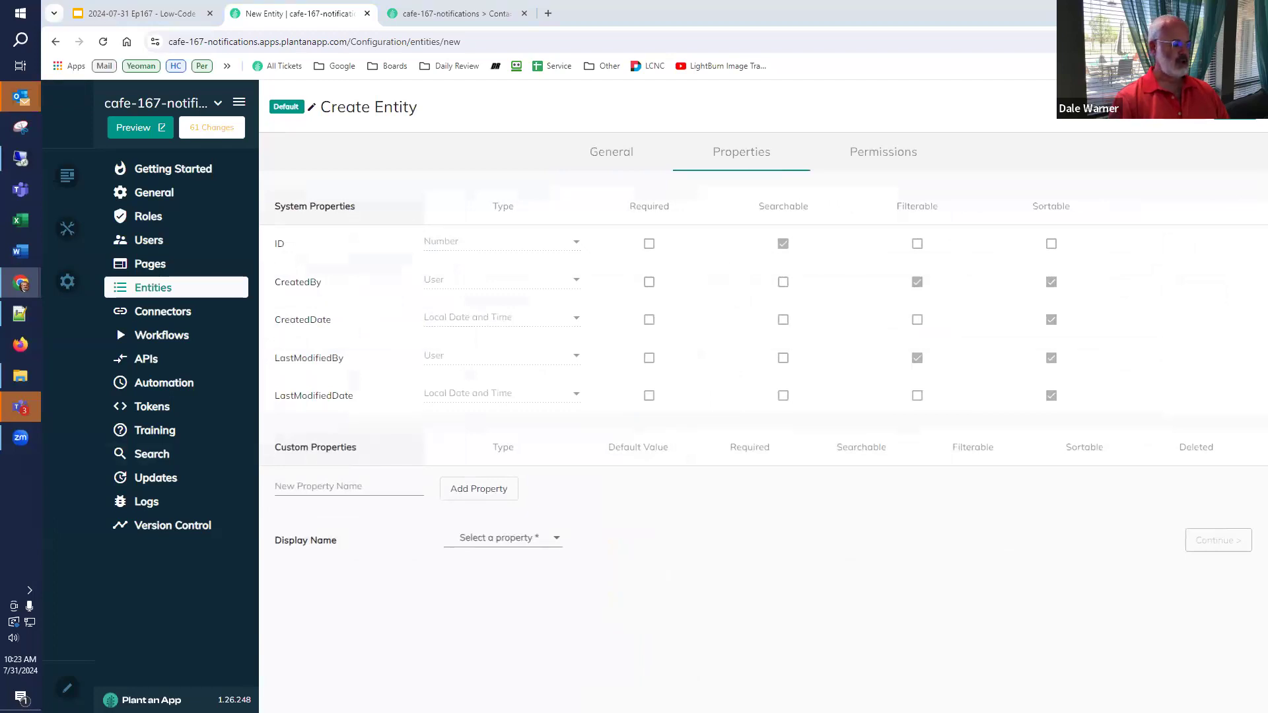
- Add a 'Name' property, use it as the display name, and save the entity
click(317, 484)
text(Name)
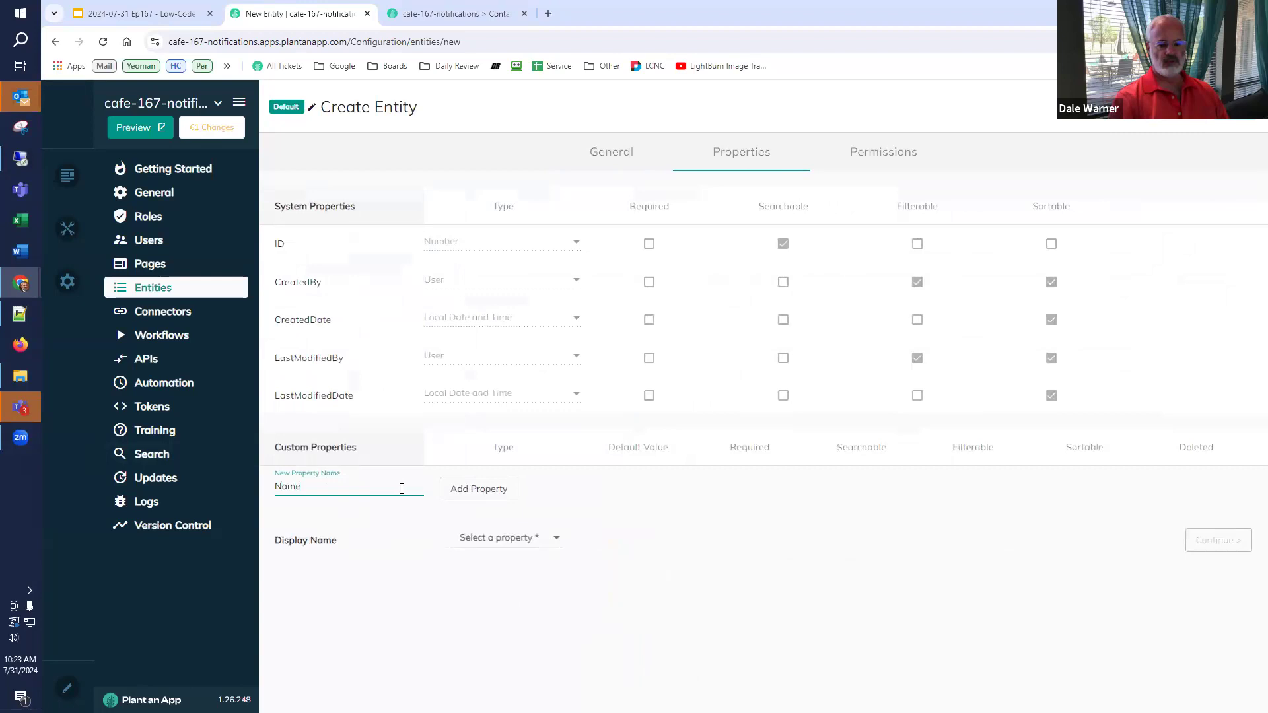
click(452, 490)
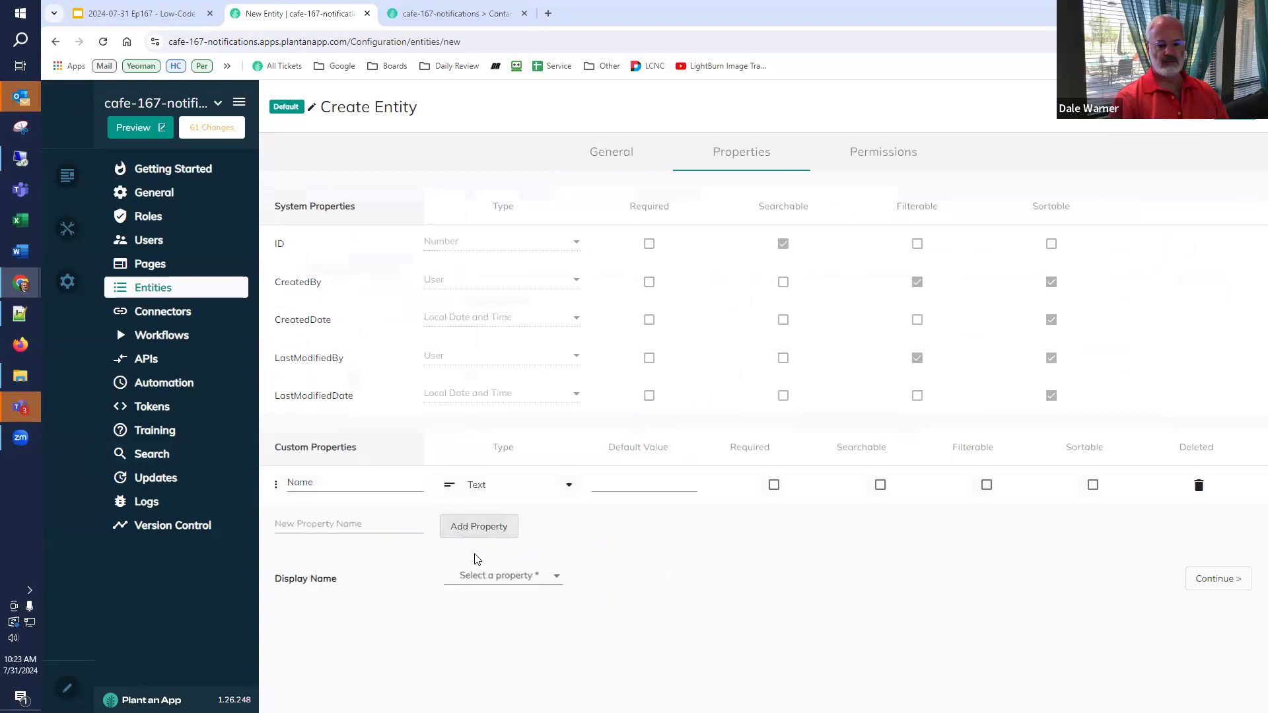
click(472, 577)
click(476, 603)
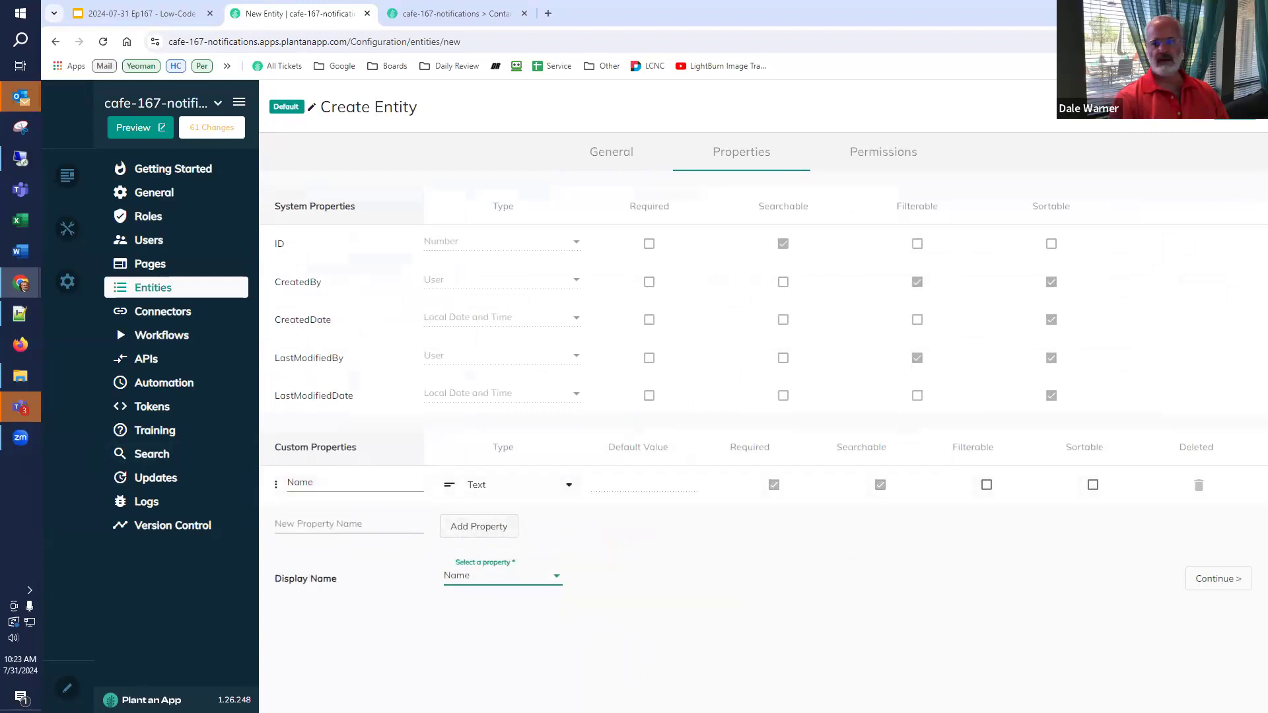
click(1234, 108)
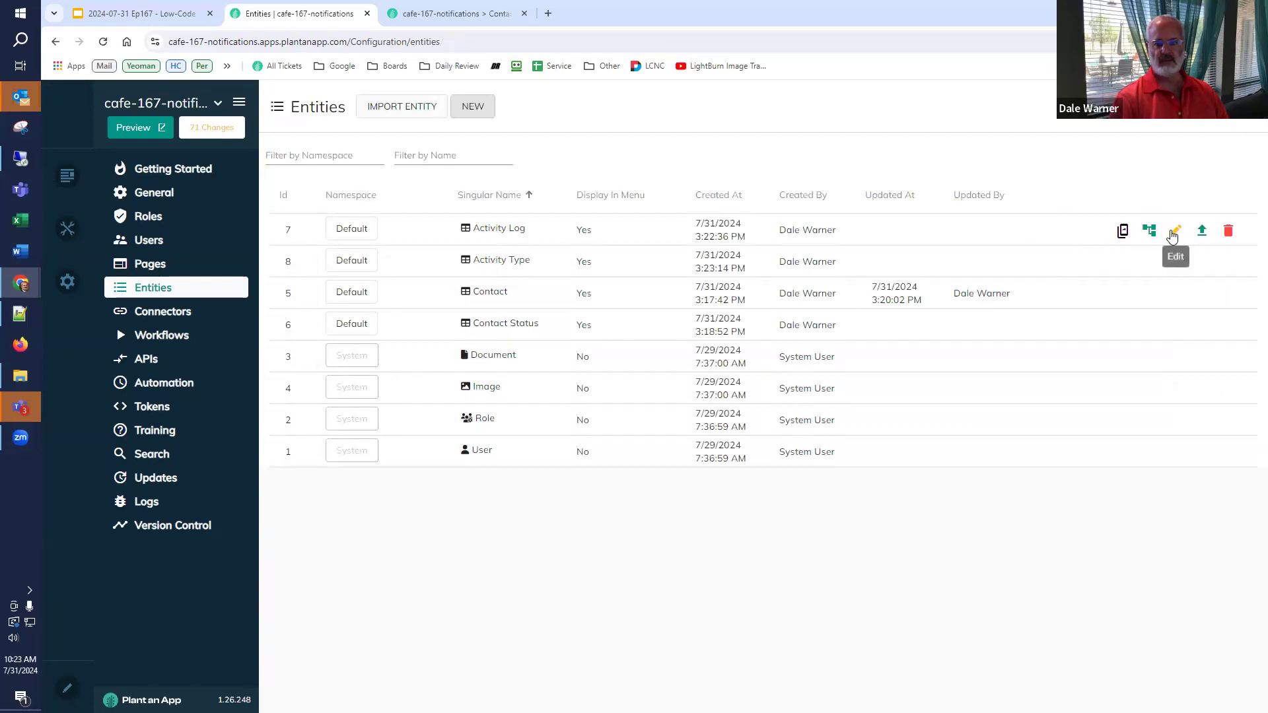
click(1170, 229)
- Give Activity Log a 'Type' property of type Entities > Activity Type, then save and merge changes
click(746, 156)
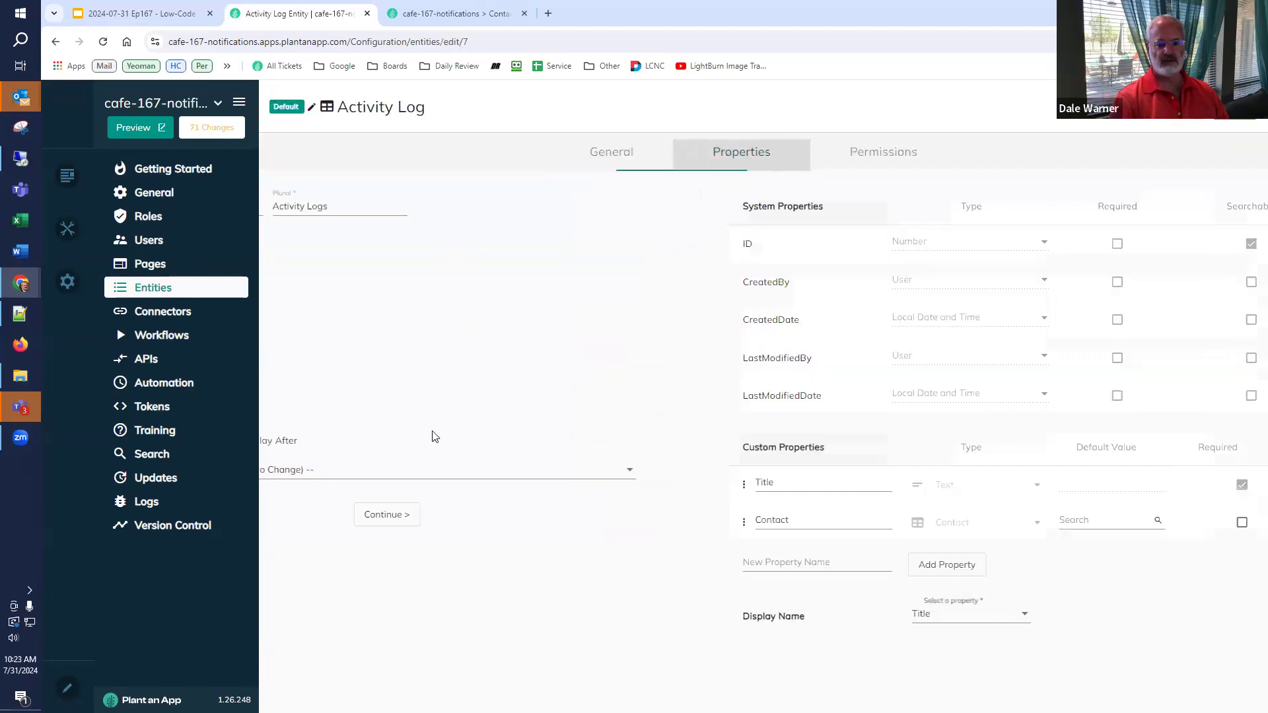
click(365, 560)
text(Type)
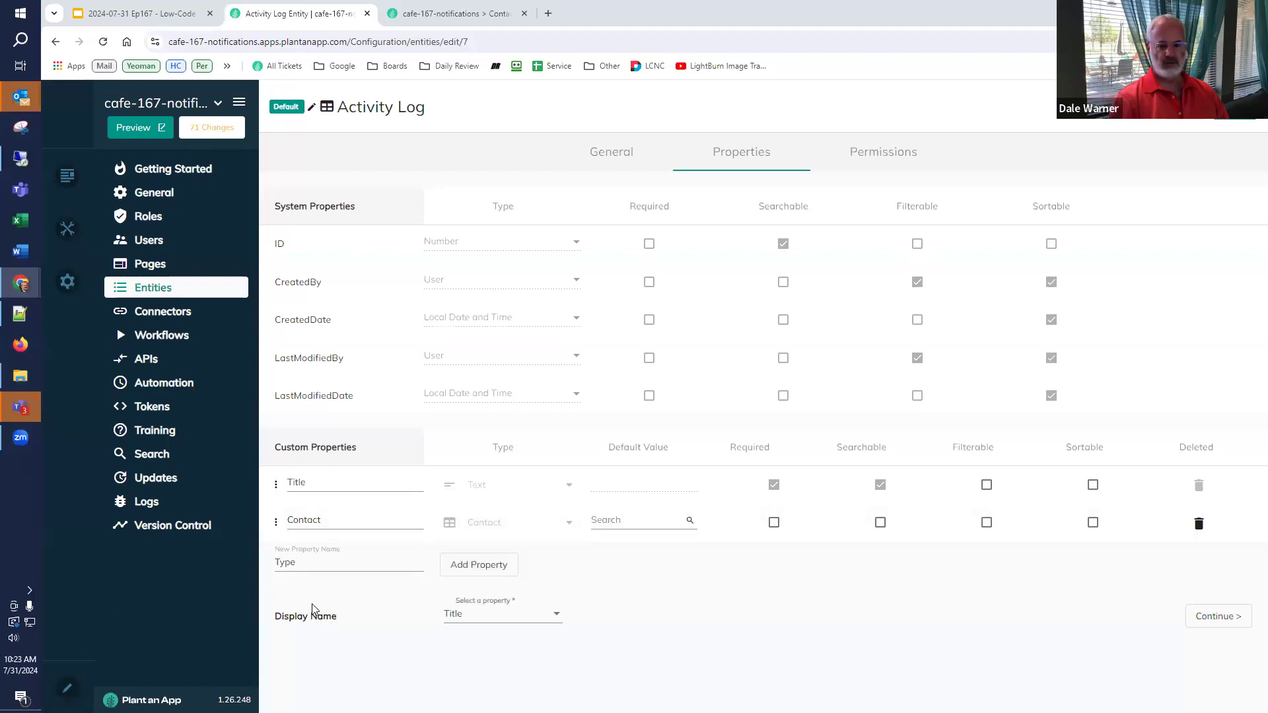
click(484, 572)
click(510, 562)
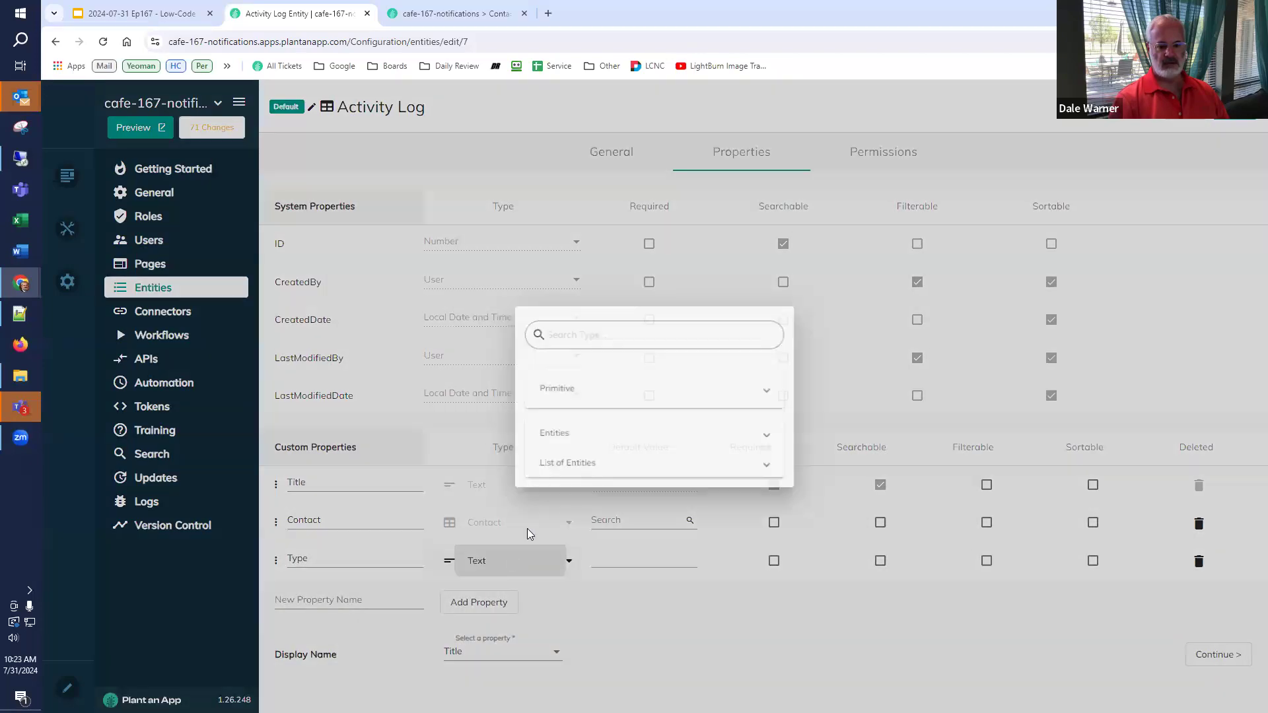
click(574, 560)
scroll(603, 489, down, 3)
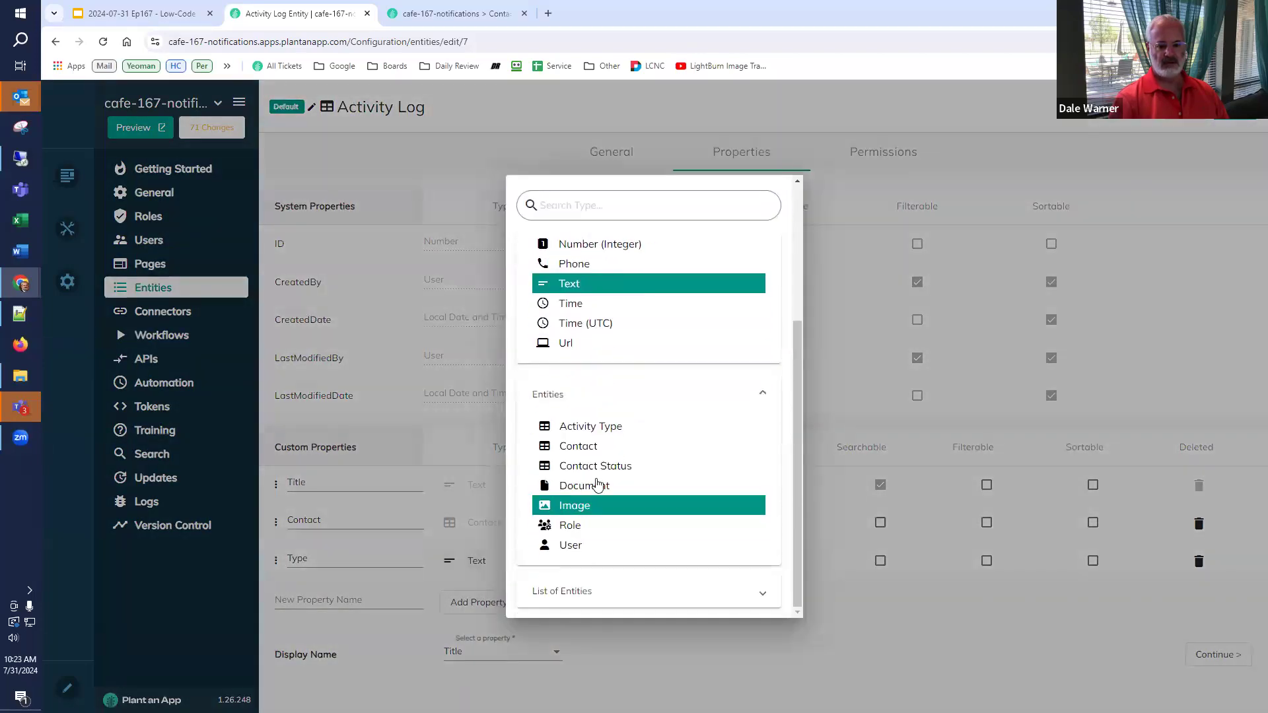
click(614, 431)
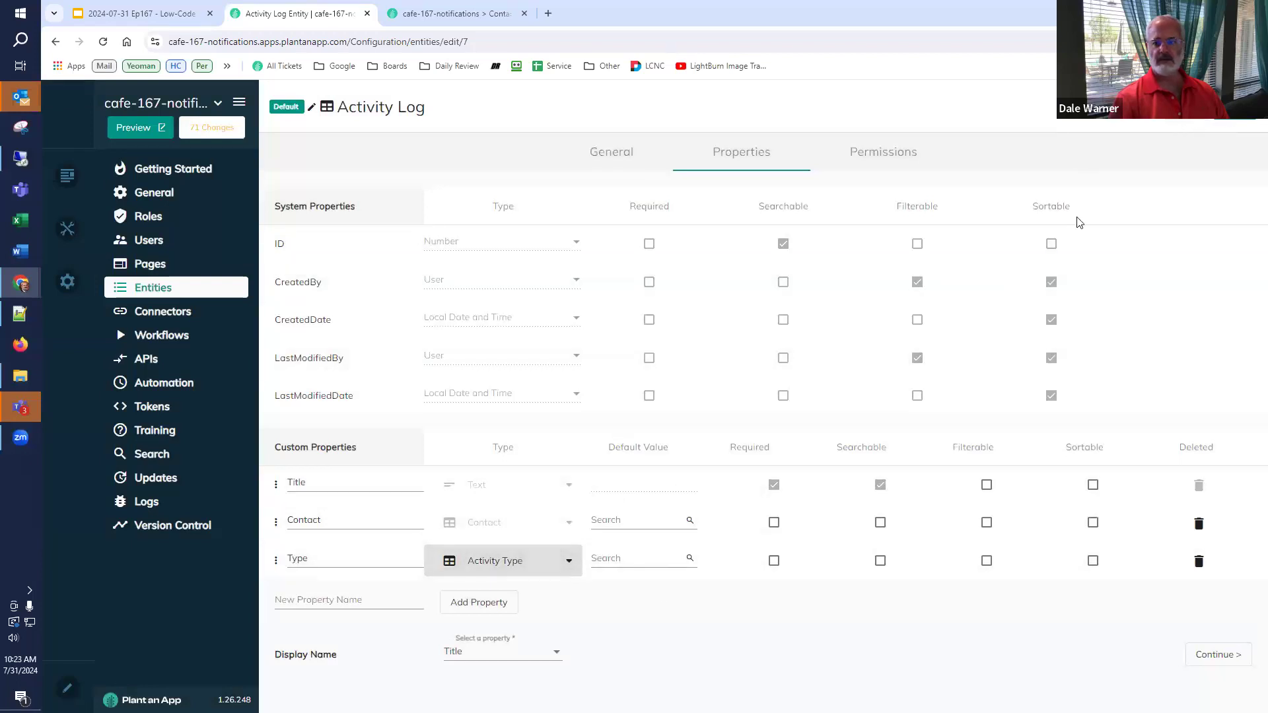
click(1234, 108)
click(851, 439)
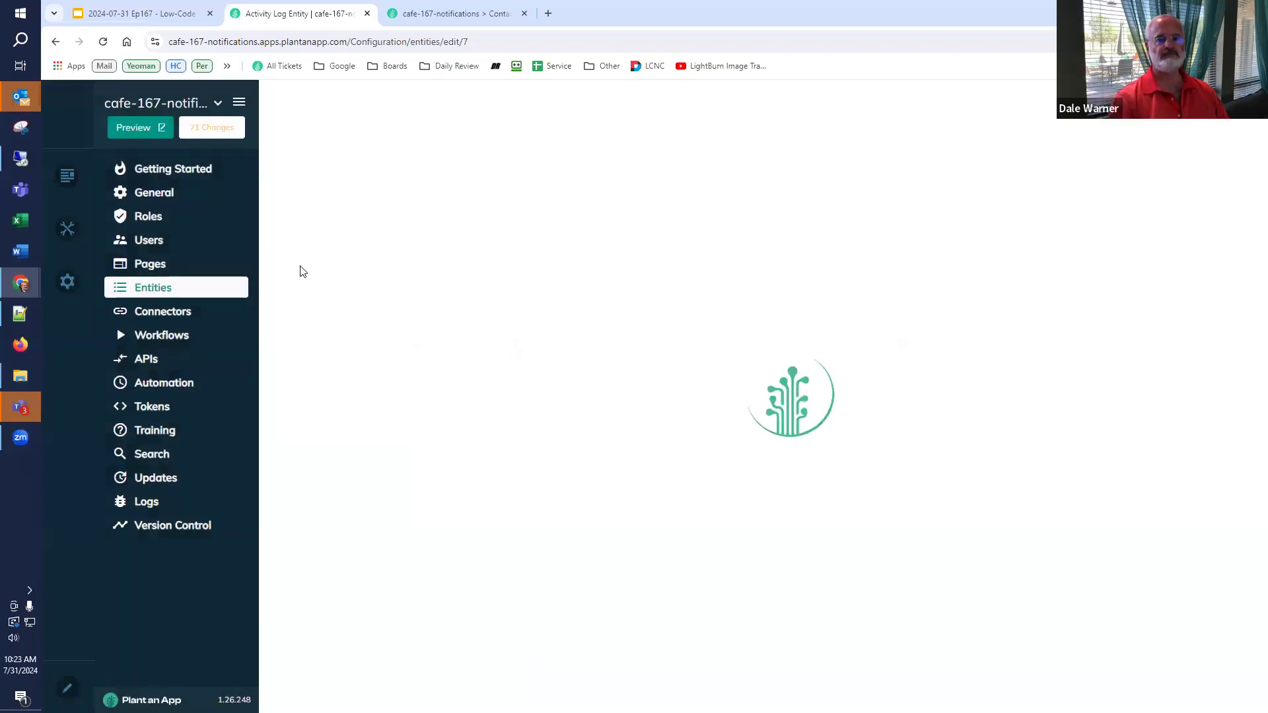
- Reload the running app and open Activity Logs > Activity Types
click(452, 14)
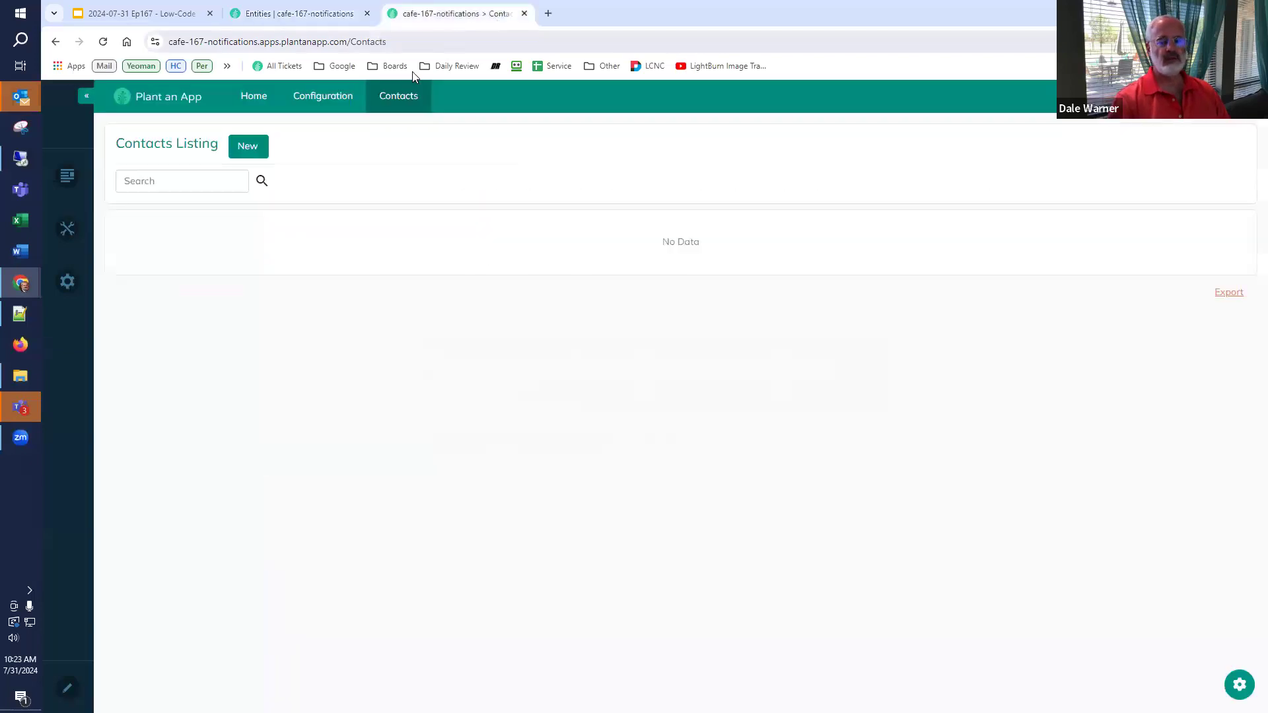
click(103, 43)
mouse_move(489, 97)
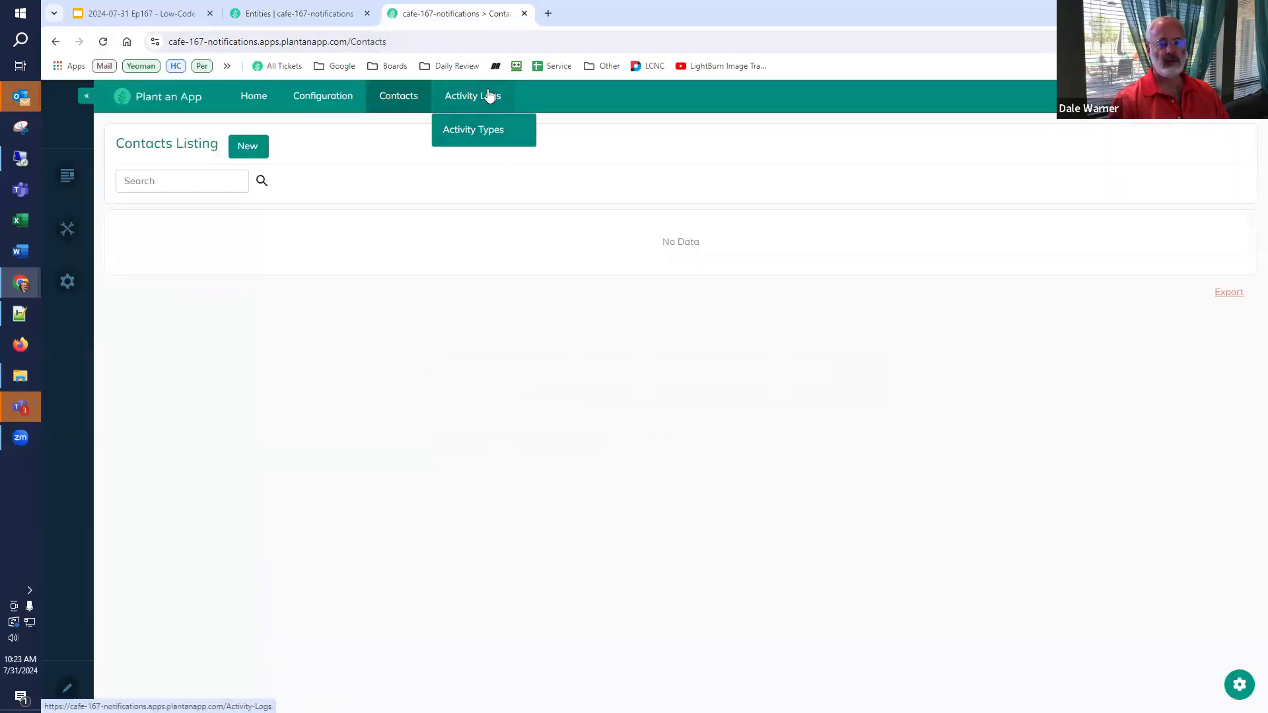
click(486, 132)
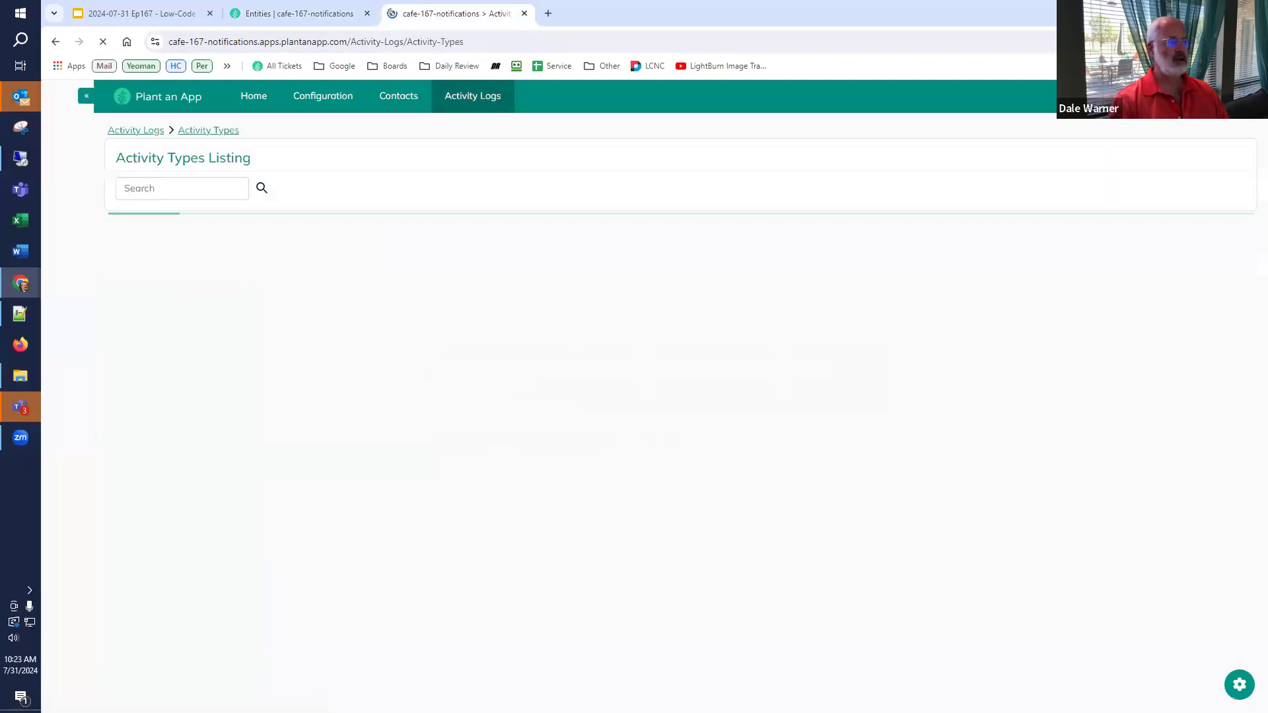
- Check the slide of planned activity types, then begin a new activity type
mouse_move(68, 176)
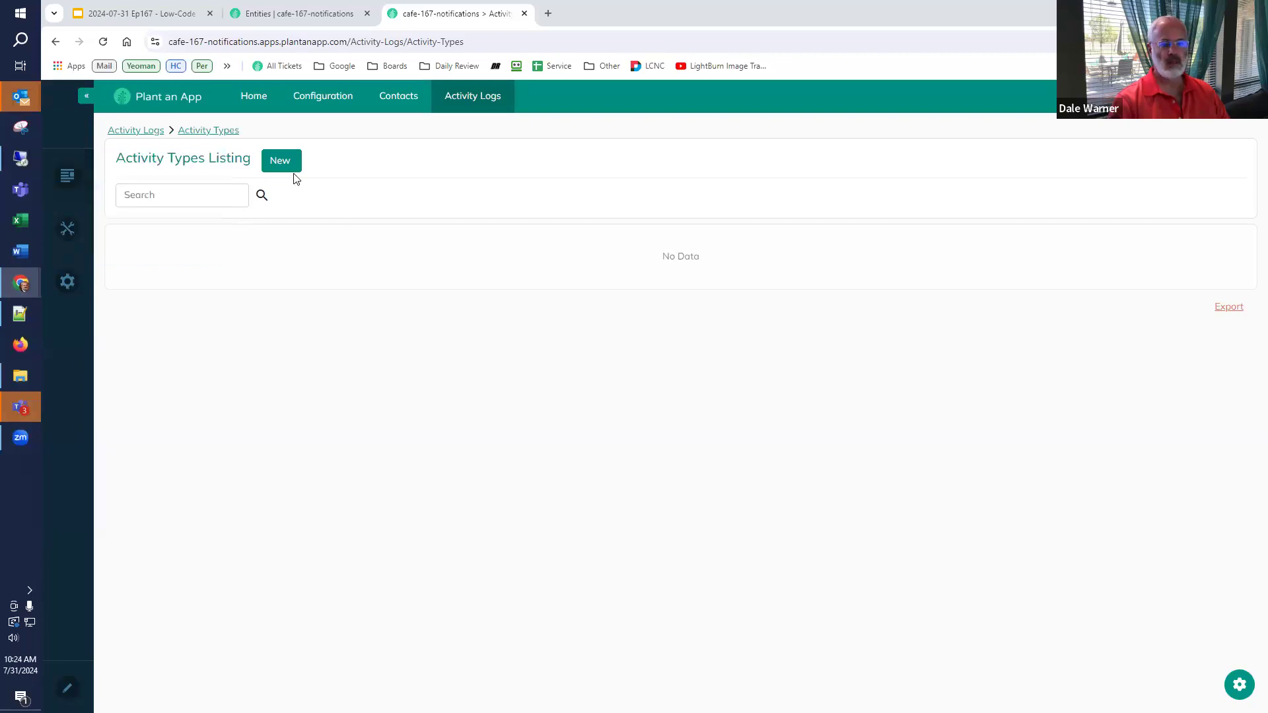
click(144, 9)
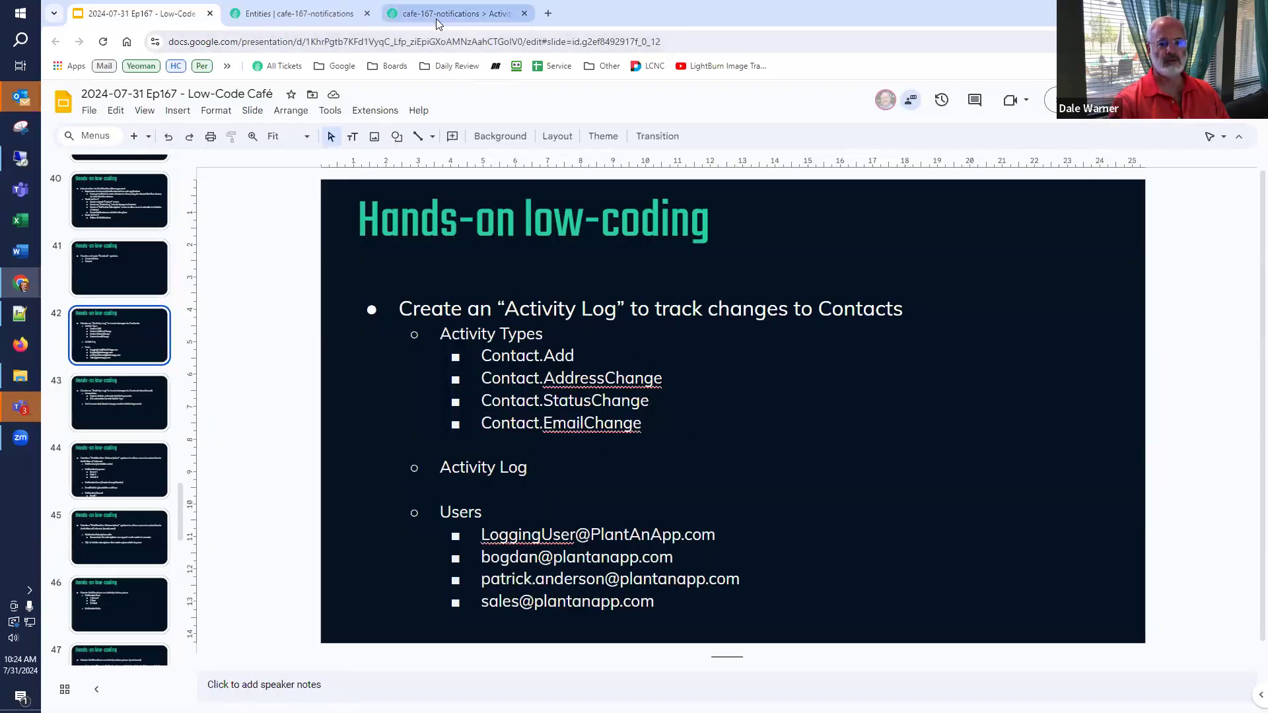
click(456, 13)
click(276, 161)
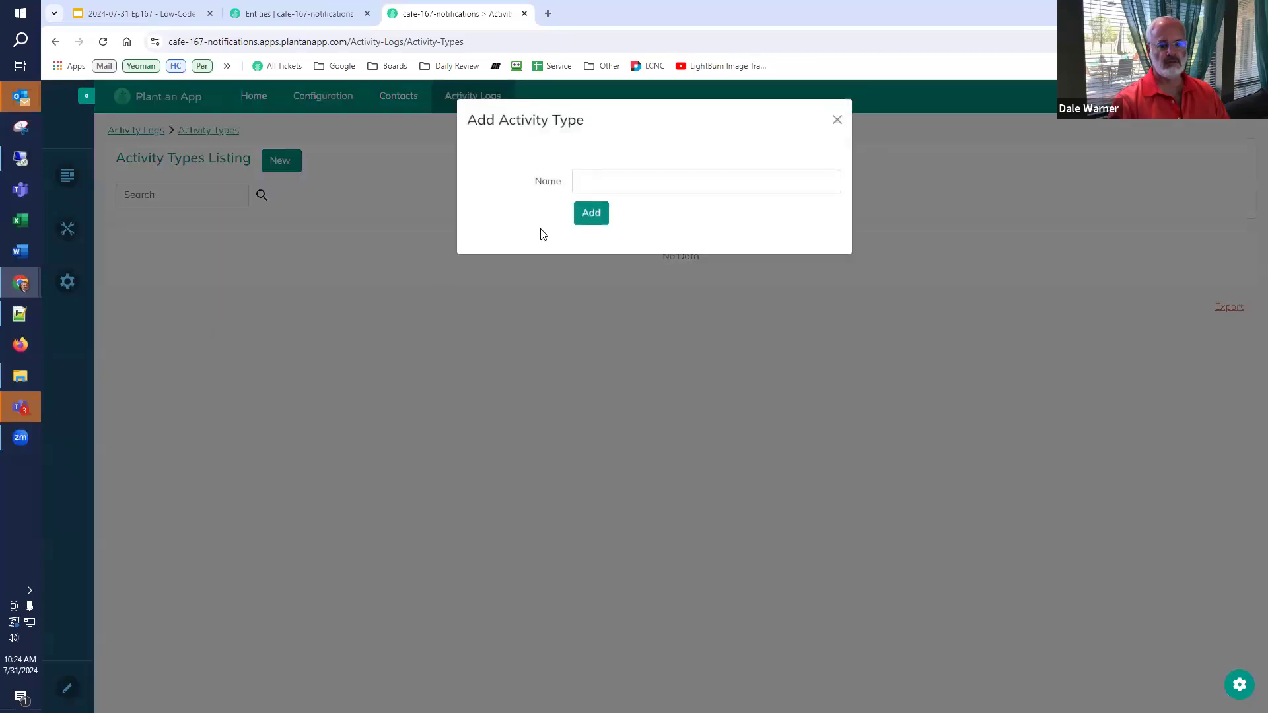
- Add the Contact.Add and Contact.AddressChange activity types using pasted names
text(Contact.Add)
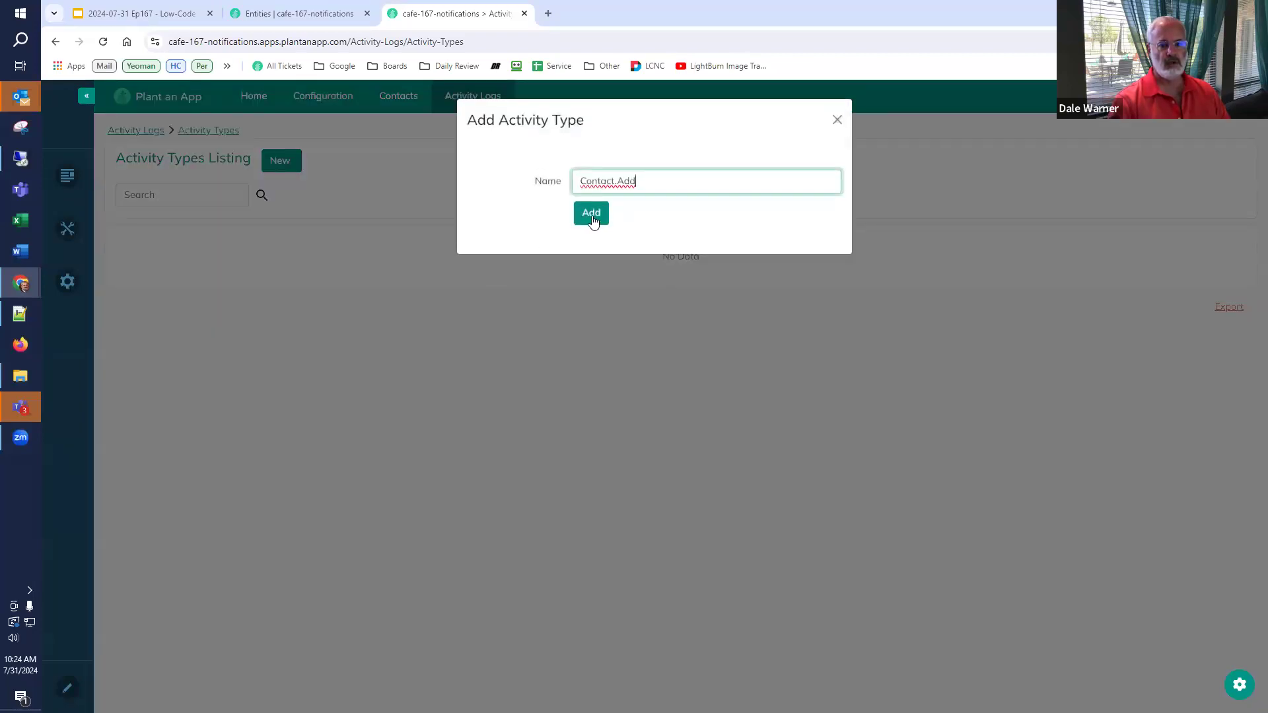
click(591, 214)
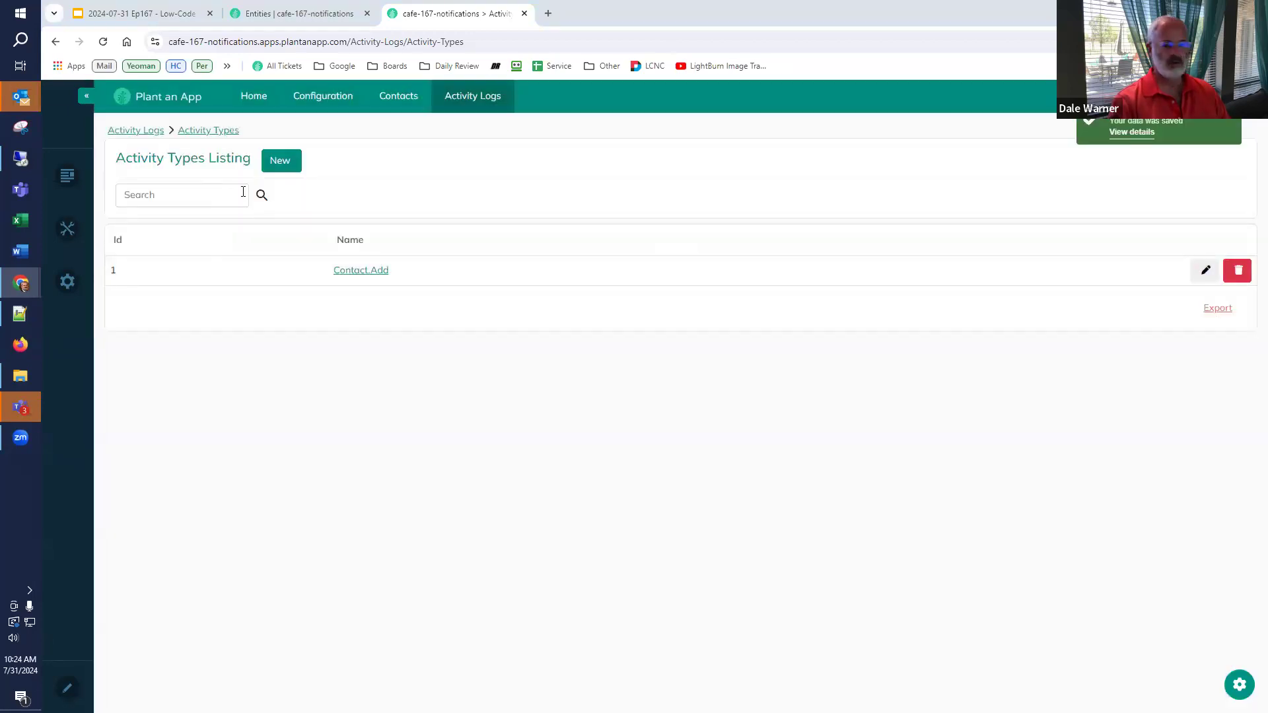
click(276, 175)
click(625, 185)
text(Contact.AddressChange)
key(Return)
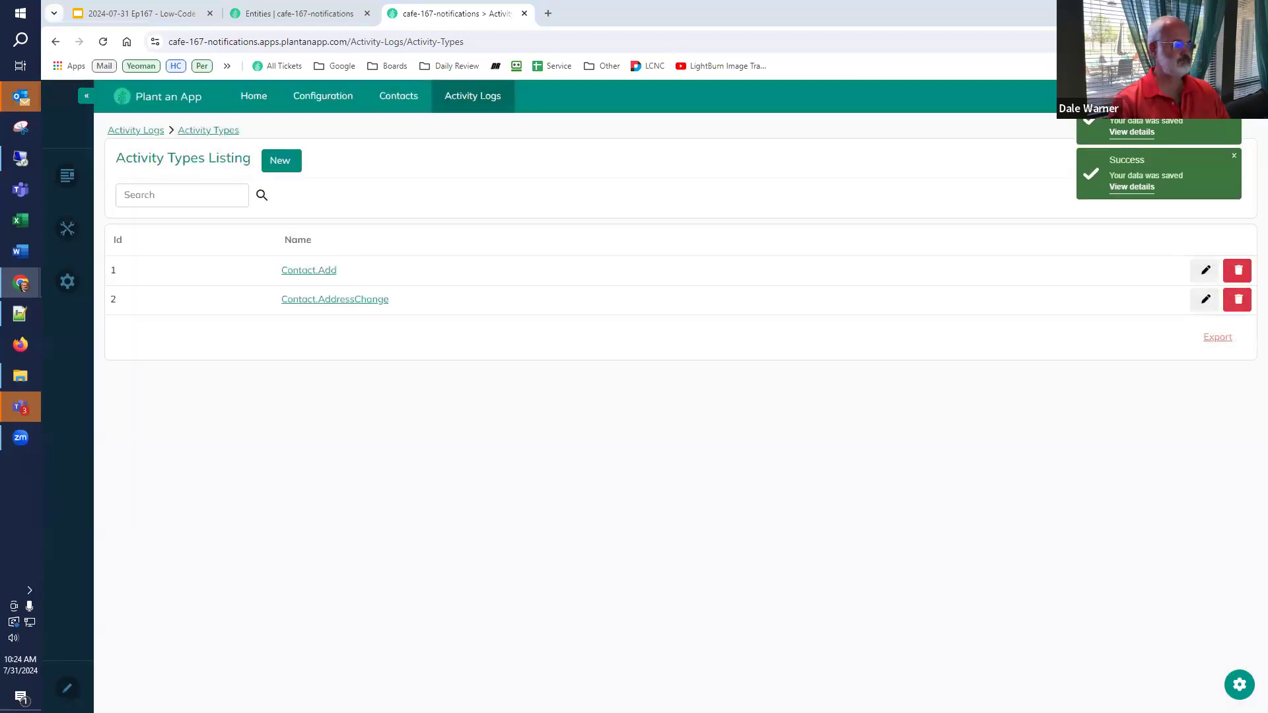
- Add Contact.StatusChange (without the leading space) and Contact.EmailChange, then open Activity Logs
click(278, 160)
click(657, 181)
text(Contact.StatusChange)
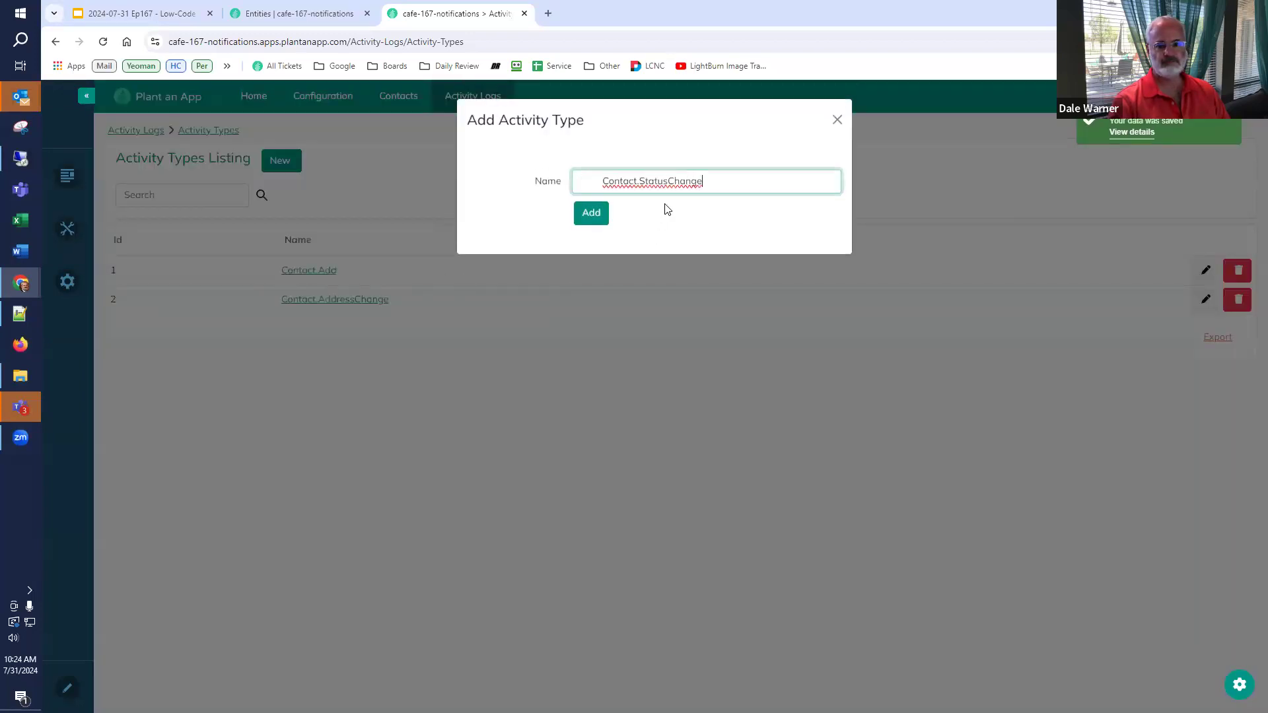
key(Home)
key(Delete)
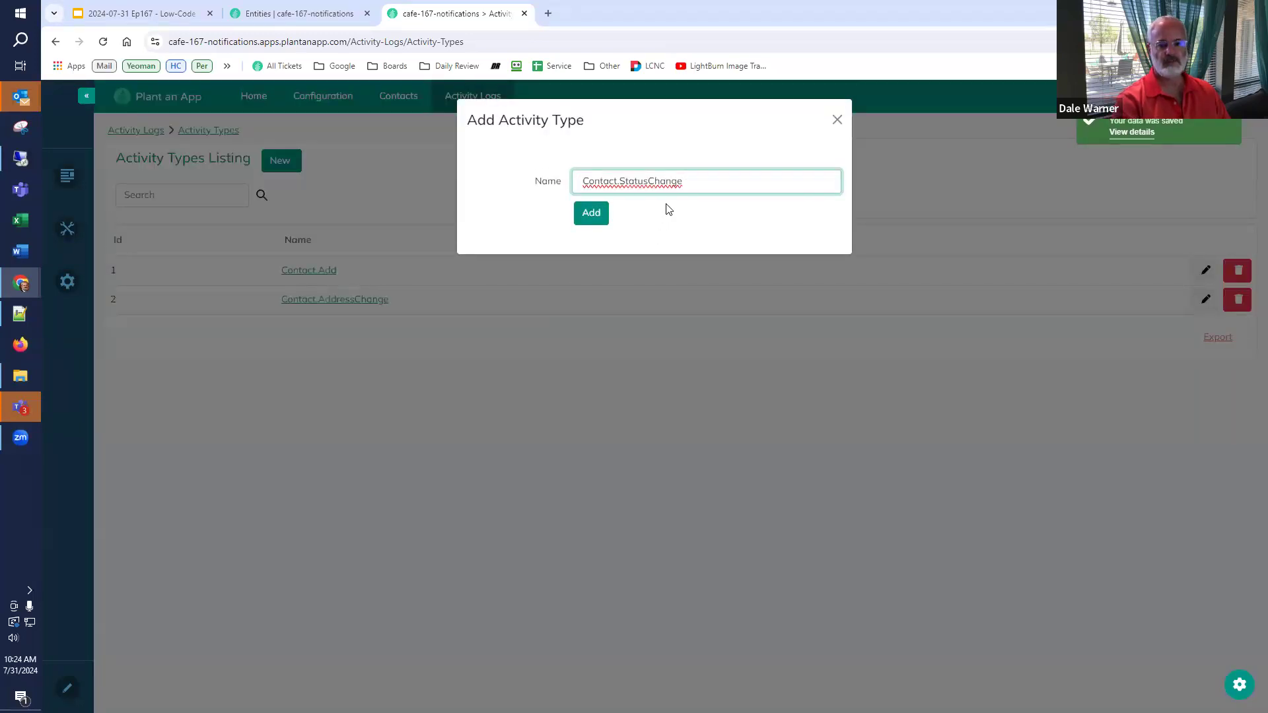
click(602, 213)
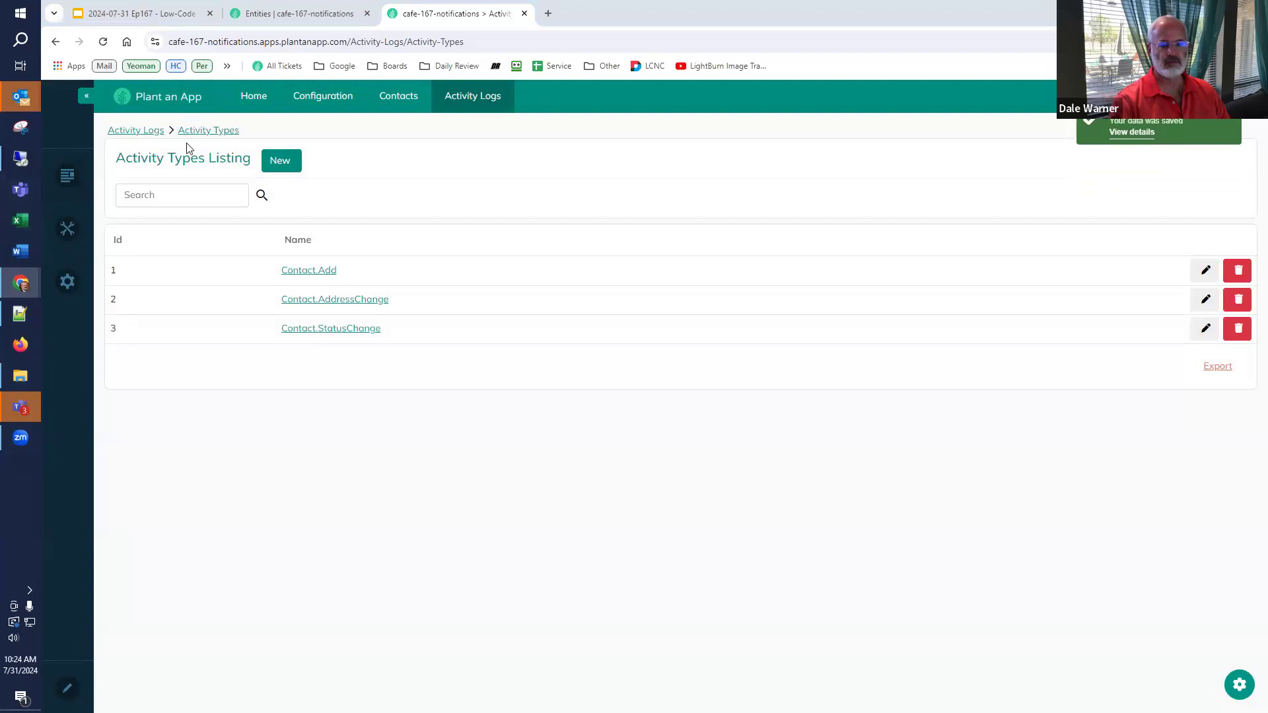
click(281, 162)
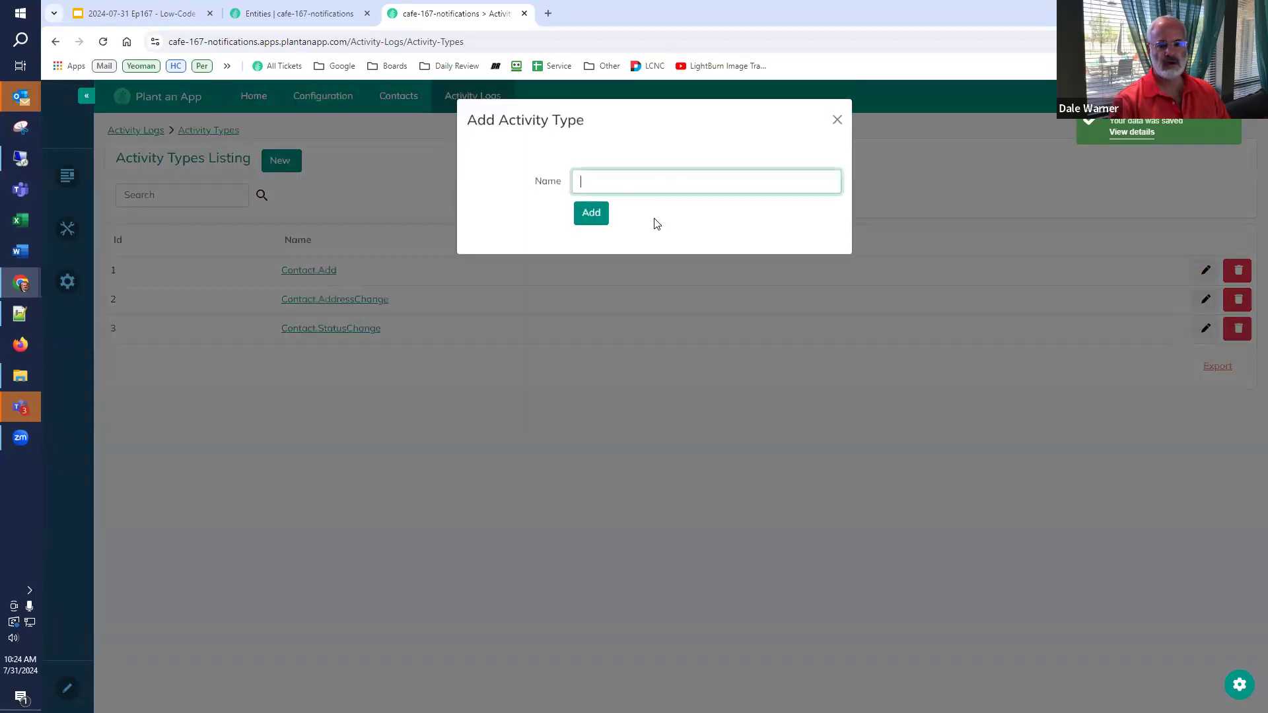
text(Contact.EmailChange)
click(591, 213)
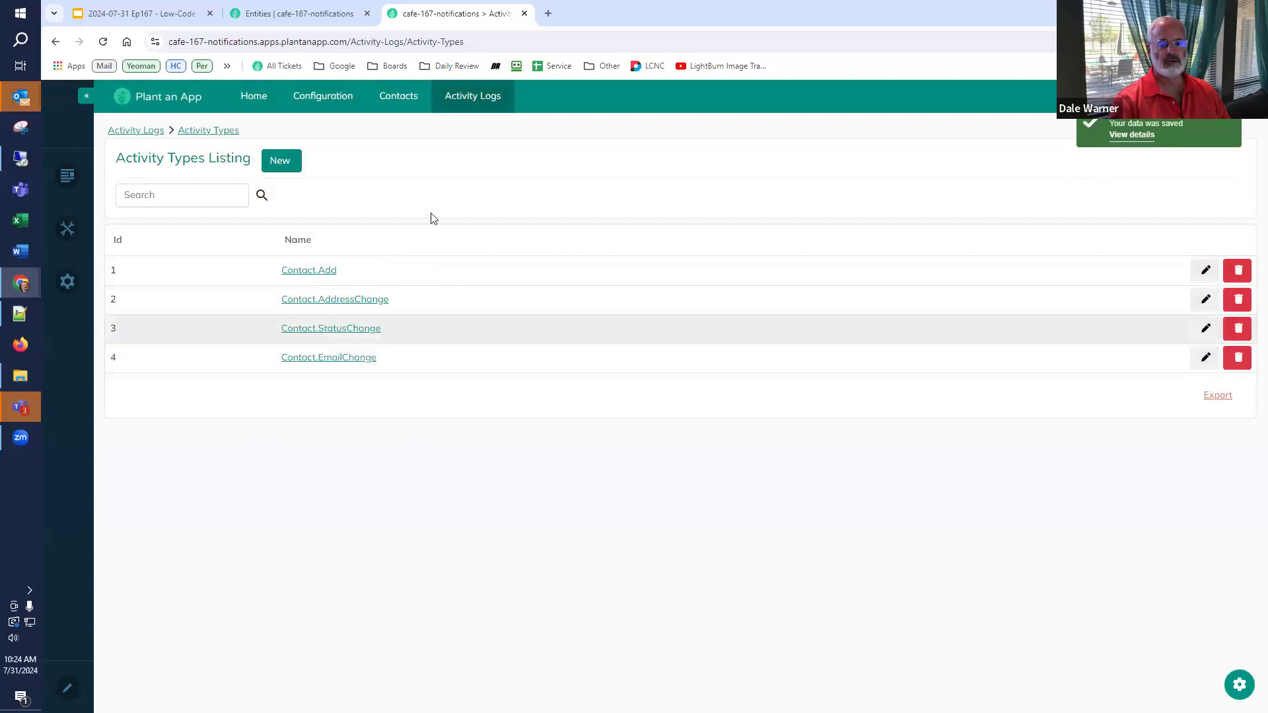
click(478, 97)
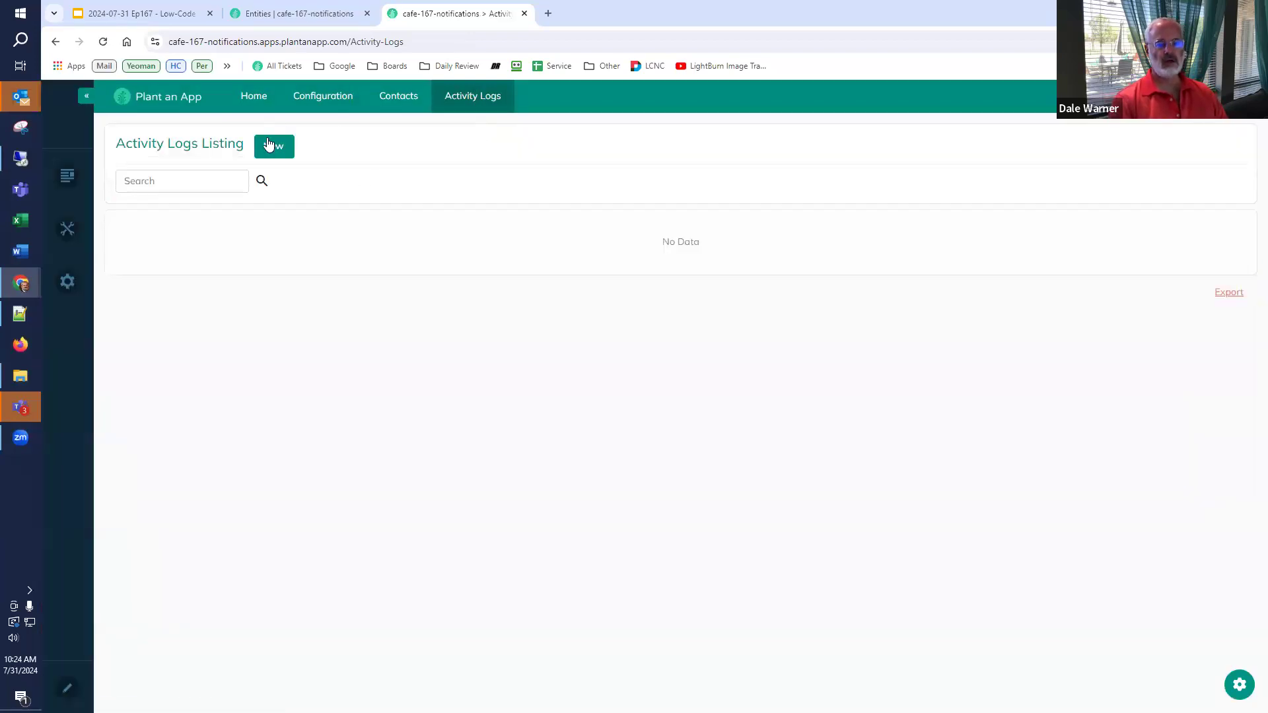
- Create an activity log titled 'this was changed' with type Contact.AddressChange, then view the slides
click(270, 144)
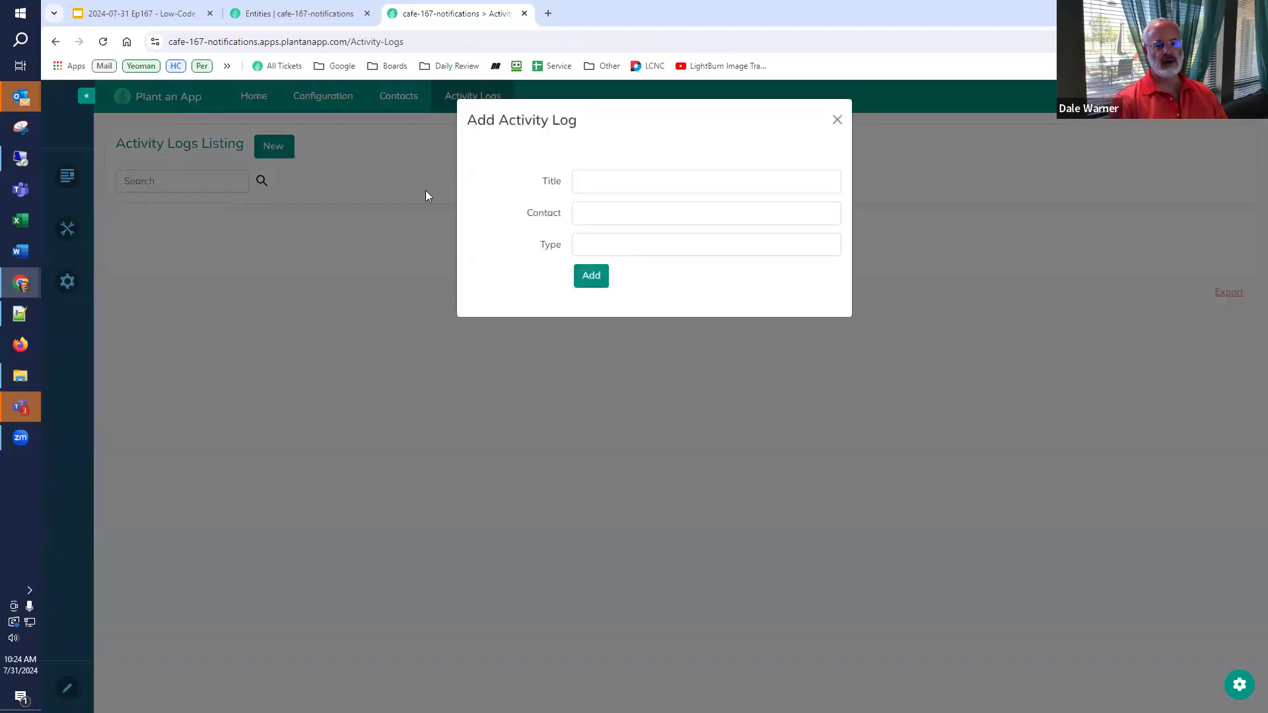
click(592, 179)
text(this)
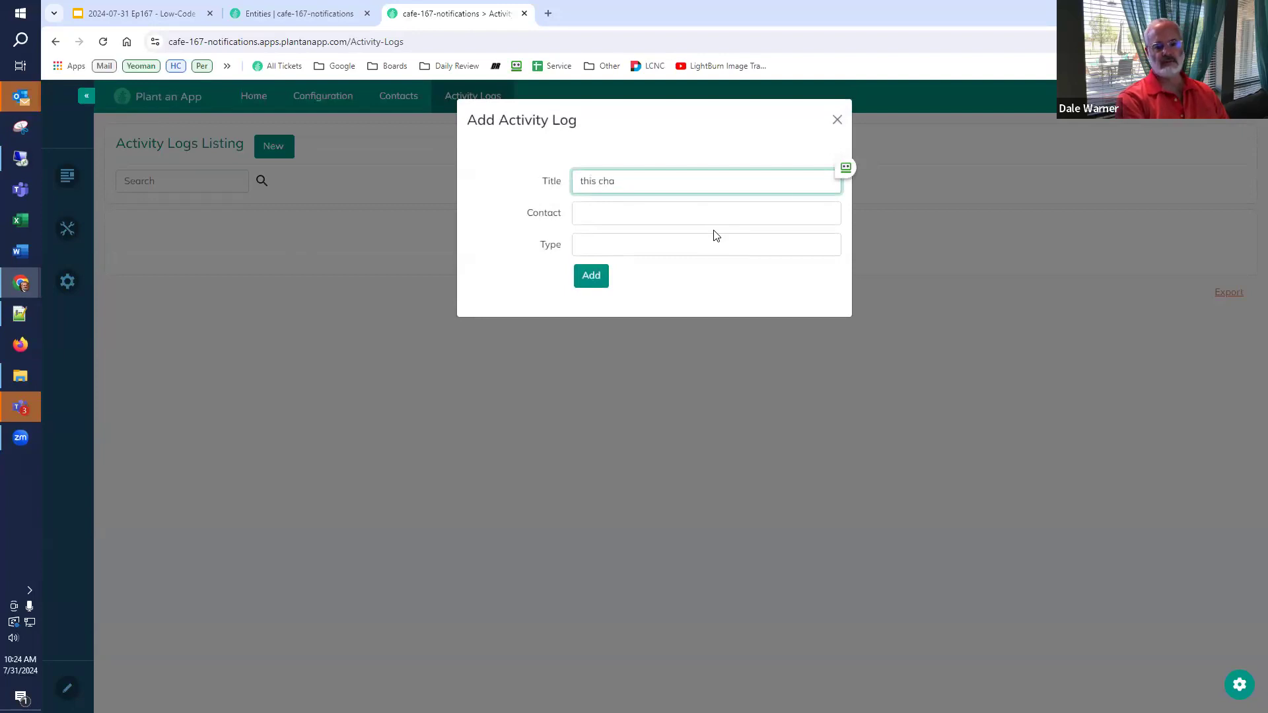
text(was changed)
click(657, 220)
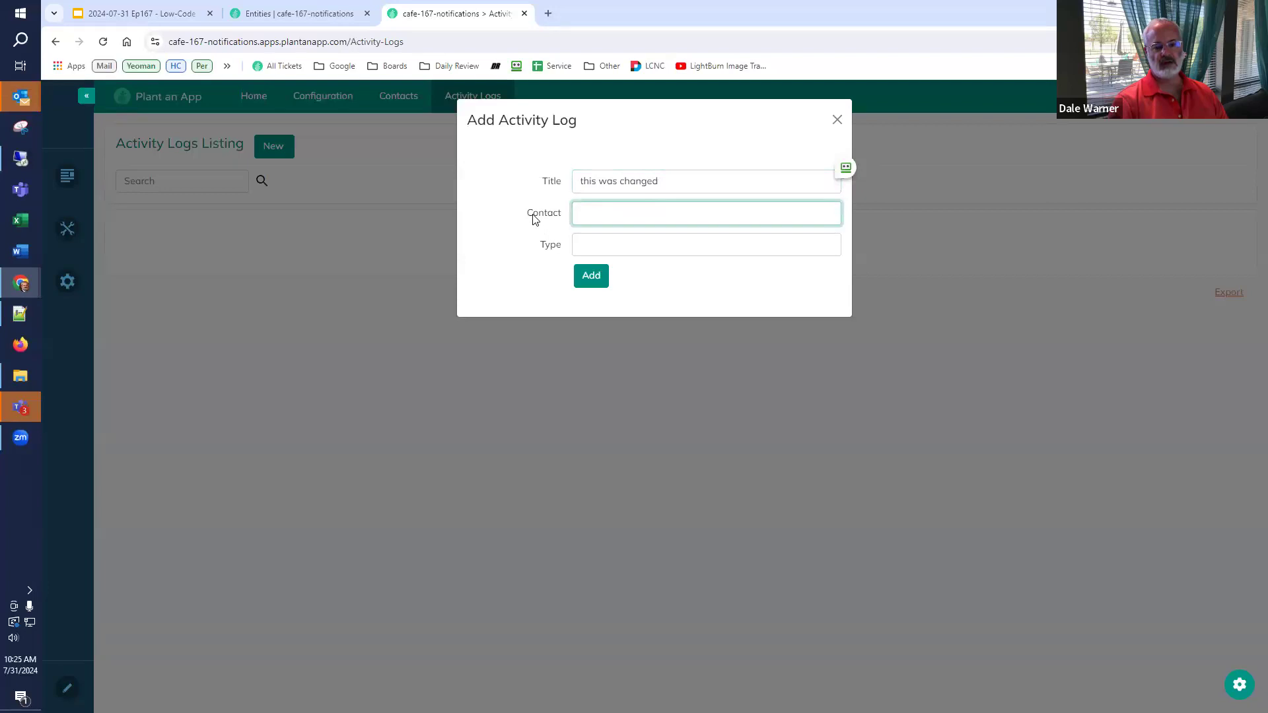
click(623, 244)
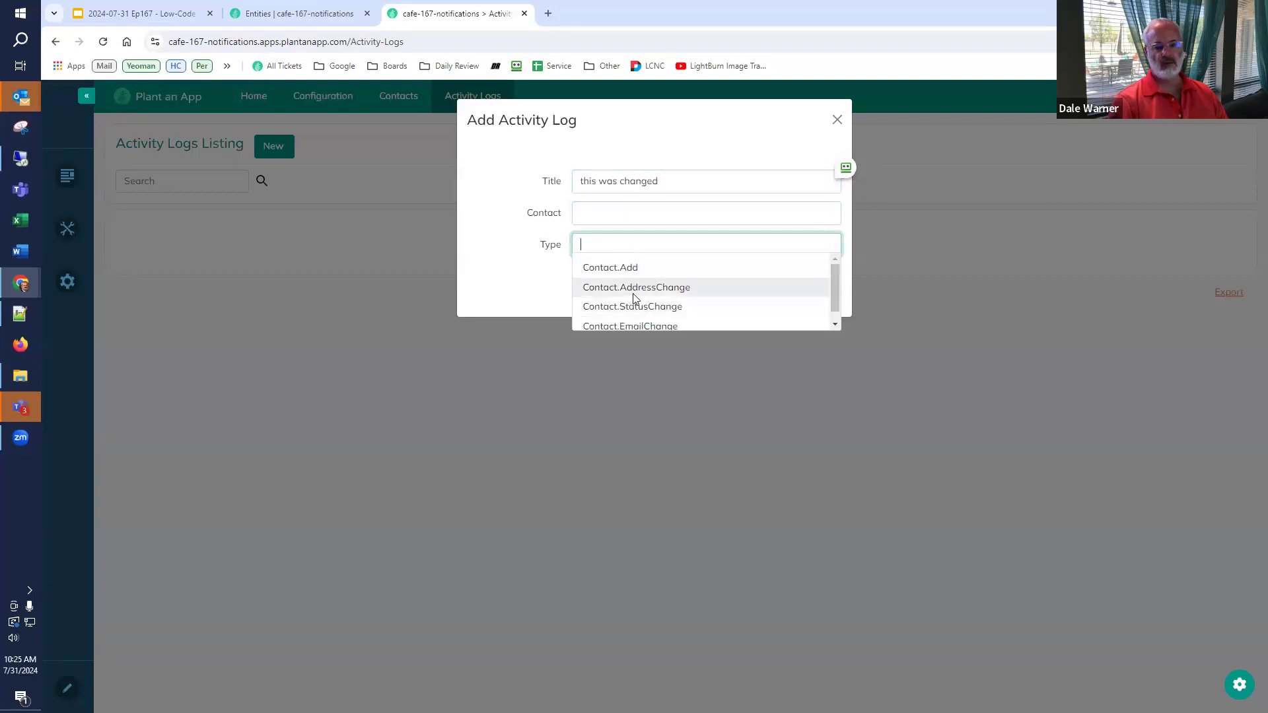
click(636, 288)
click(836, 121)
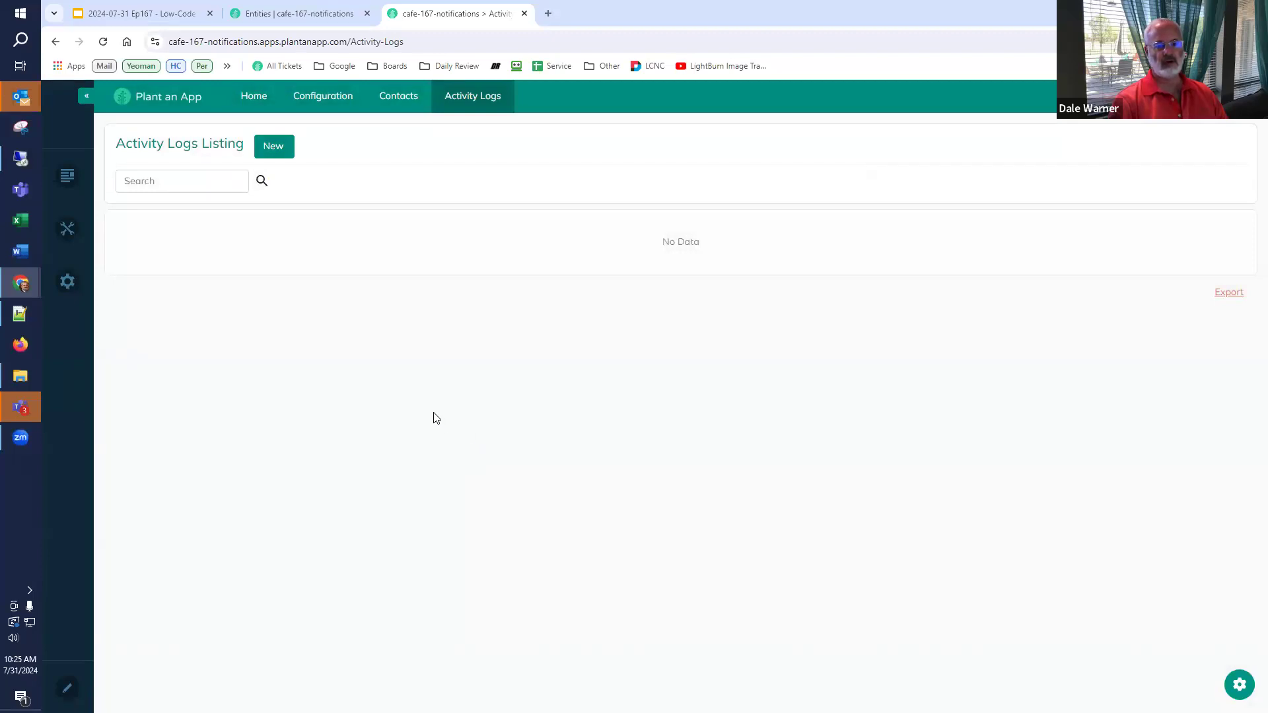
click(165, 14)
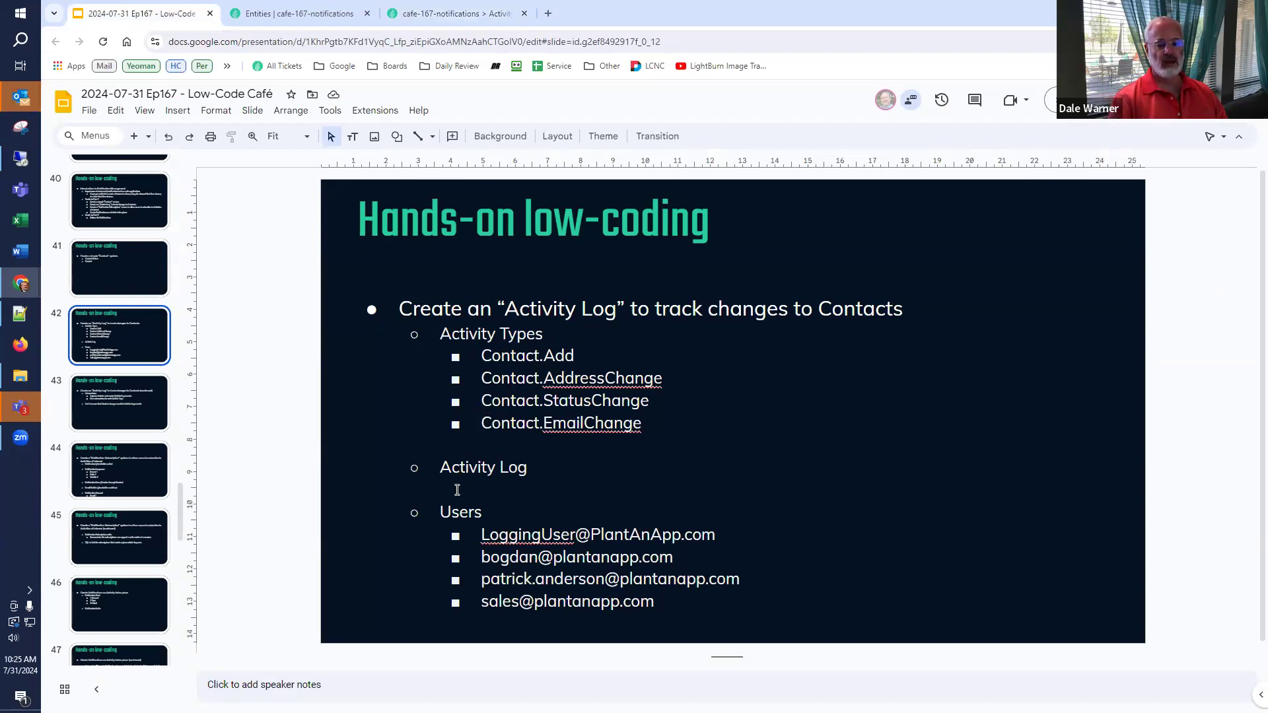
- Copy the logging user's e-mail line from the slide and open the app's Users page
click(483, 534)
key(shift+End)
key(ctrl+c)
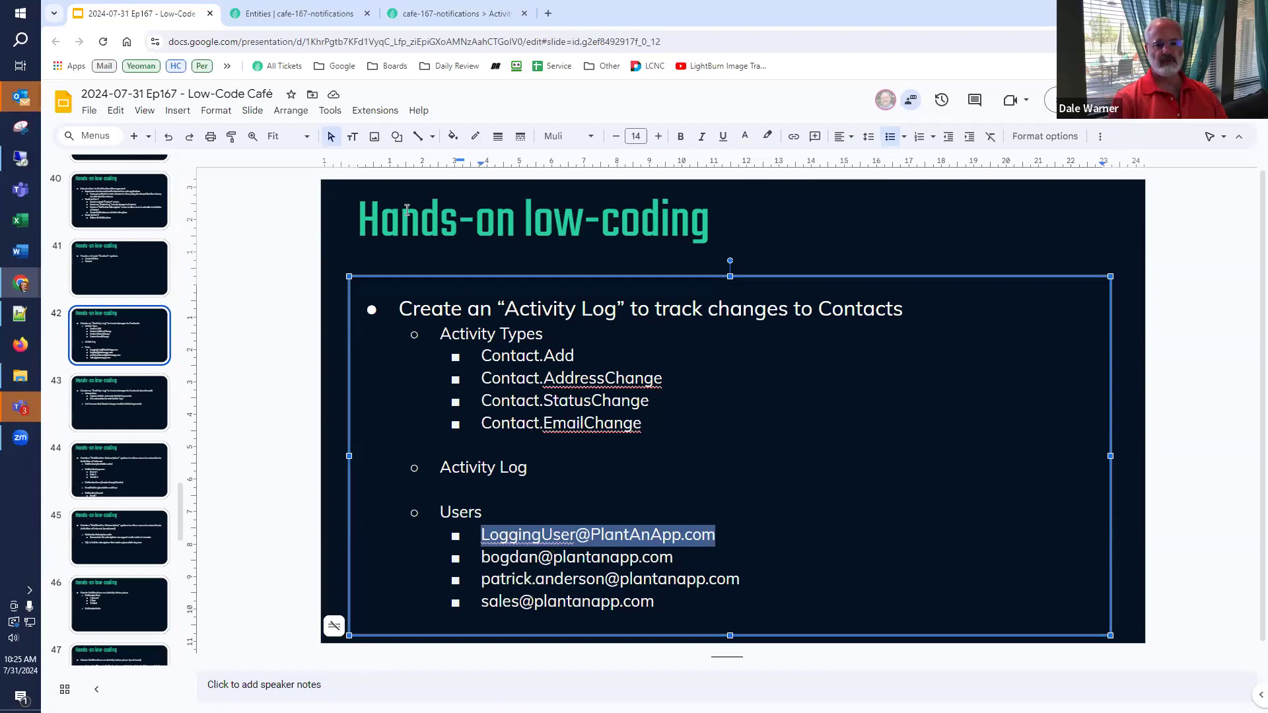
click(312, 19)
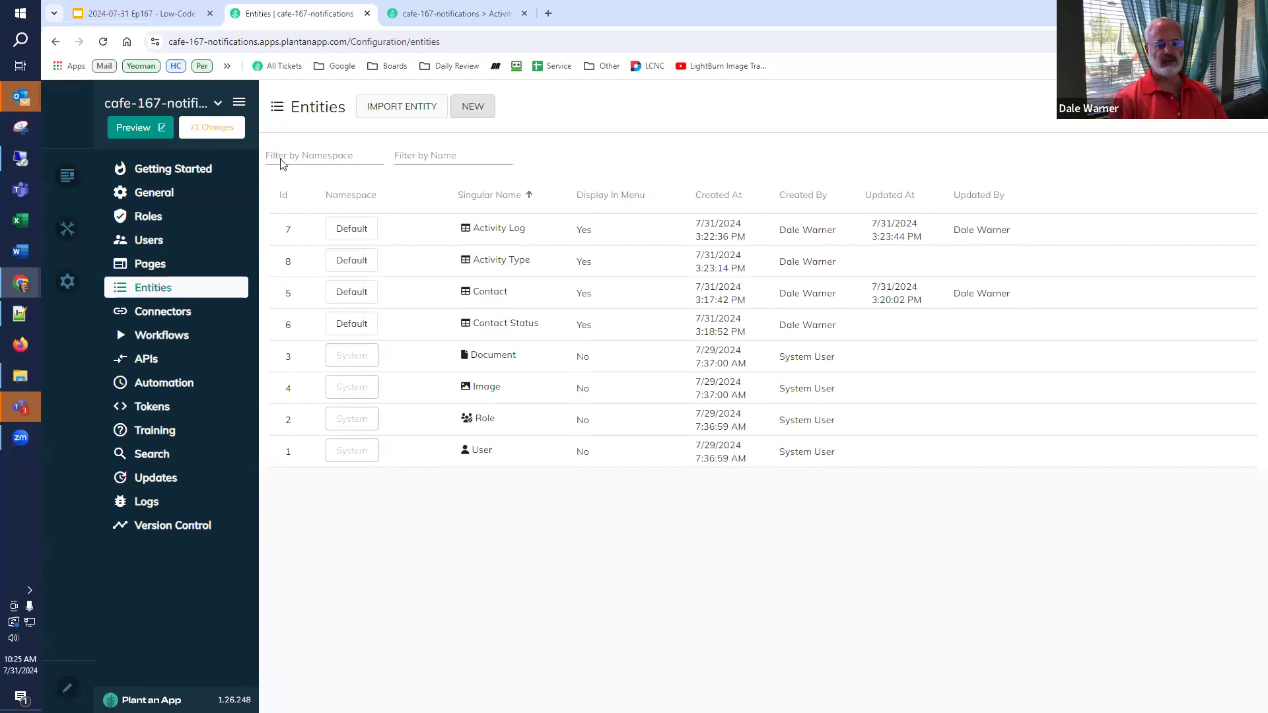
click(147, 242)
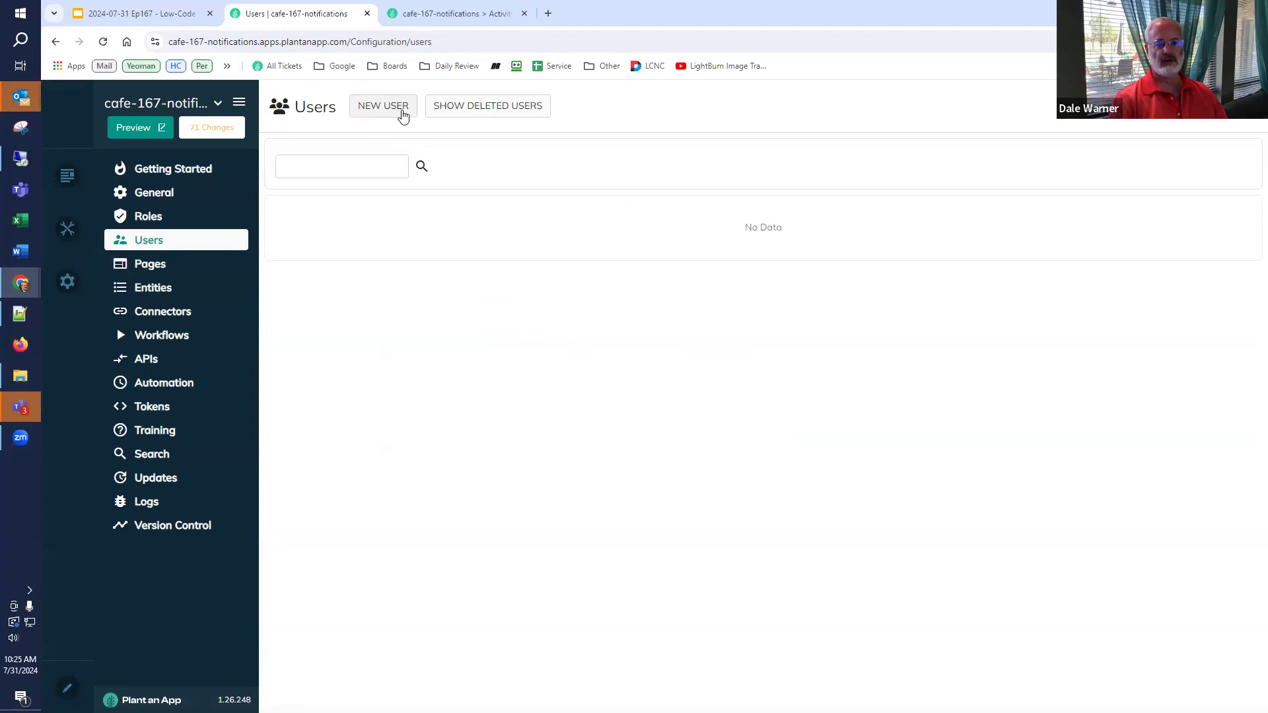
- Start a new user with the pasted logging user's e-mail, first name 'Logging', last name 'User'
click(404, 113)
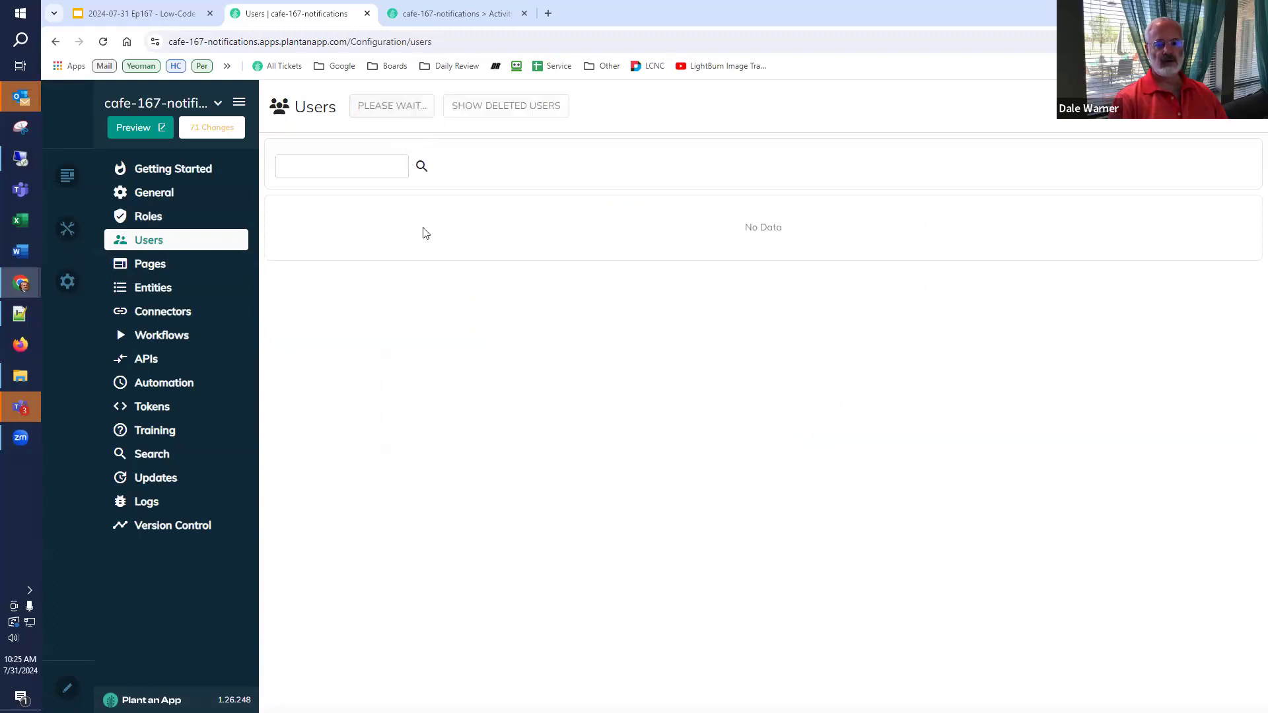
click(725, 201)
key(ctrl+v)
click(695, 250)
text(Logging)
key(Tab)
text(User)
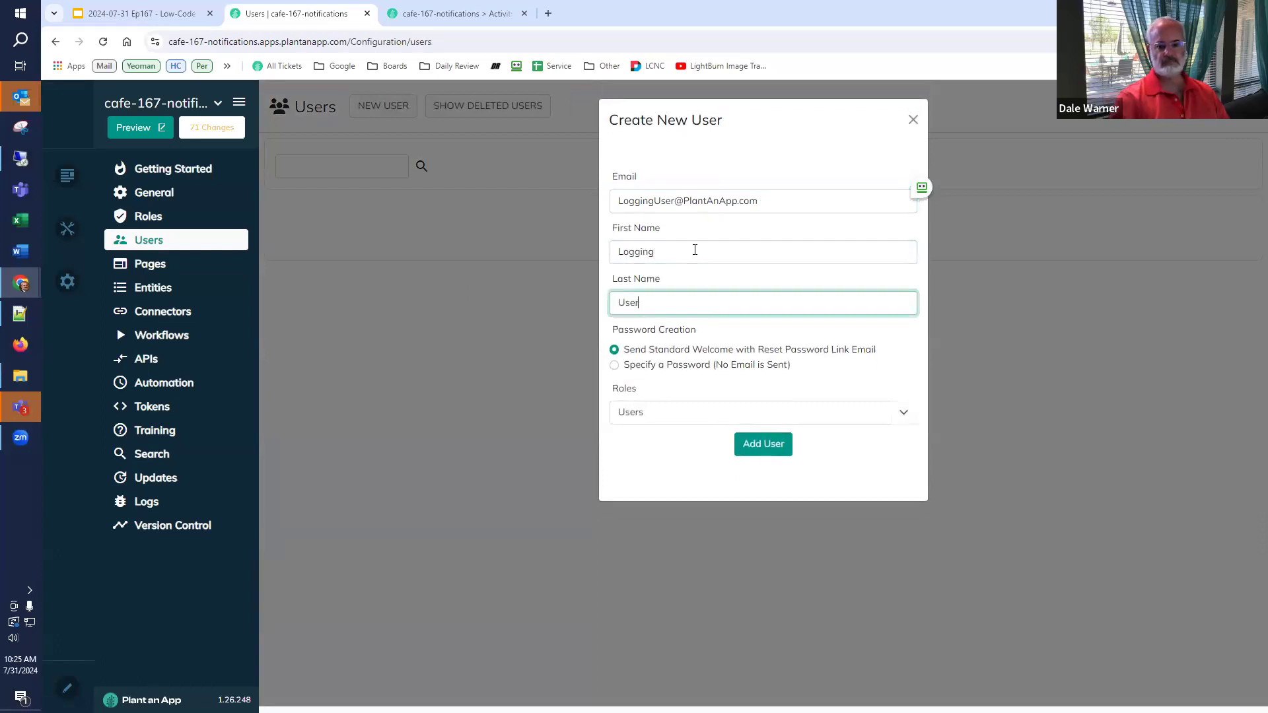
- Specify and confirm the password, add the Managers role, create the user and refresh the list
click(646, 365)
click(650, 412)
key(ctrl+v)
click(646, 463)
key(ctrl+v)
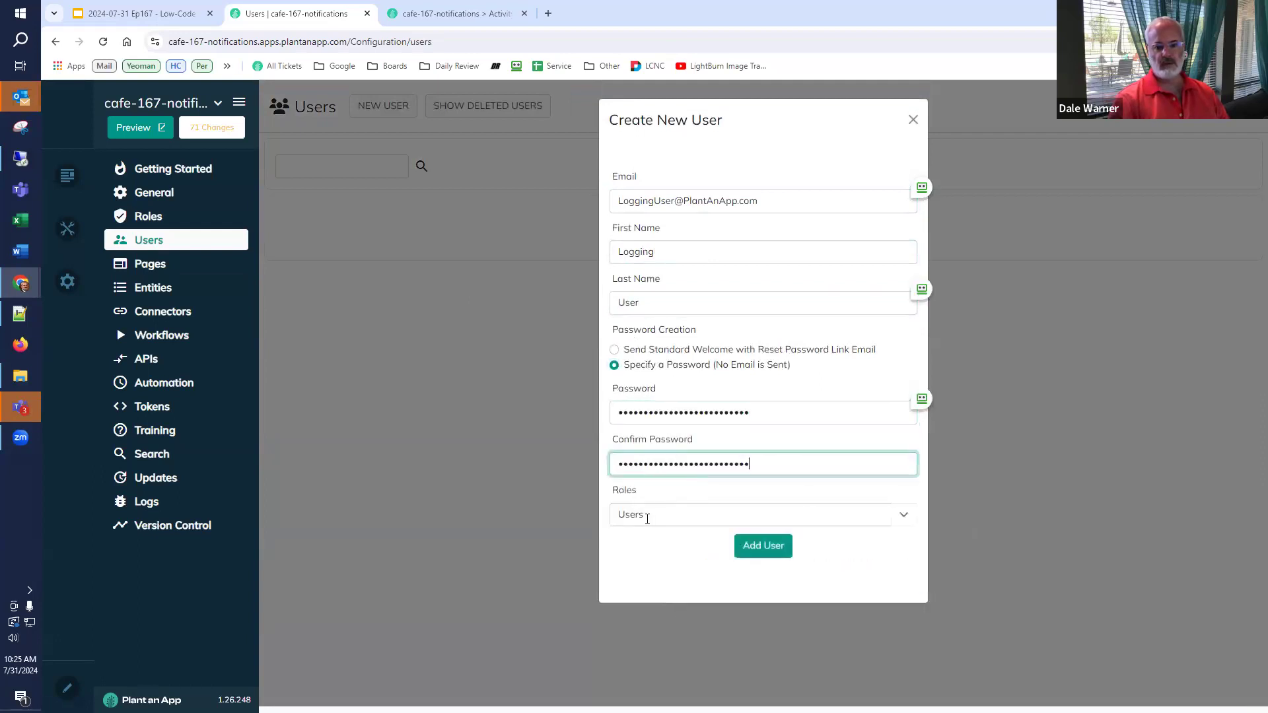
click(904, 520)
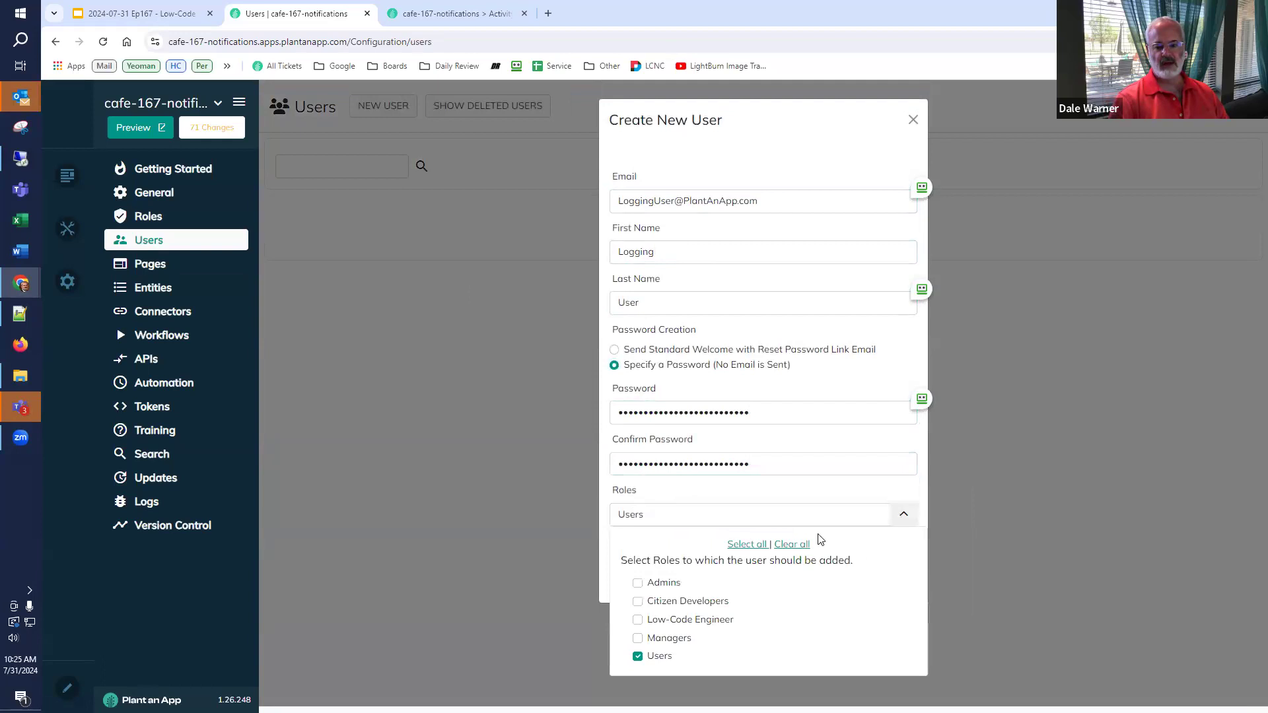
click(638, 639)
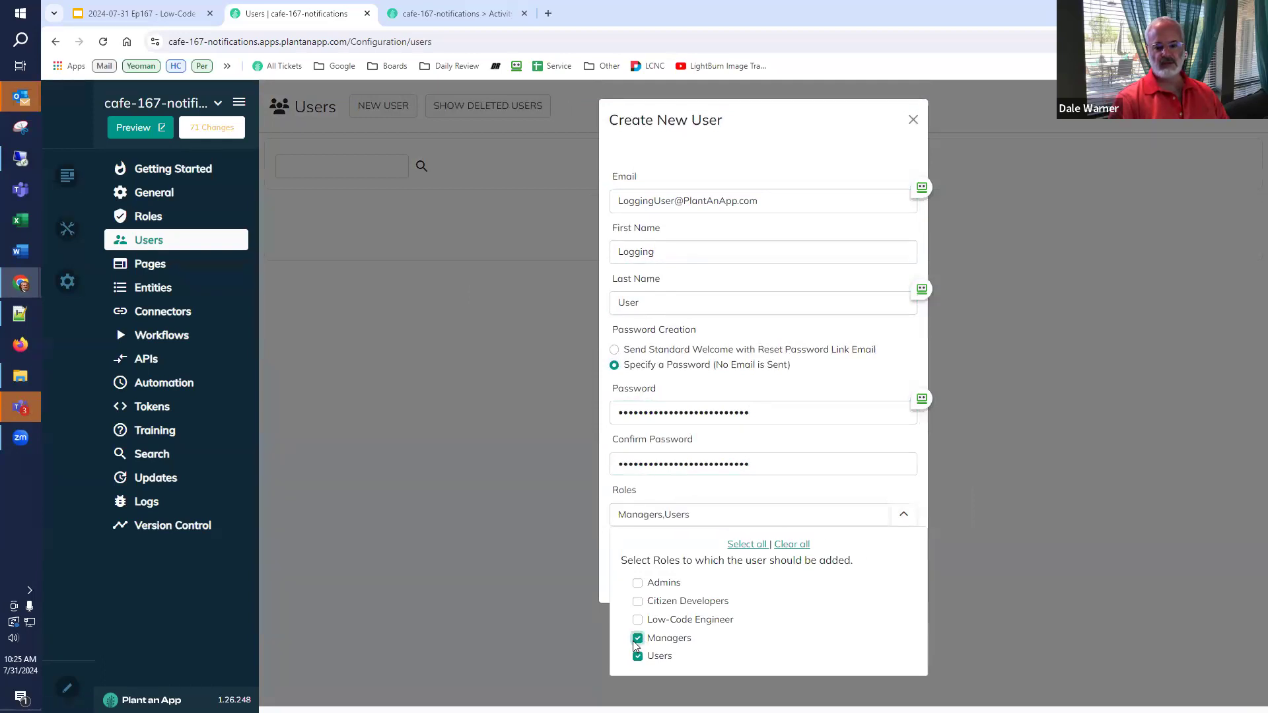
click(608, 556)
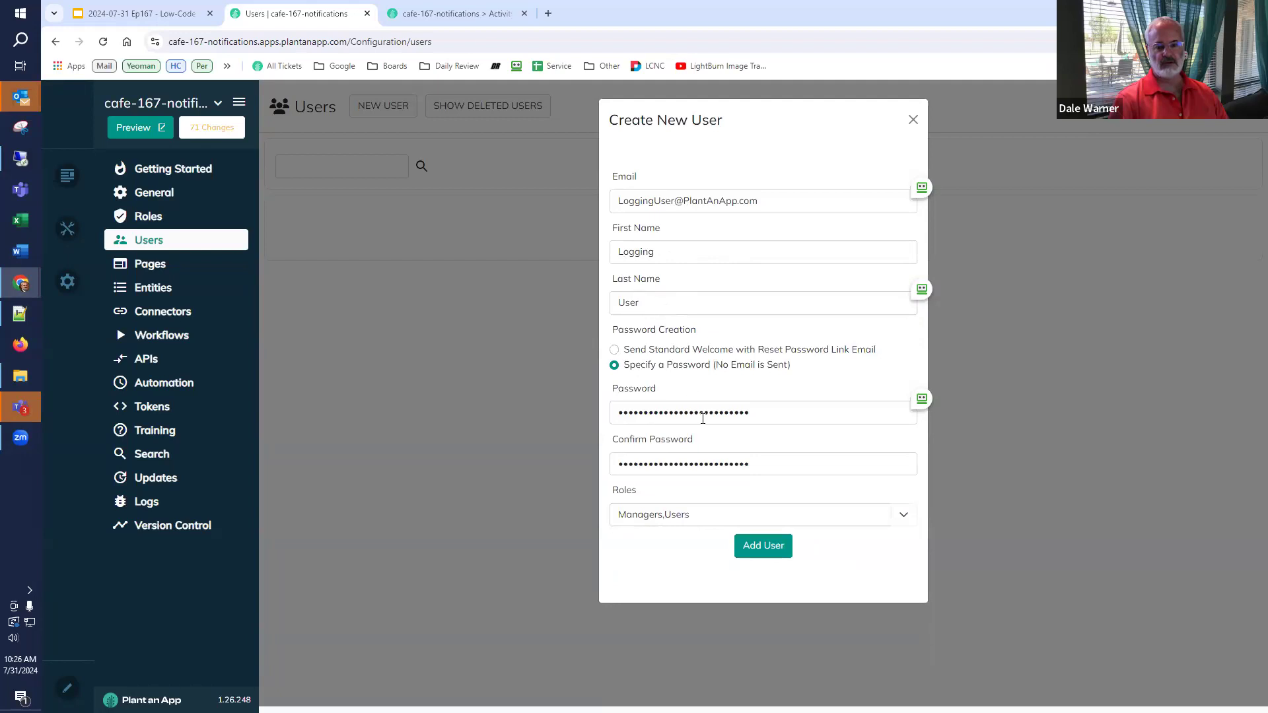
click(763, 546)
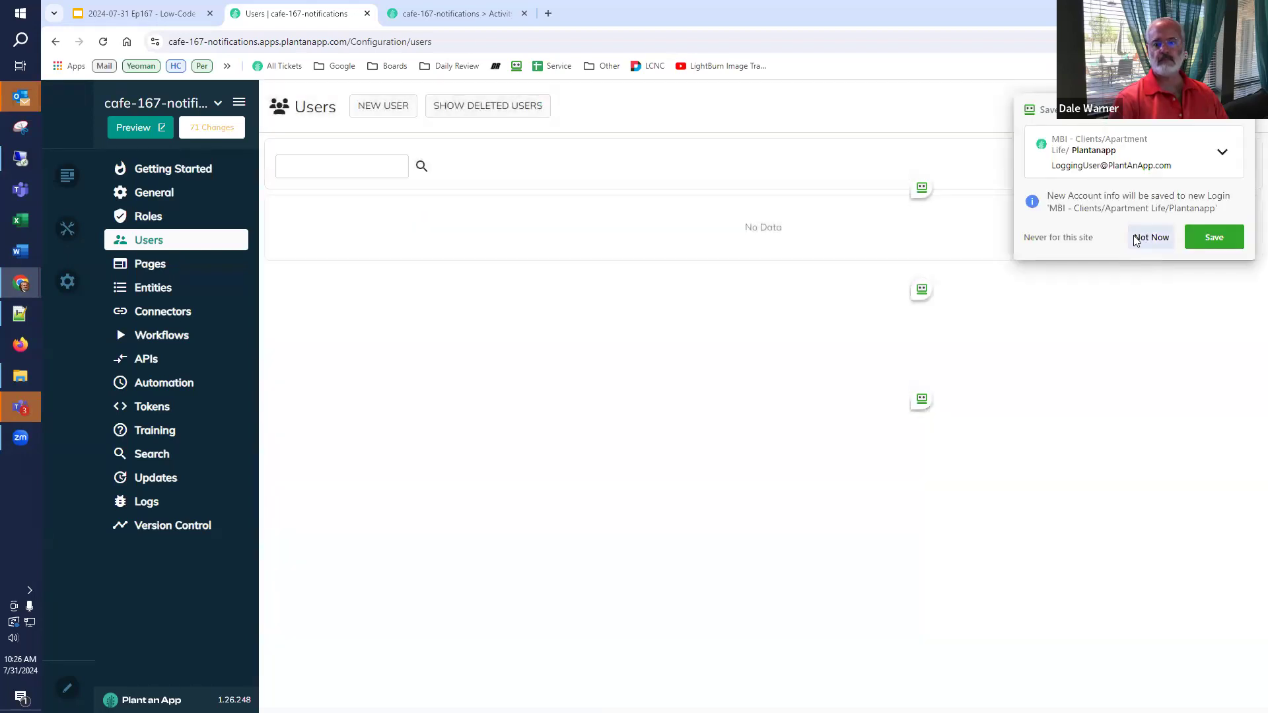
key(F5)
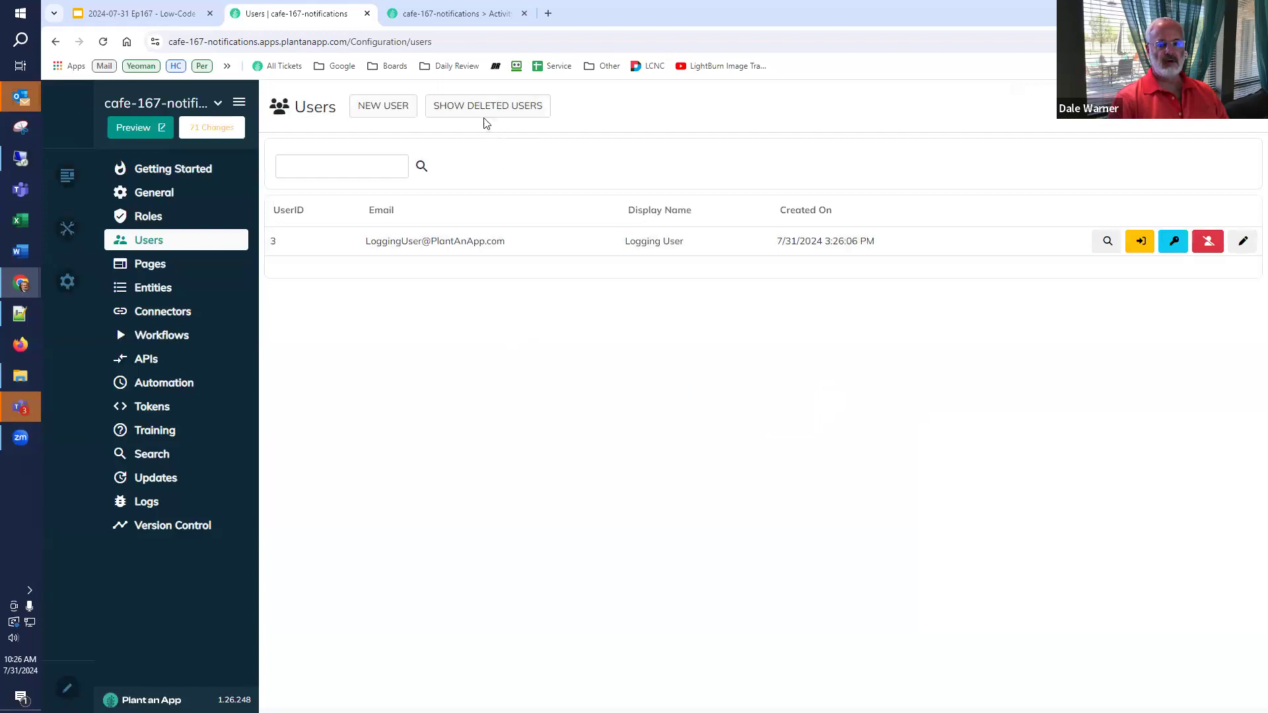
click(390, 119)
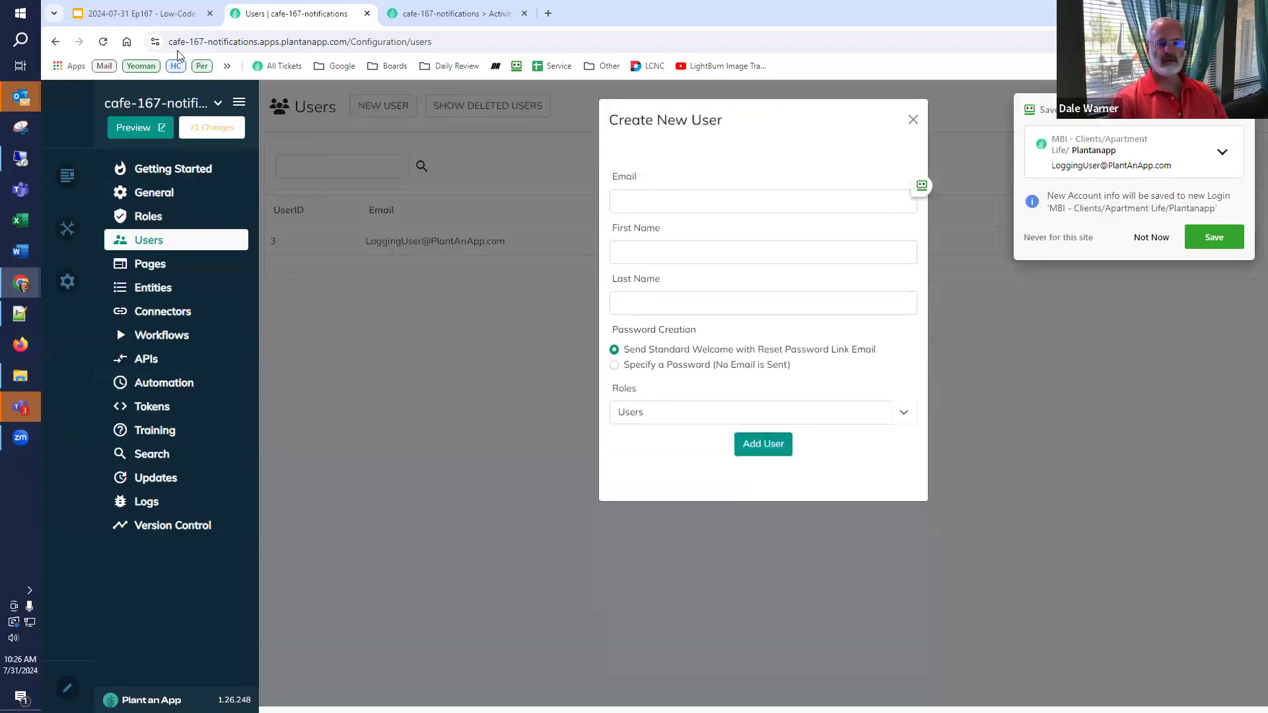
- Copy the second user's e-mail from the slide and enter it with the user's first and last name
click(147, 12)
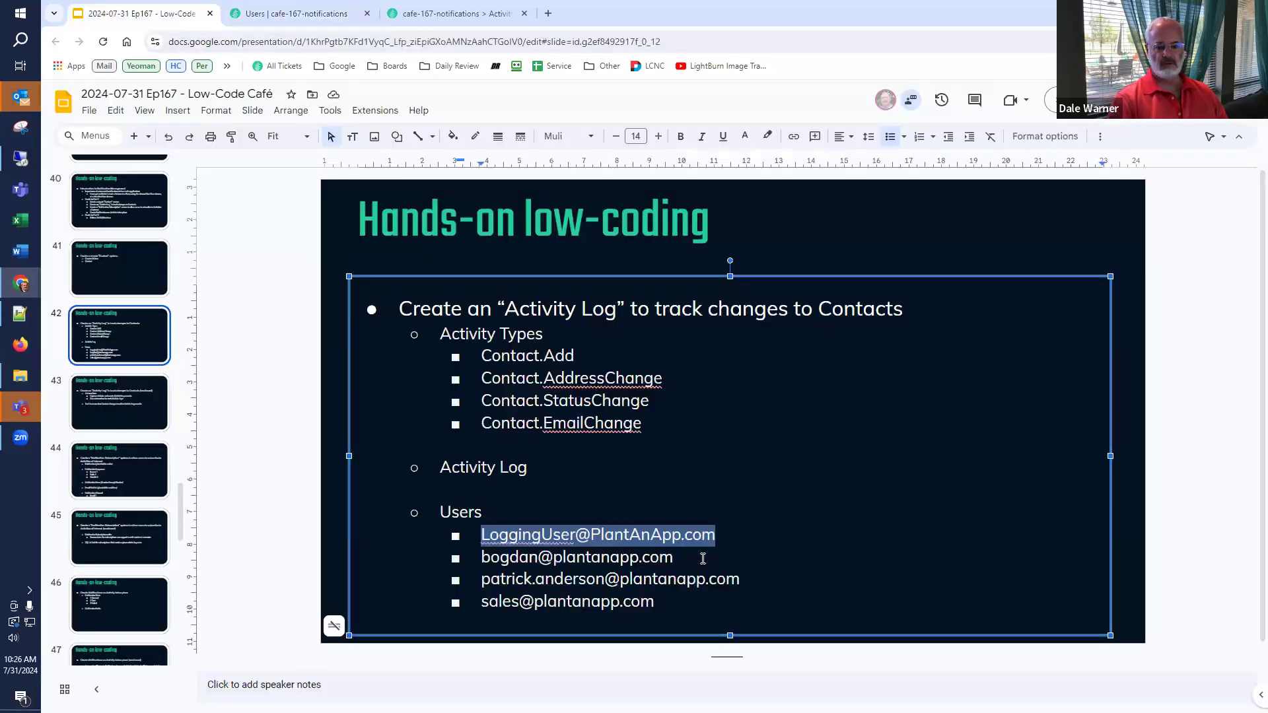
click(703, 559)
key(shift+Home)
key(ctrl+c)
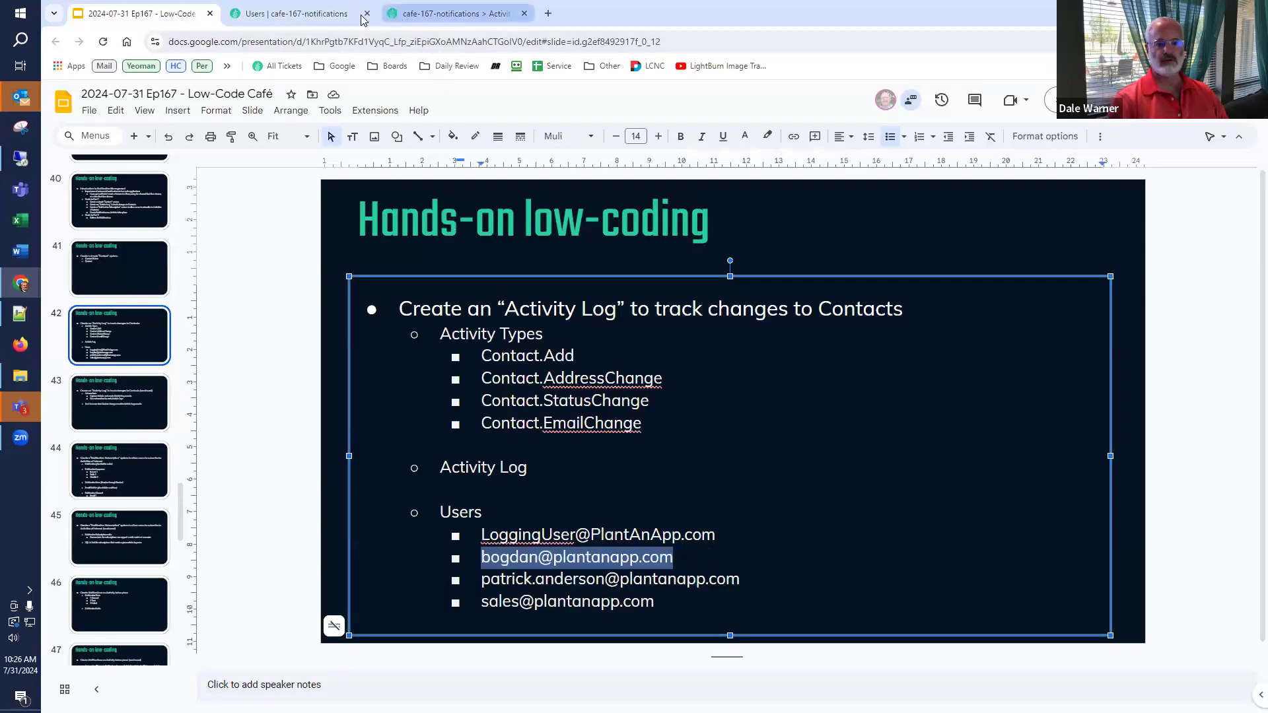
click(319, 17)
click(759, 194)
key(ctrl+v)
key(Tab)
key(Tab)
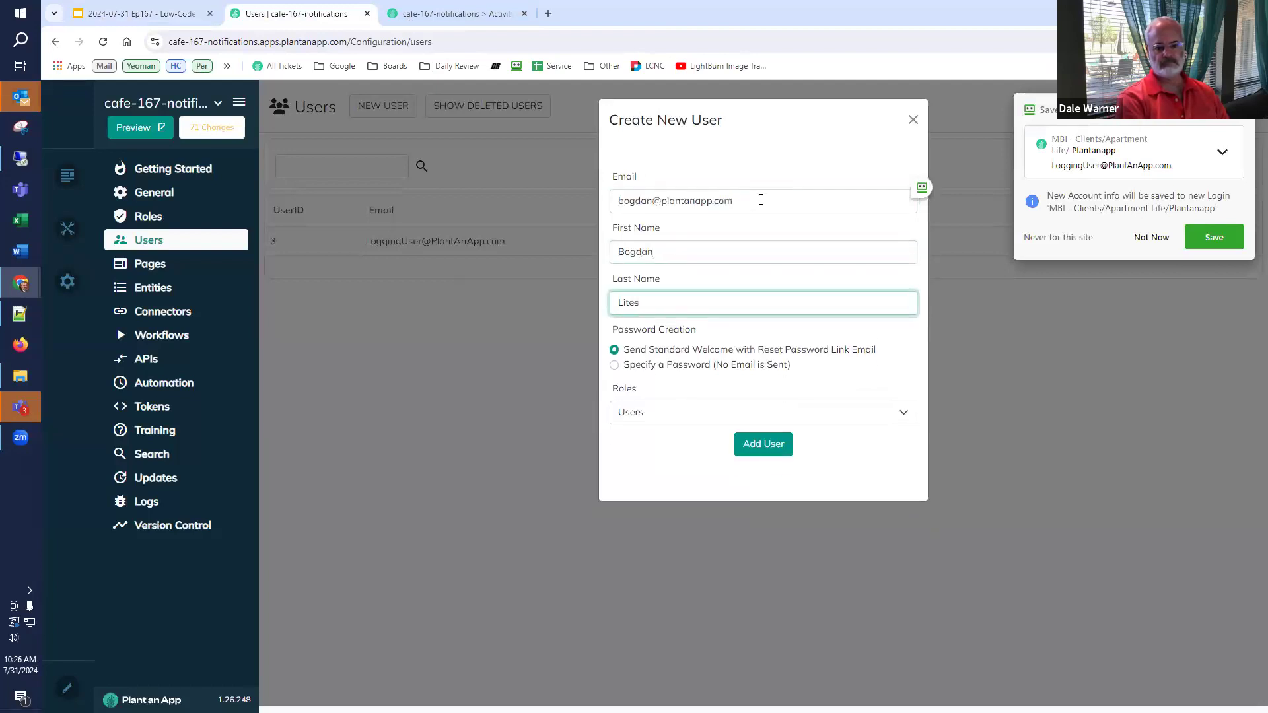
- Set and confirm the password, add the Managers role, submit the user, then select the next address
key(Tab)
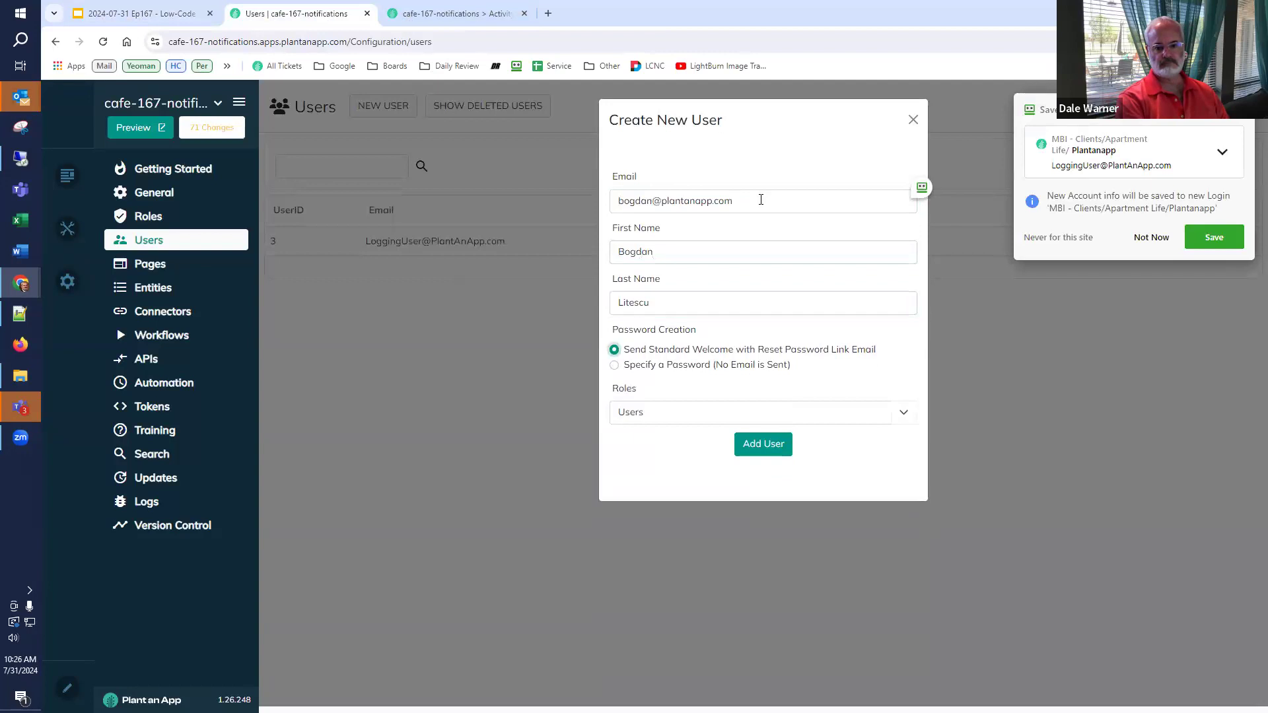
click(671, 366)
click(668, 410)
key(ctrl+v)
key(Tab)
key(ctrl+v)
click(640, 512)
click(637, 638)
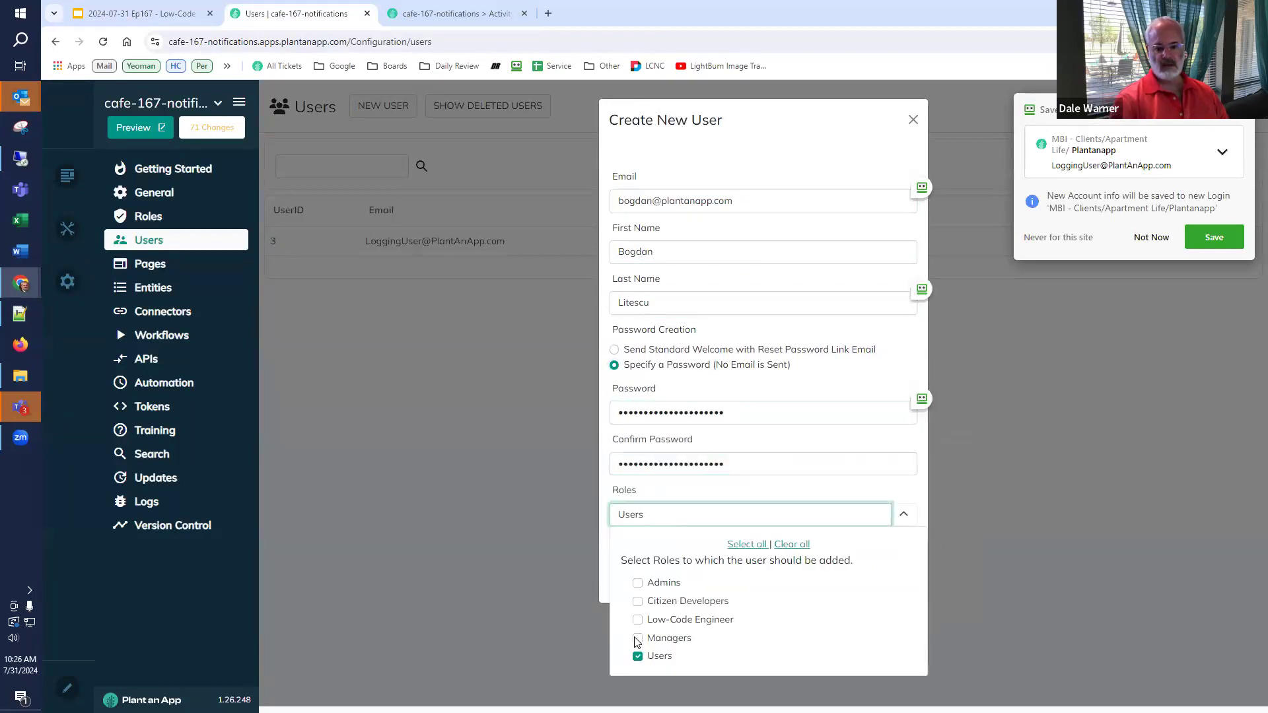
click(607, 542)
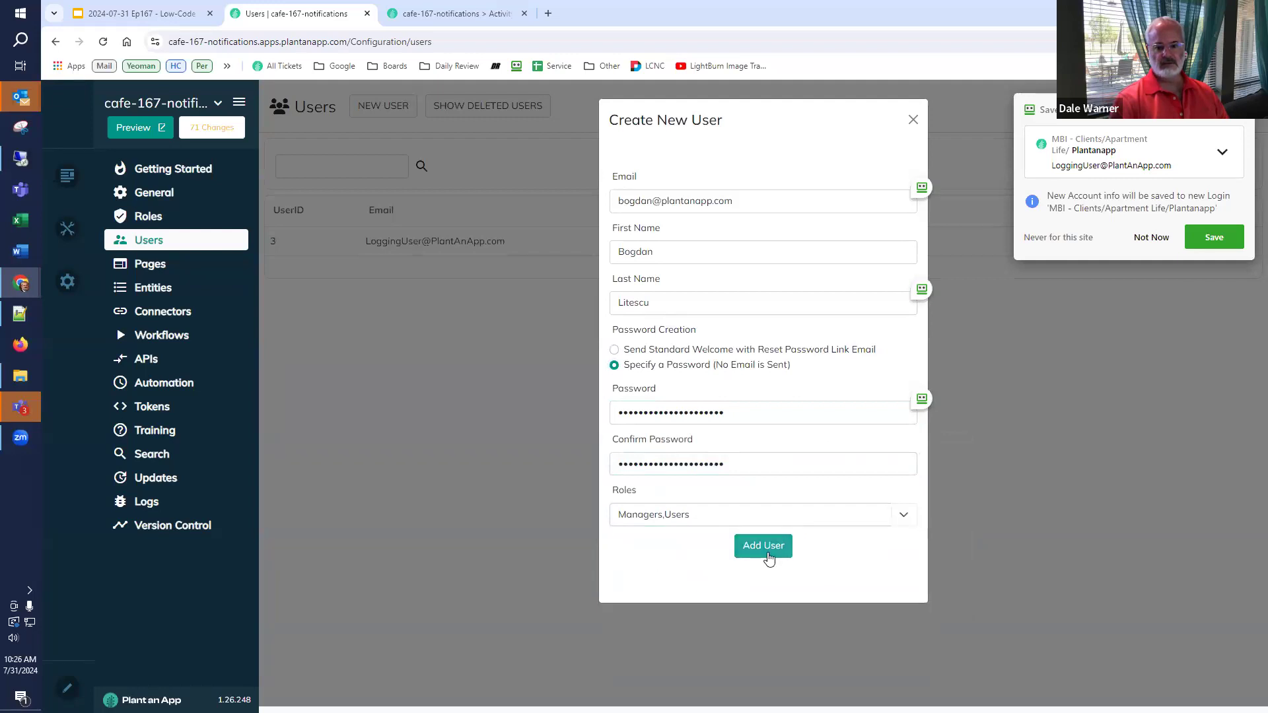
click(768, 557)
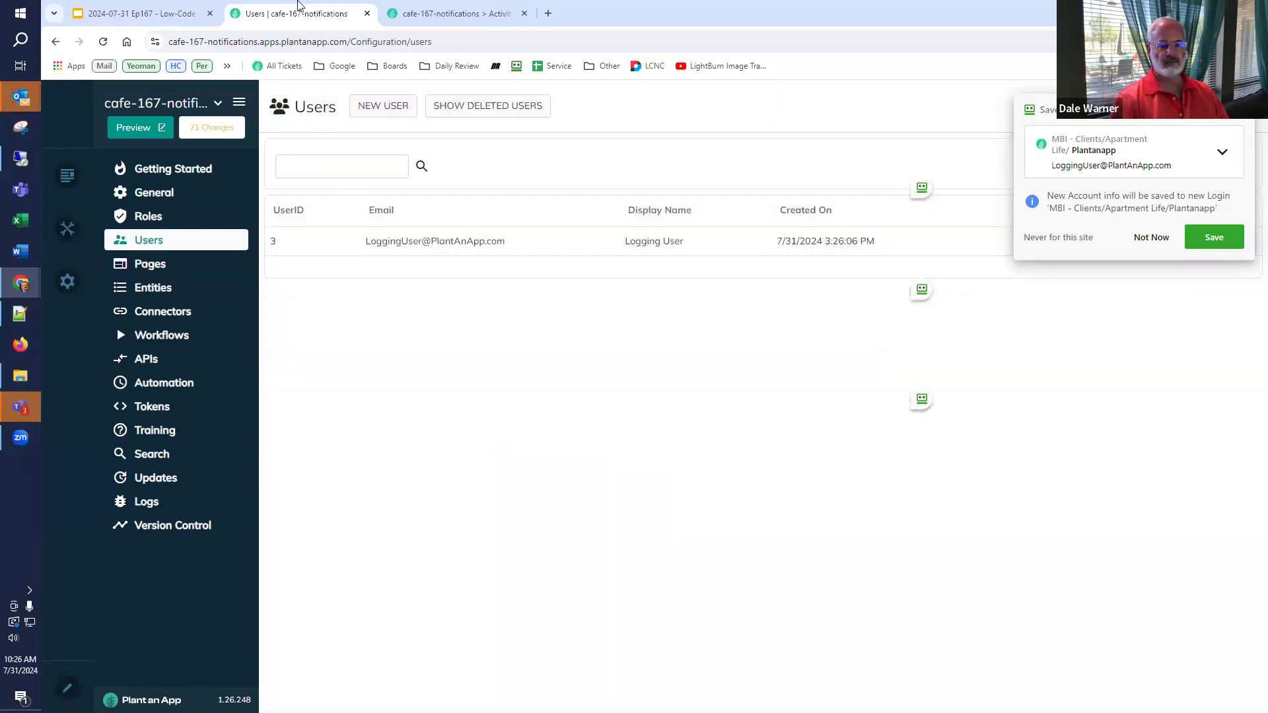
click(167, 12)
drag(740, 581, 486, 578)
key(ctrl+c)
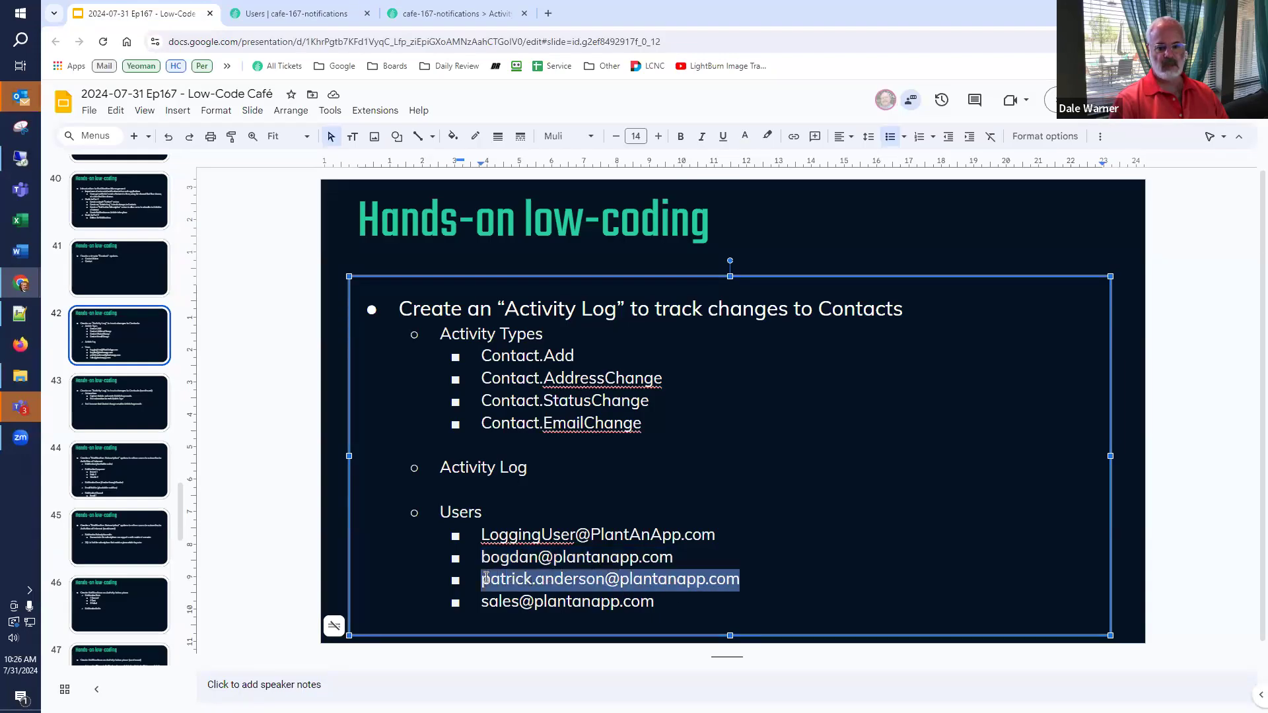
- Dismiss the save-password prompt and start a new user with the pasted e-mail and the user's names
click(296, 12)
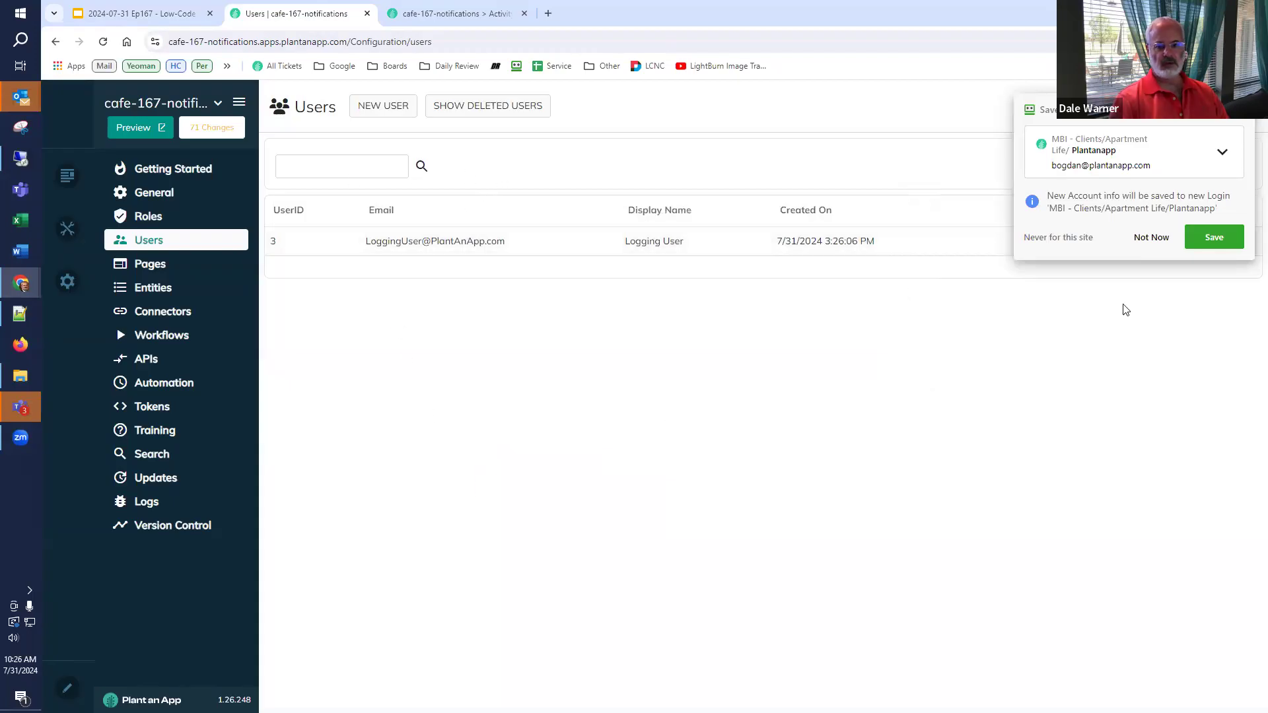
click(1150, 237)
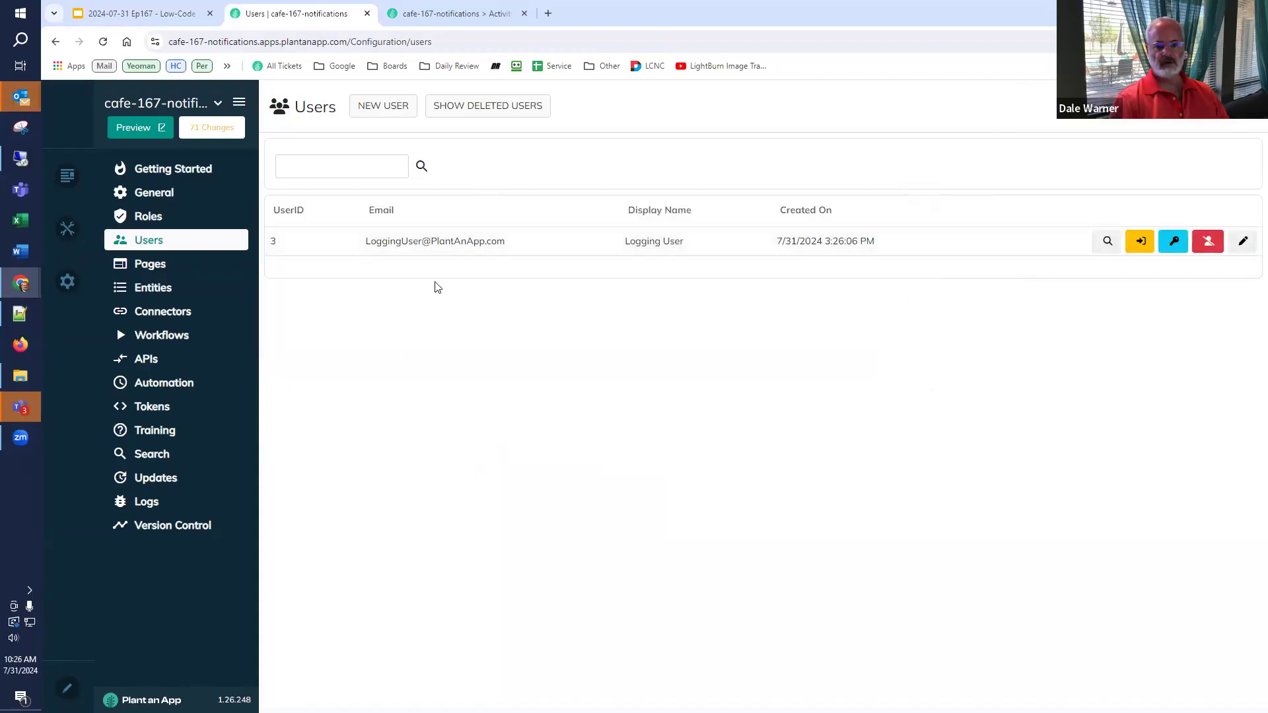
click(386, 113)
click(699, 193)
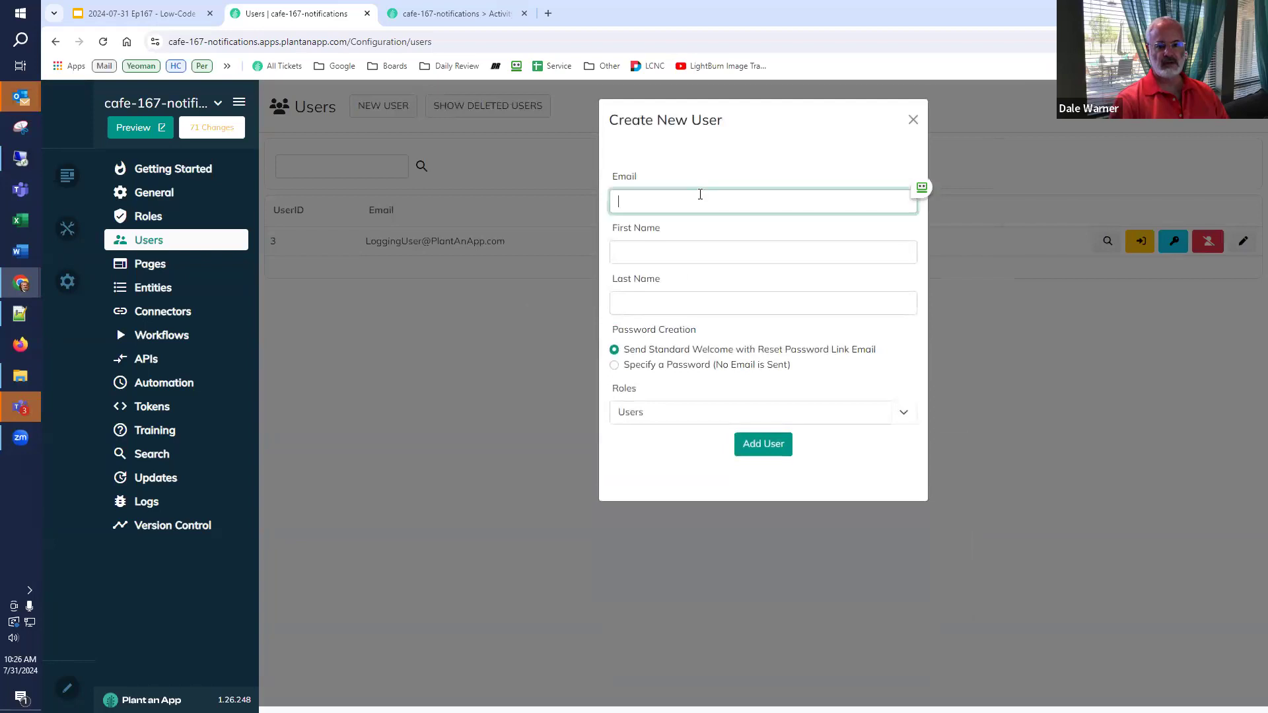
key(ctrl+v)
click(641, 250)
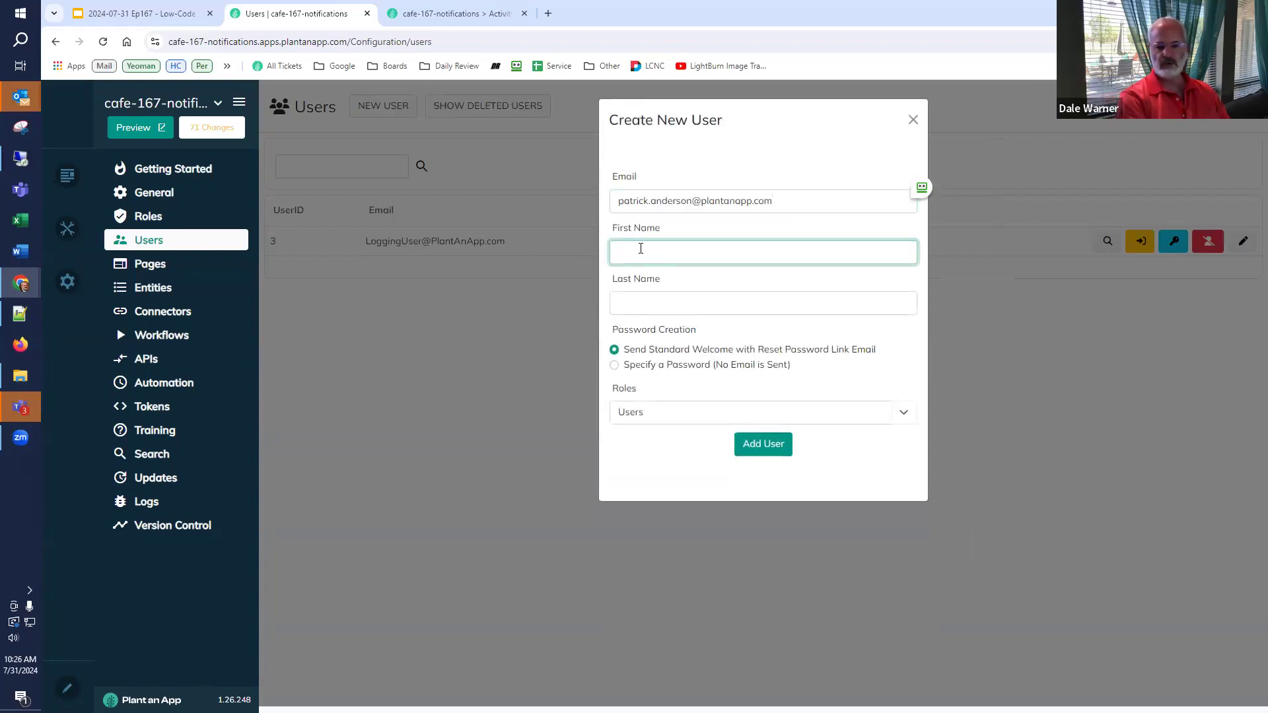
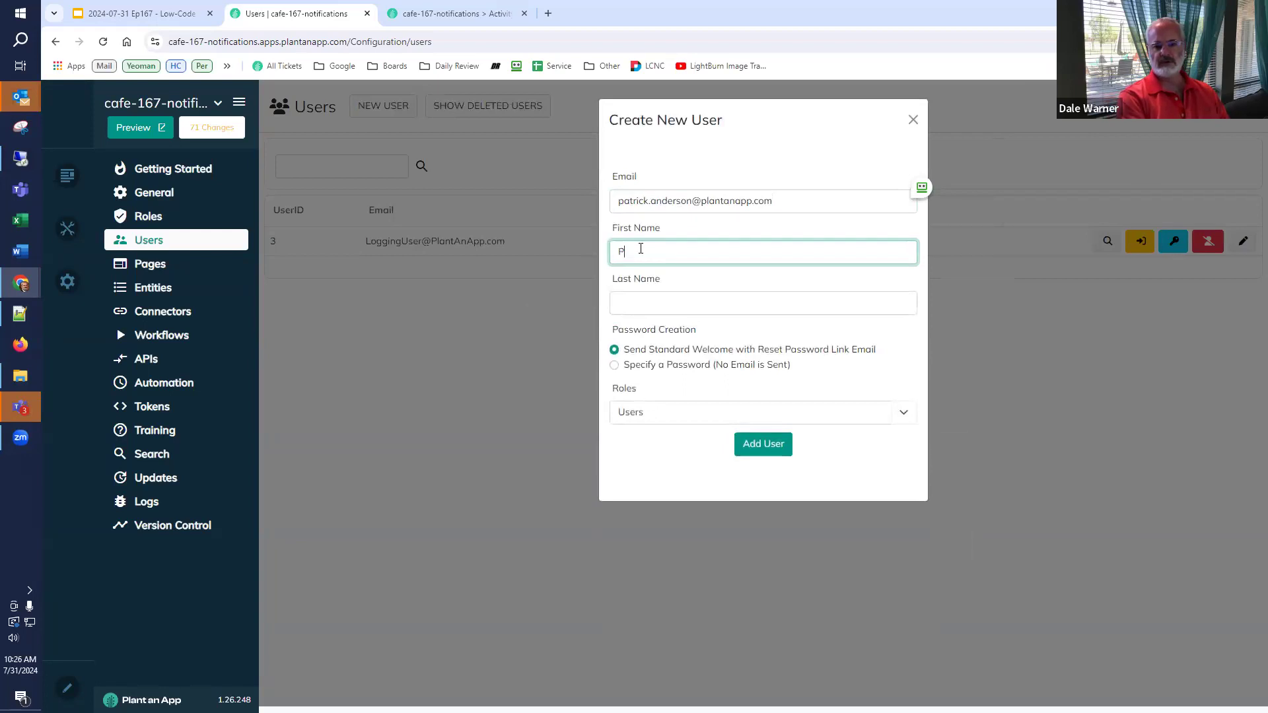
key(Tab)
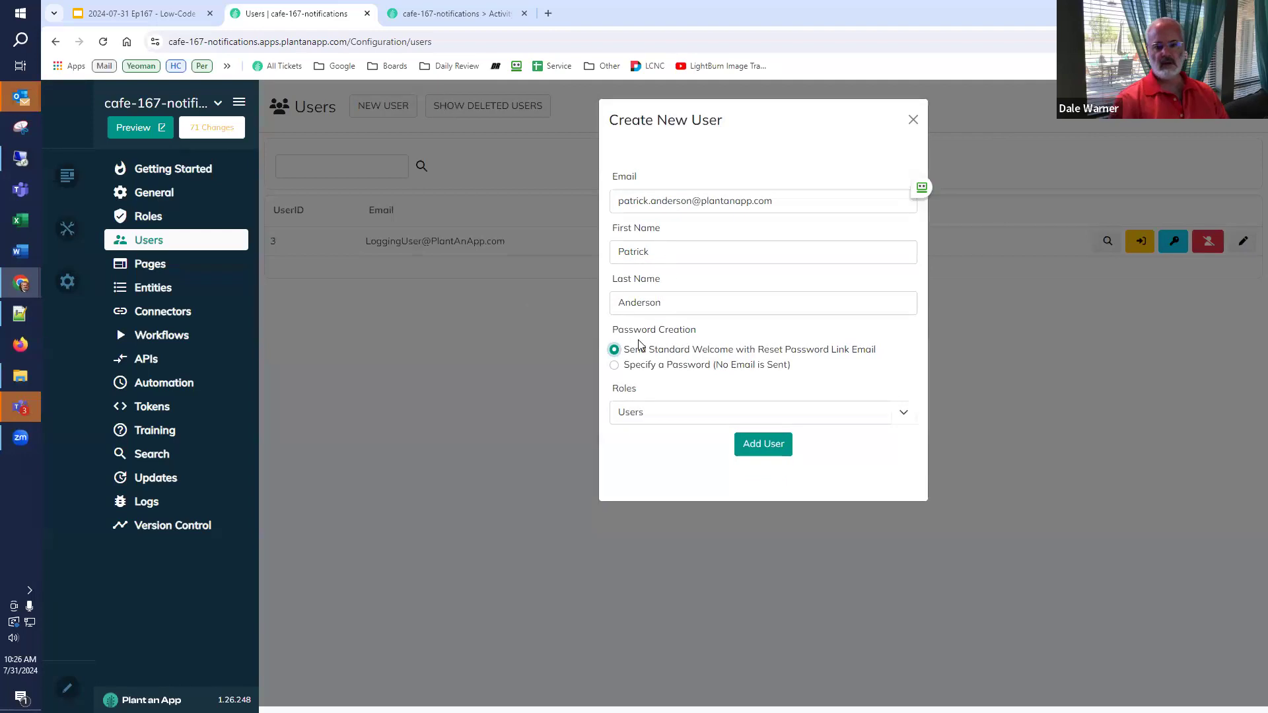
- Set and confirm the password, add the Managers role, create the user, and return to the slide
click(638, 367)
click(644, 411)
key(ctrl+v)
click(637, 455)
key(ctrl+v)
click(634, 515)
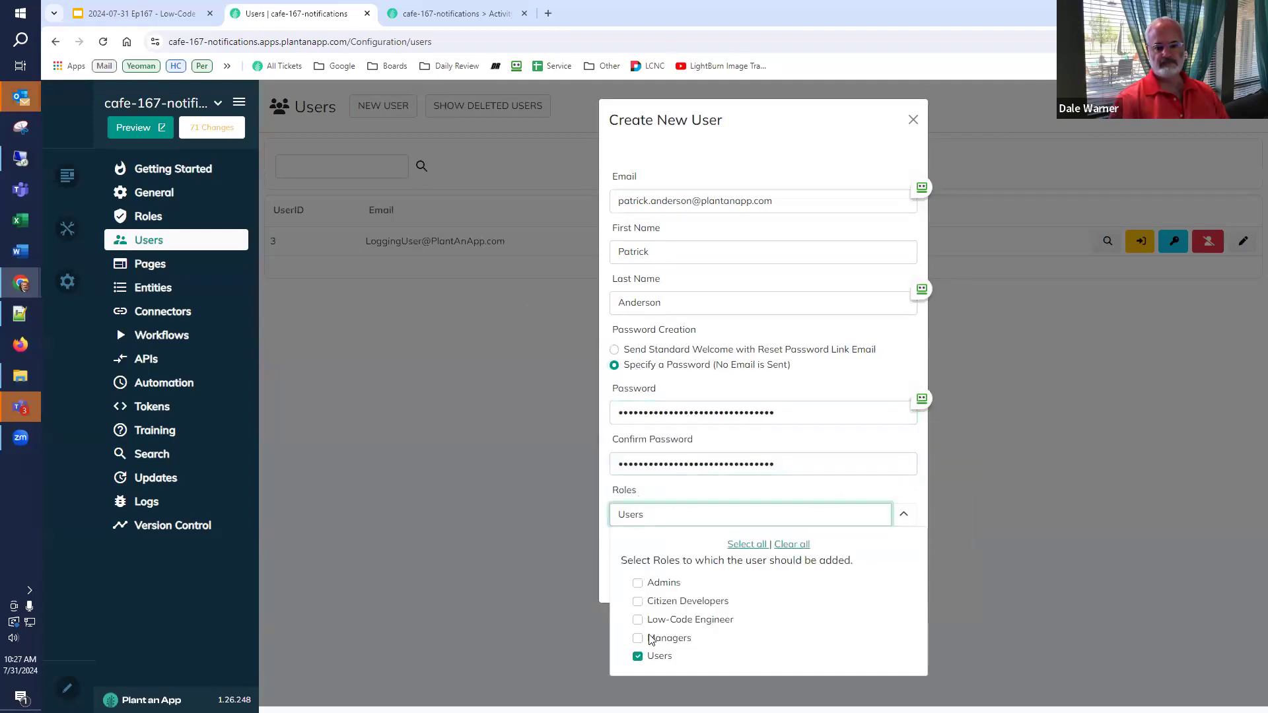
click(638, 638)
click(614, 498)
click(766, 545)
key(ctrl+shift+Tab)
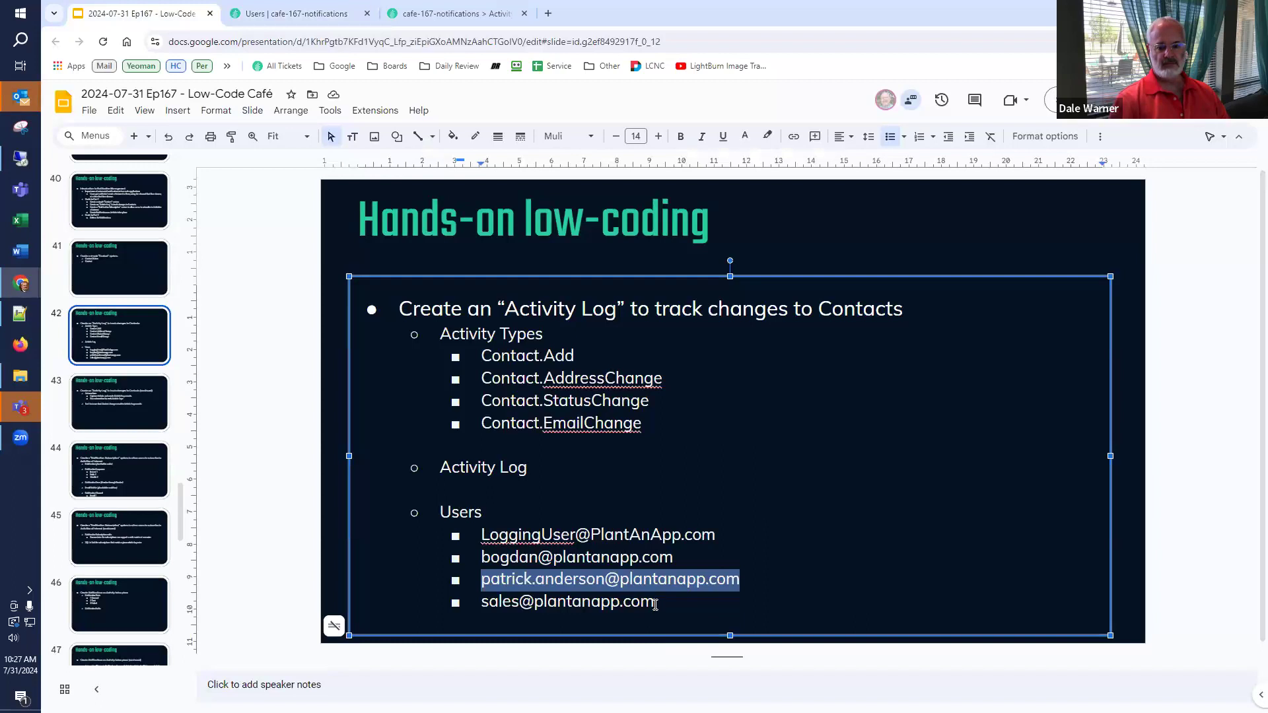
click(663, 606)
- Start a new user with the copied sales e-mail address, first name Sale, last name Department
triple_click(696, 614)
key(ctrl+c)
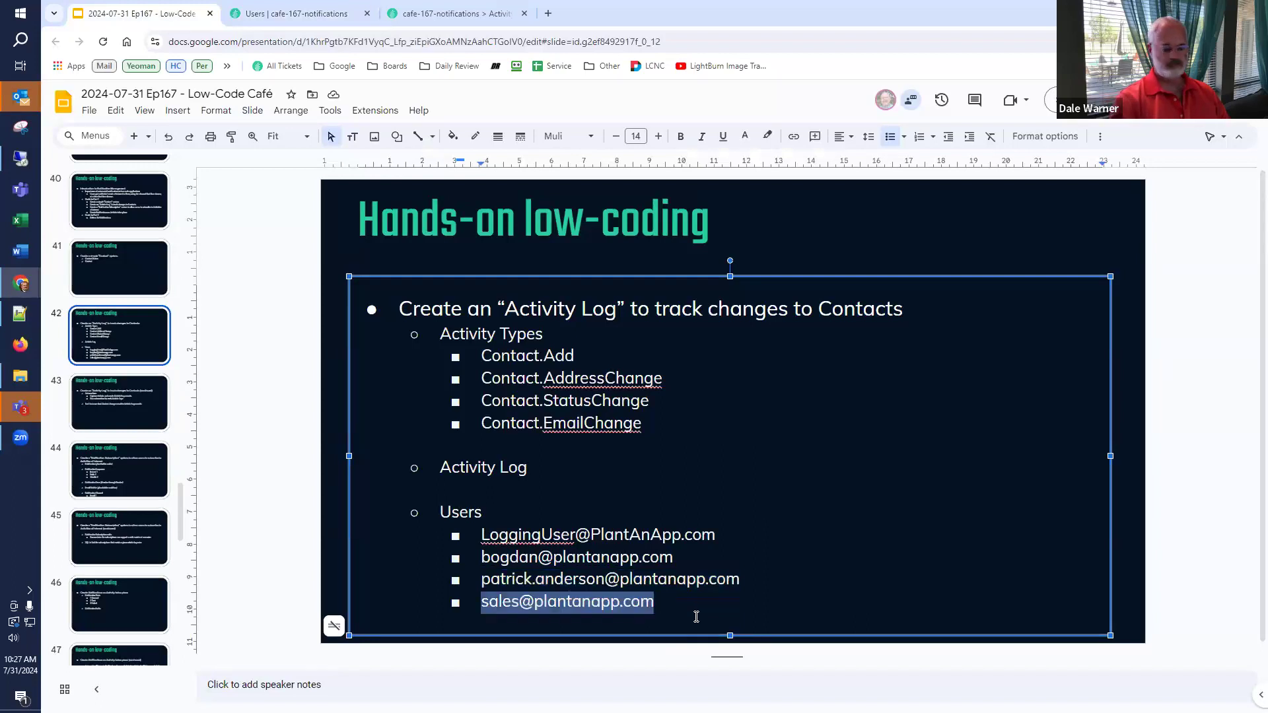
click(296, 14)
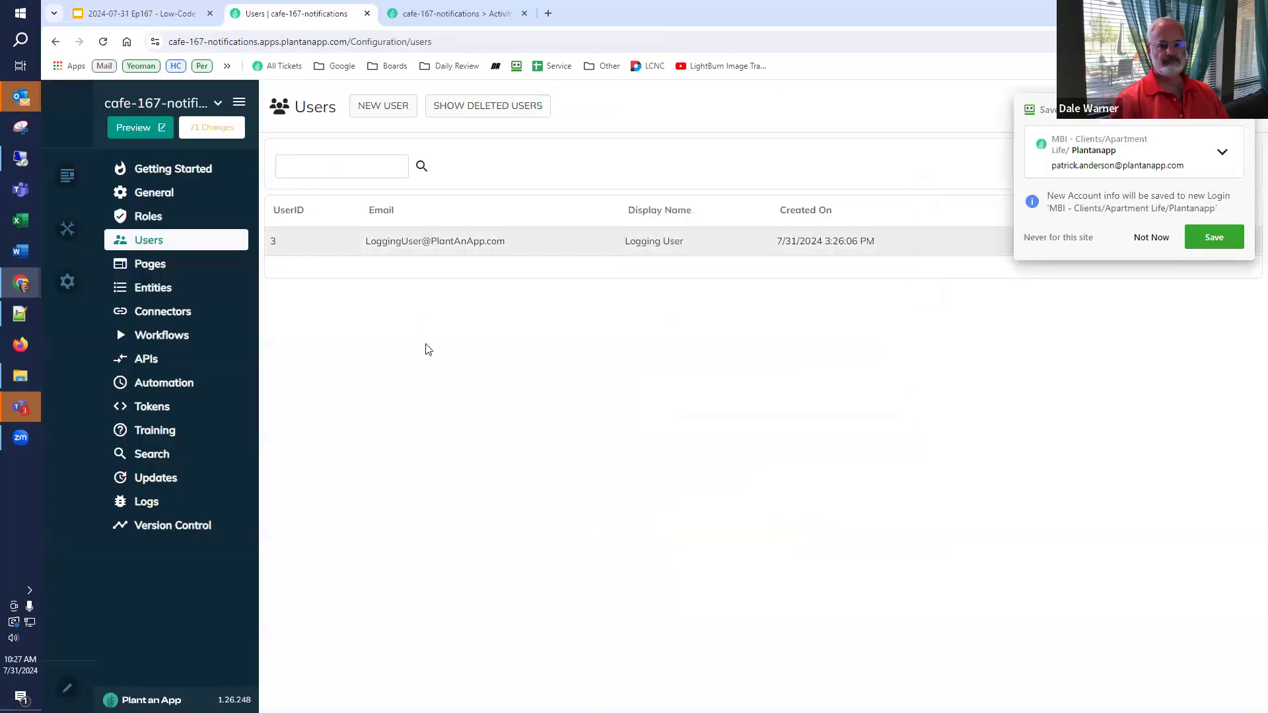
click(390, 106)
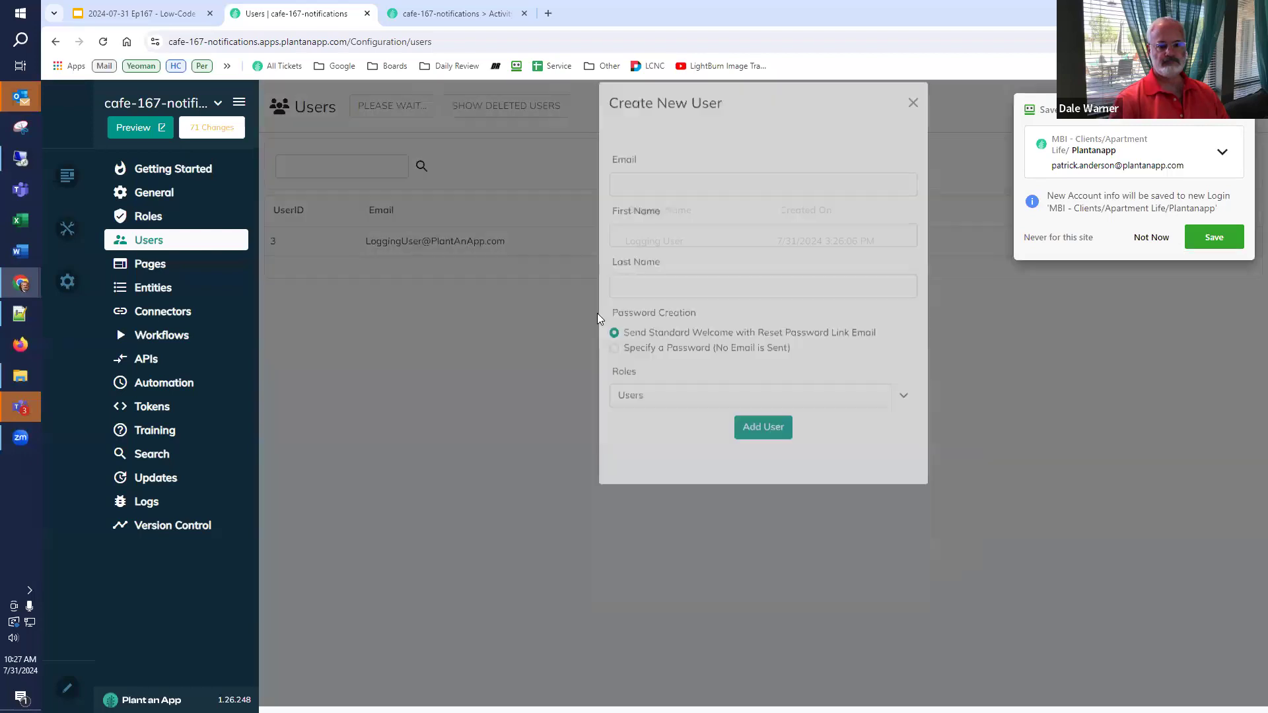
click(747, 202)
key(ctrl+v)
key(Tab)
text(Sale)
key(Tab)
text(Depart)
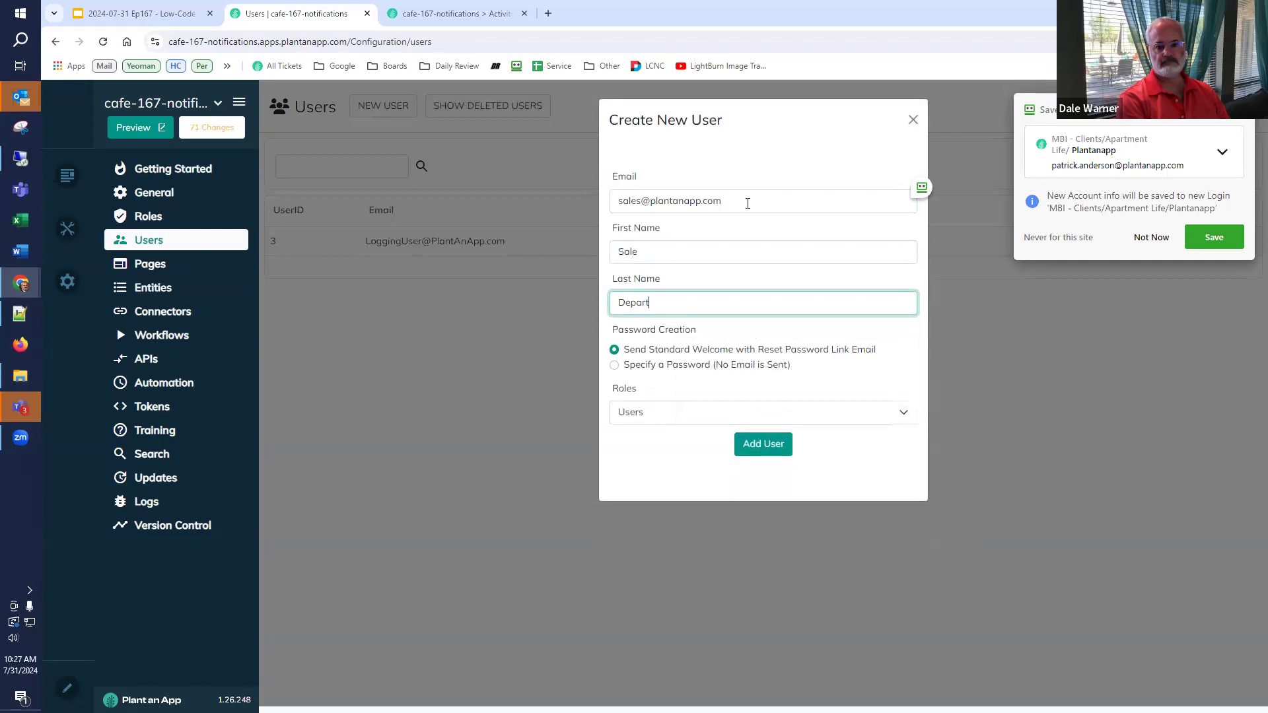
text(ment)
key(Tab)
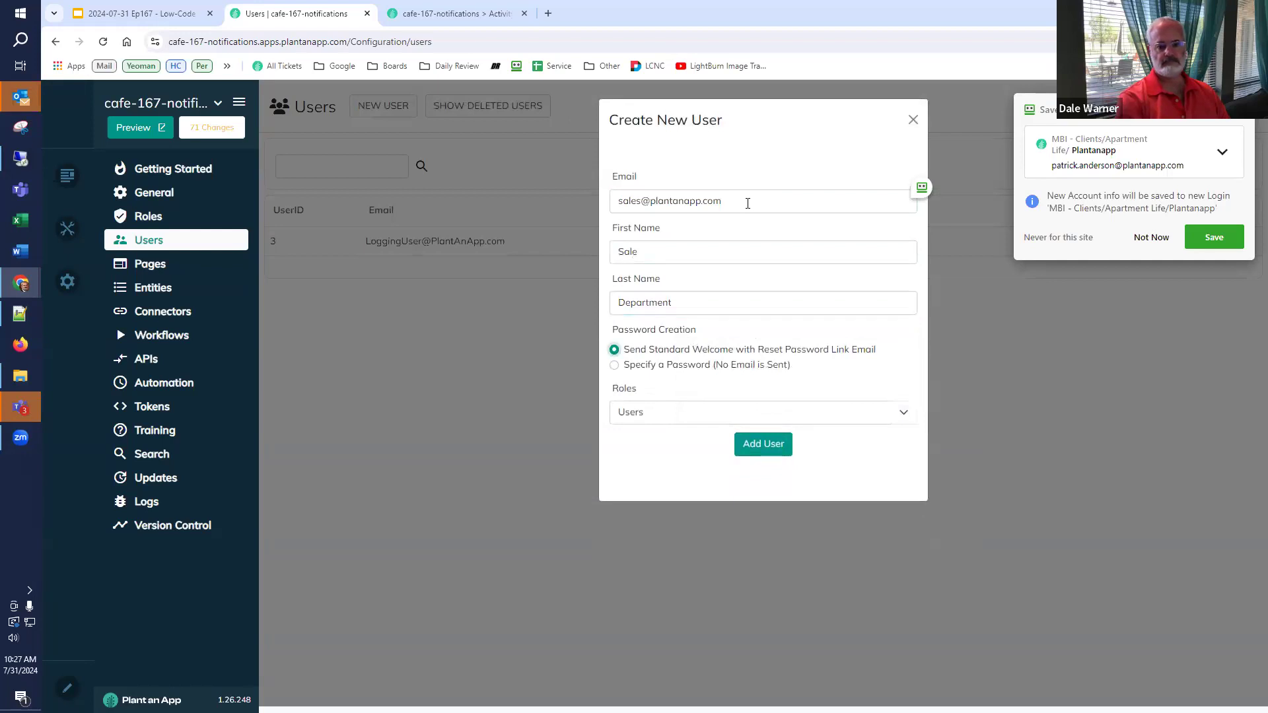
- Set the user's password, add the Managers role, create the account, and reload the users list
click(618, 366)
click(653, 410)
key(ctrl+v)
click(634, 466)
key(ctrl+v)
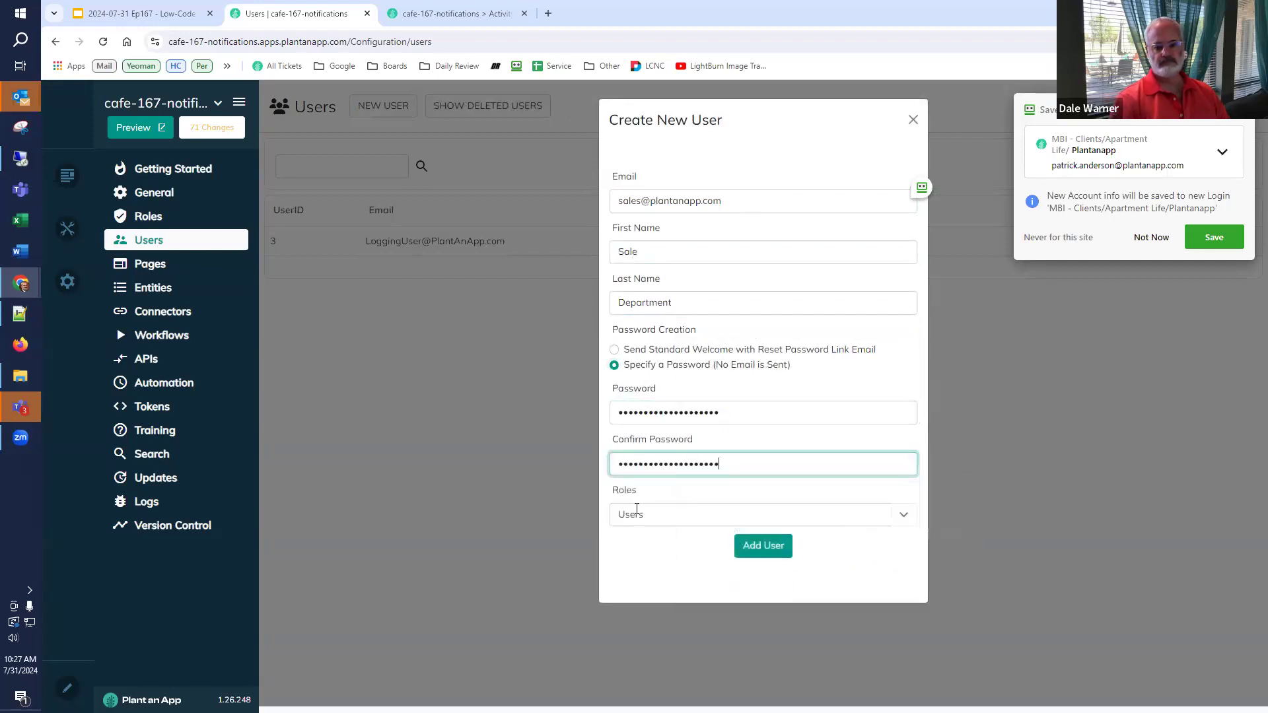
click(637, 514)
click(638, 638)
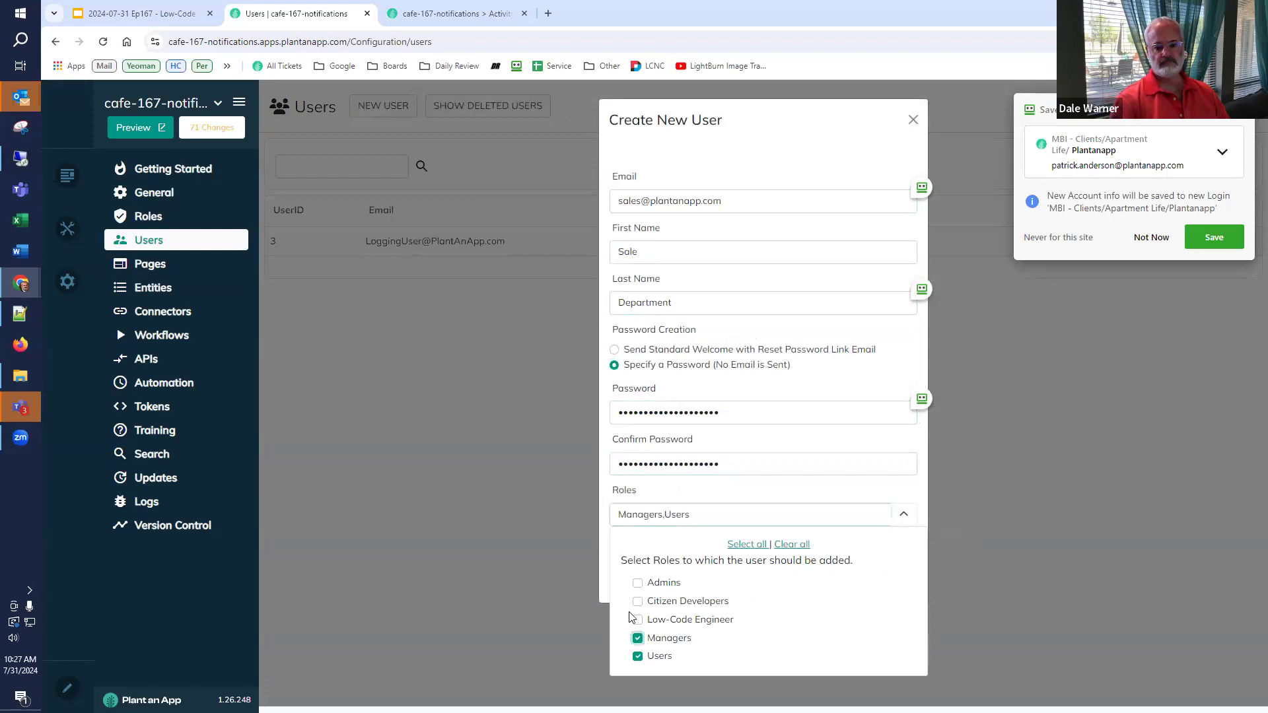
click(762, 546)
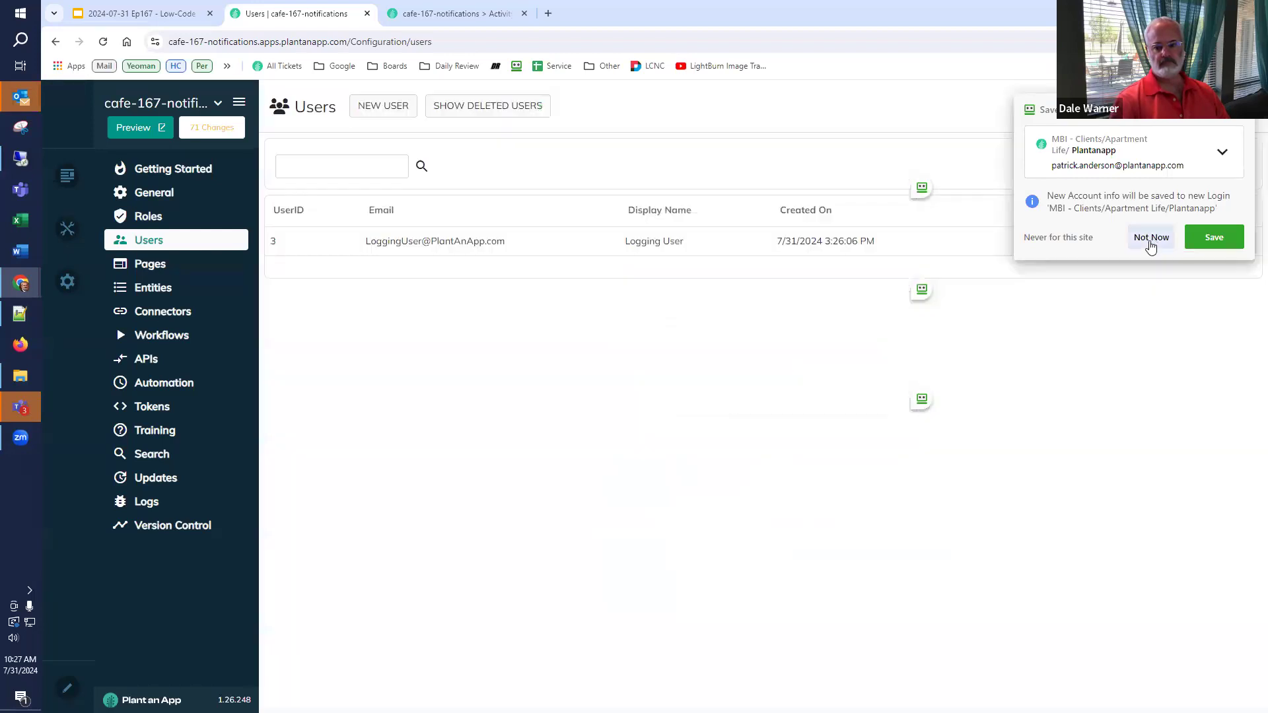
click(1152, 239)
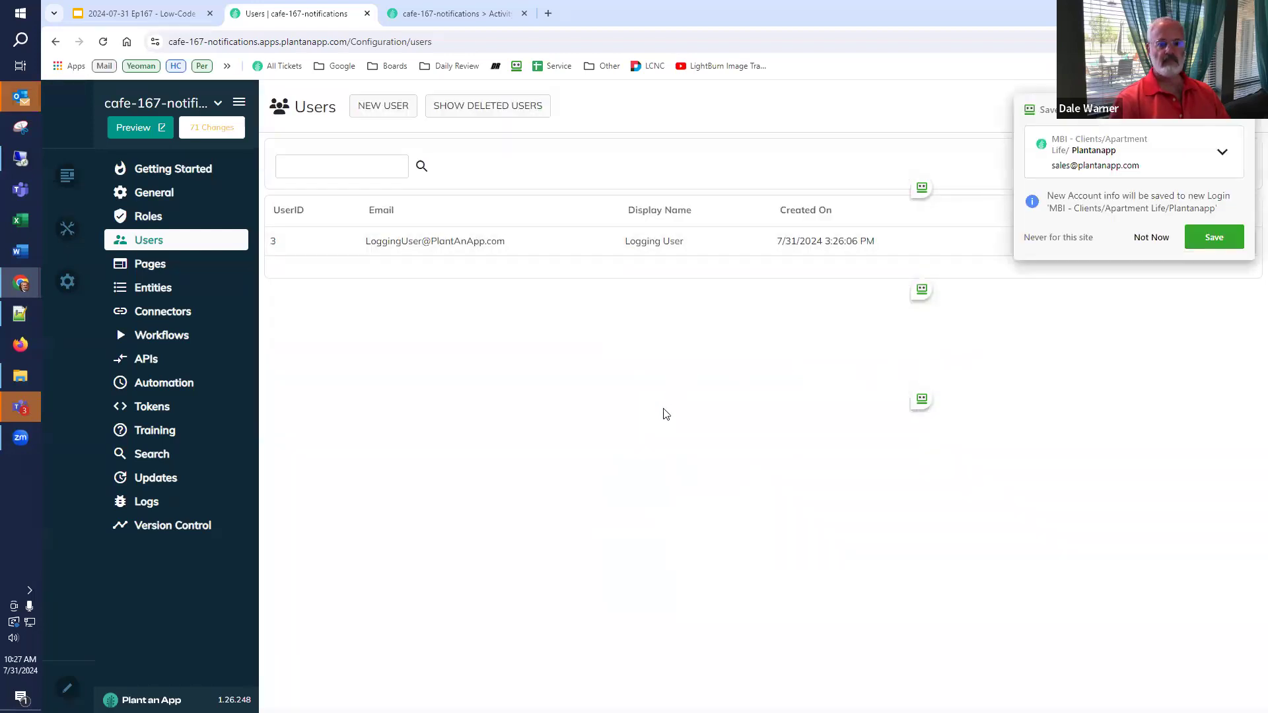
key(F5)
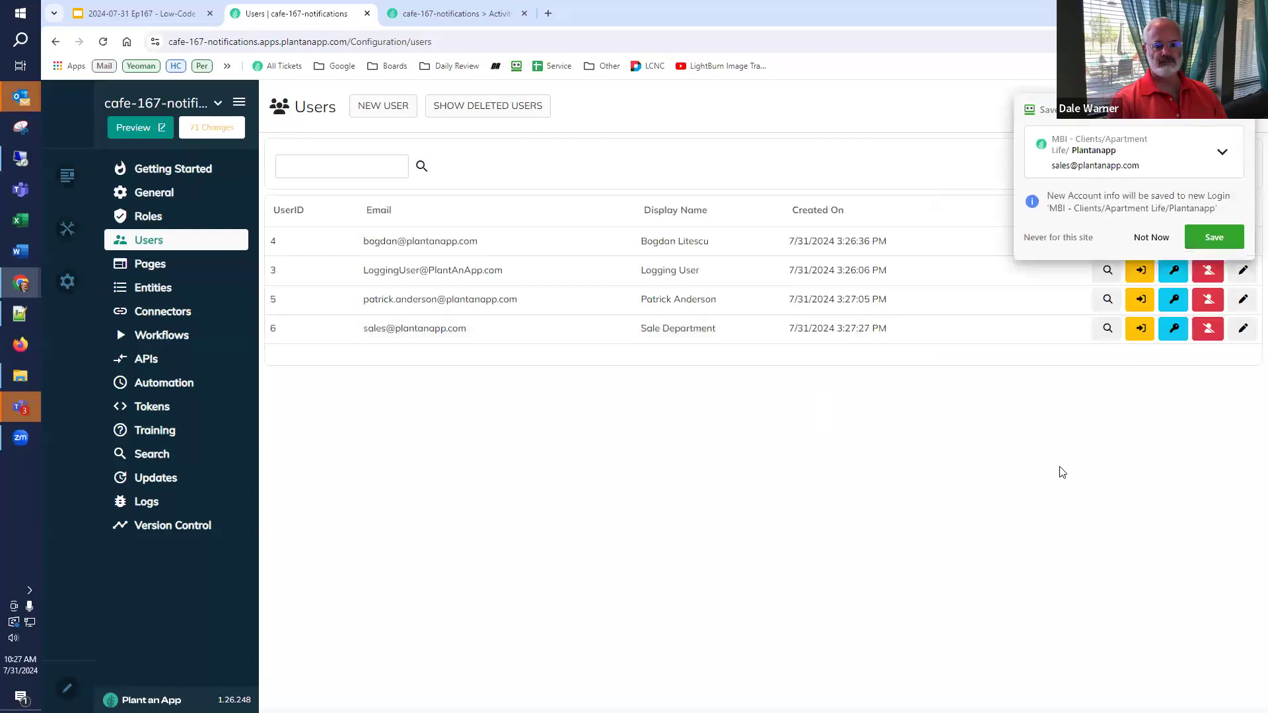
click(1152, 238)
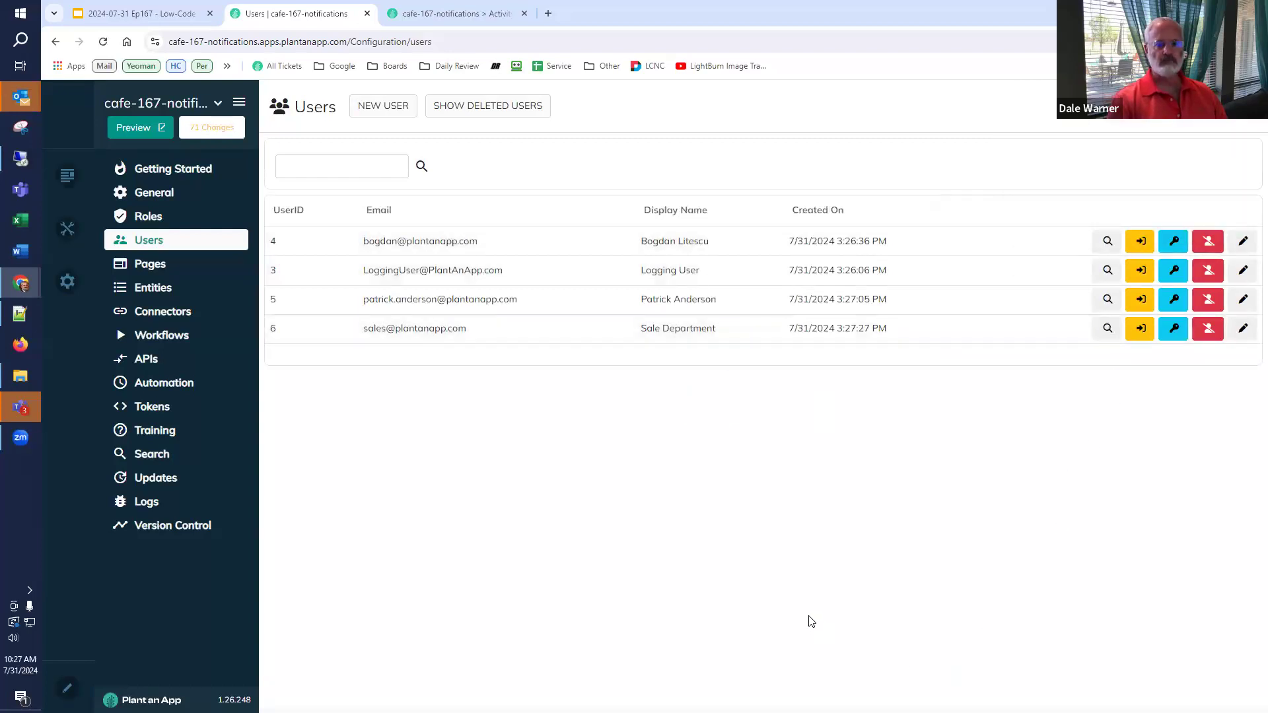
- View slide 43 on per-activity-type automations, then return to the app's Automation jobs page
click(168, 14)
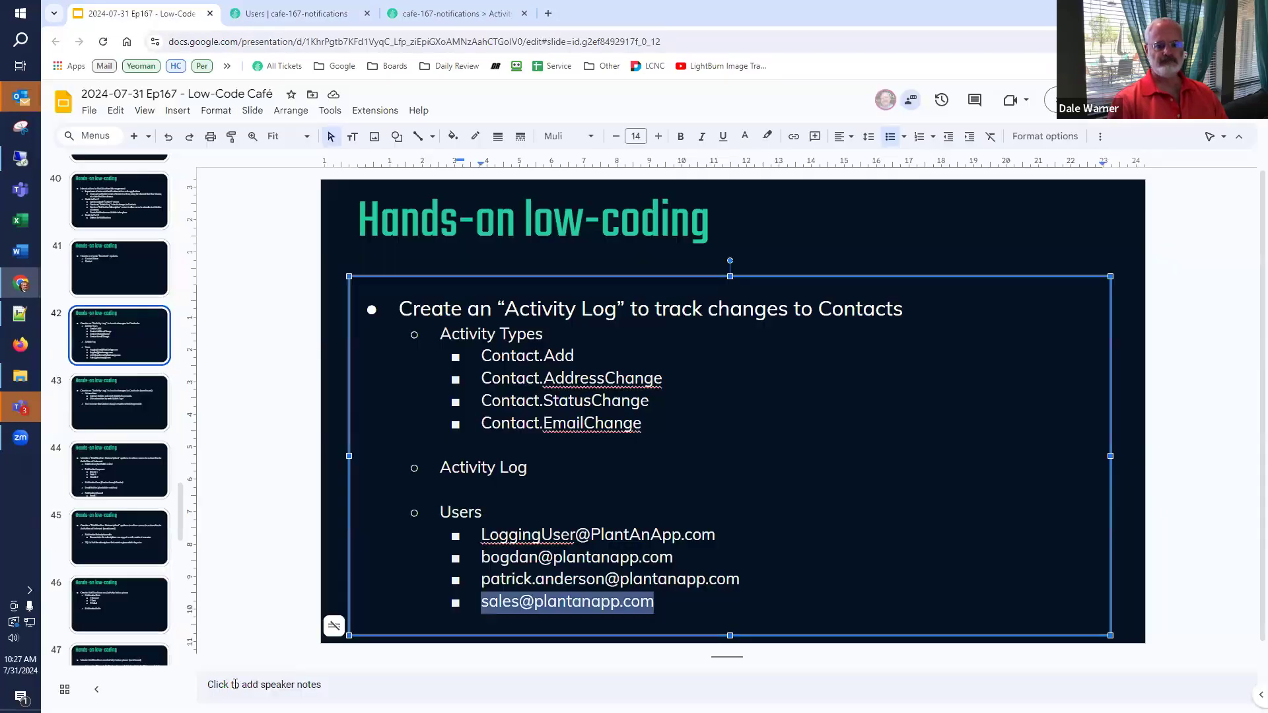
click(66, 402)
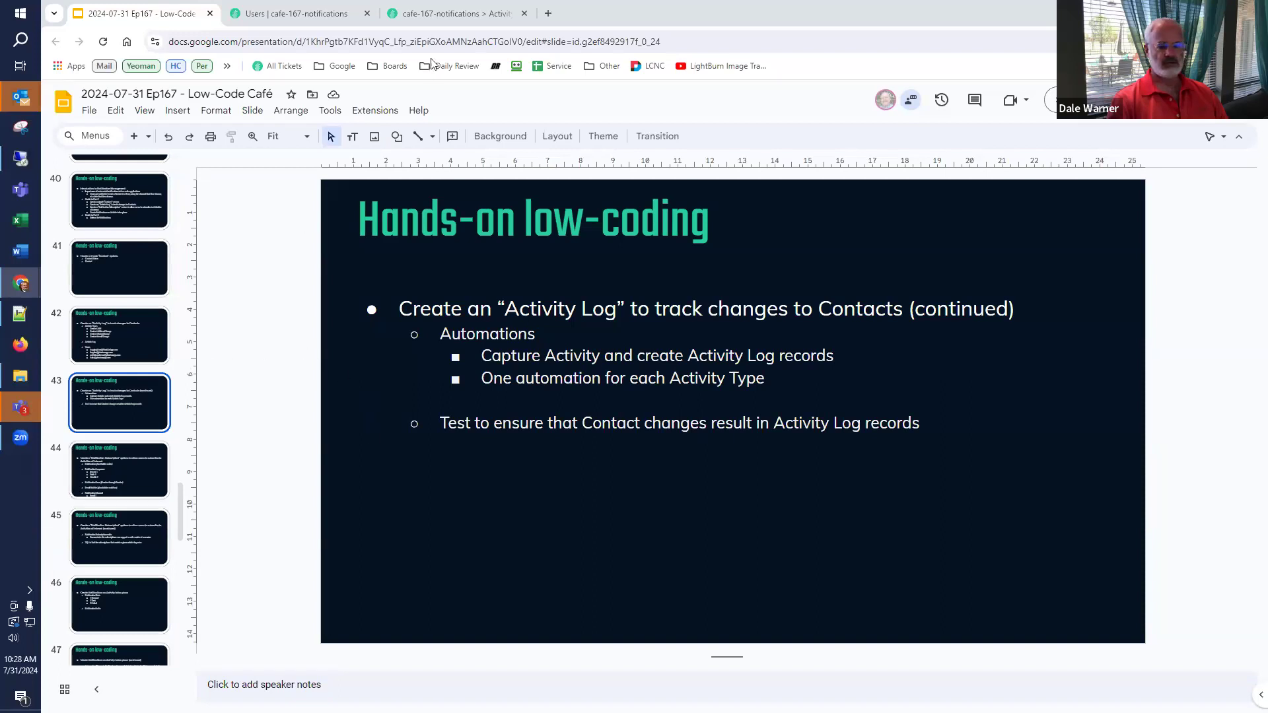
click(311, 13)
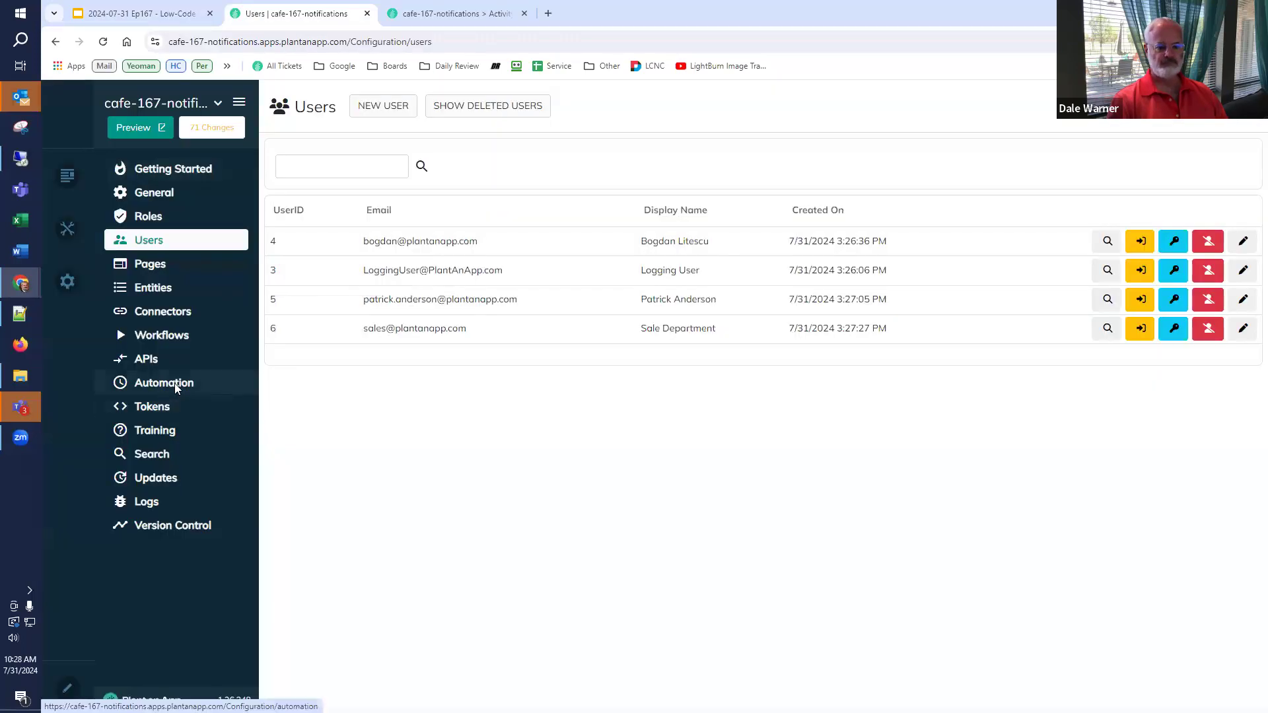
click(174, 383)
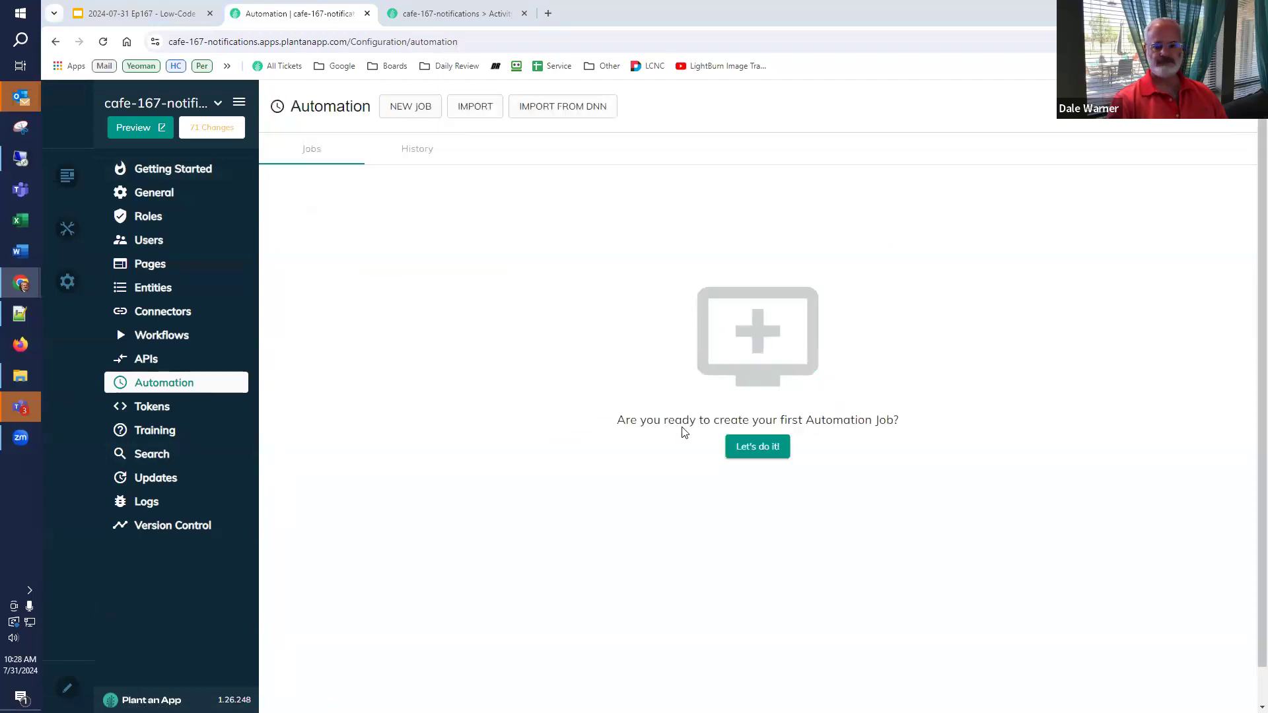
- Create a new automation job and name it Contact.Add
click(749, 455)
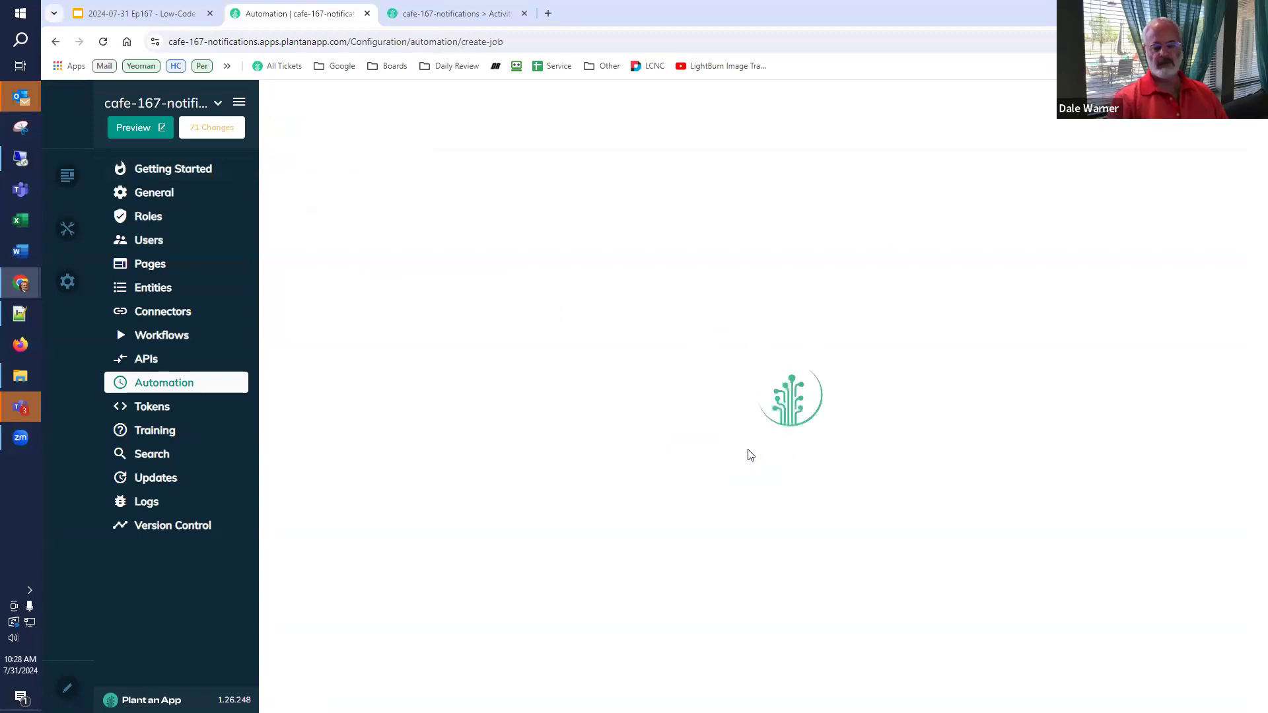
click(747, 471)
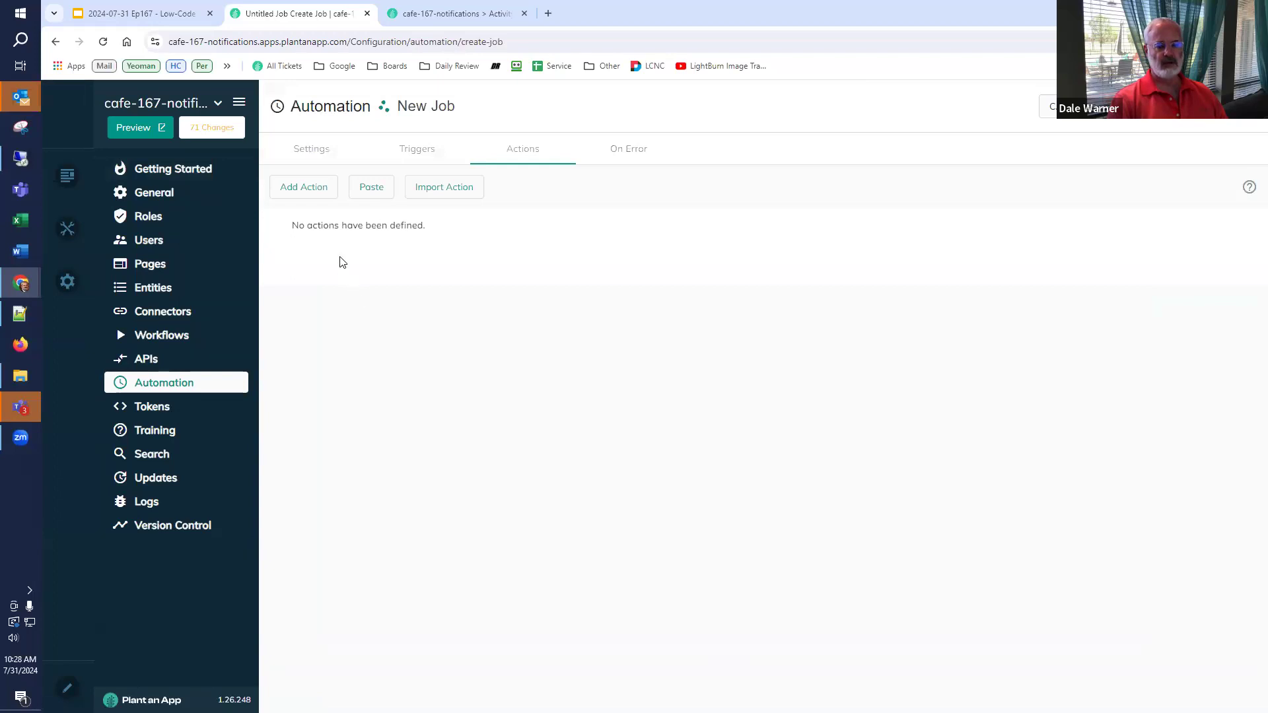
click(321, 150)
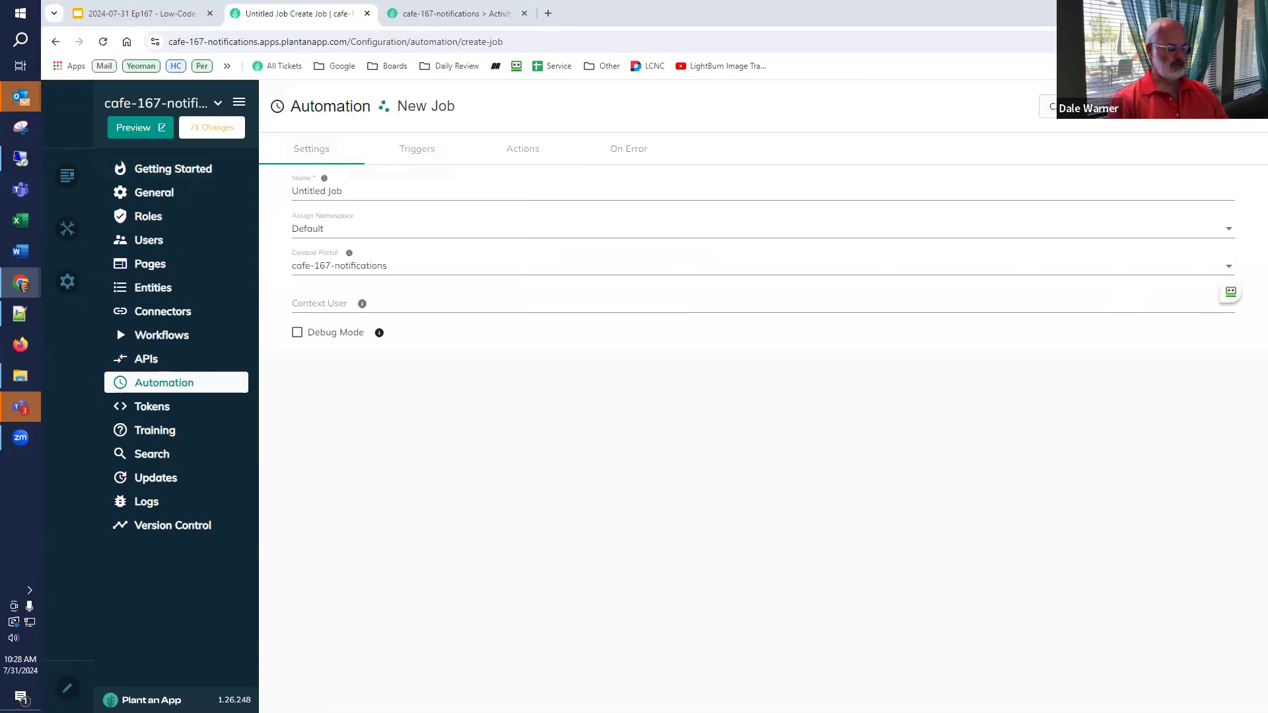
drag(345, 191, 286, 193)
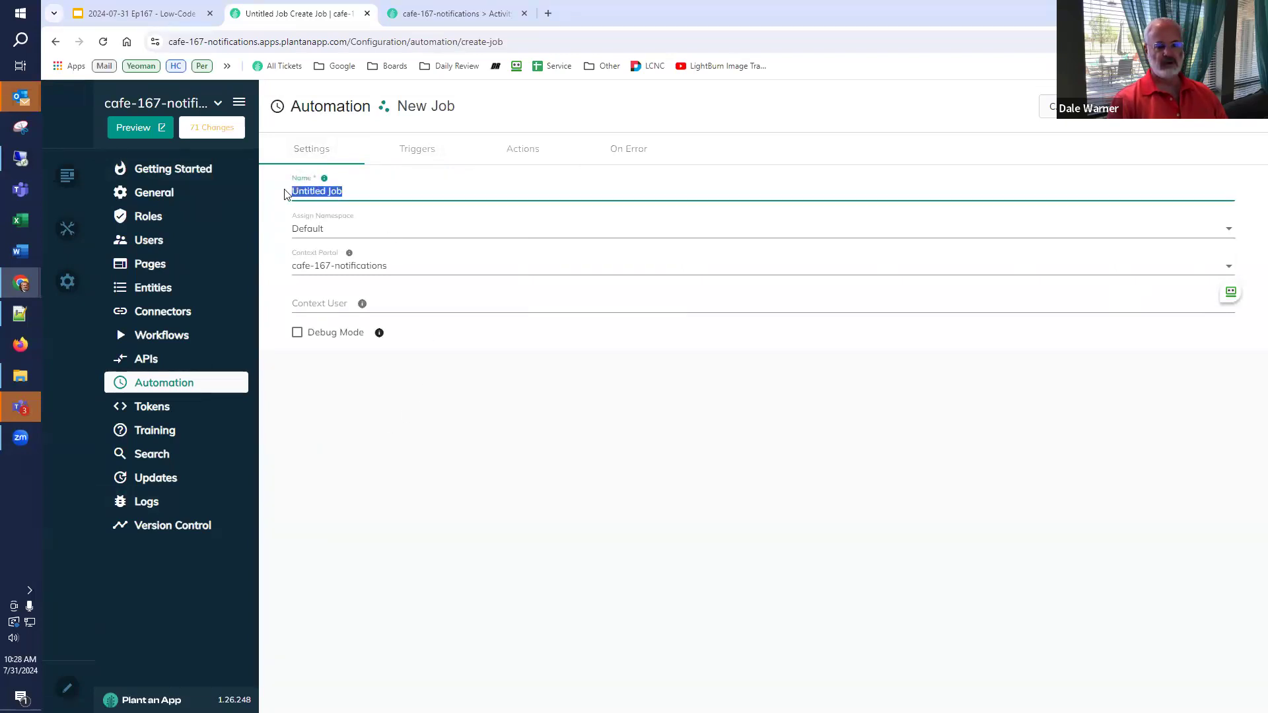
text(Contact.Add)
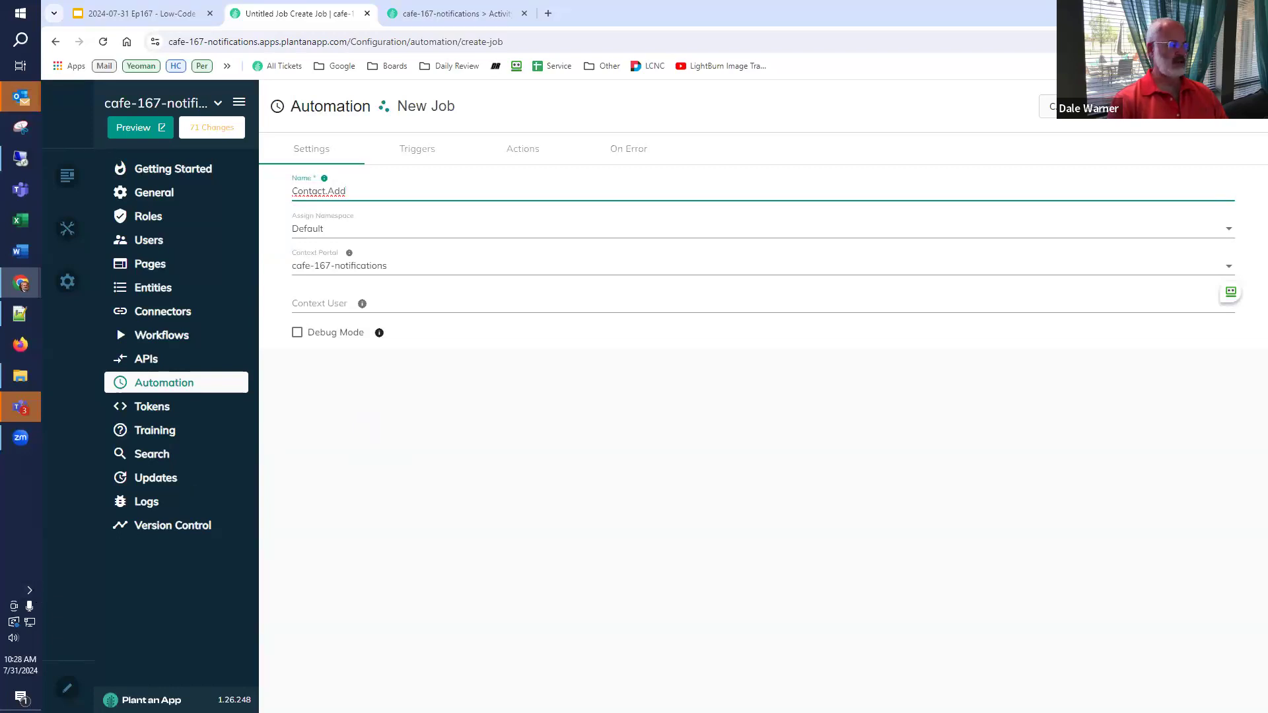
click(1153, 106)
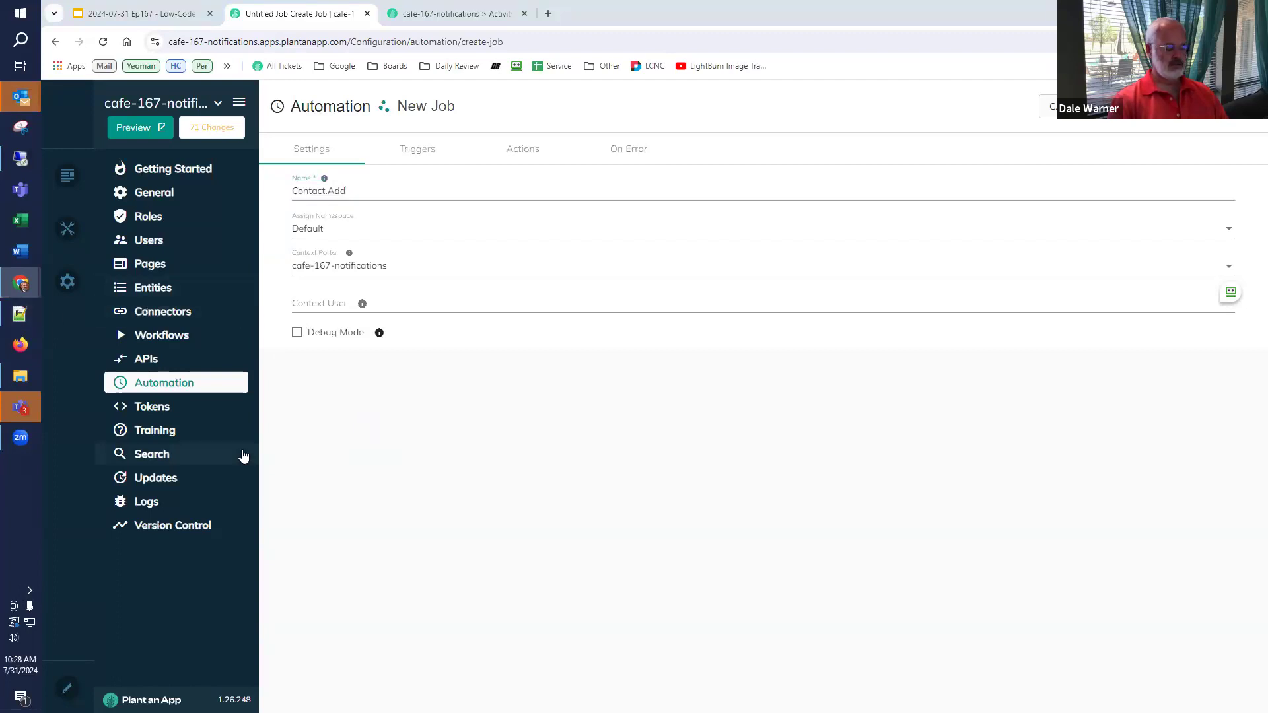
- Set the logging account's e-mail as the Contact.Add job's context user
click(335, 304)
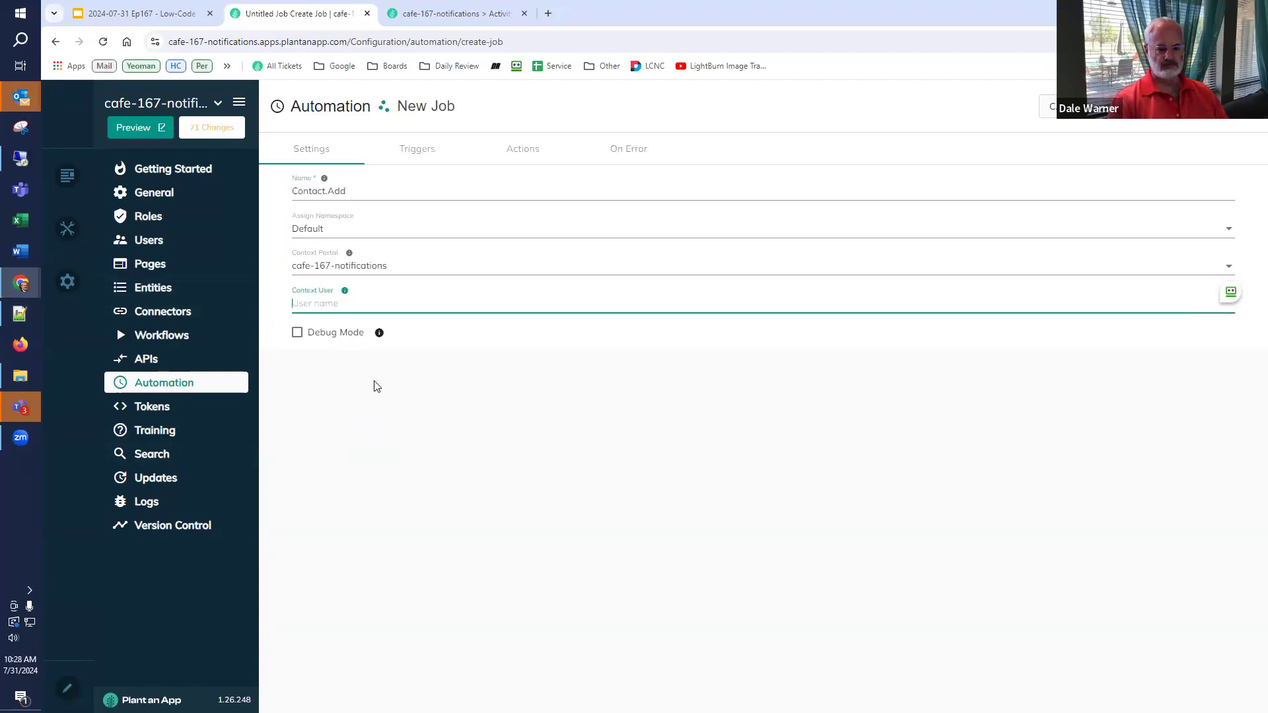
key(ctrl+v)
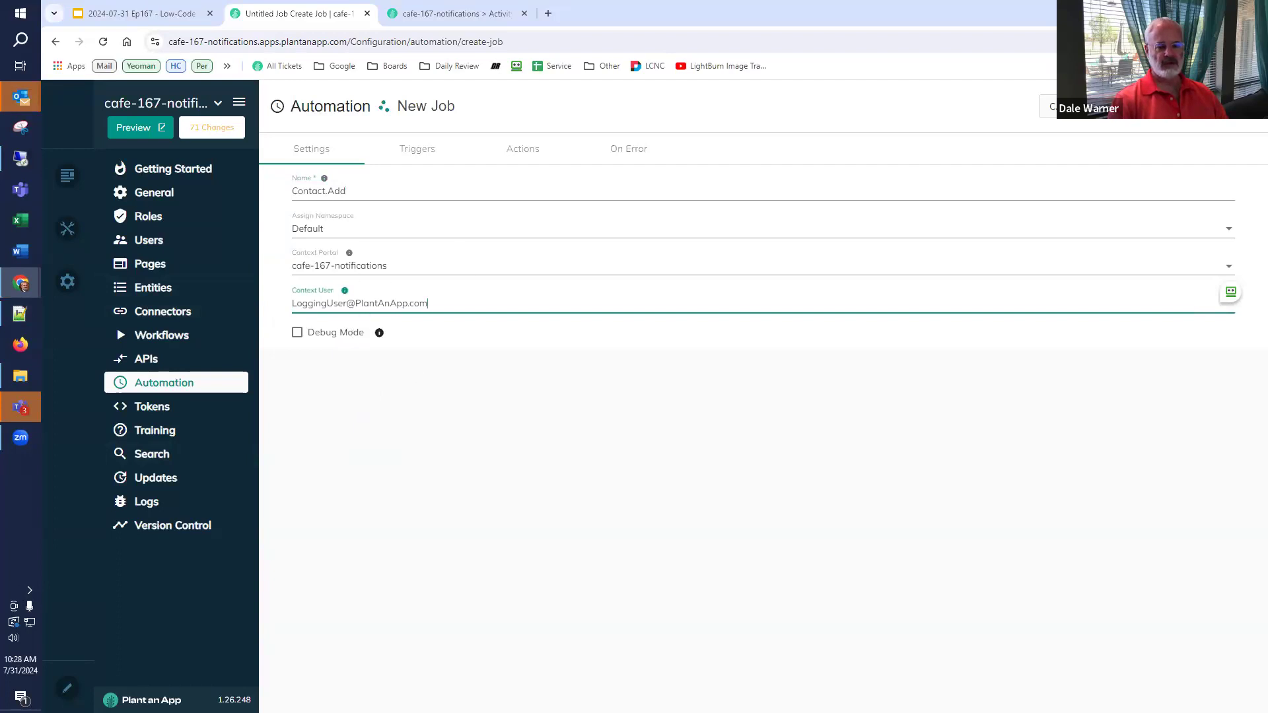
click(400, 156)
click(305, 190)
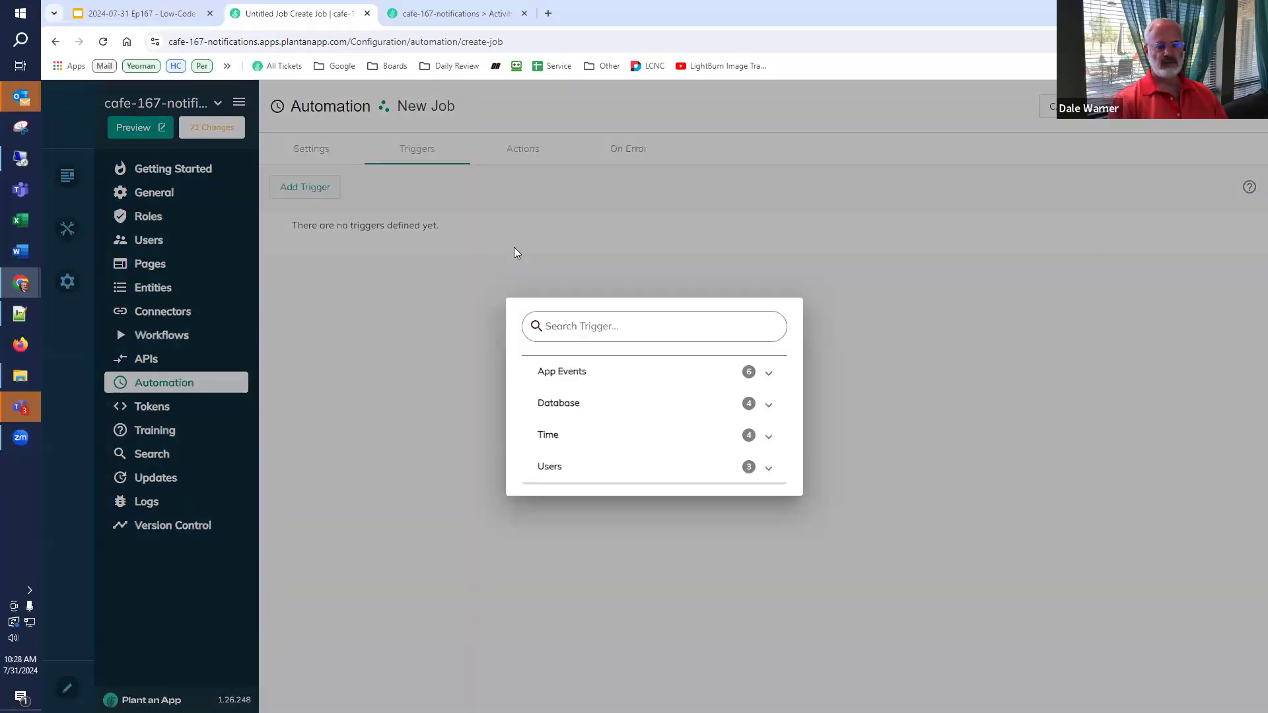
- Add an On Database Insert trigger that watches the app.Contact table
click(587, 406)
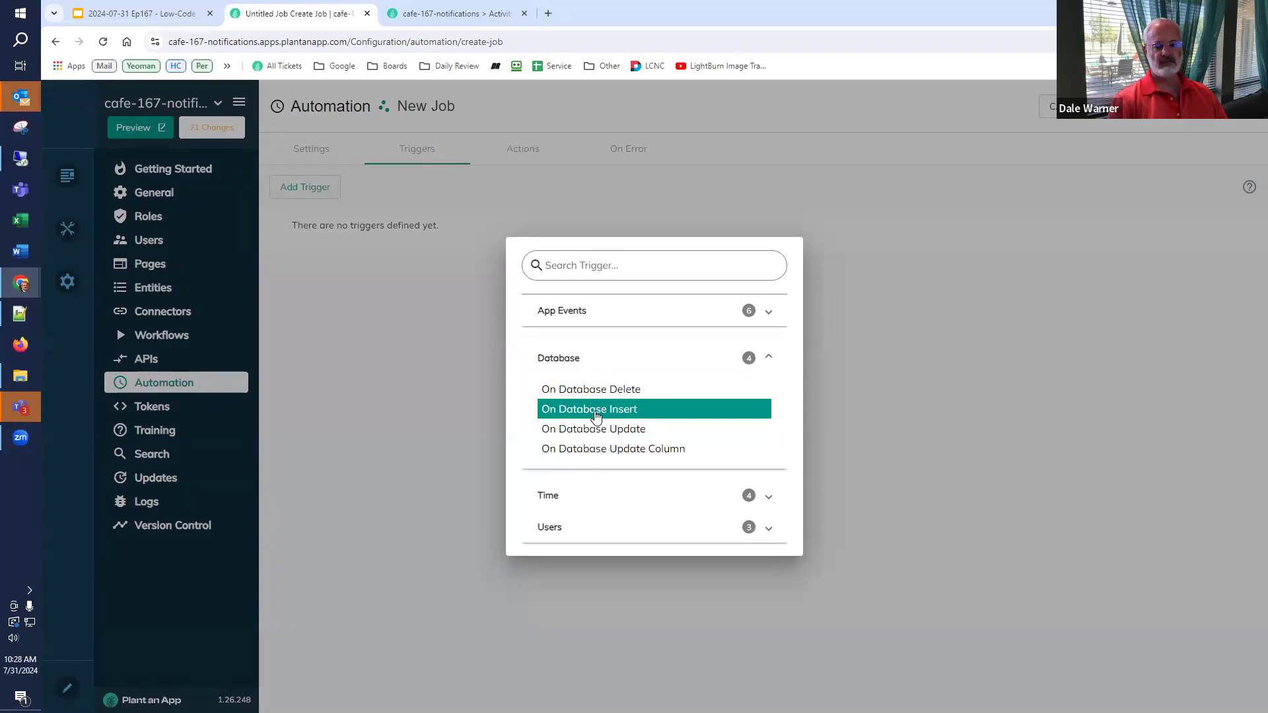
click(596, 410)
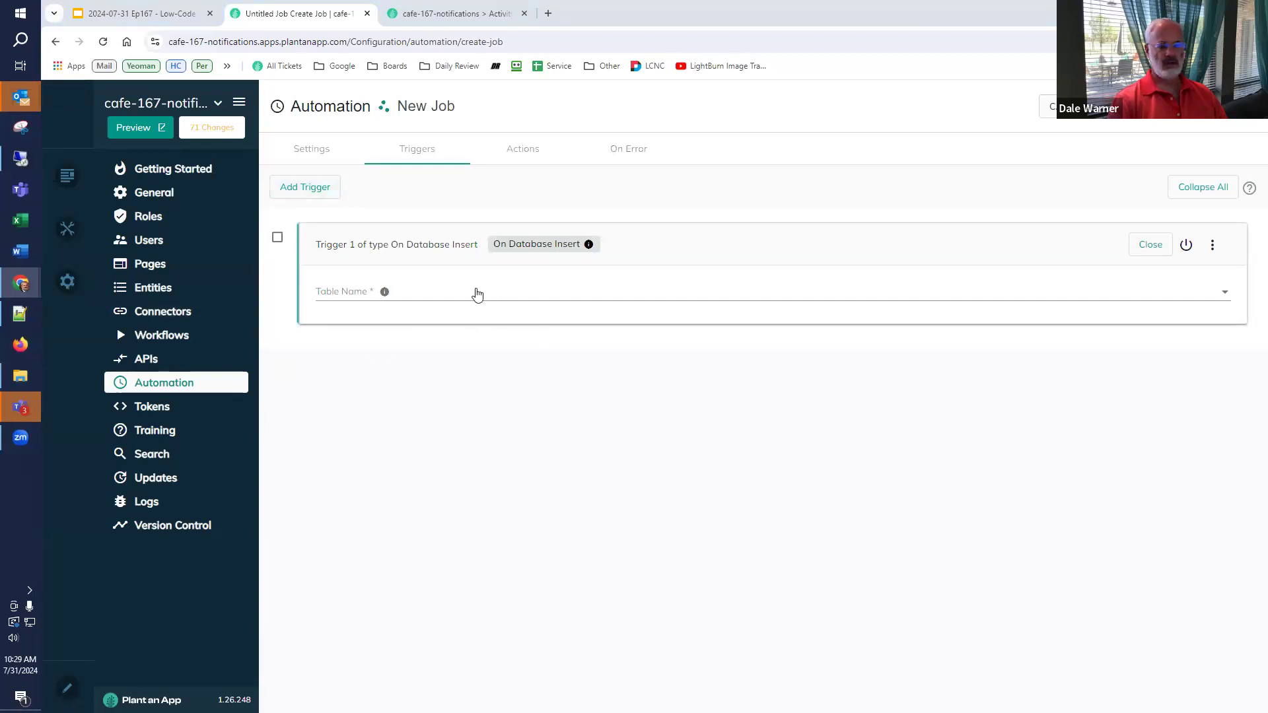
click(450, 296)
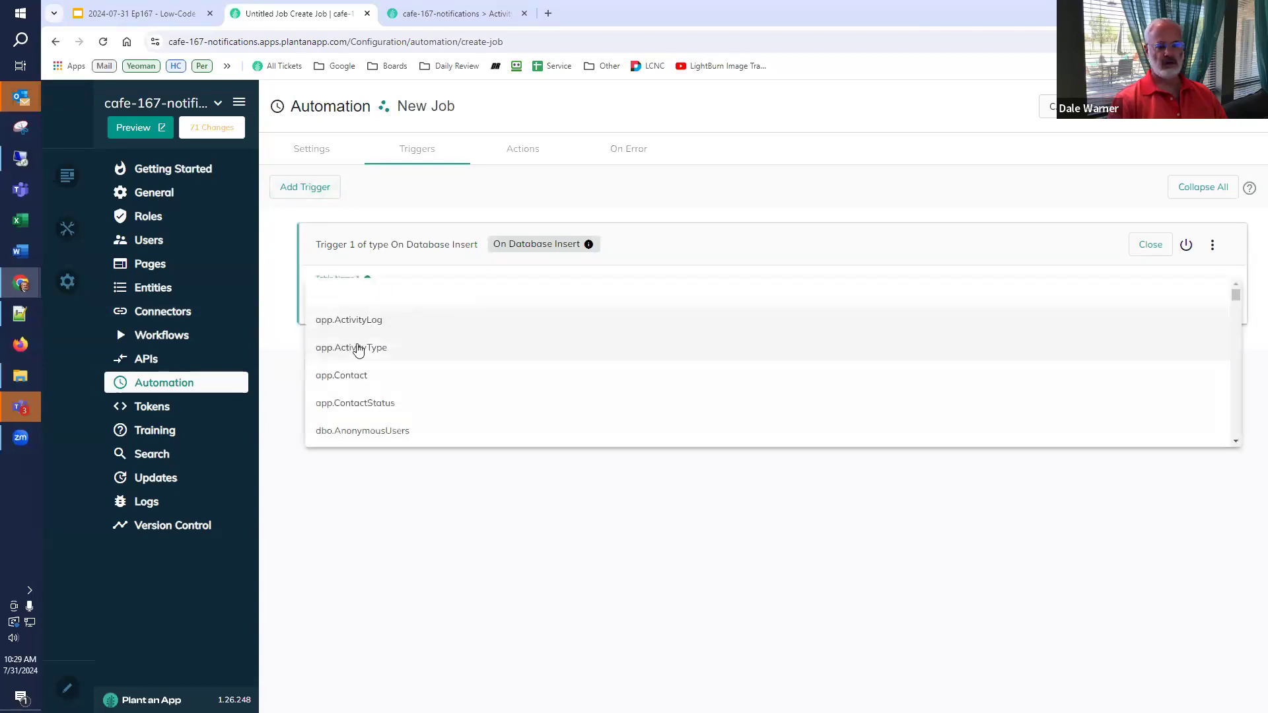
click(362, 378)
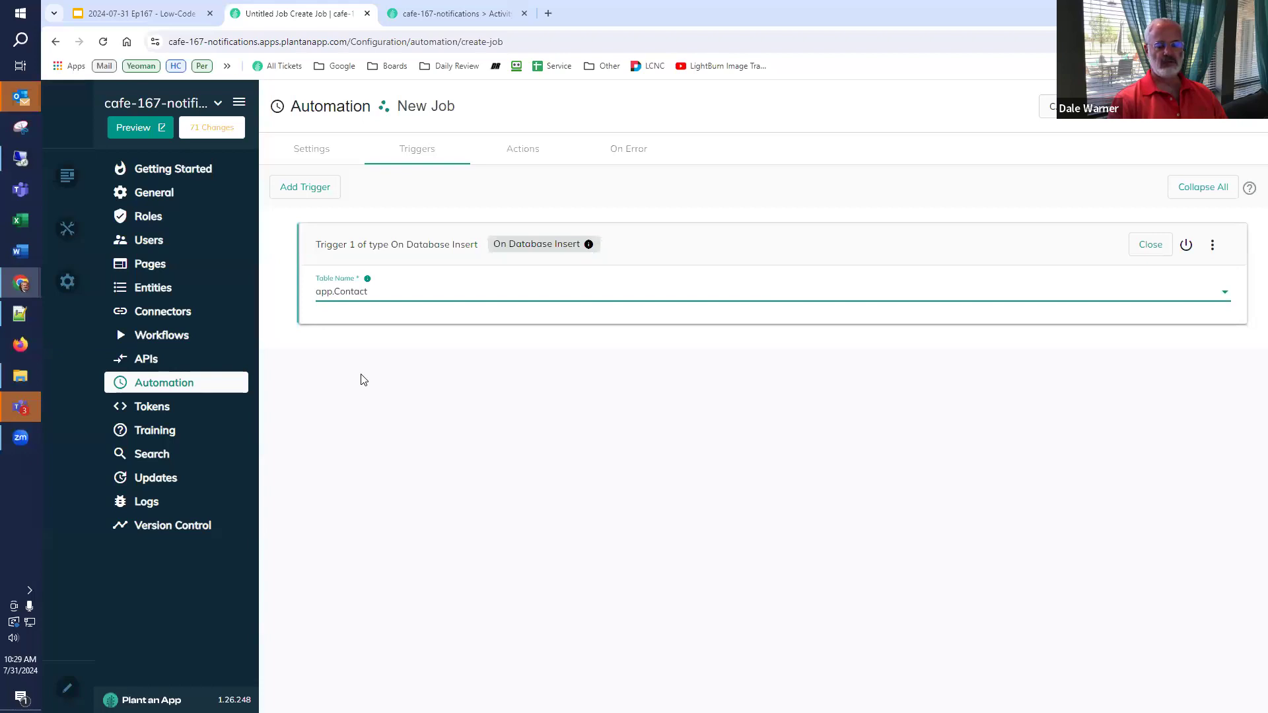
click(516, 158)
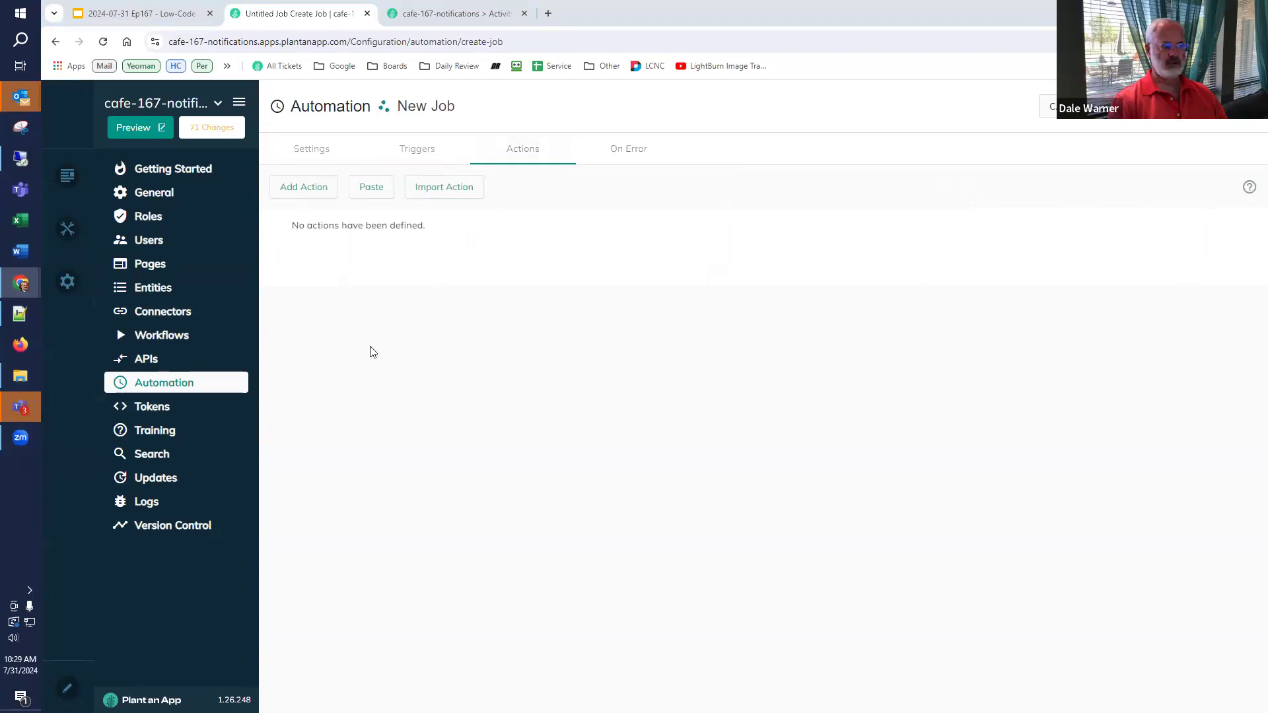
- Add a Create New Activity Log action and check the trigger help for [ColumnName] token syntax
click(315, 191)
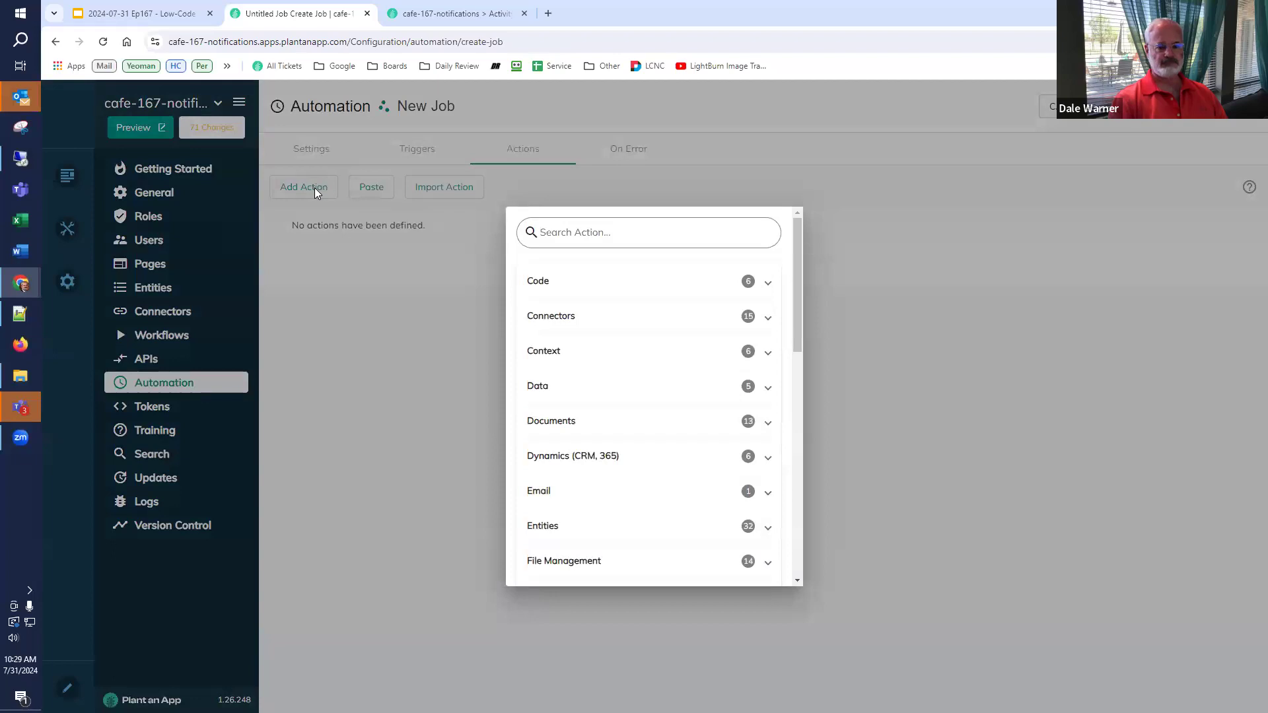
text(new act)
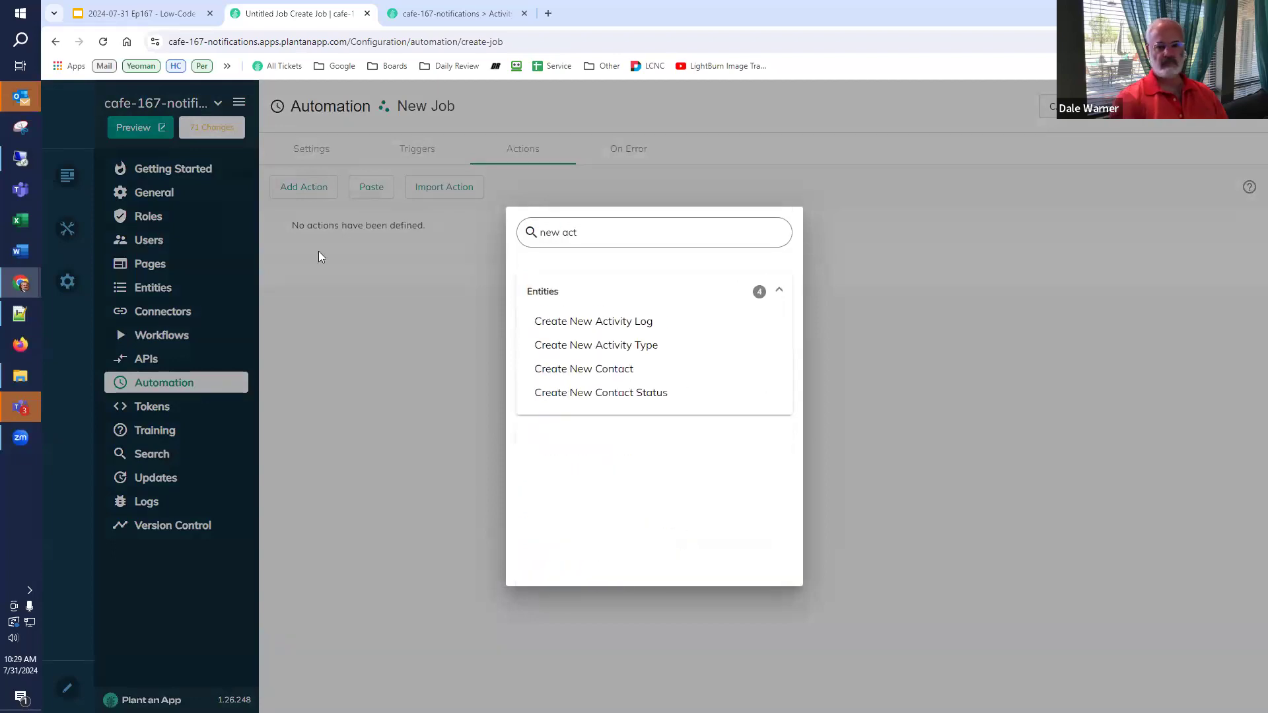
click(546, 322)
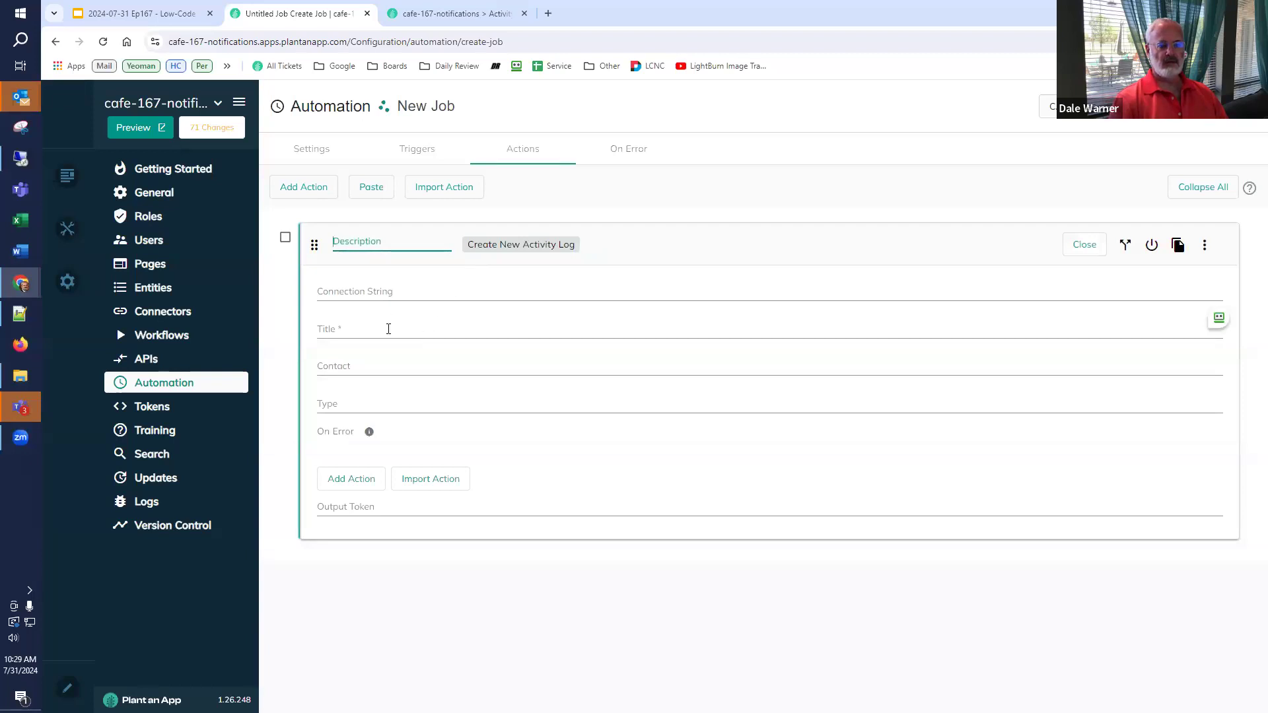
click(354, 334)
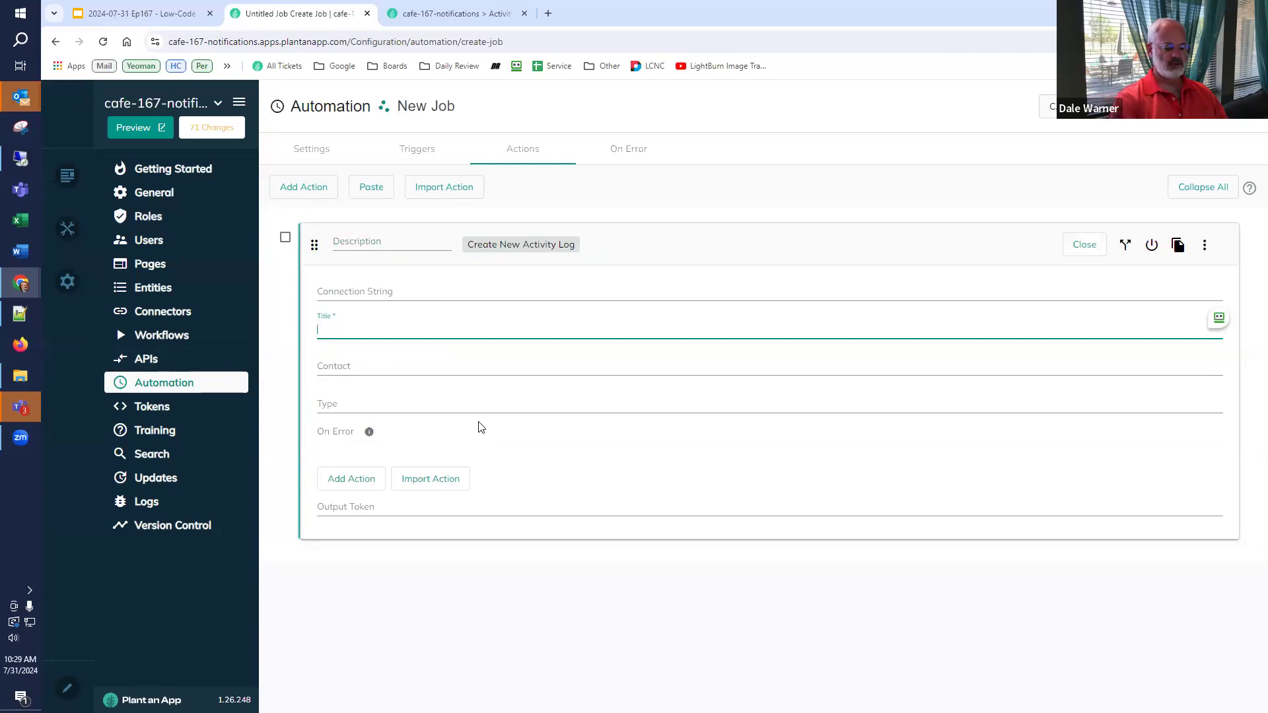
click(410, 155)
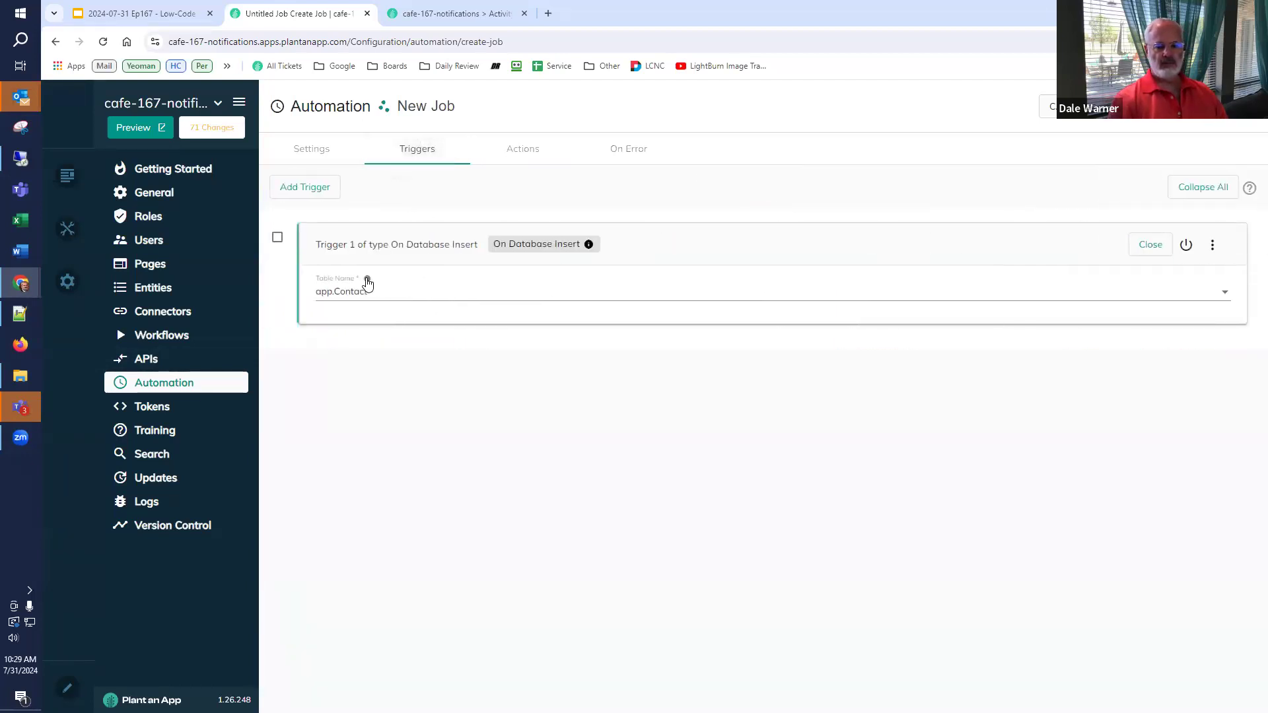
mouse_move(368, 281)
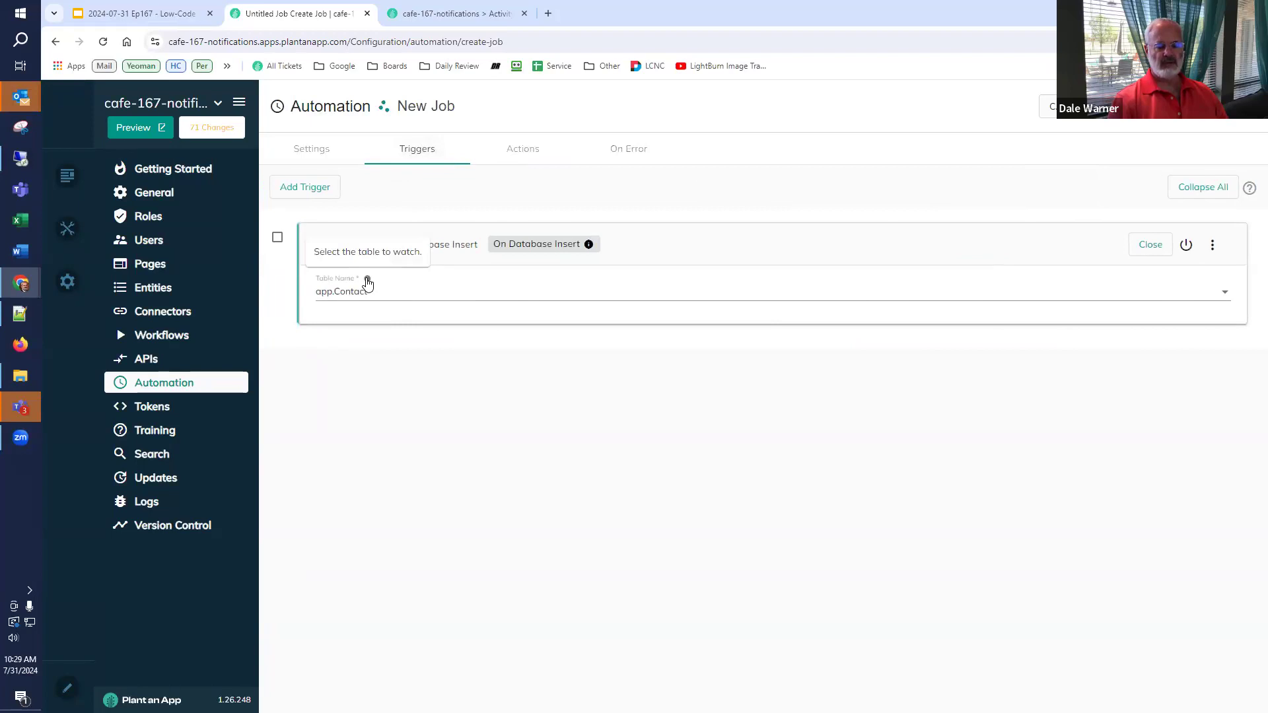
mouse_move(589, 249)
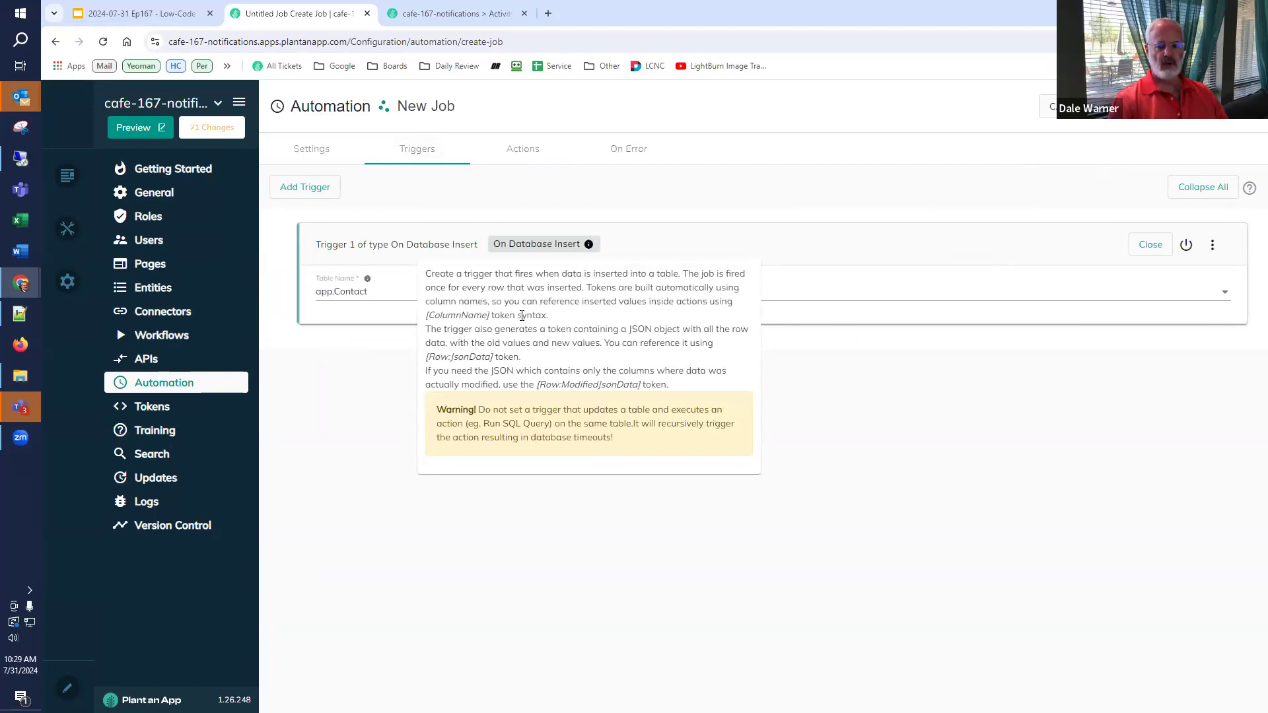
drag(490, 315, 430, 315)
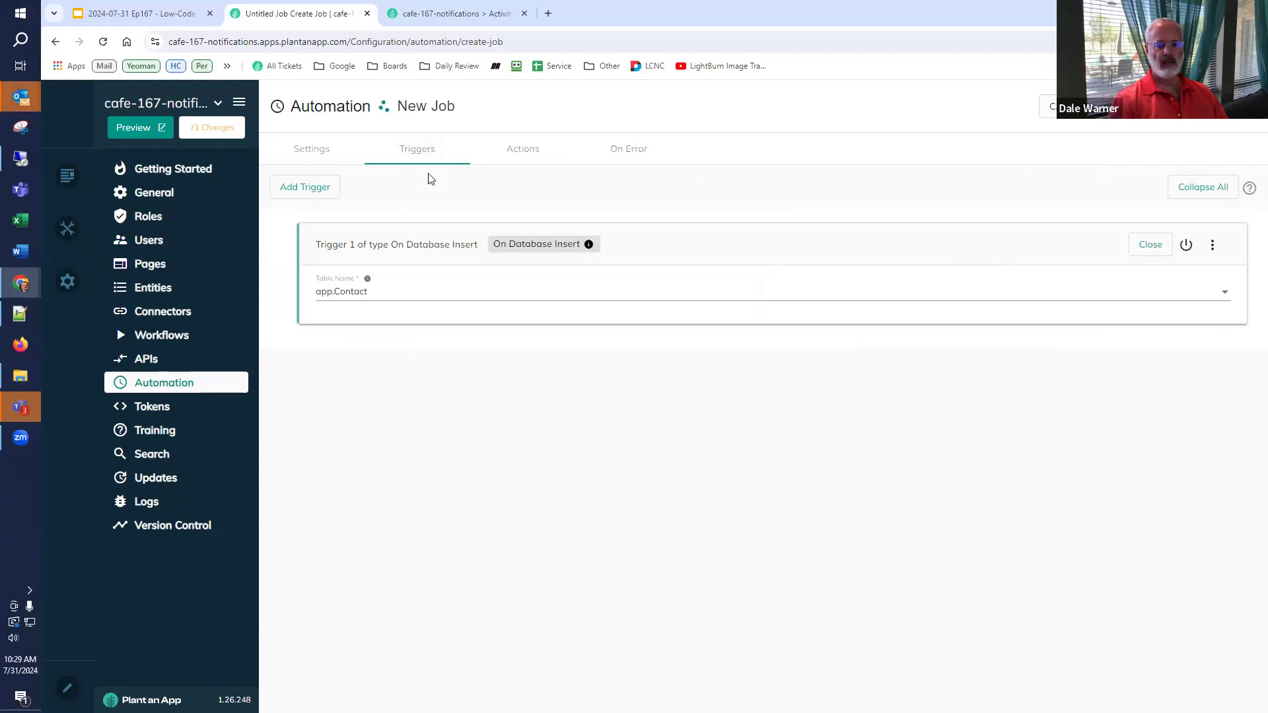
click(514, 158)
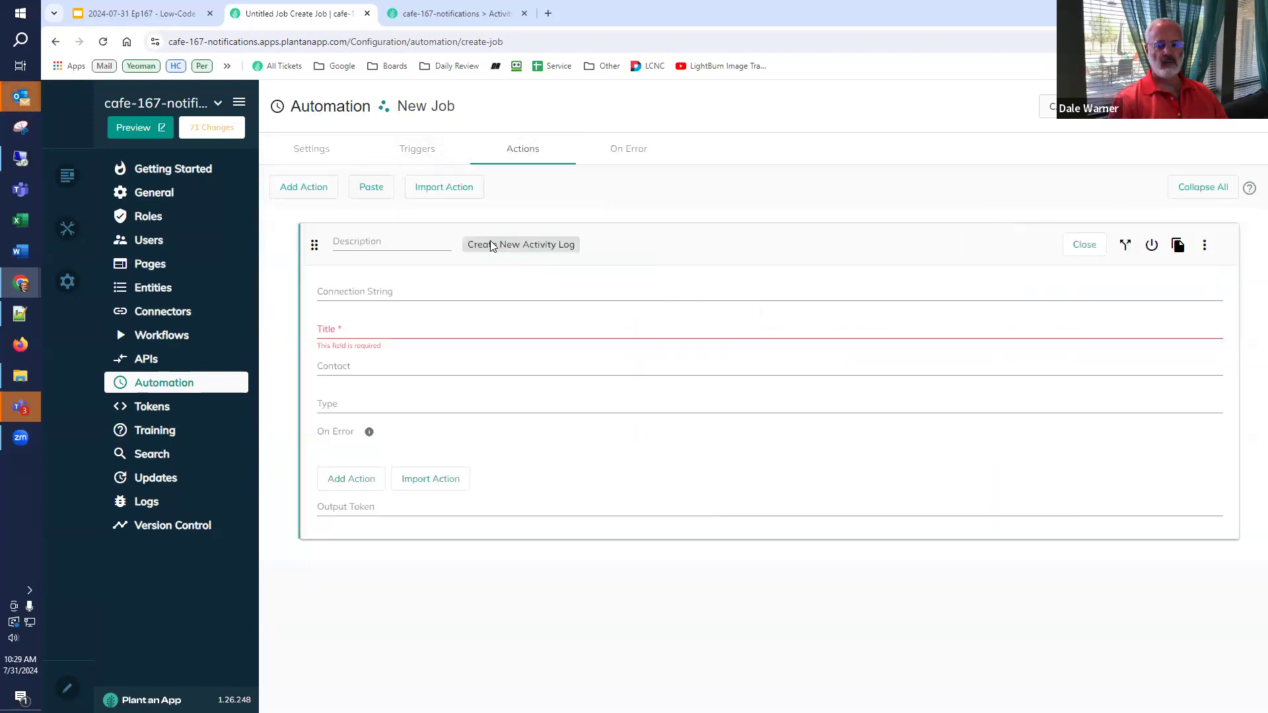
- Title the log entry '[Name] was added' and set its contact to [Id]
click(370, 332)
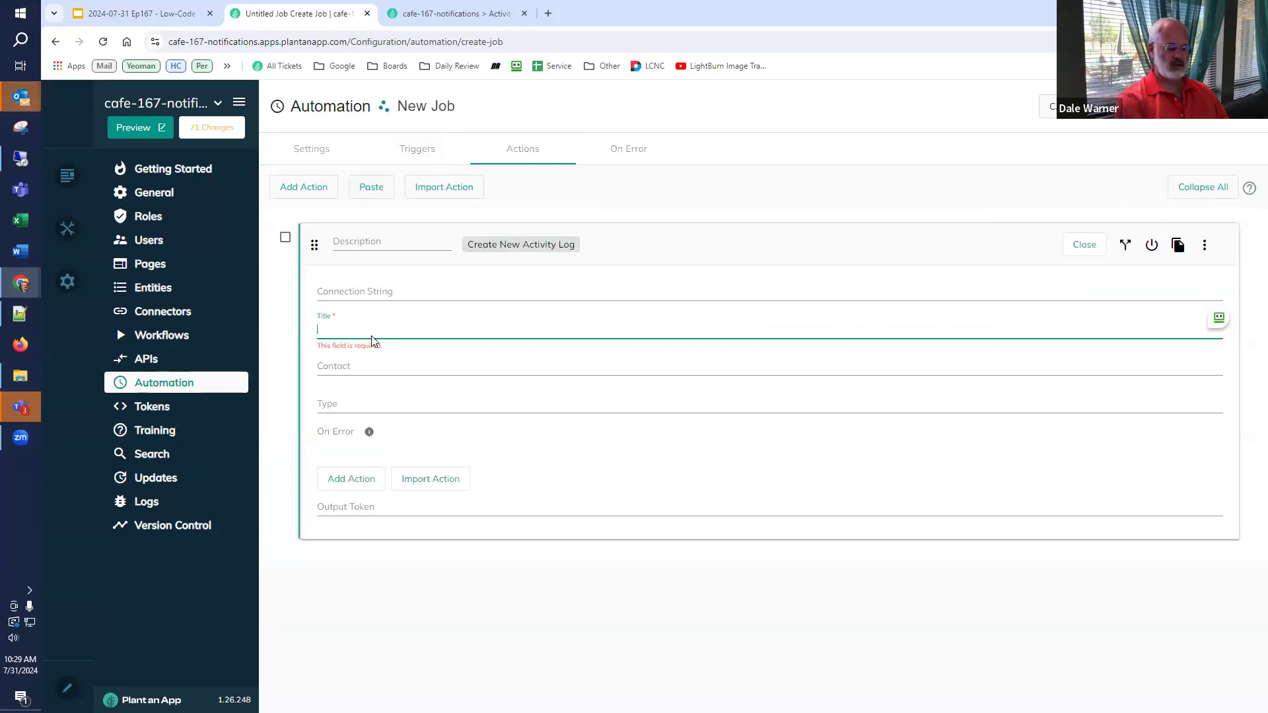
text([)
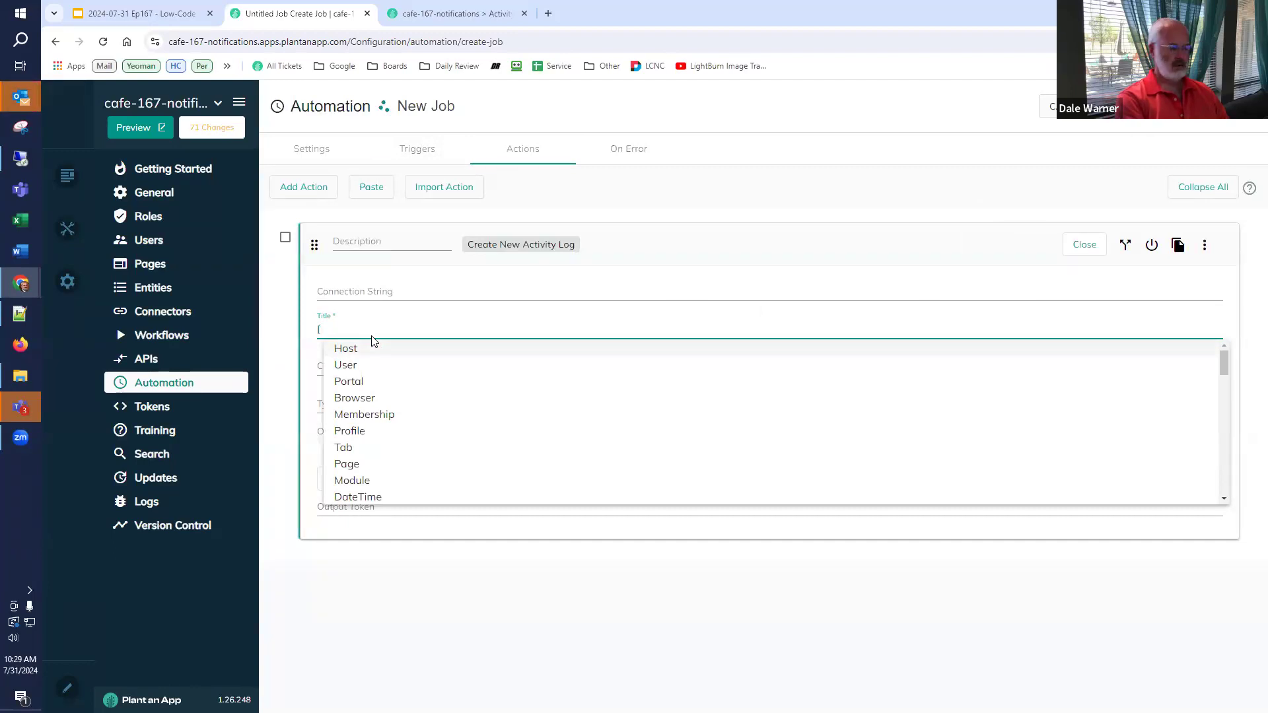
text(Name] was added)
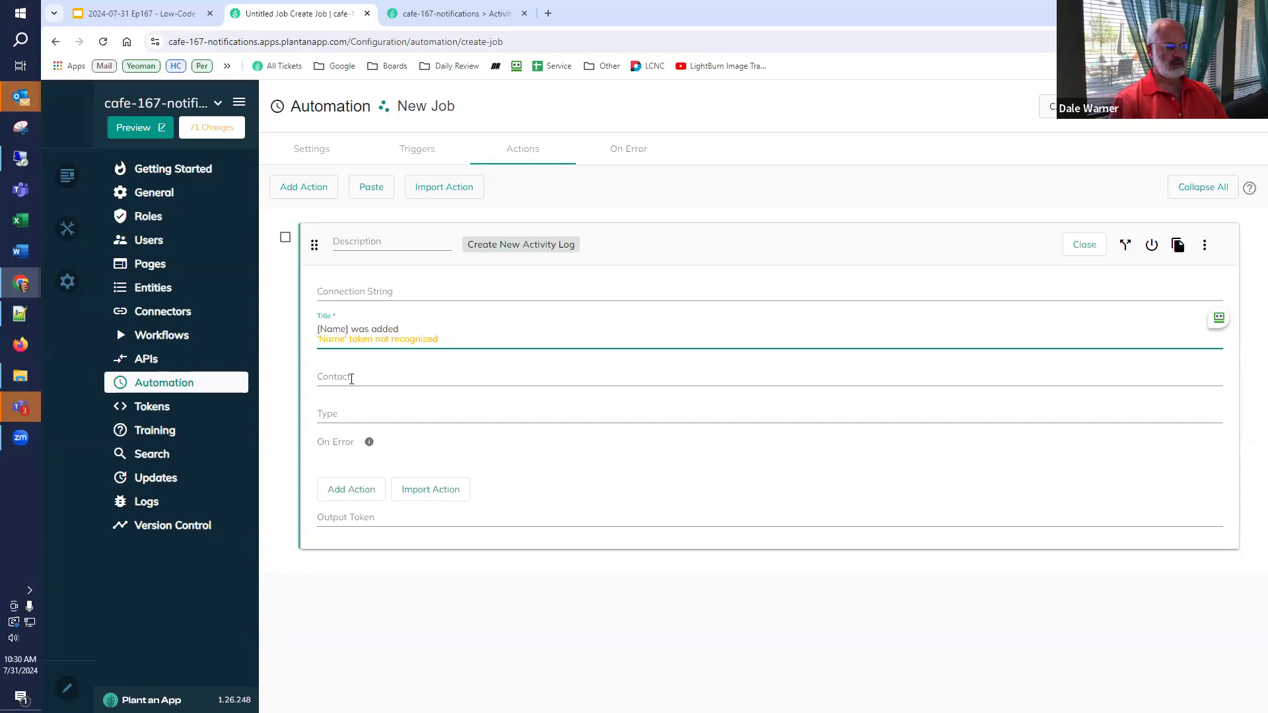
click(352, 379)
text([)
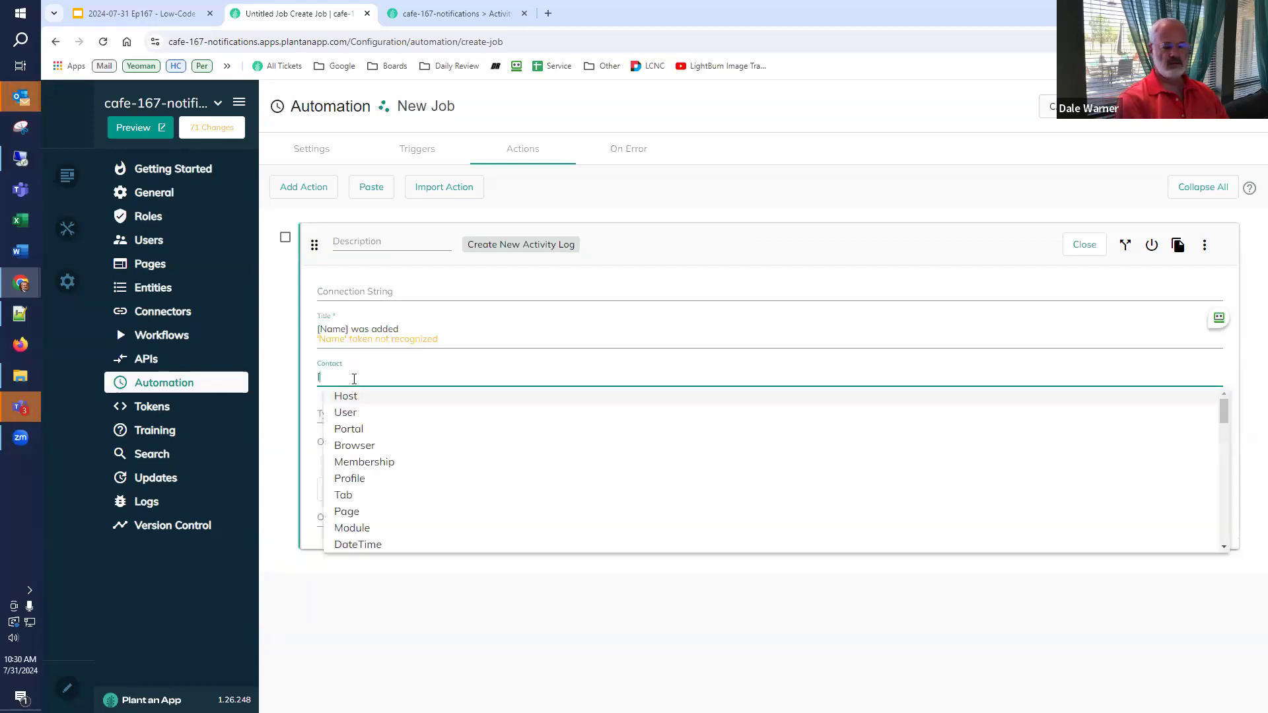
text(Id])
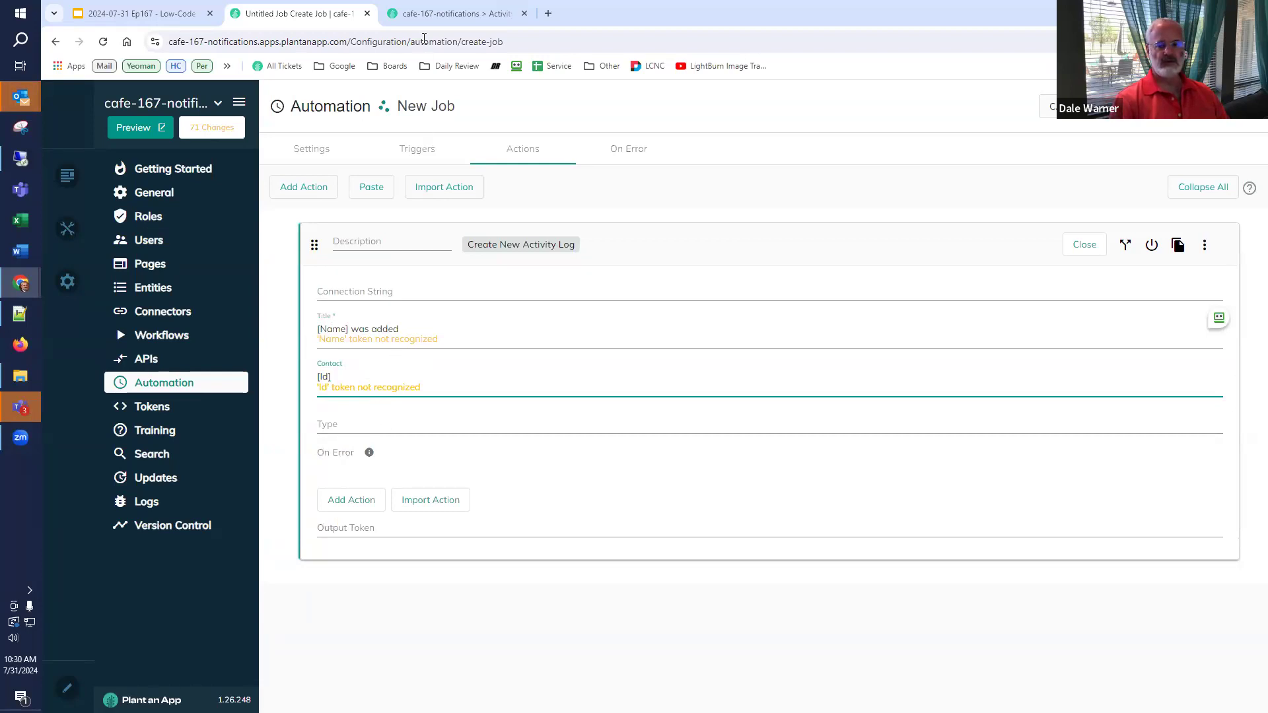
- Copy the Contact.Add activity type and its id from the app's Activity Types list
click(440, 15)
mouse_move(453, 103)
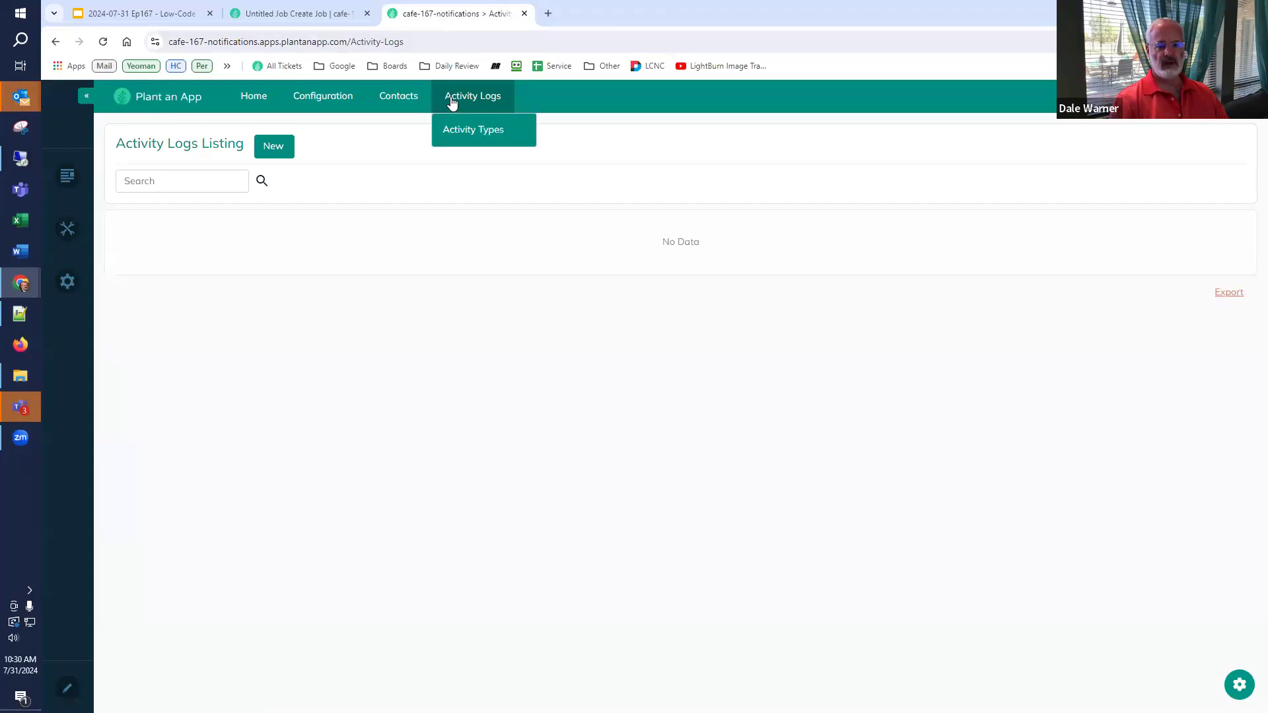
click(463, 131)
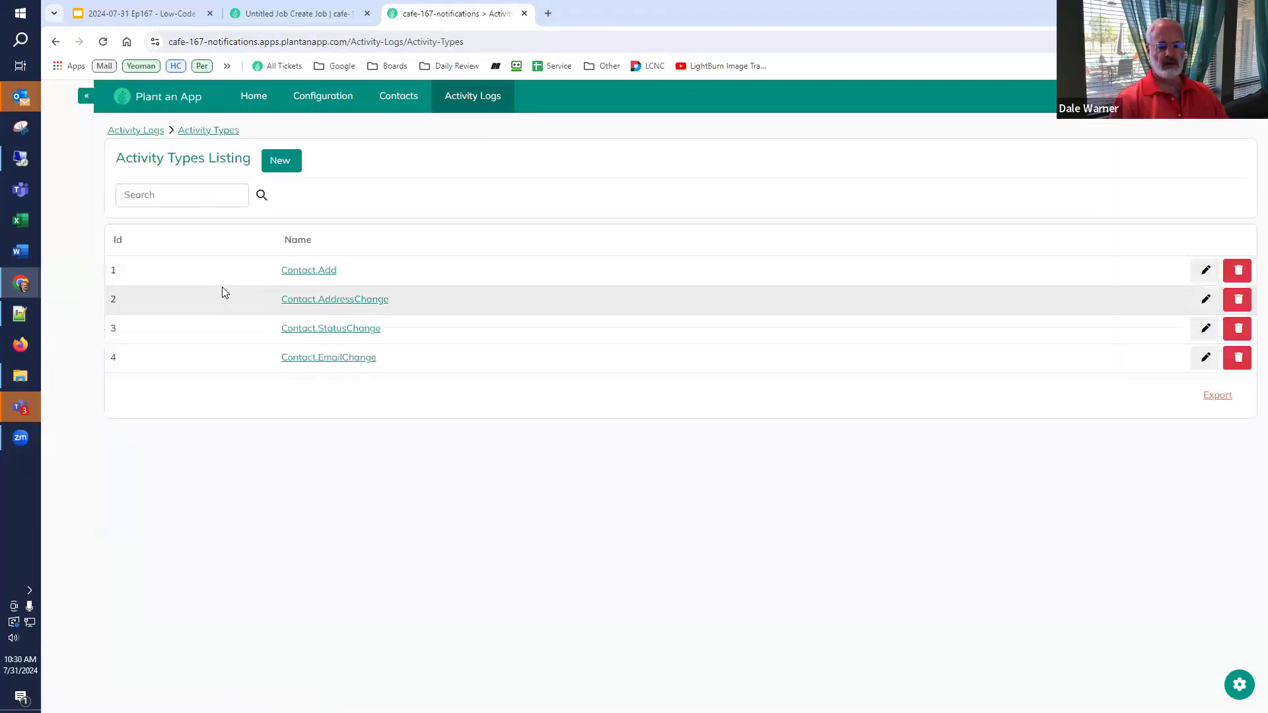
drag(354, 268, 123, 291)
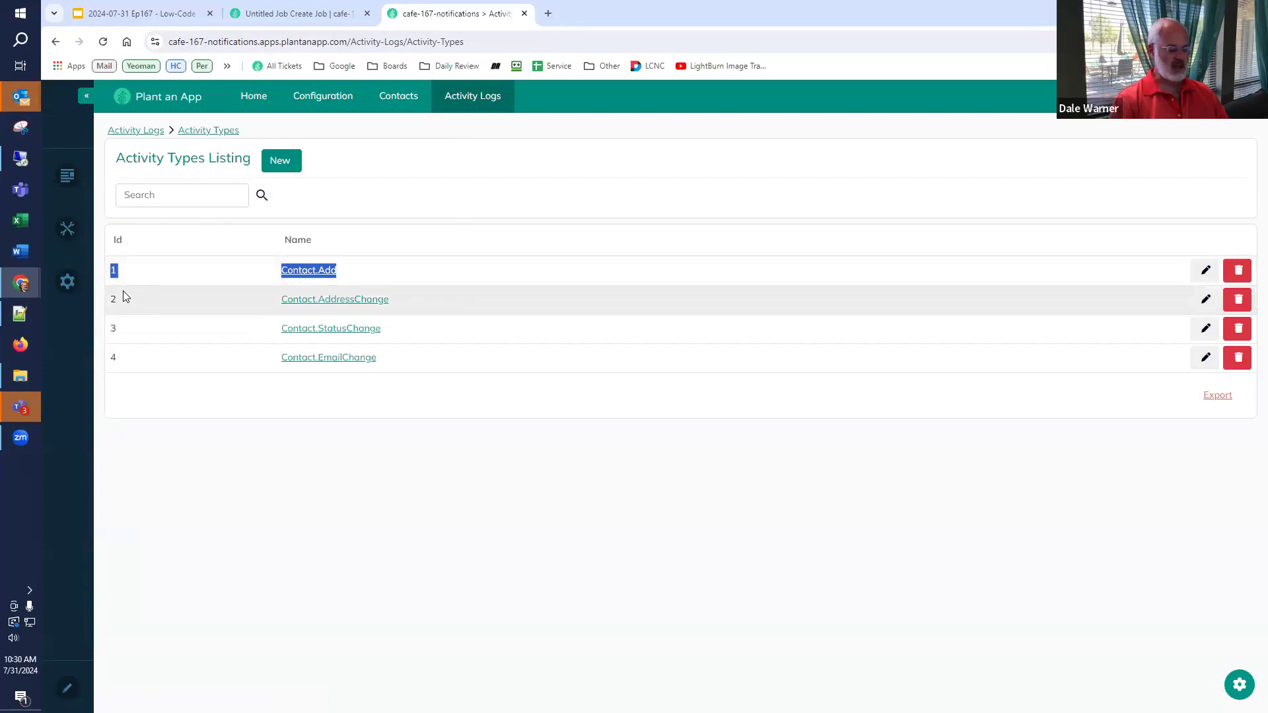
click(278, 15)
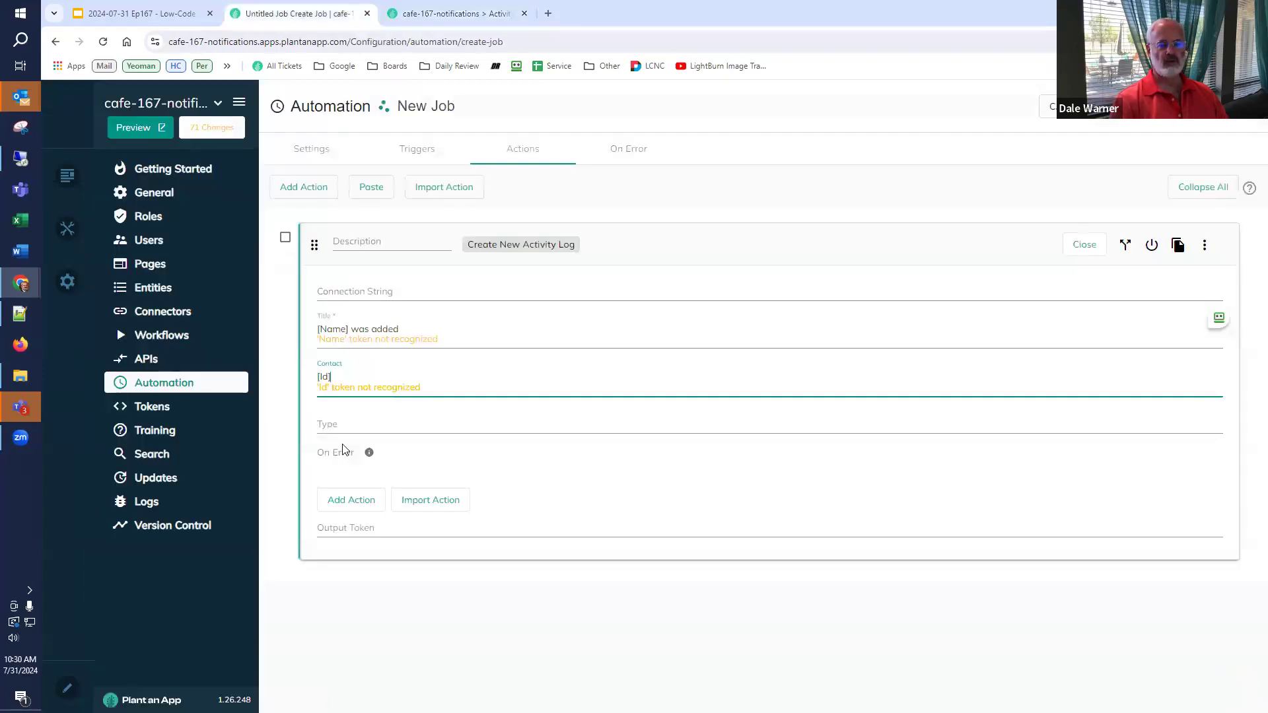
- Set the action's type to 1 and its description to '1 = Contact.Add', then save
click(342, 422)
text(1)
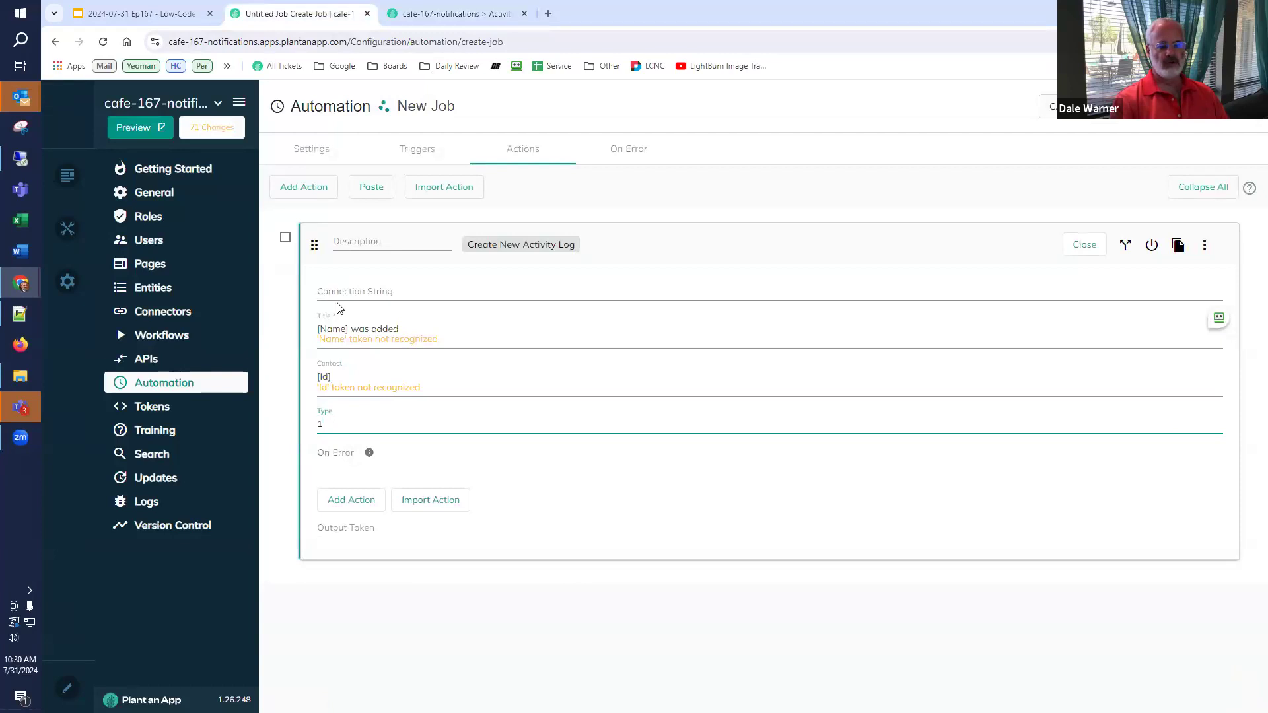
click(353, 242)
text(1 Contact Add)
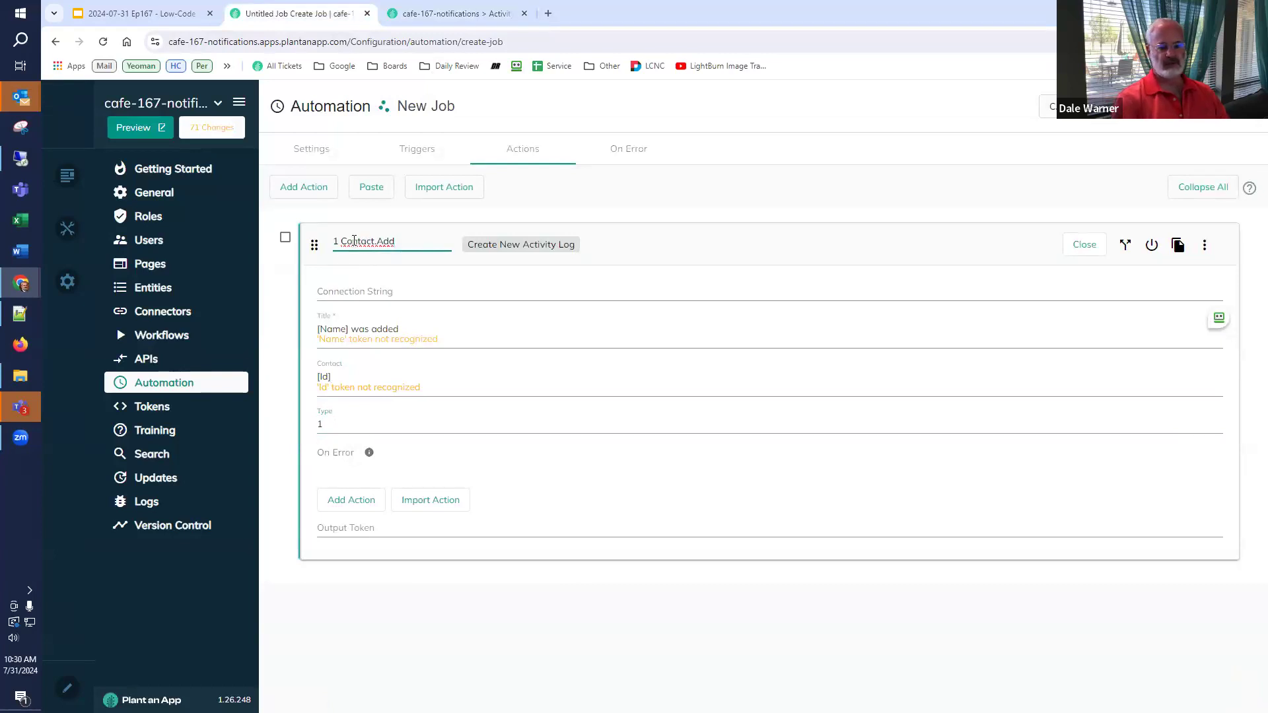
text(=)
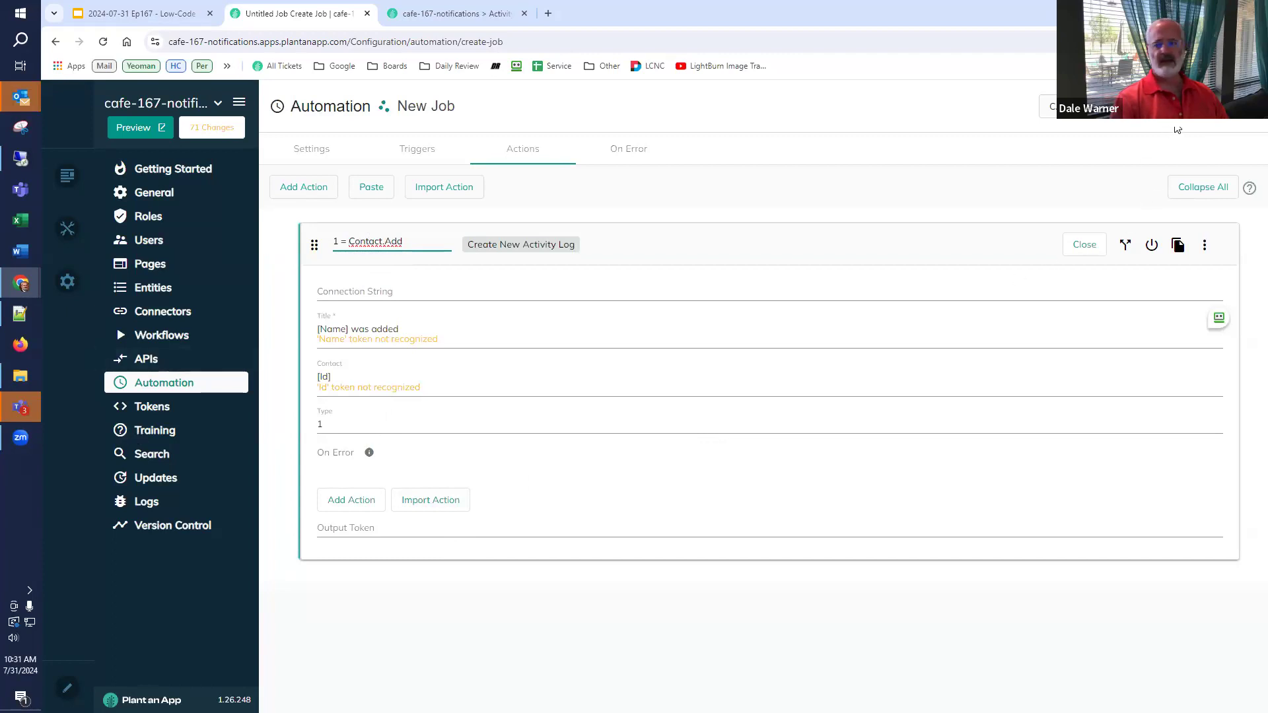
click(1044, 293)
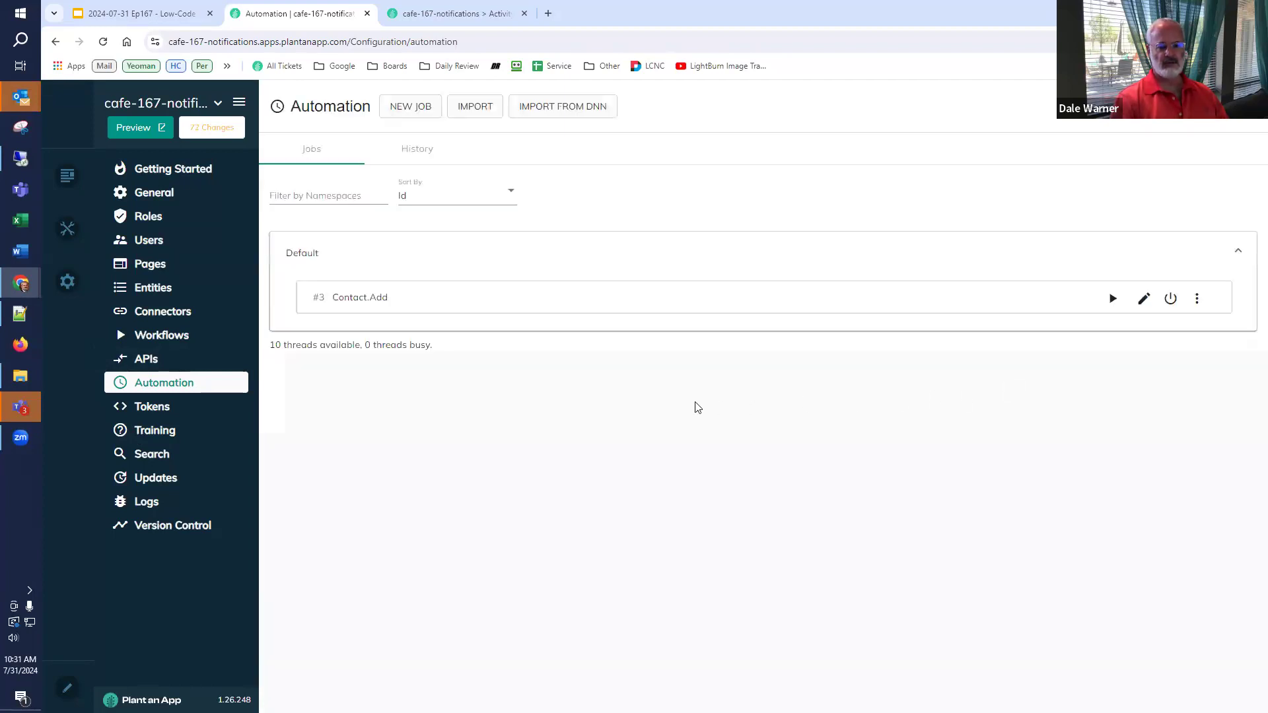
- Add a contact with only its name filled in, then check the Activity Logs' activity types
click(445, 14)
click(400, 105)
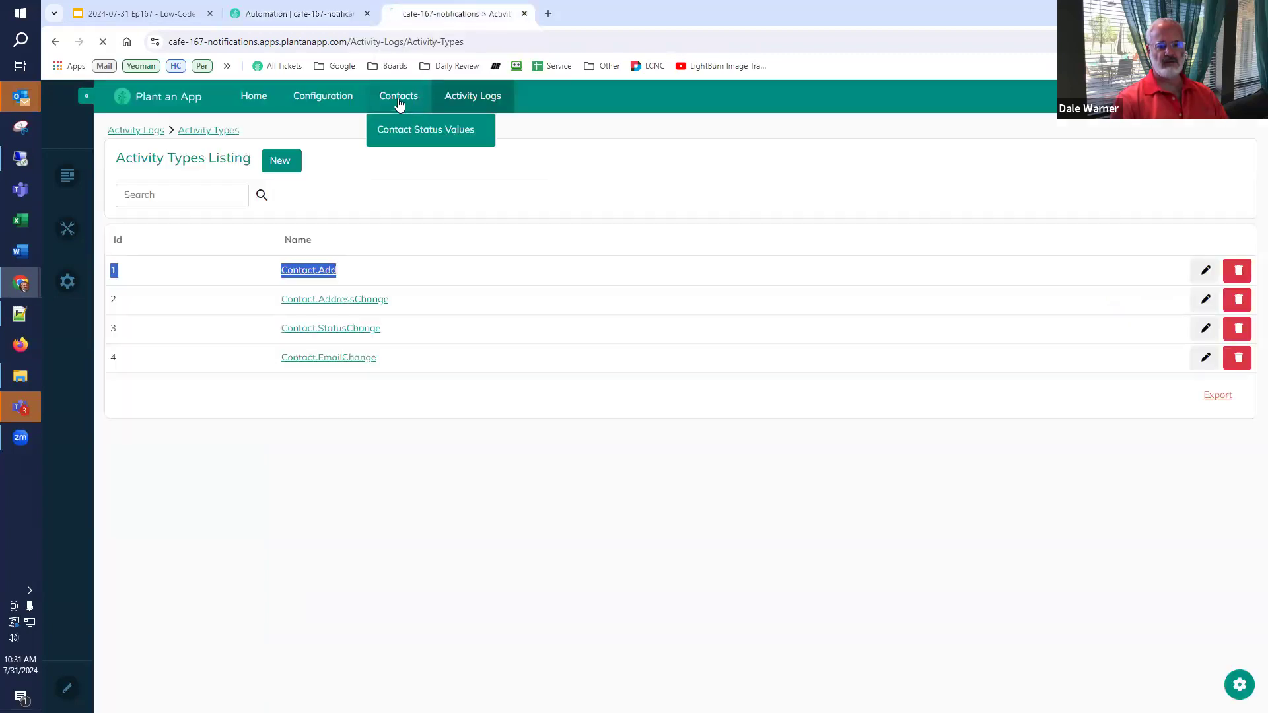
click(455, 99)
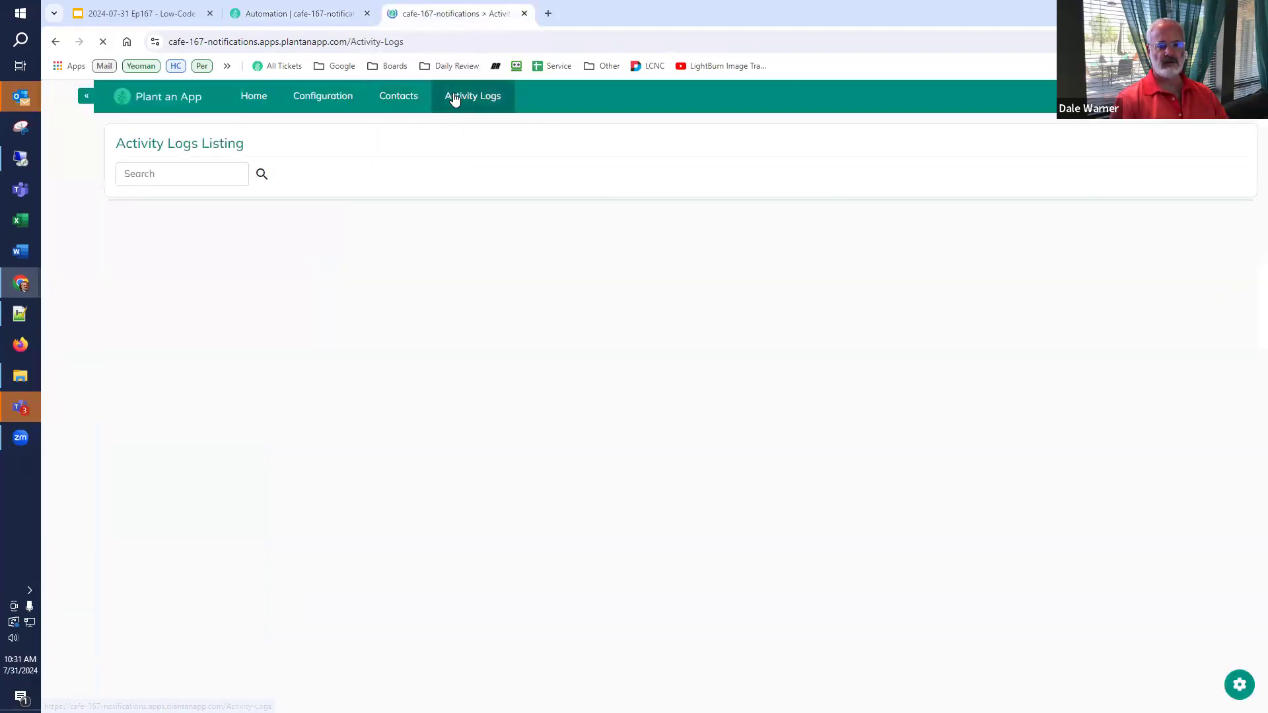
click(401, 94)
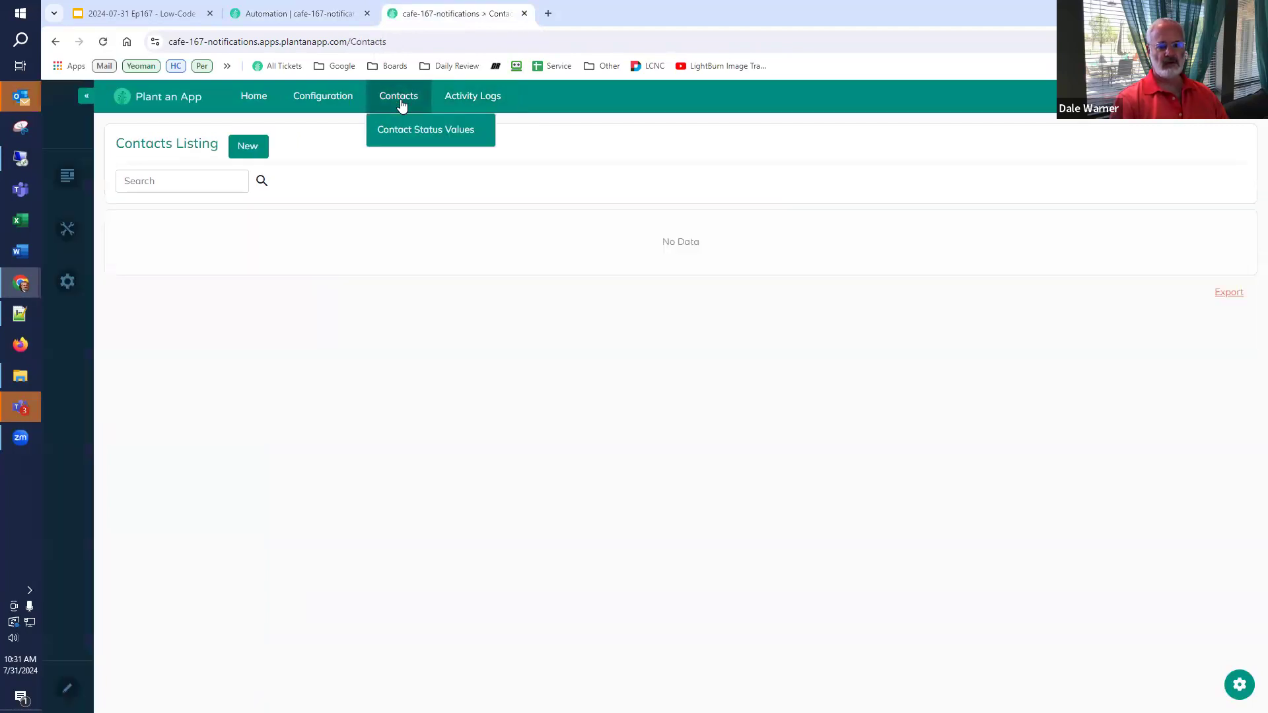
click(257, 147)
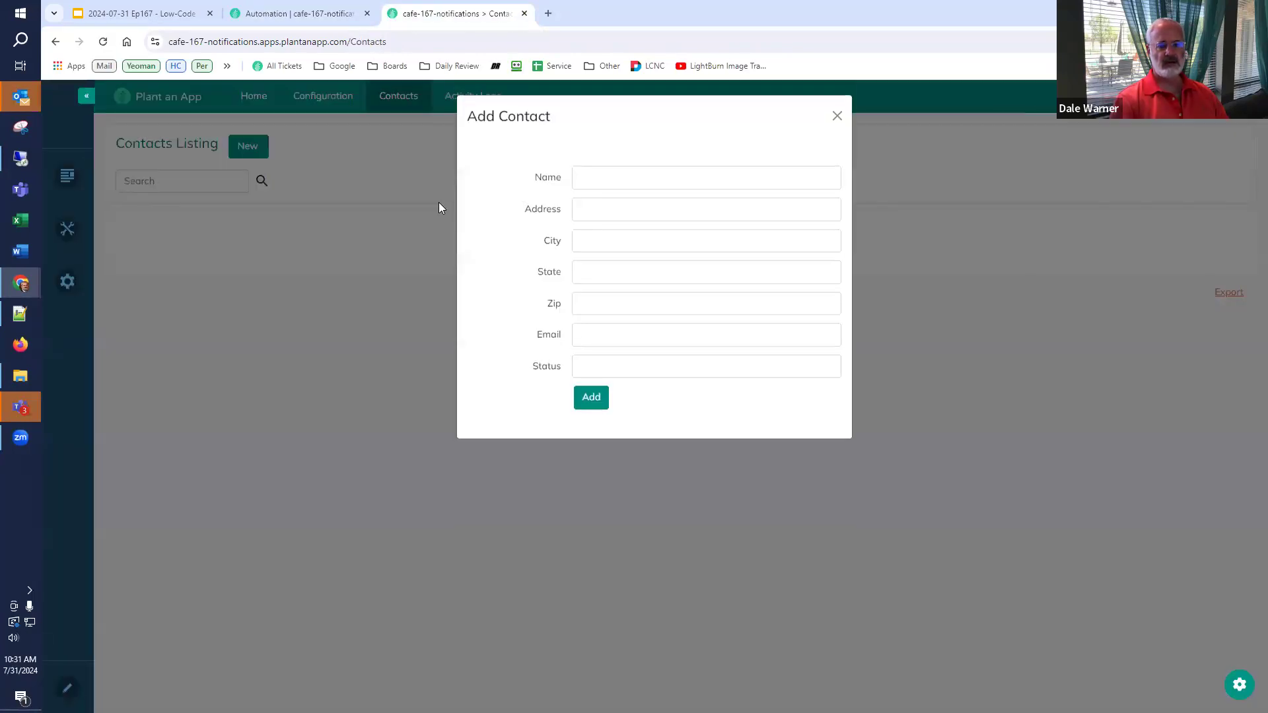
click(648, 179)
text(Dal)
key(Tab)
key(Tab)
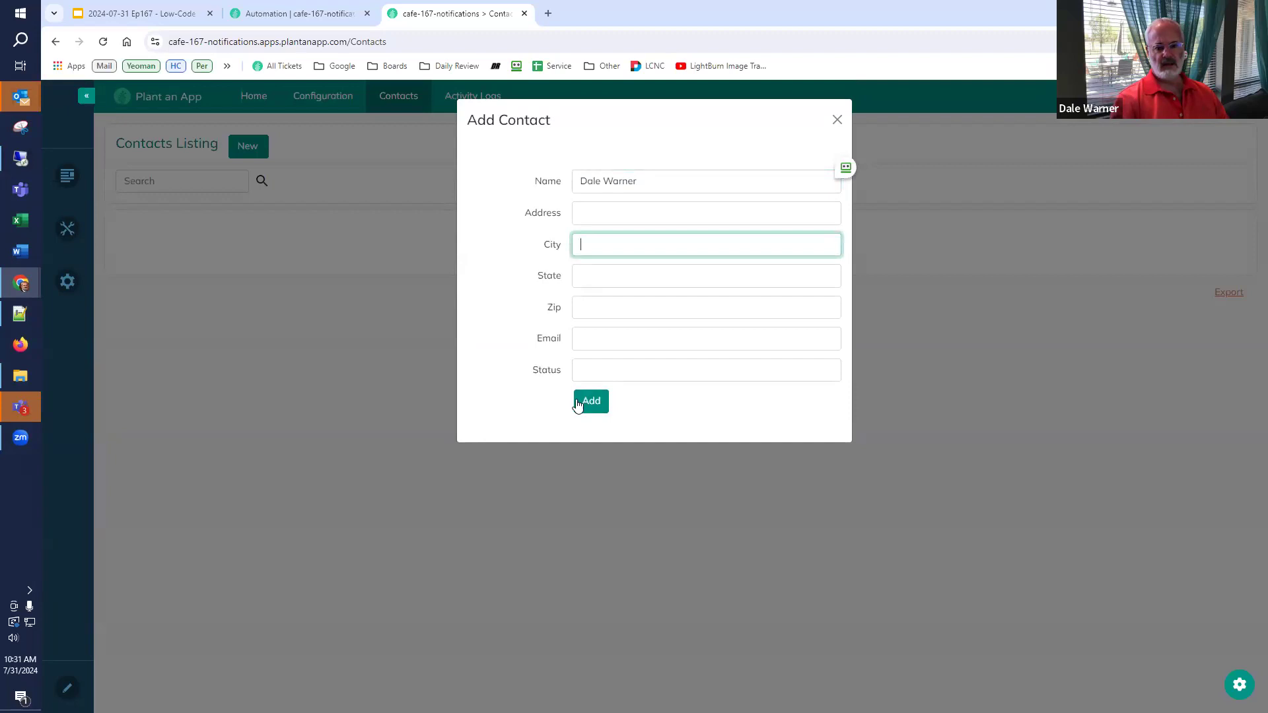
click(588, 401)
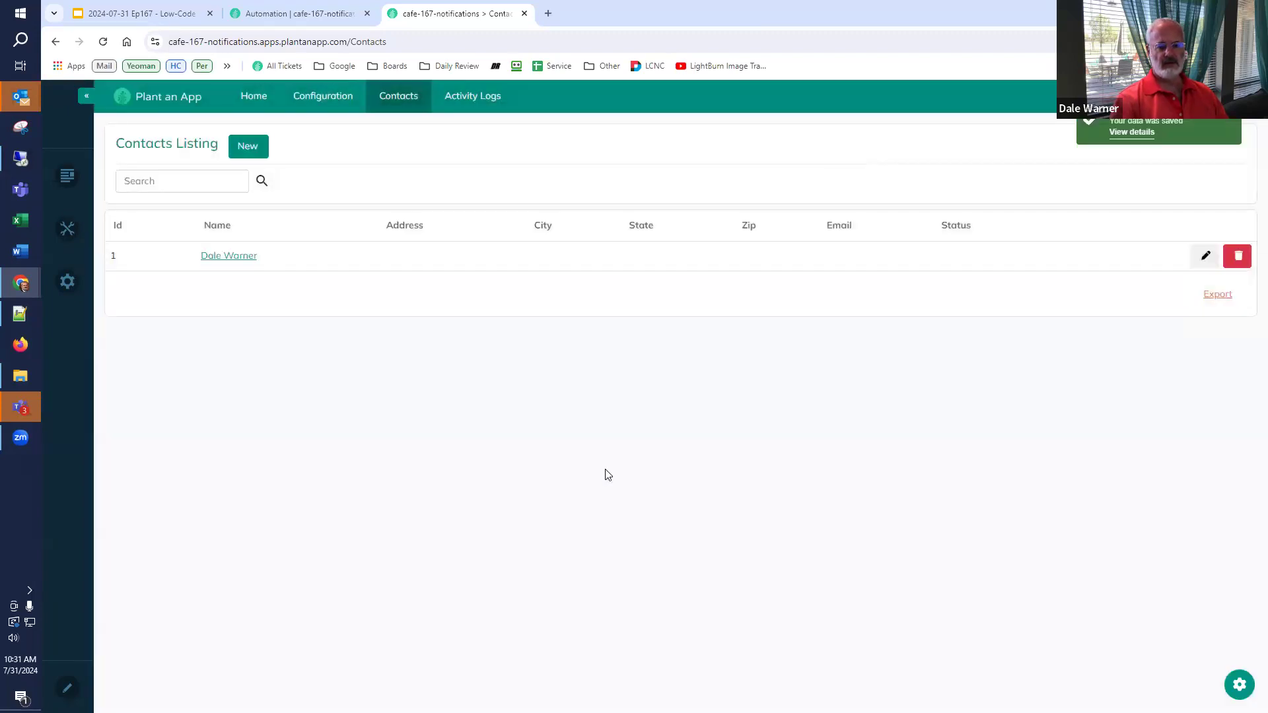
mouse_move(487, 99)
click(491, 129)
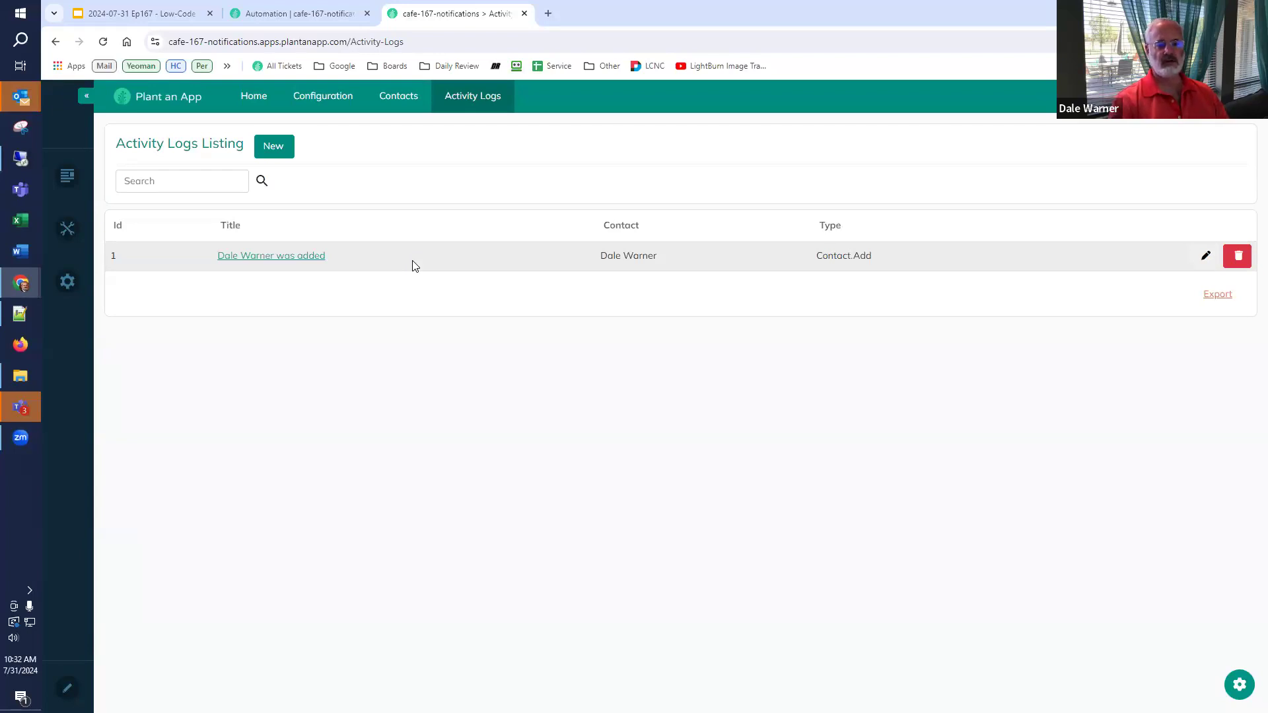
- After reviewing the slides, copy 'Contact.AddressChange' from Activity Types and return to Automation jobs
click(330, 14)
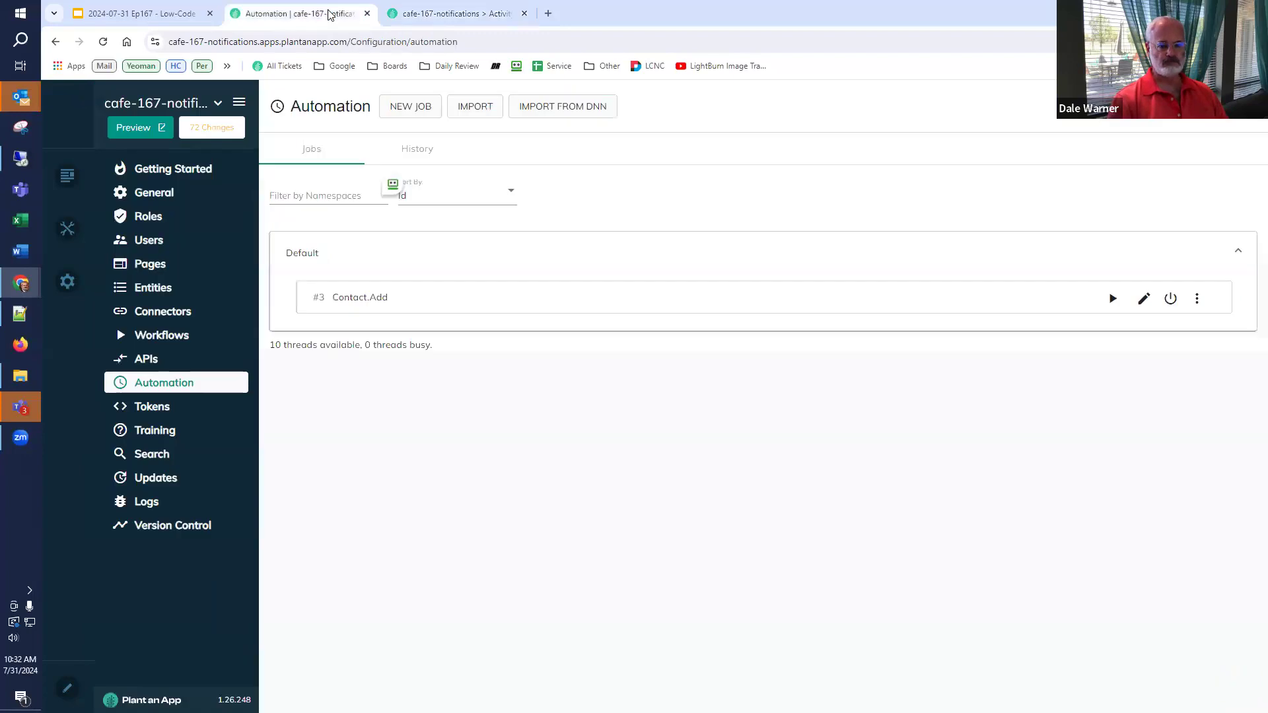
click(124, 14)
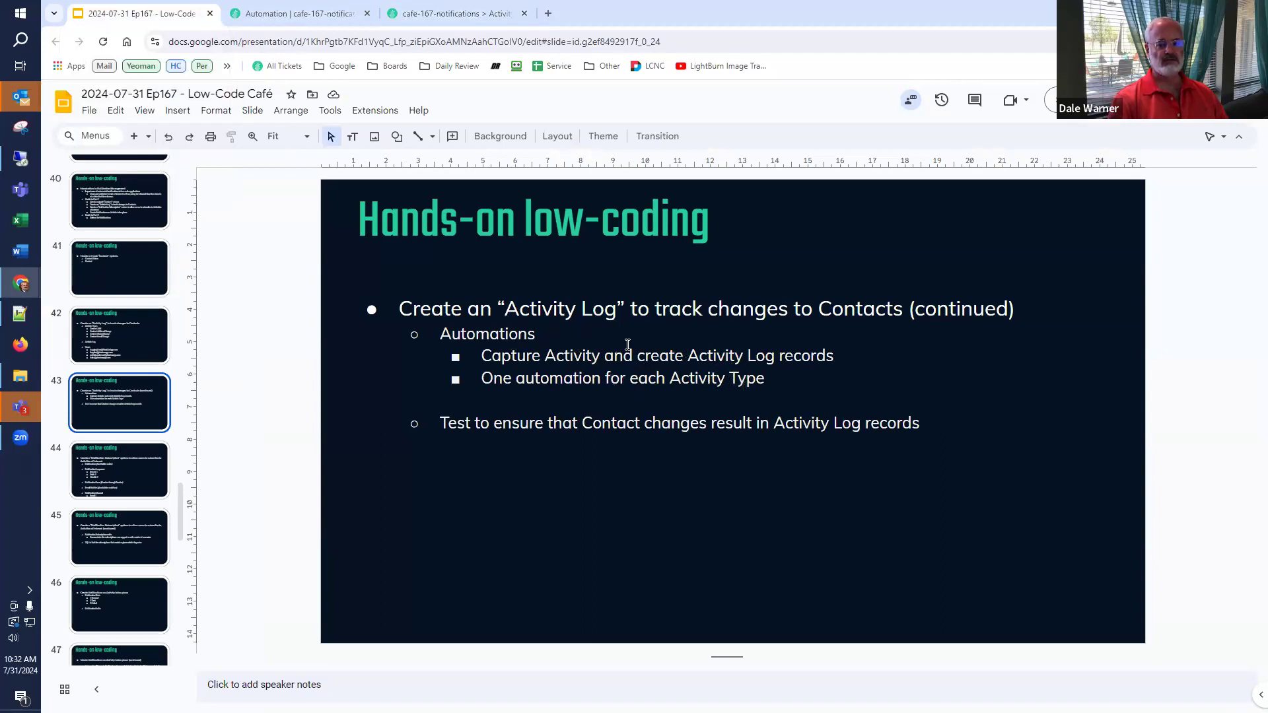
click(463, 14)
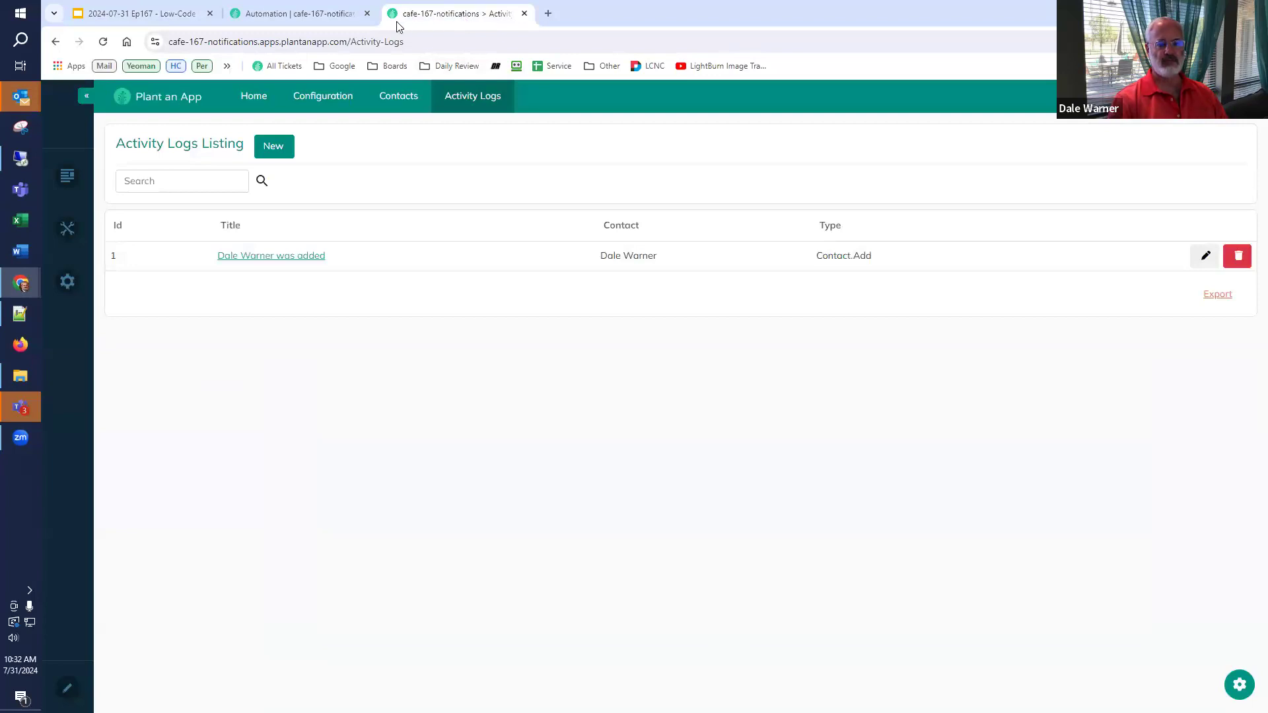
mouse_move(472, 98)
click(468, 132)
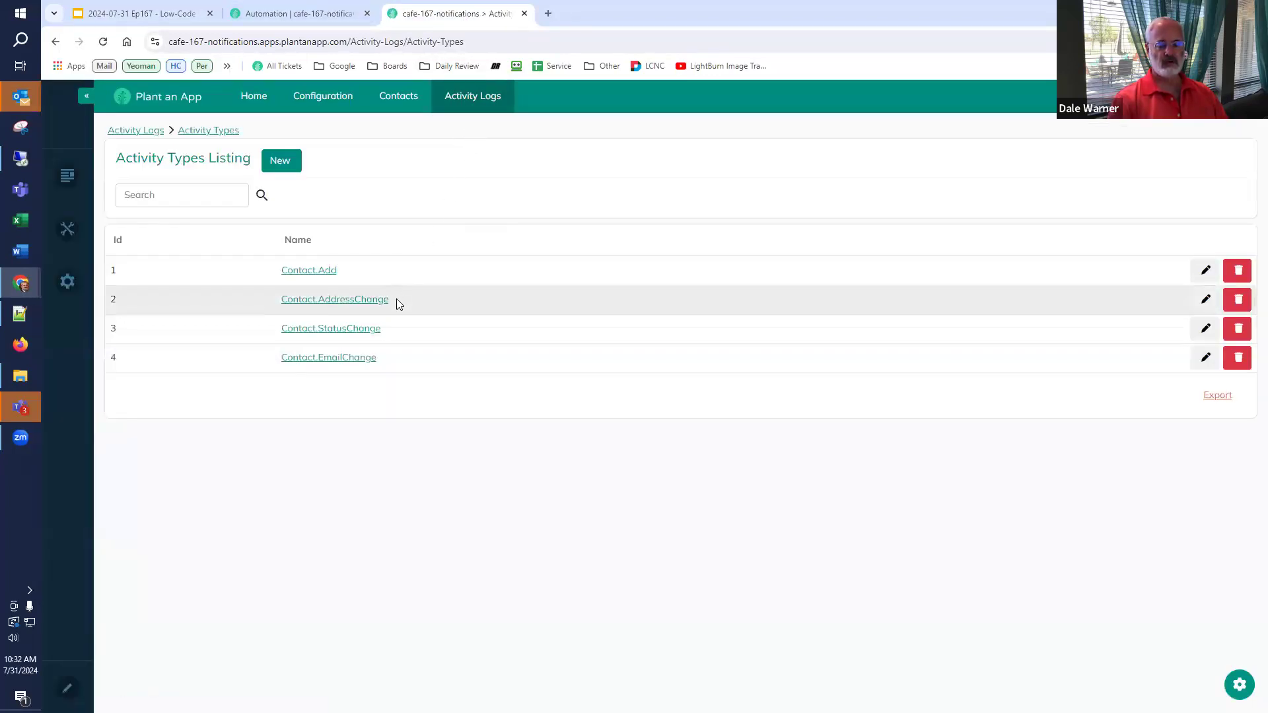
drag(388, 299, 287, 314)
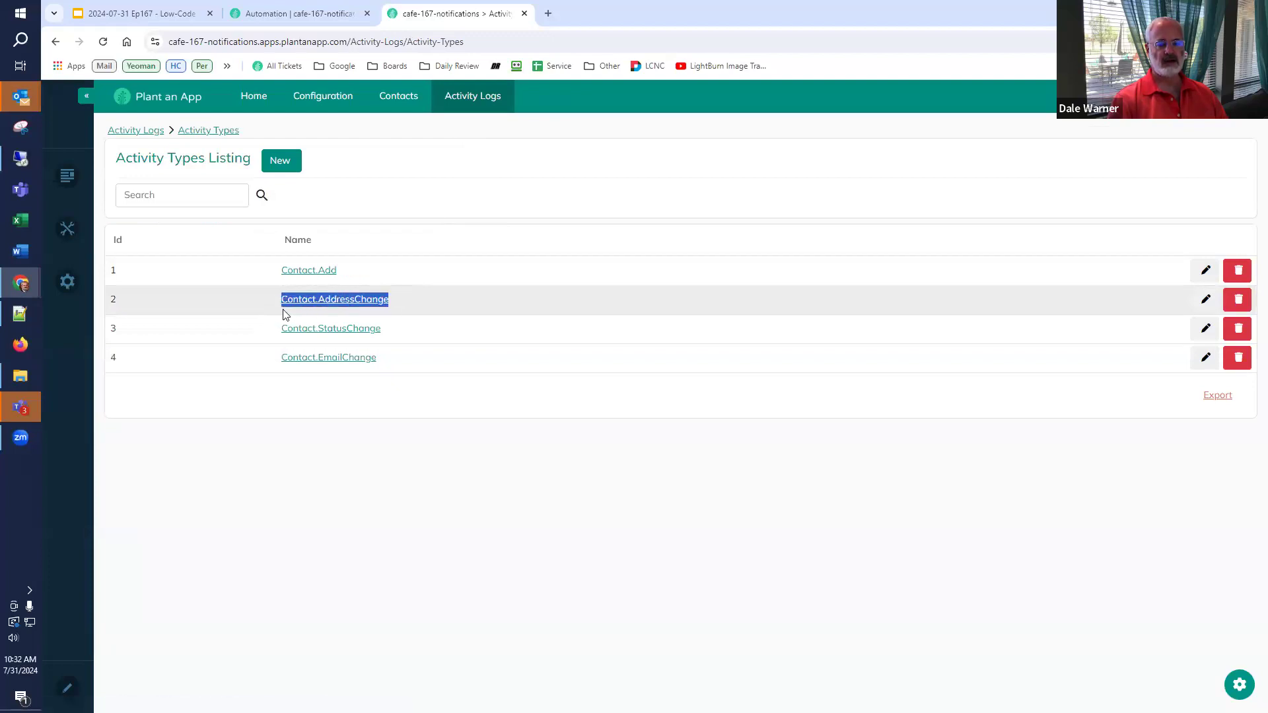
click(303, 15)
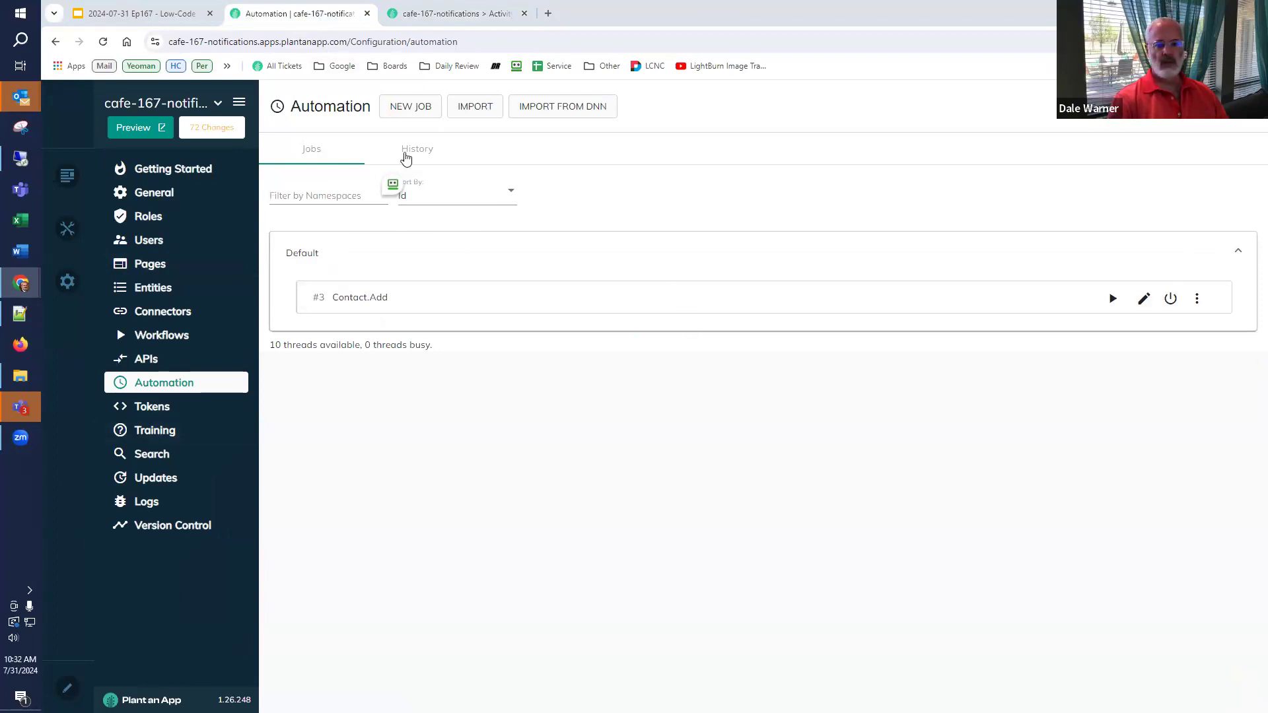
- Create a new Default-namespace job named Contact.AddressChange
click(416, 110)
click(529, 301)
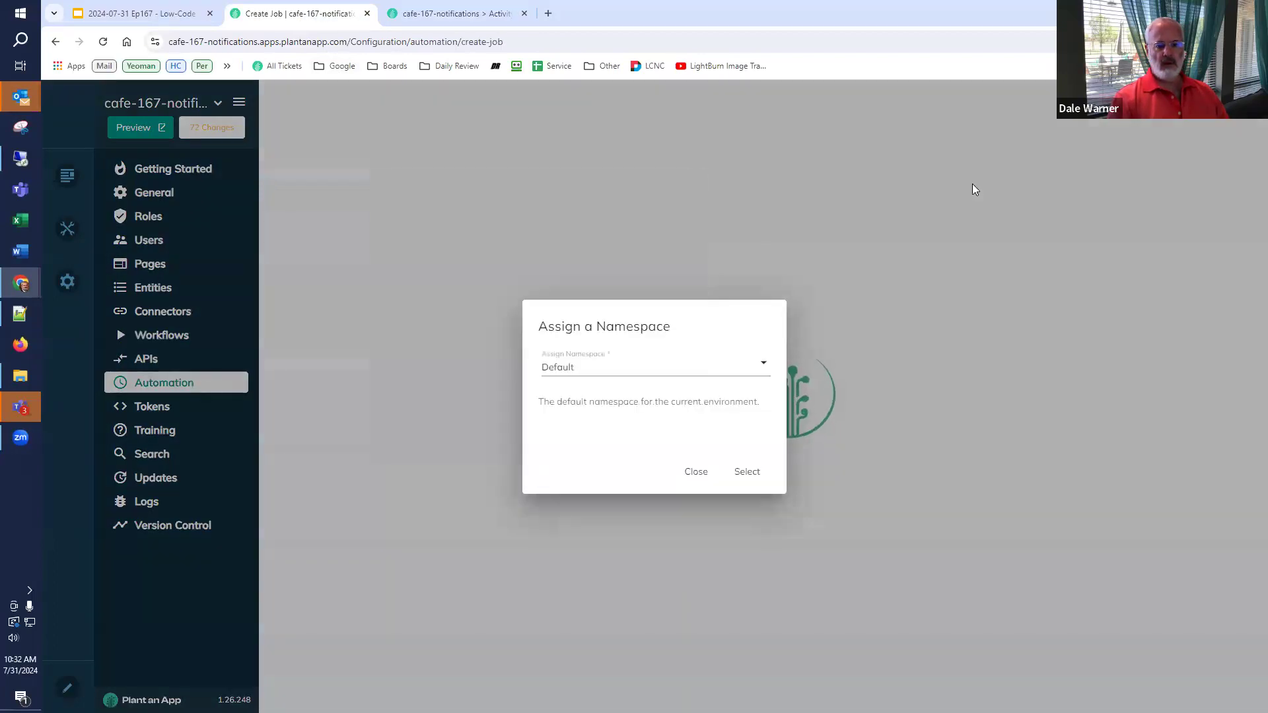
click(750, 471)
click(322, 146)
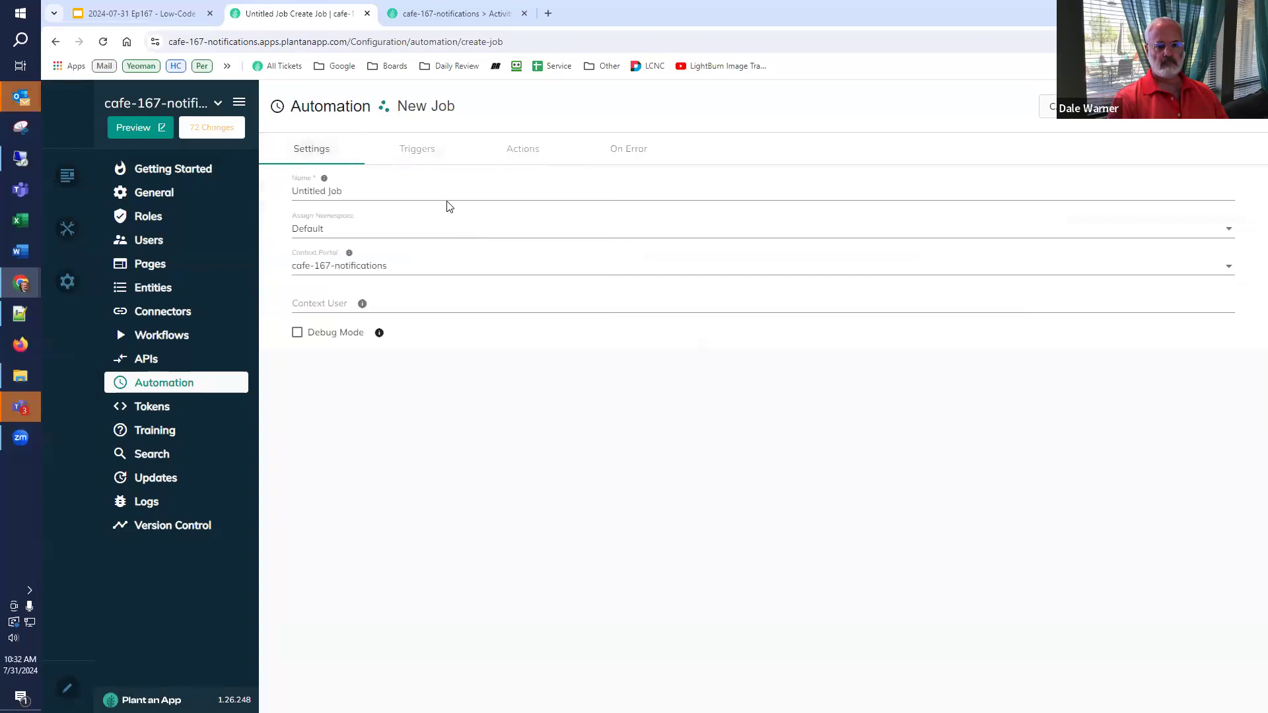
drag(385, 192, 292, 193)
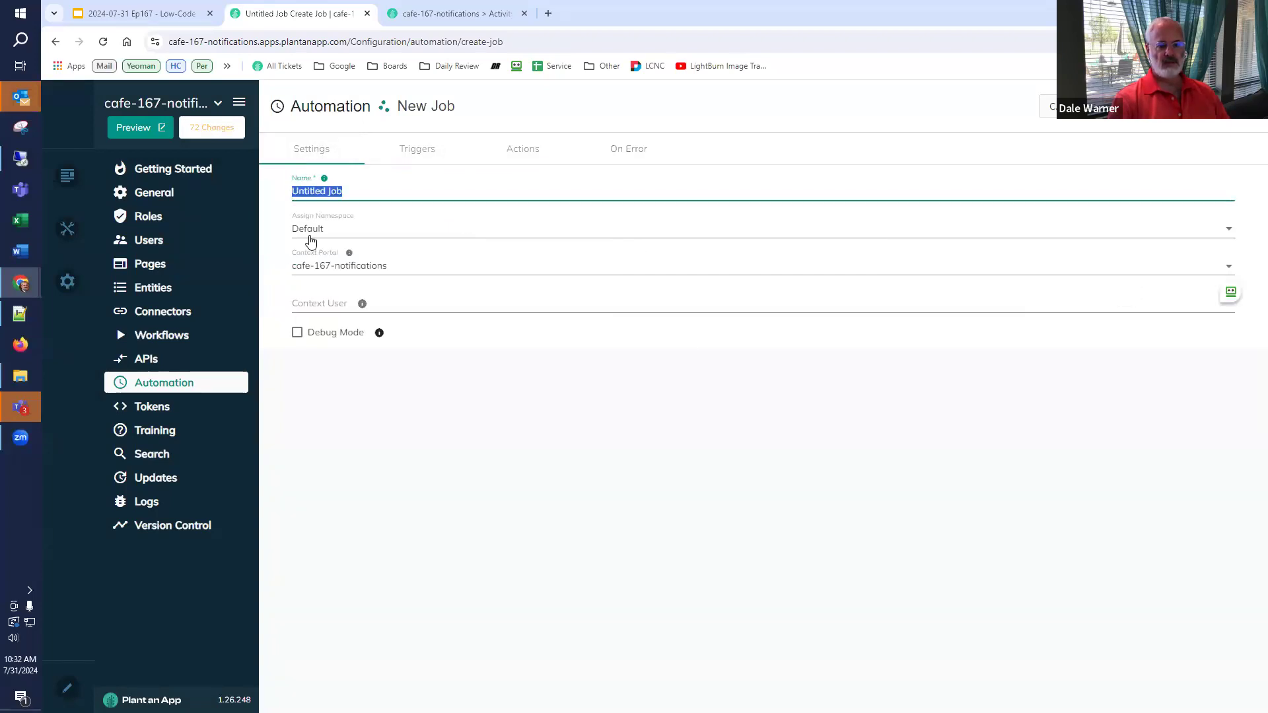
text(Contact.AddressChange)
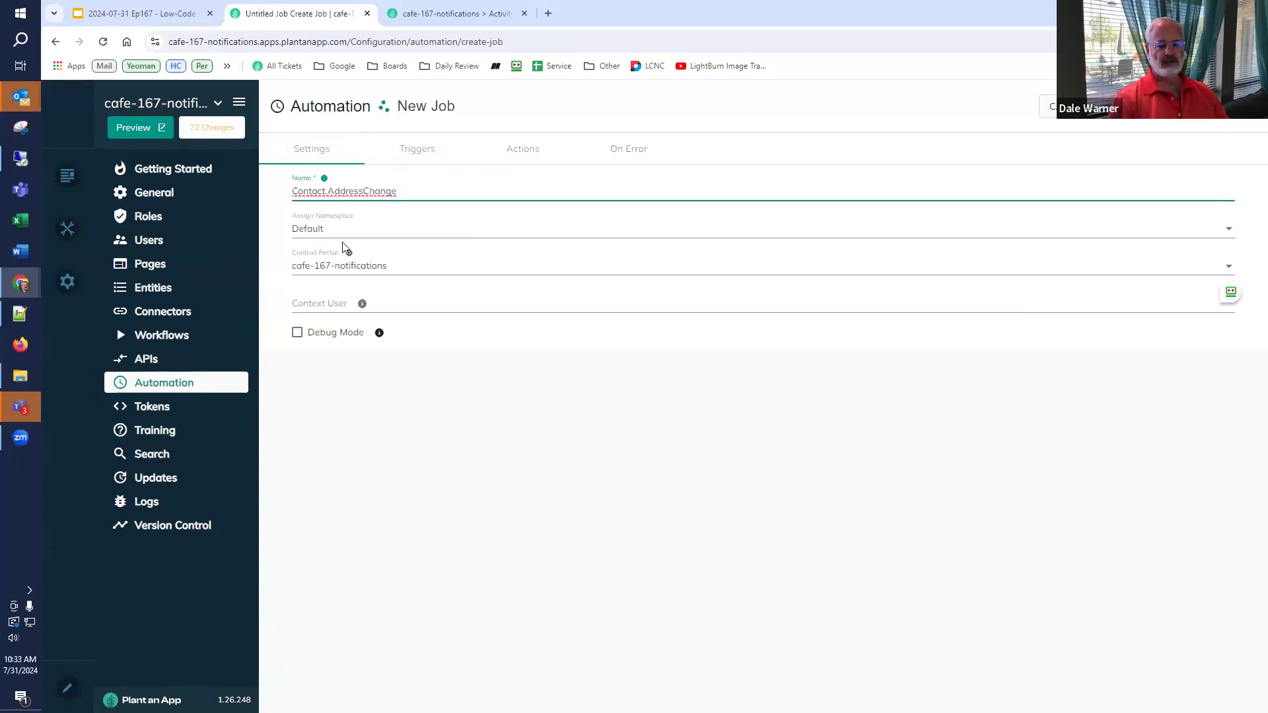
- Set the logging user's e-mail as the job's context user from clipboard history
click(325, 308)
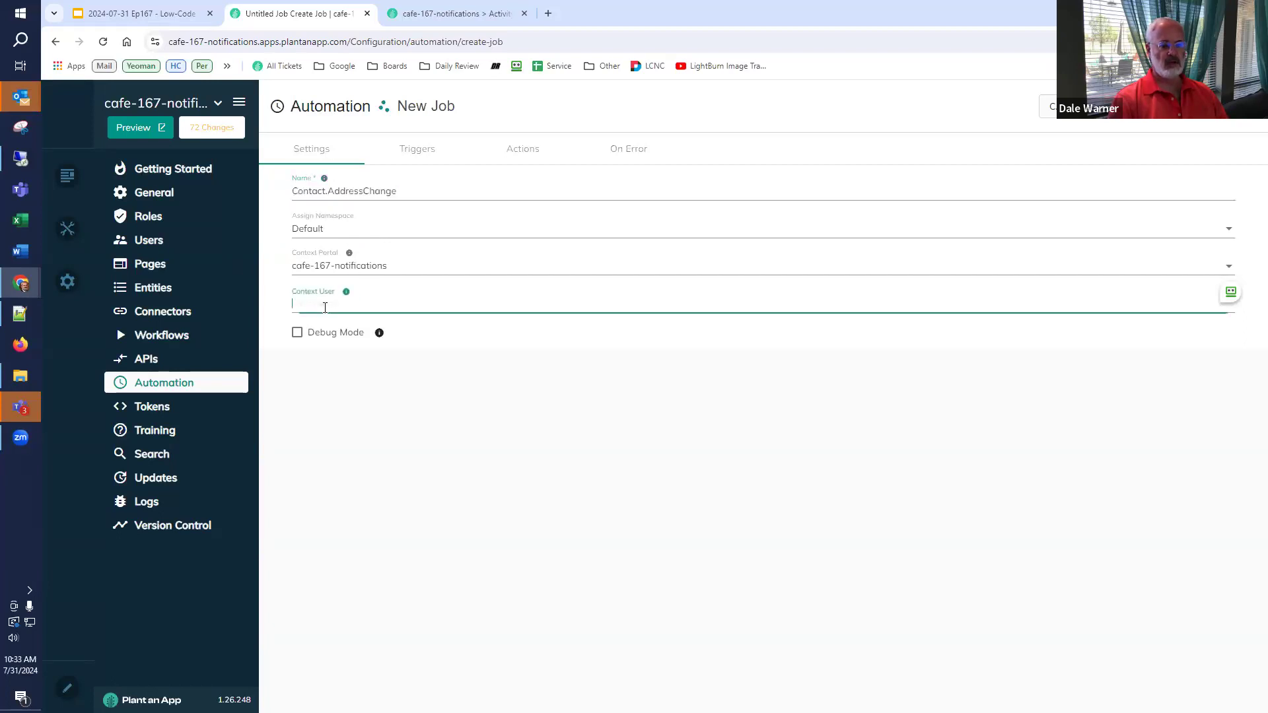
key(super+v)
click(363, 461)
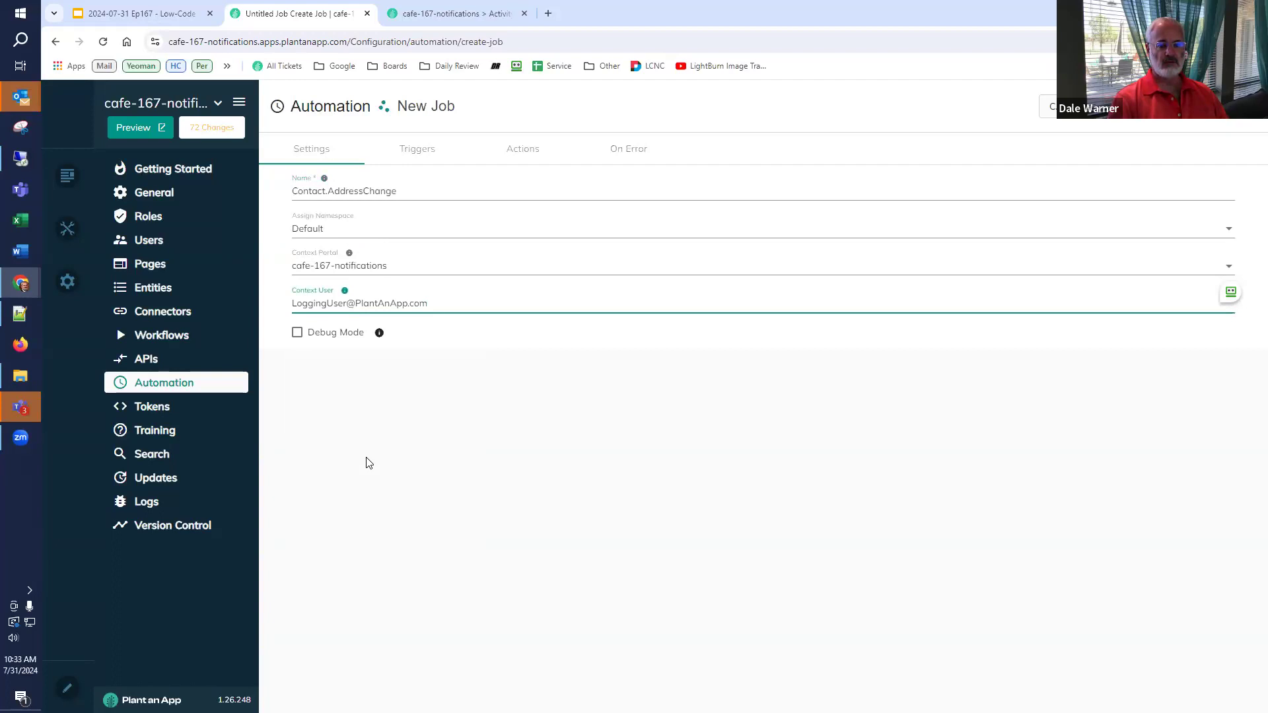
click(407, 154)
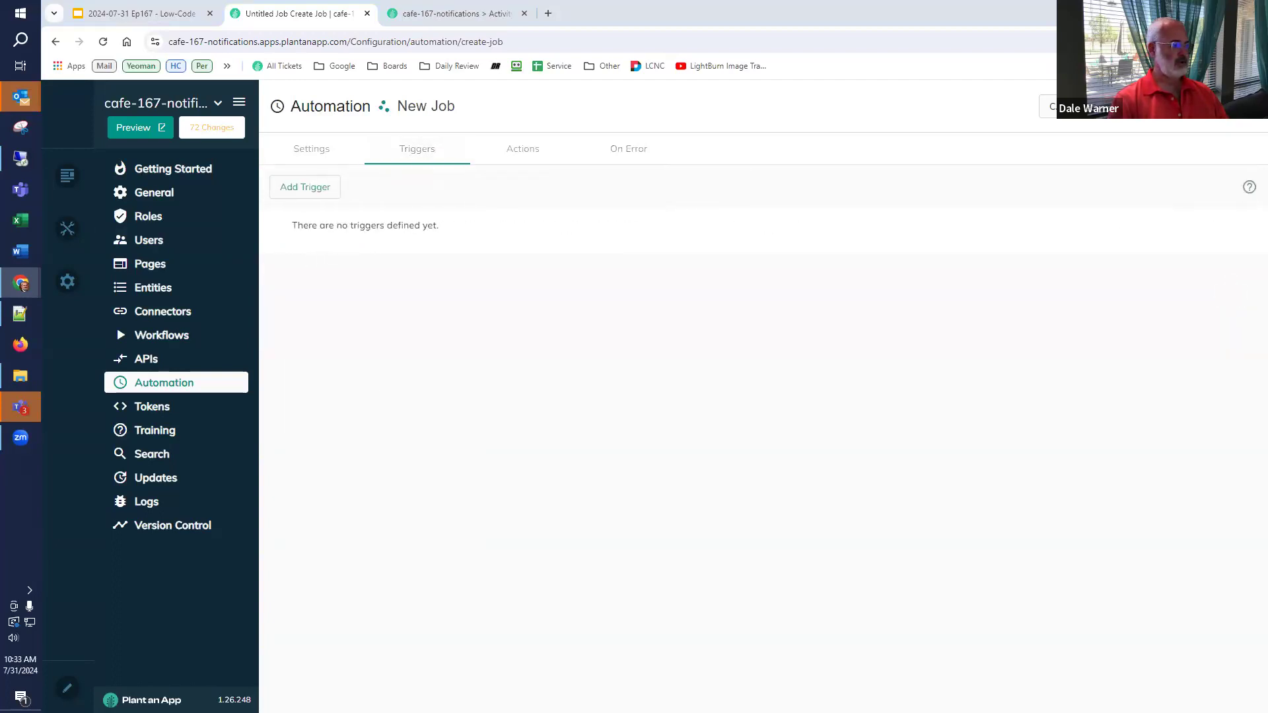
click(308, 191)
- Add an On Database Update trigger, then delete it again
click(568, 404)
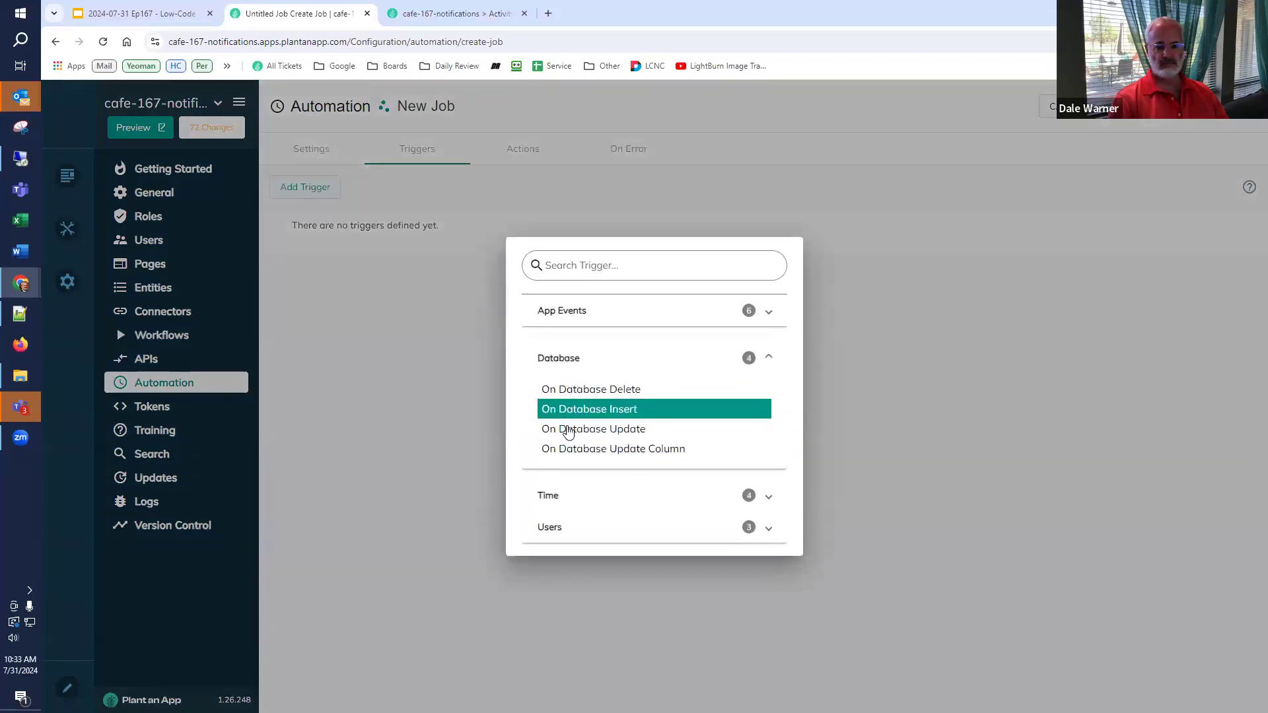
click(568, 430)
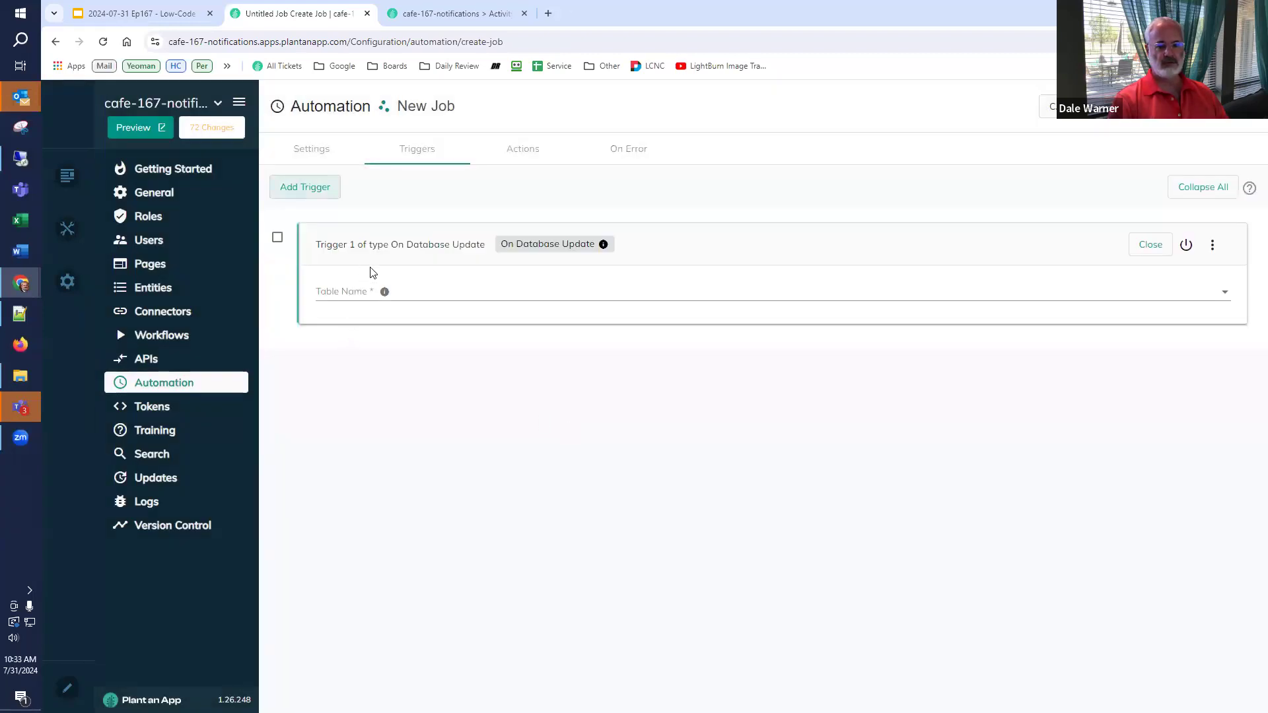
click(1211, 247)
click(1199, 280)
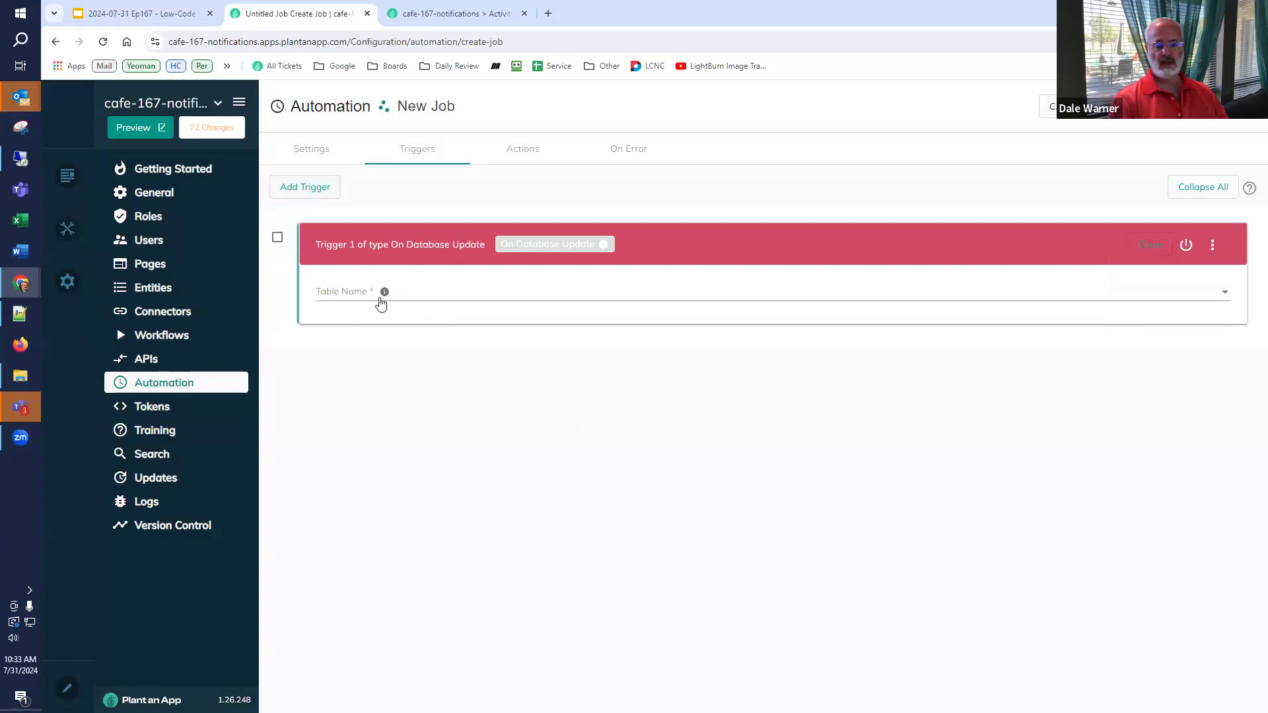
- Add an On Database Update Column trigger on app.Contact watching Address, City, State and Zip
click(316, 189)
click(654, 409)
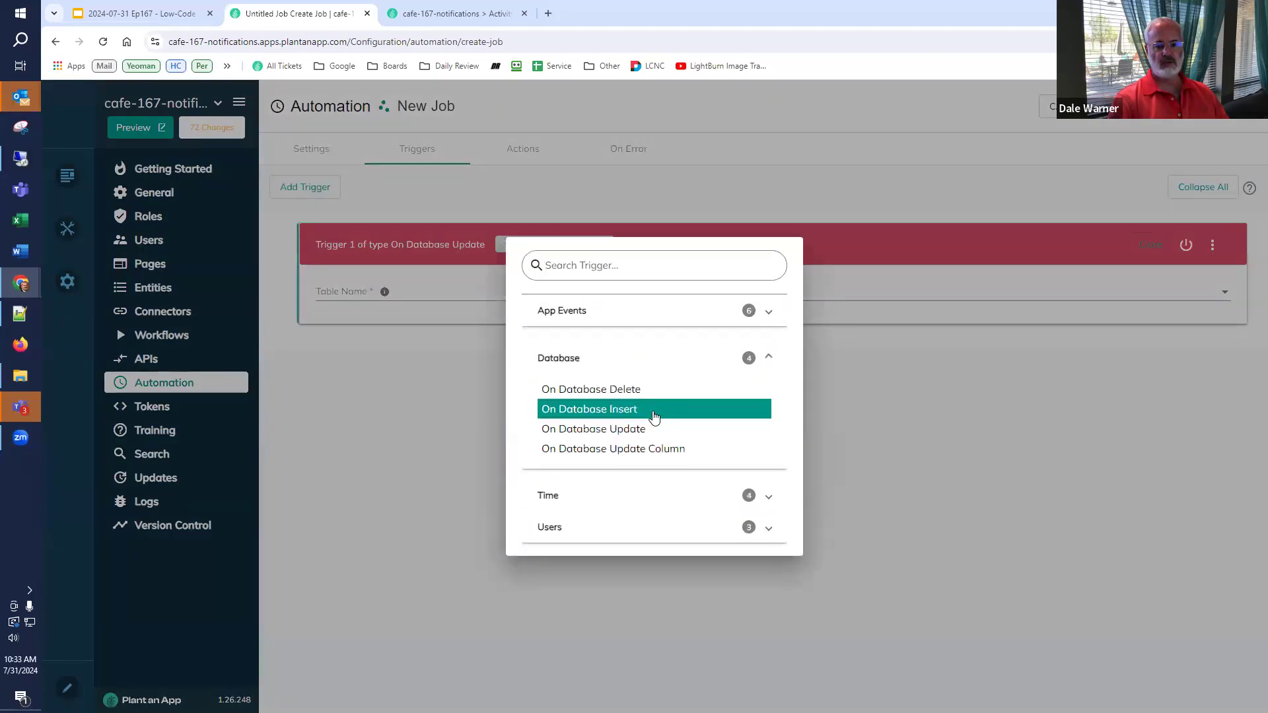
click(638, 452)
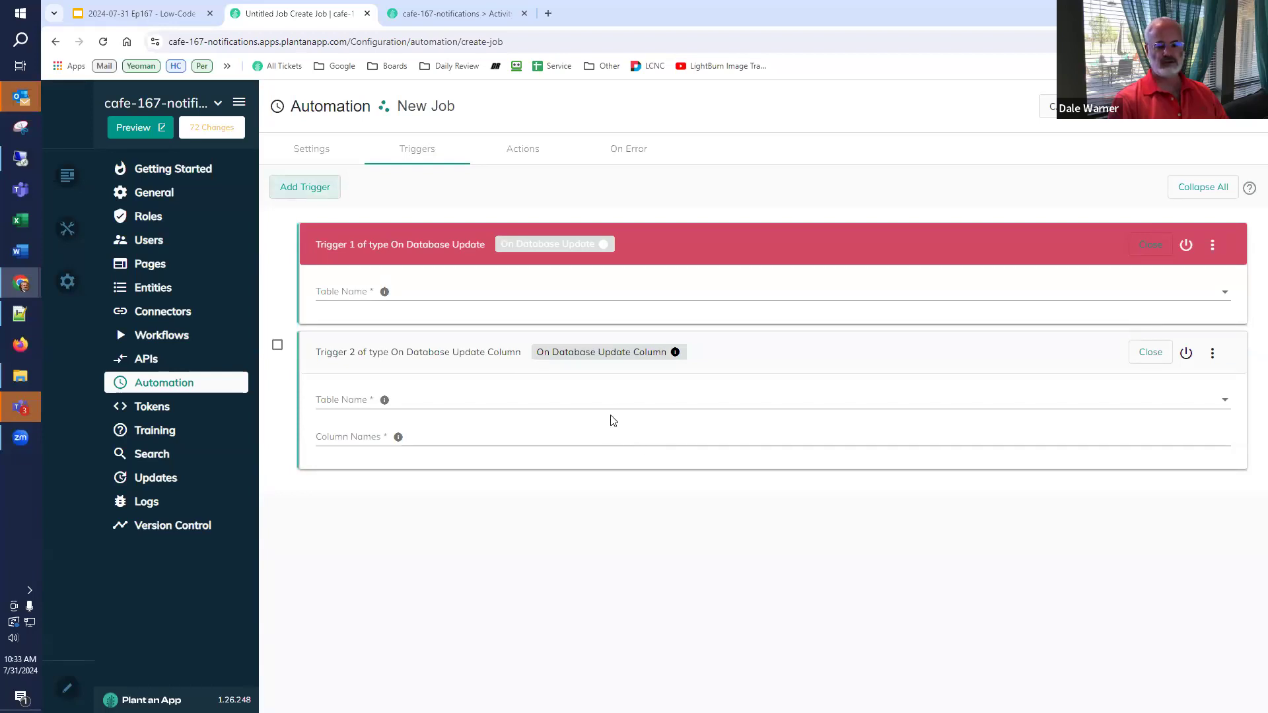
click(405, 402)
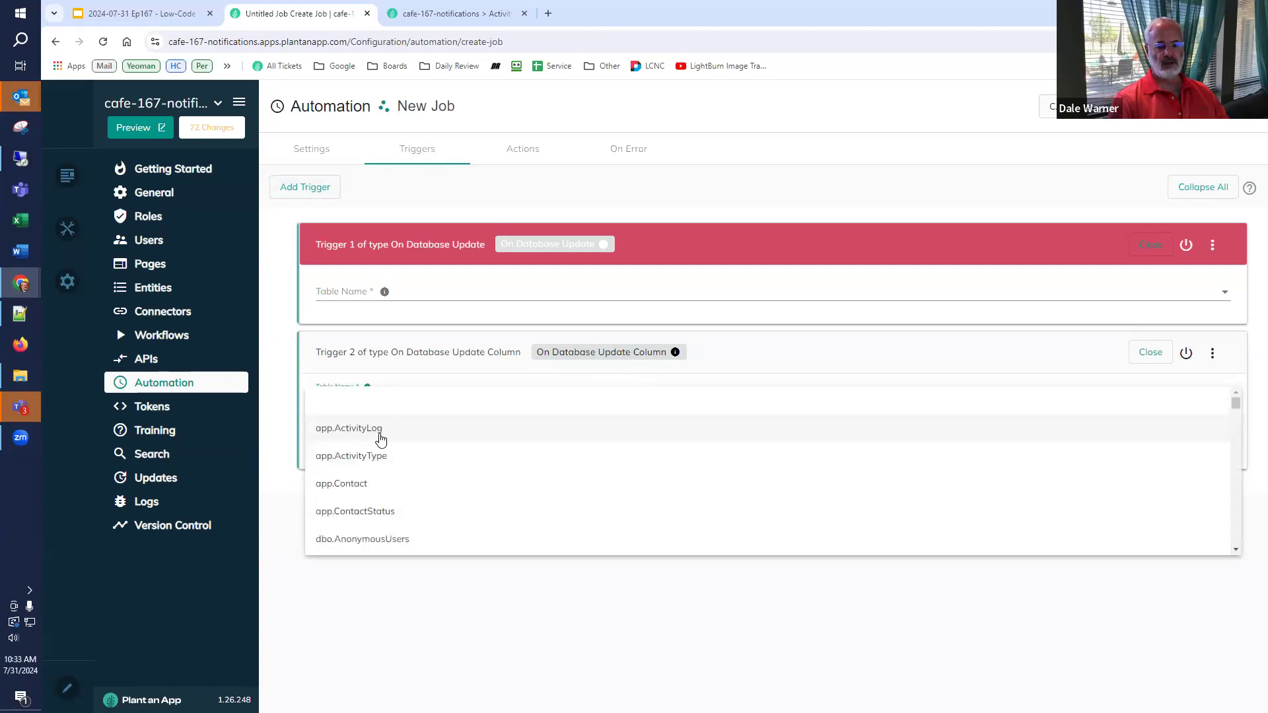
click(375, 485)
click(354, 438)
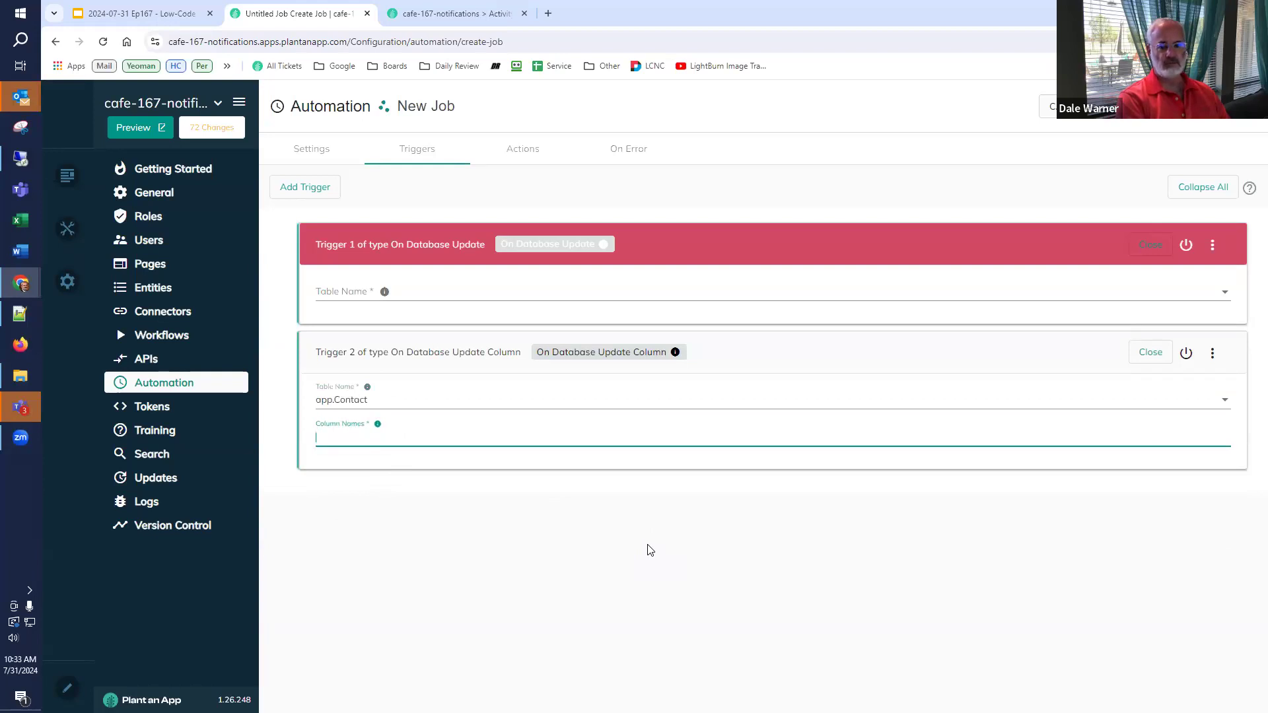
click(306, 158)
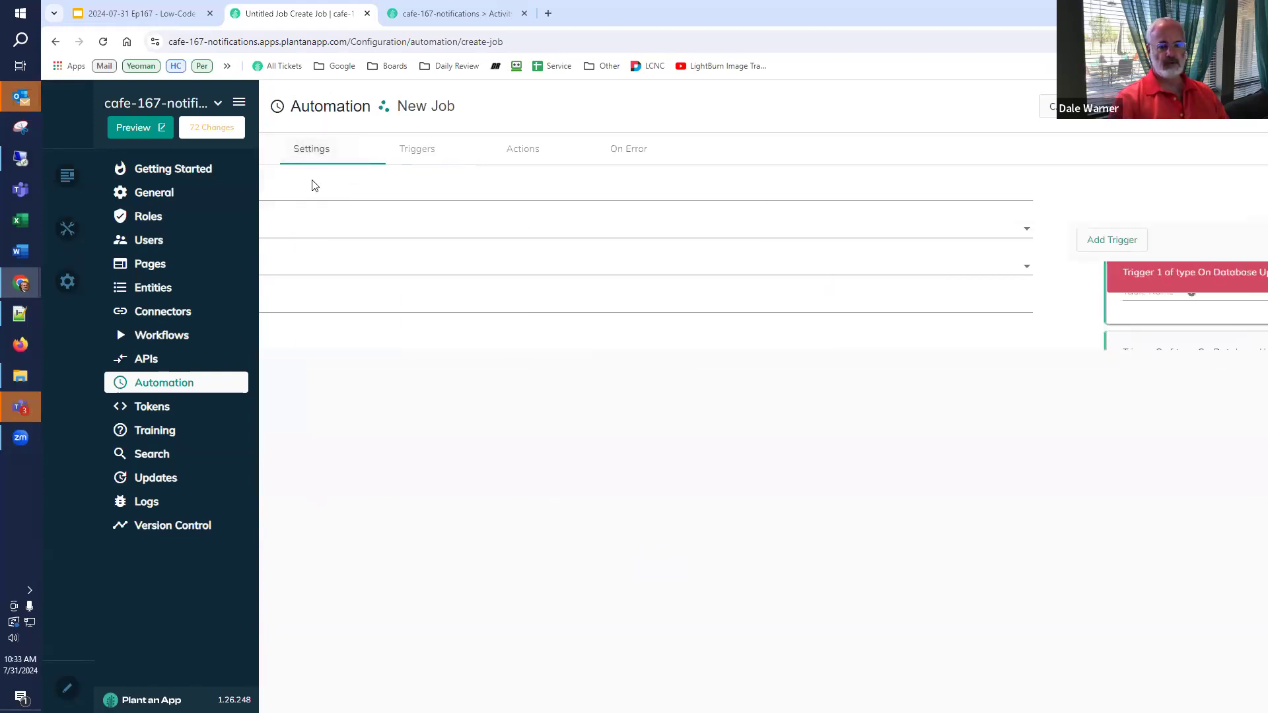
click(405, 155)
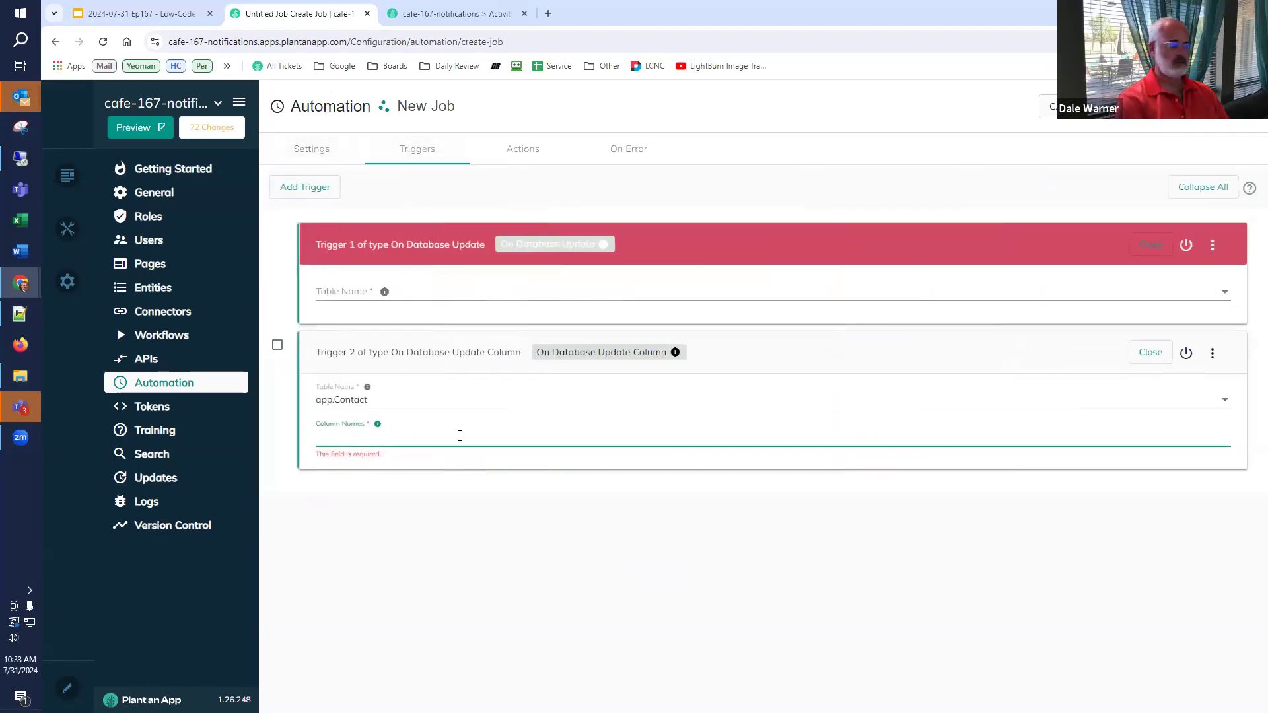
text(Address,)
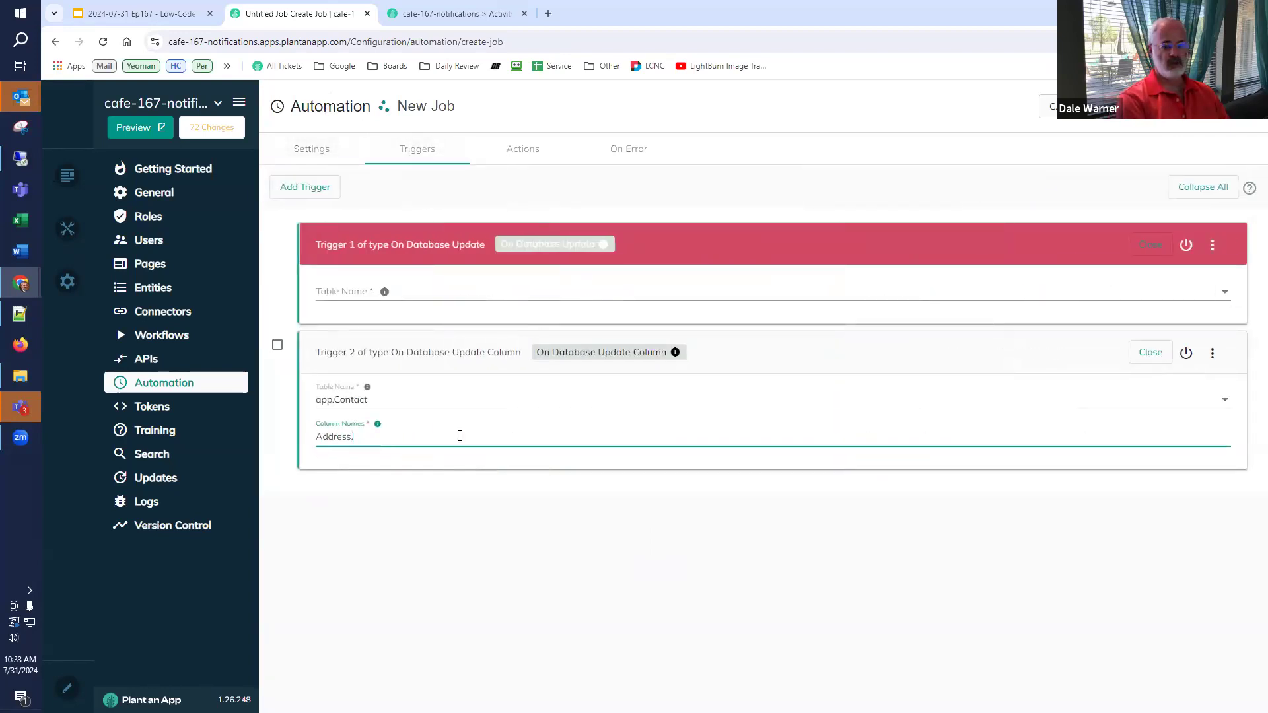
text(City,State,Zip)
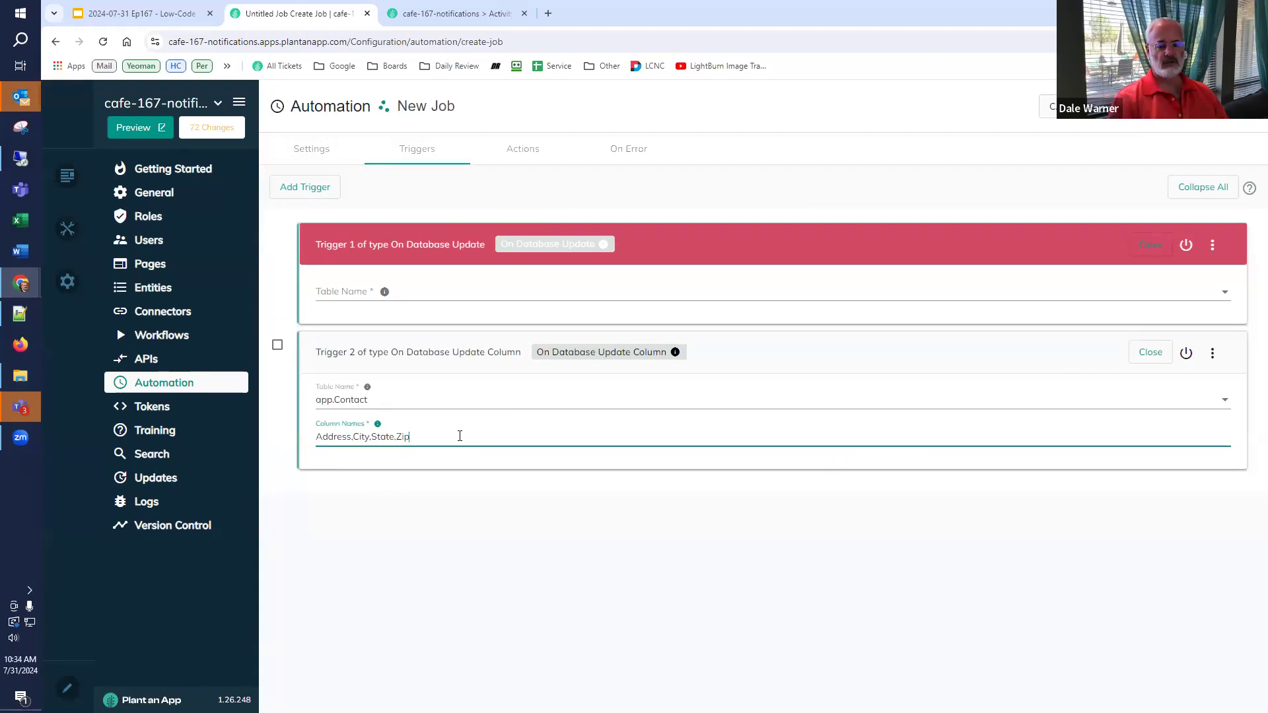
click(514, 159)
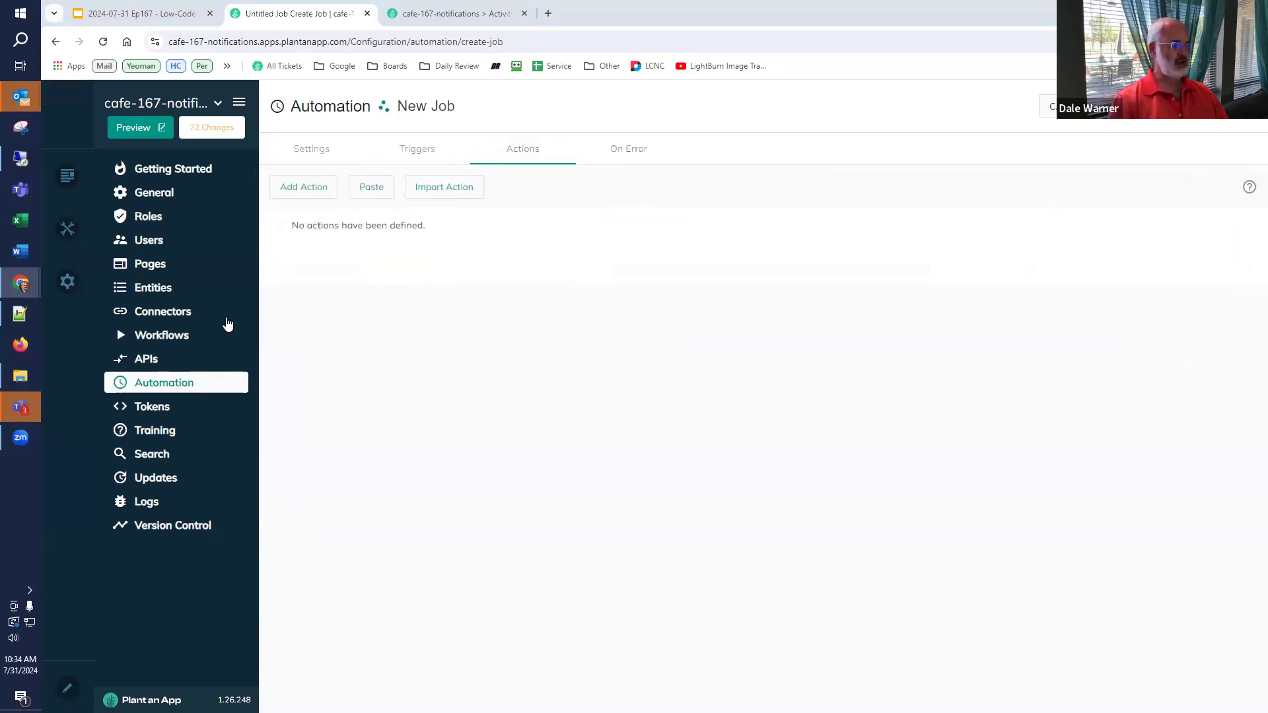
- Add a Create New Activity Log action titled 'Address for [Name] was changed to [Address], [City], [State], [Zip]'
click(302, 187)
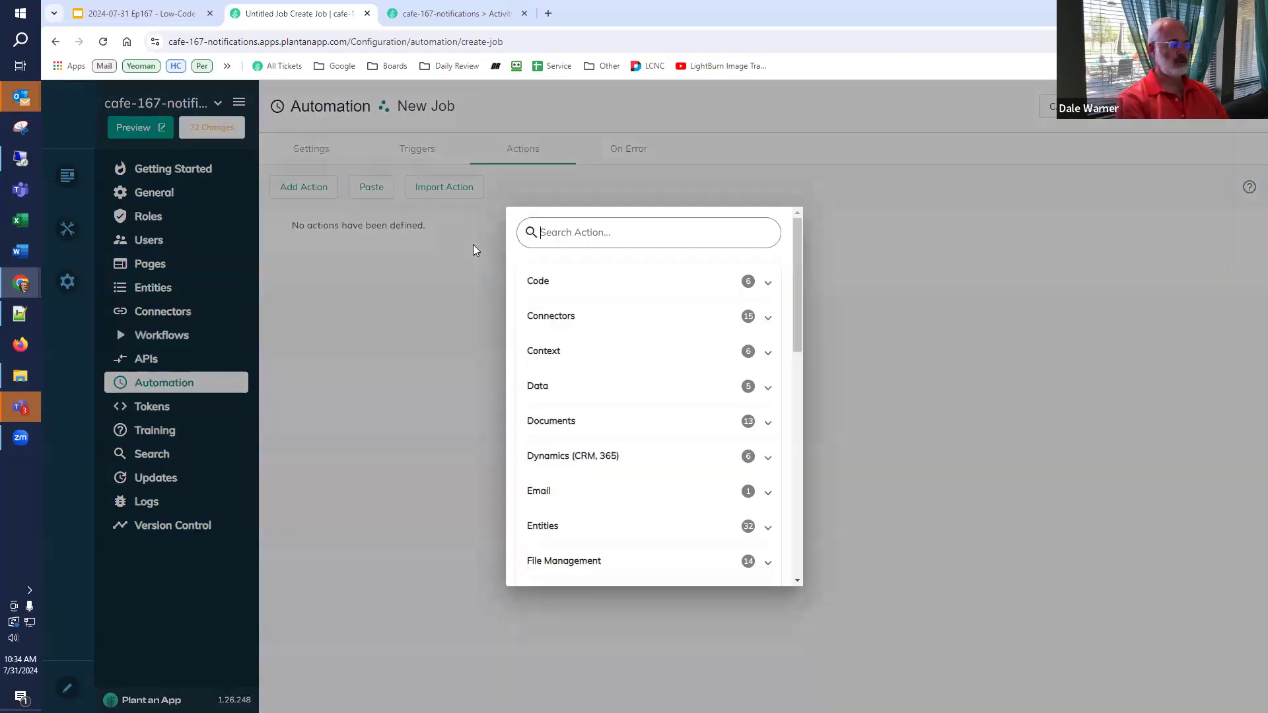
text(new ac)
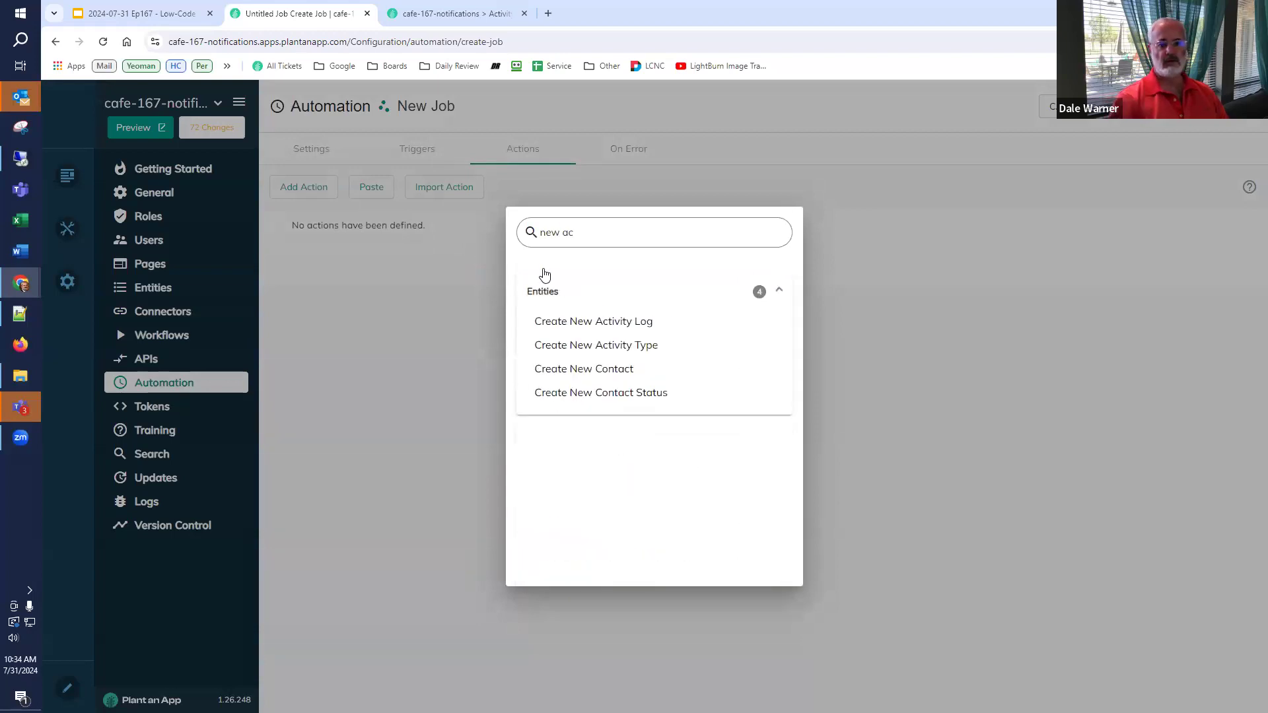
click(624, 322)
click(397, 327)
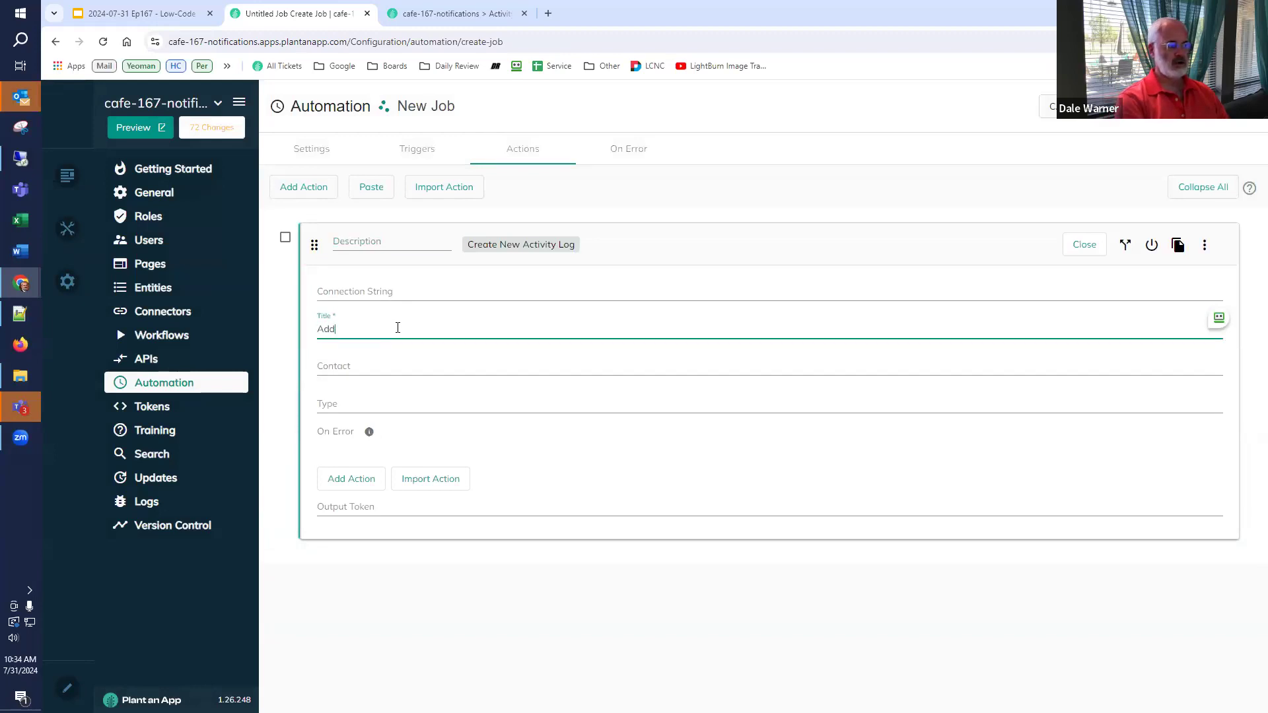
text(Address for [Name)
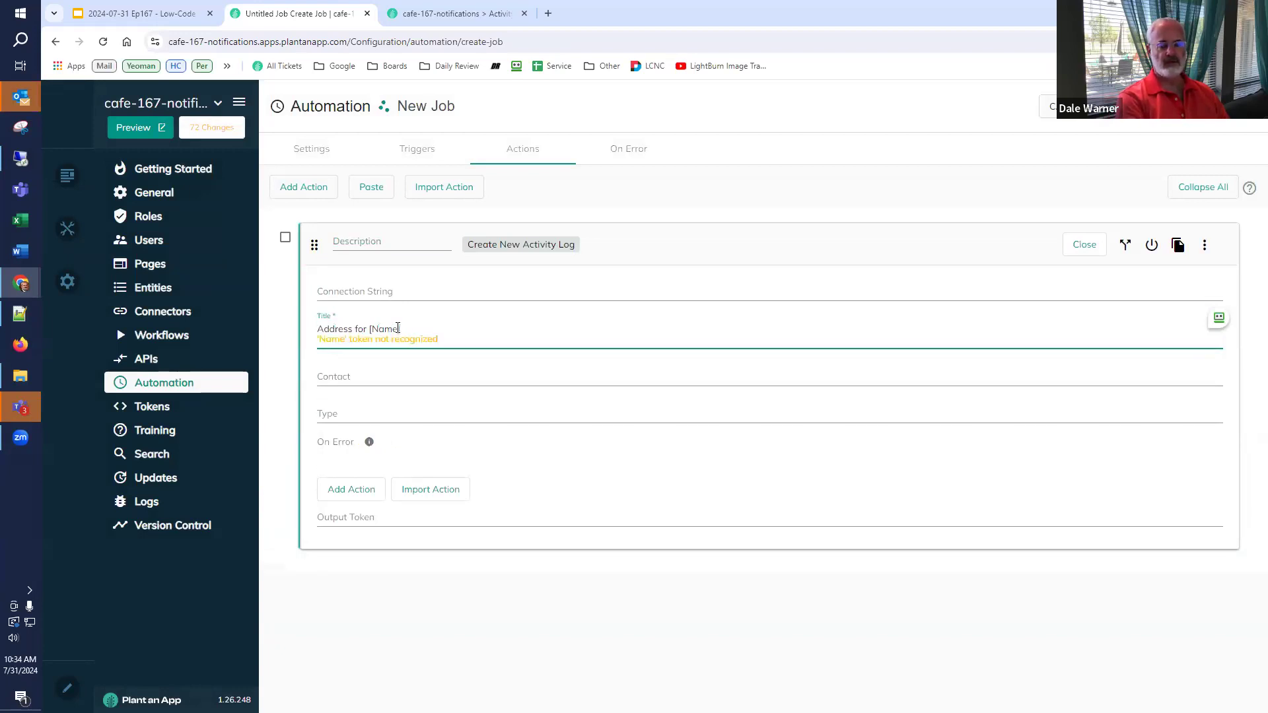
text(] was chan)
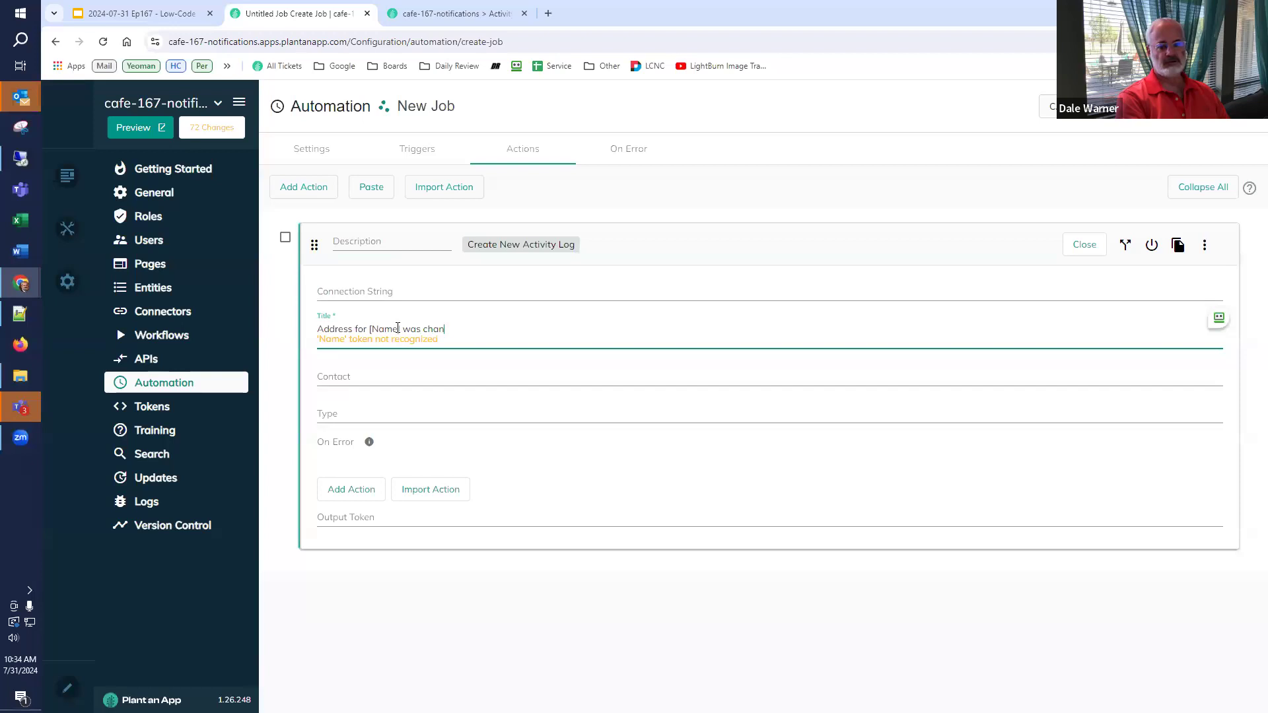
text(ged to [)
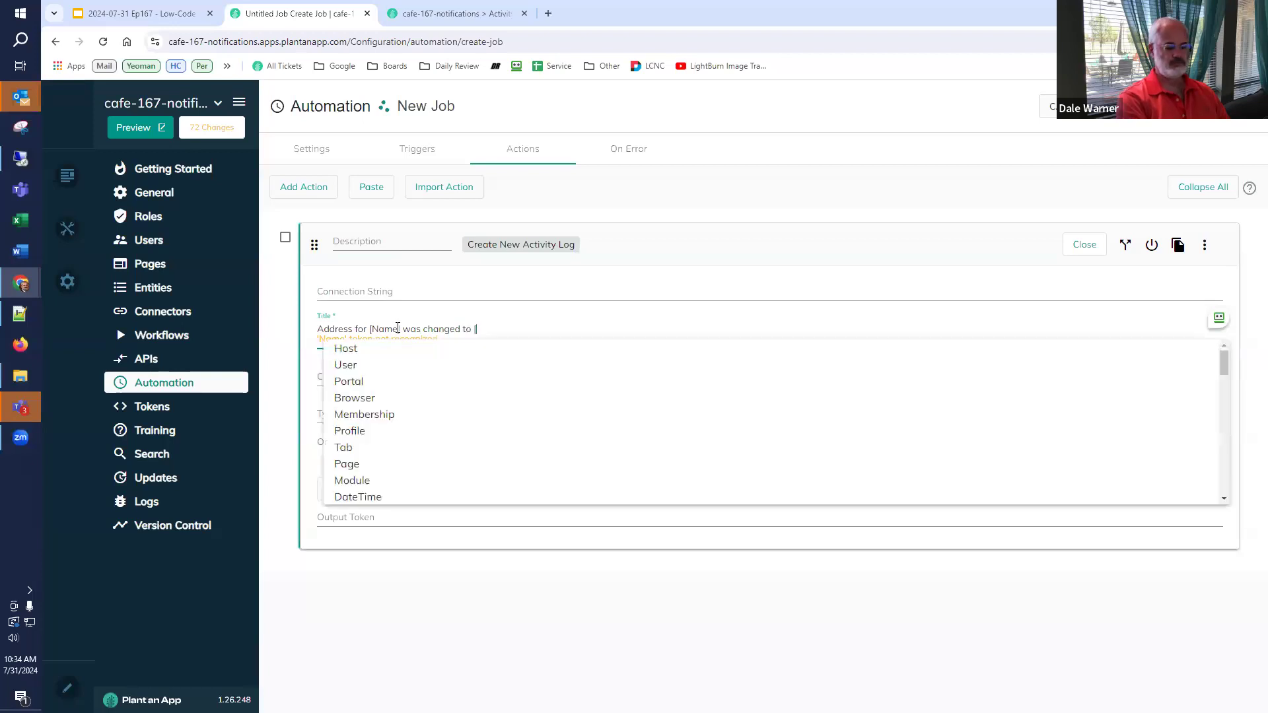
text(Address])
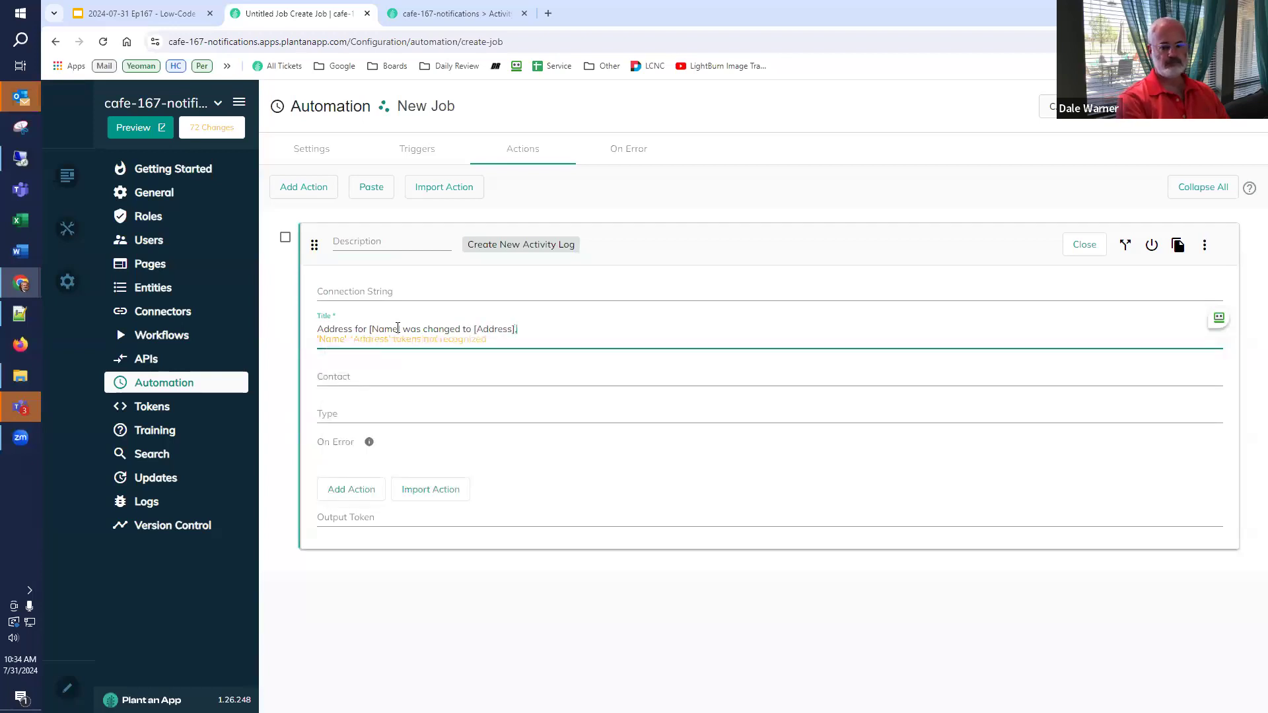
text(, [City])
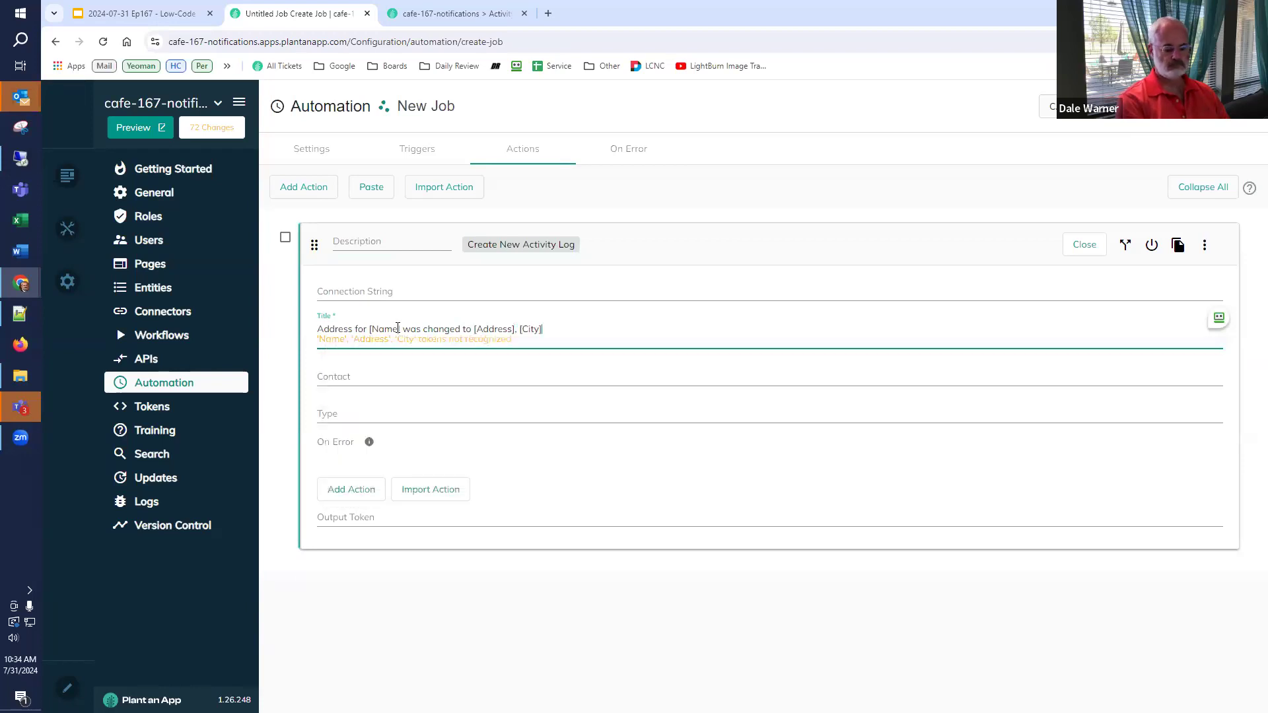
text(, )
text([St)
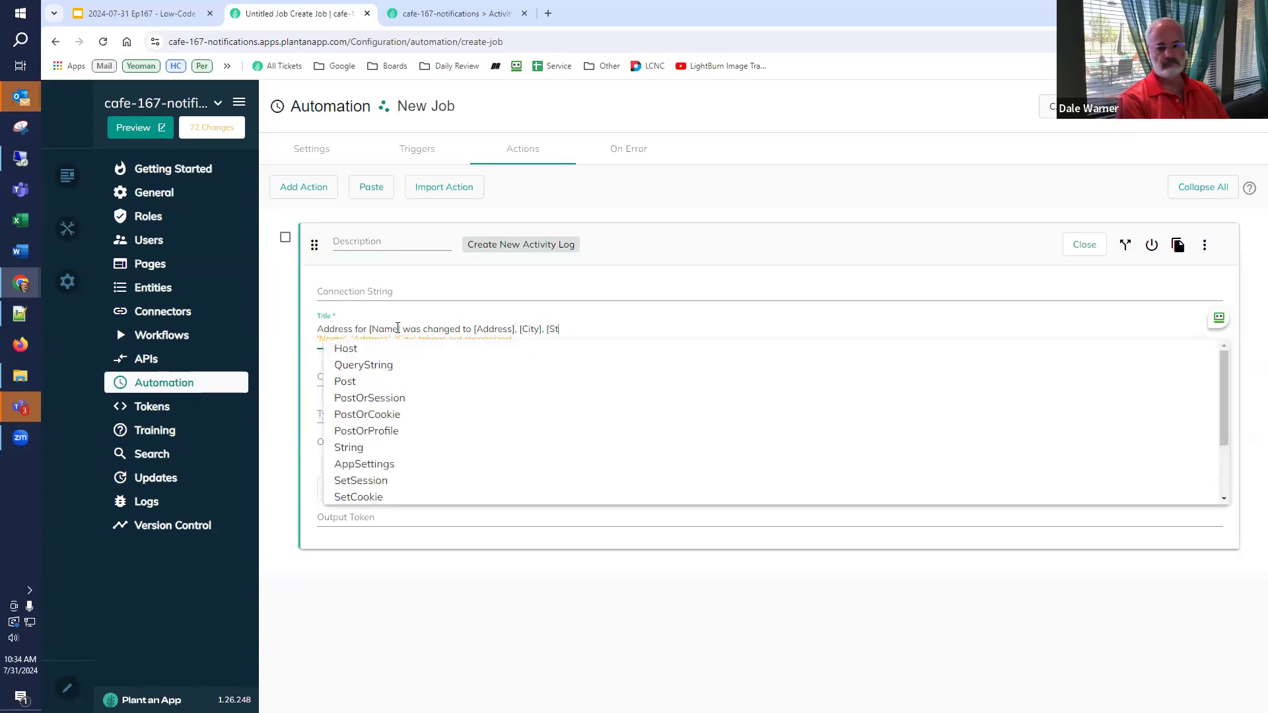
text(ate], [Zip)
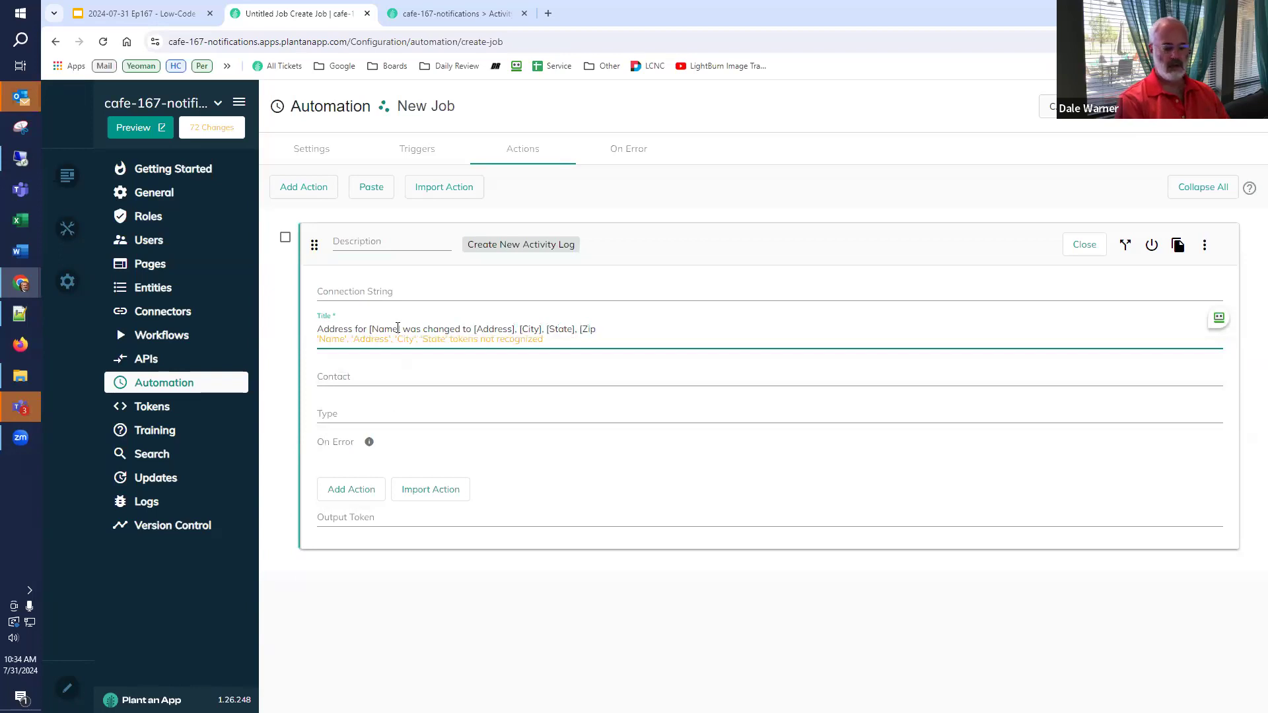
text(])
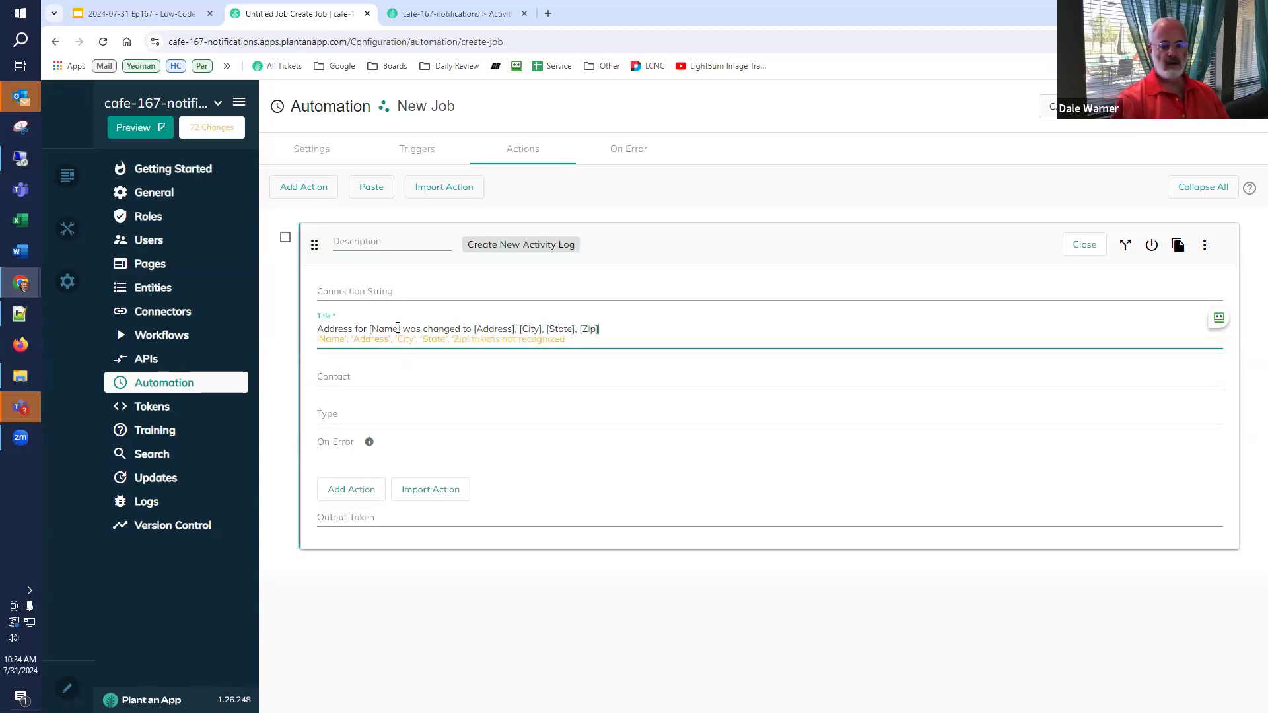
- Set the log entry's Contact to [Id] and look up the available activity types
click(371, 374)
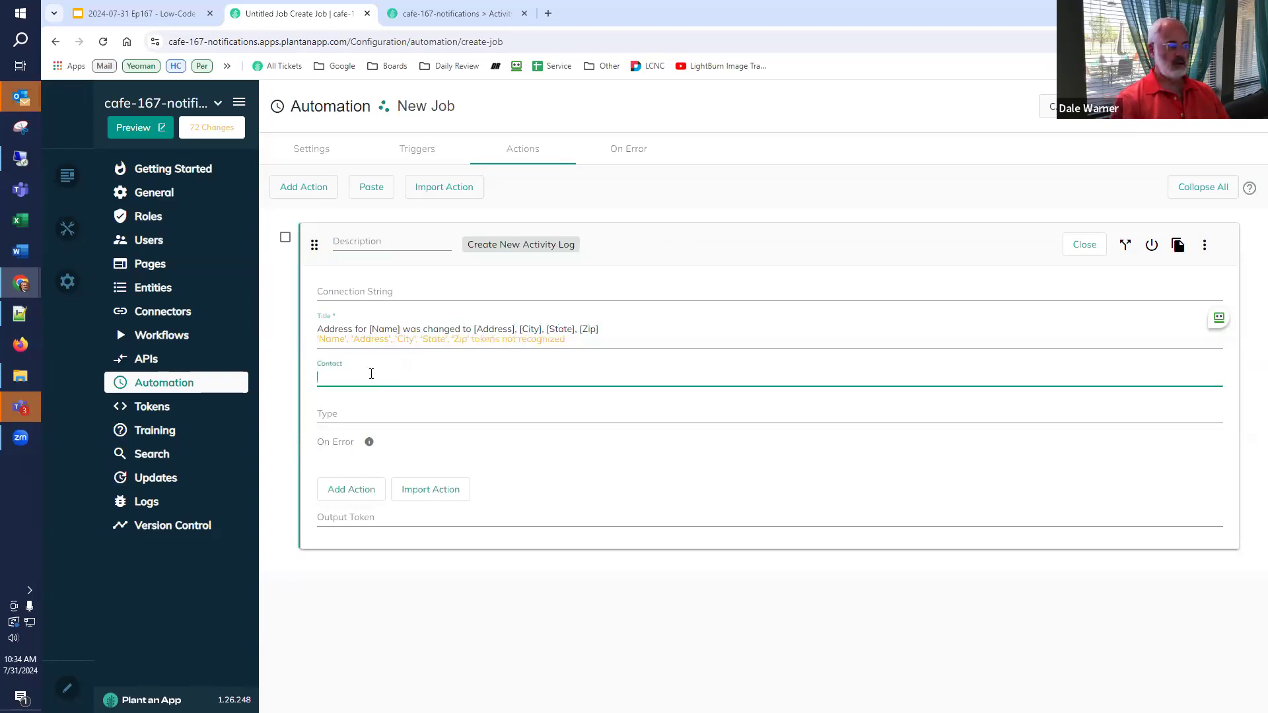
text([Id])
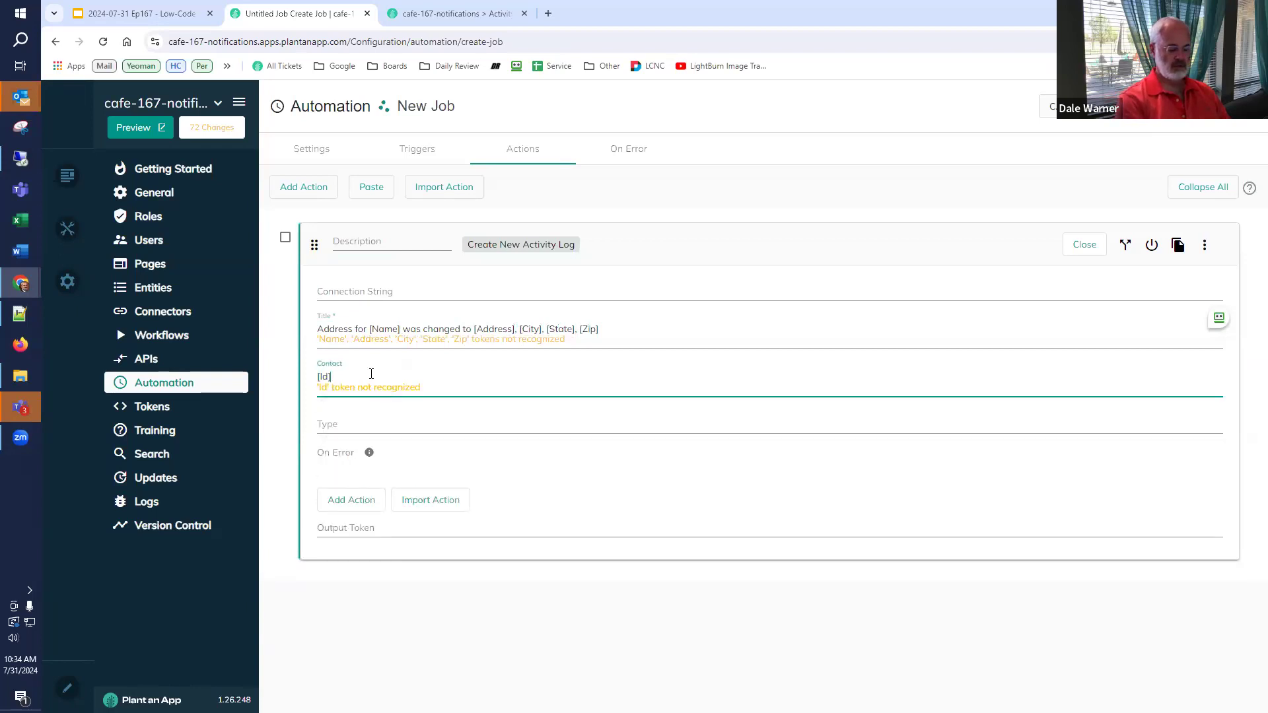
click(342, 425)
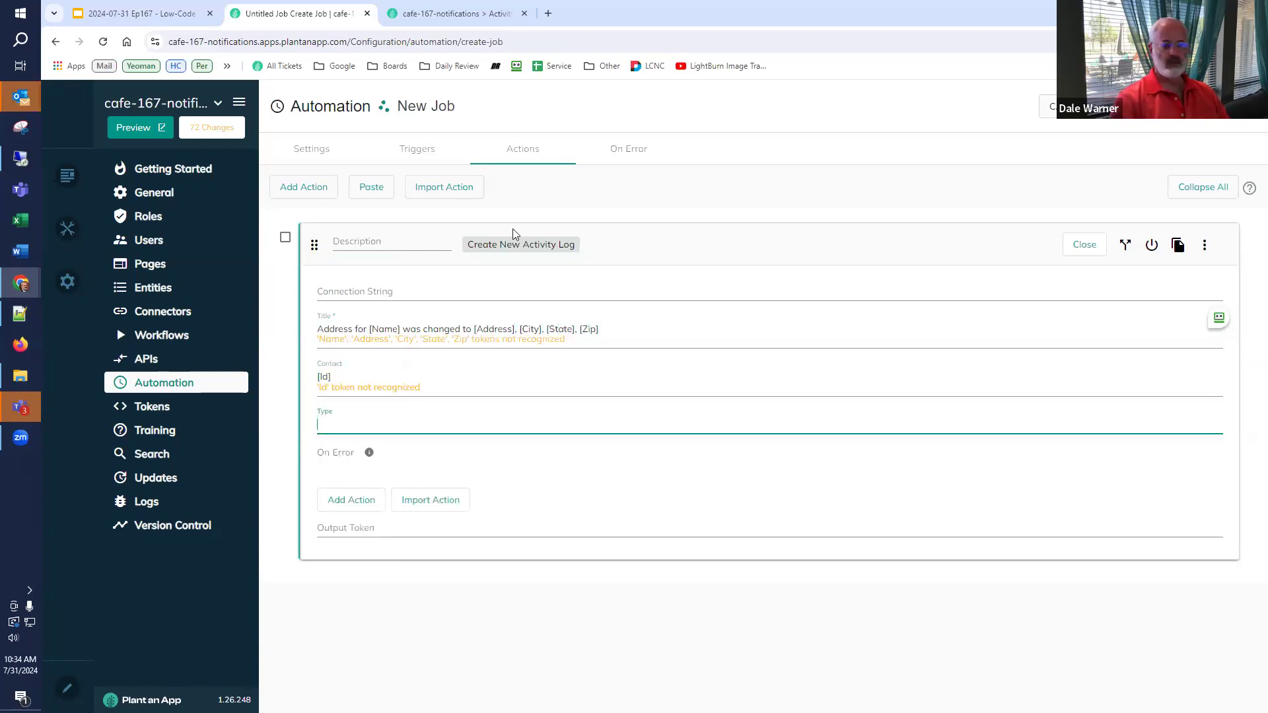
click(462, 13)
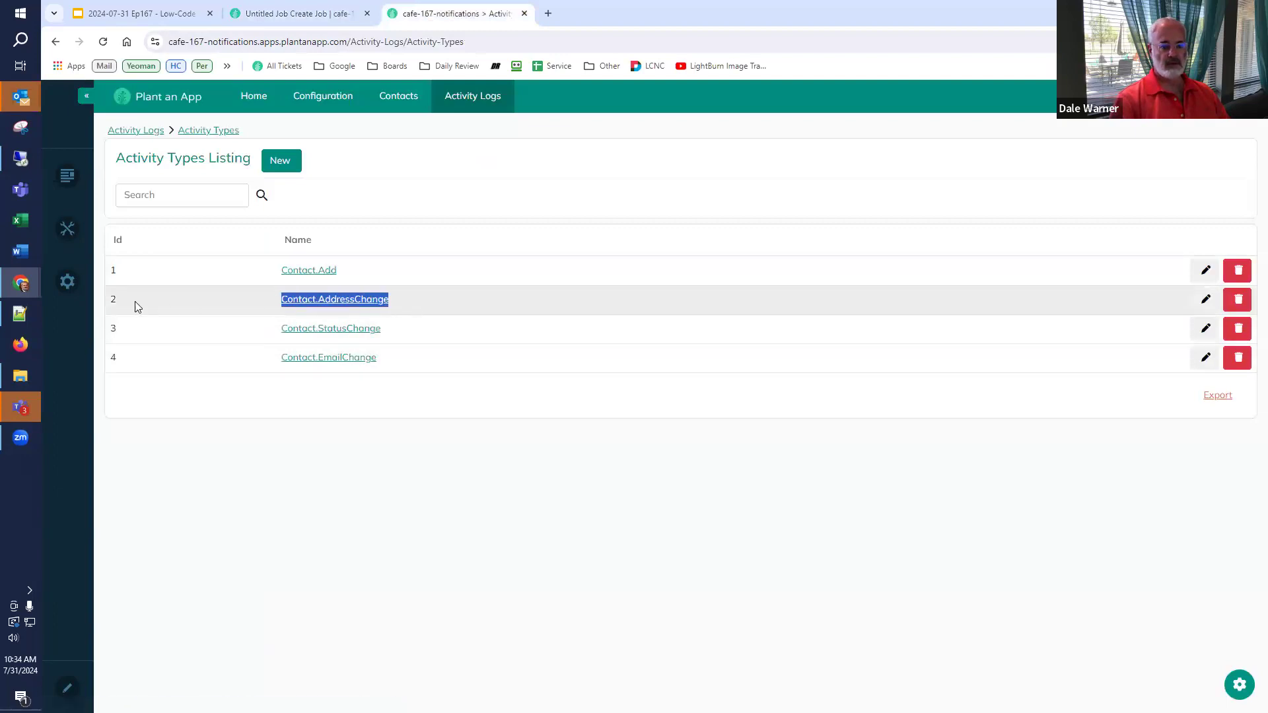
- Give the log action type 2 with description '2 = Contact.AddressChange', copied from Activity Types
shift+click(114, 304)
key(ctrl+c)
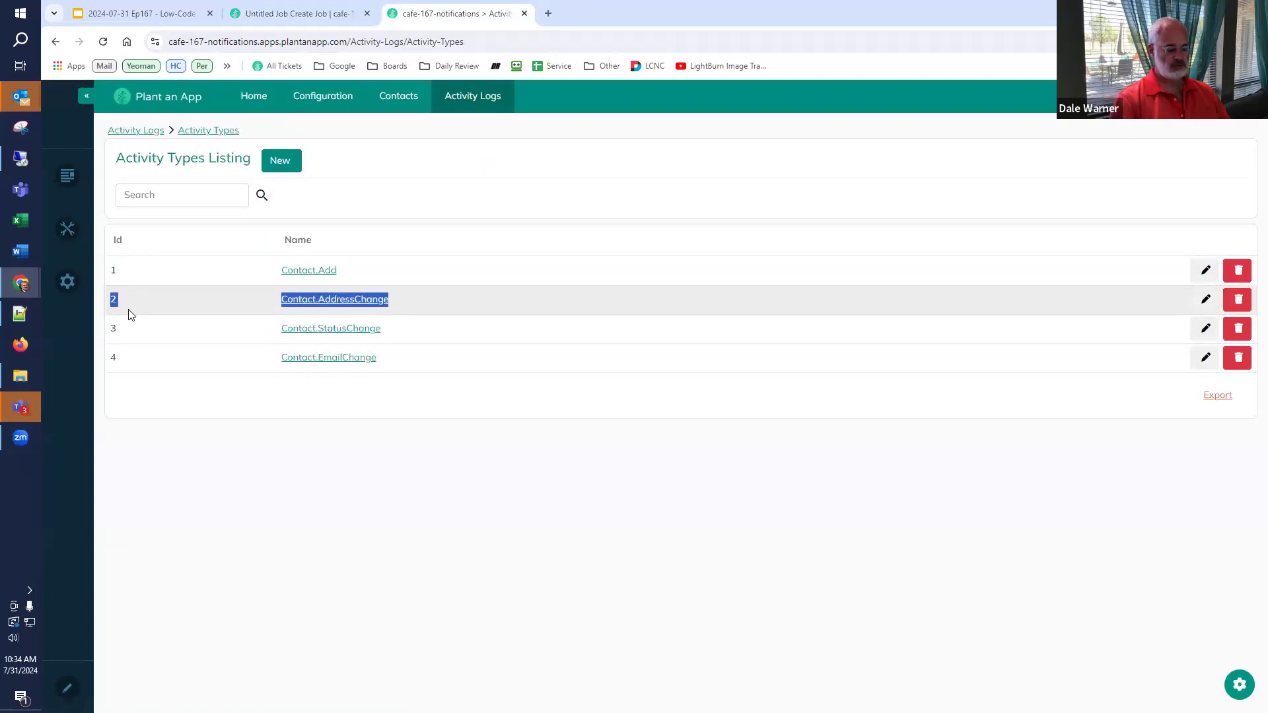
click(290, 14)
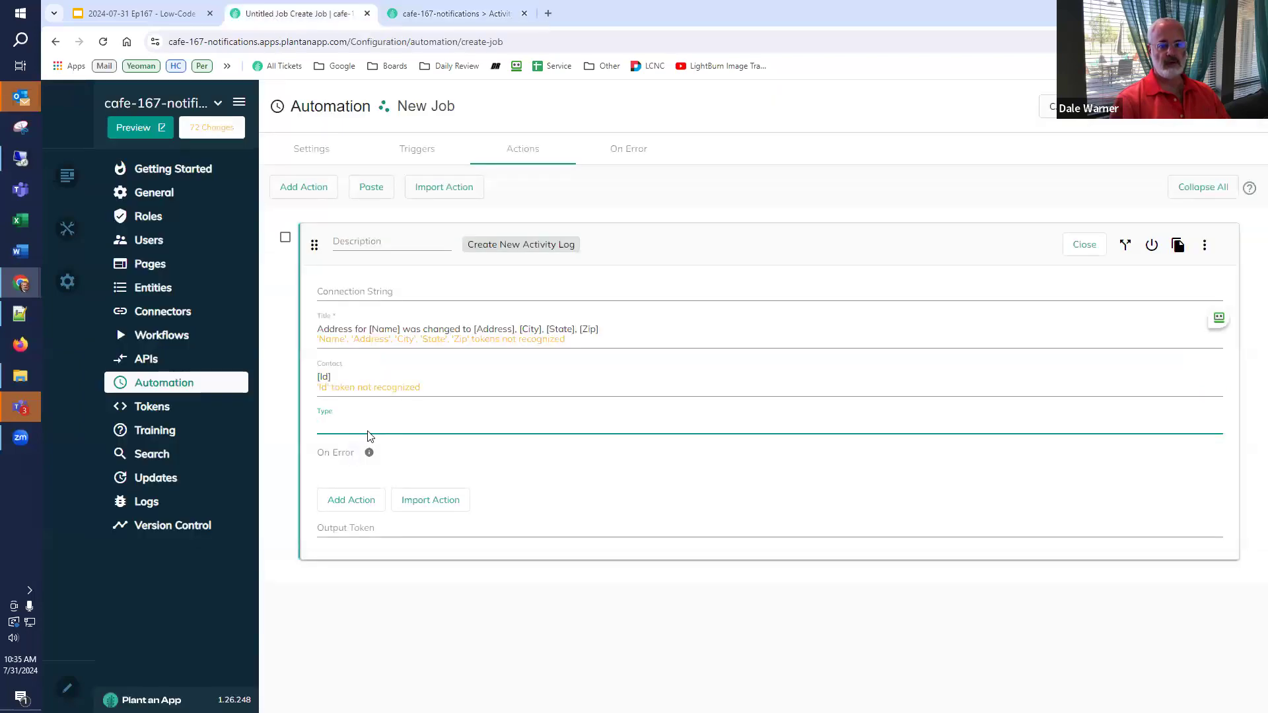
click(377, 242)
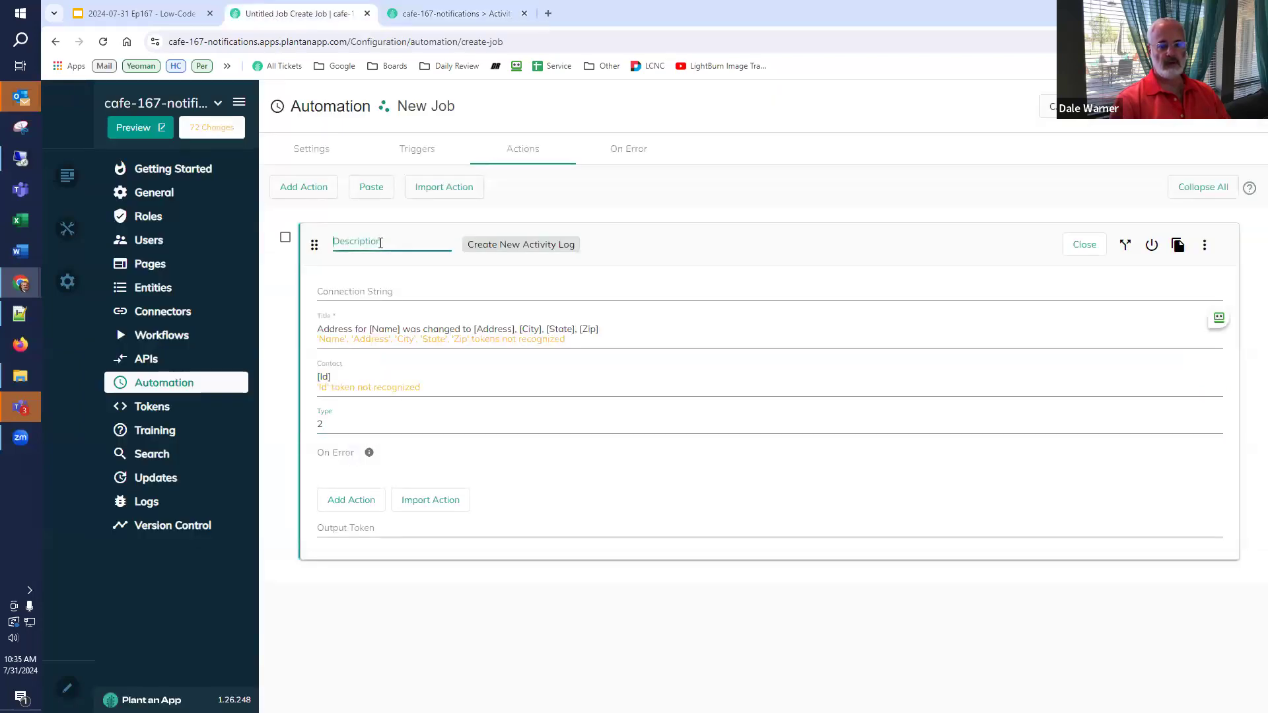
key(ctrl+v)
key(Right)
text(=)
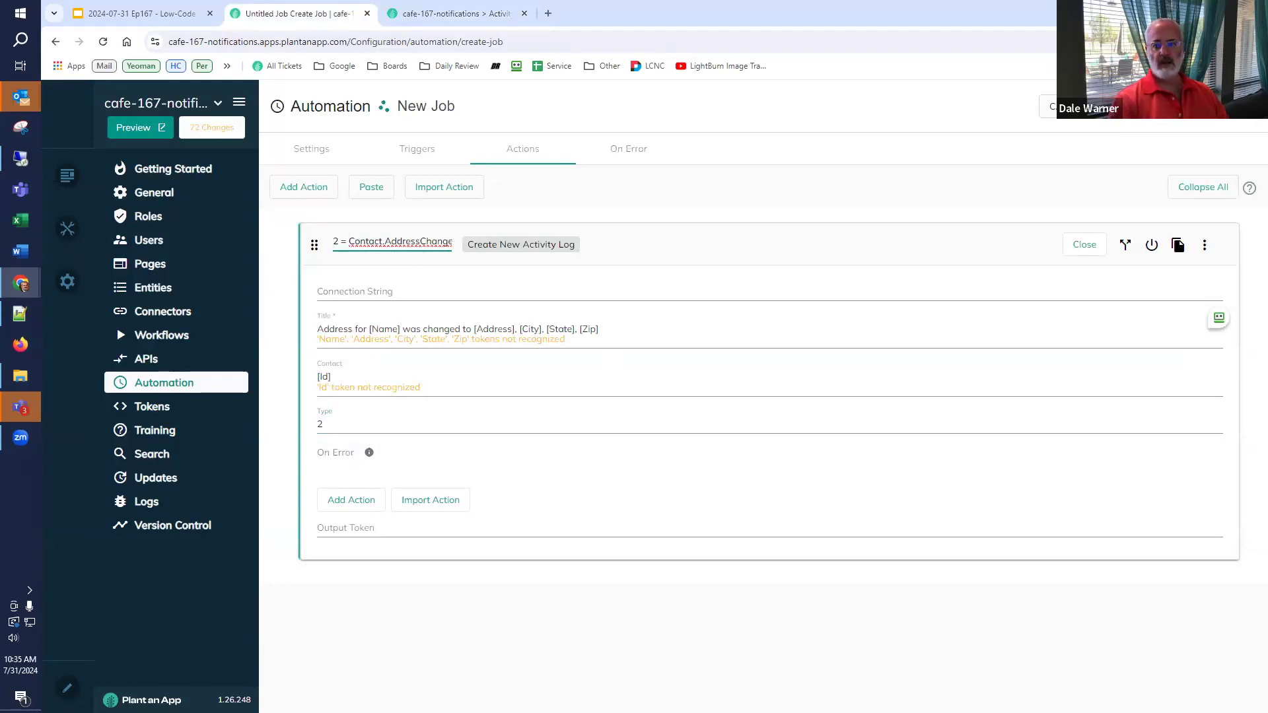
click(470, 14)
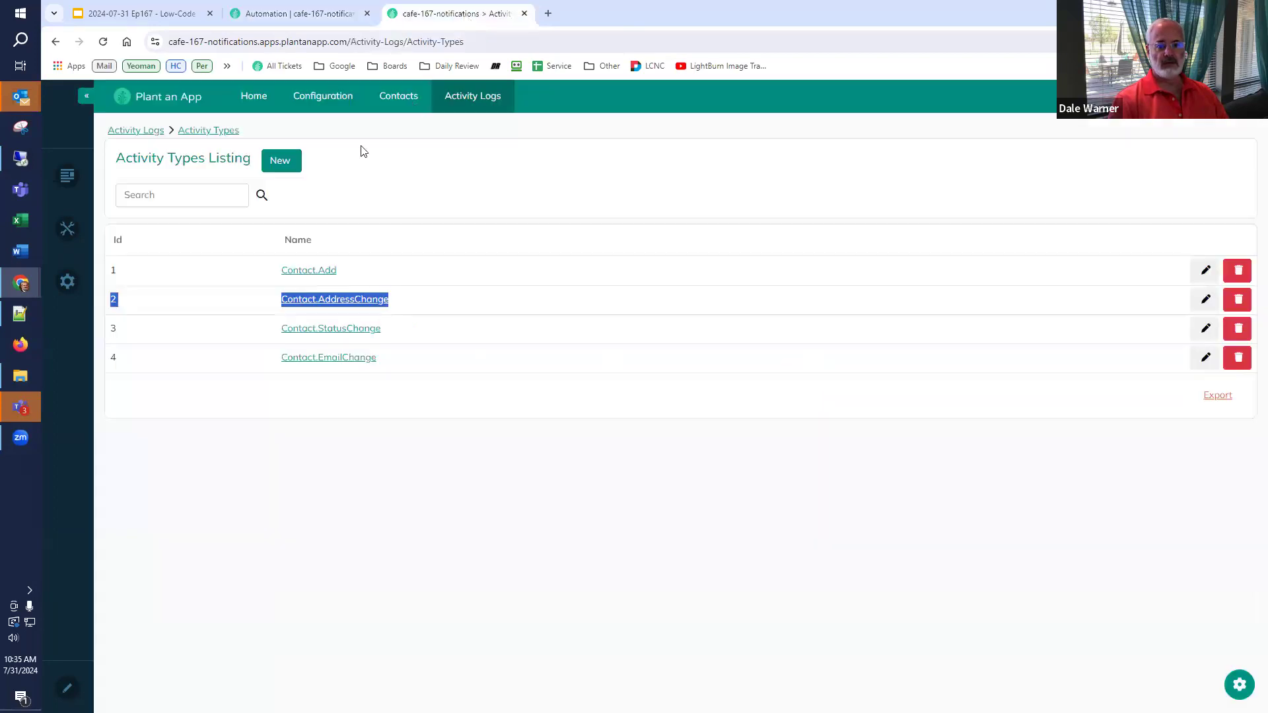
- Open the existing contact from Contacts, fill in street address, city, state and zip, and update it
mouse_move(389, 107)
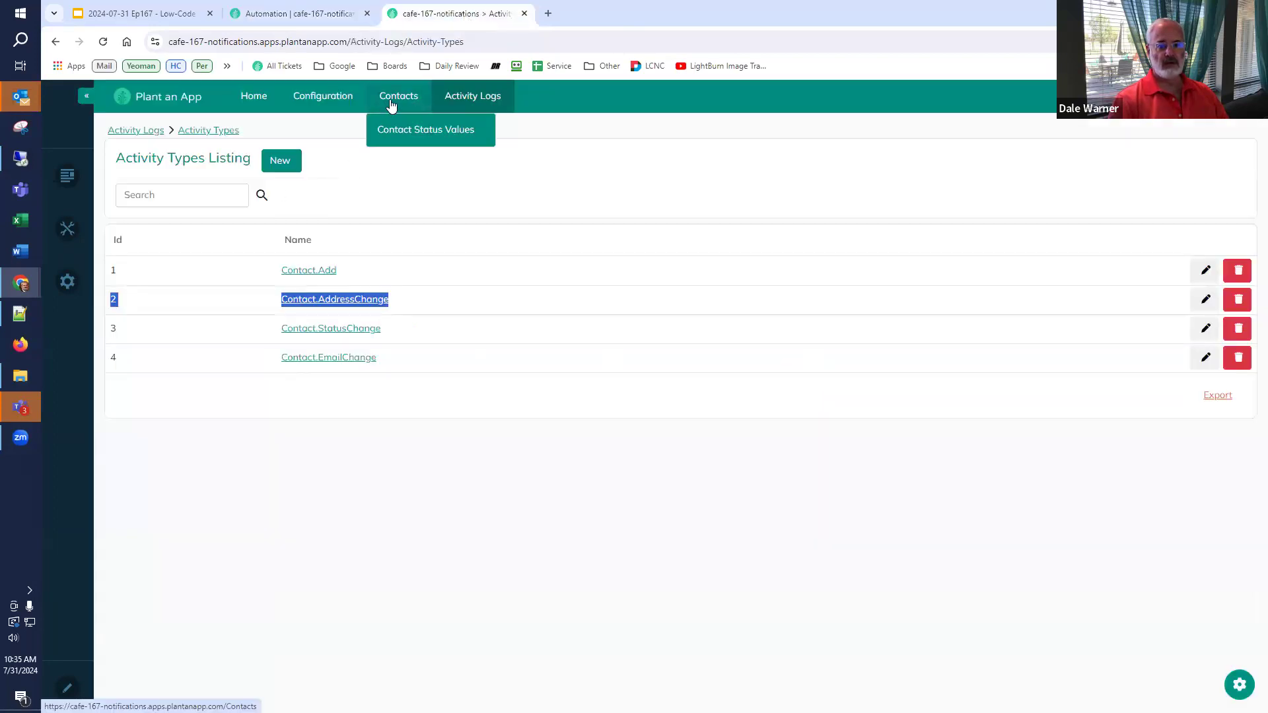
click(394, 101)
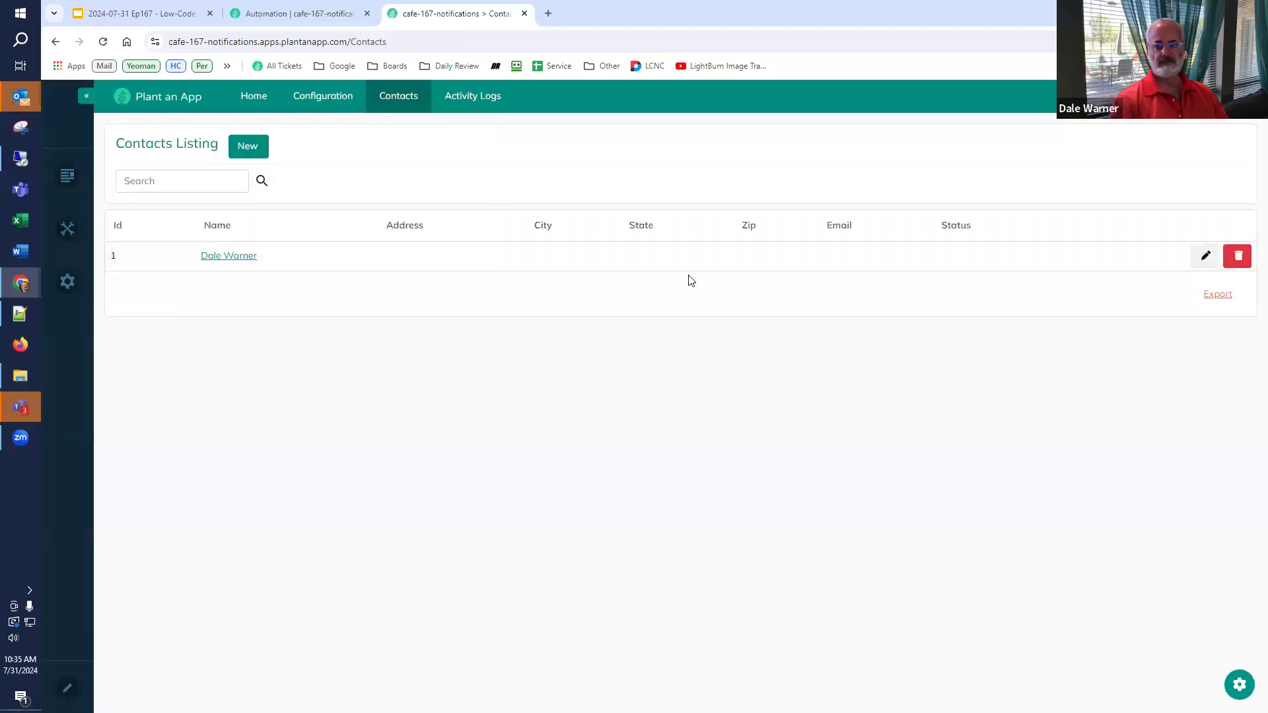
click(484, 267)
click(624, 215)
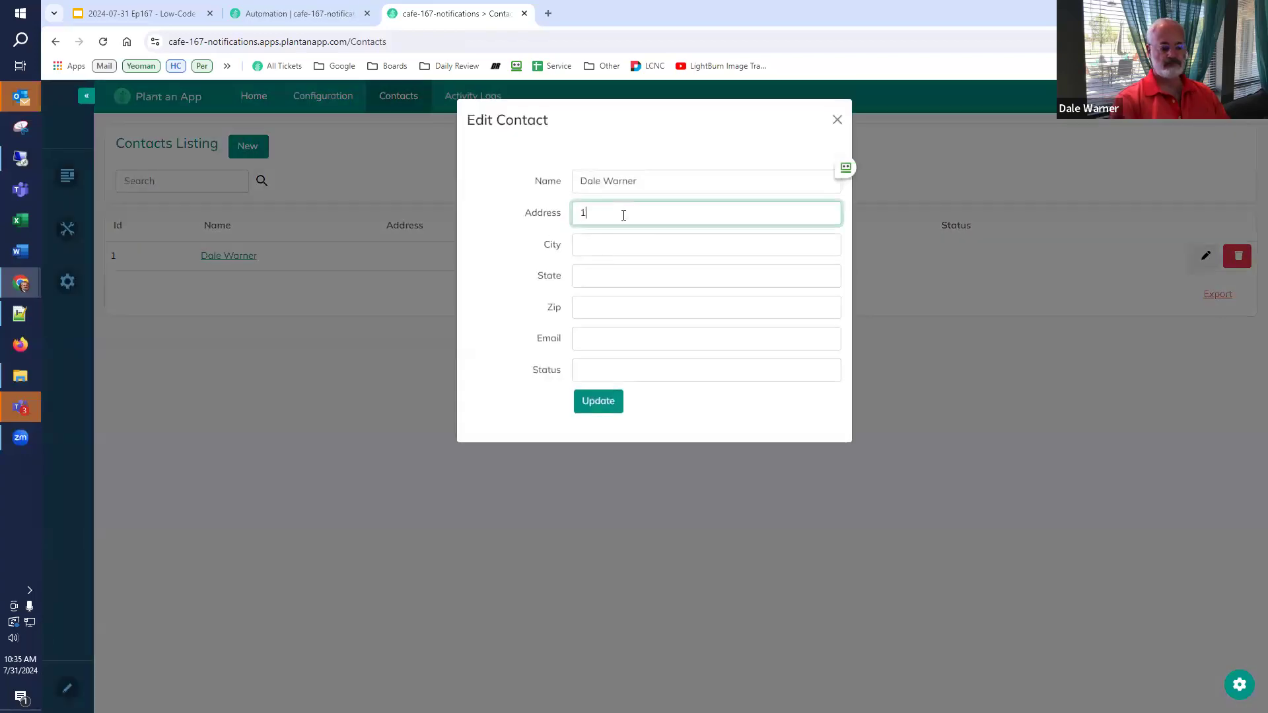
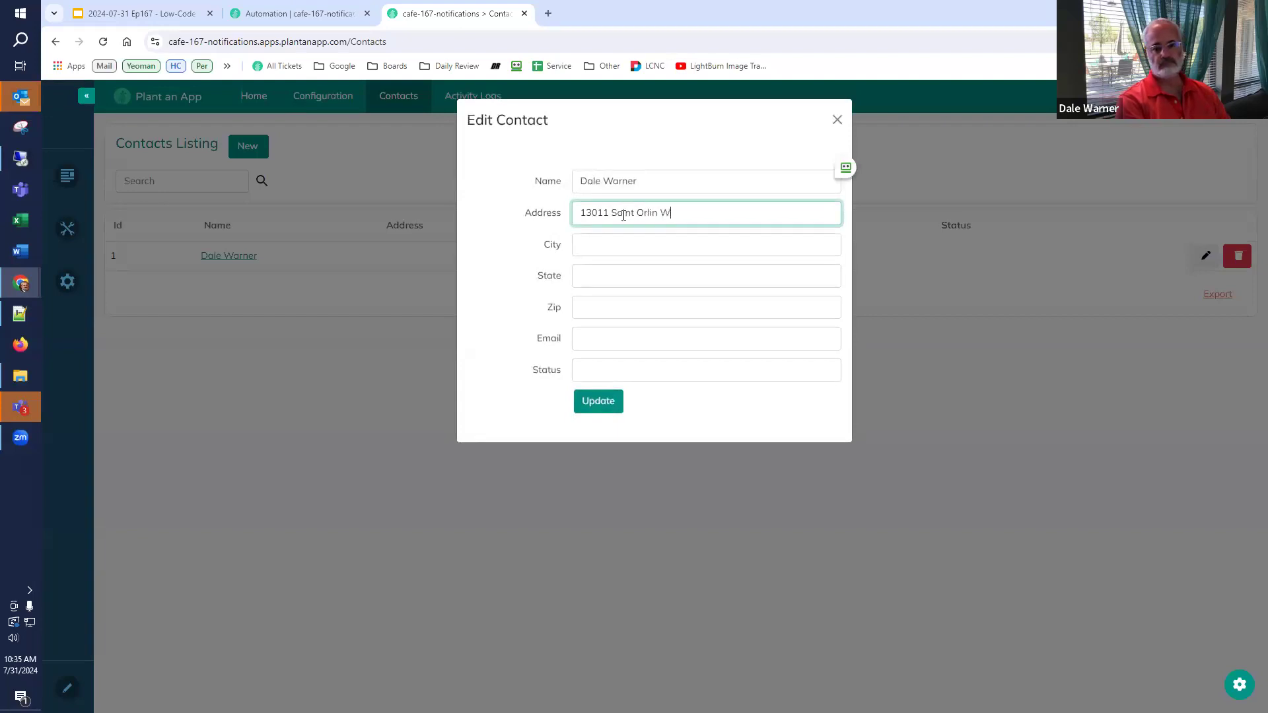
key(Tab)
text(Forney)
key(Tab)
text(TX)
key(Tab)
text(126)
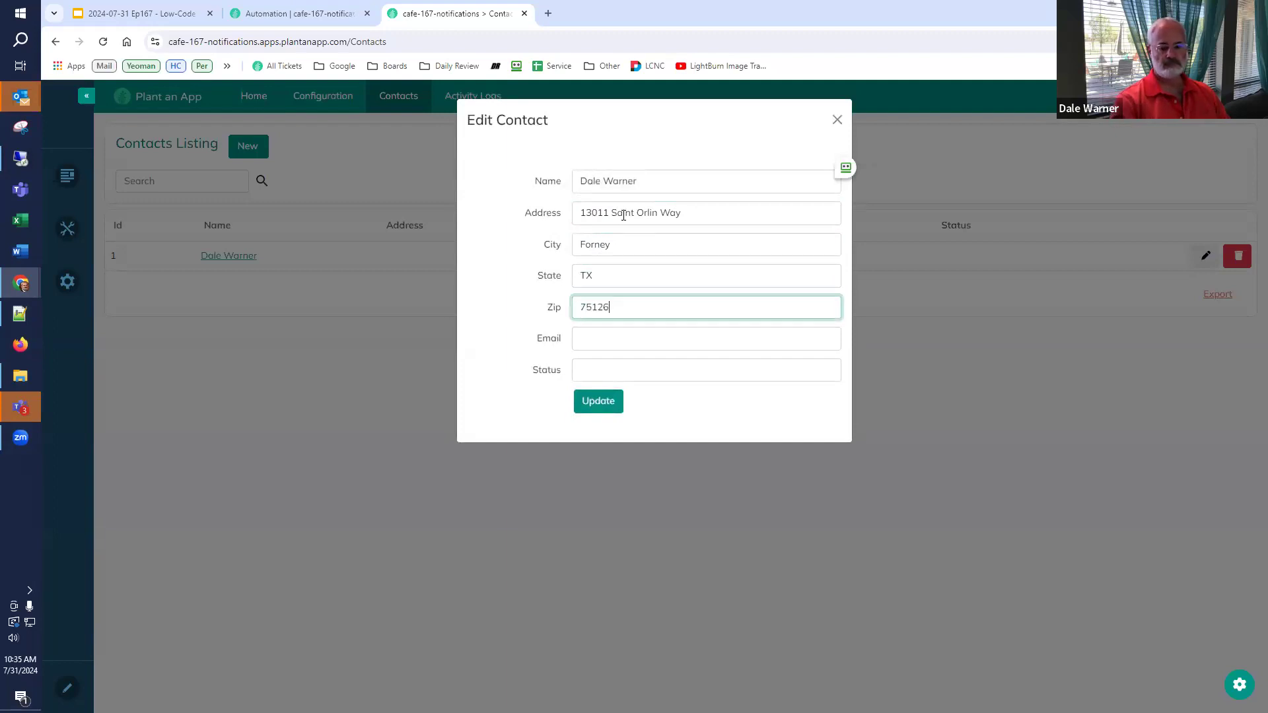
click(599, 410)
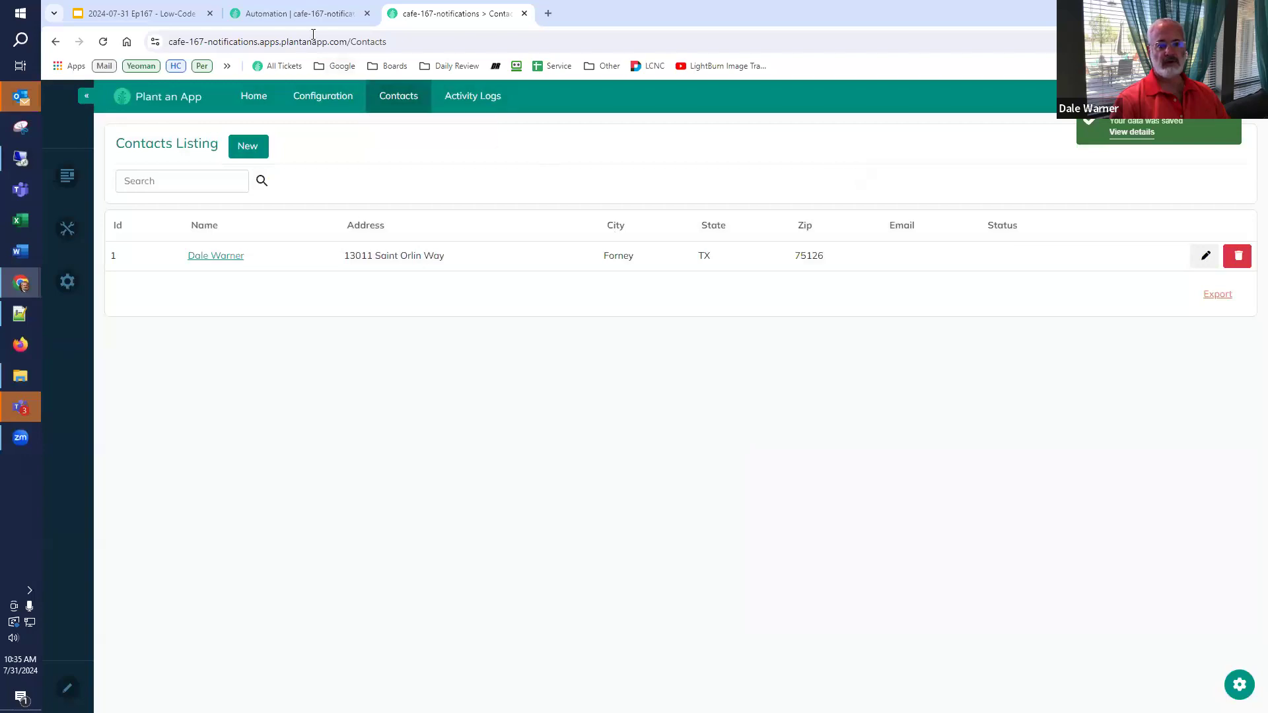
- Check Activity Logs for the new Contact.AddressChange entry, view Activity Types, then return to Automation jobs
click(325, 17)
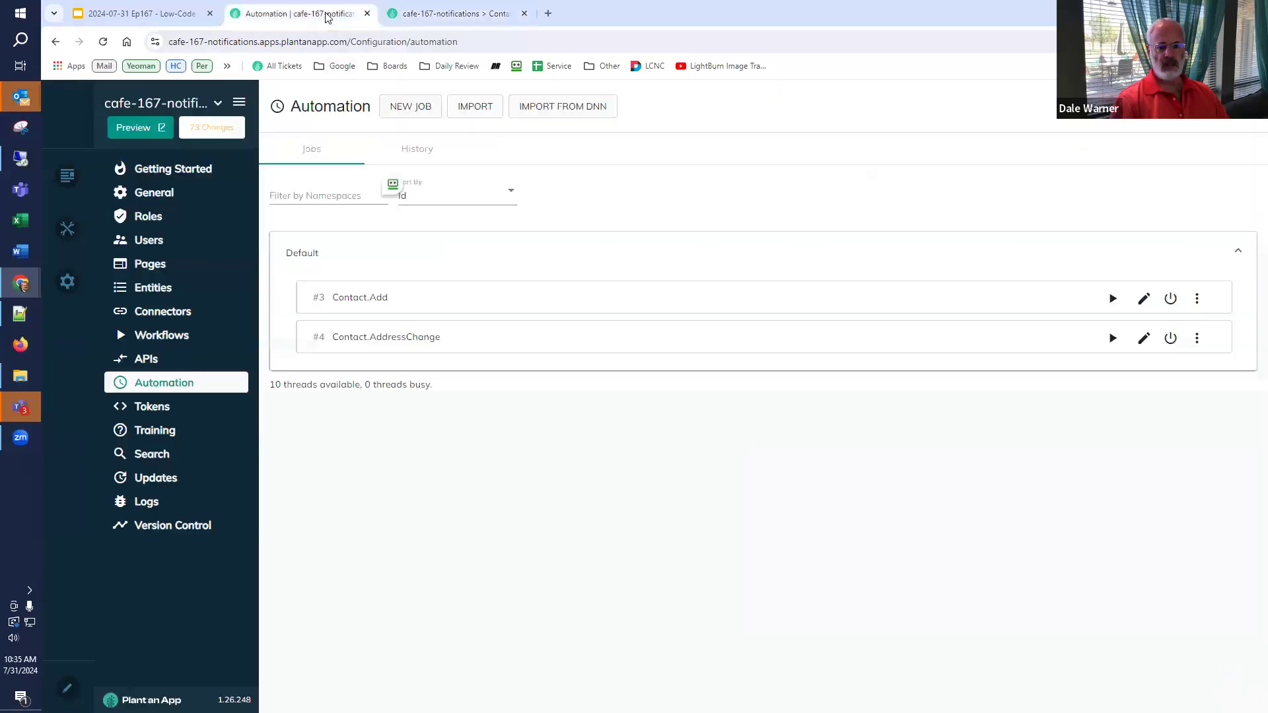
click(456, 14)
click(471, 99)
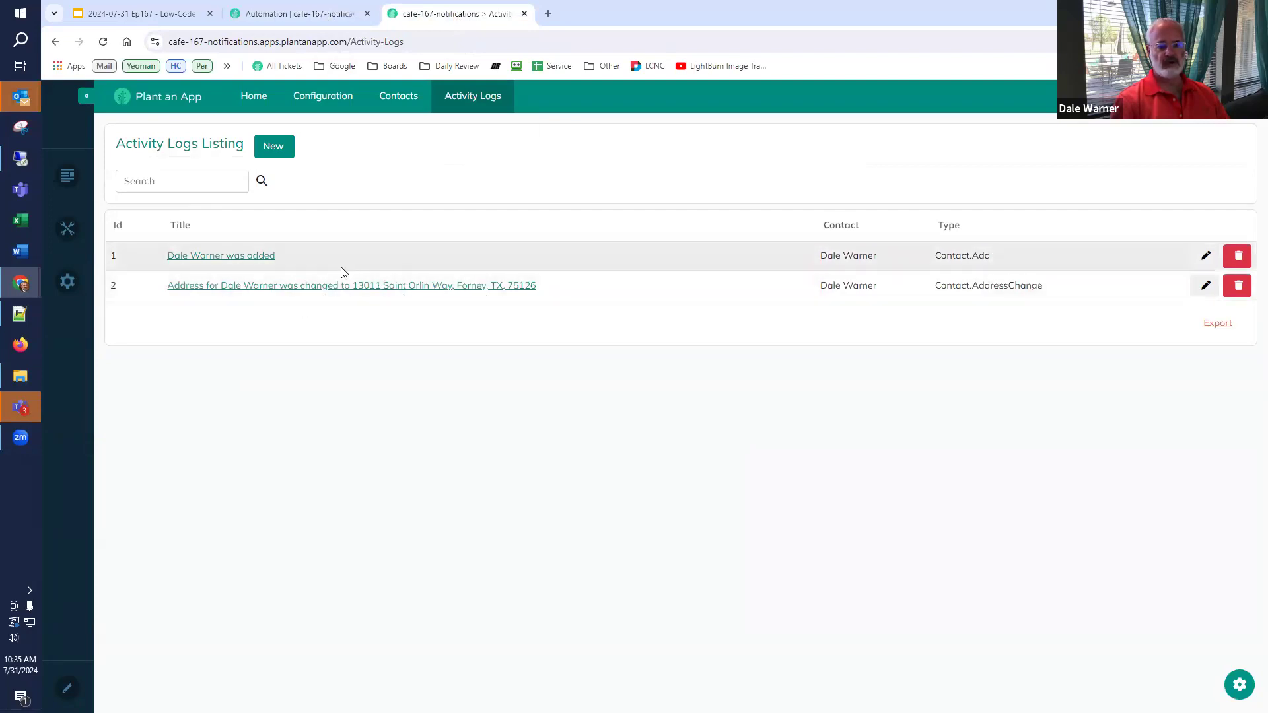
click(299, 16)
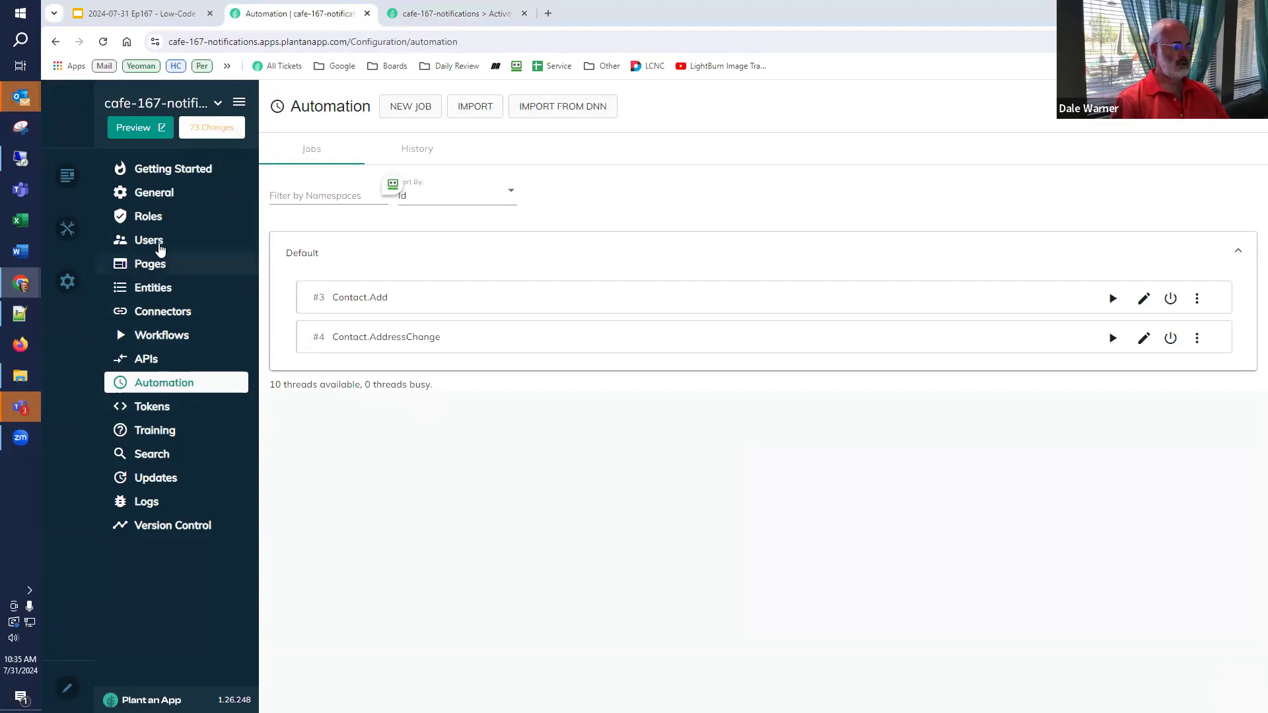
click(455, 14)
mouse_move(497, 96)
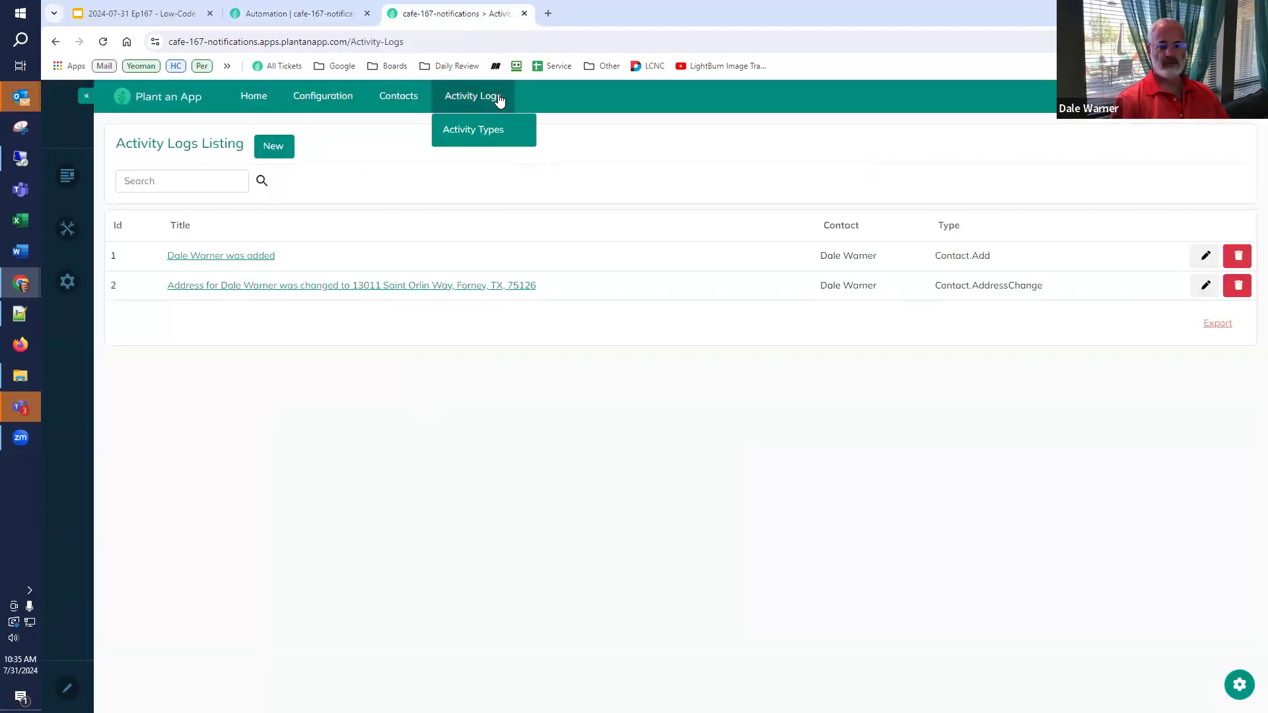
click(487, 132)
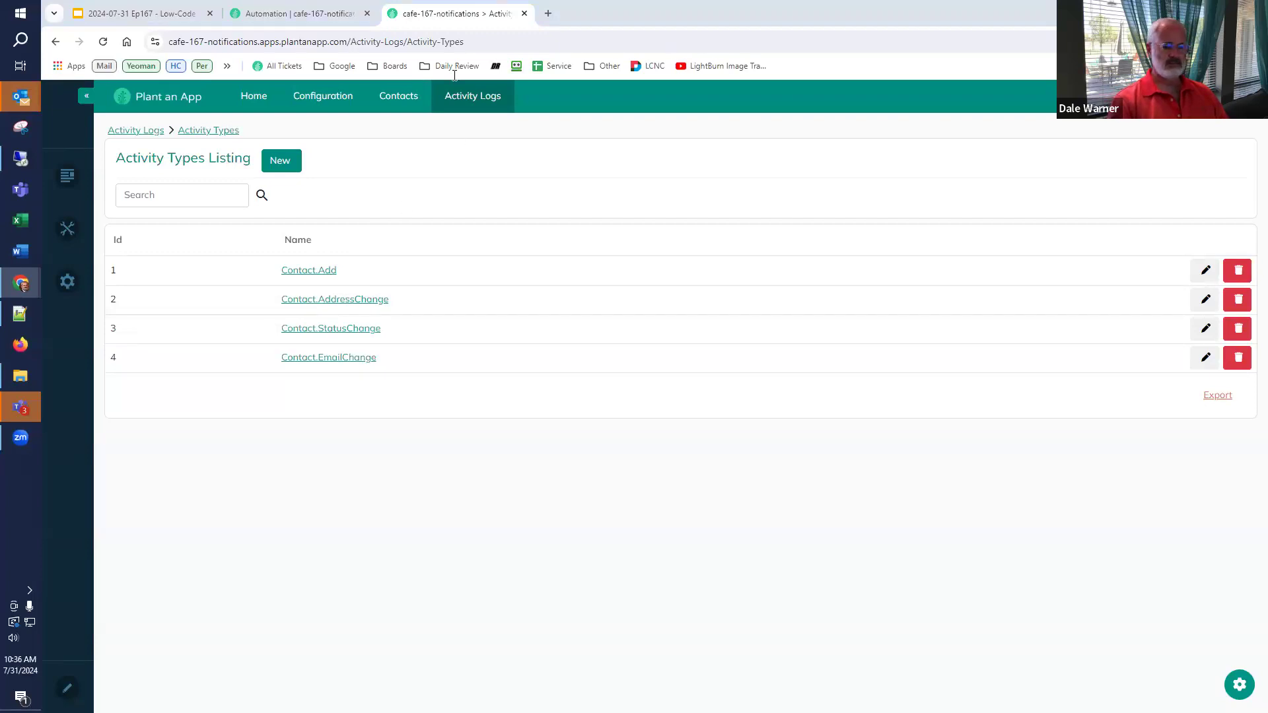
click(339, 14)
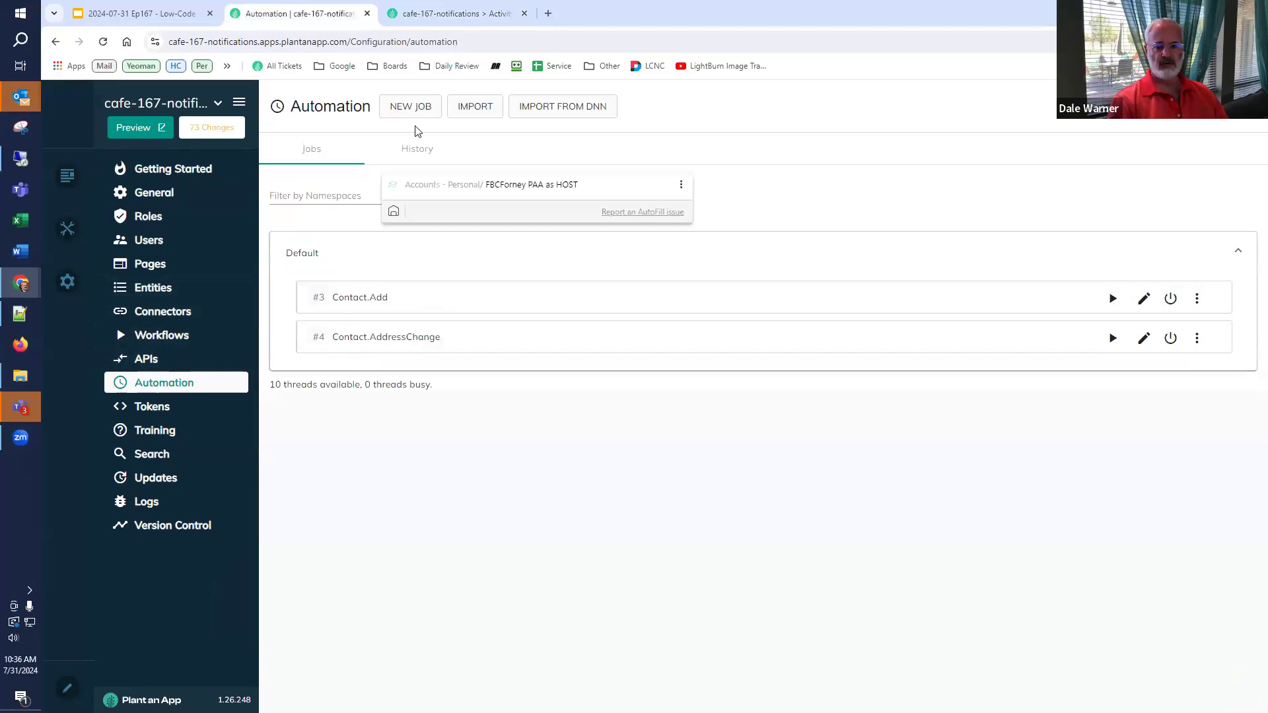
- Create a new job in the Default namespace and name it Contact.StatusChange
click(416, 106)
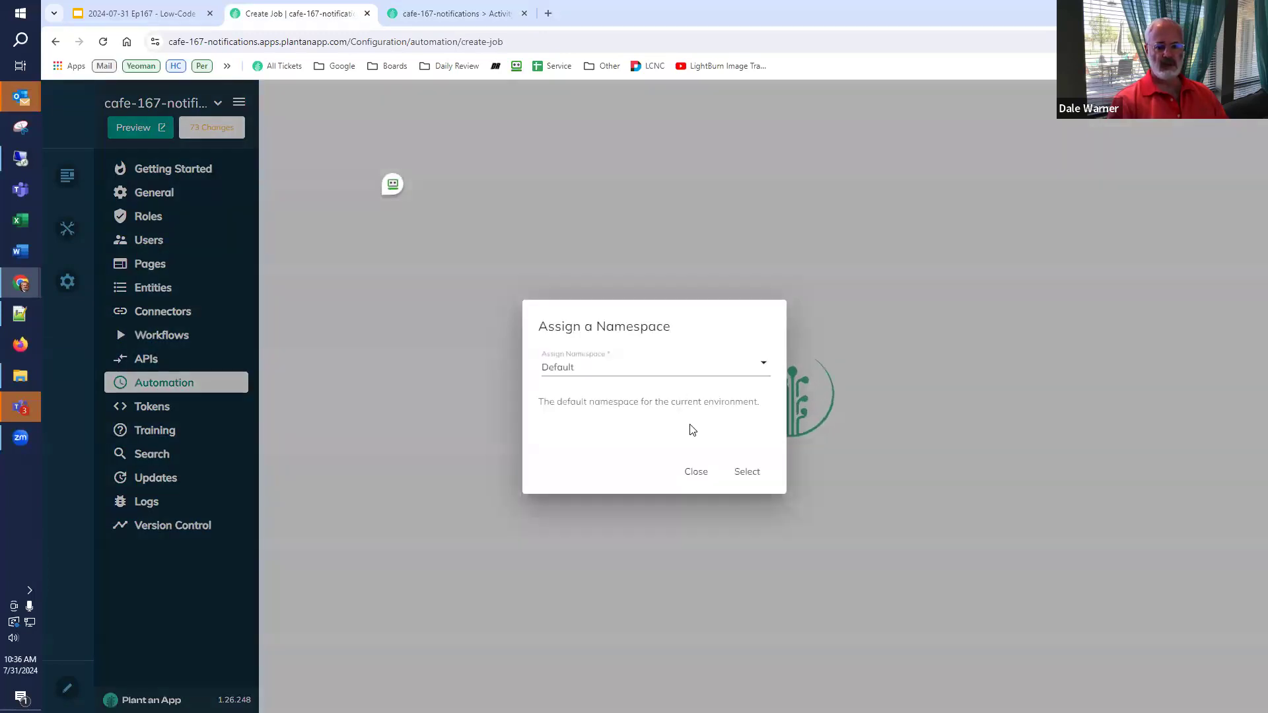
click(745, 472)
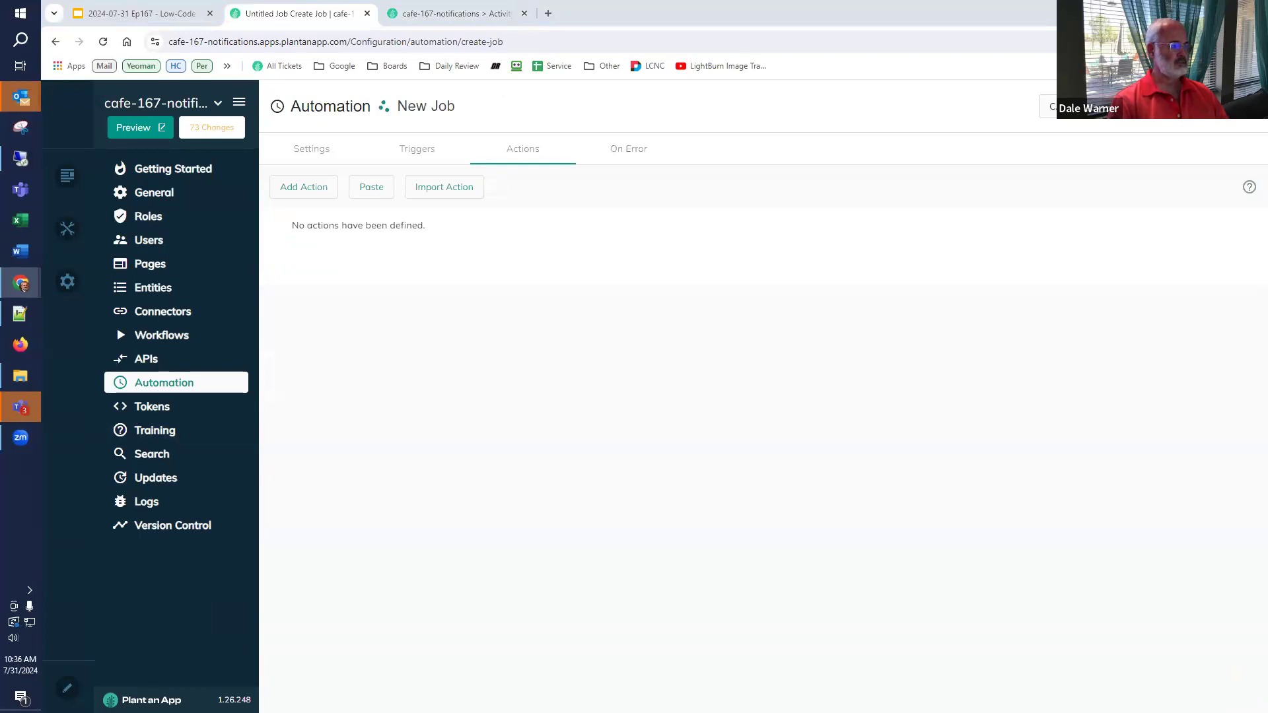
click(307, 158)
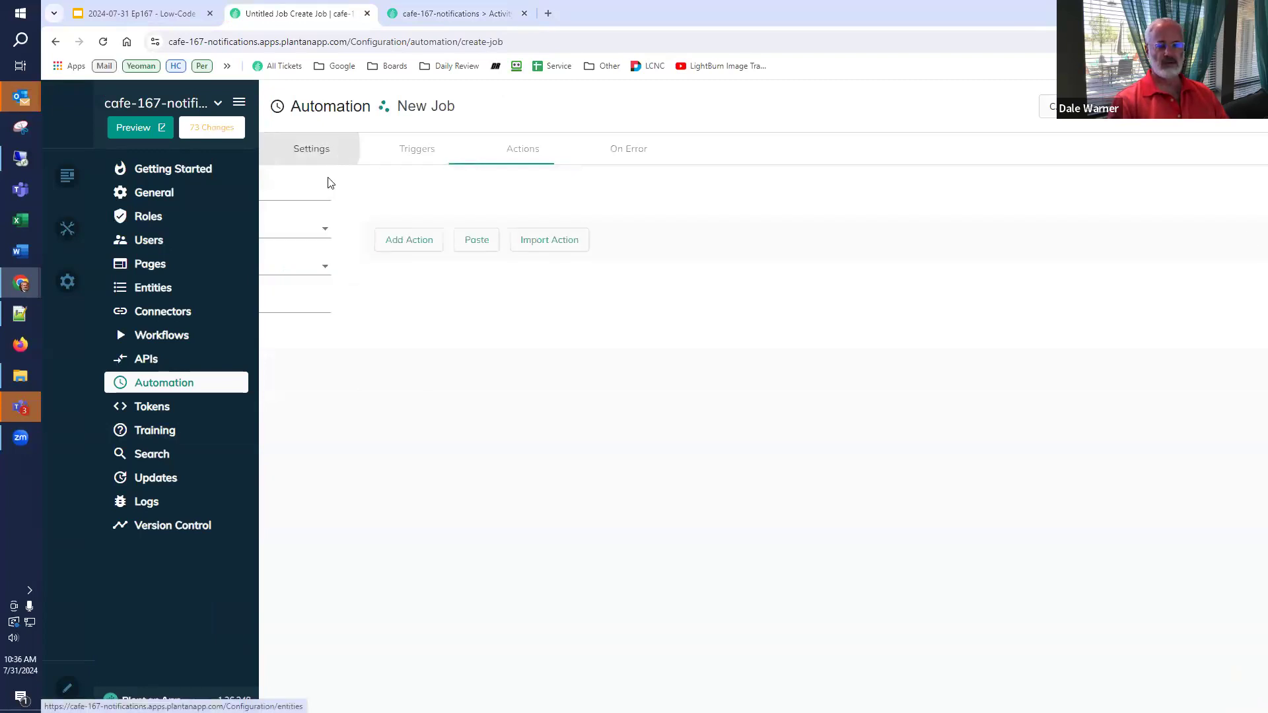
click(430, 198)
triple_click(334, 192)
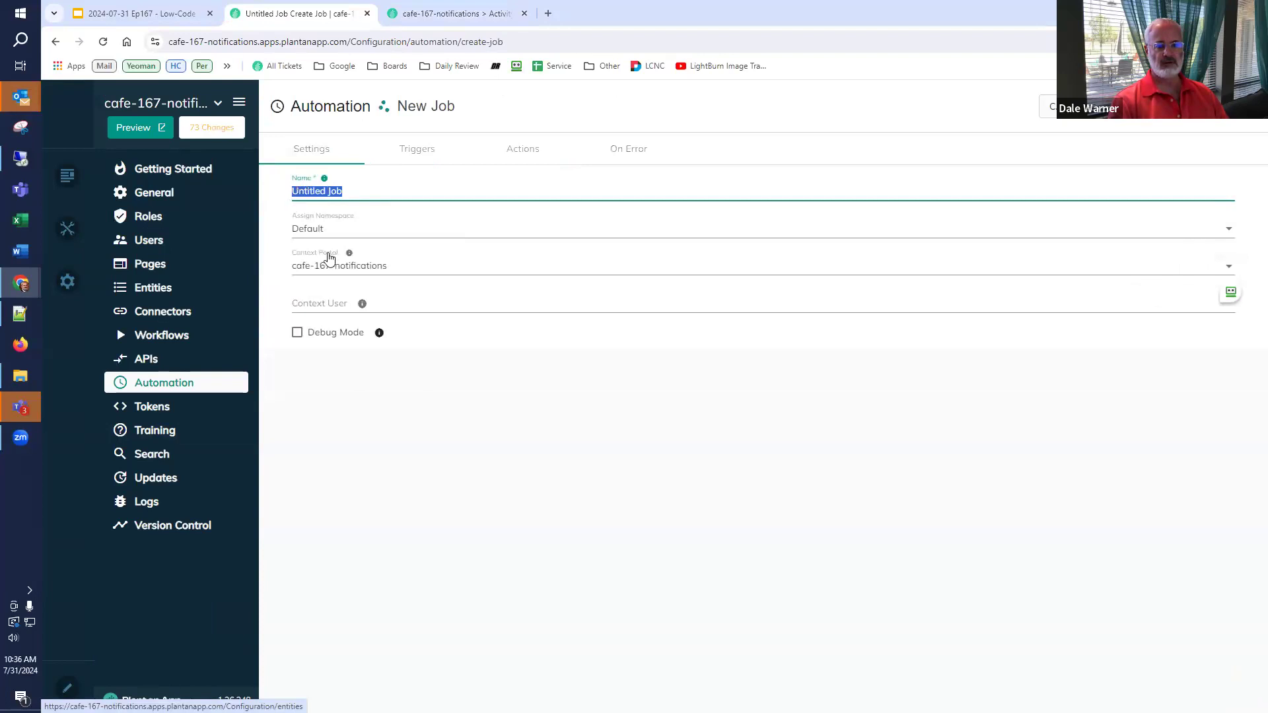
text(Contact.StatusChange)
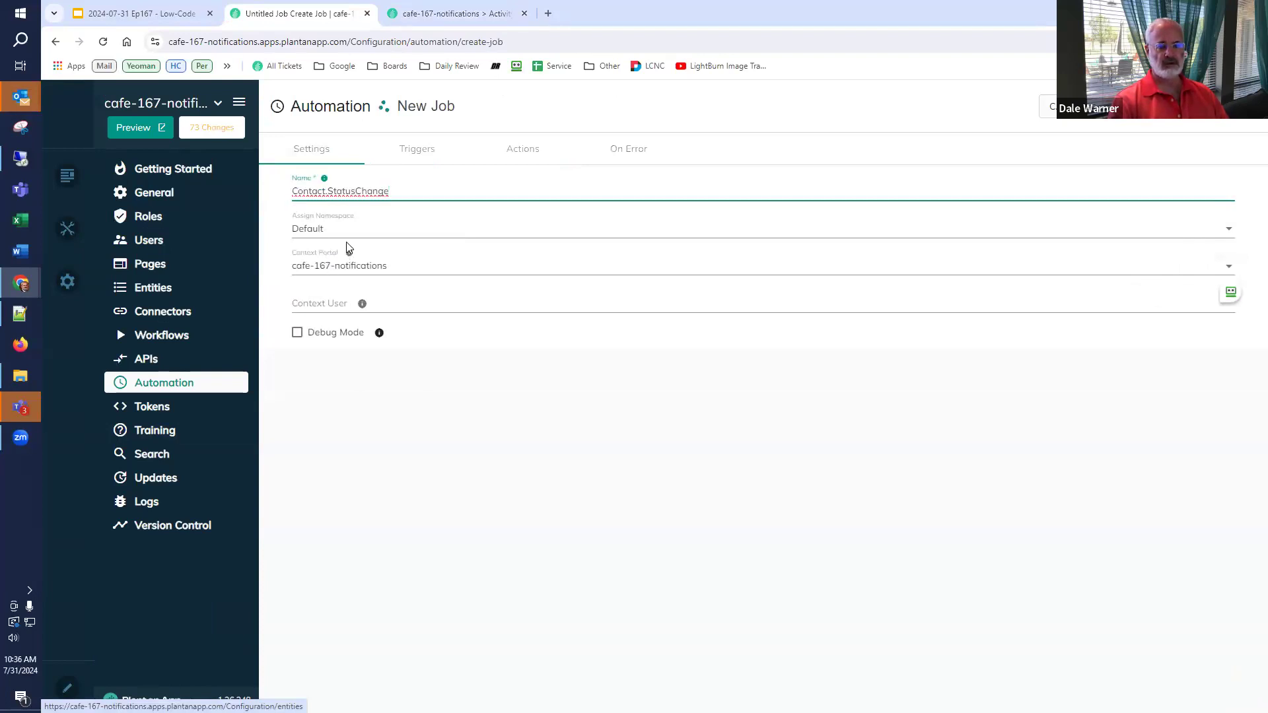
- Paste the logging user's account into Context User from clipboard history
click(322, 301)
key(super+v)
scroll(357, 439, down, 2)
click(357, 439)
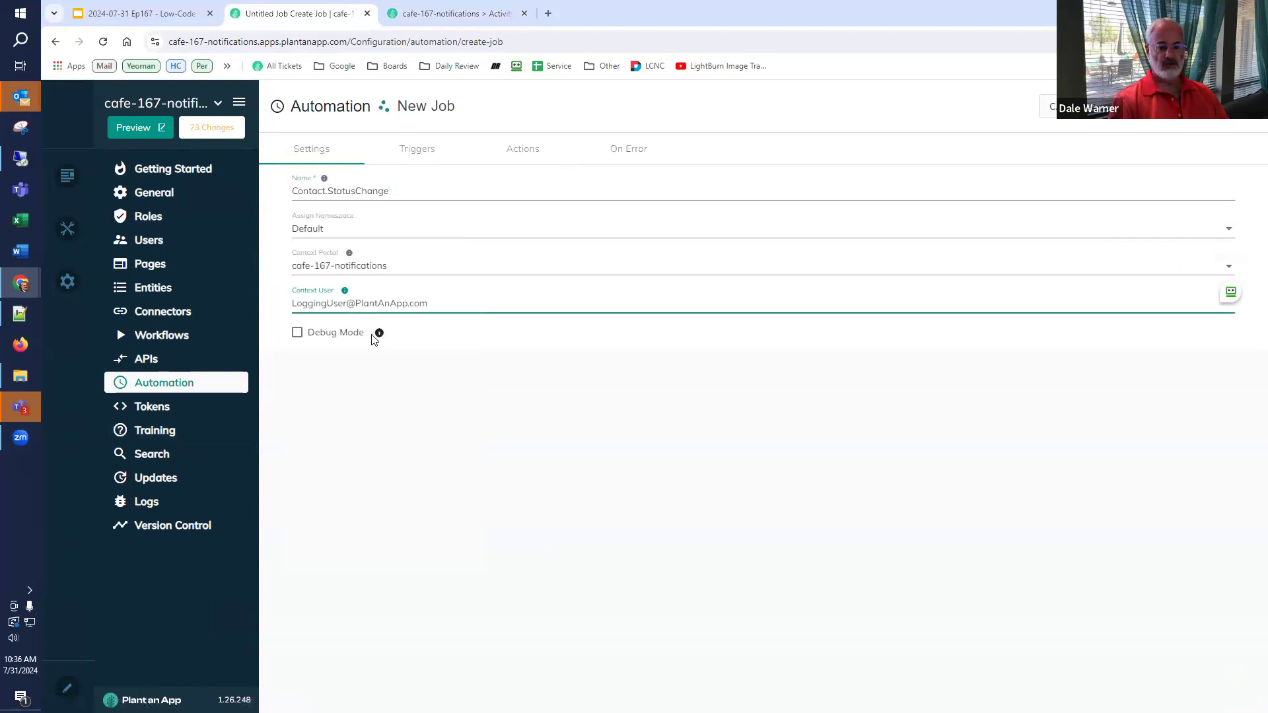
click(415, 152)
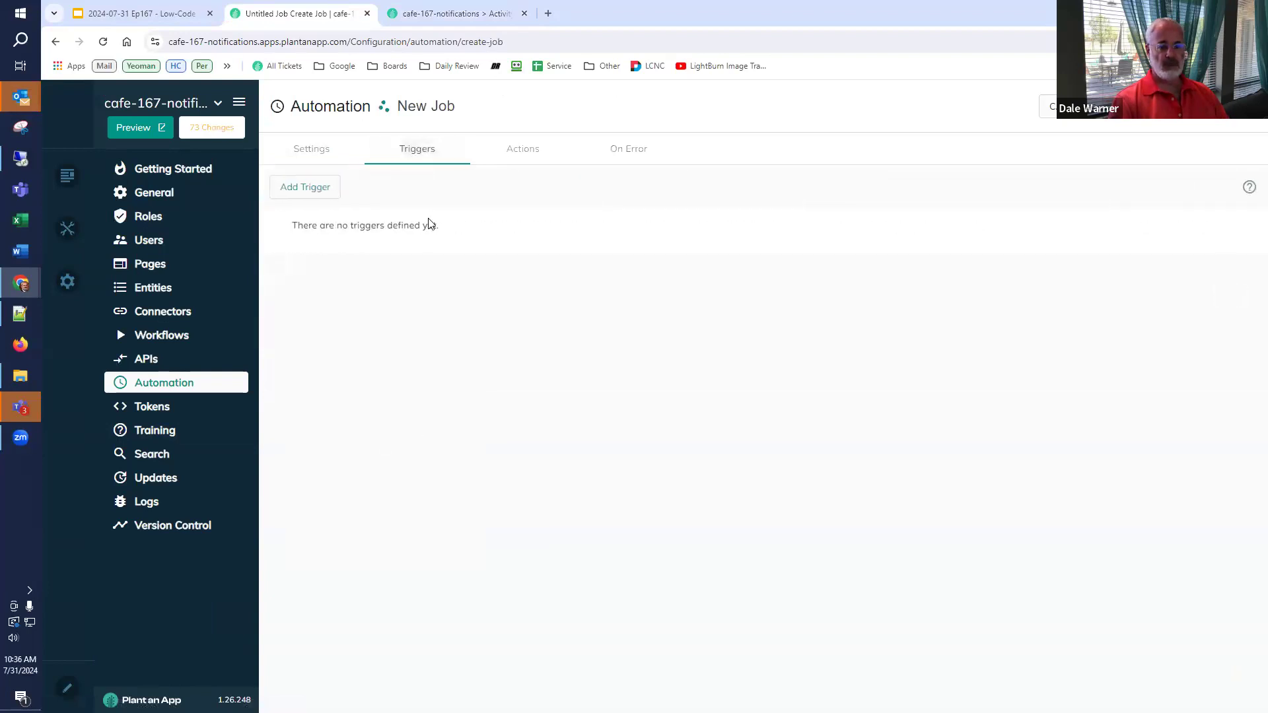
- Add an On Database Update Column trigger on app.Contact watching the Status column
click(308, 189)
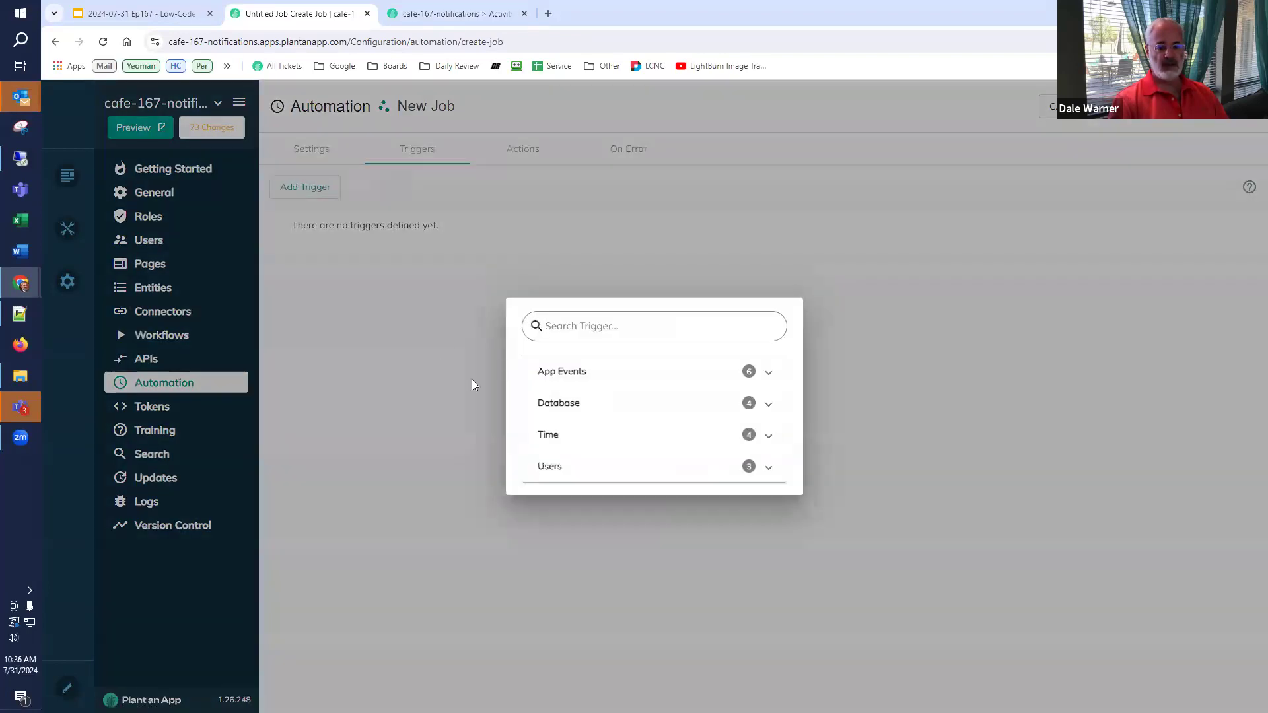
click(581, 405)
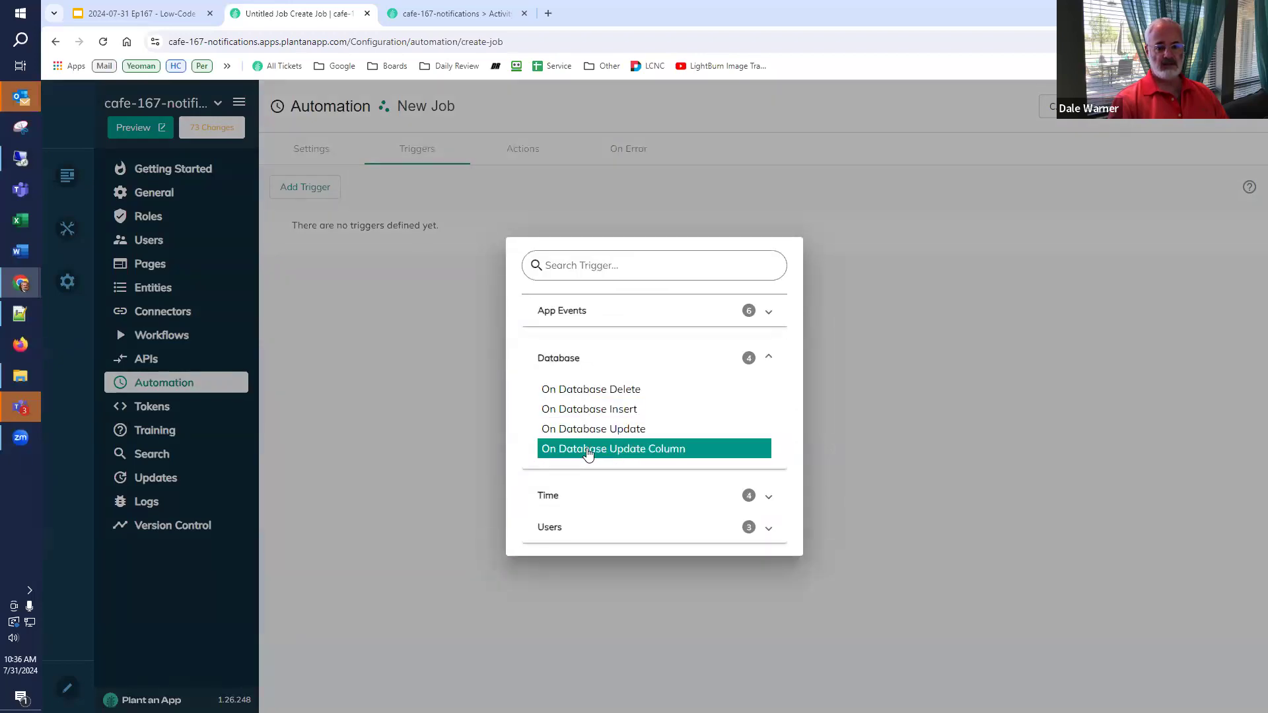
click(588, 449)
click(343, 294)
click(360, 371)
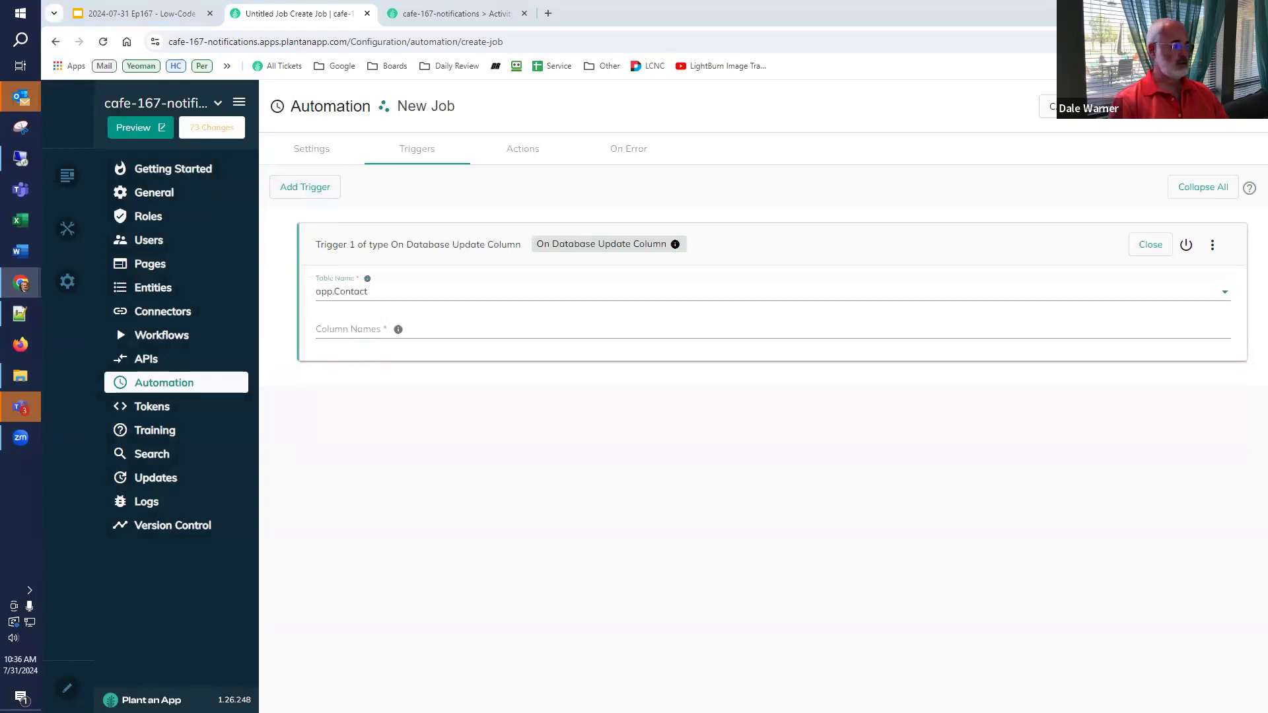
click(346, 329)
text(Status)
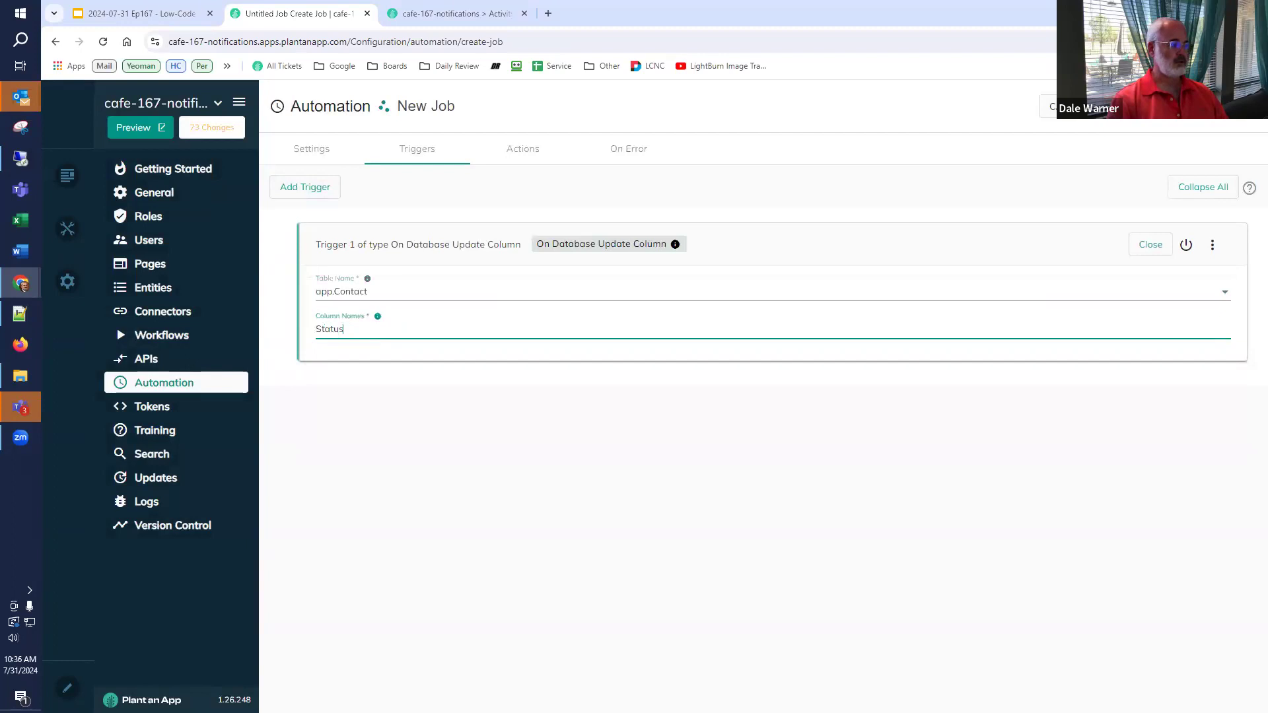
key(Tab)
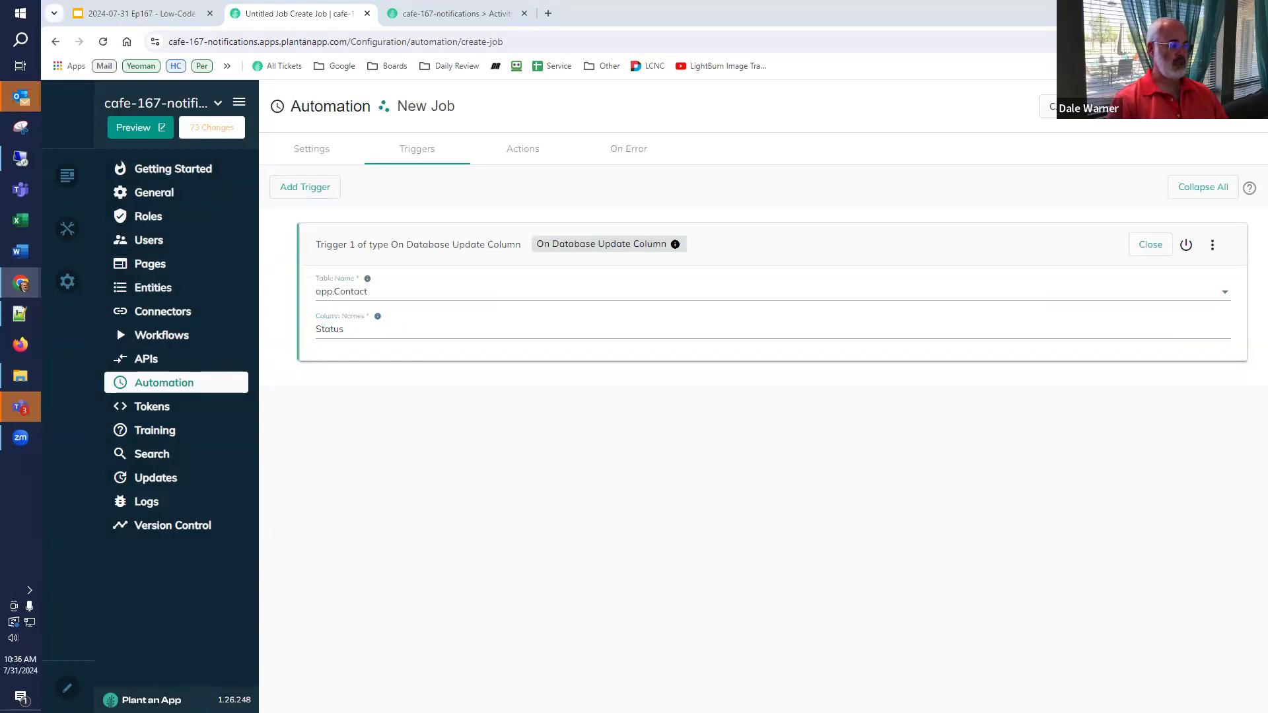
click(526, 151)
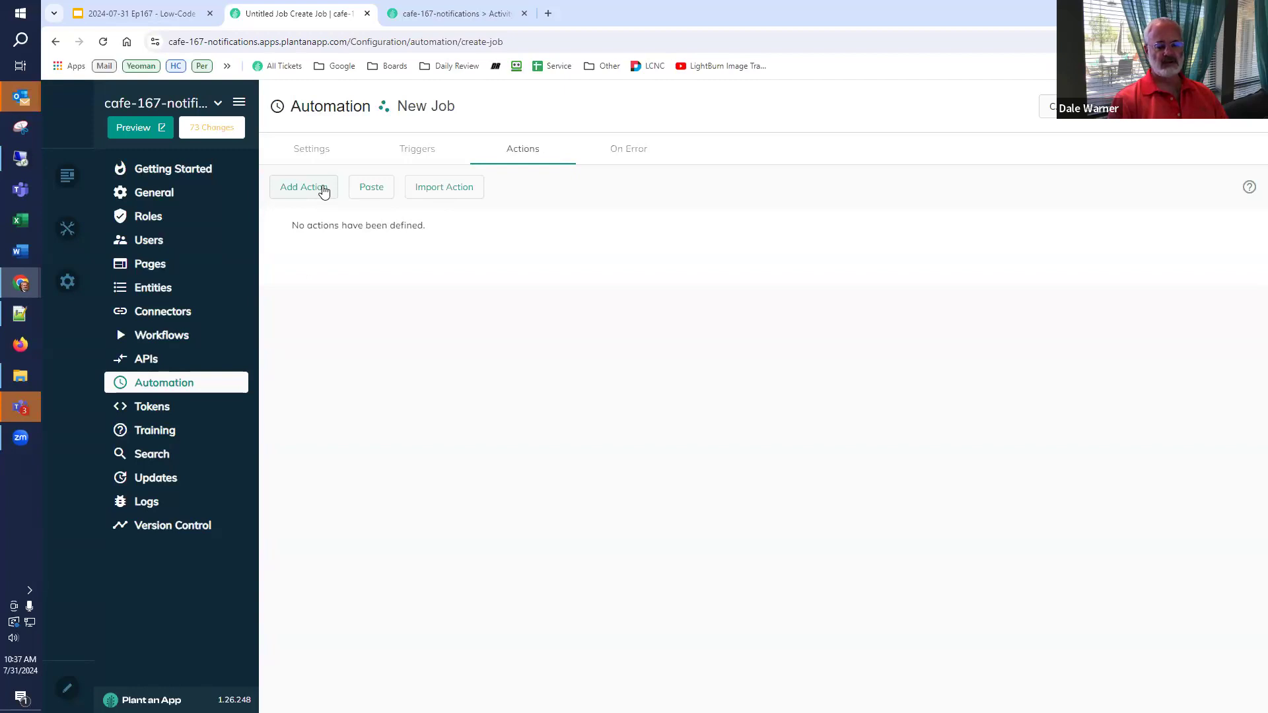
click(324, 190)
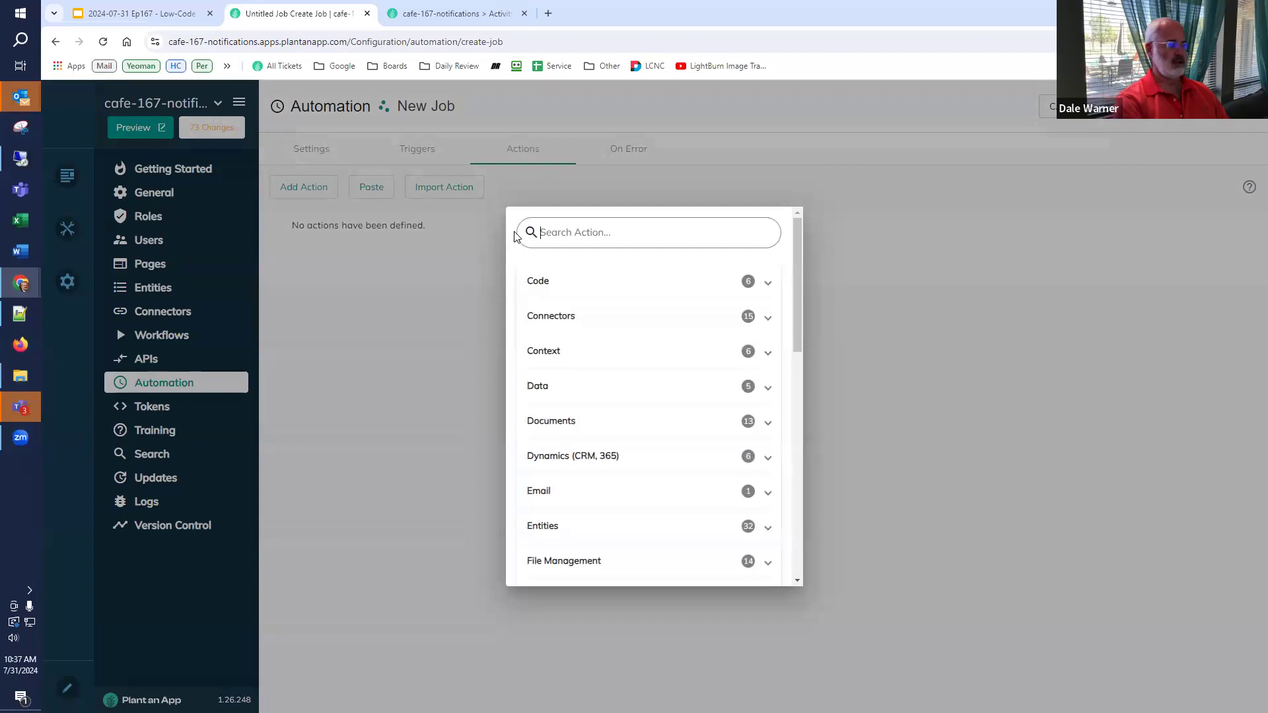
- Add a Read Contact Status action with Record Id [Status] and output token newStatus
text(read con)
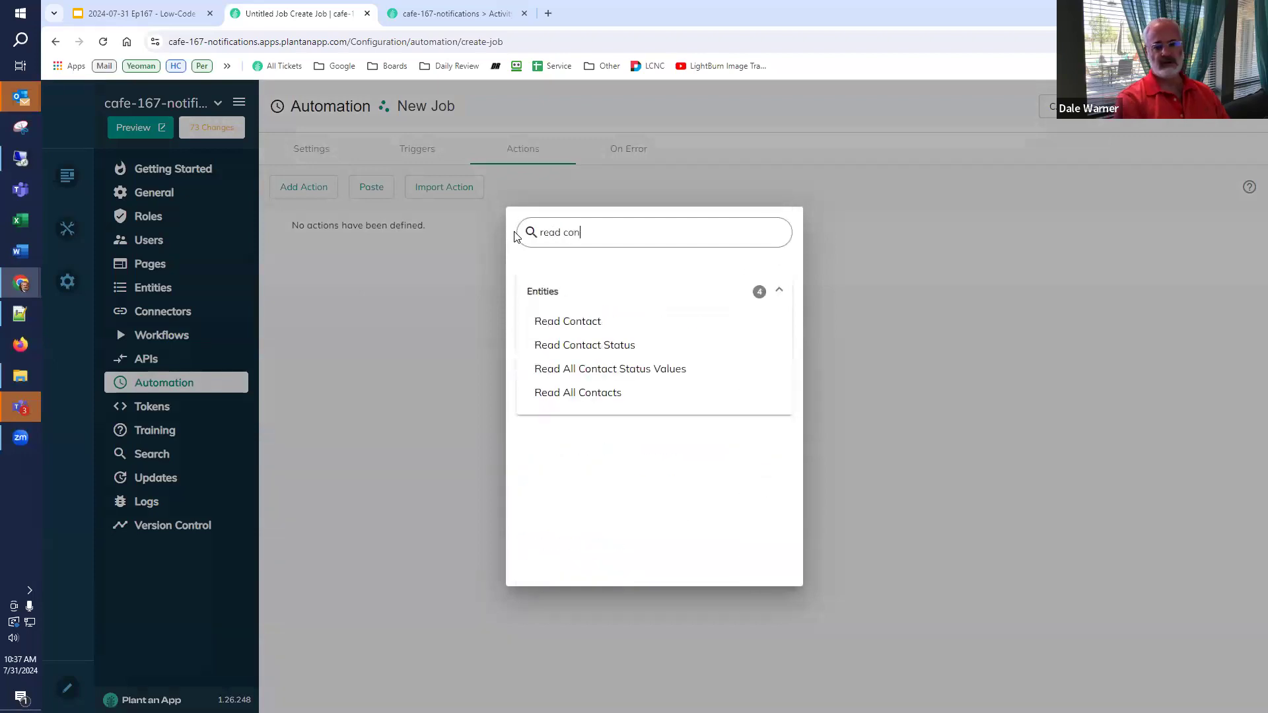
click(542, 349)
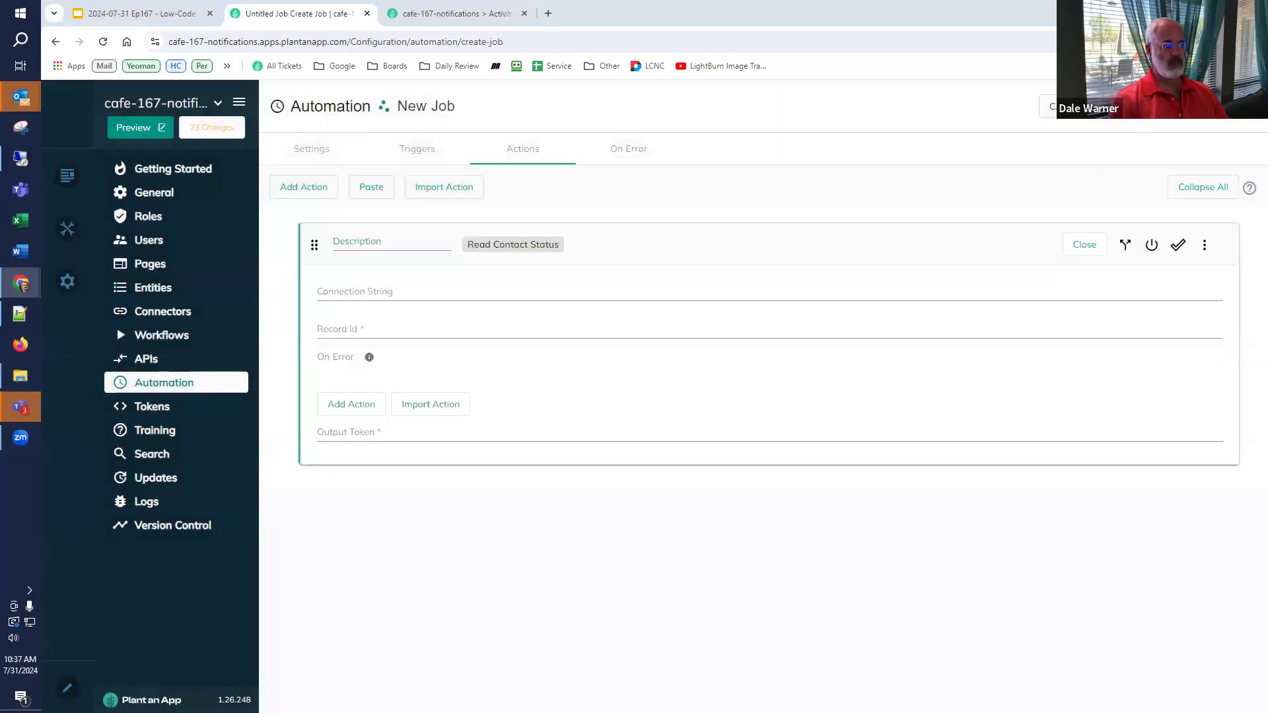
click(345, 332)
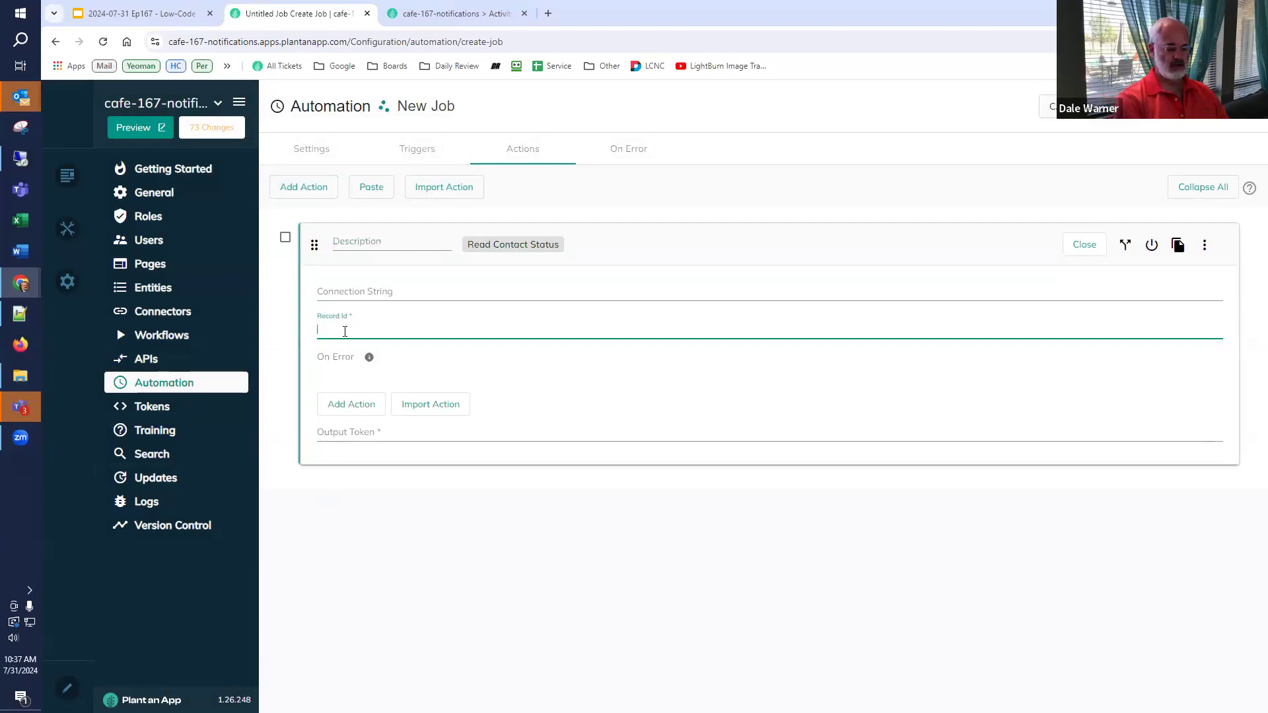
text([Statu)
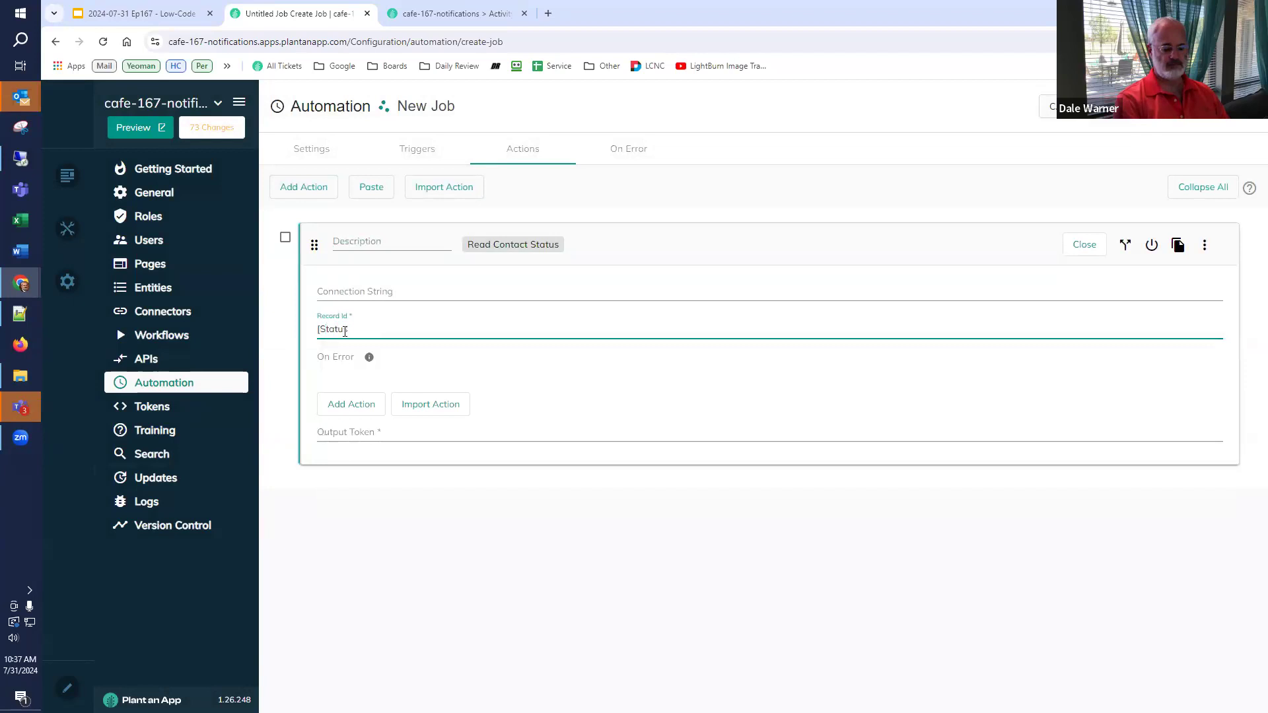
text(s])
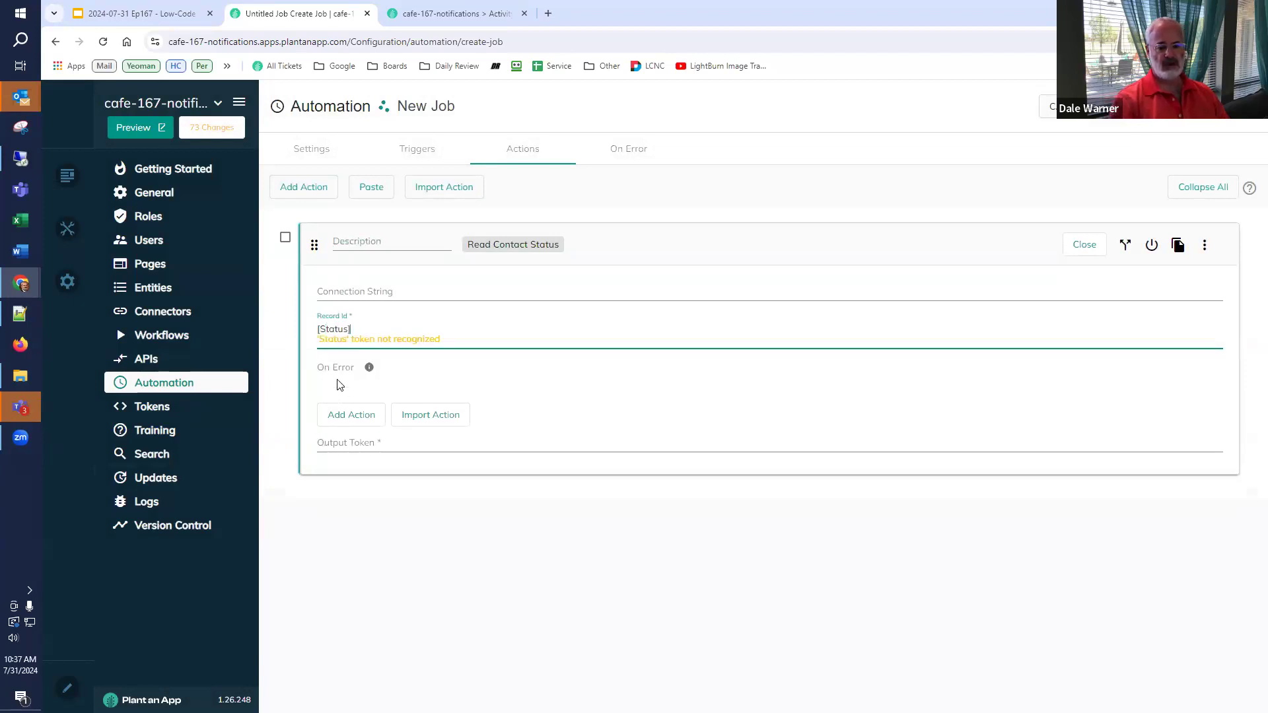
click(335, 453)
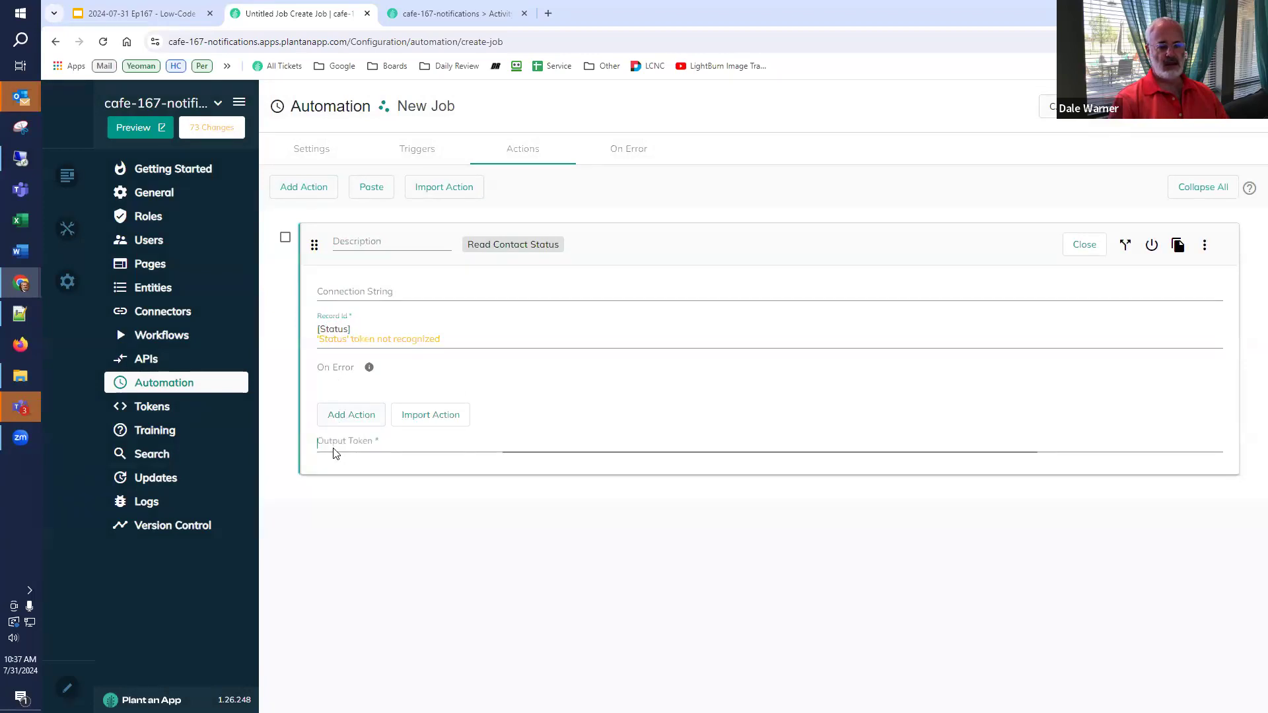
text(newStatus)
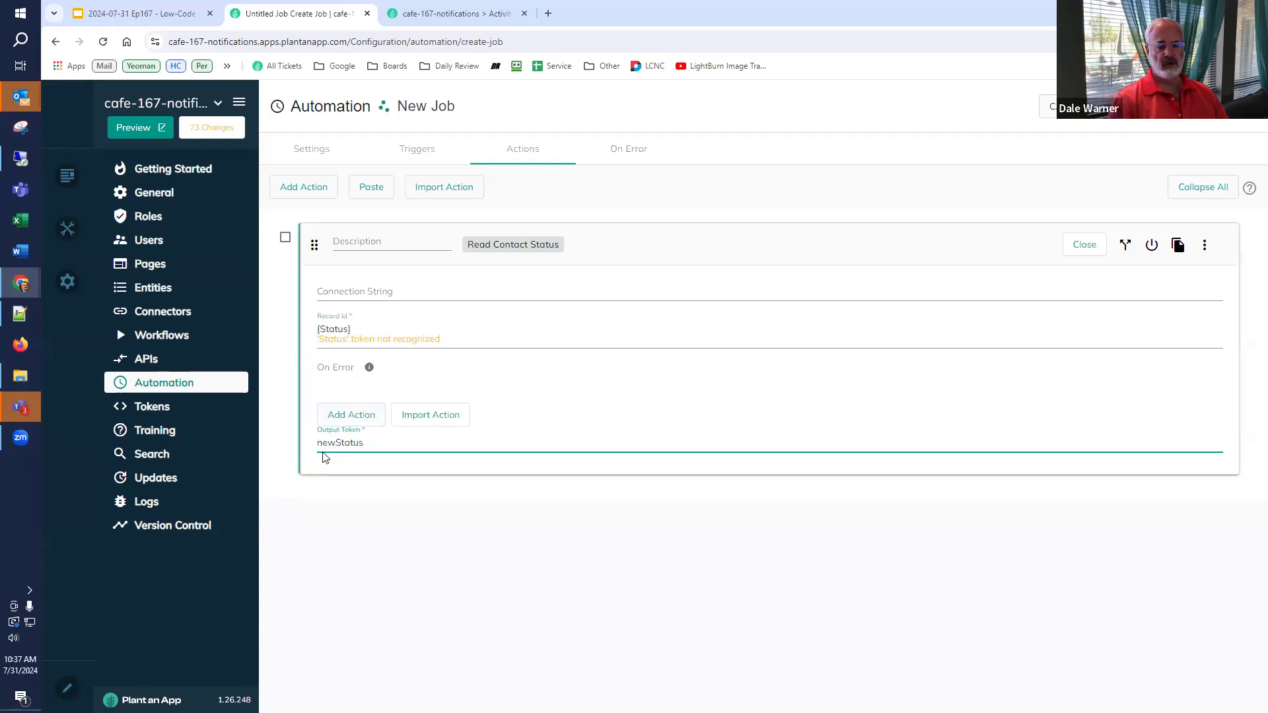
drag(432, 440, 263, 453)
click(311, 190)
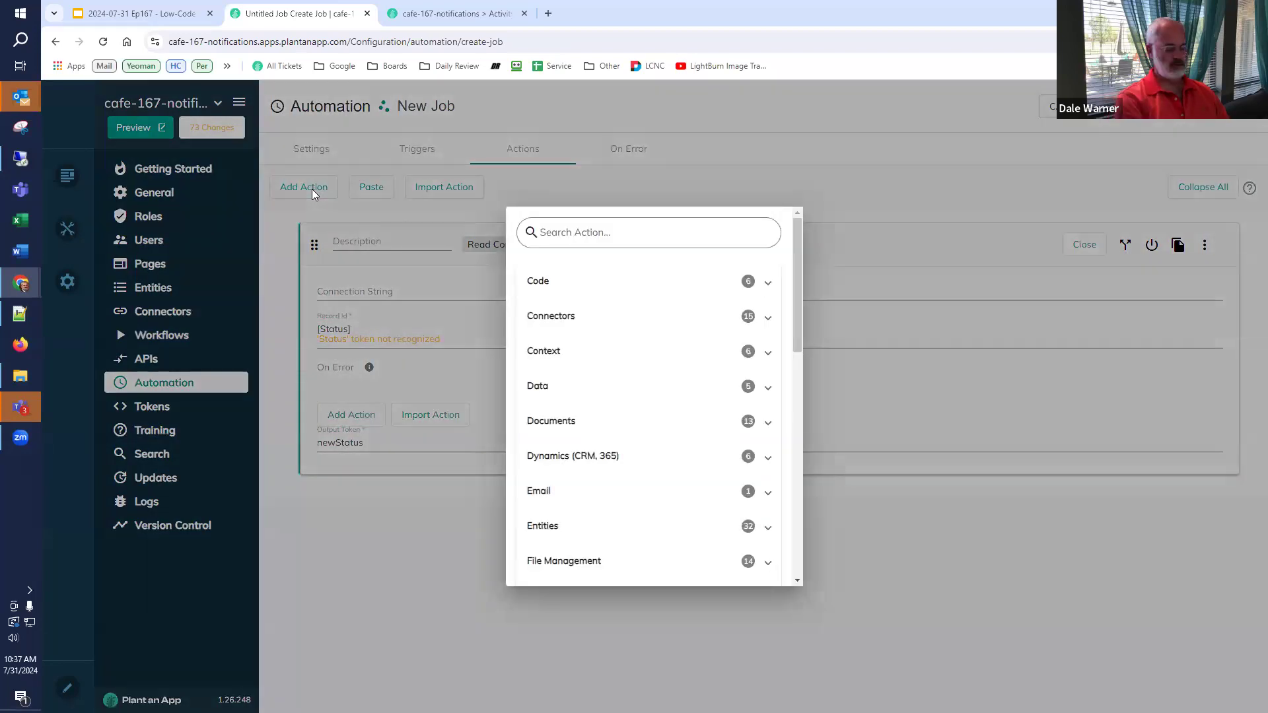
- Add a Create New Activity Log action titled 'Status for [Name] was changed to [newStatus:Name]'
text(new act)
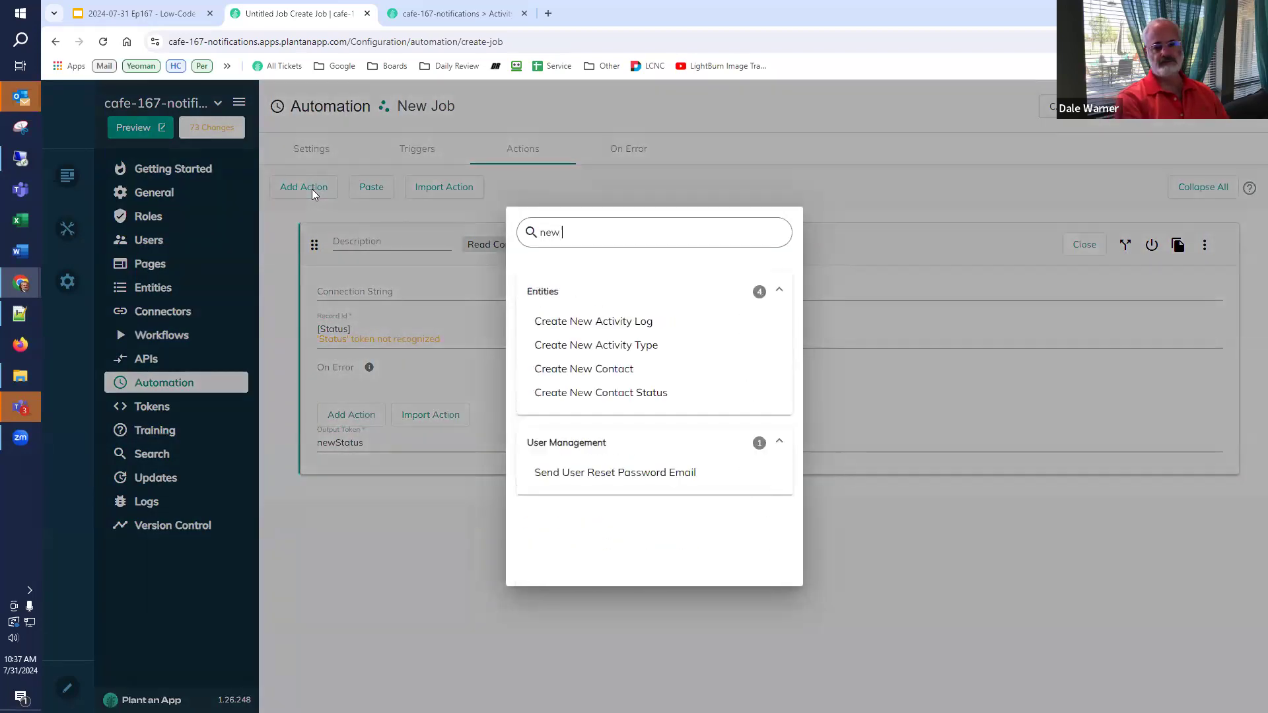
click(591, 331)
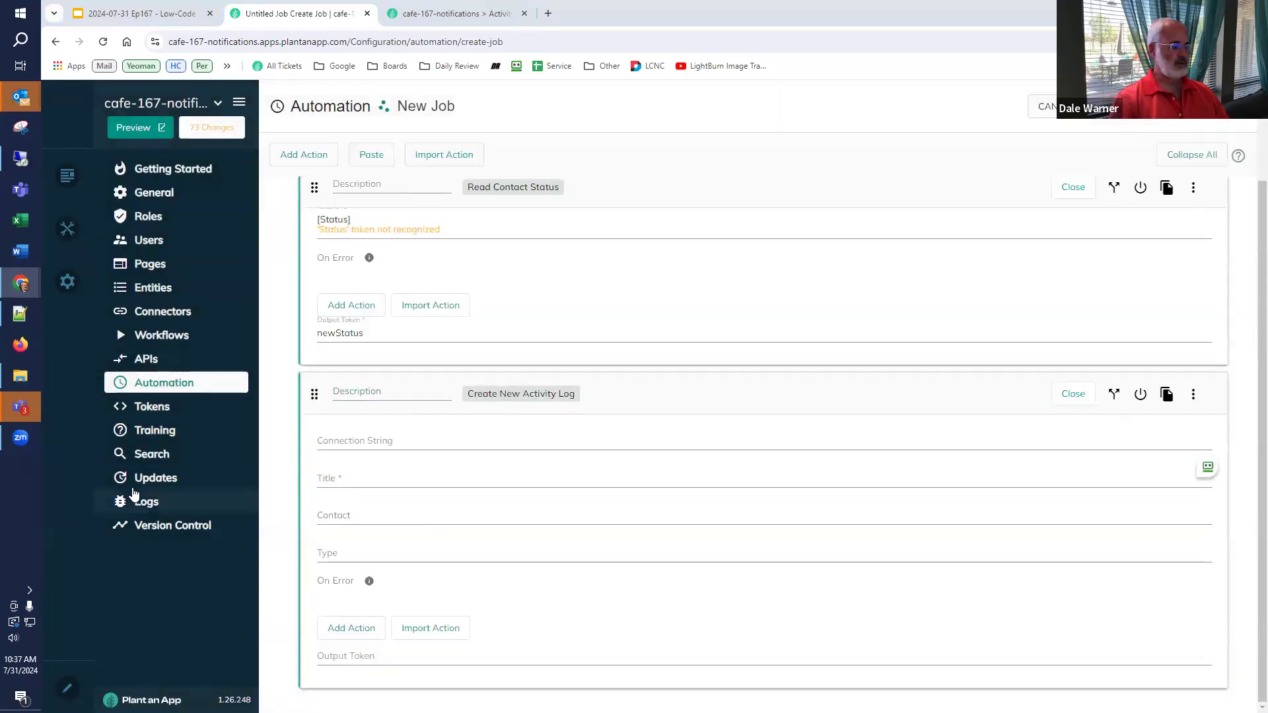
click(388, 449)
click(388, 449)
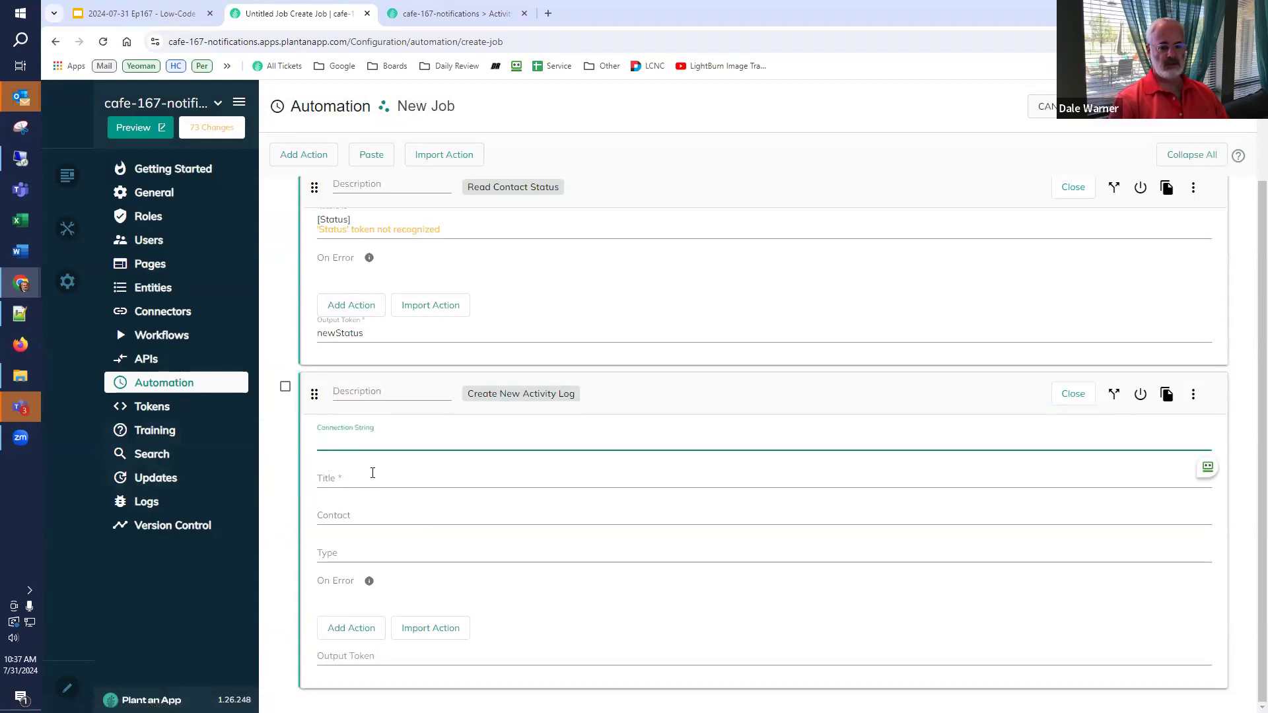
click(385, 491)
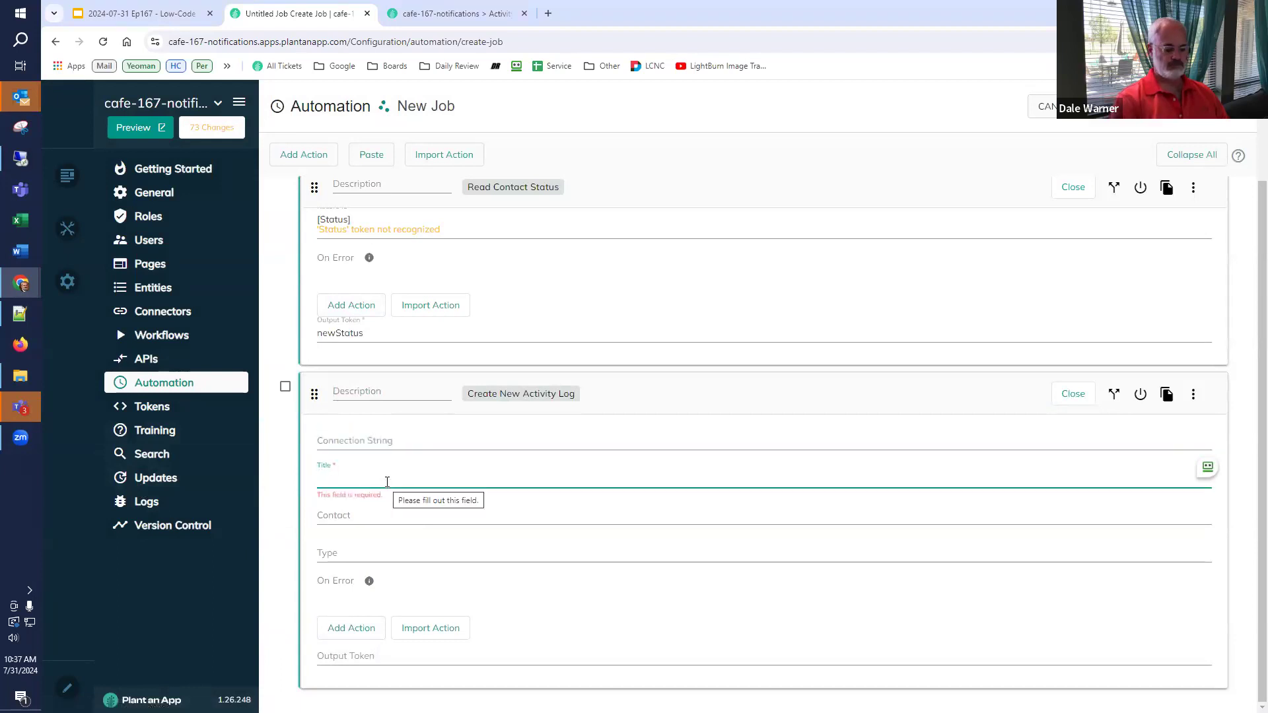
text([Statu)
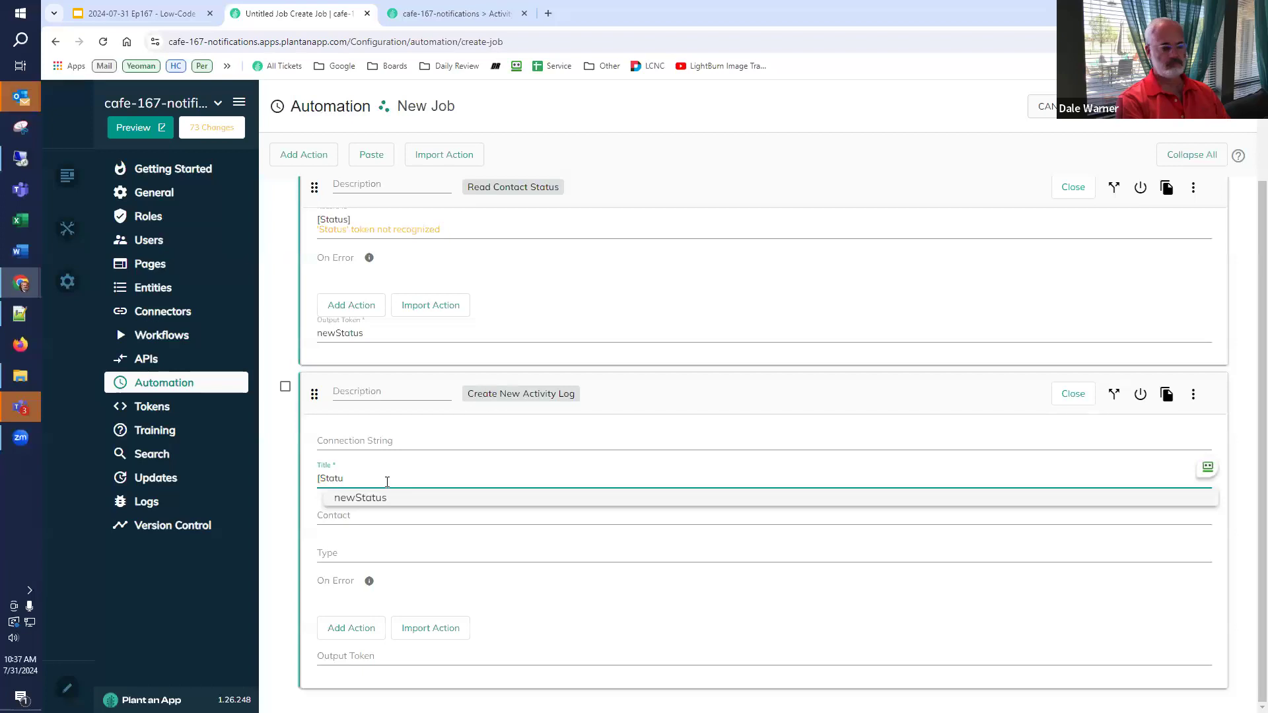
key(Delete)
key(End)
text(s)
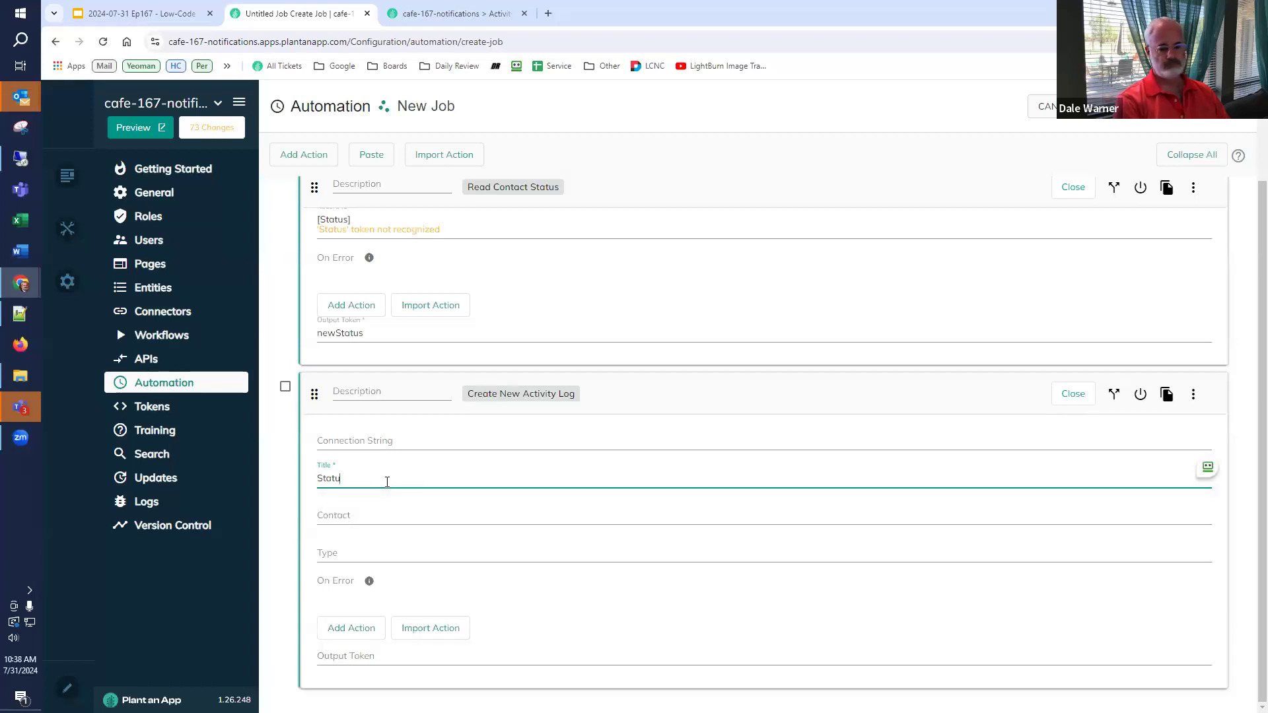
text( for [Name])
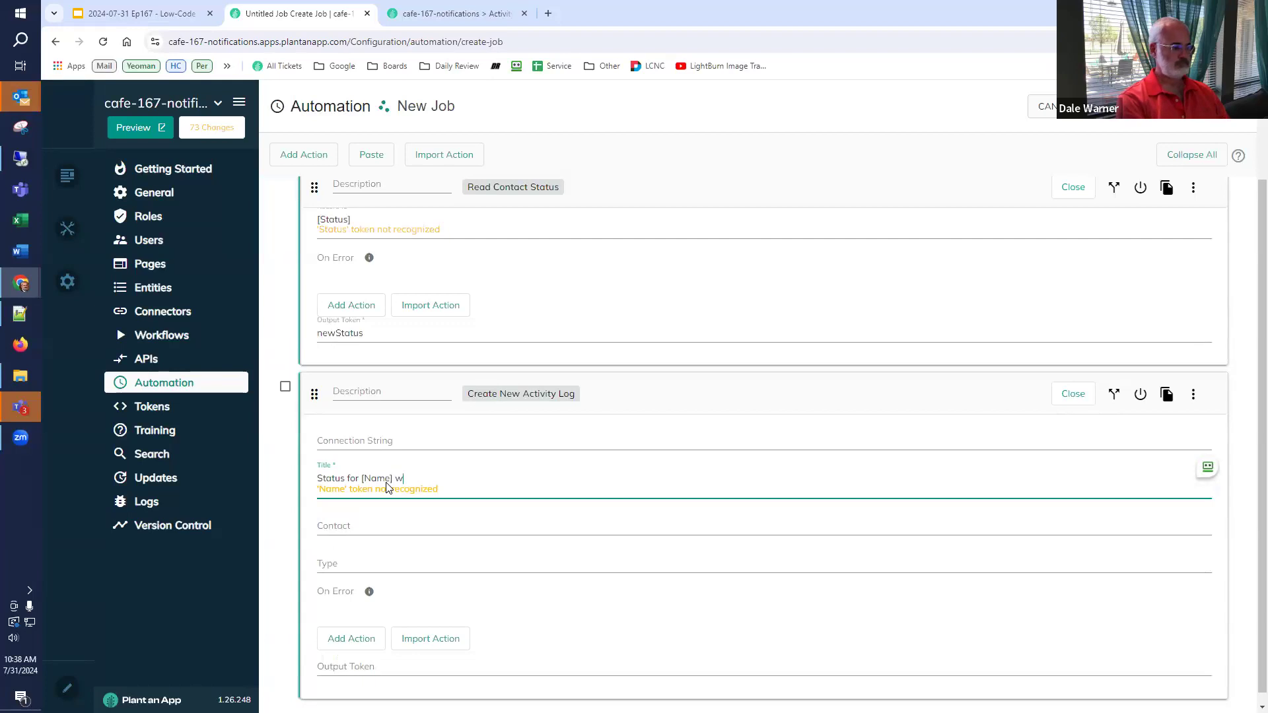
text( was changed to )
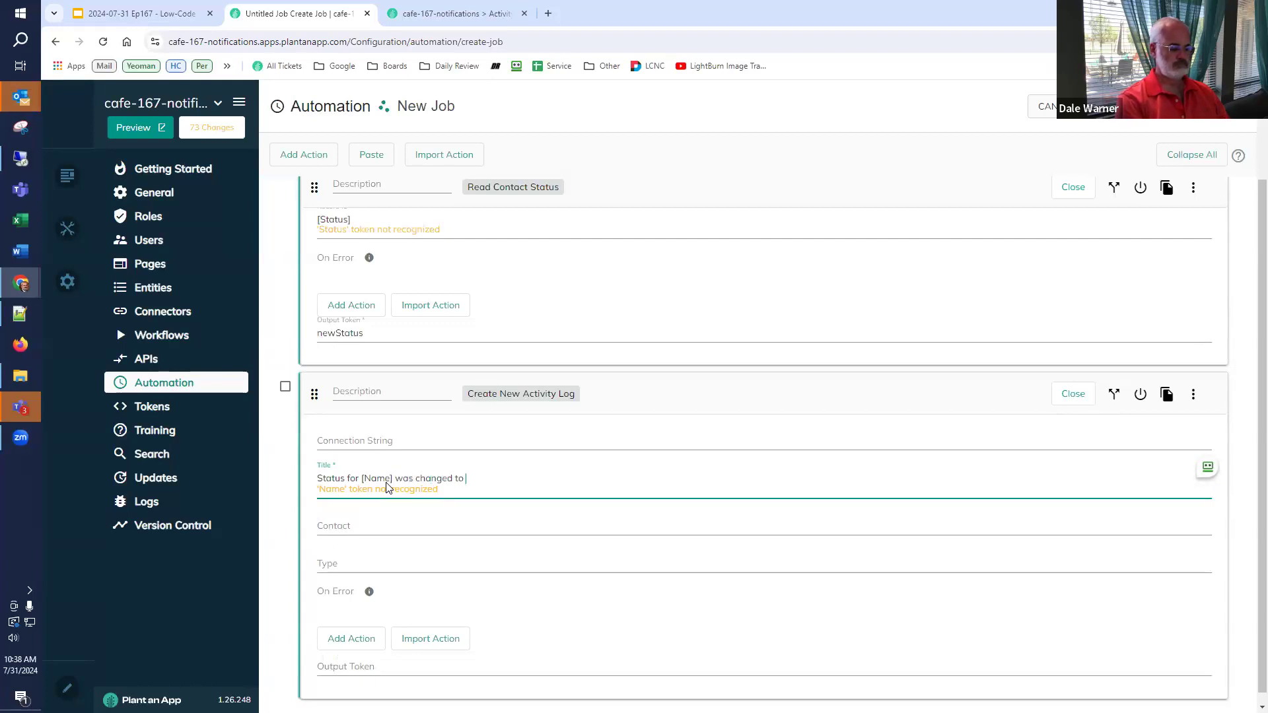
text([newStatus)
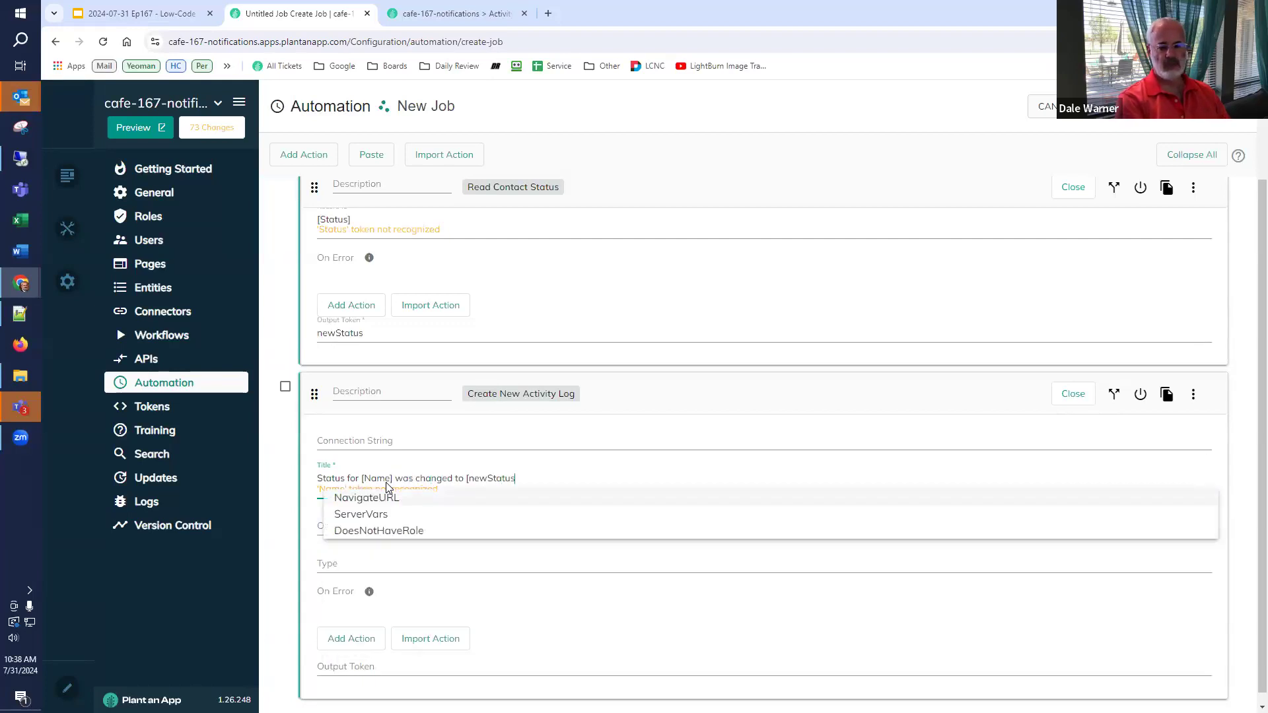
text(:Name)
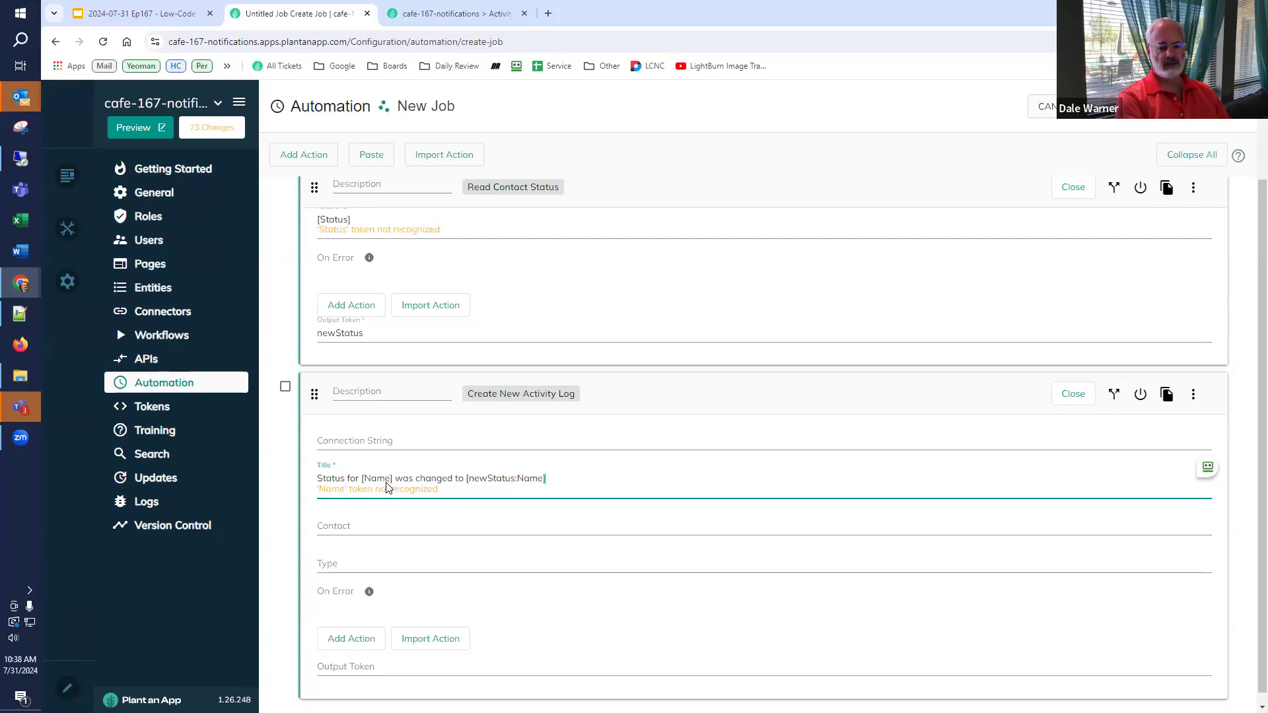
- Set the log entry's Contact to [Id] and look up the activity types
click(462, 530)
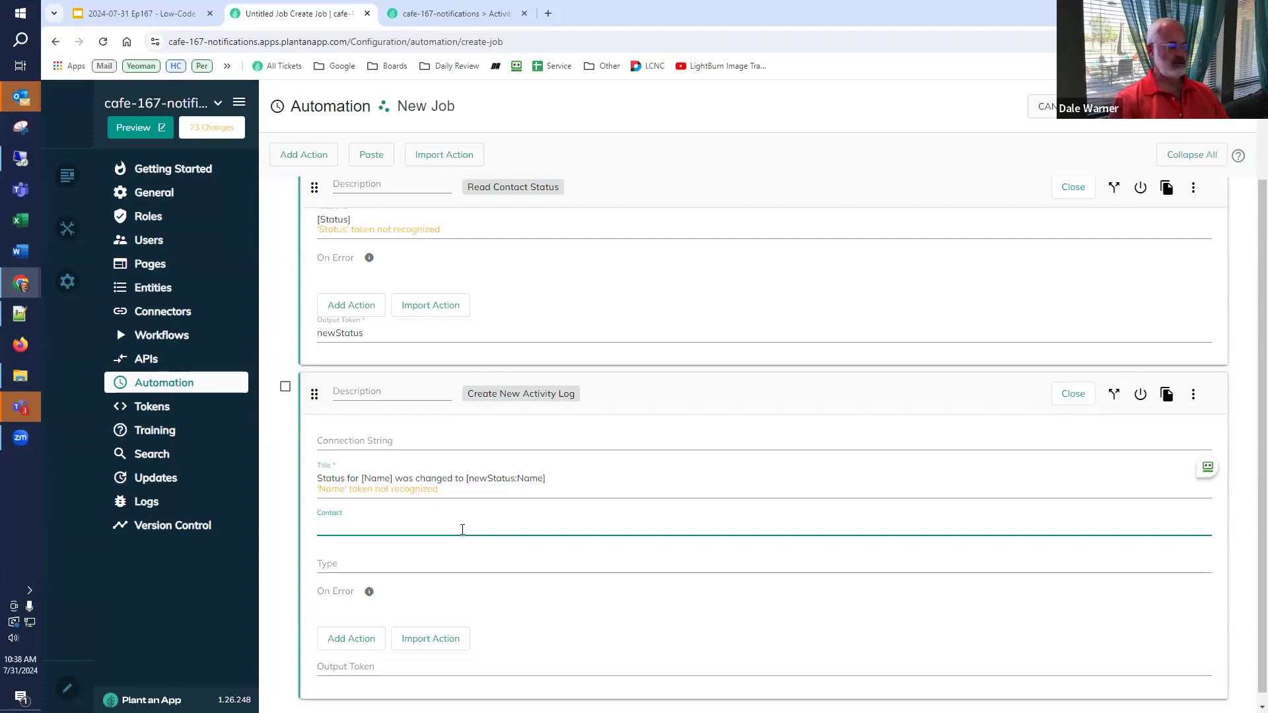
text([Id])
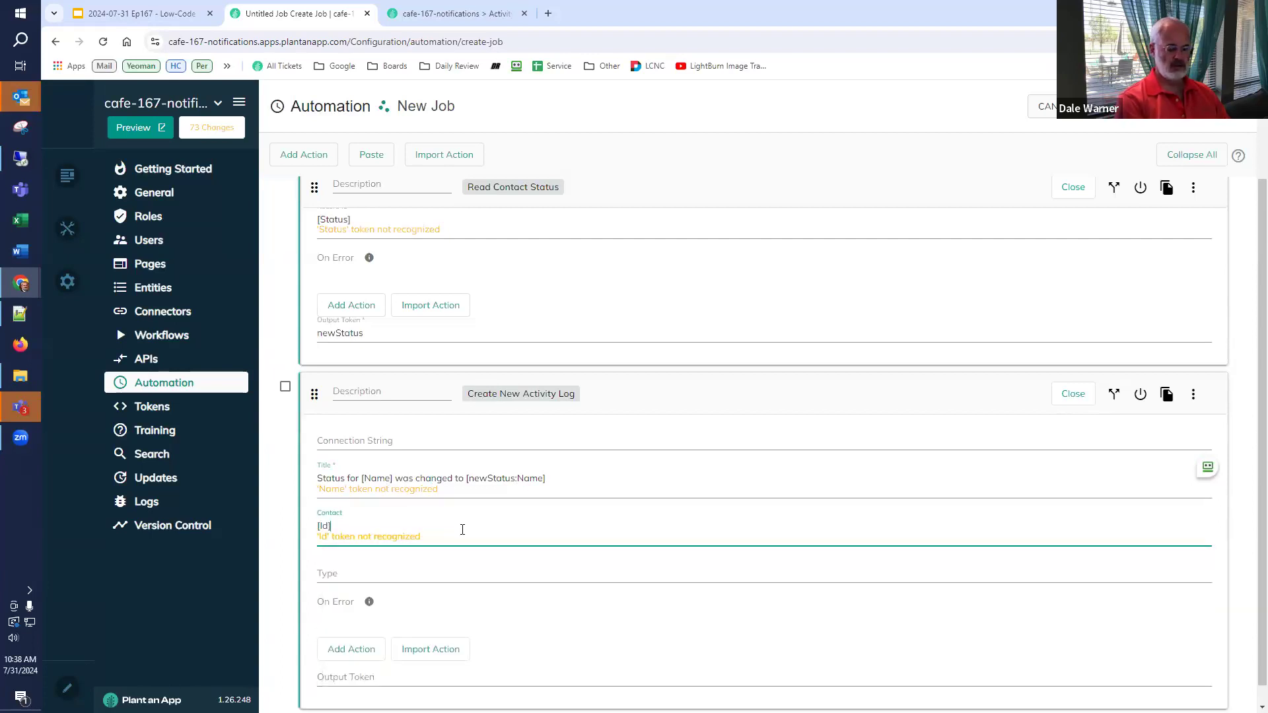
click(354, 575)
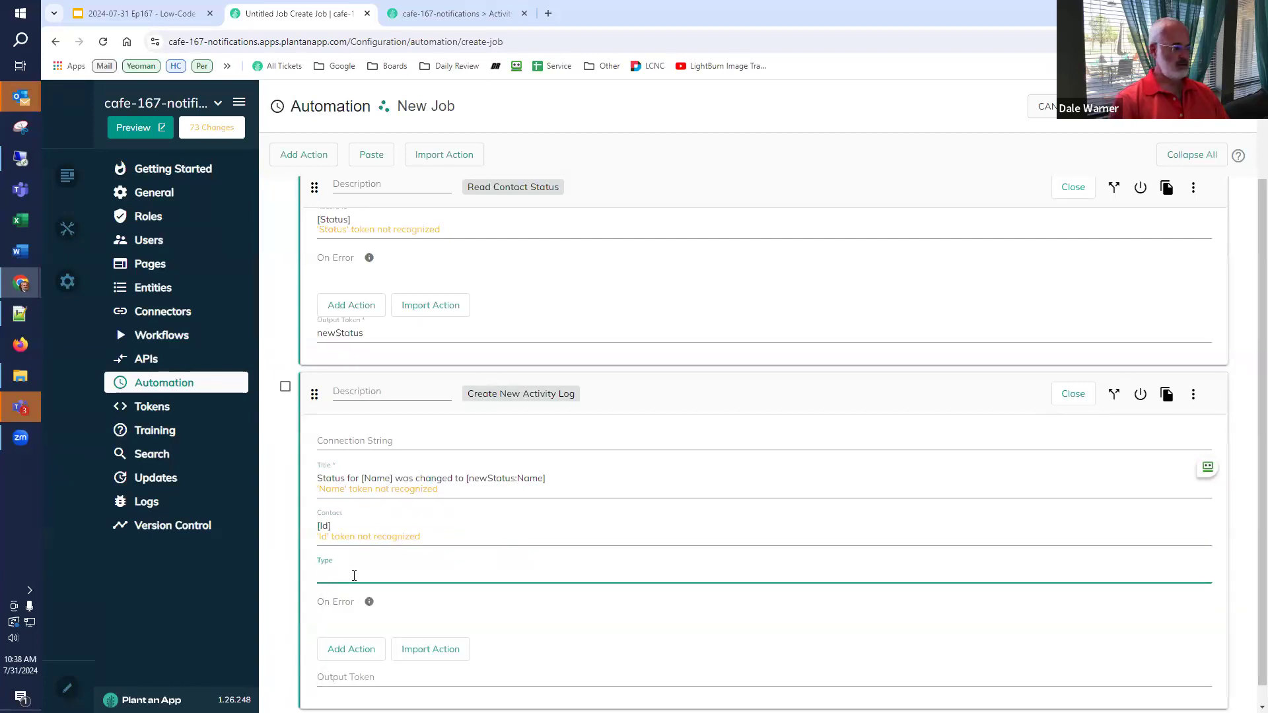
click(470, 19)
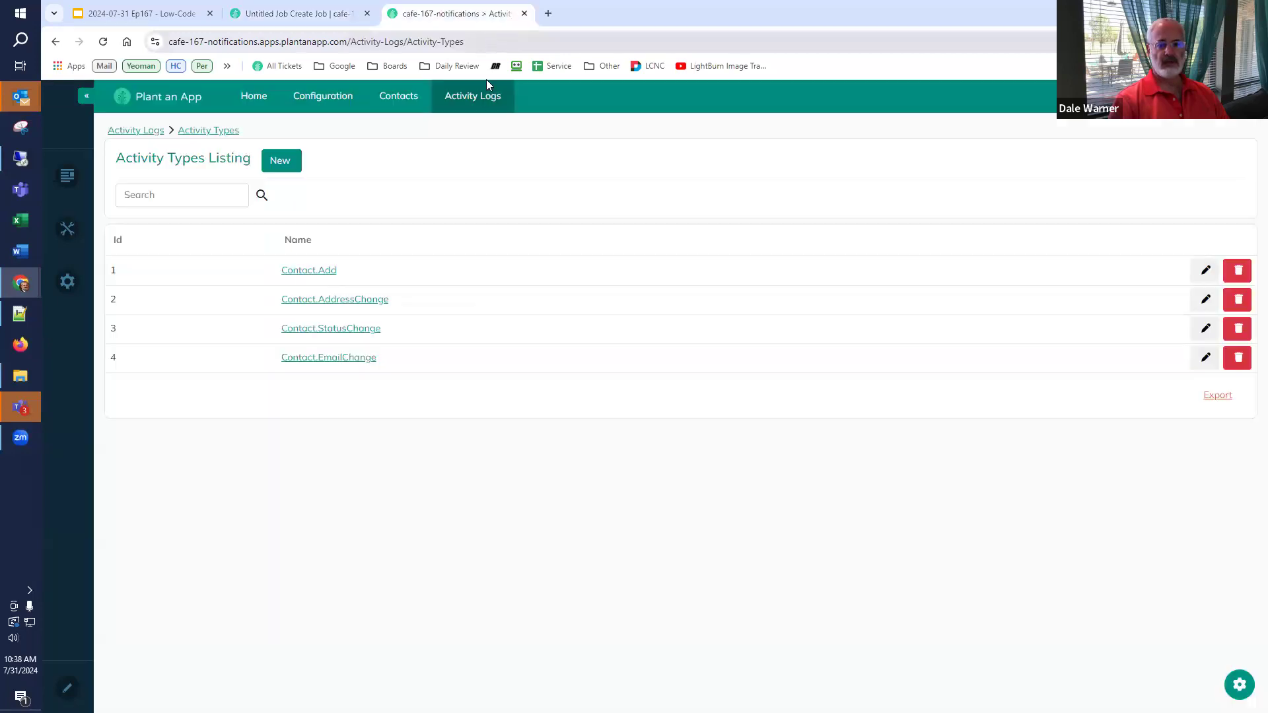
- Give the log action type 3 and description '3 = Contact.StatusChange'
drag(326, 327, 112, 329)
key(ctrl+c)
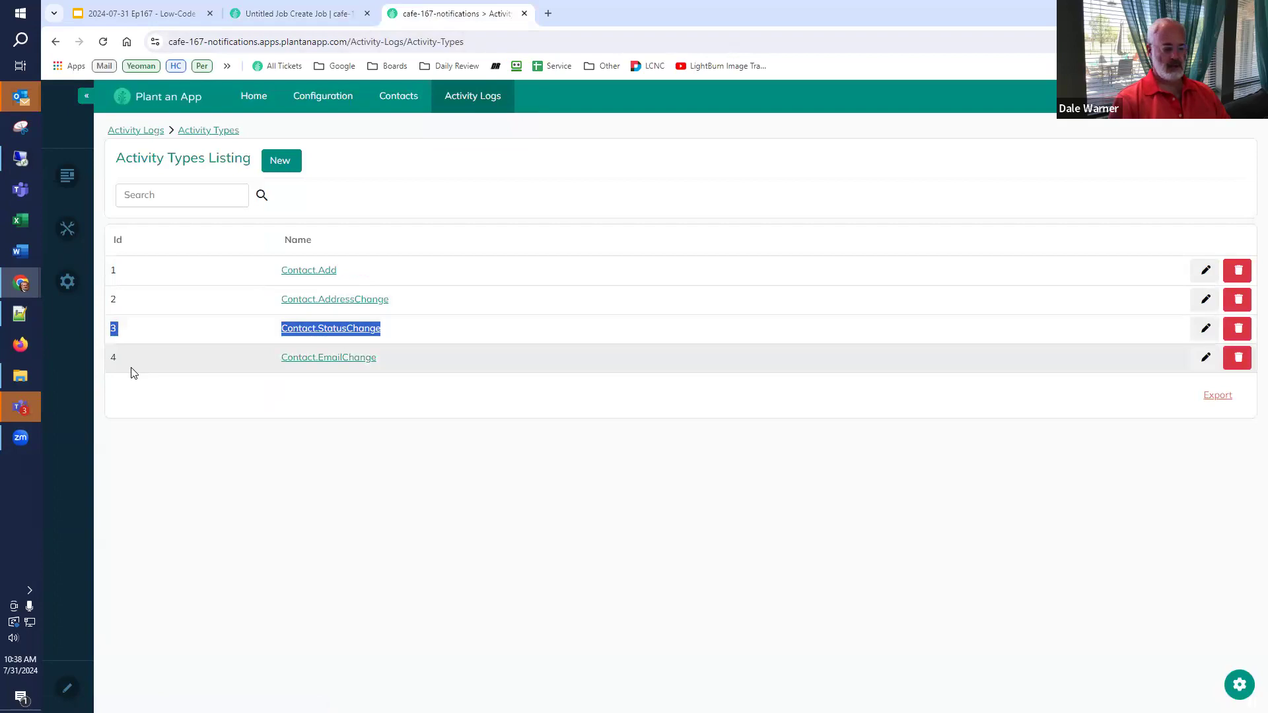
click(292, 13)
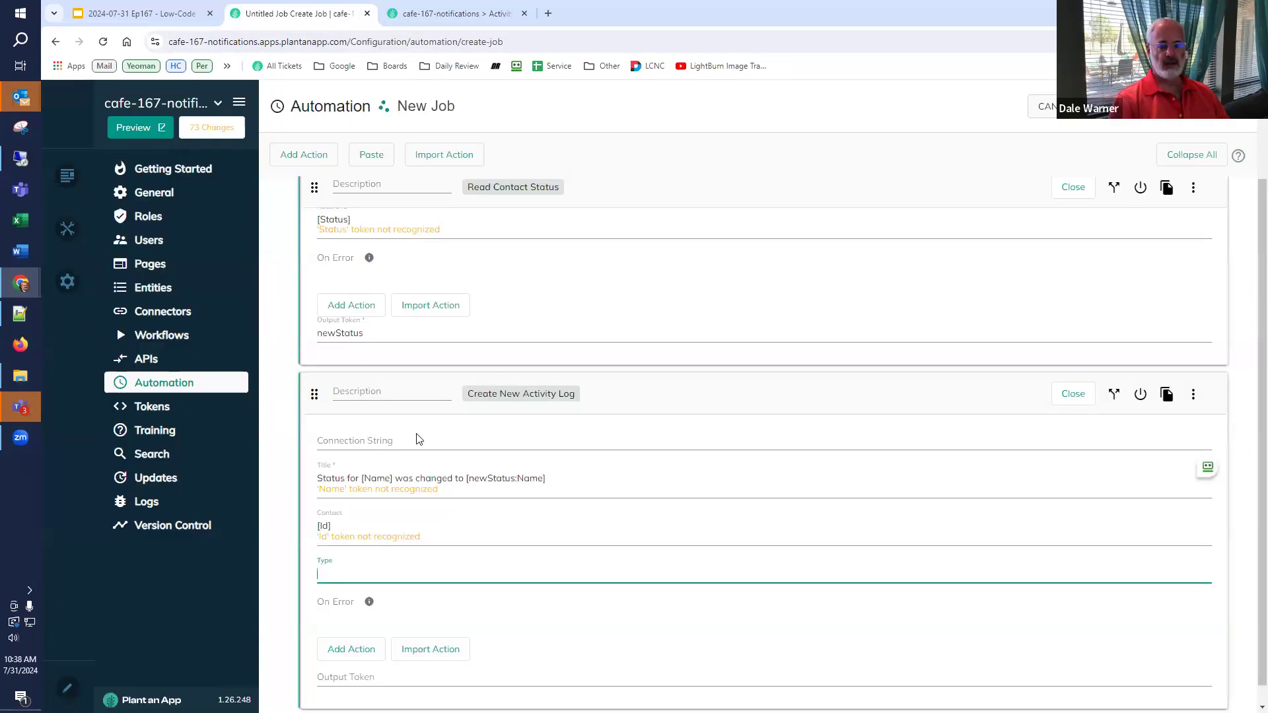
text(3)
click(394, 391)
key(ctrl+v)
key(Right)
key(Right)
text(=)
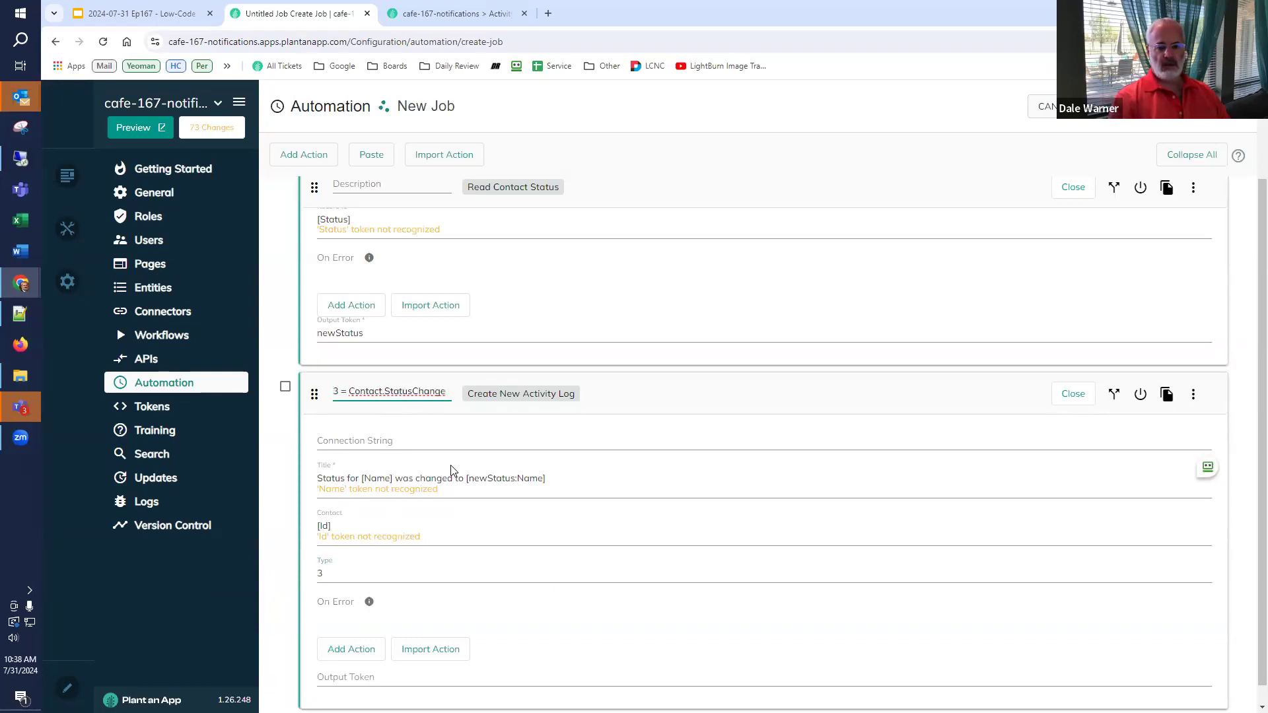
- Save the new Contact.StatusChange job and return to the Activity Types listing
scroll(471, 519, down, 1)
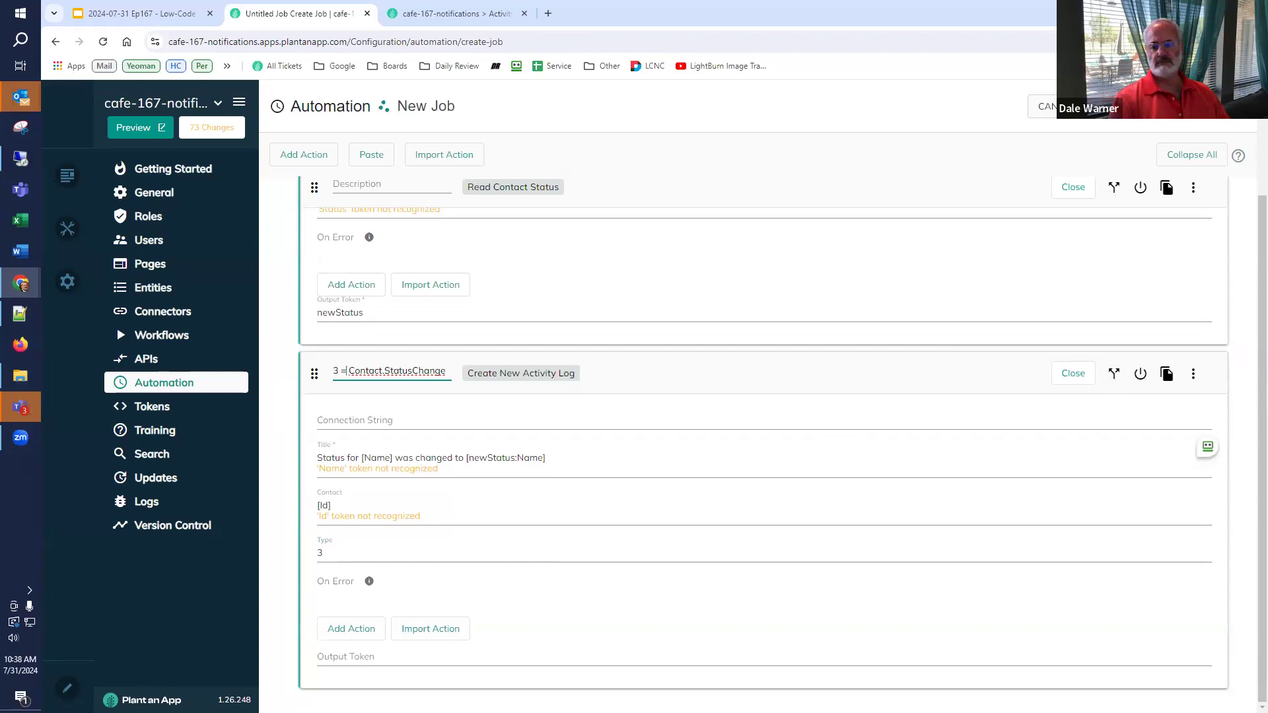
click(1221, 107)
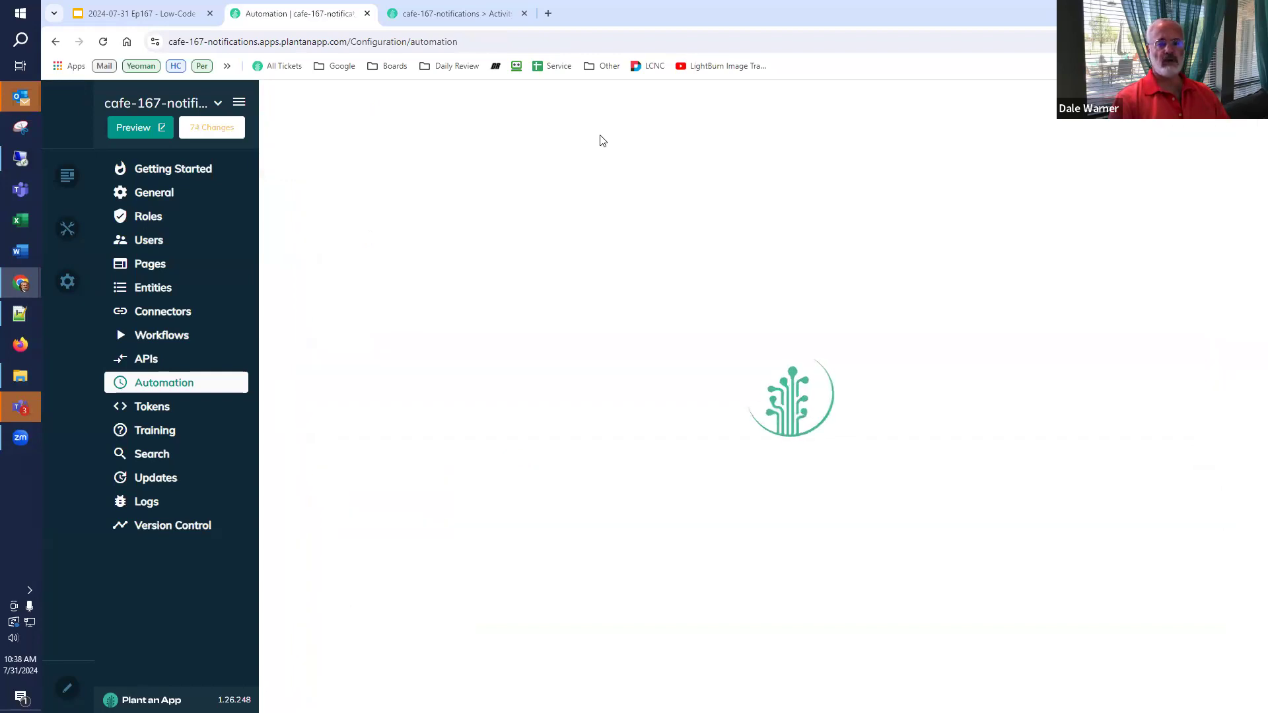
click(473, 12)
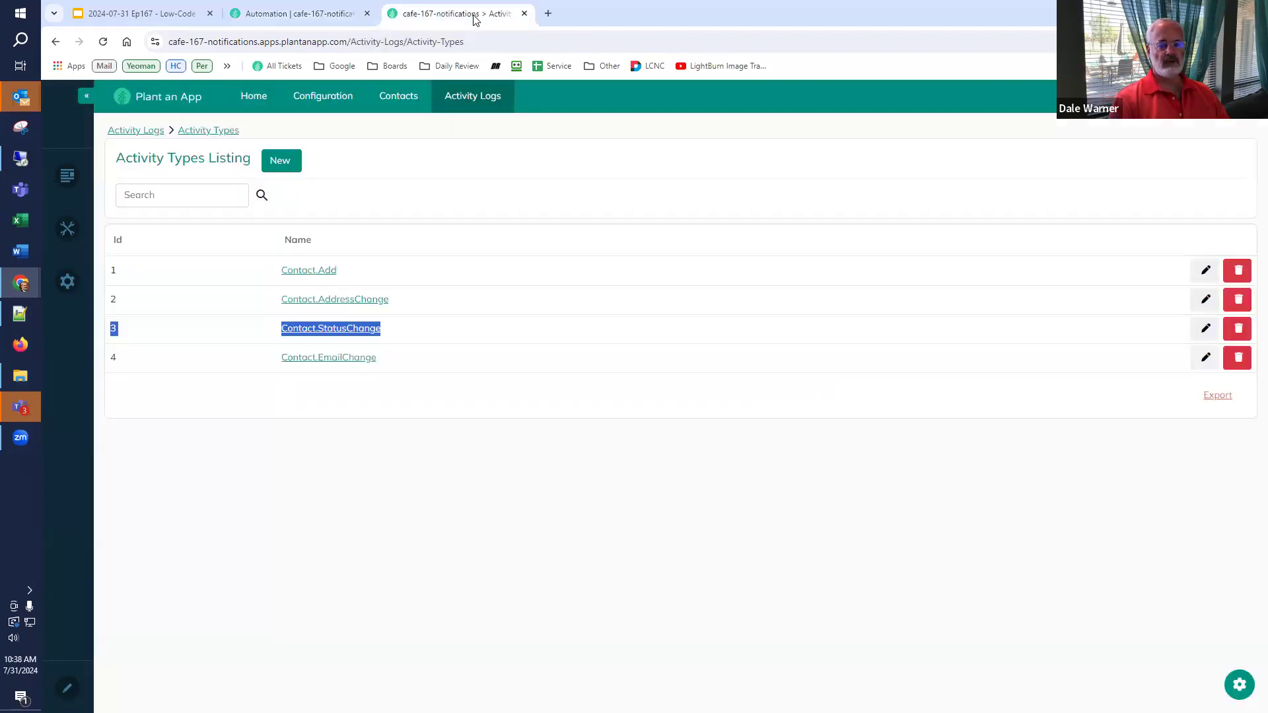
mouse_move(402, 96)
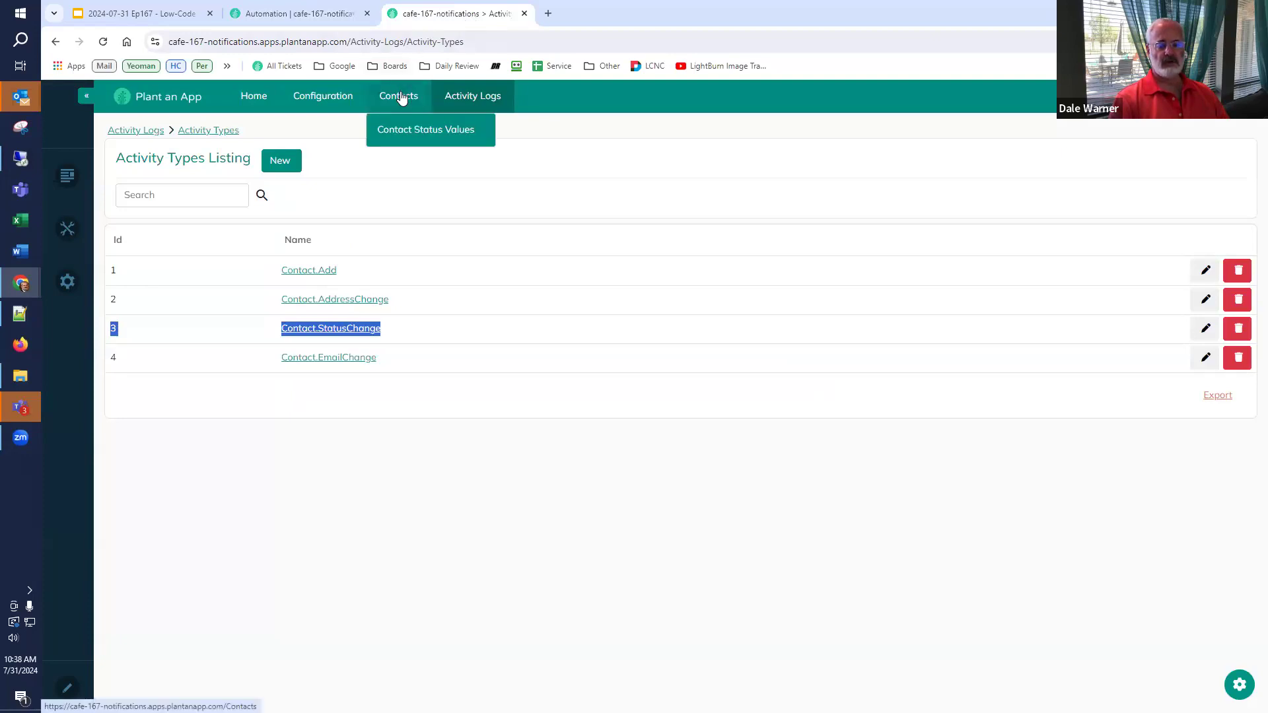
- Change the existing contact's status to Prospect and save it
click(402, 97)
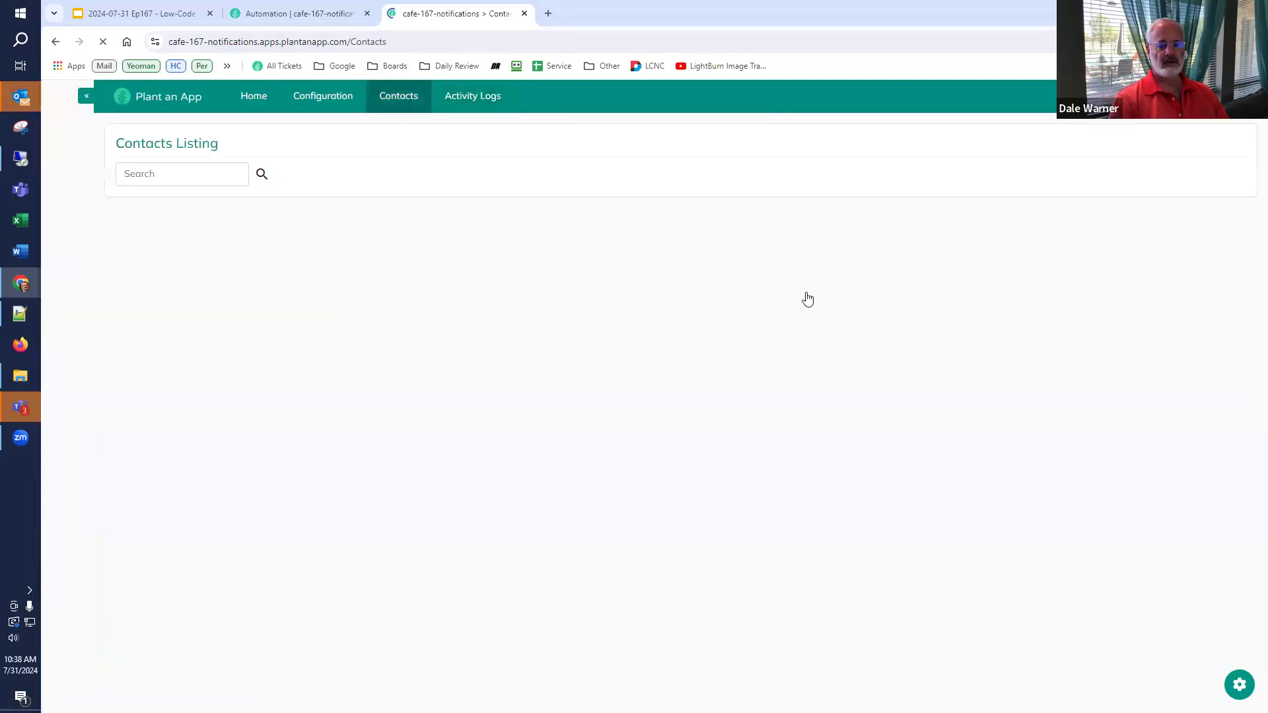
click(1205, 255)
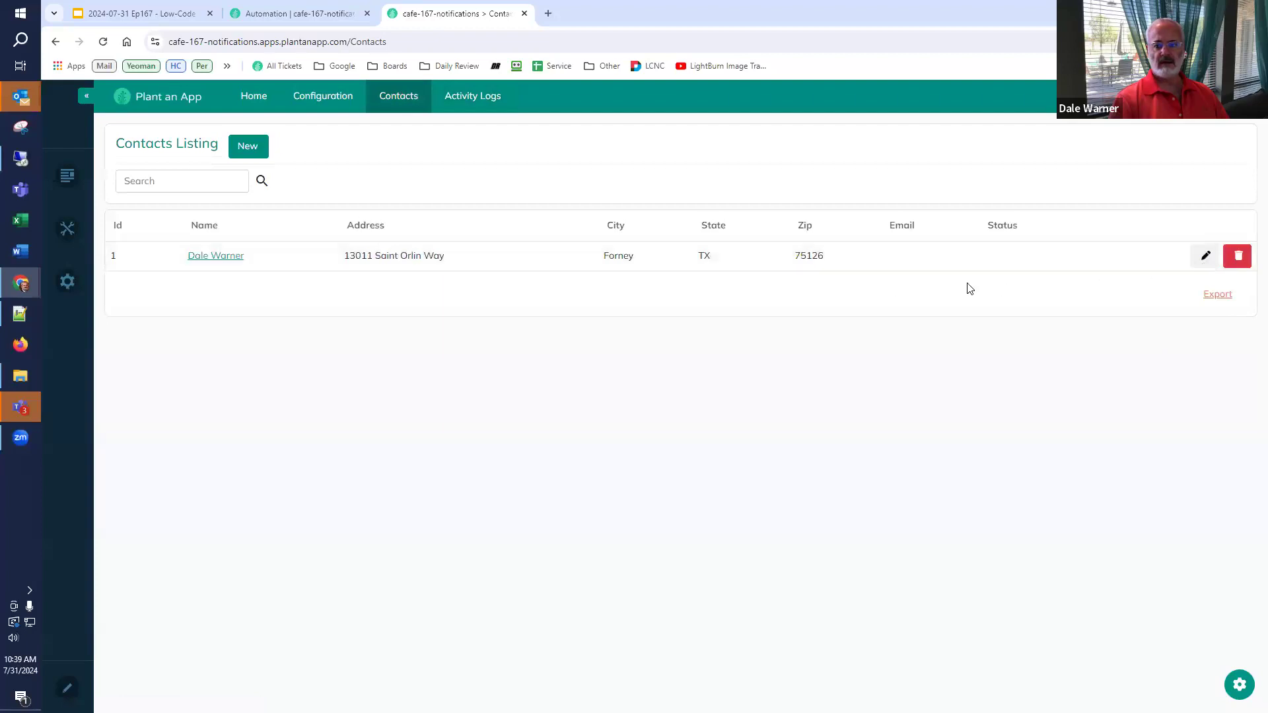
click(608, 370)
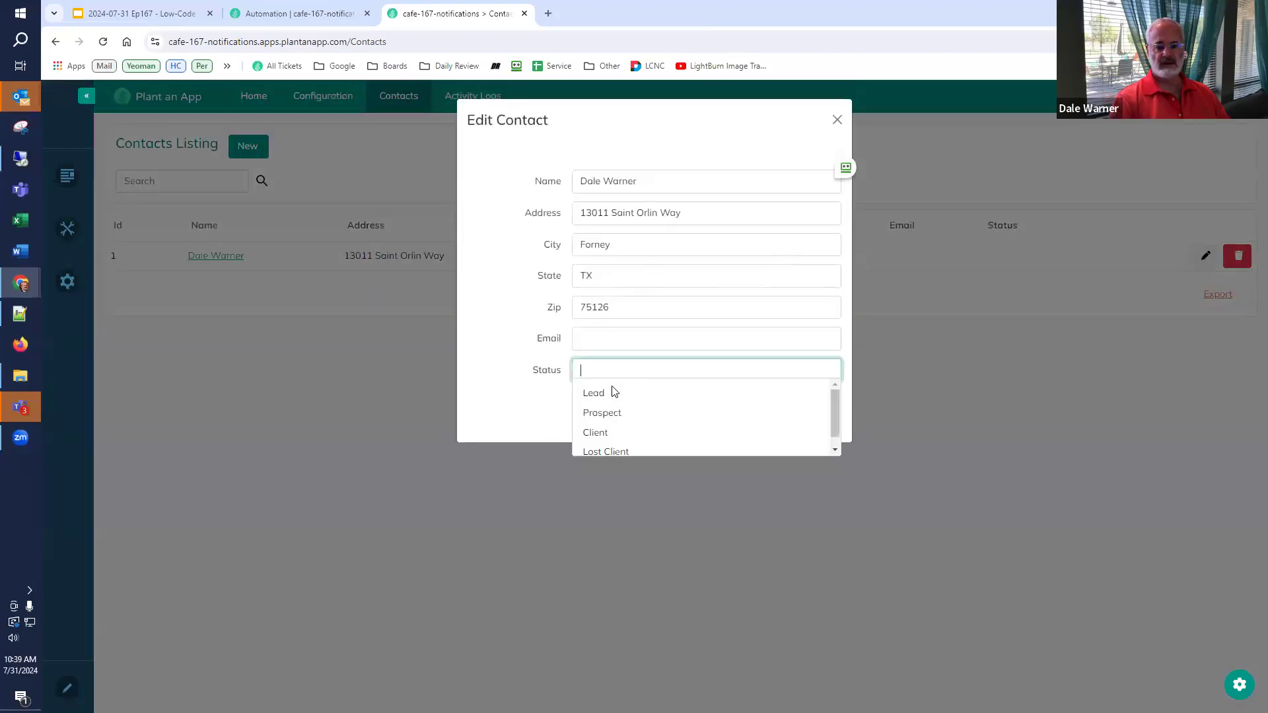
click(609, 415)
click(608, 403)
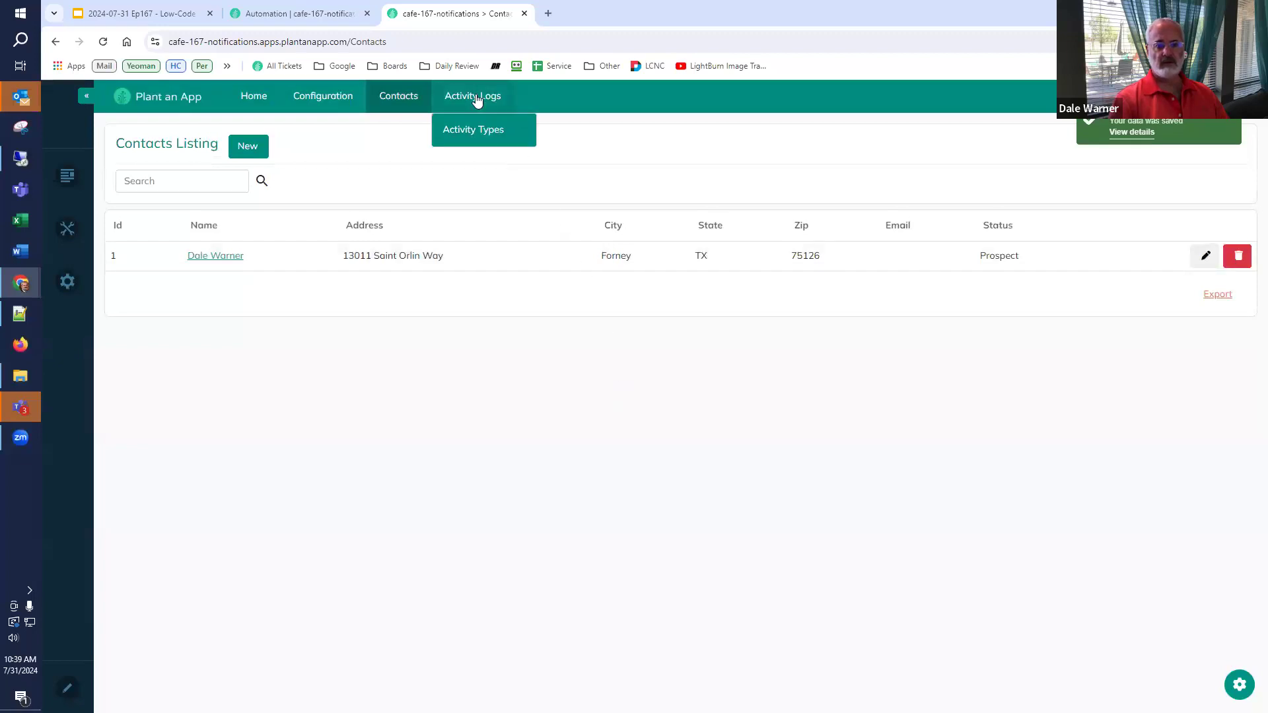
- Refresh the Activity Logs to check the new entry, then return to Automation jobs
click(476, 95)
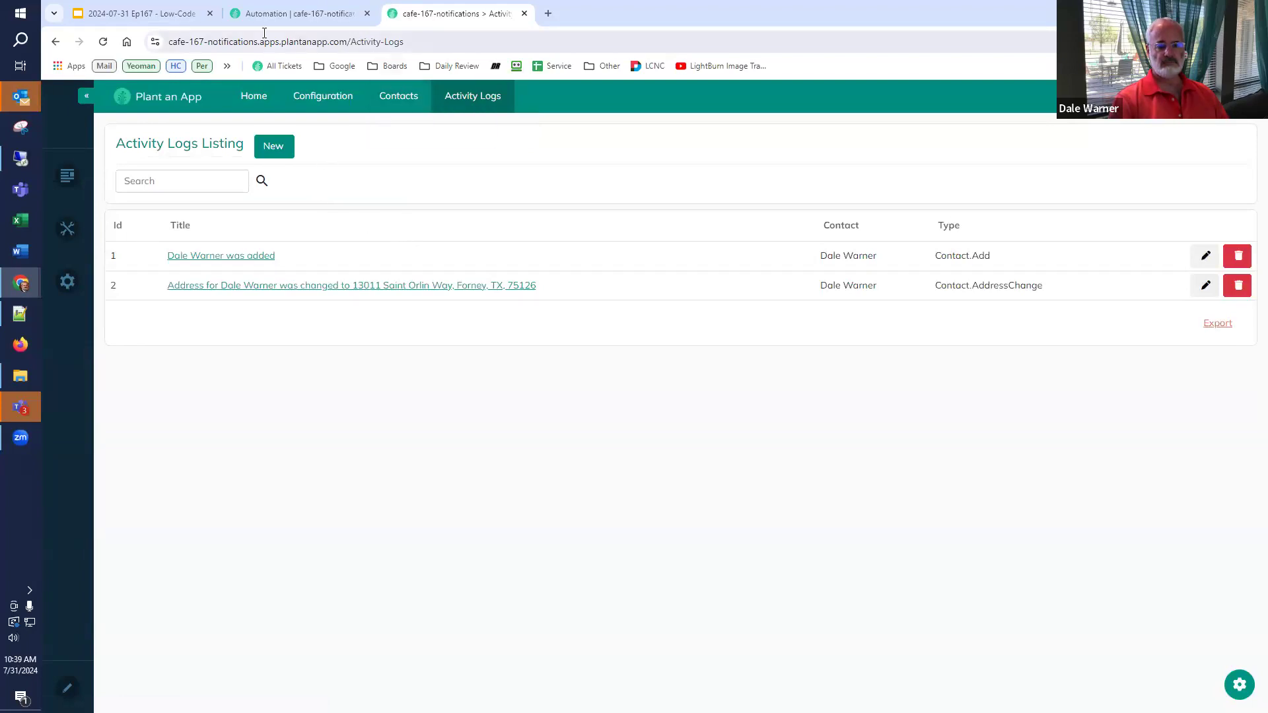
click(102, 42)
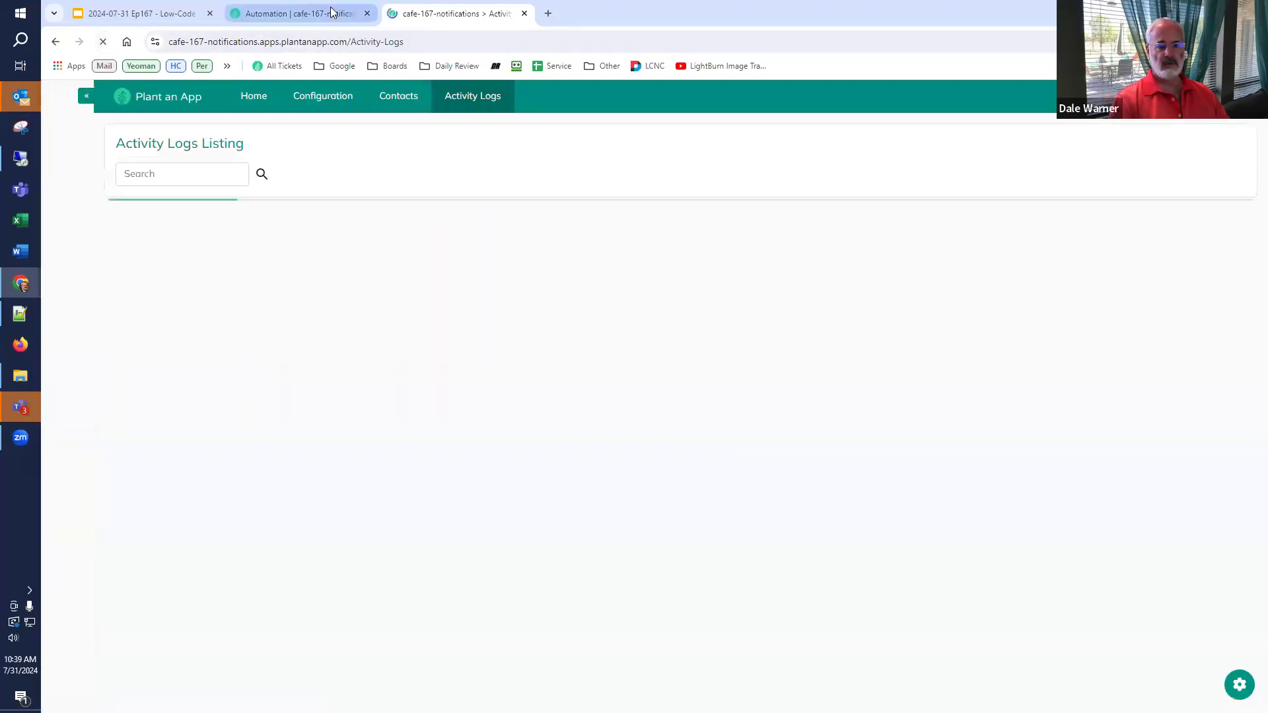
click(331, 14)
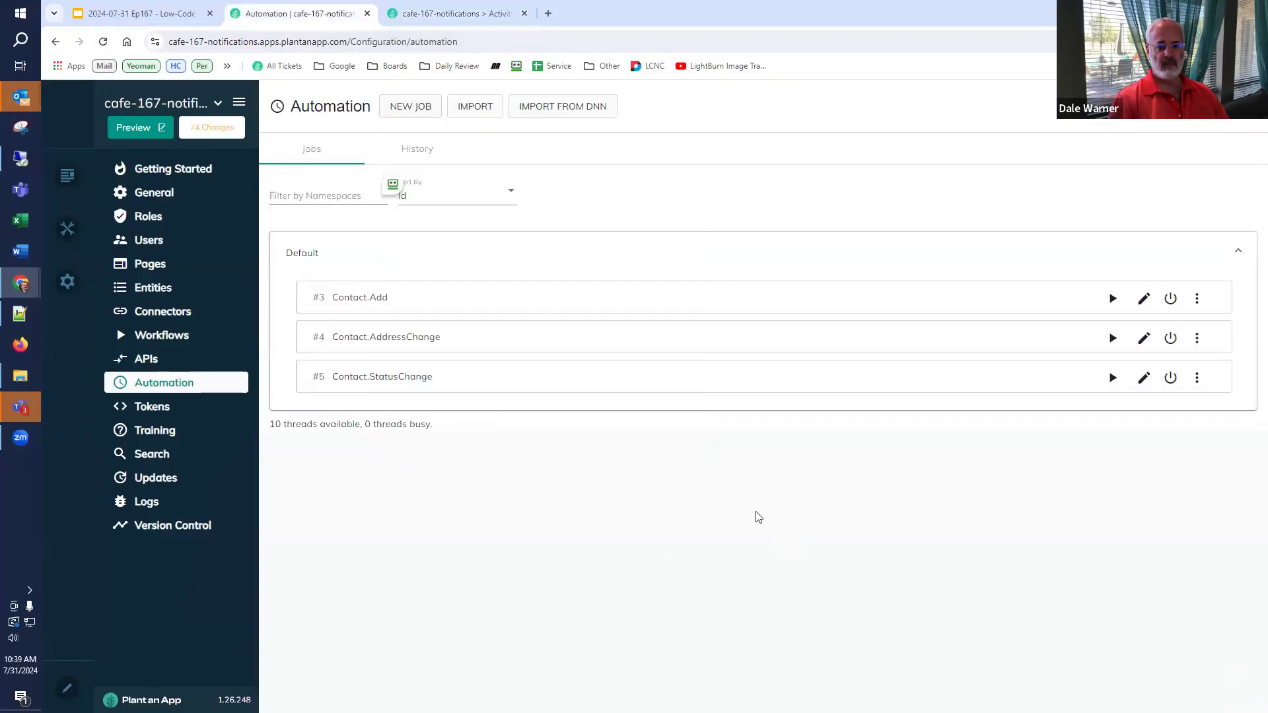
- Open job #5, Contact.StatusChange, and review its settings and its trigger's table and Column Names
click(1144, 377)
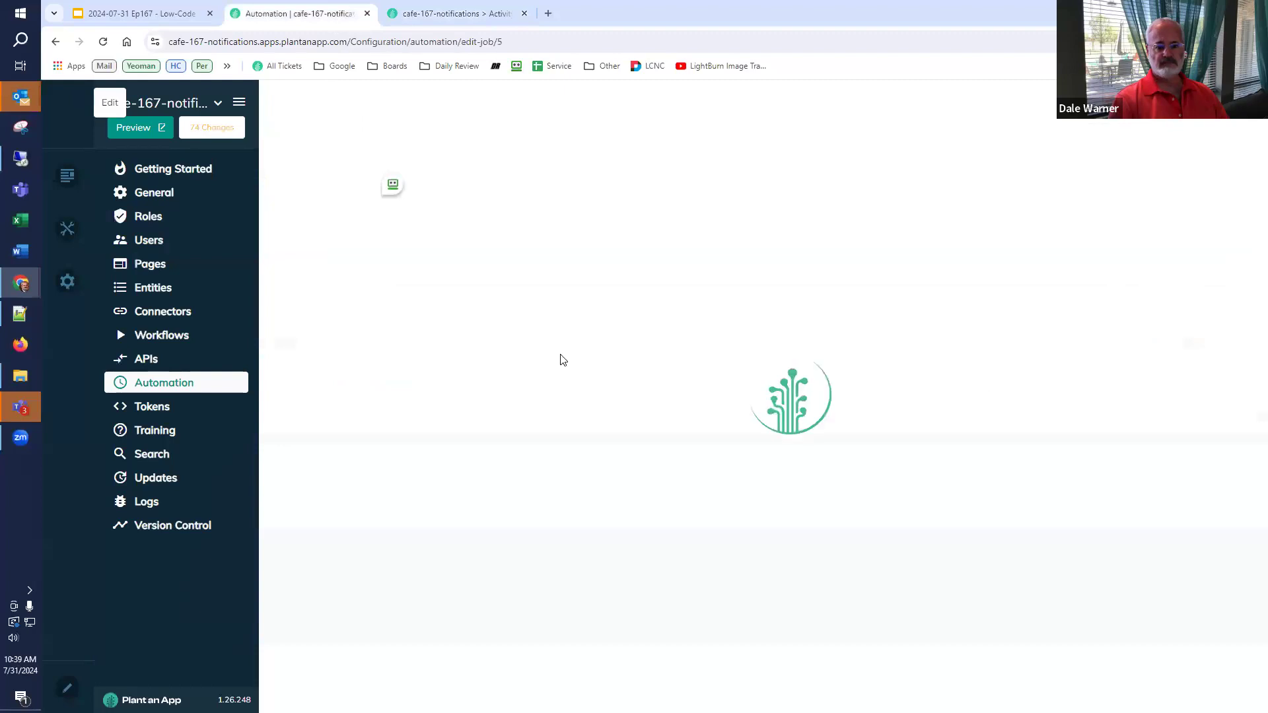
click(287, 157)
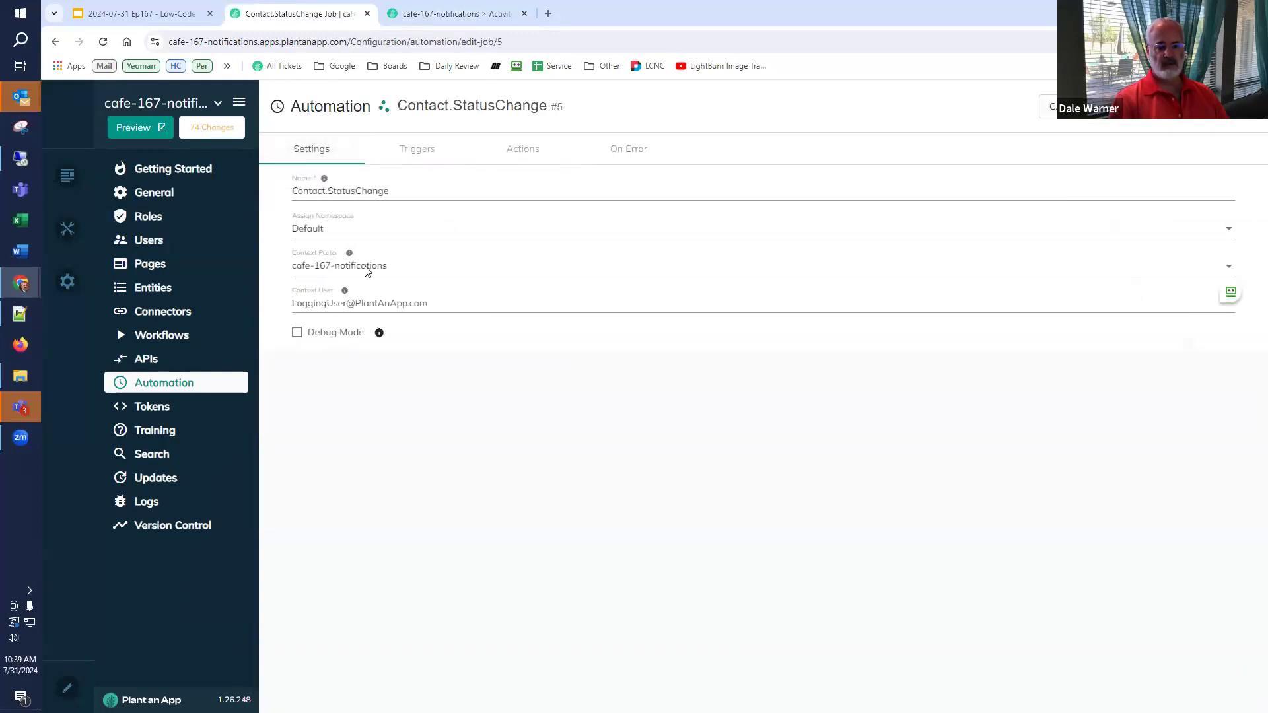
click(414, 153)
click(405, 247)
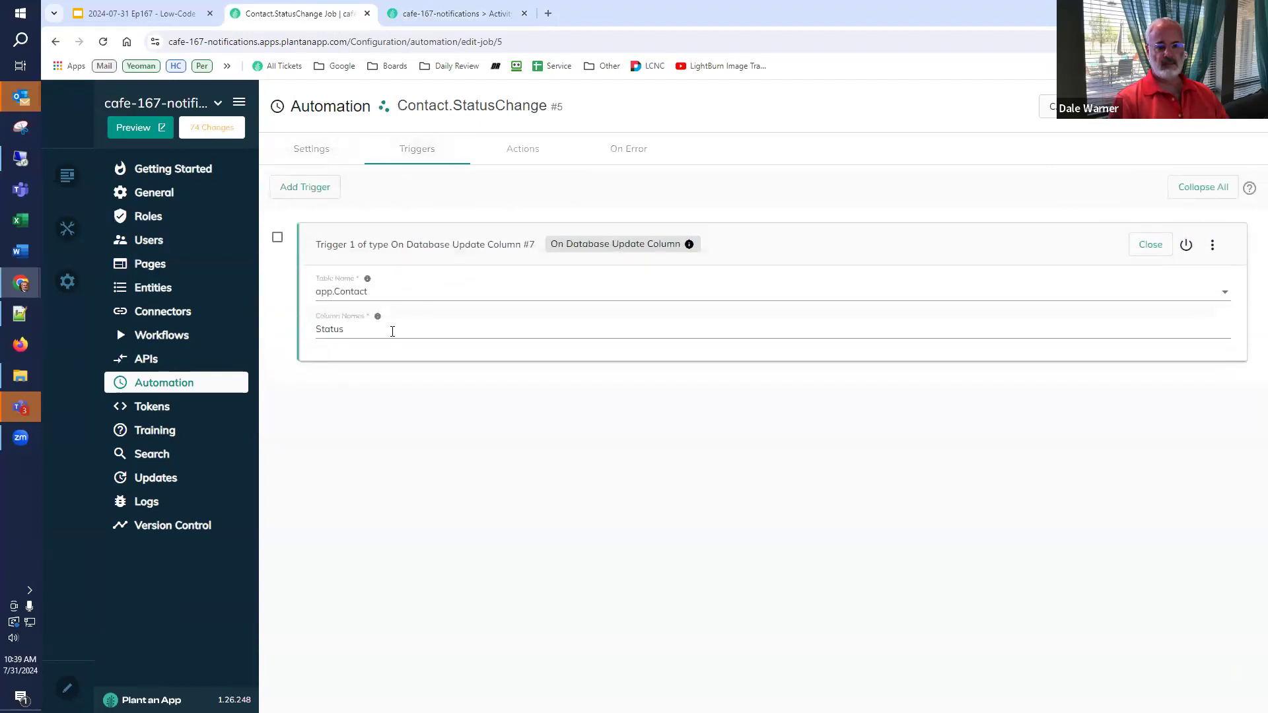
click(374, 333)
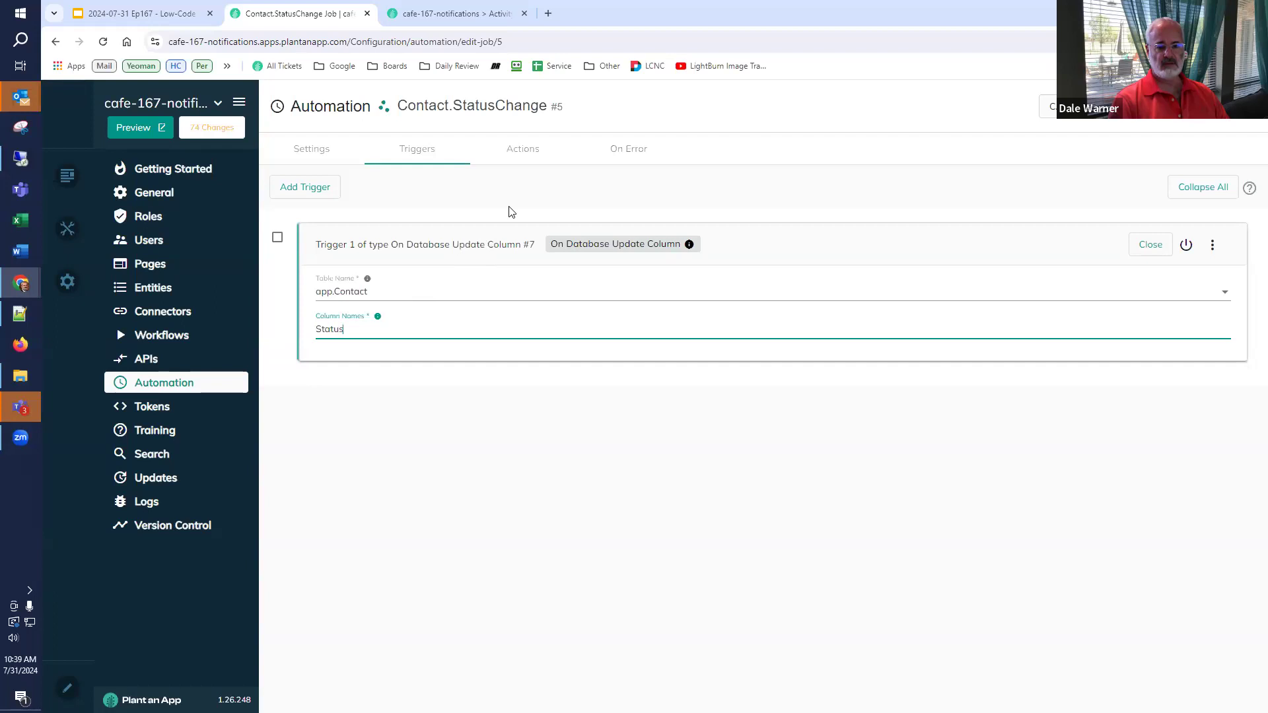
- Inspect the Read Contact Status and Create New Activity Log actions, close the job, and view Activity Logs
click(522, 150)
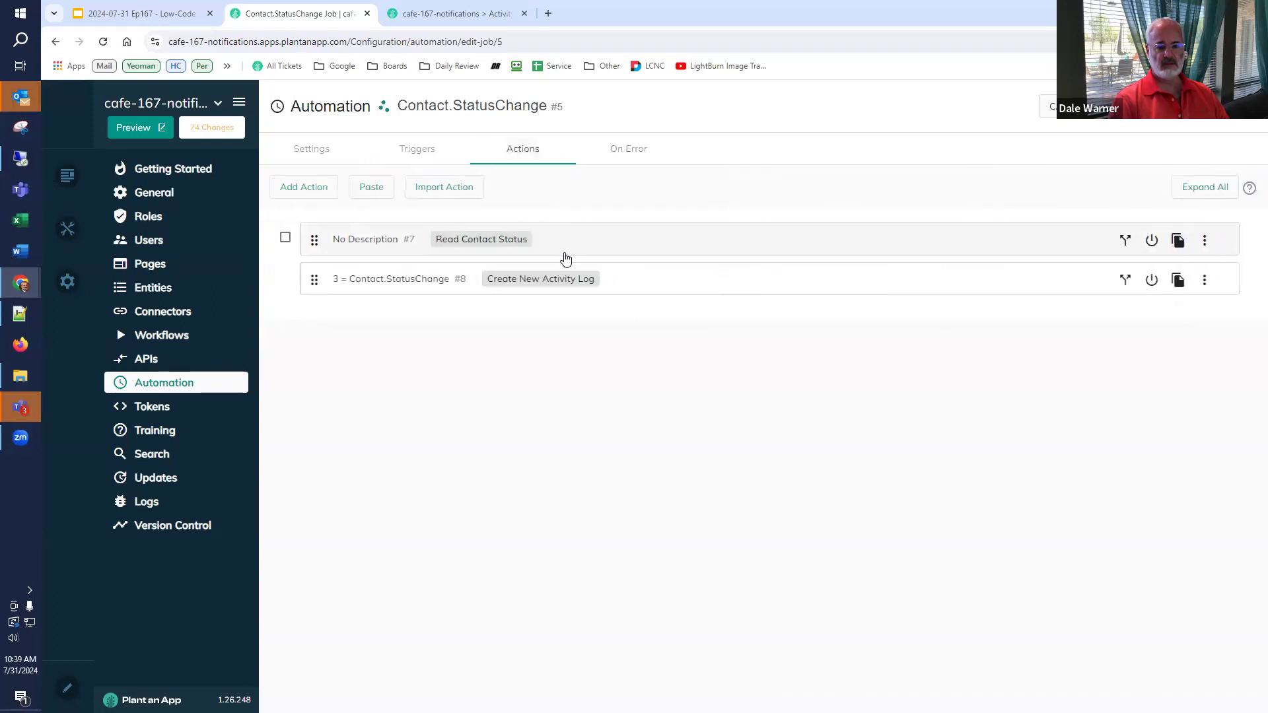
click(620, 250)
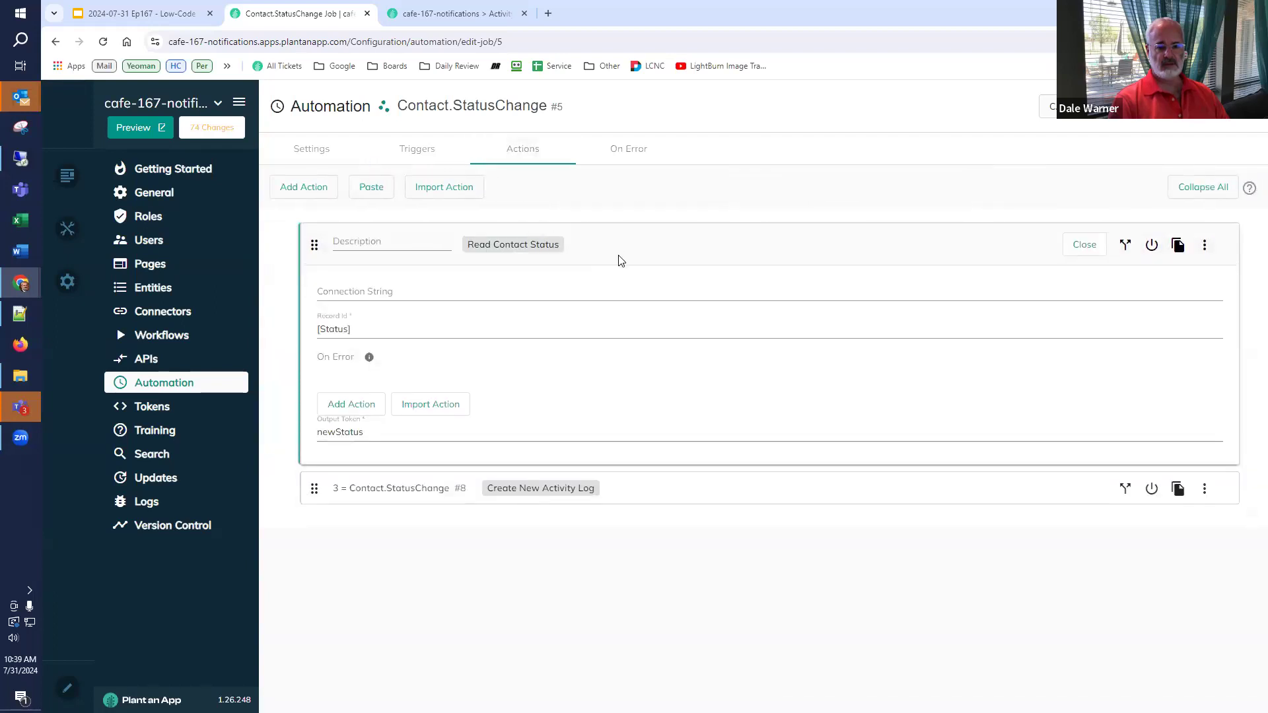
click(627, 498)
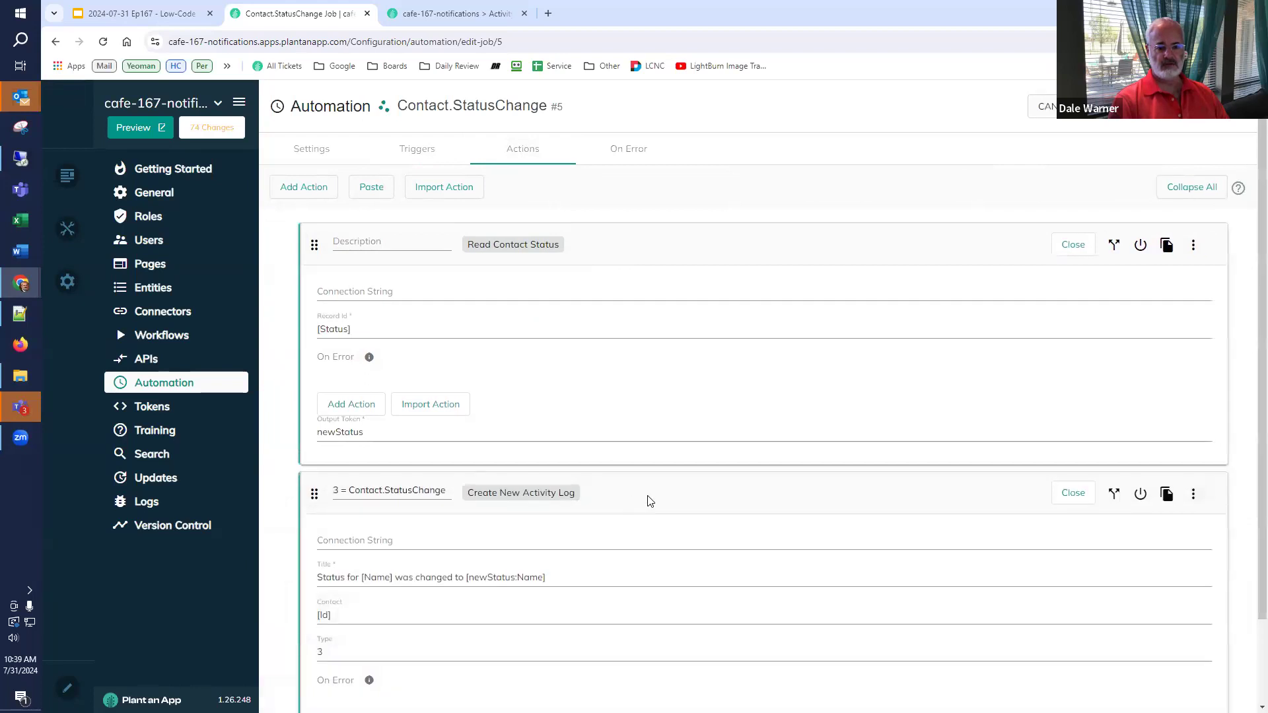
scroll(660, 499, down, 2)
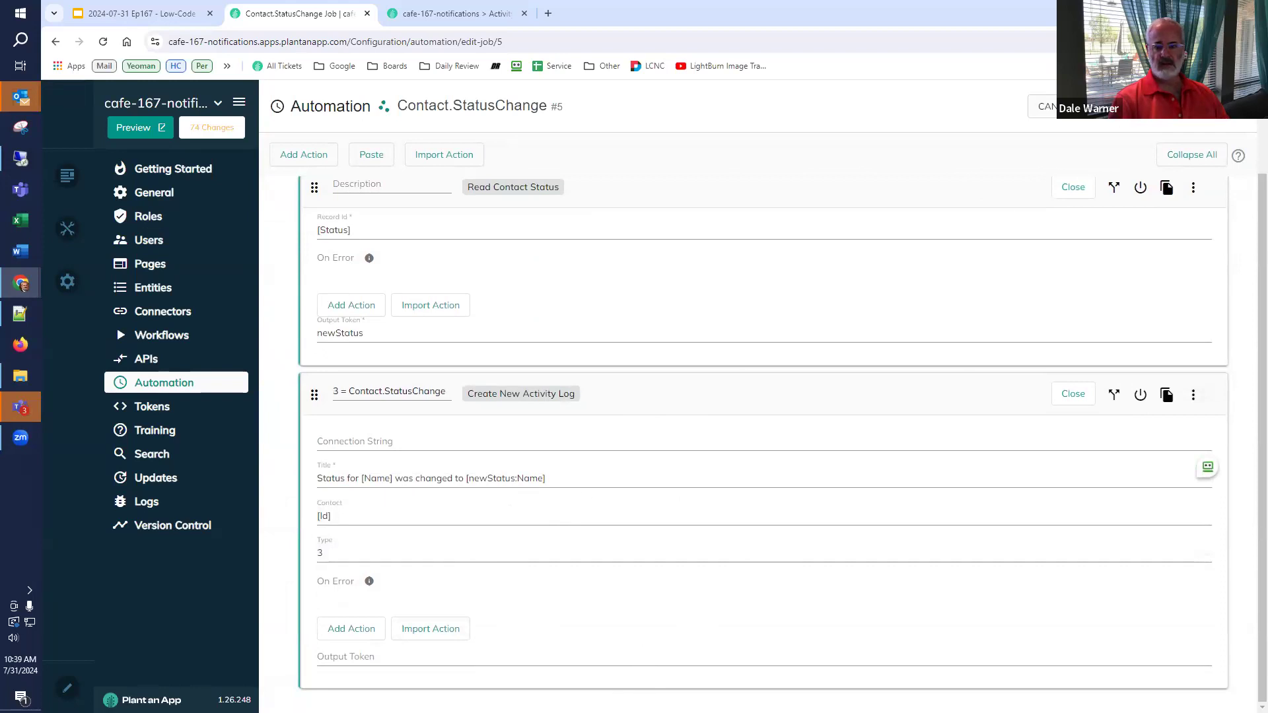
click(1189, 106)
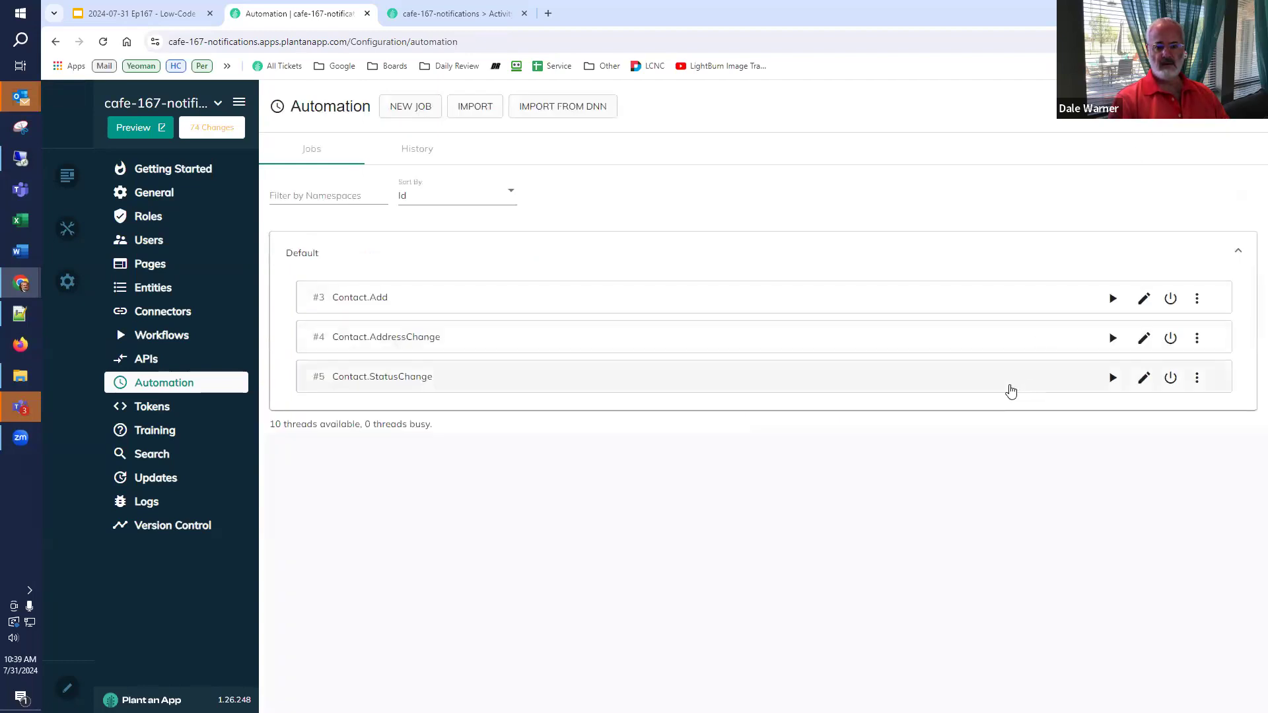
click(487, 15)
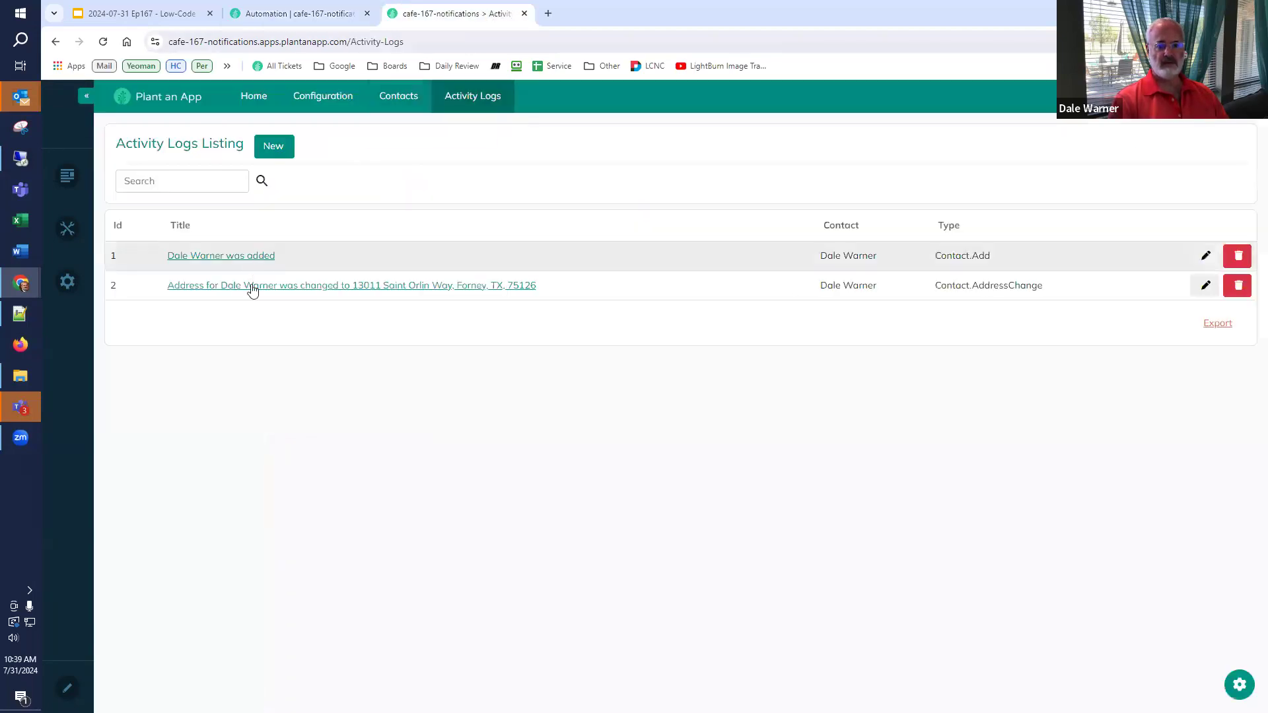
- Change the contact's status to Client and check the new activity log entry
click(398, 96)
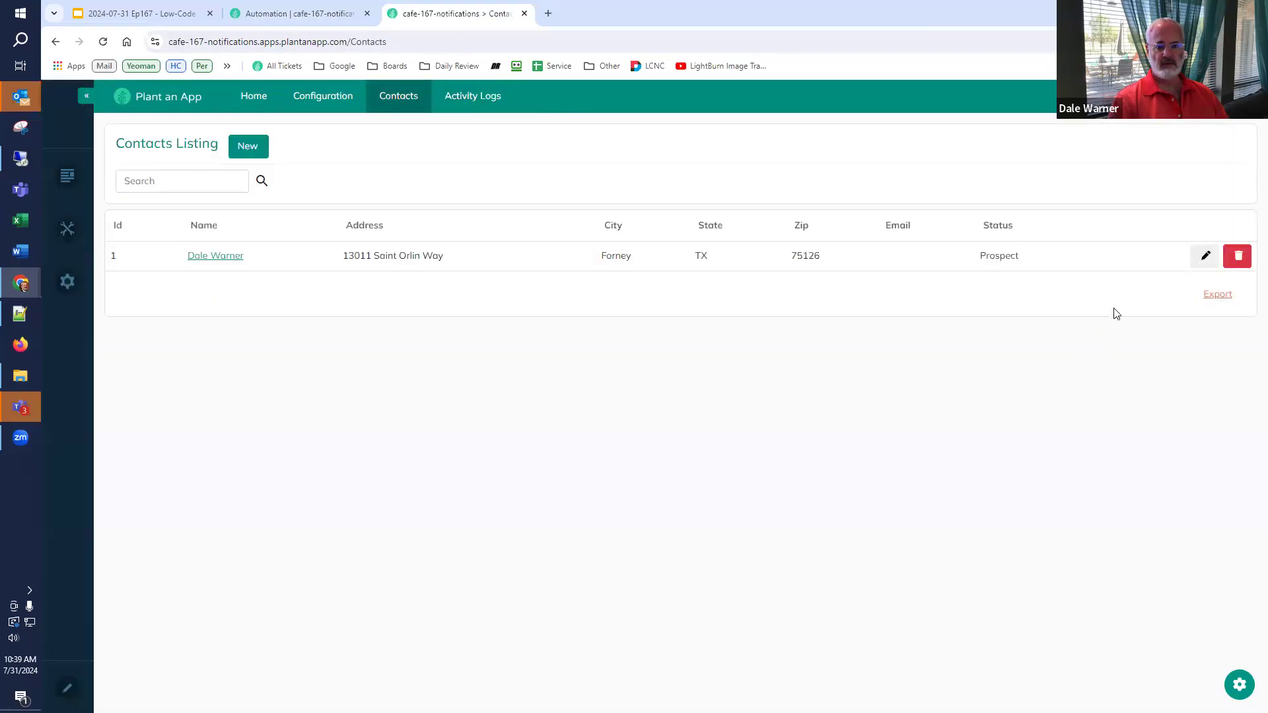
click(1206, 256)
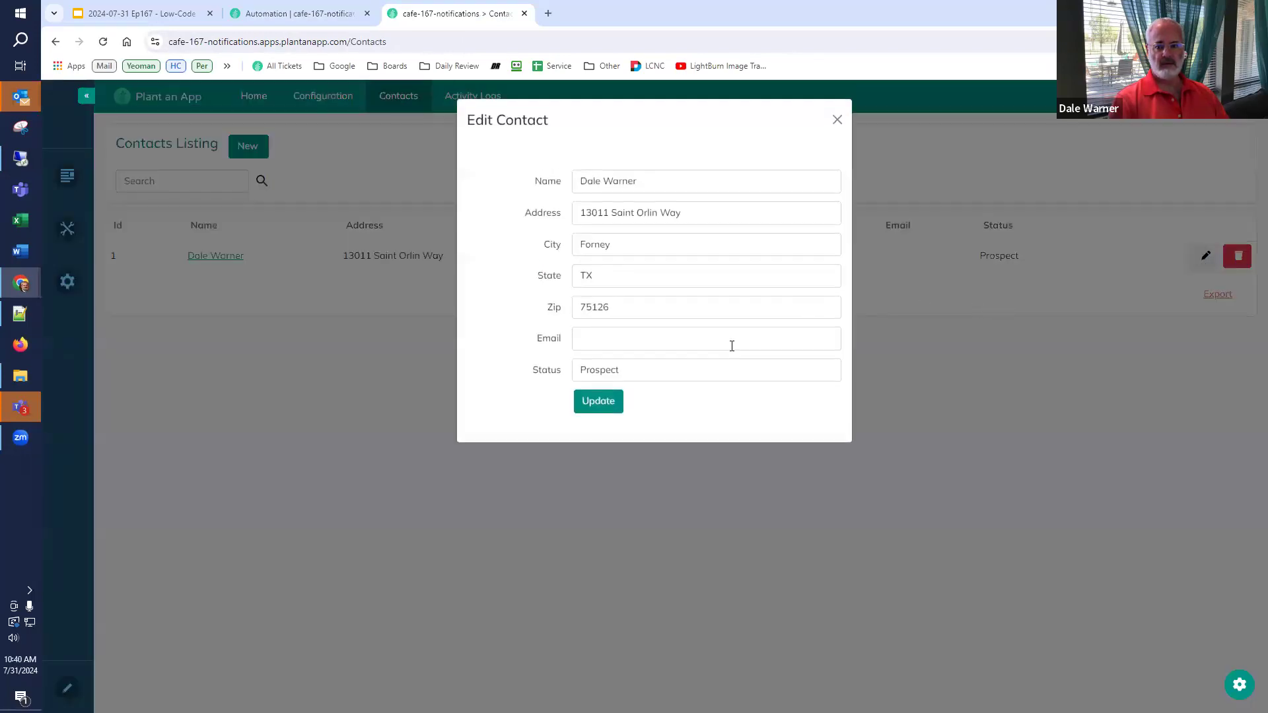
click(694, 385)
click(624, 429)
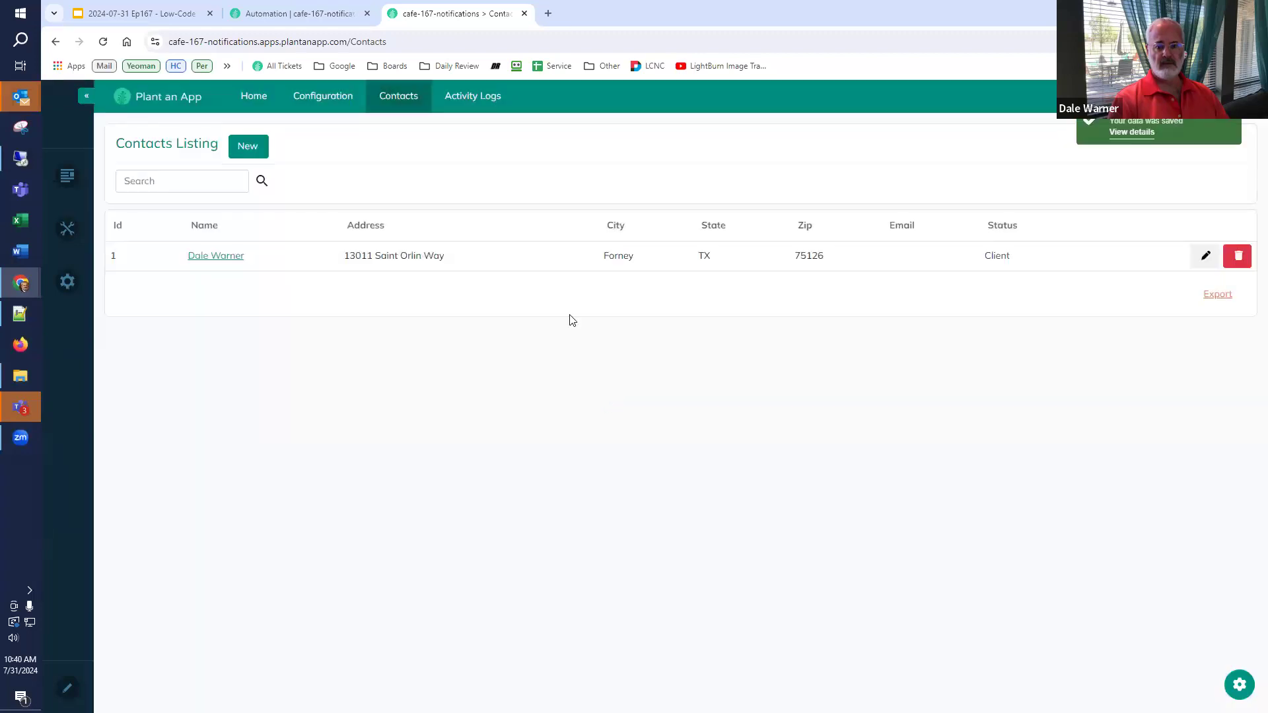
click(461, 98)
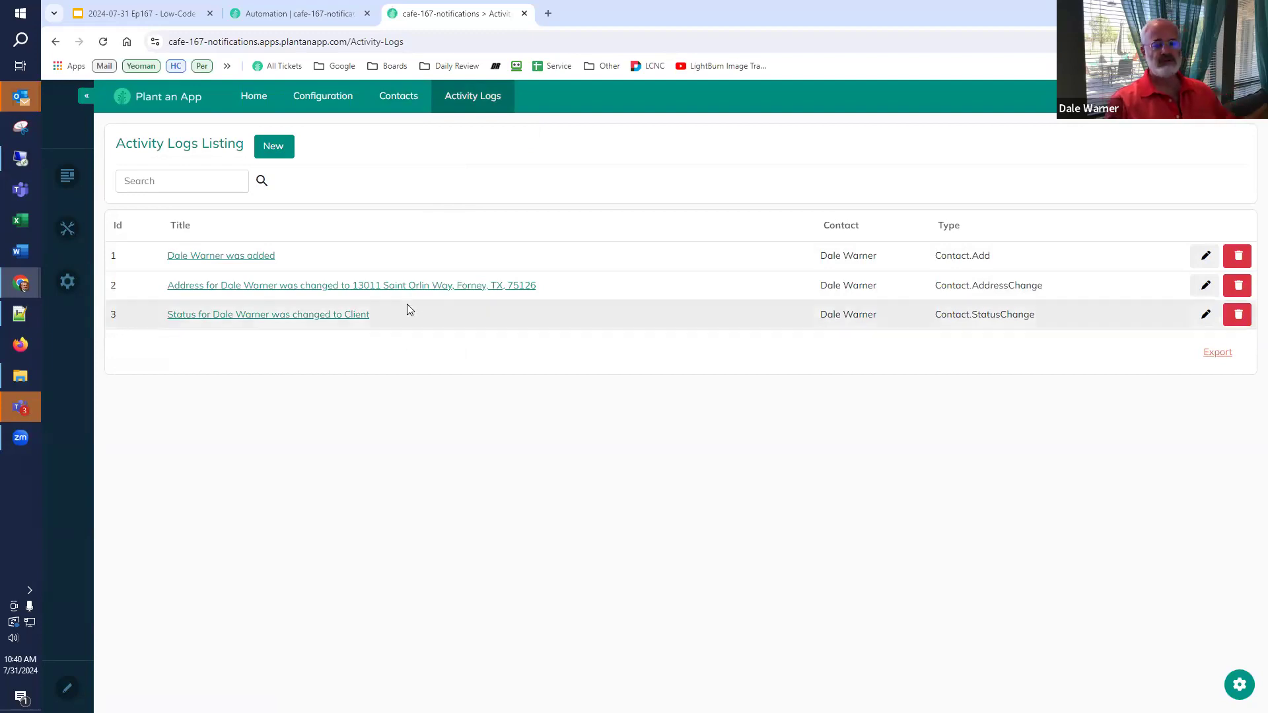
click(323, 13)
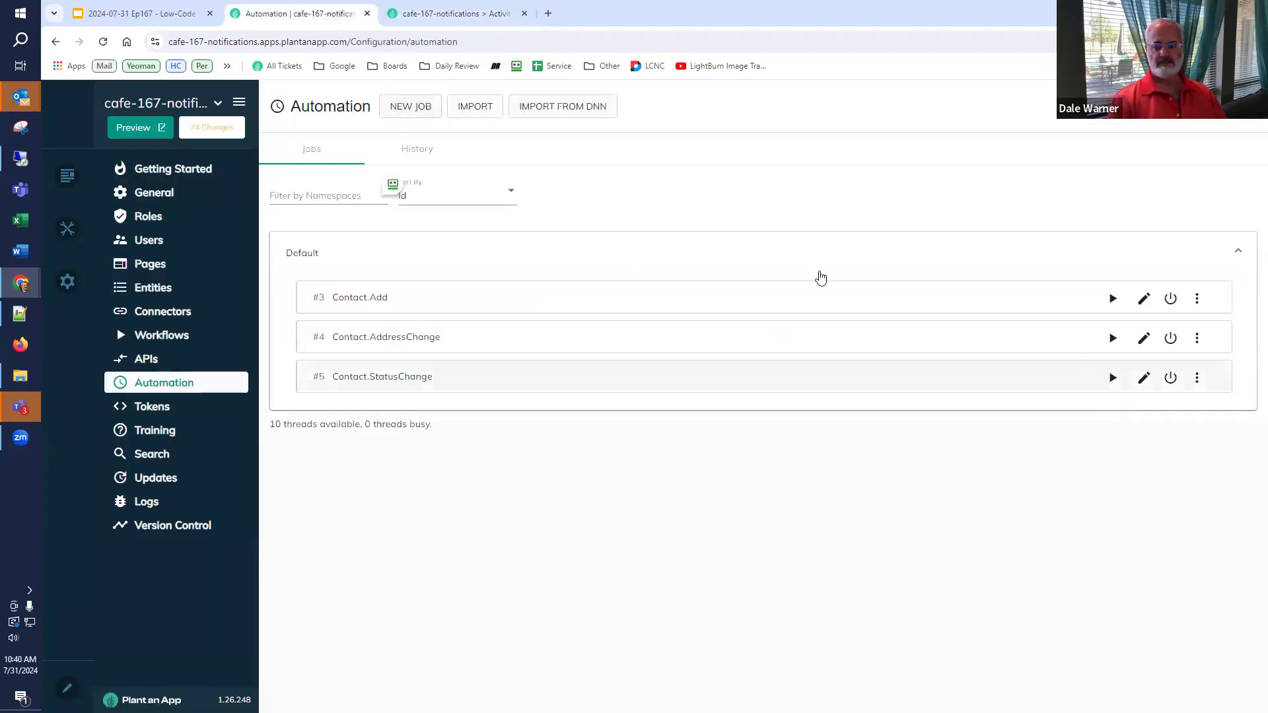
click(471, 12)
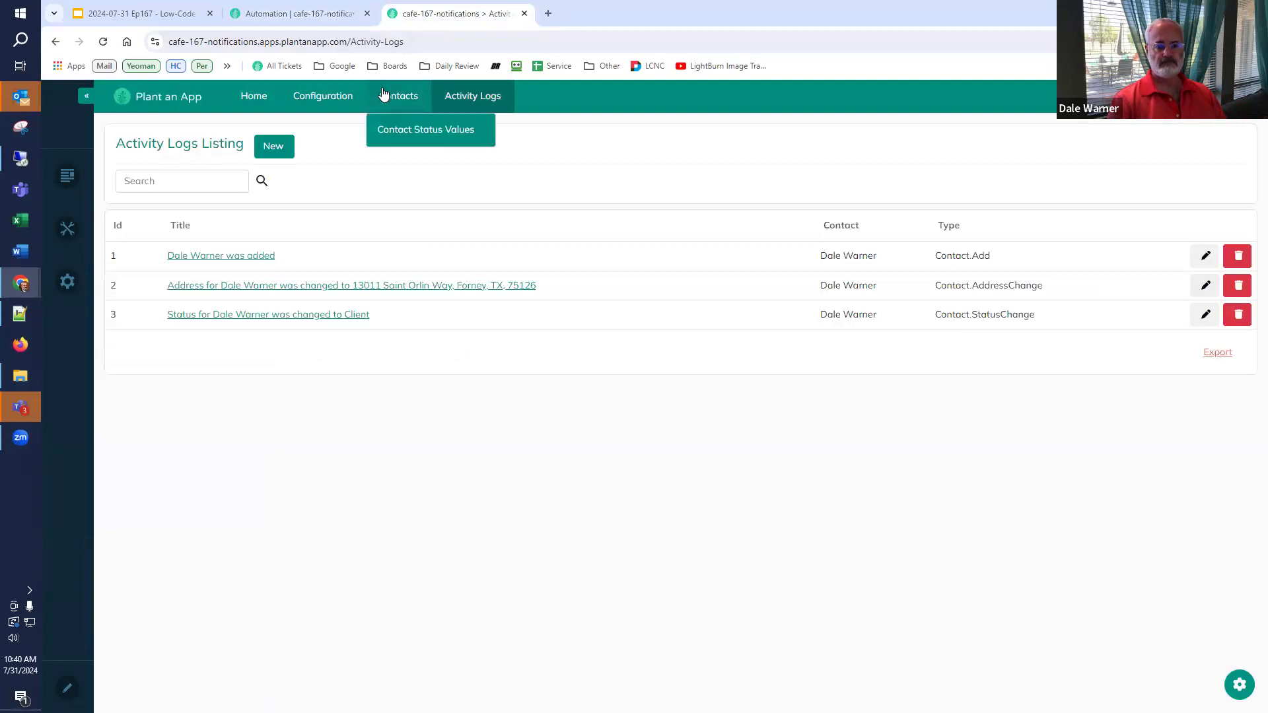
- Change the contact's status to Lead, save it, and return to the activity logs
click(381, 93)
click(1205, 256)
click(673, 364)
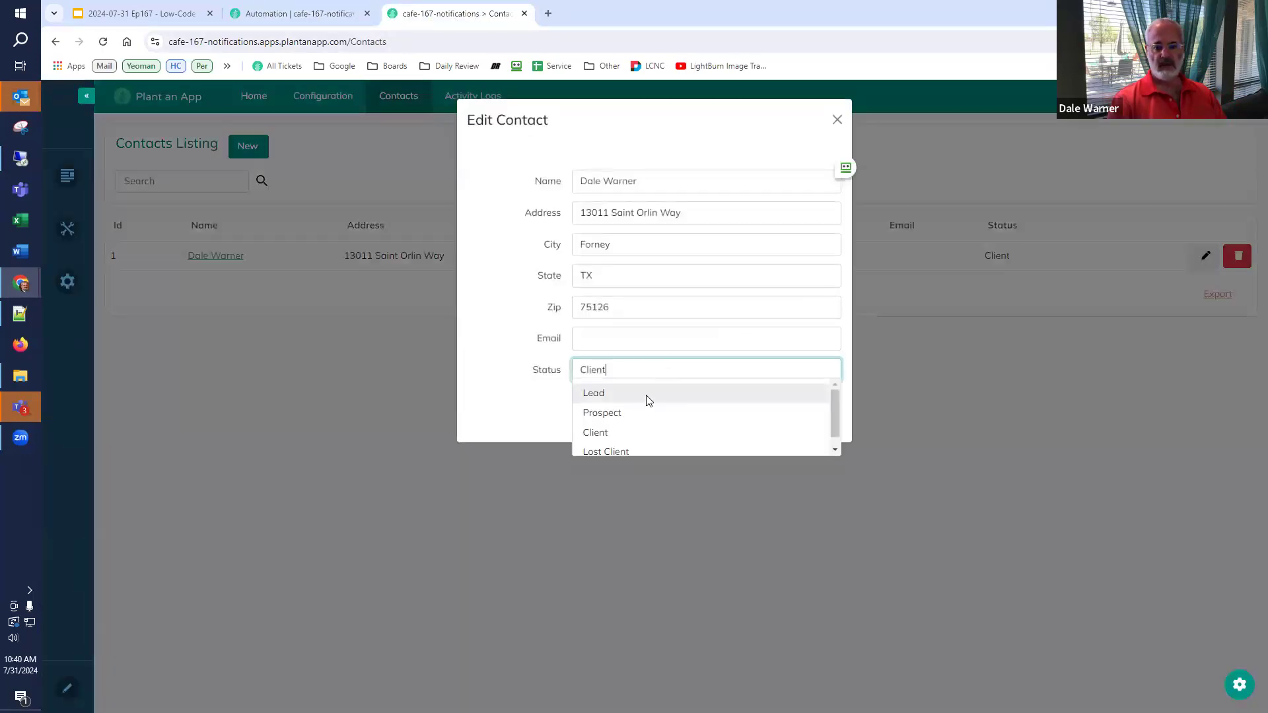
click(647, 394)
click(598, 399)
click(488, 112)
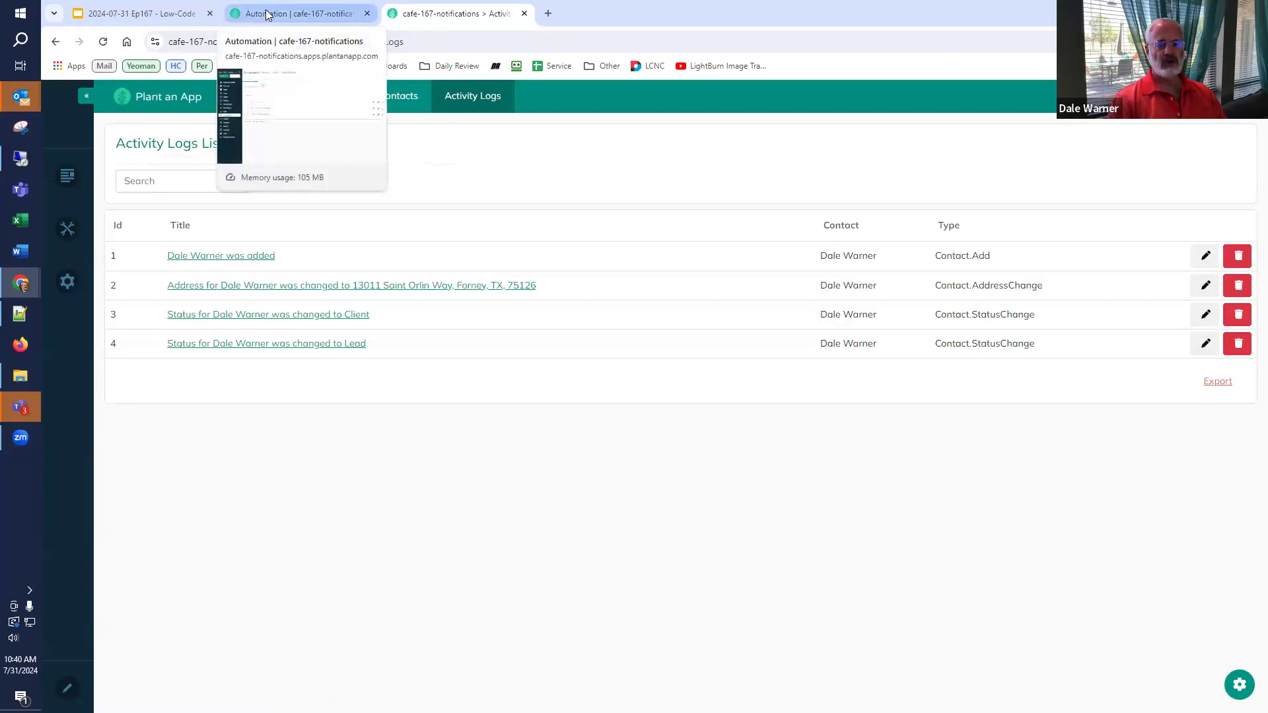
- Look at the Activity Types list, then go back to the Automation jobs
mouse_move(439, 93)
click(453, 131)
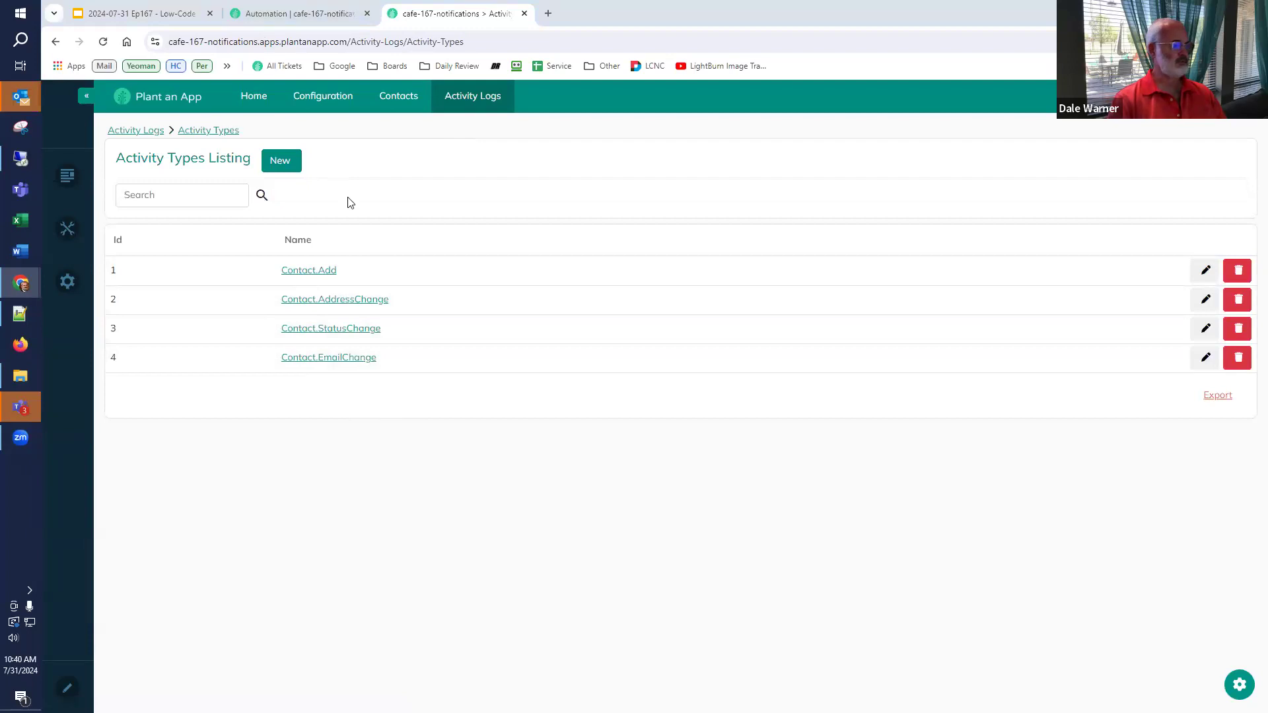
click(313, 14)
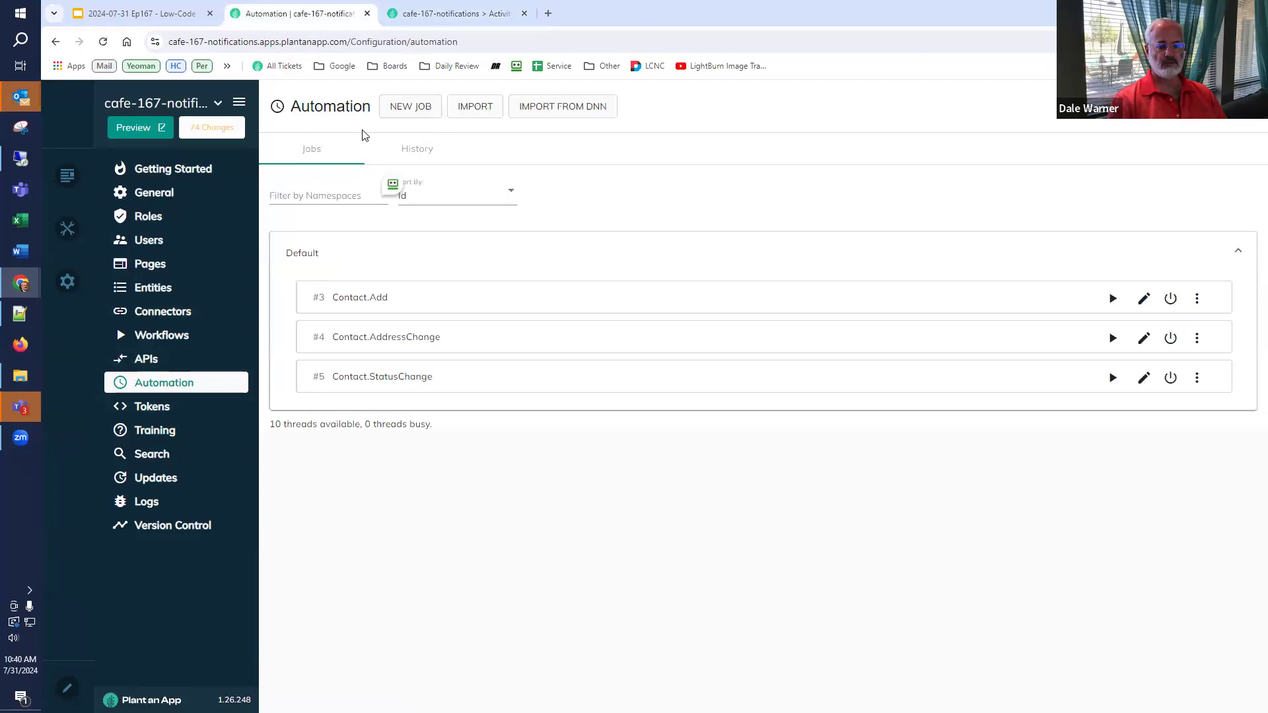
- Create a job named Contact.EmailChange in the Default namespace, running as the logging user
click(403, 107)
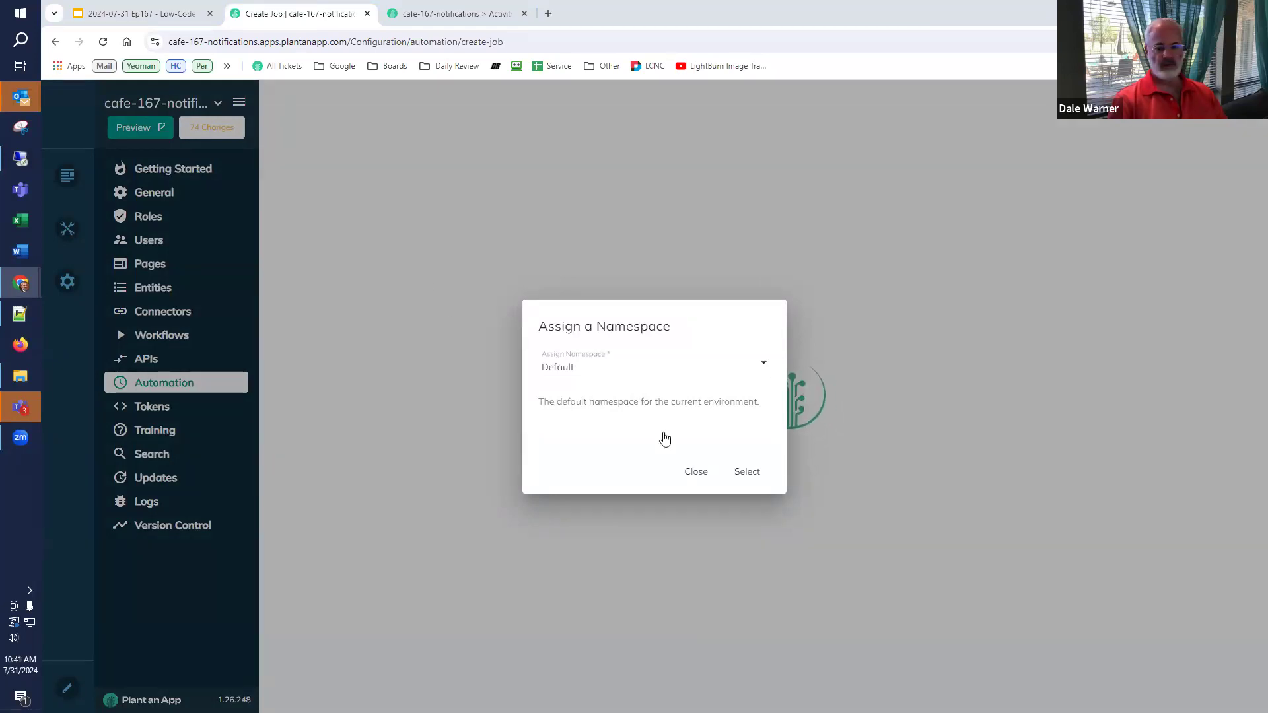
click(749, 473)
click(308, 158)
triple_click(319, 191)
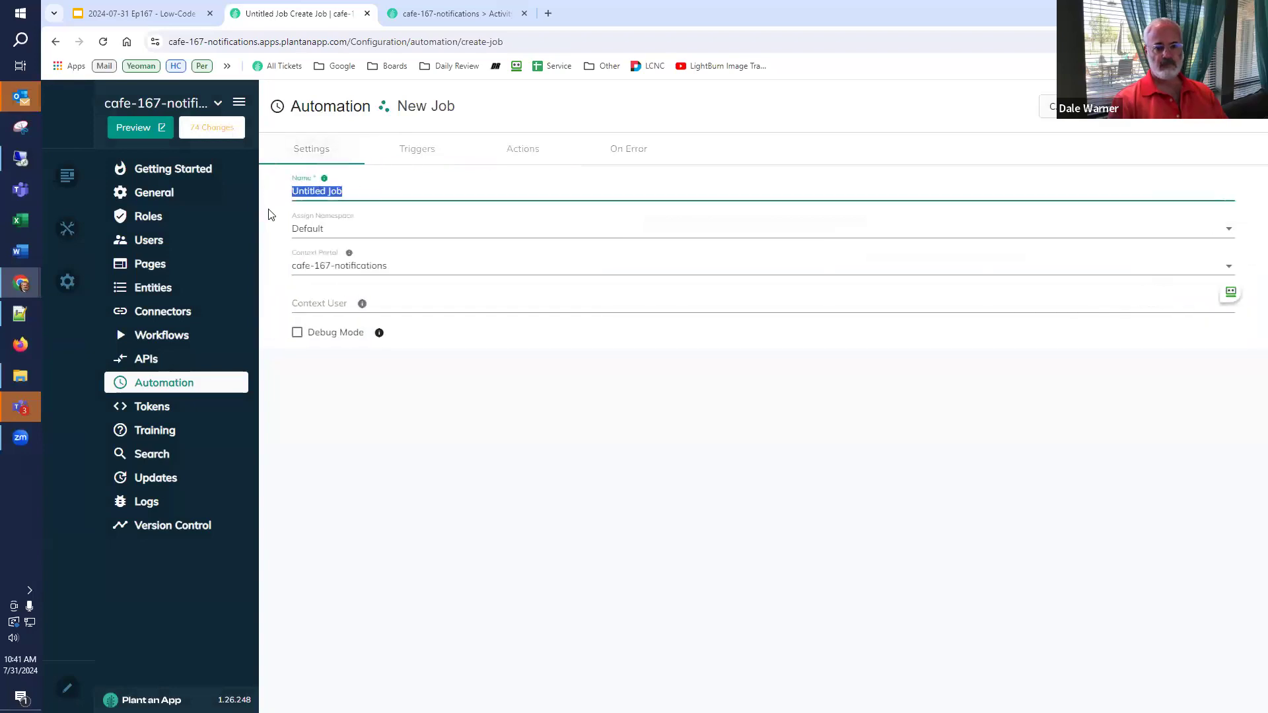
text(Contact.EmailChange)
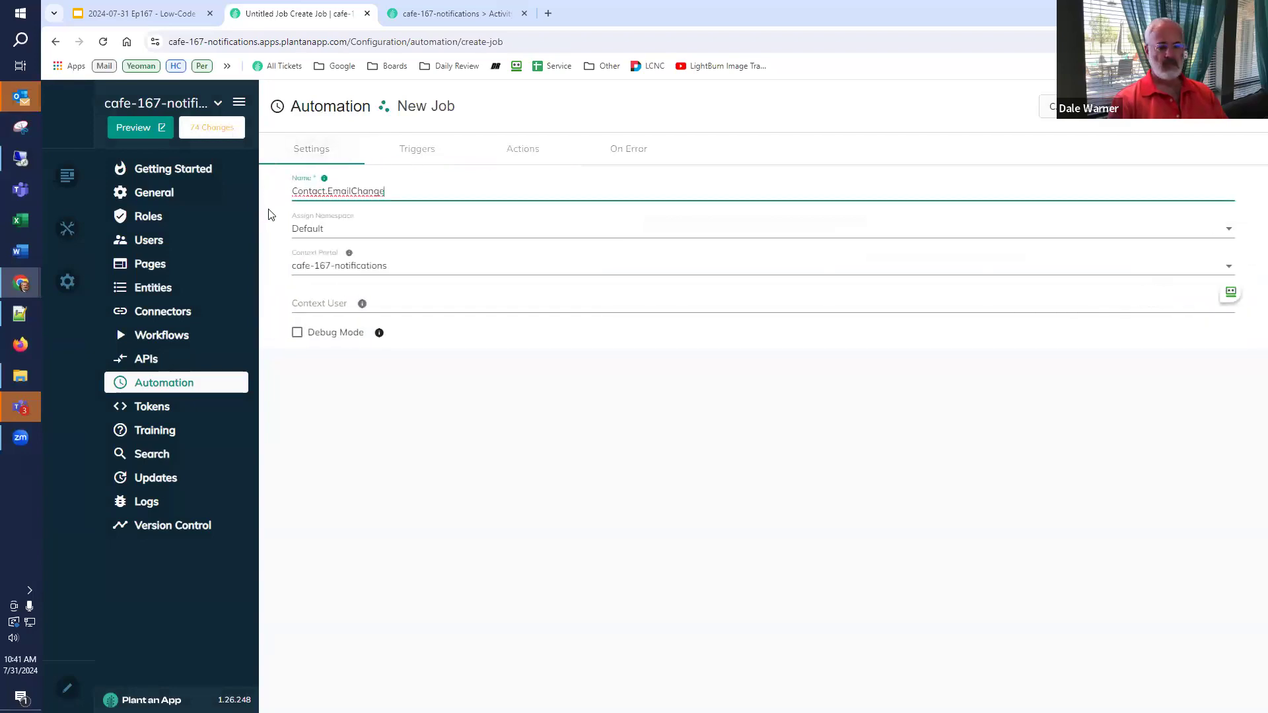
click(350, 302)
key(super+v)
scroll(352, 462, down, 3)
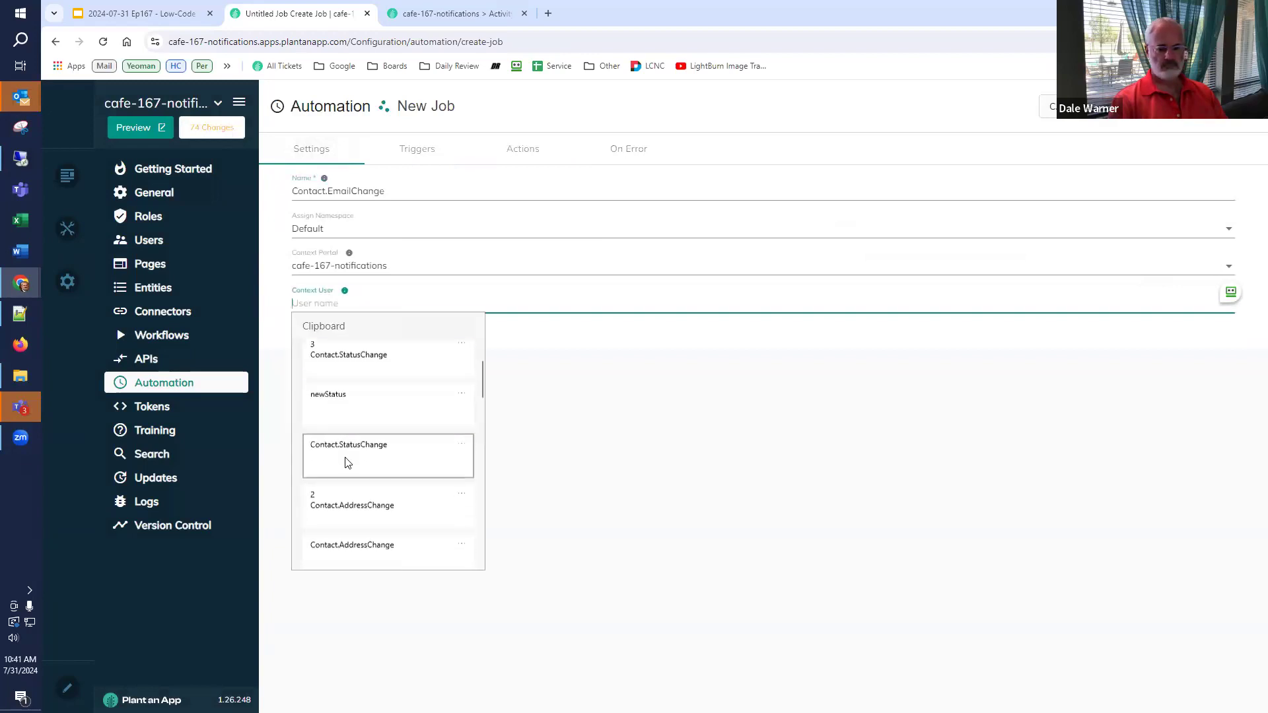
click(367, 538)
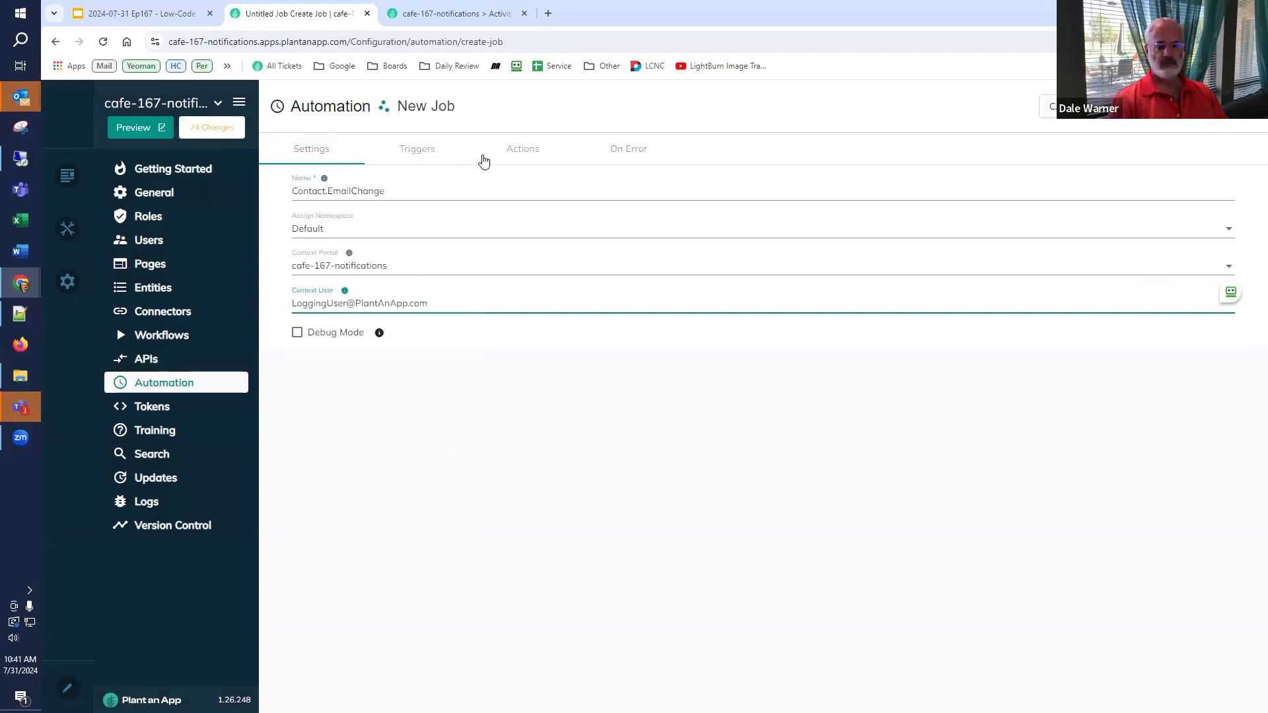
- Add an On Database Update Column trigger watching app.Contact's Email column
click(420, 150)
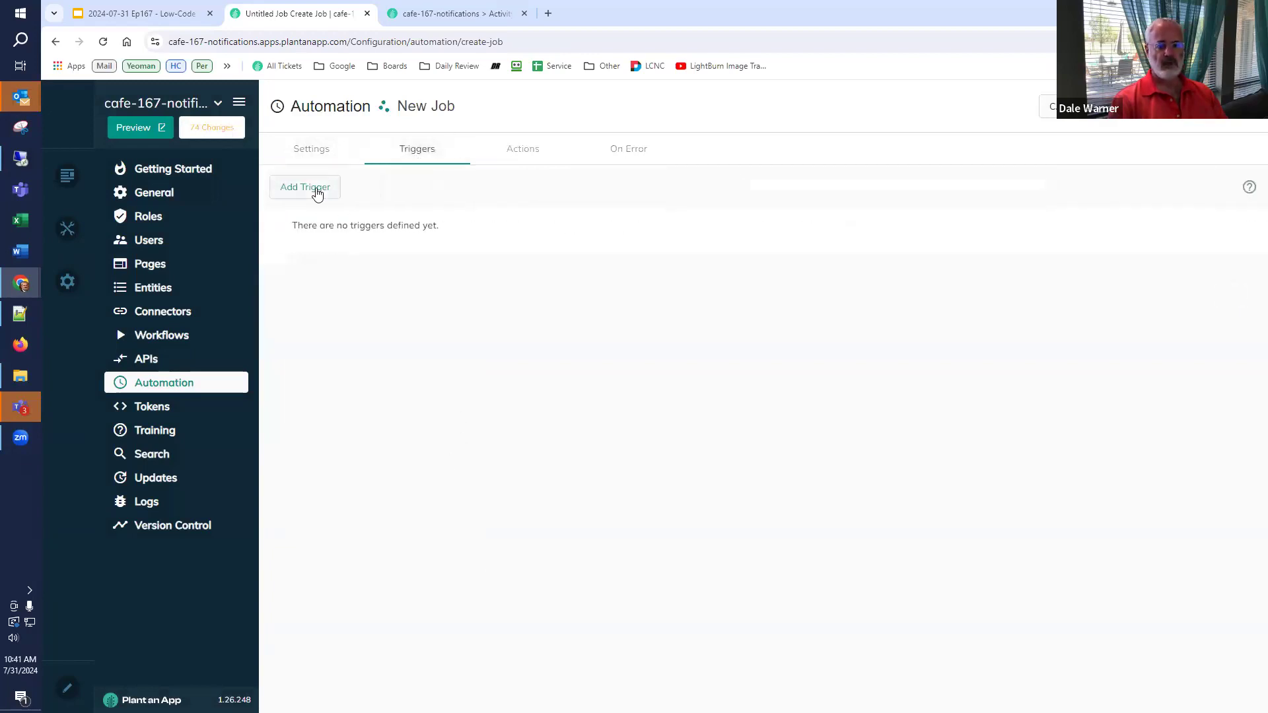
click(315, 189)
click(565, 399)
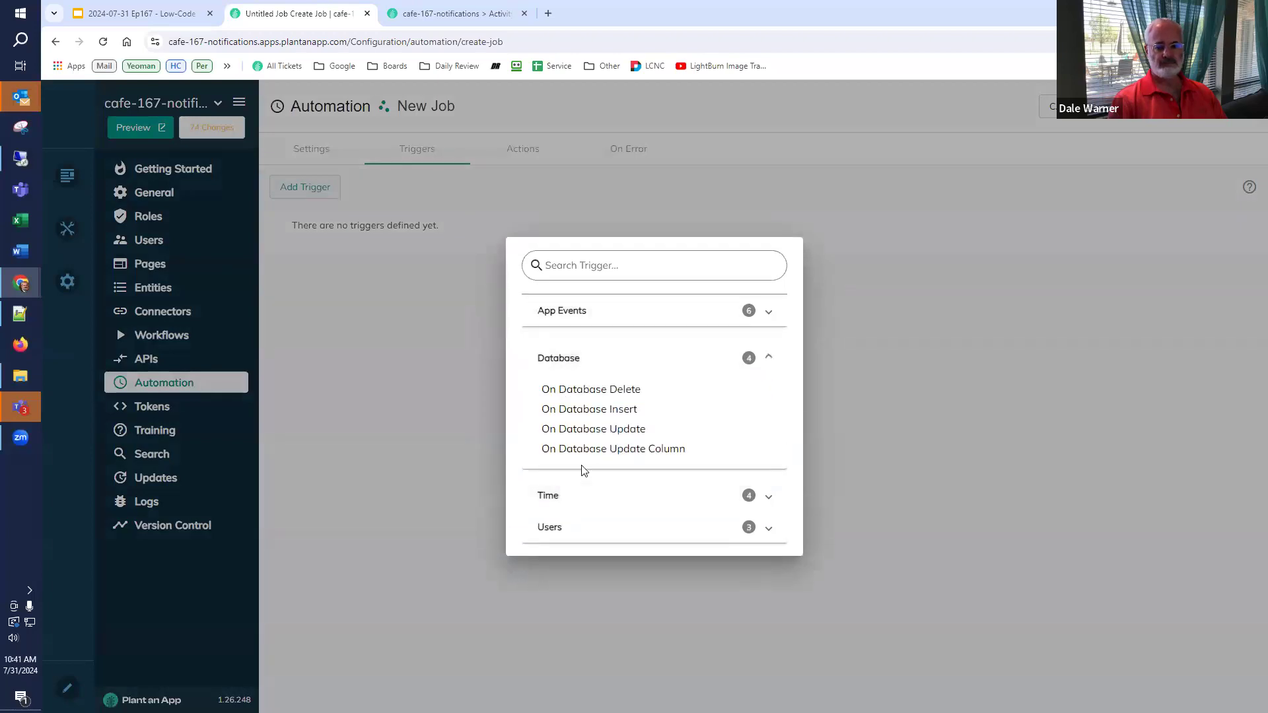
click(586, 449)
click(338, 292)
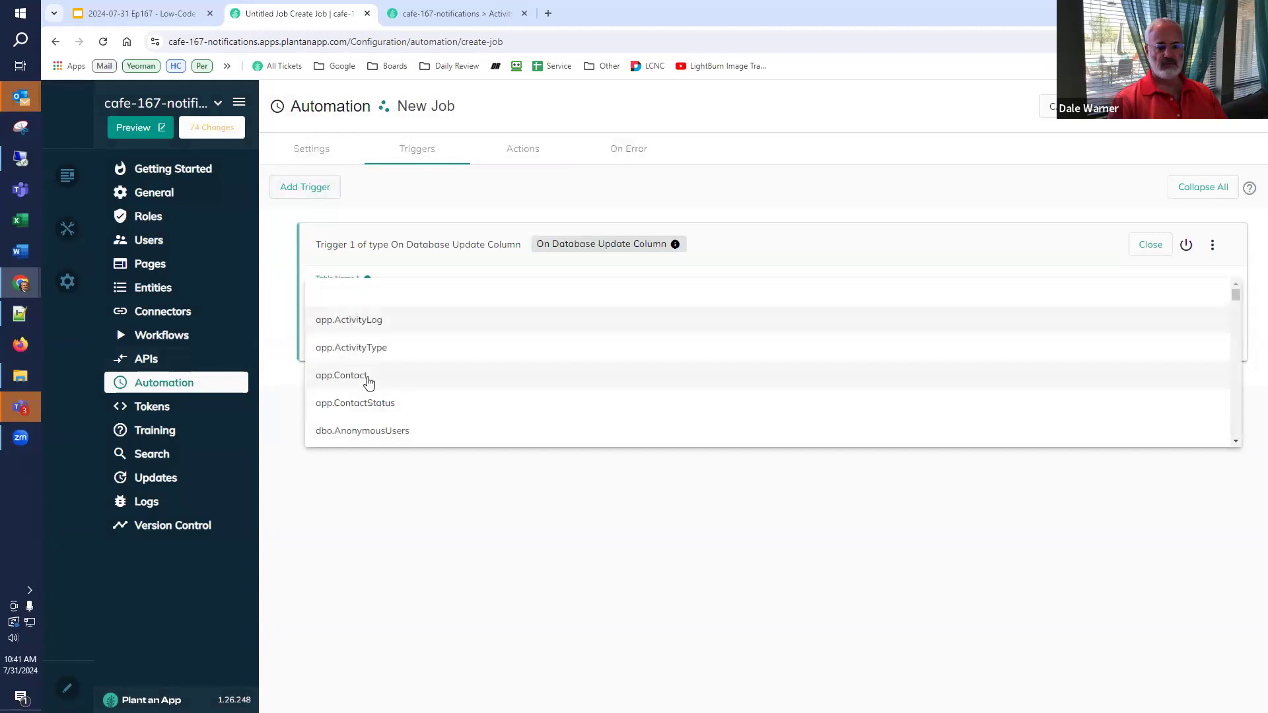
click(368, 377)
click(372, 332)
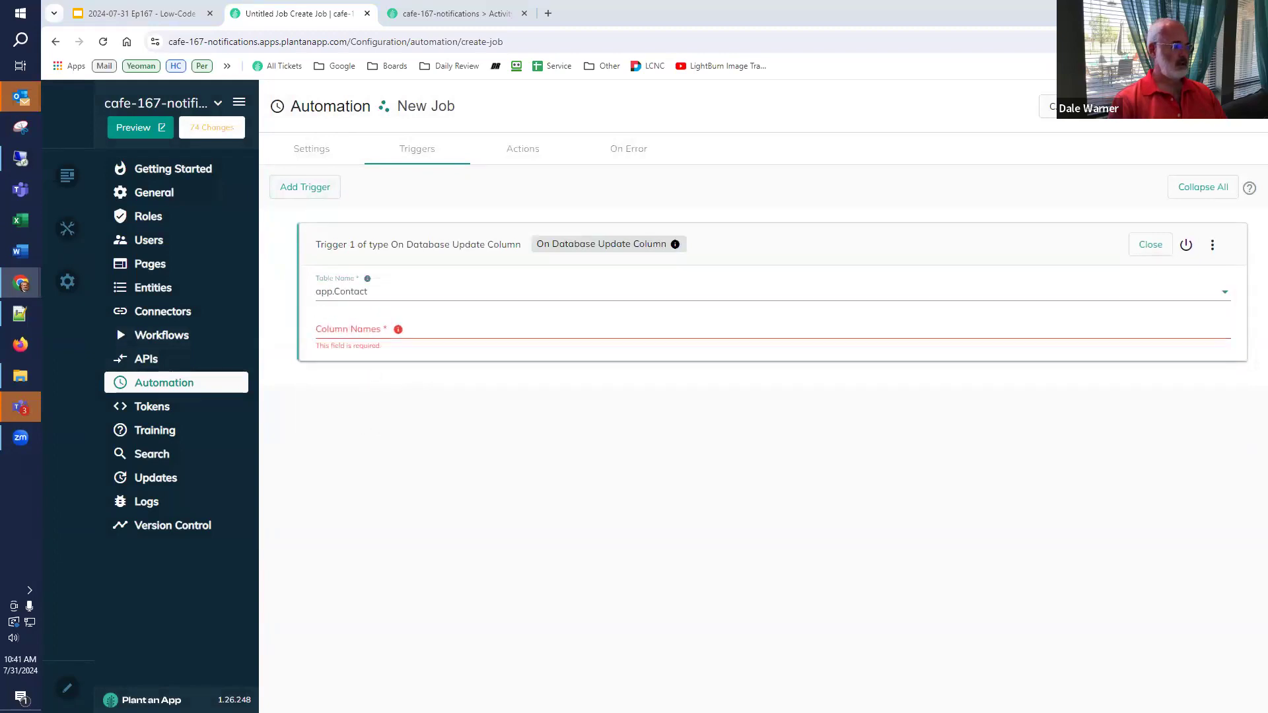
click(339, 328)
text(Email)
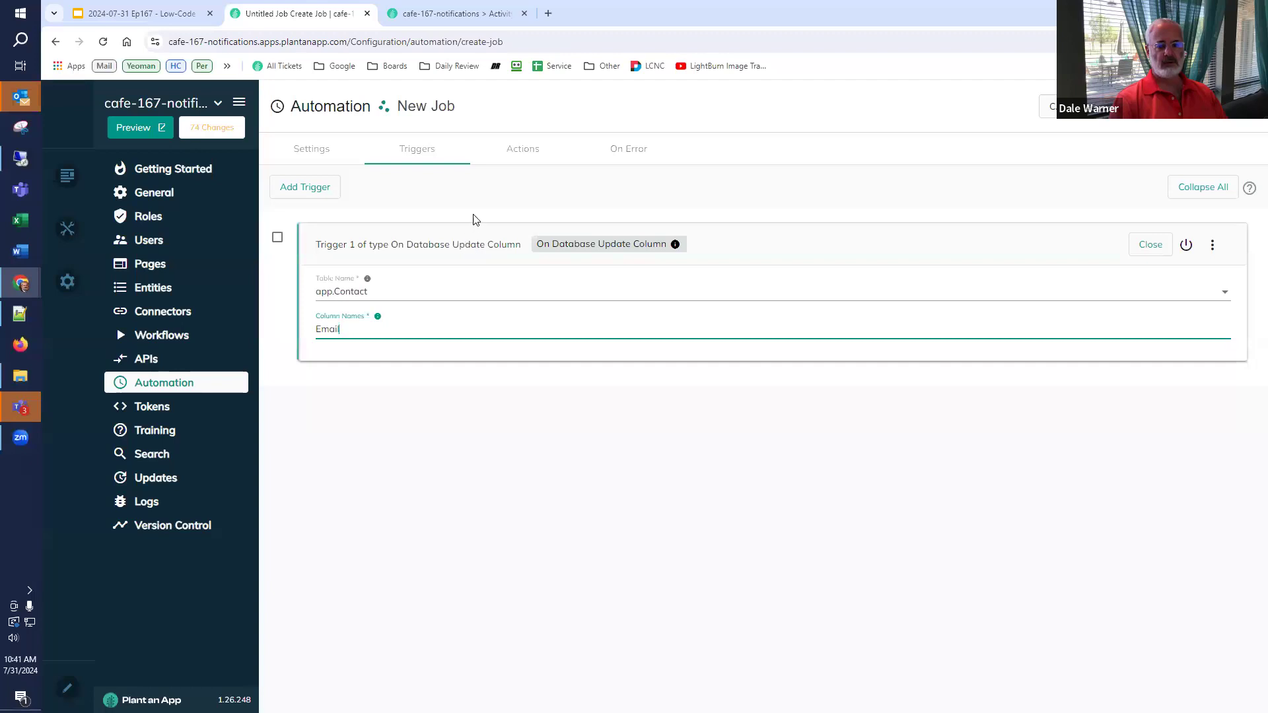
click(522, 152)
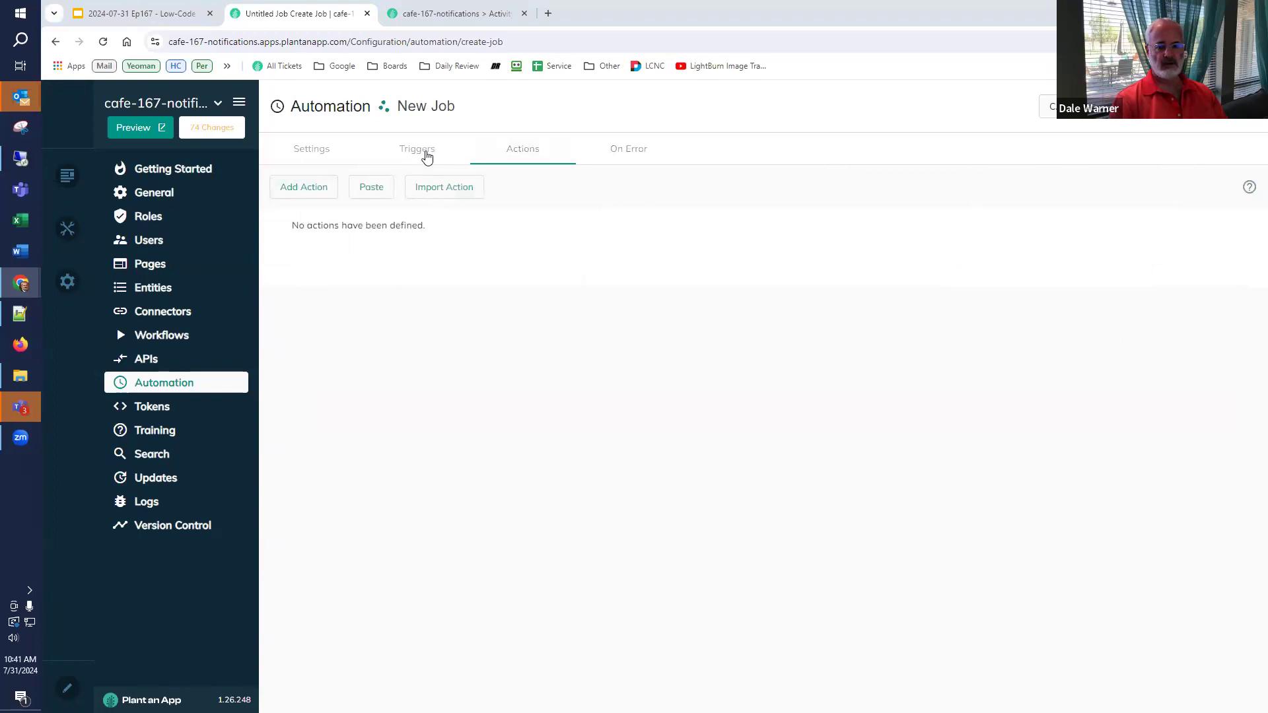
- Add a Create New Activity Log action titled 'Email for [Name] was changed from [Email:Before=empty] to [Email]'
click(304, 190)
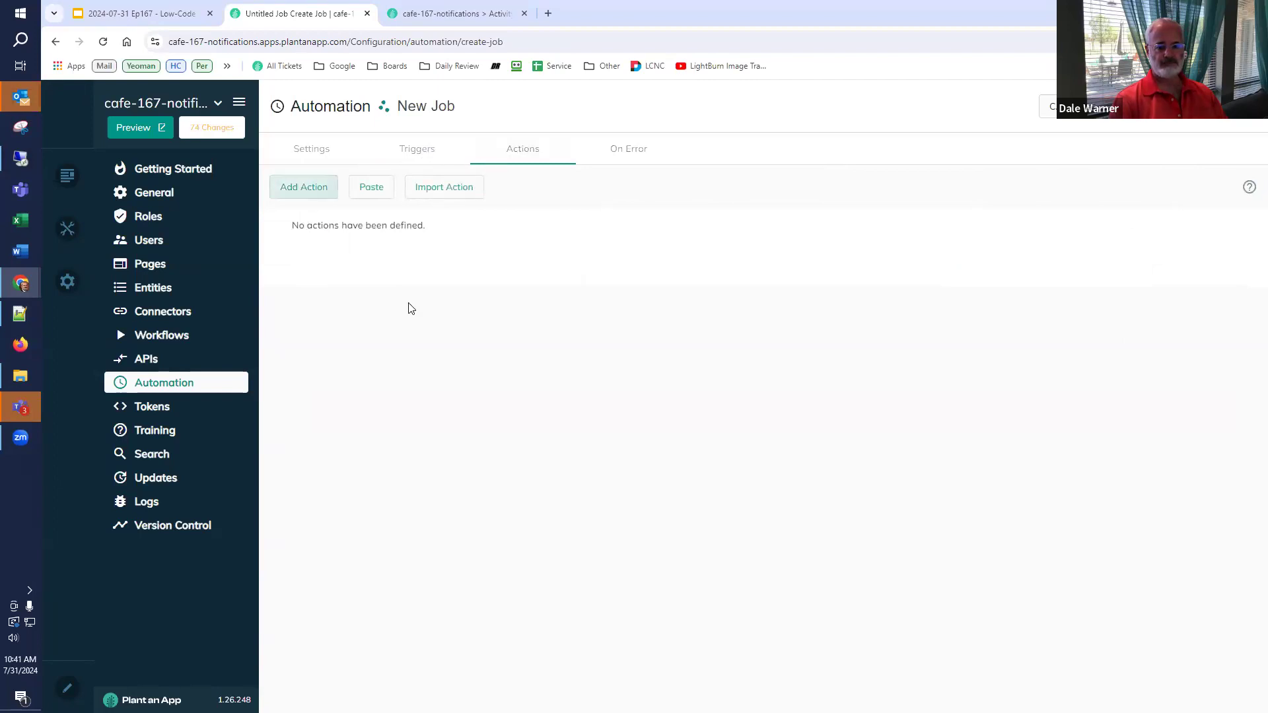
text(new act)
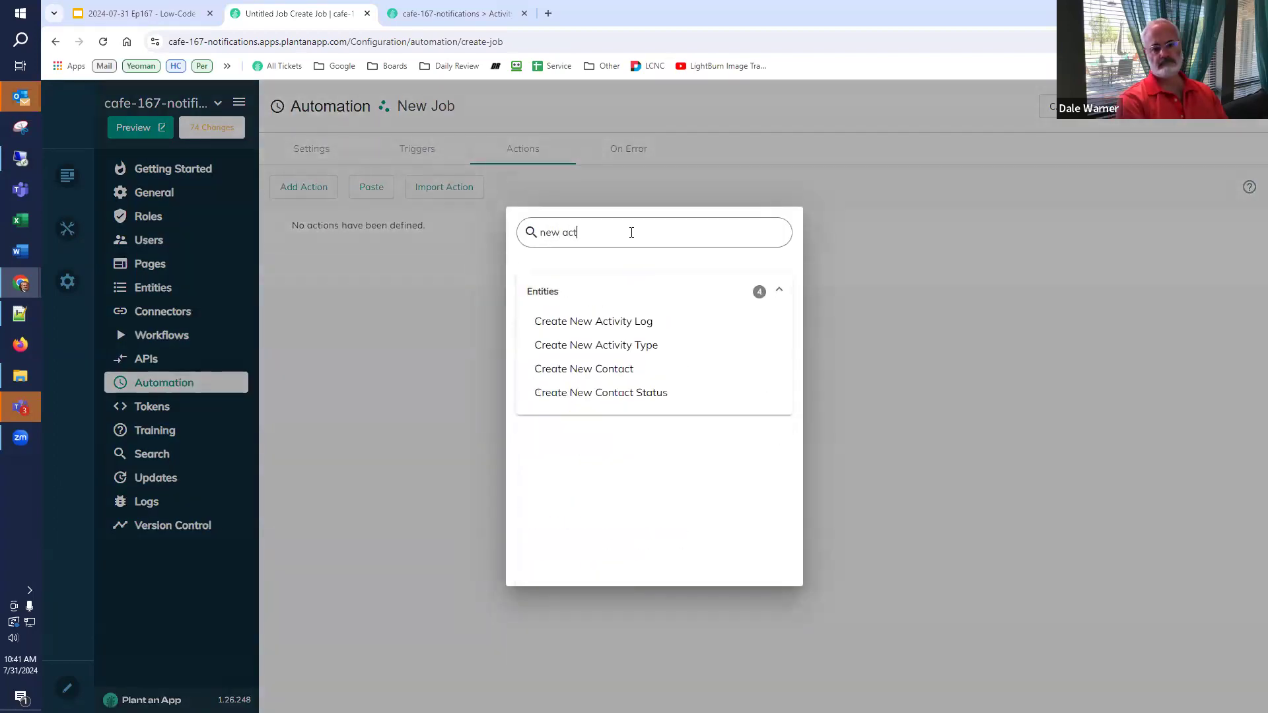
click(566, 321)
click(356, 331)
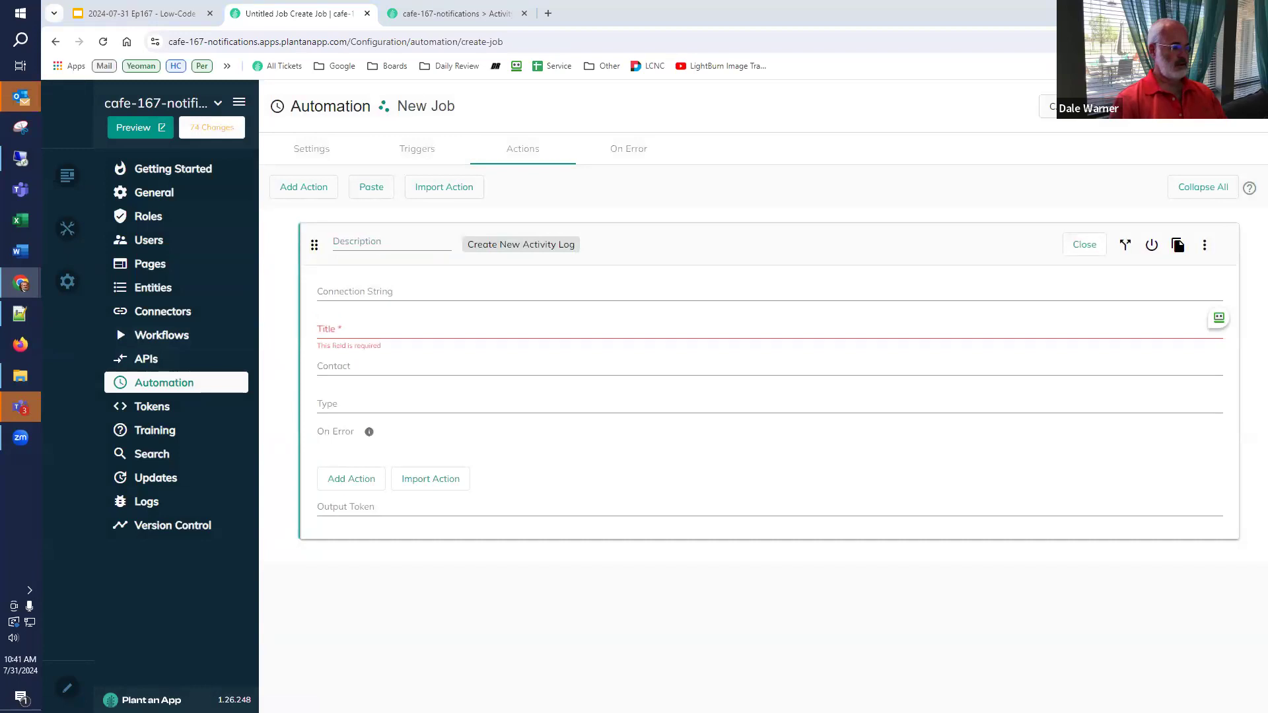
click(408, 330)
text(Email for [Name] was changed from [Email:Before=empty] to [Email])
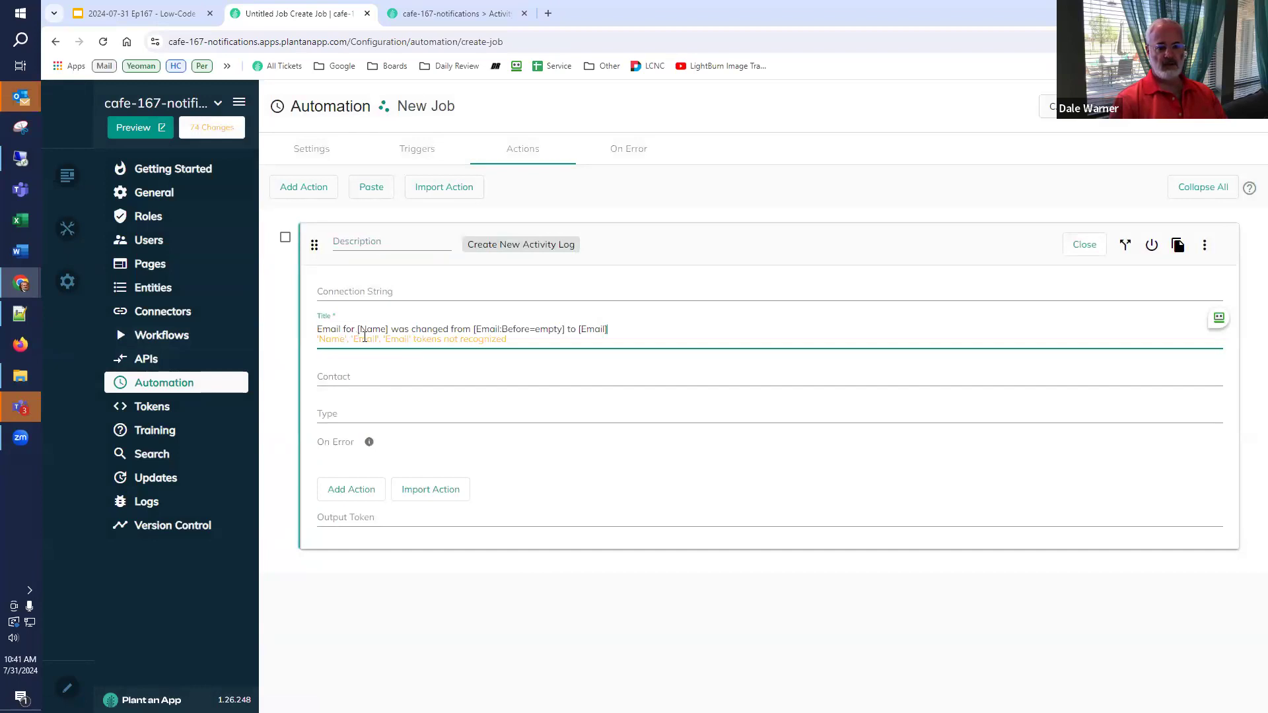
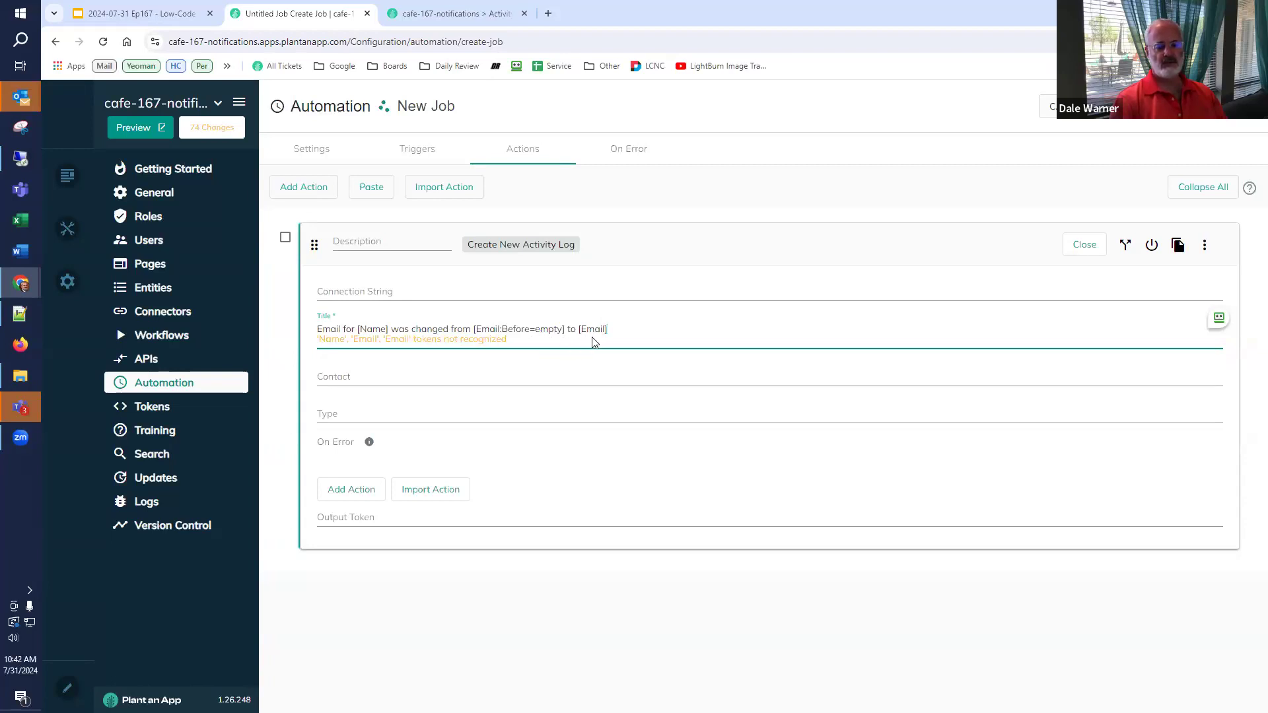
- Set the action's Contact to [Id], Type to 4, and description to '4 = Contact.EmailChange'
click(387, 375)
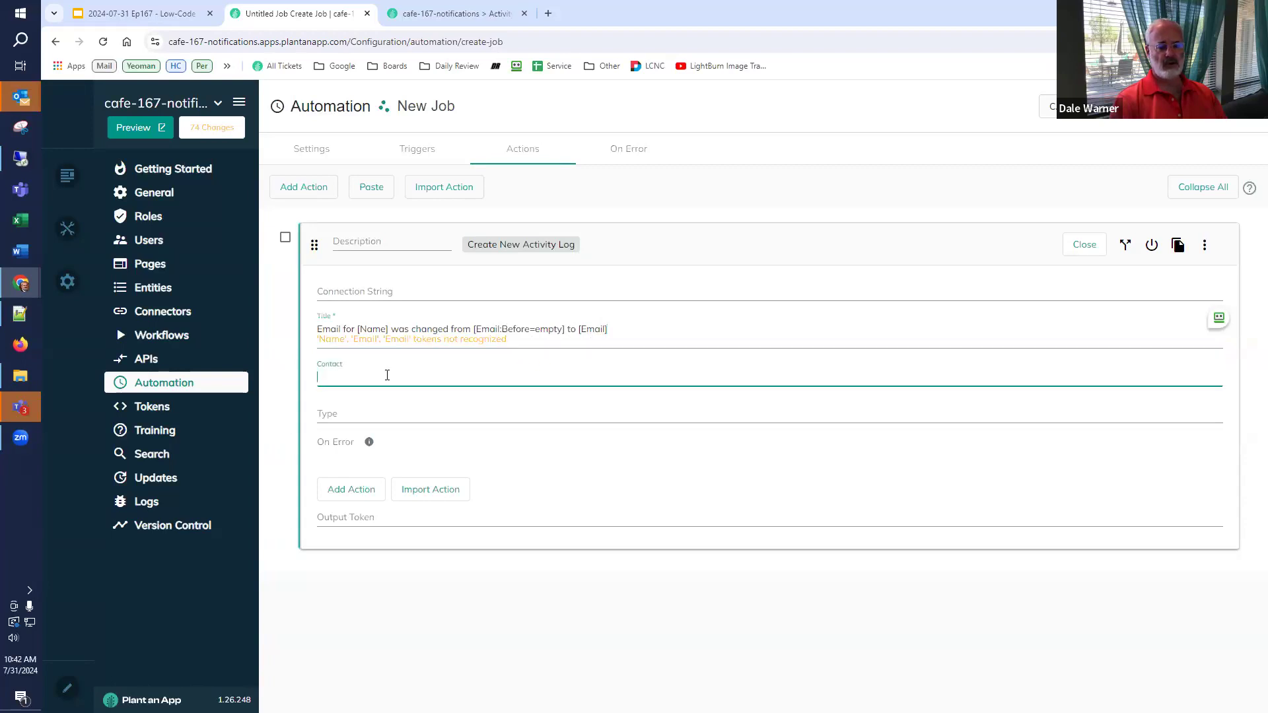
text([Id])
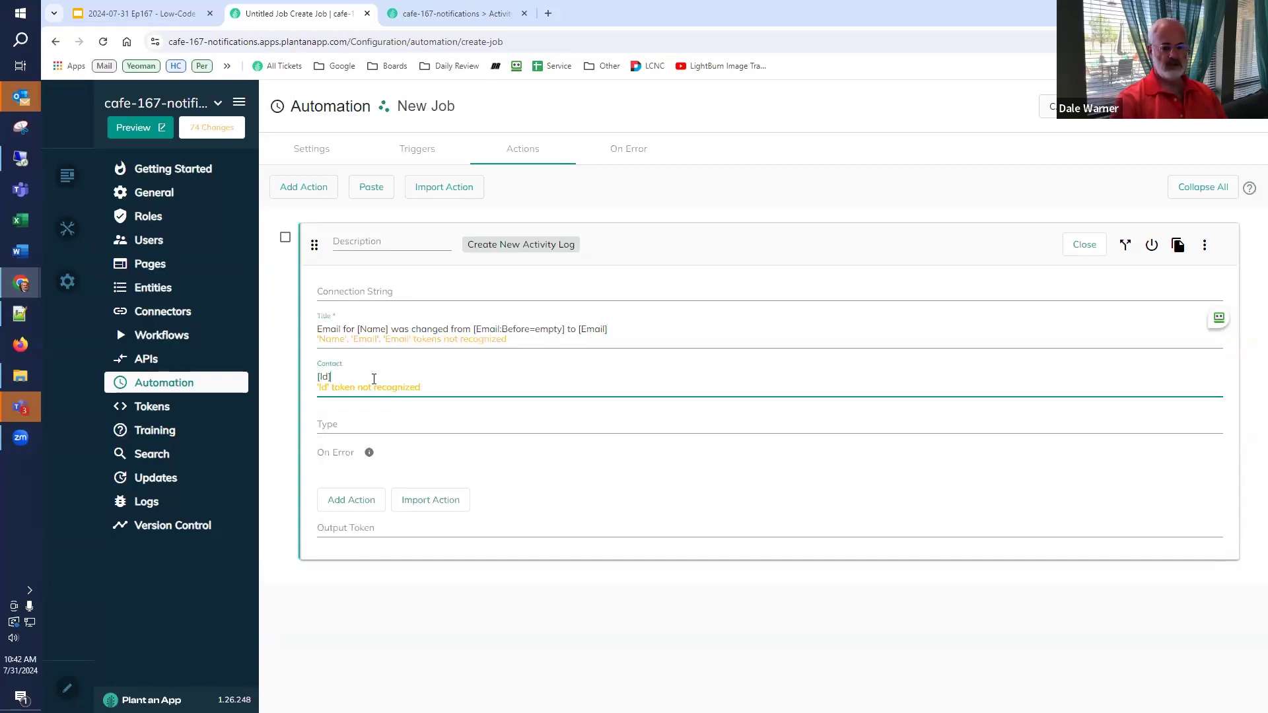
click(456, 13)
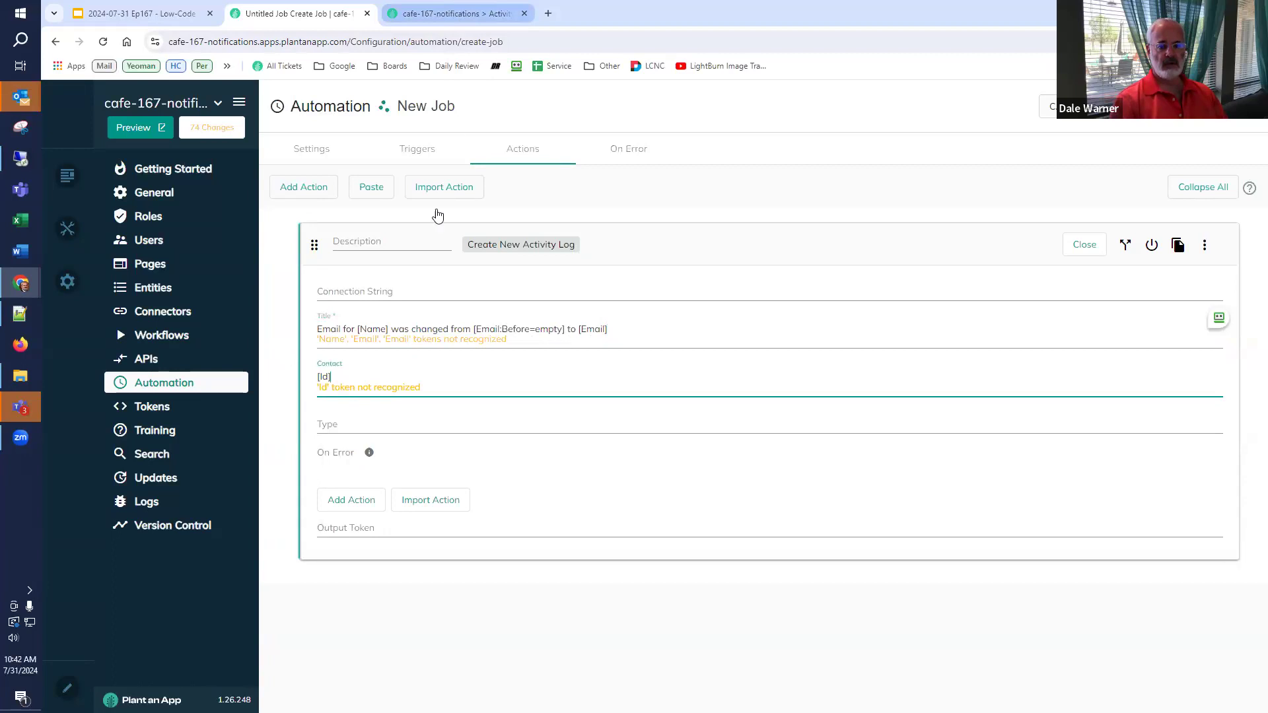
drag(396, 362, 146, 366)
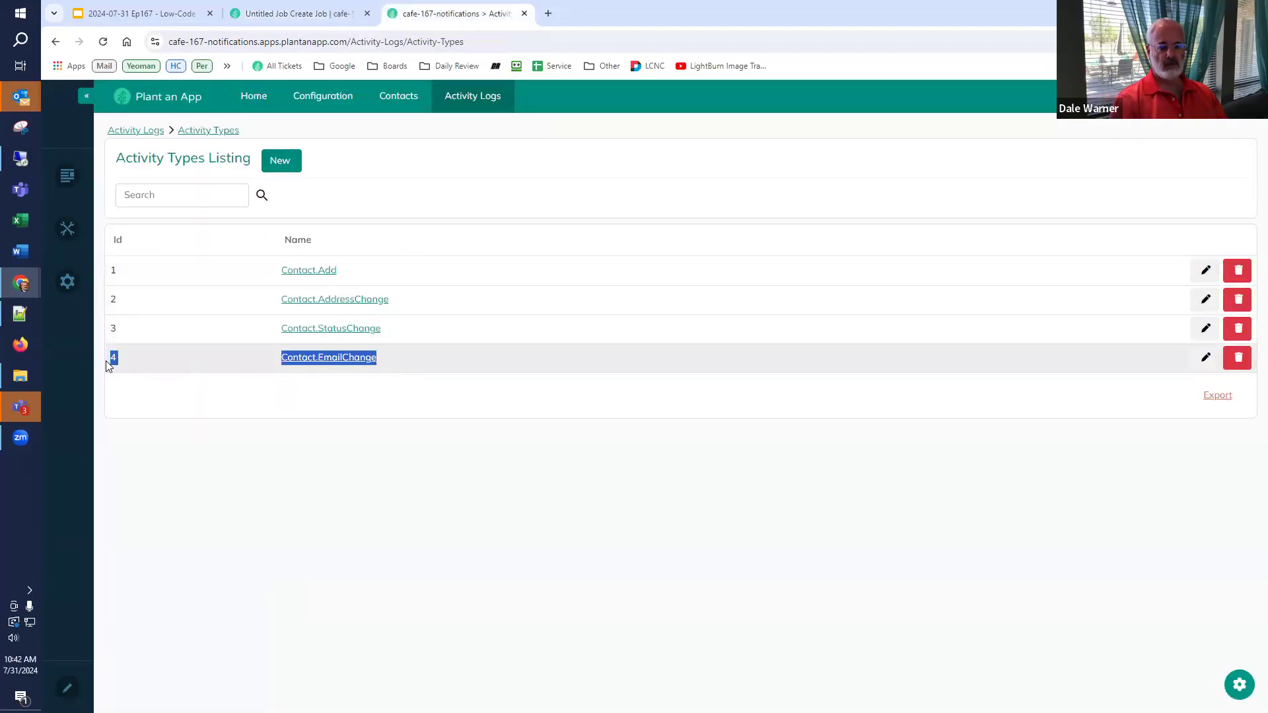
click(290, 13)
click(357, 424)
text(4)
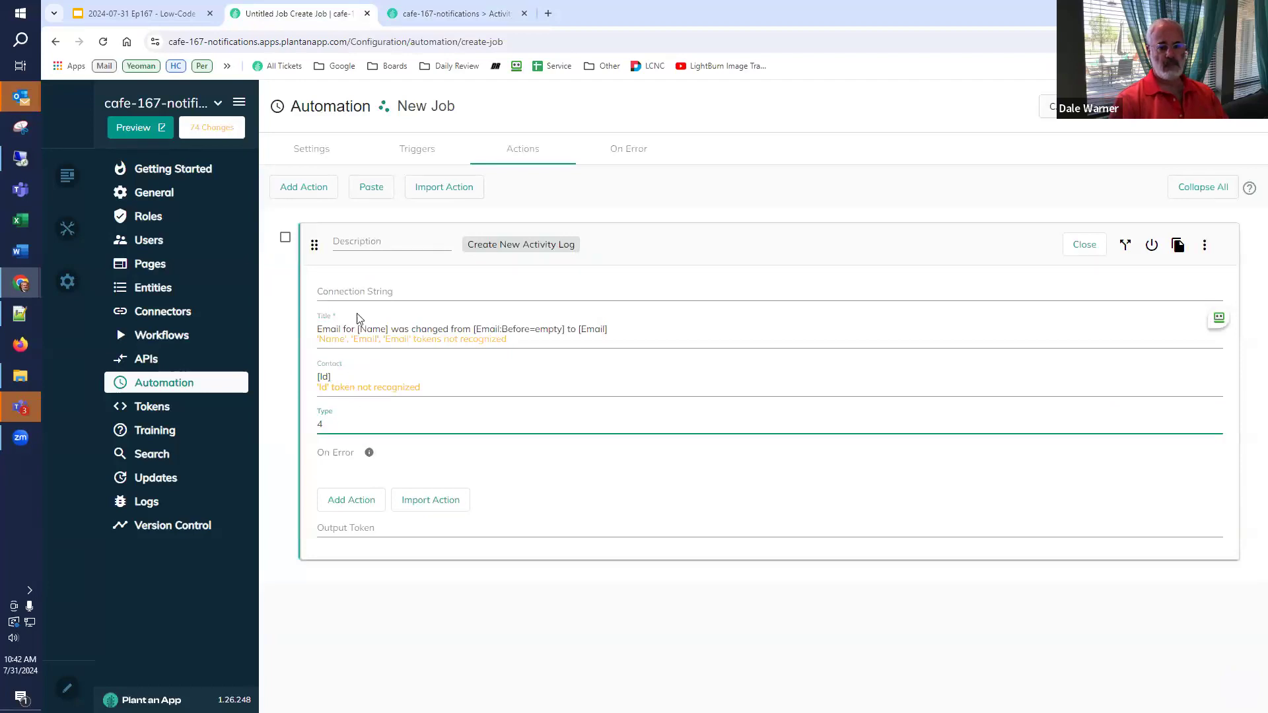
click(369, 249)
text(4 Contact.EmailChange)
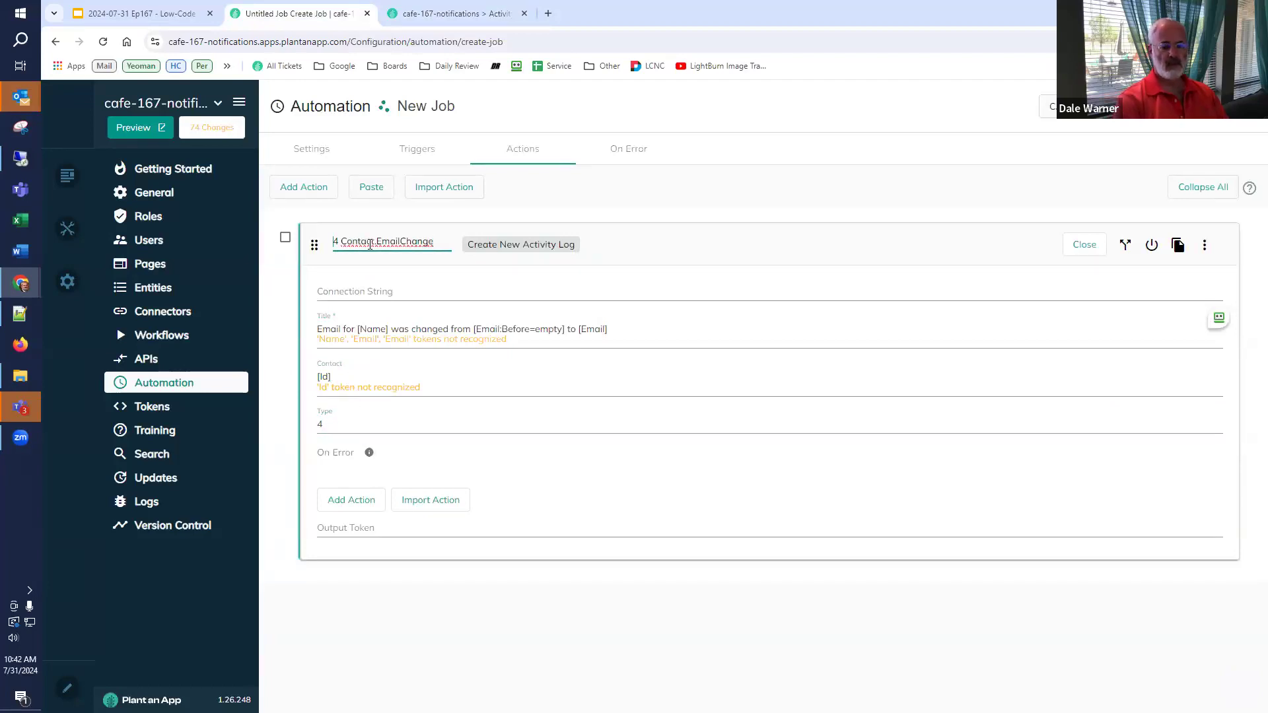
text(=)
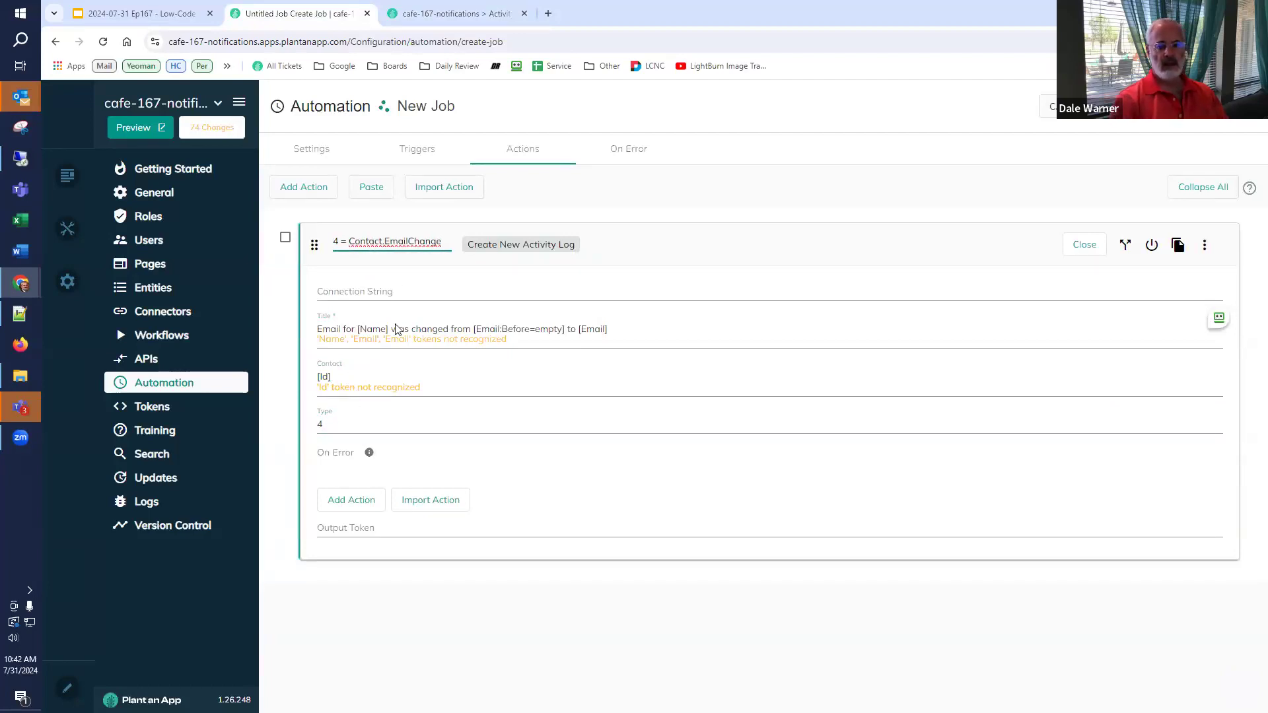
- Review the Triggers help for the [ColumnName] and [ColumnName:Before] token syntax
click(417, 152)
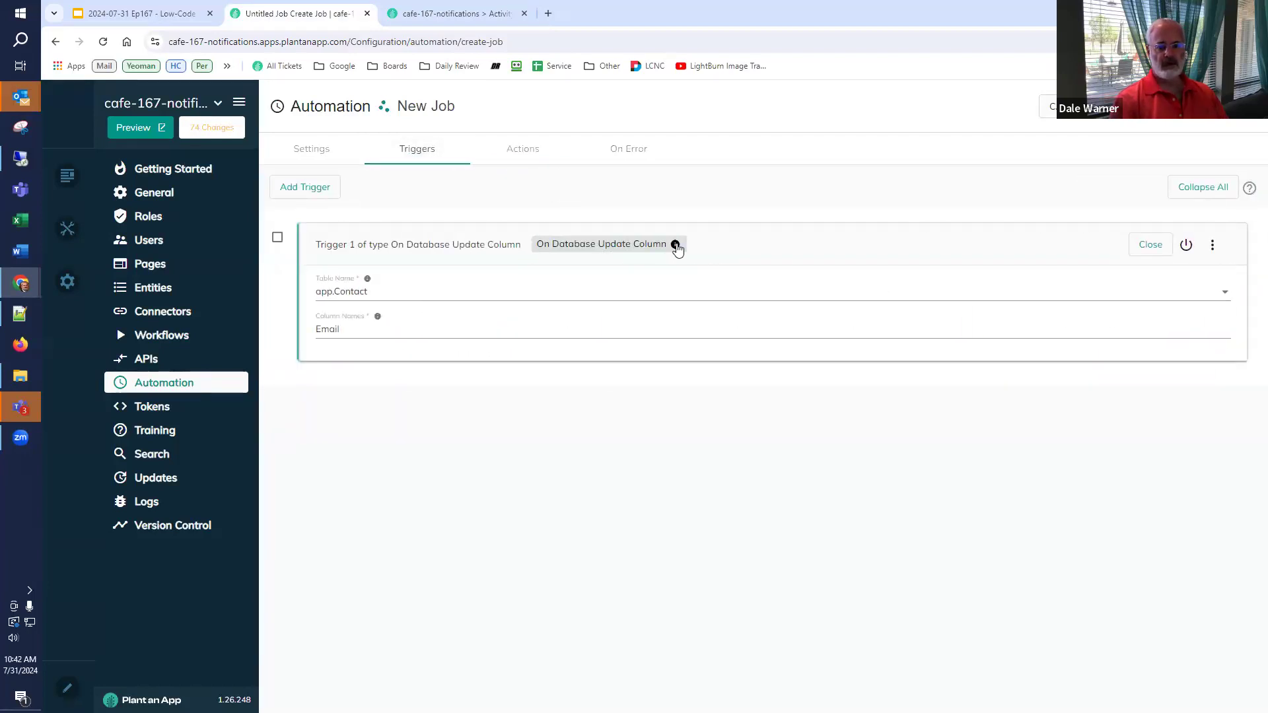
mouse_move(675, 246)
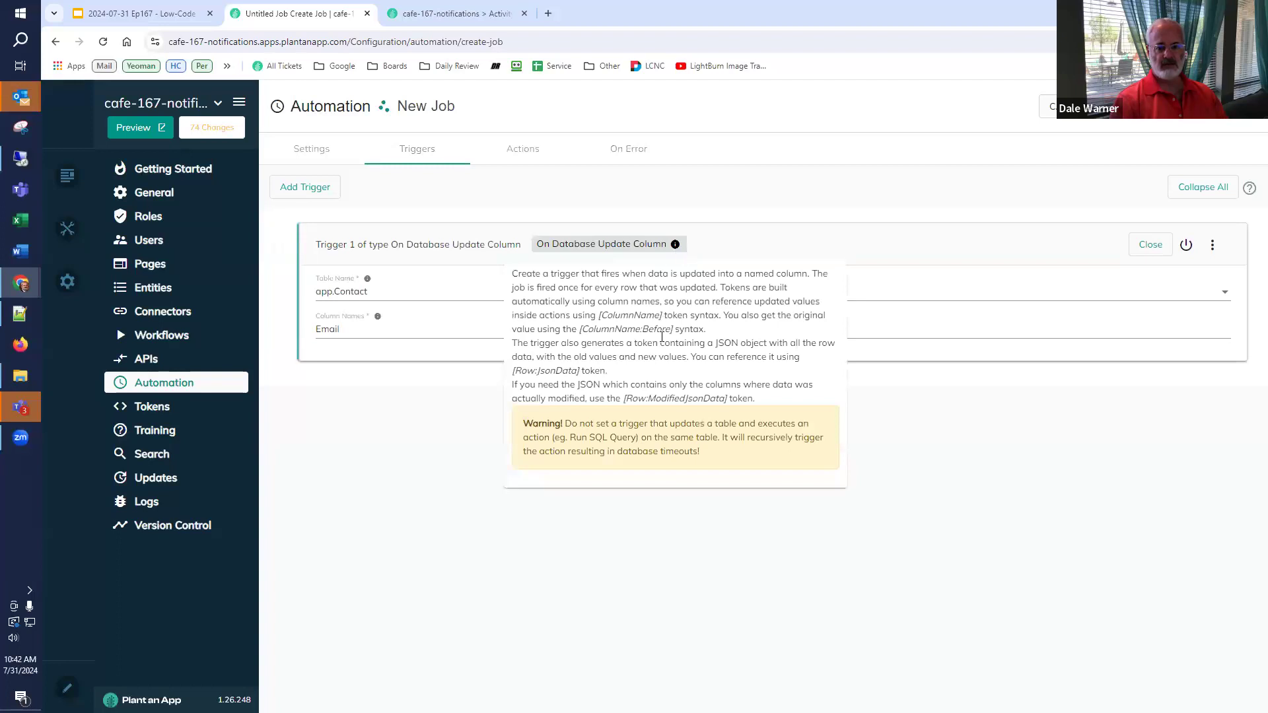
drag(673, 332, 574, 340)
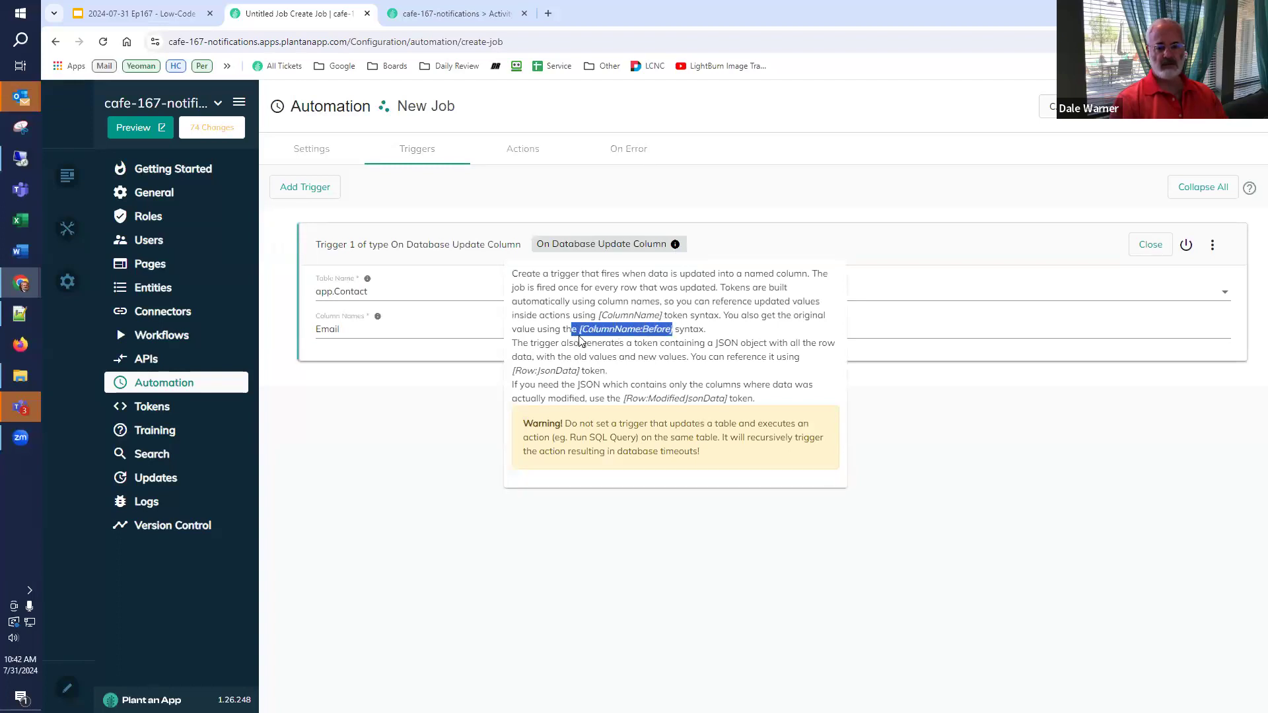
drag(600, 315, 663, 317)
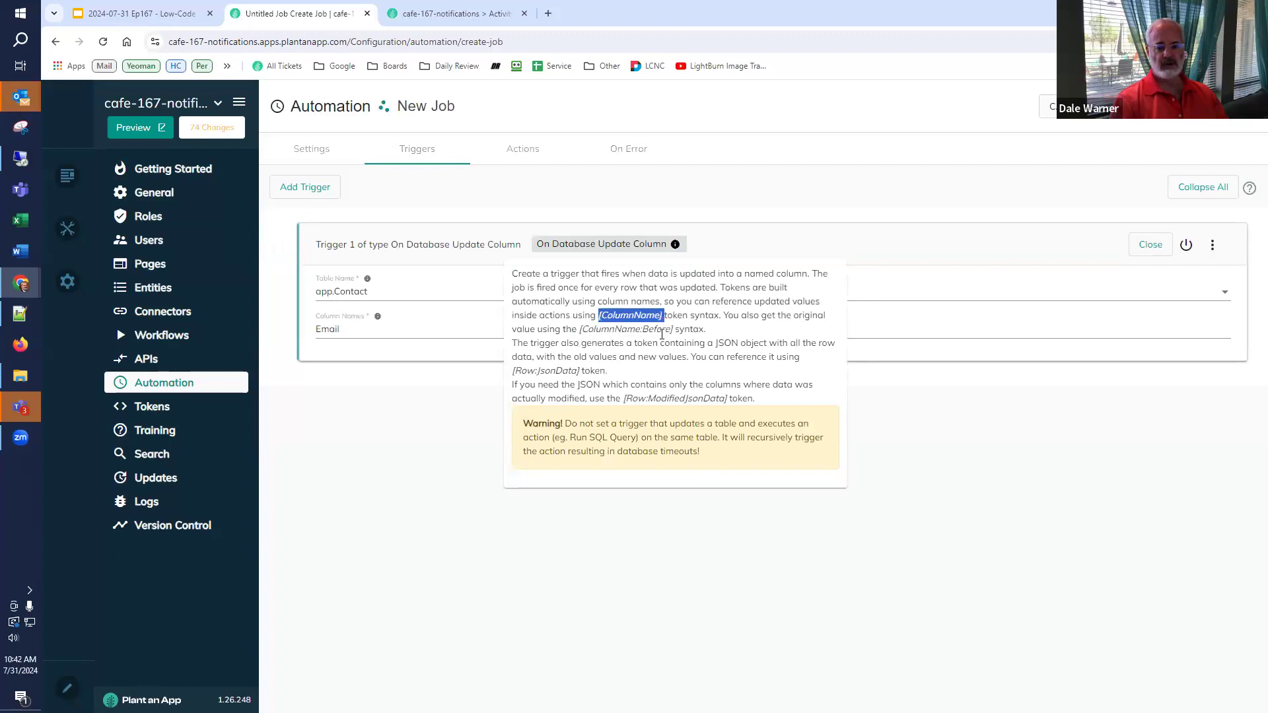
click(656, 373)
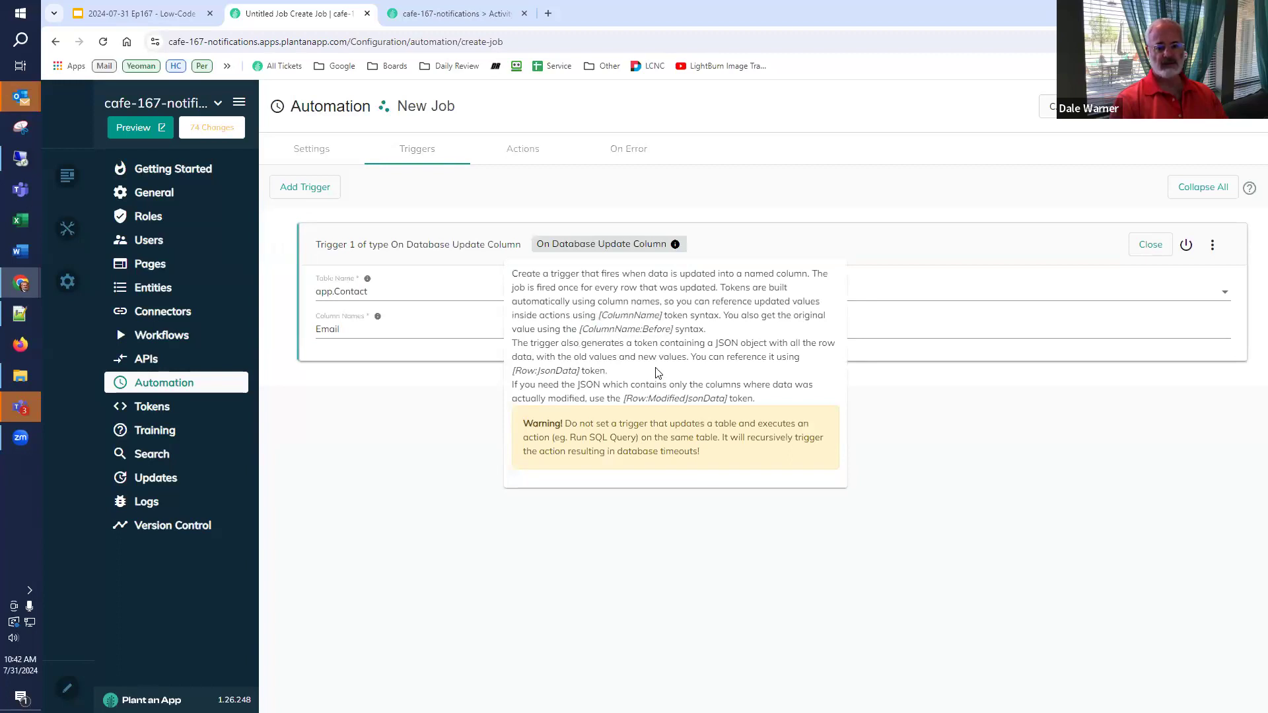
- Save the Contact.EmailChange job
click(520, 152)
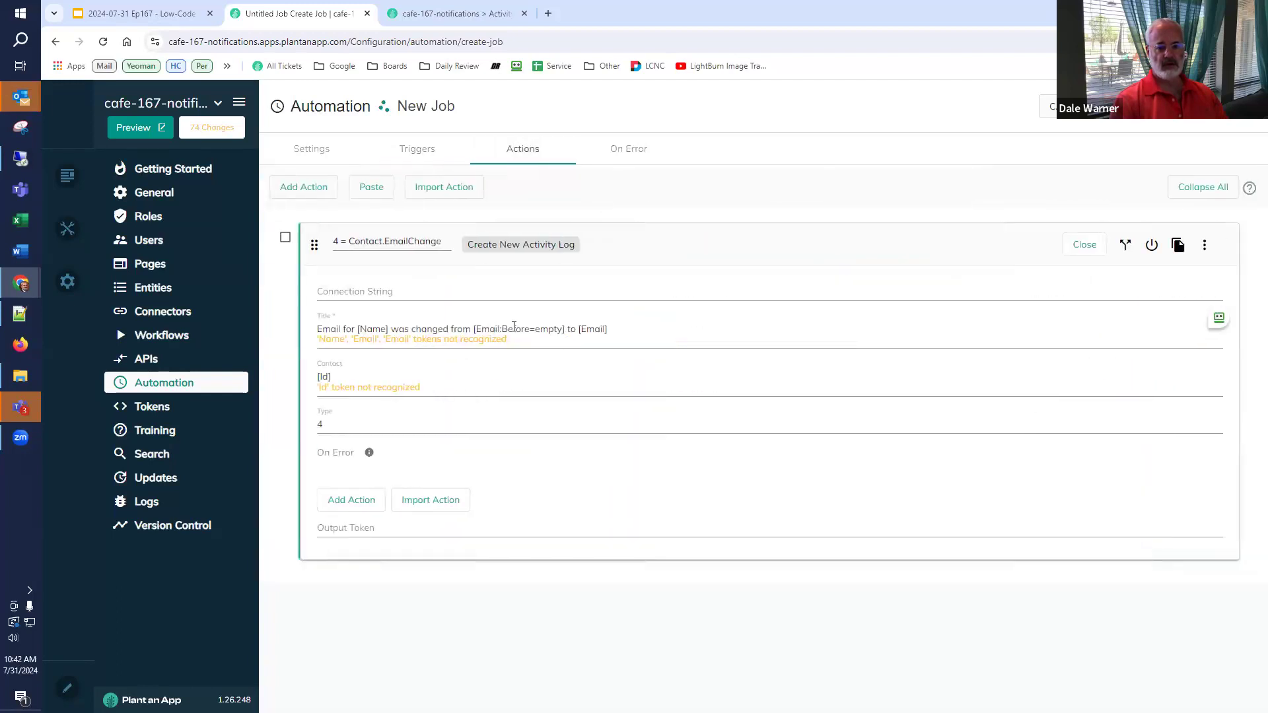
click(1228, 106)
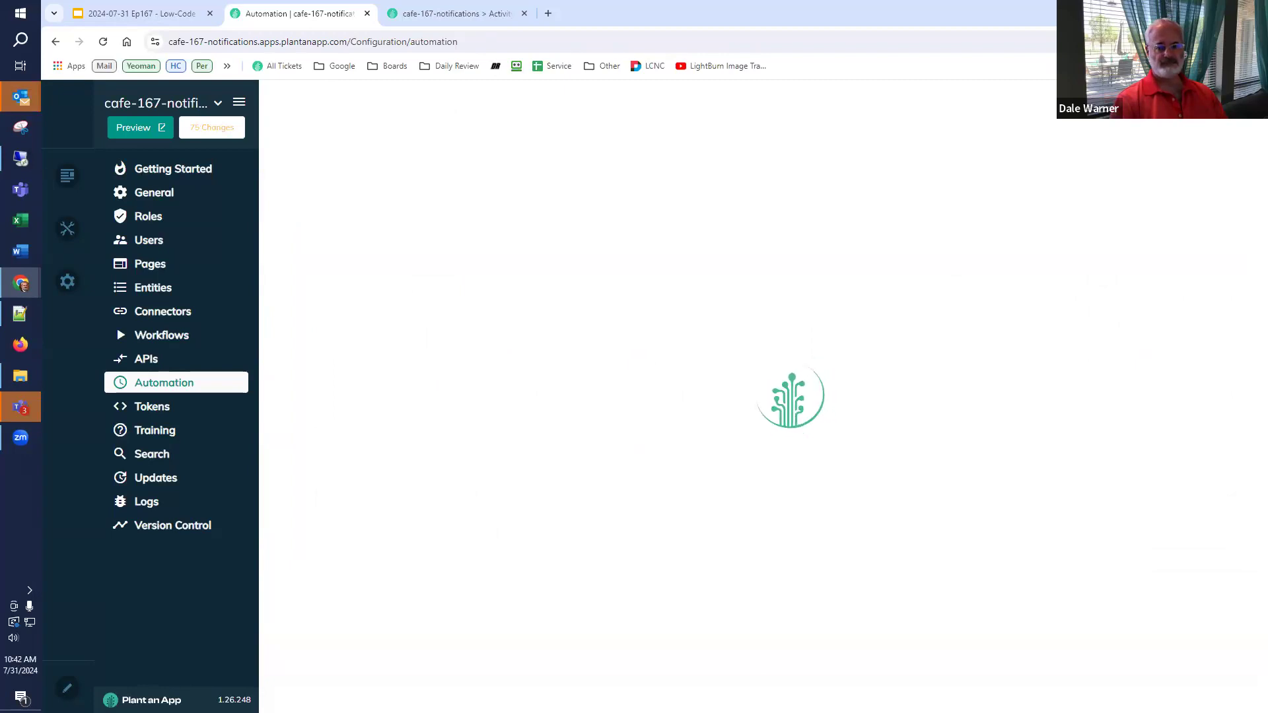
click(436, 14)
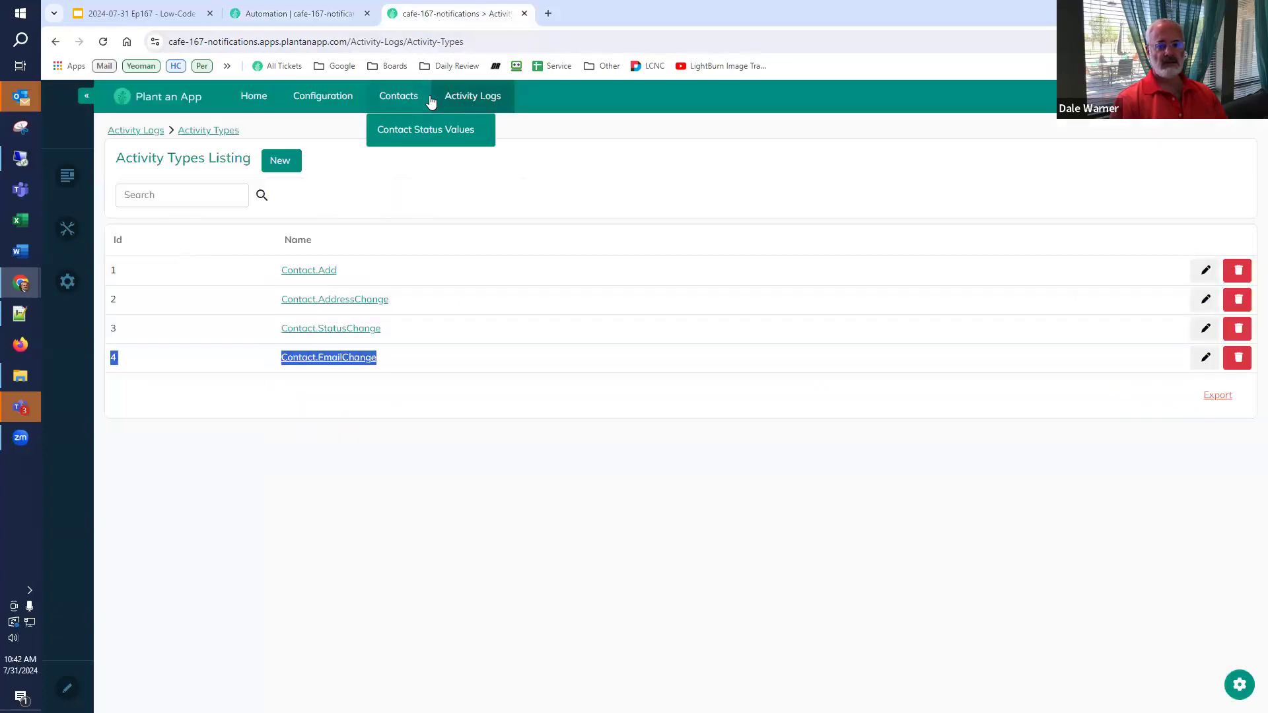
- Enter an email address on the existing contact, update it, and open Activity Logs
click(409, 100)
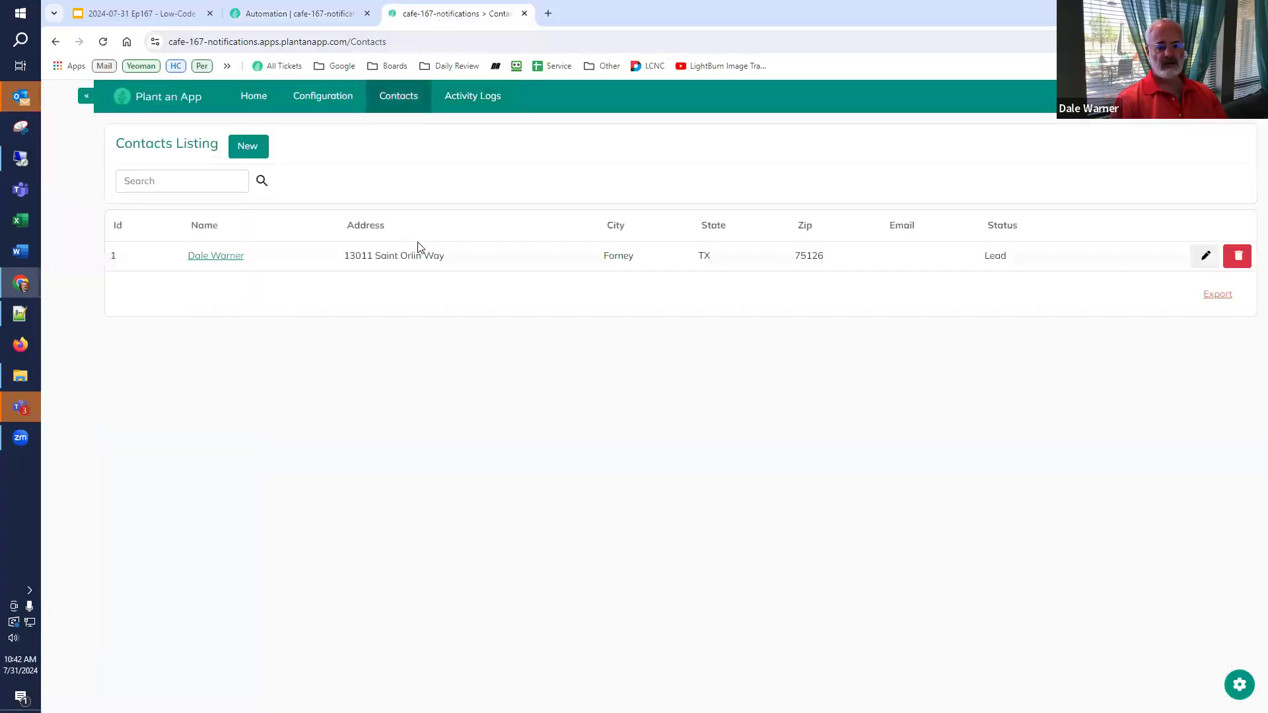
click(1206, 257)
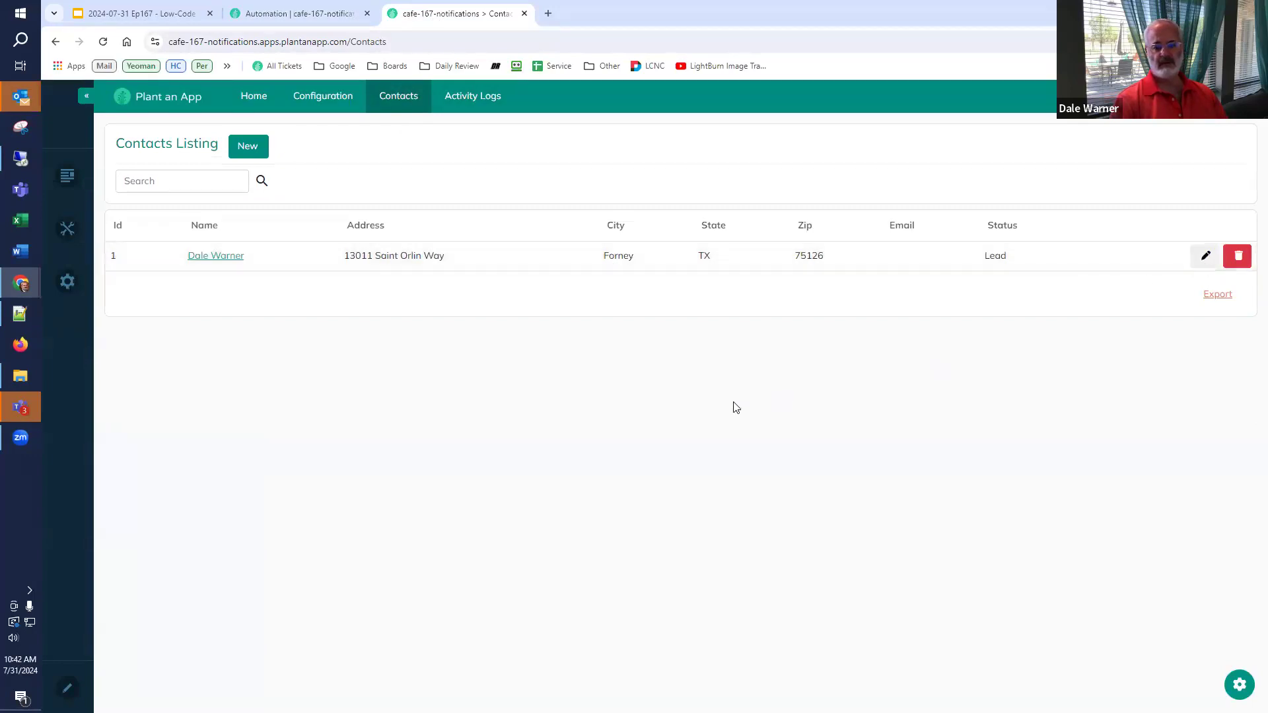
click(606, 338)
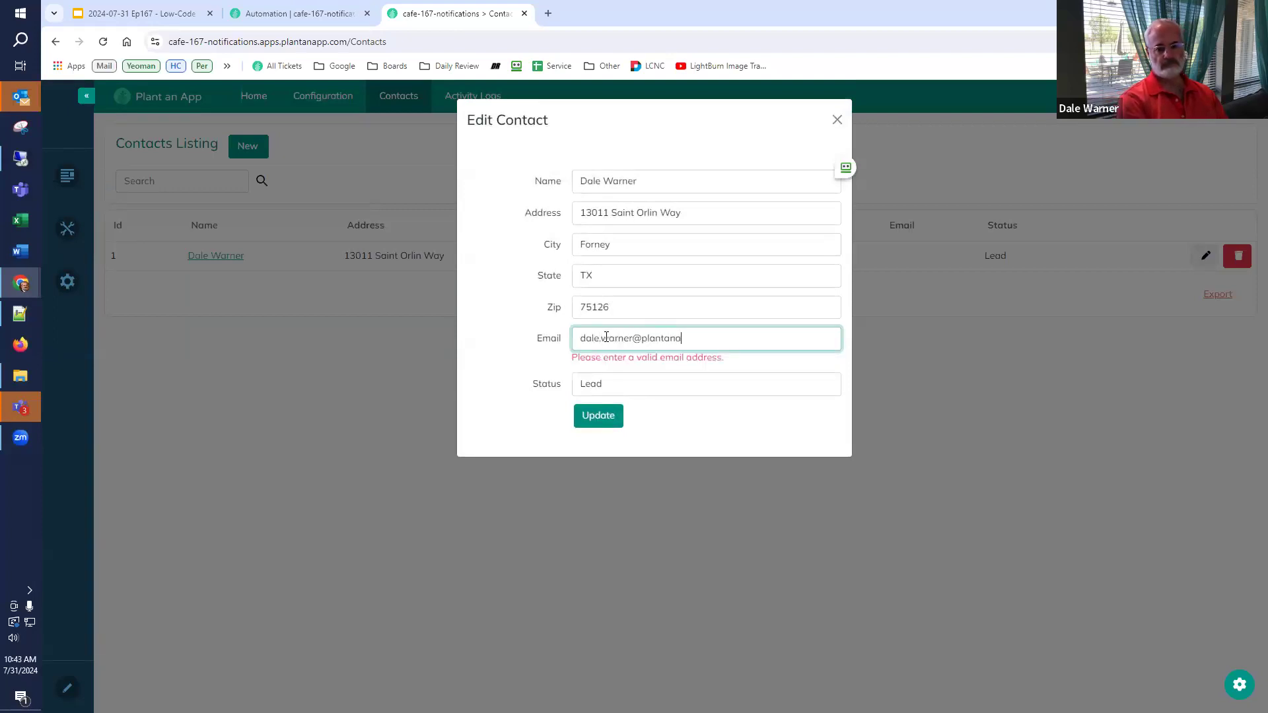
key(Return)
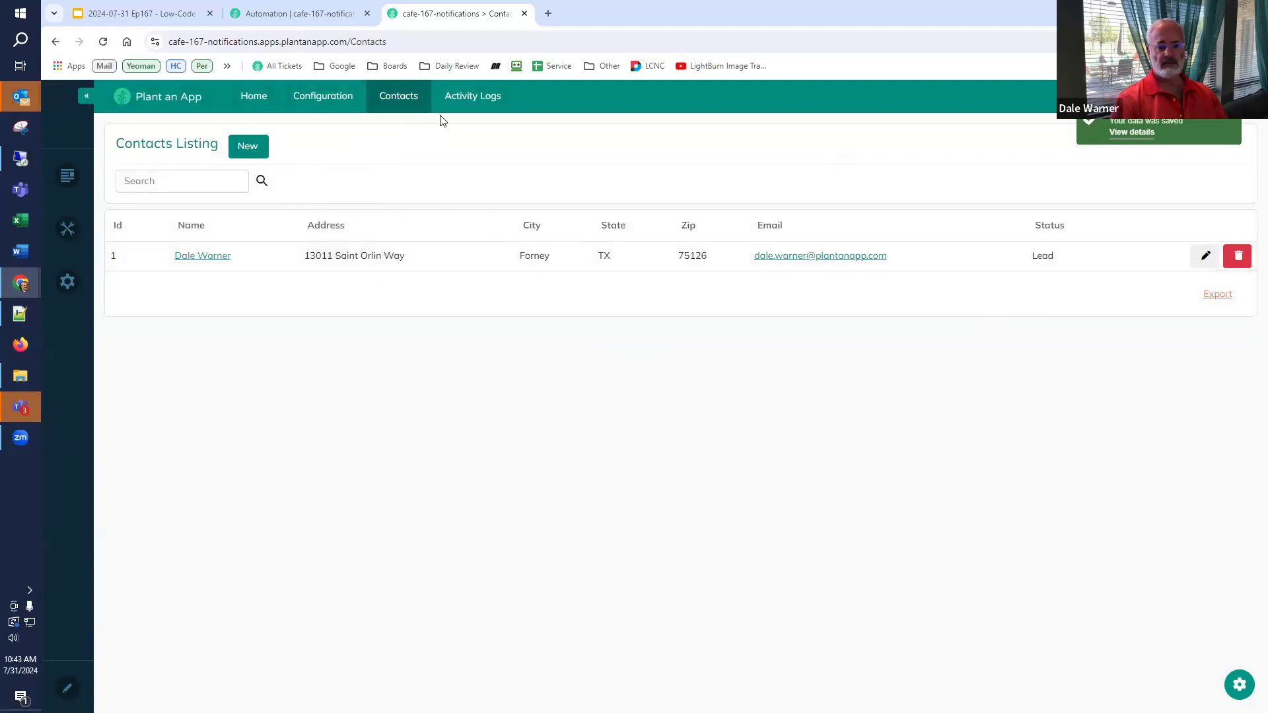
click(471, 109)
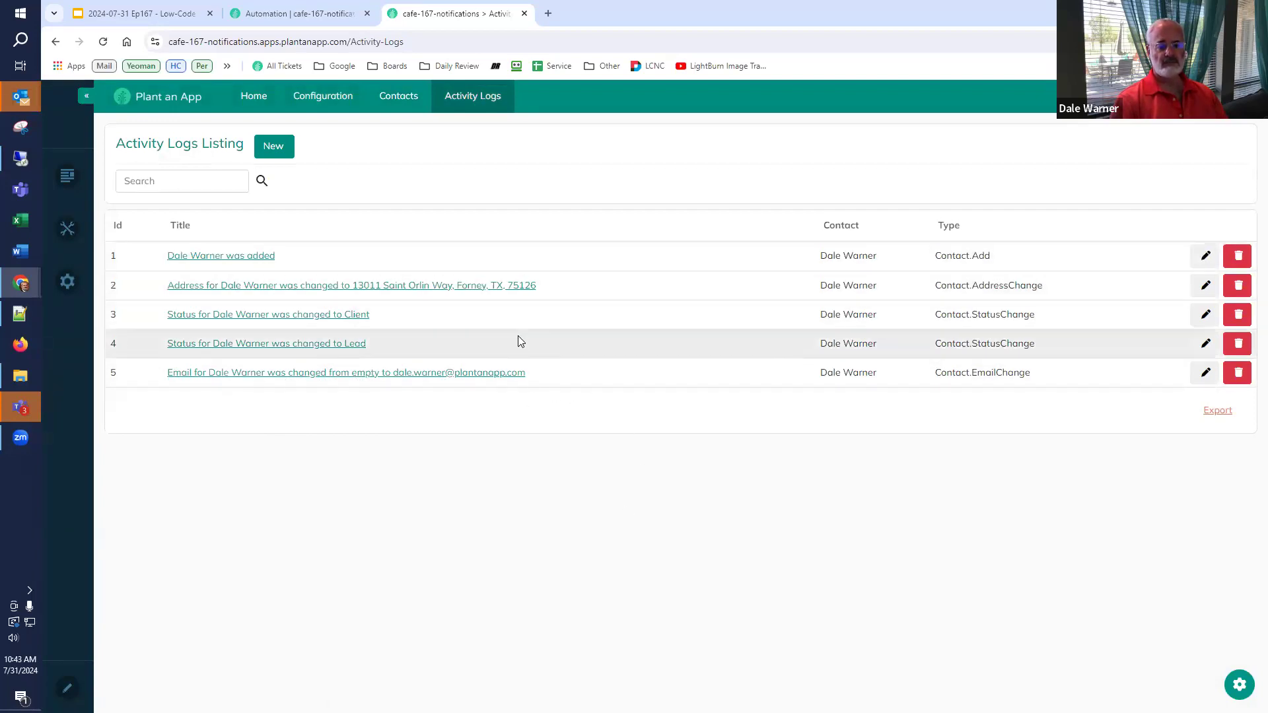
- Start a new contact and fill in the person's name, street address, city, state and zip
click(410, 104)
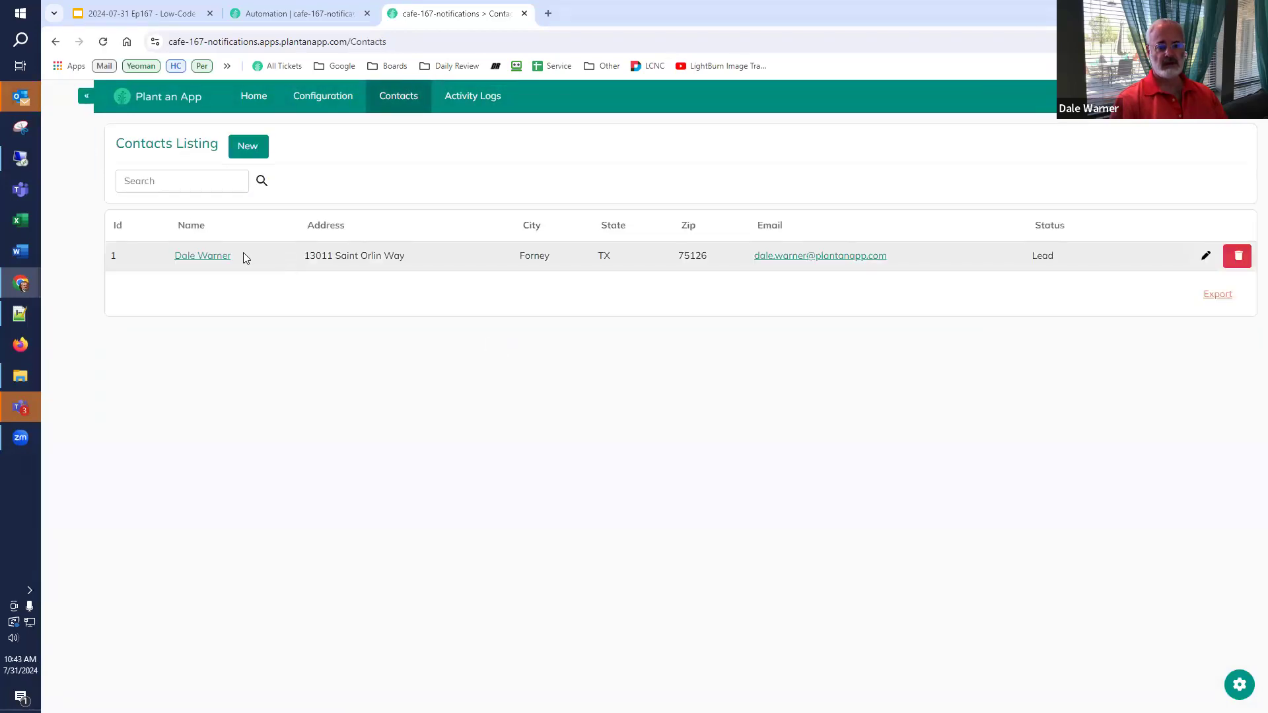
click(254, 152)
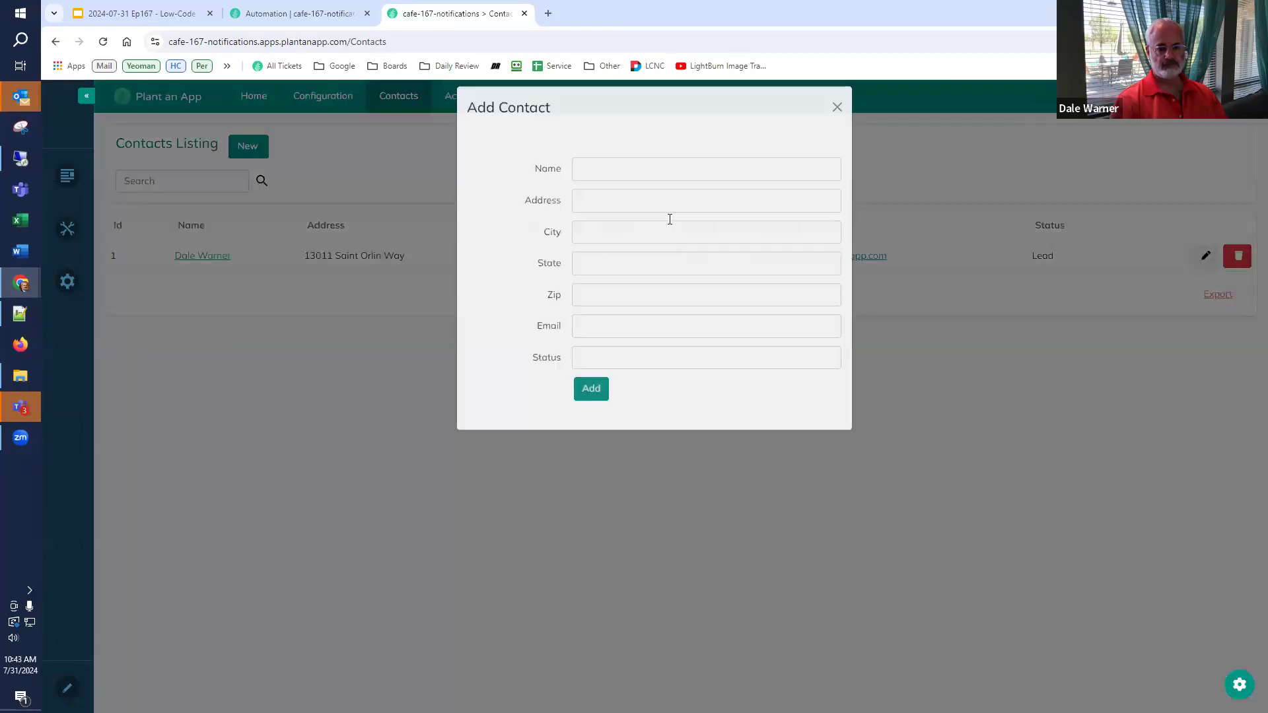
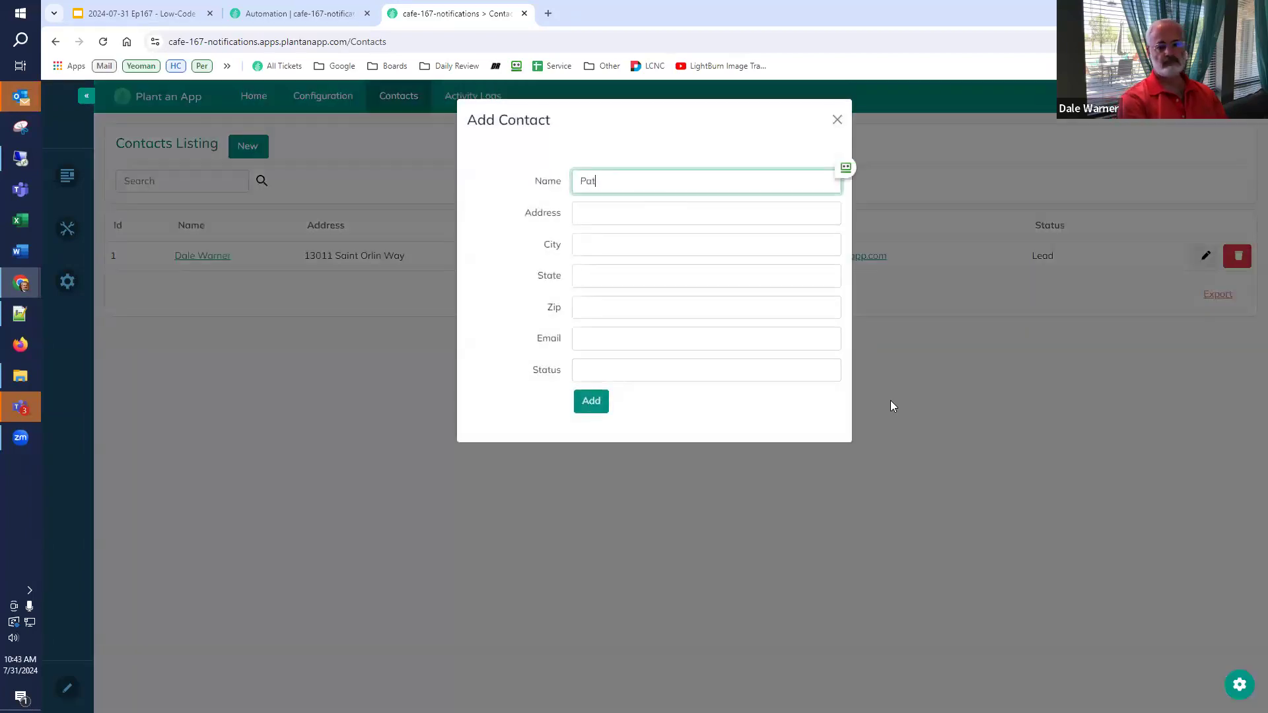
key(Tab)
text(12)
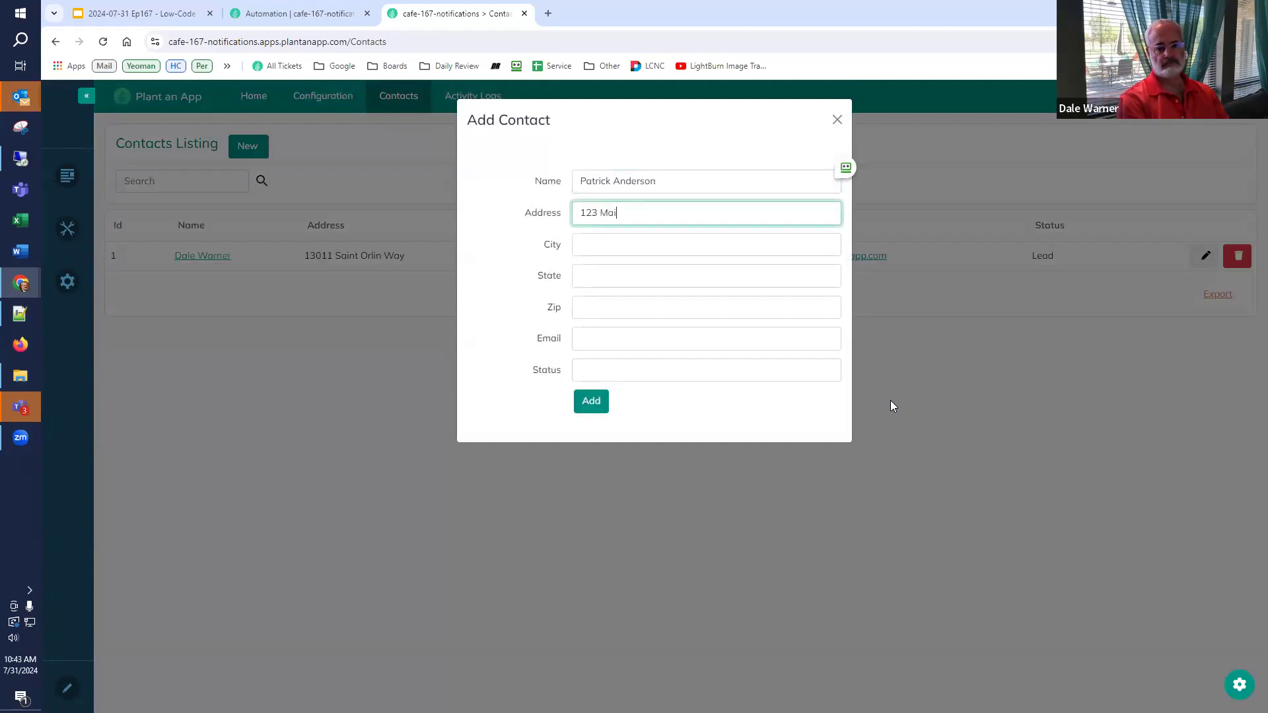
key(Tab)
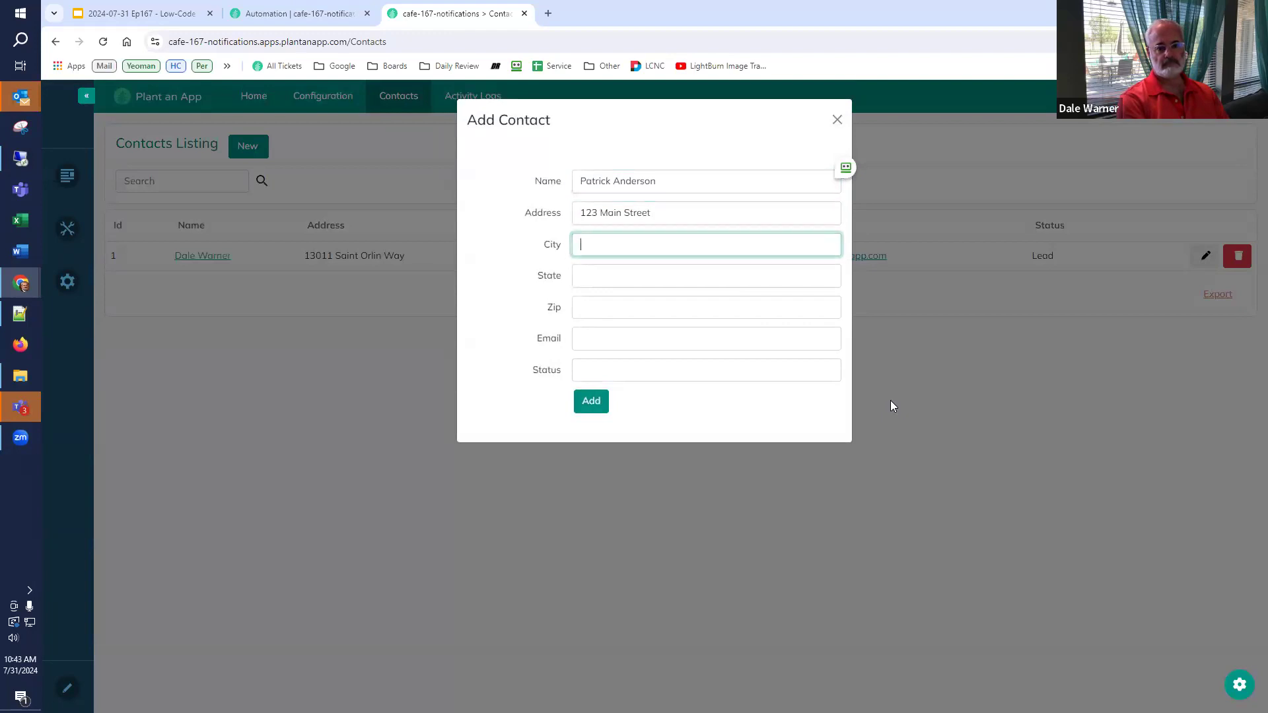
text(Alexandria)
key(Tab)
text(VA)
key(Tab)
text(78945)
- Add the contact's email, set status to Client, save, and check the Activity Logs
key(Tab)
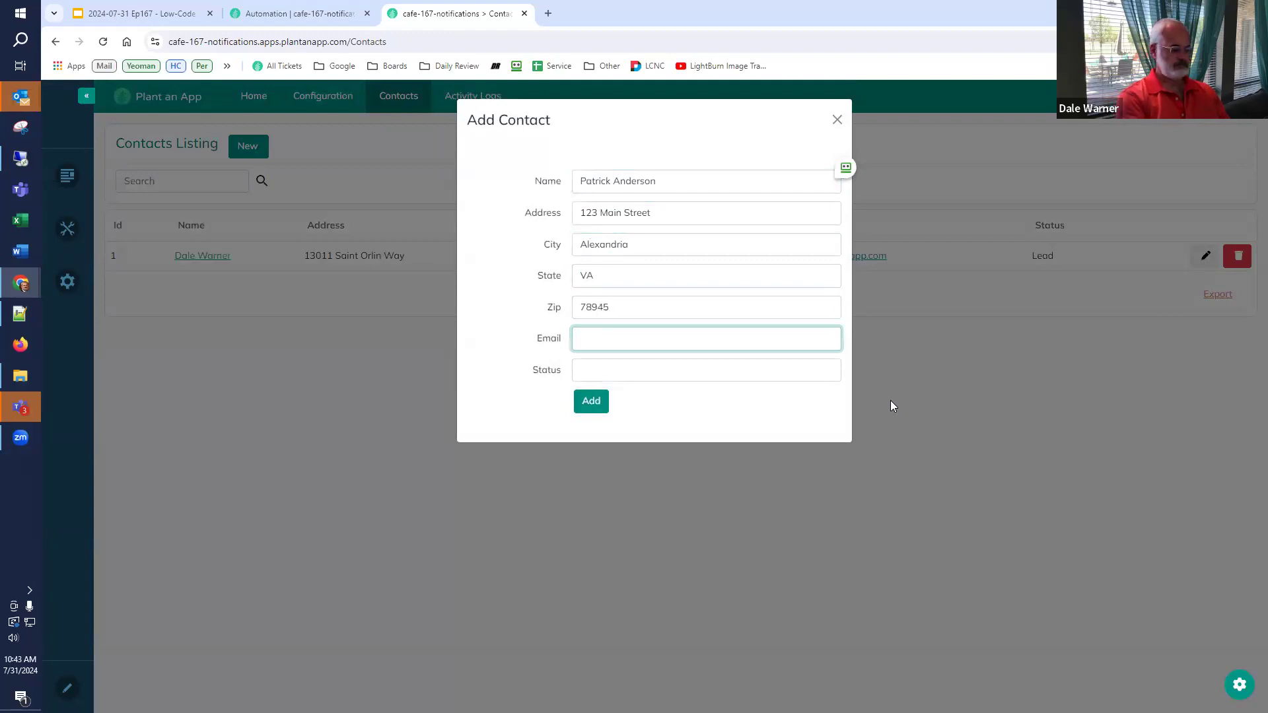
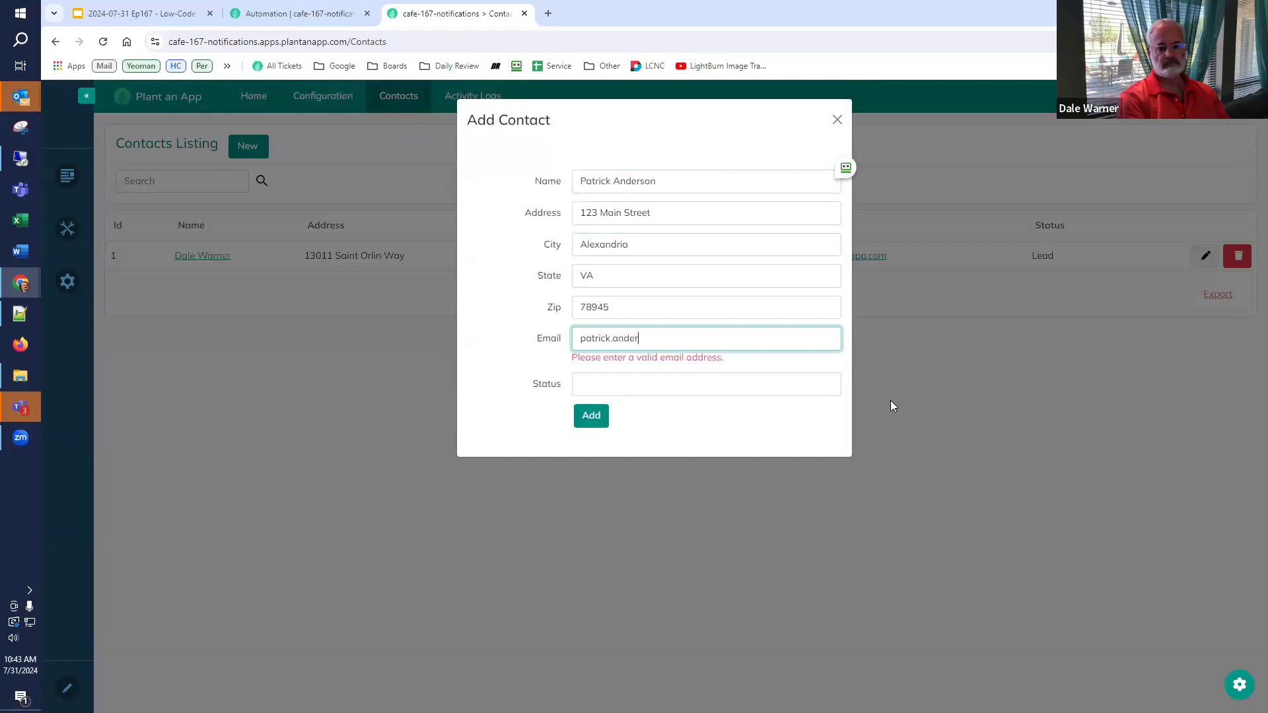
key(Tab)
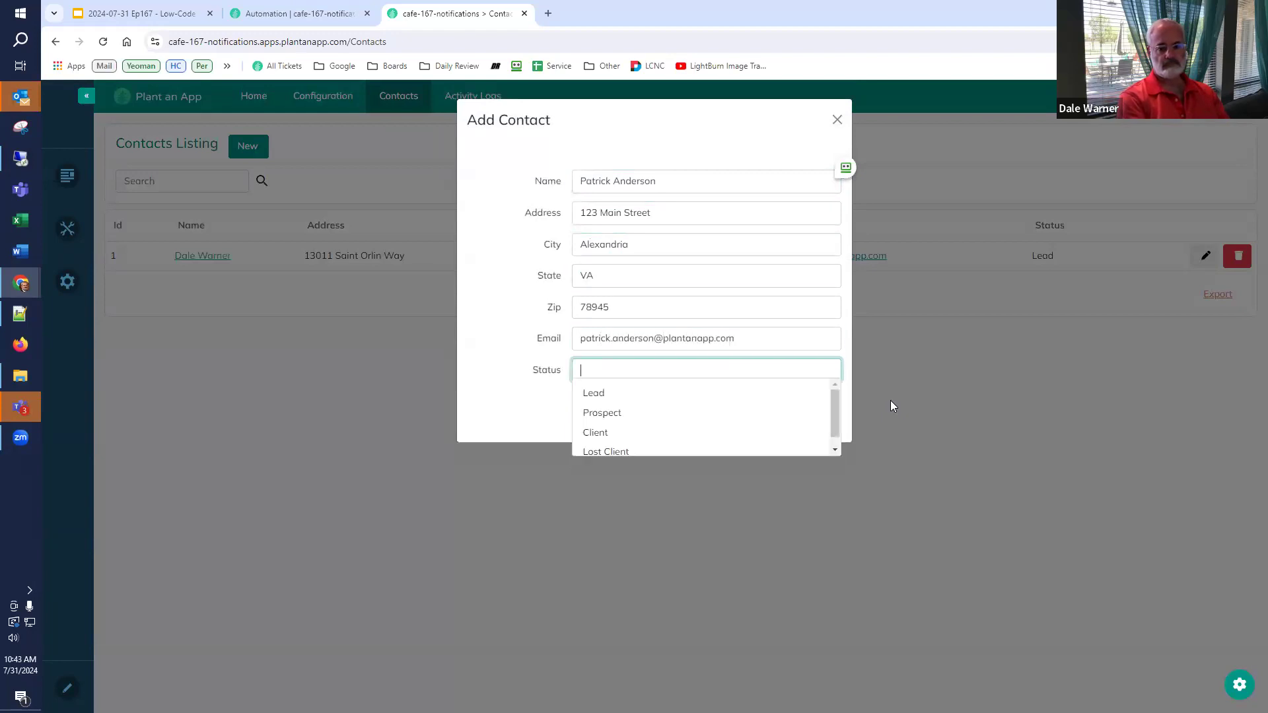
click(610, 426)
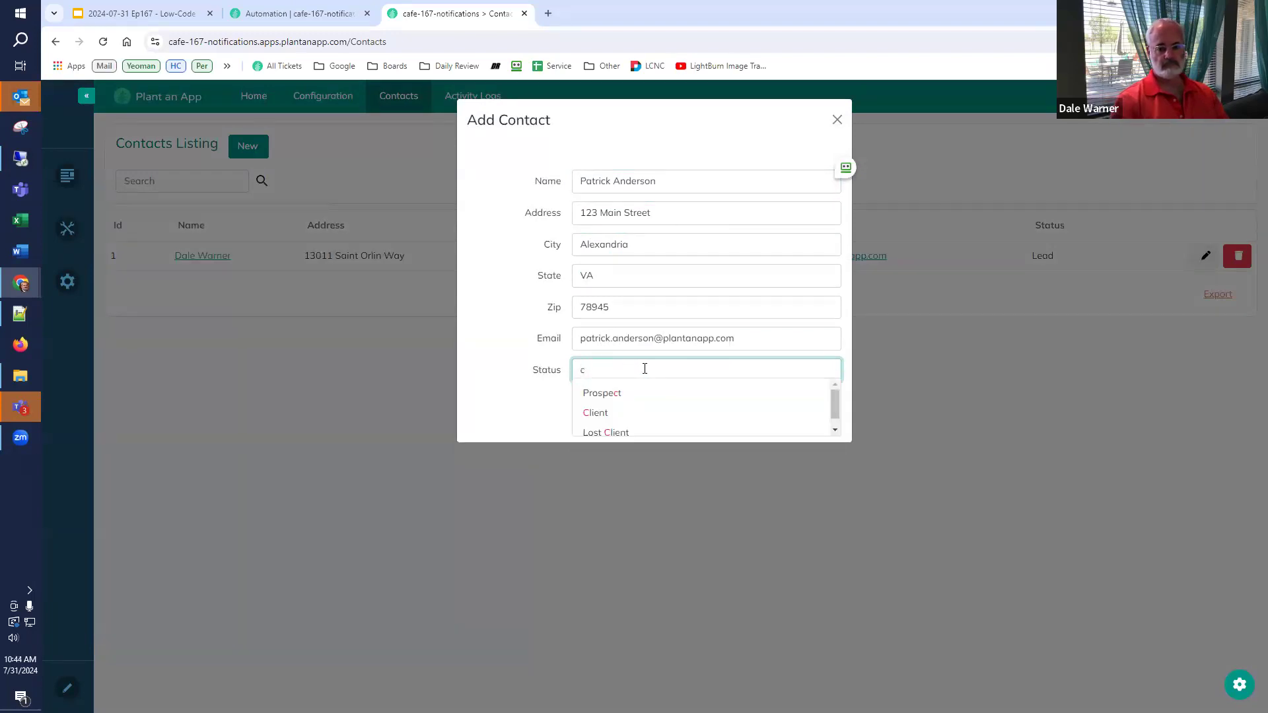
click(618, 416)
click(598, 405)
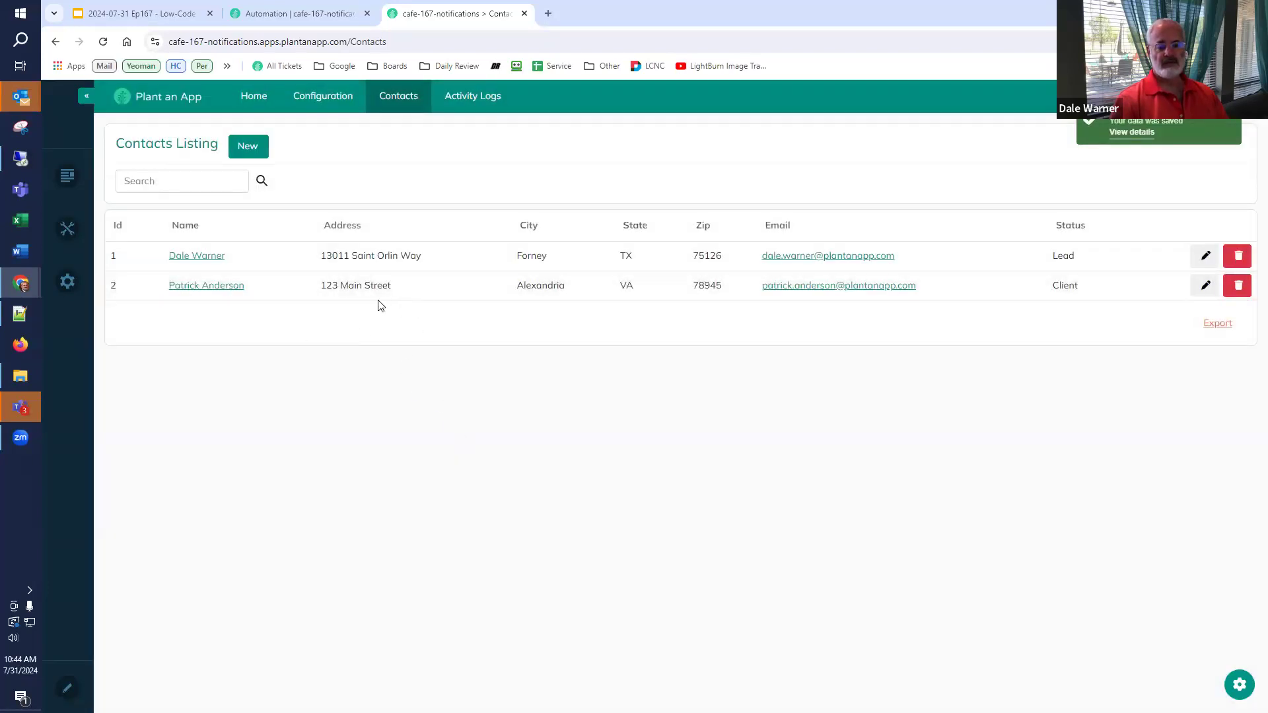
click(474, 97)
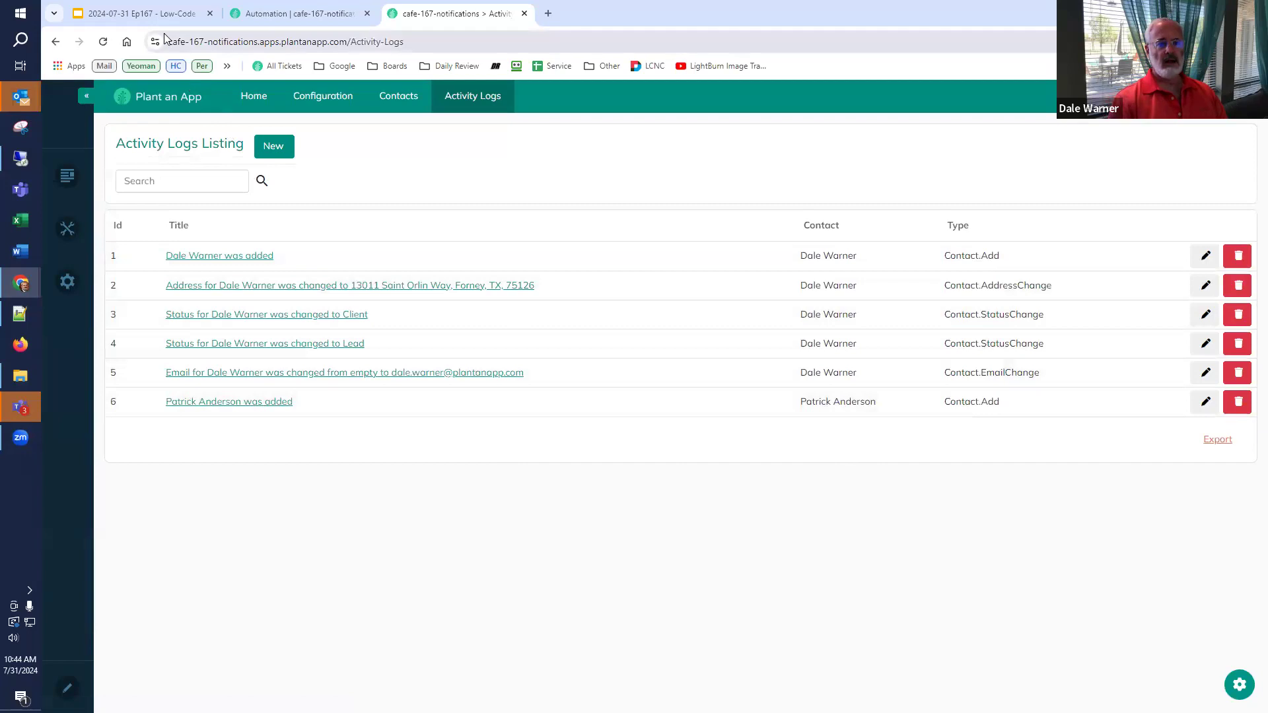
click(148, 15)
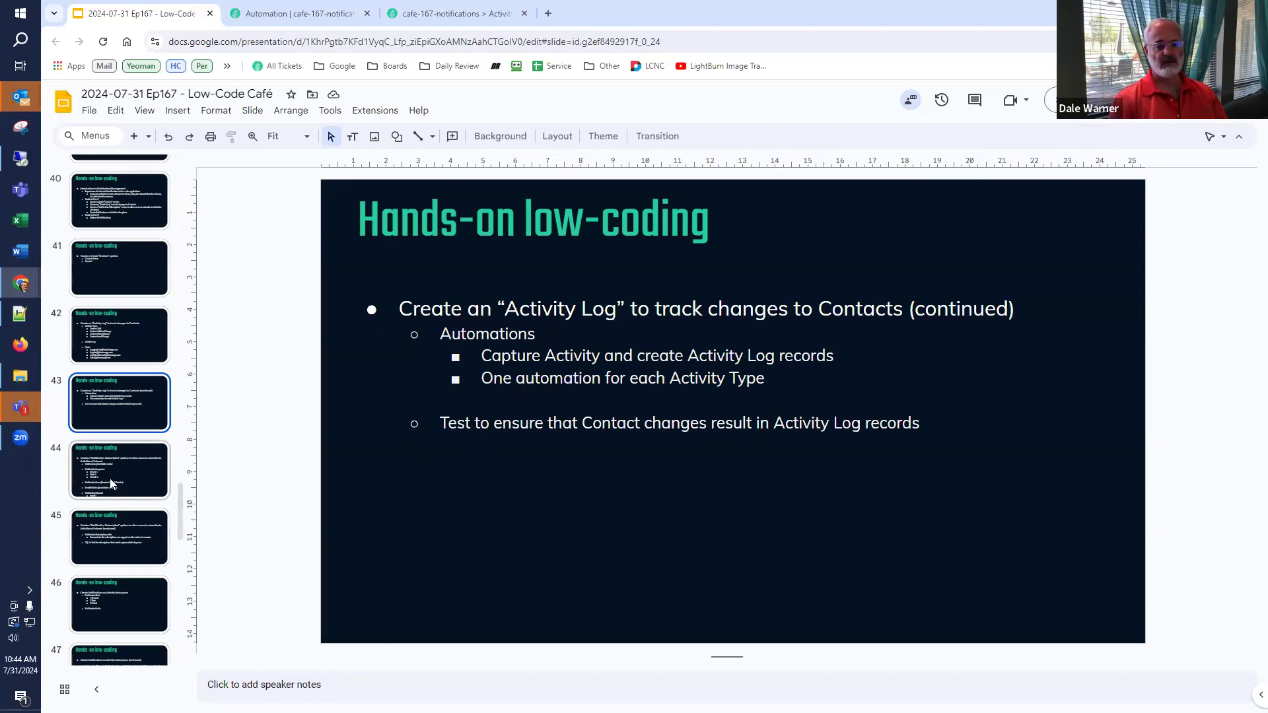
- Show slide 44 on the Notification Subscription system, then return to the Automation jobs page
click(297, 13)
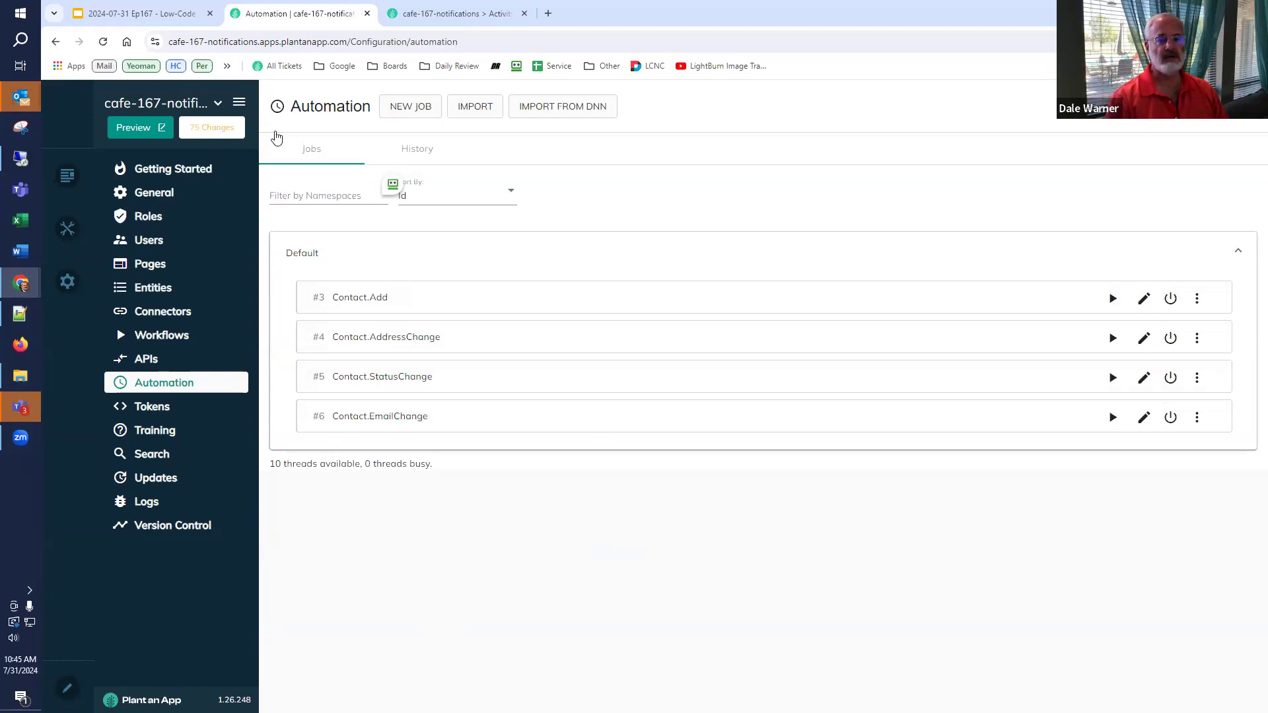
key(ctrl+shift+Tab)
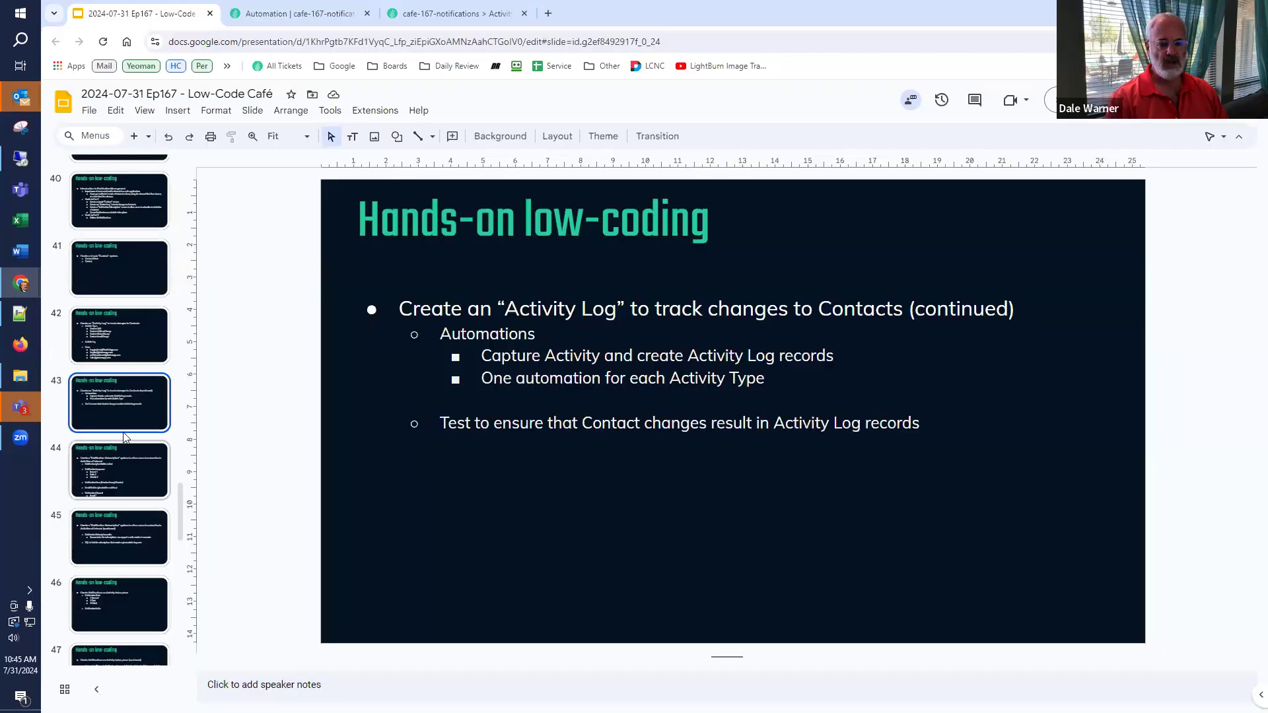
click(94, 449)
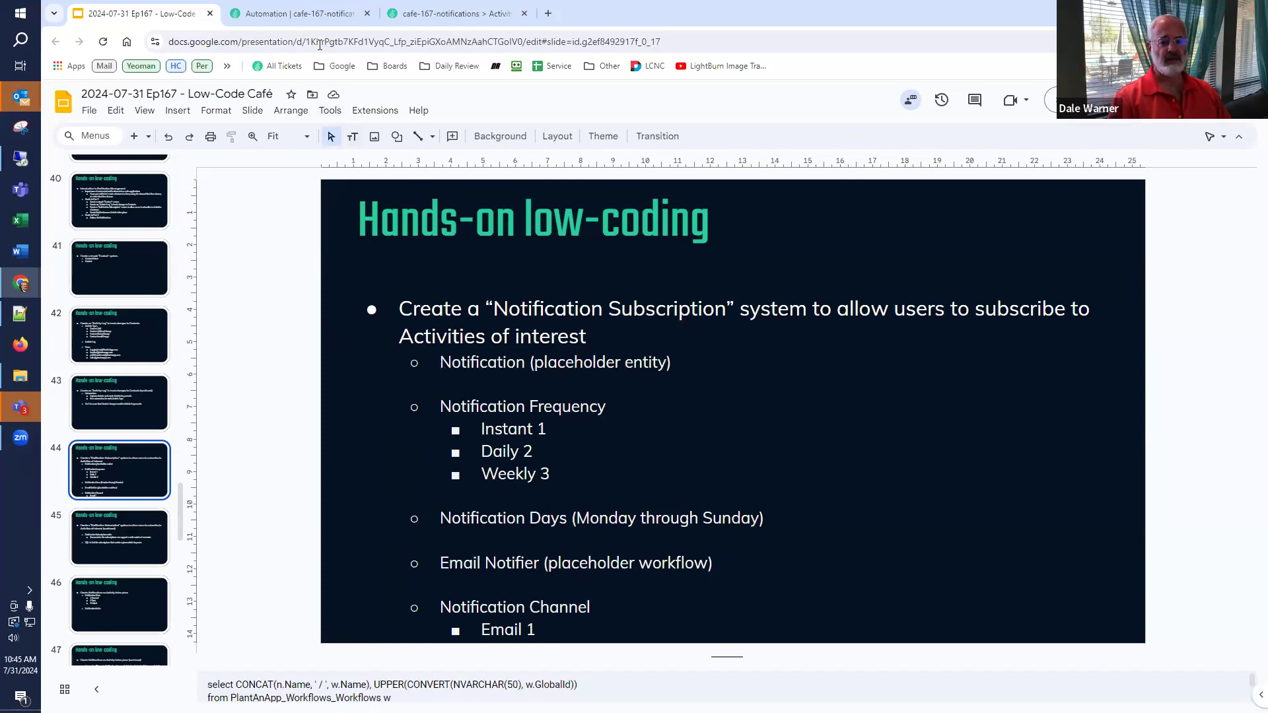
click(317, 17)
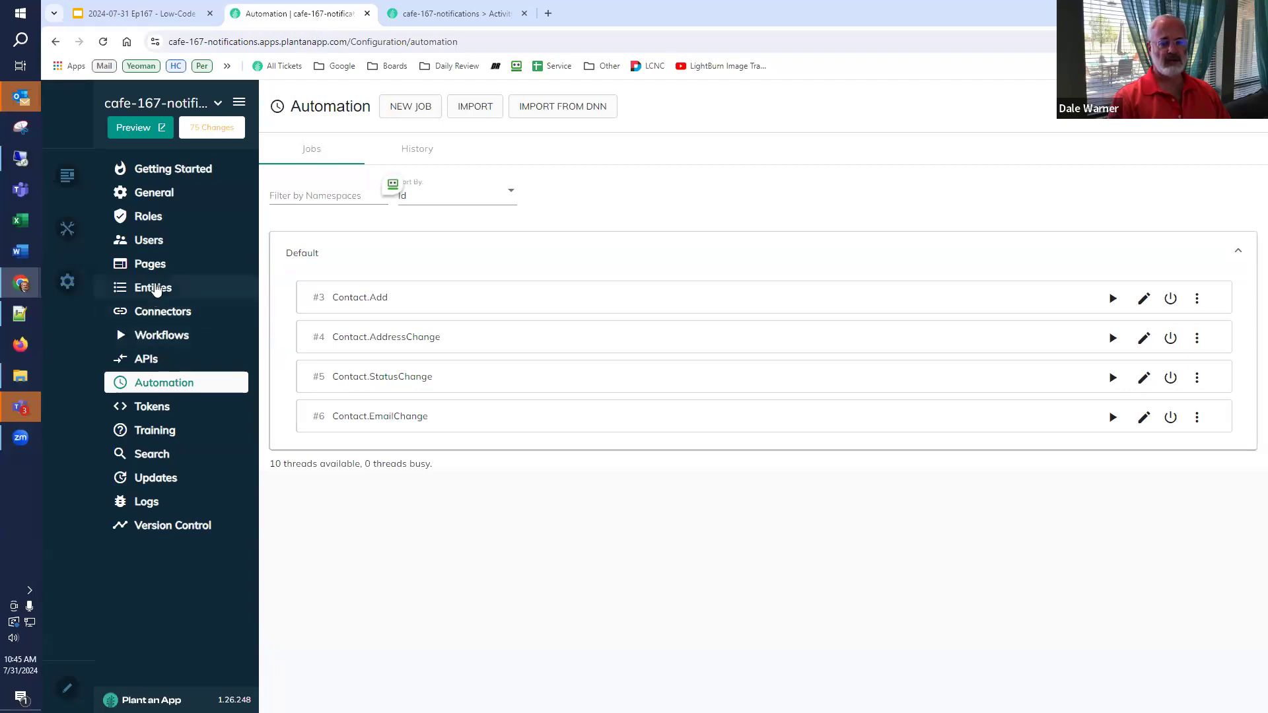
click(154, 289)
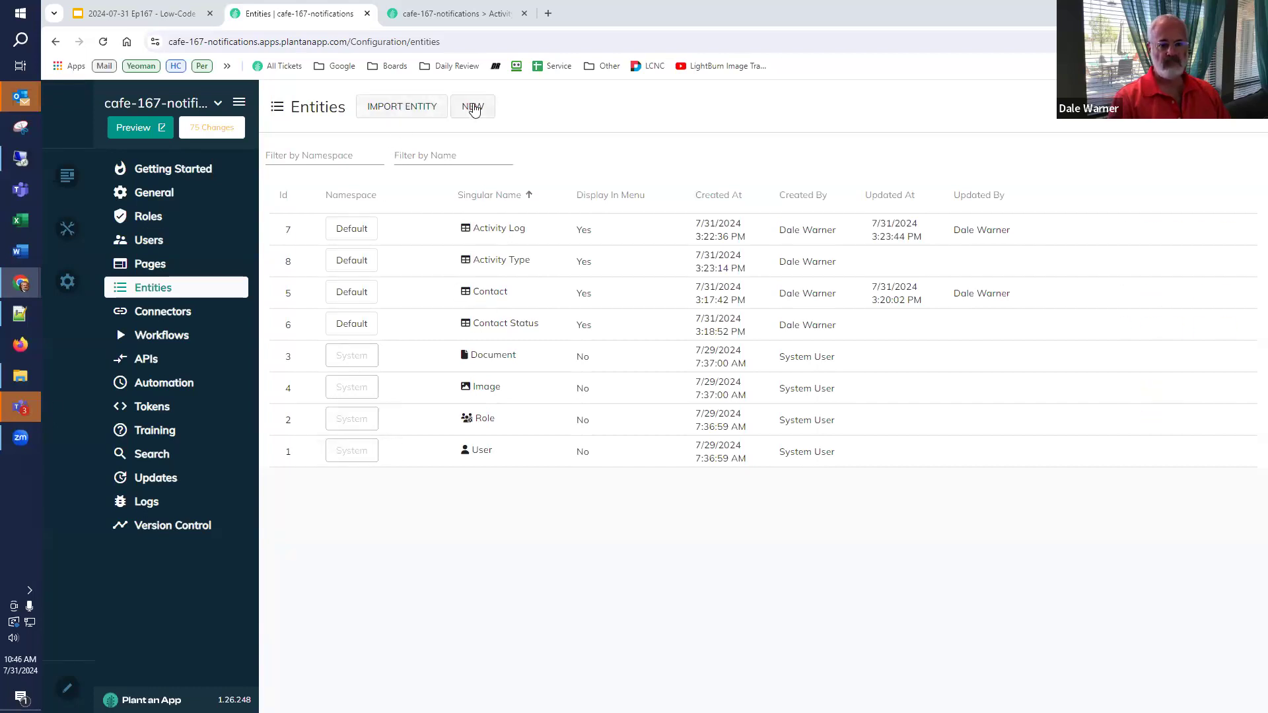
- Start a Default-namespace entity named Notification / Notifications with no parent page
click(472, 106)
click(741, 467)
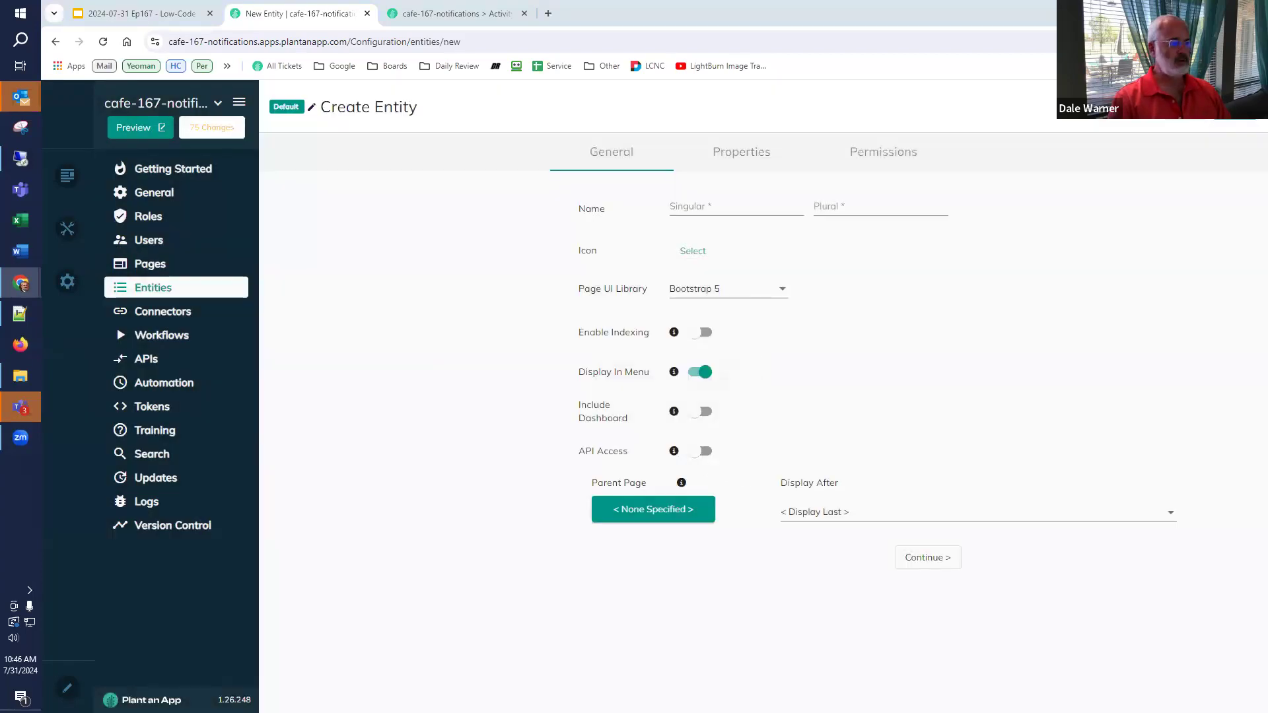
click(716, 206)
text(Notification)
click(834, 209)
text(Notification)
text(s)
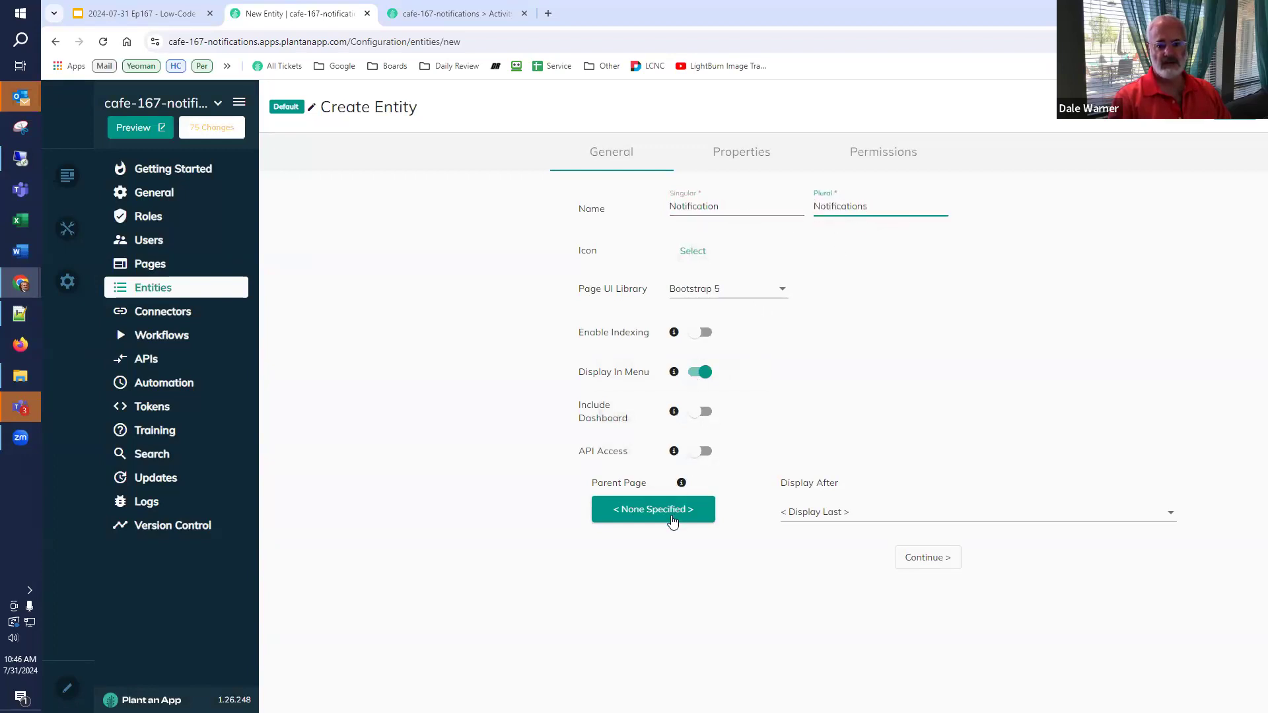
click(672, 521)
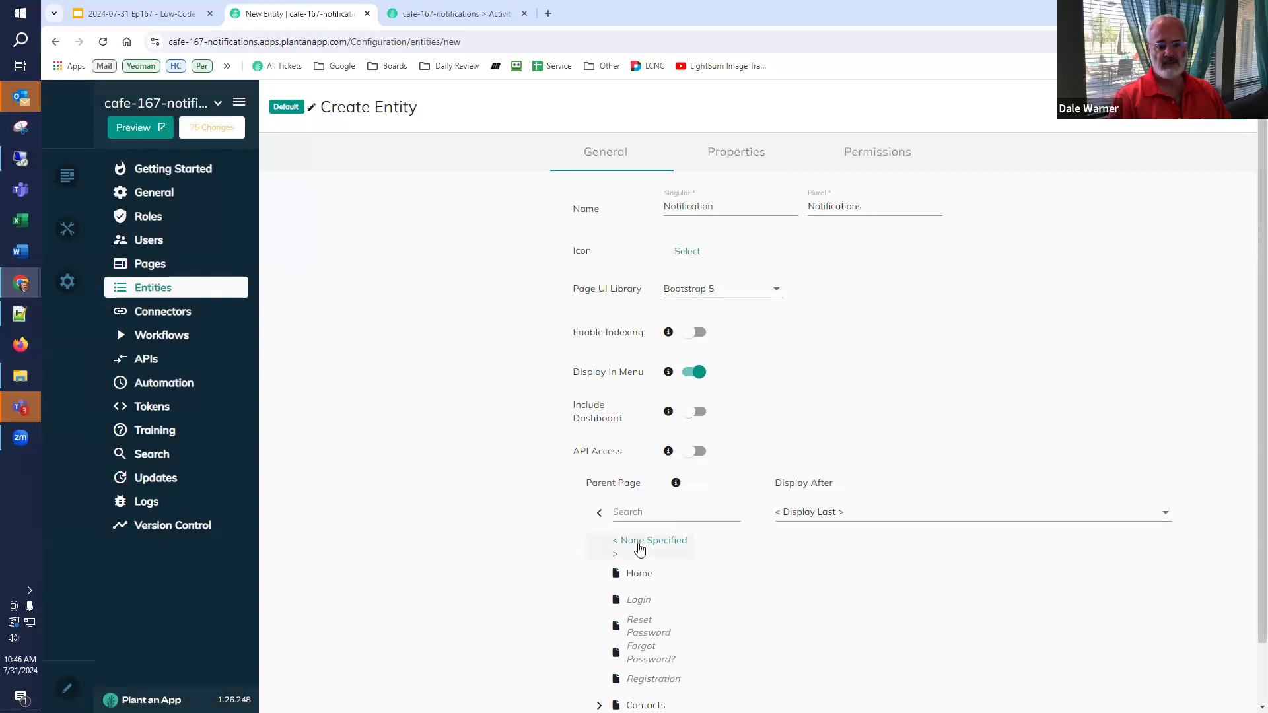
click(639, 549)
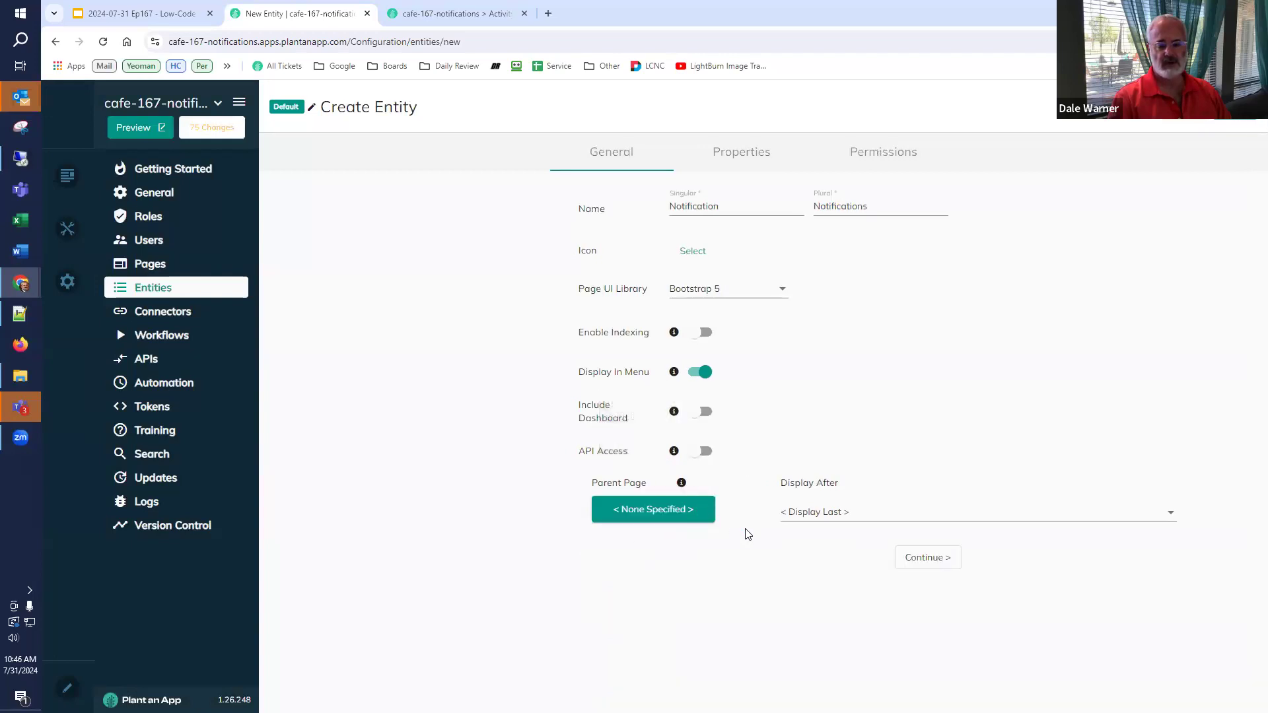
click(910, 560)
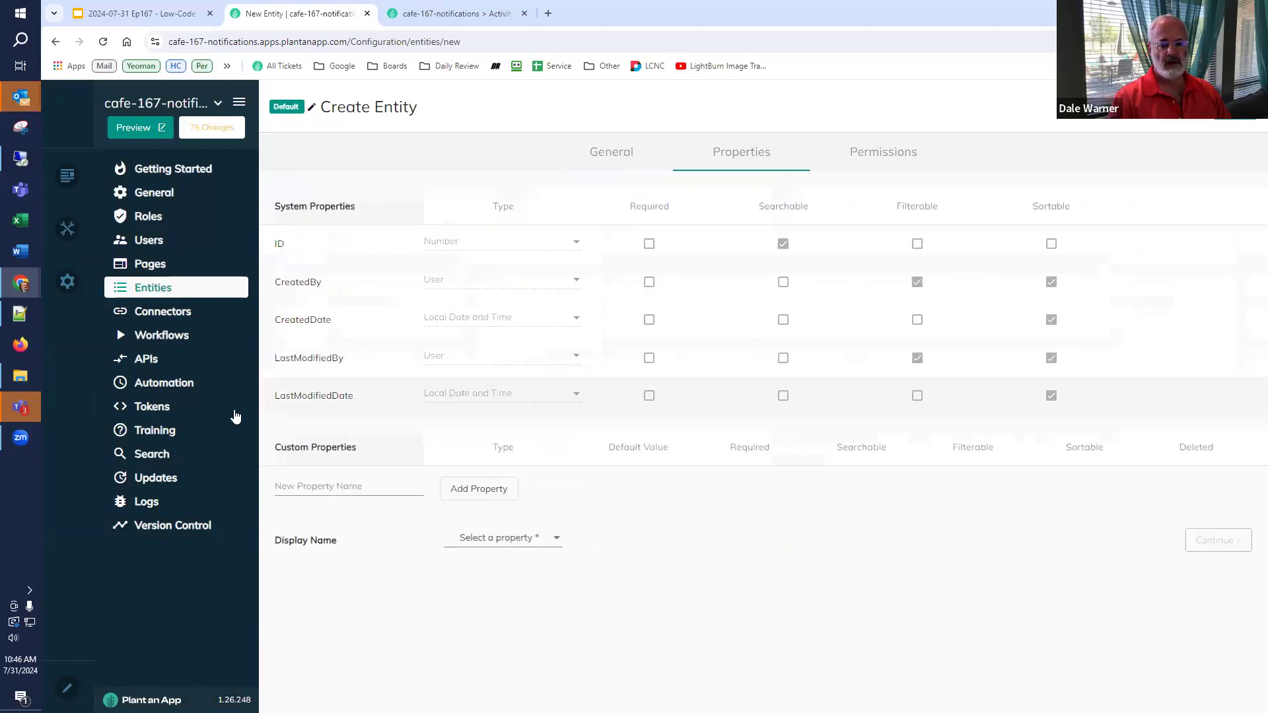
- Add a GUID text property as the display name, save, and reload the running app
click(390, 492)
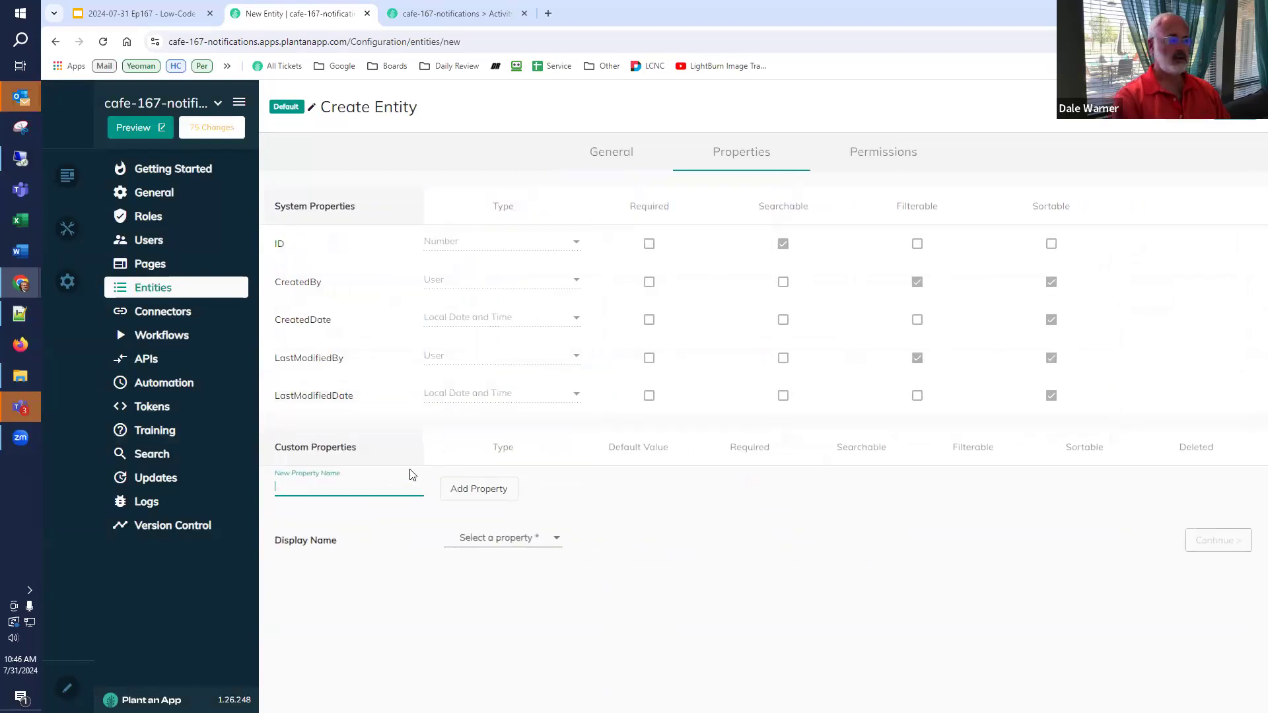
text(GUID)
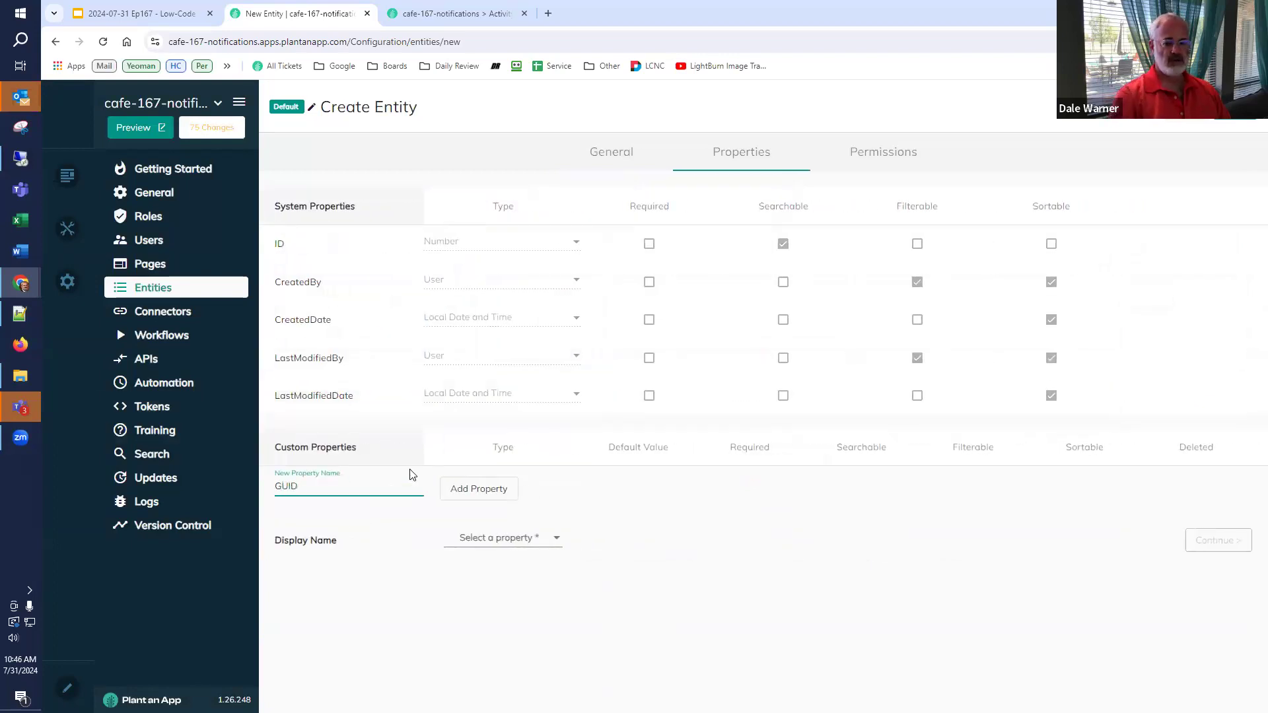
click(453, 491)
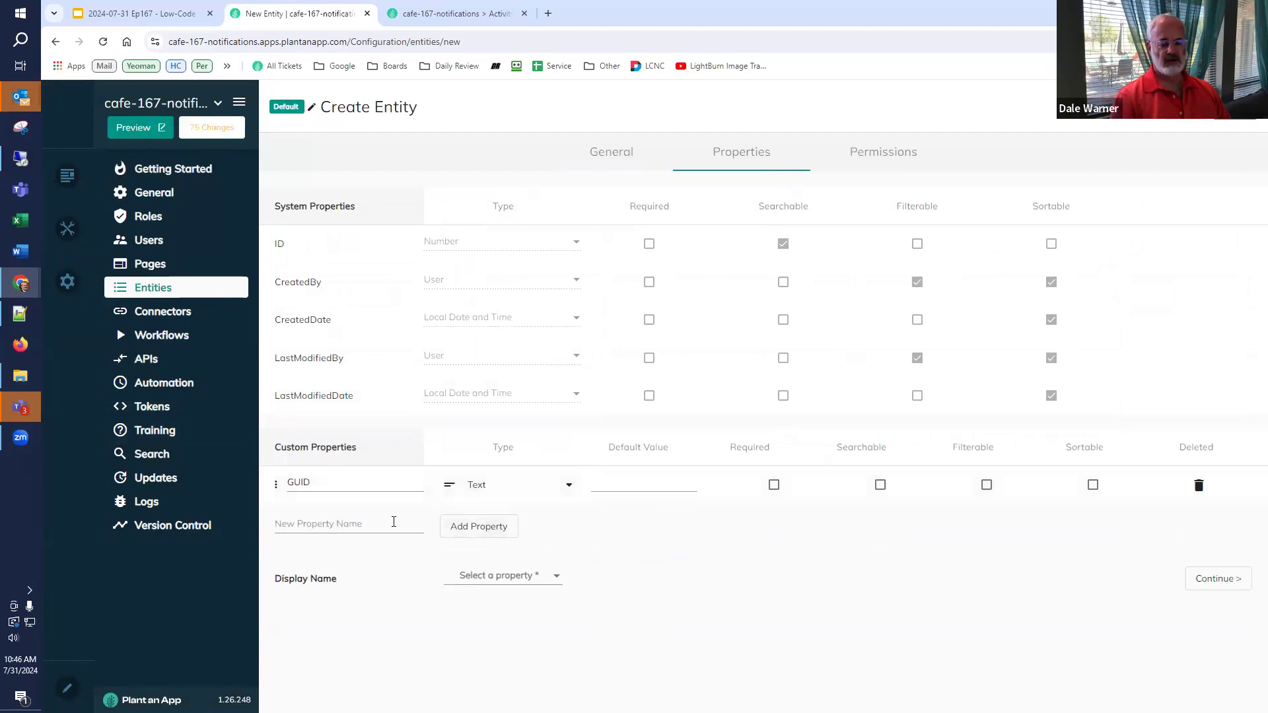
click(475, 585)
click(480, 611)
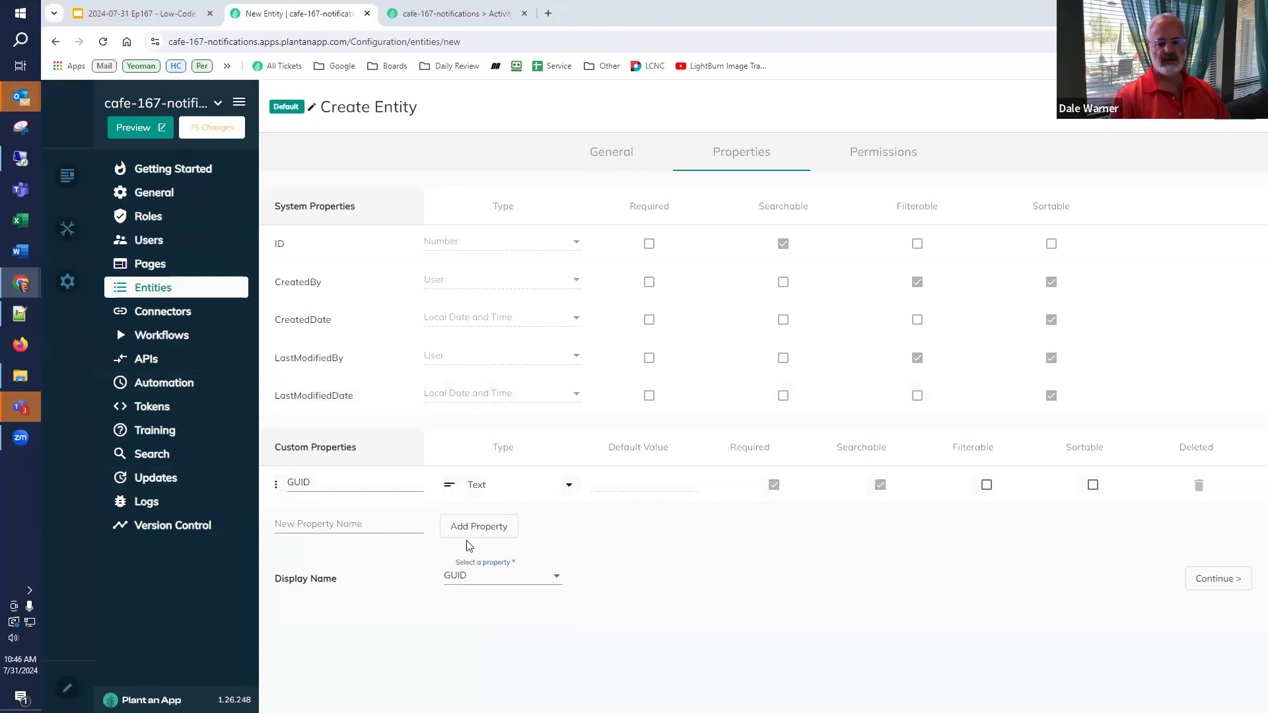
click(1234, 108)
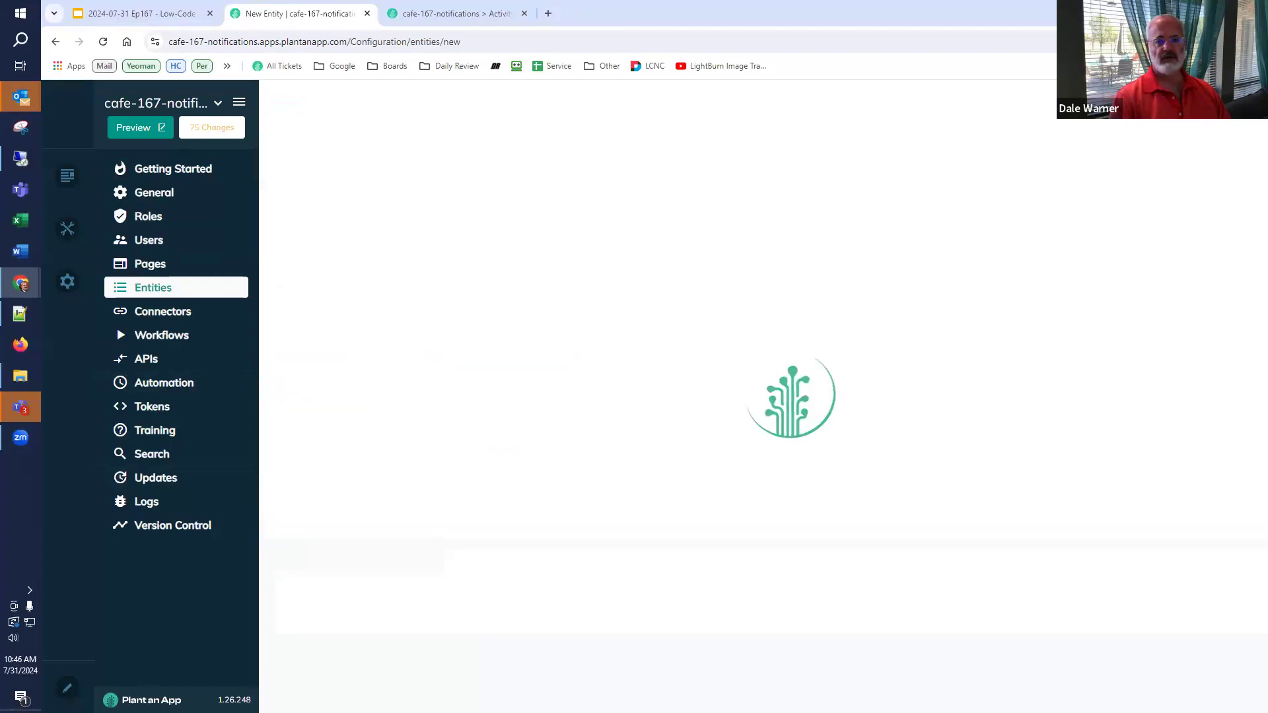
click(456, 13)
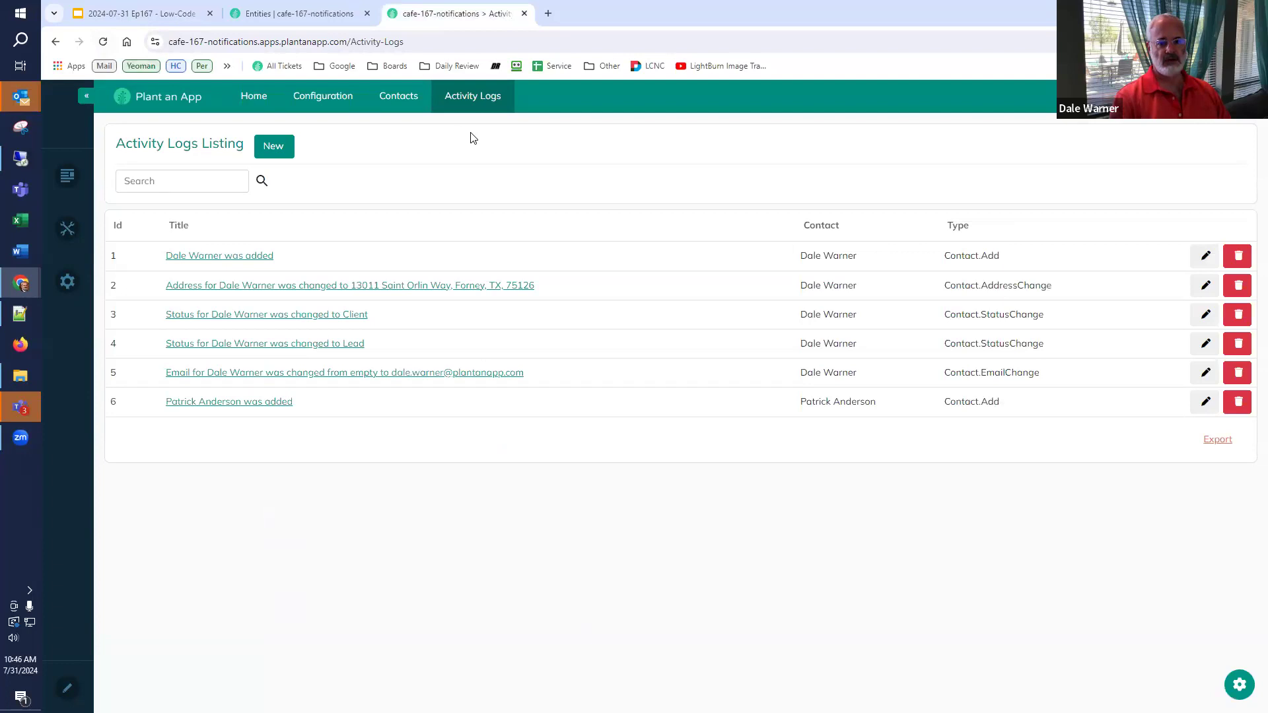
click(103, 41)
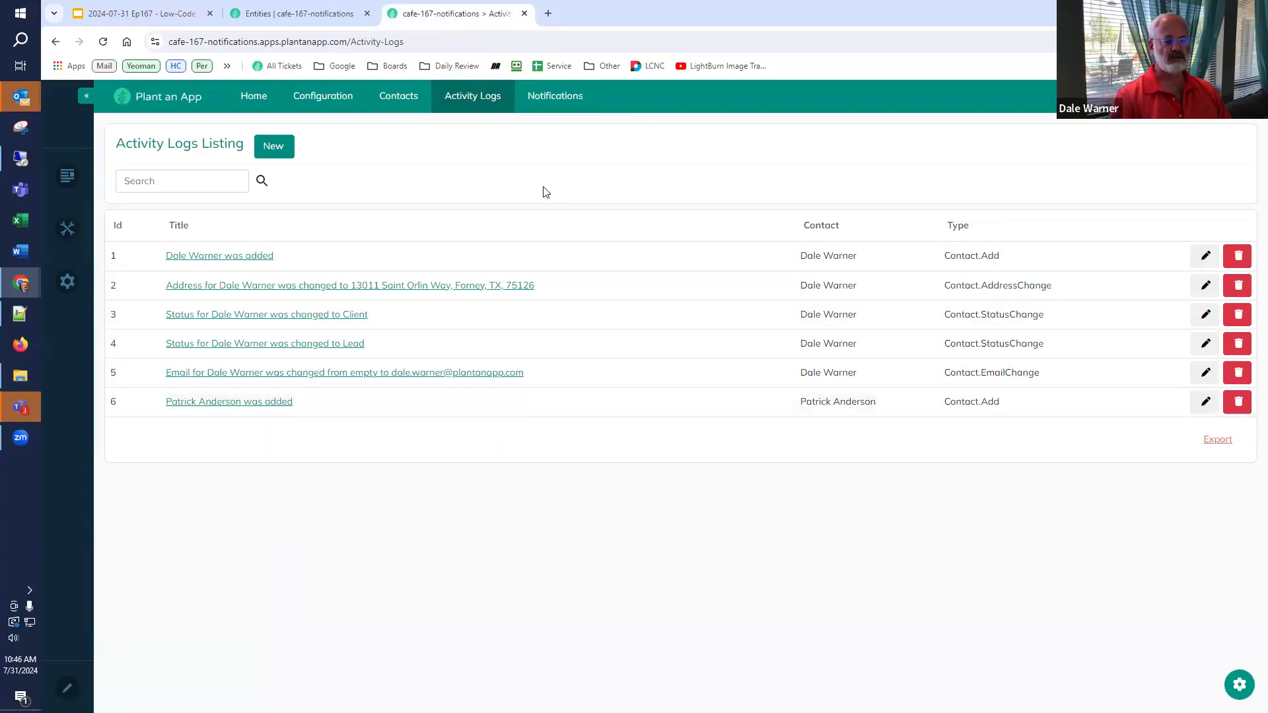
- Copy the 'Notification Frequency' item name from slide 44
click(132, 14)
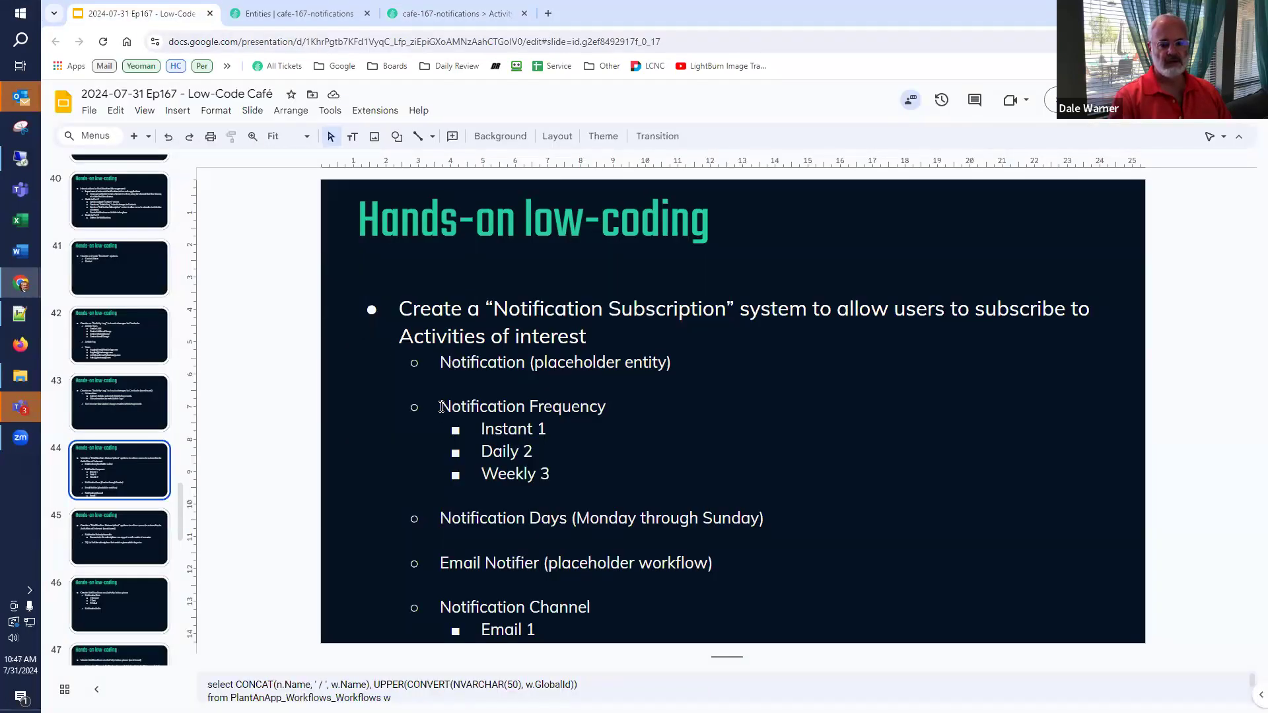
drag(440, 406, 597, 406)
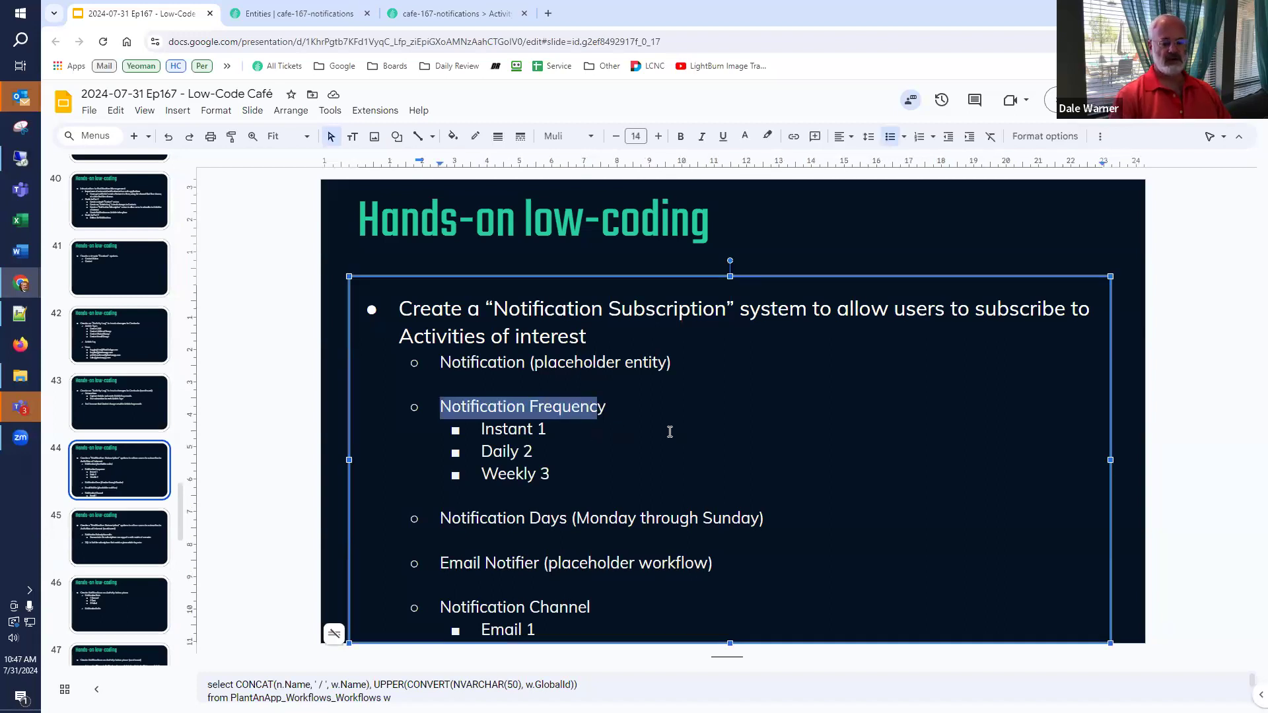
key(alt+Tab)
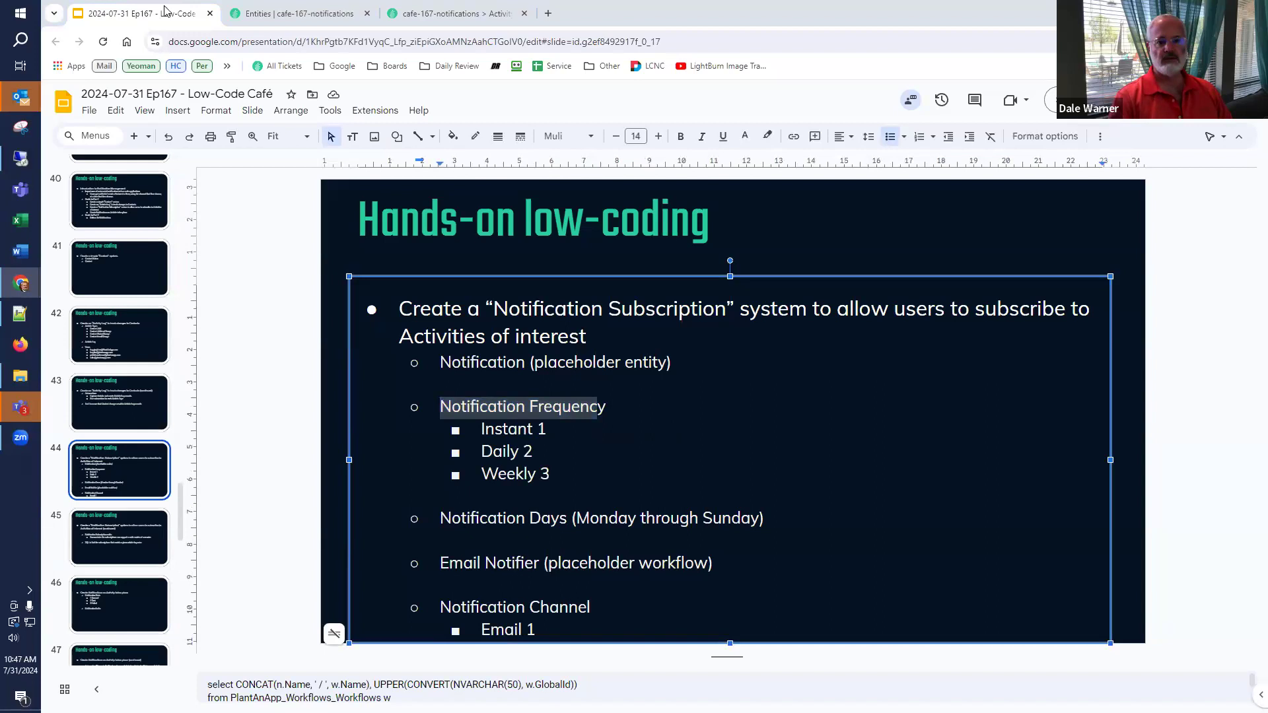
click(245, 9)
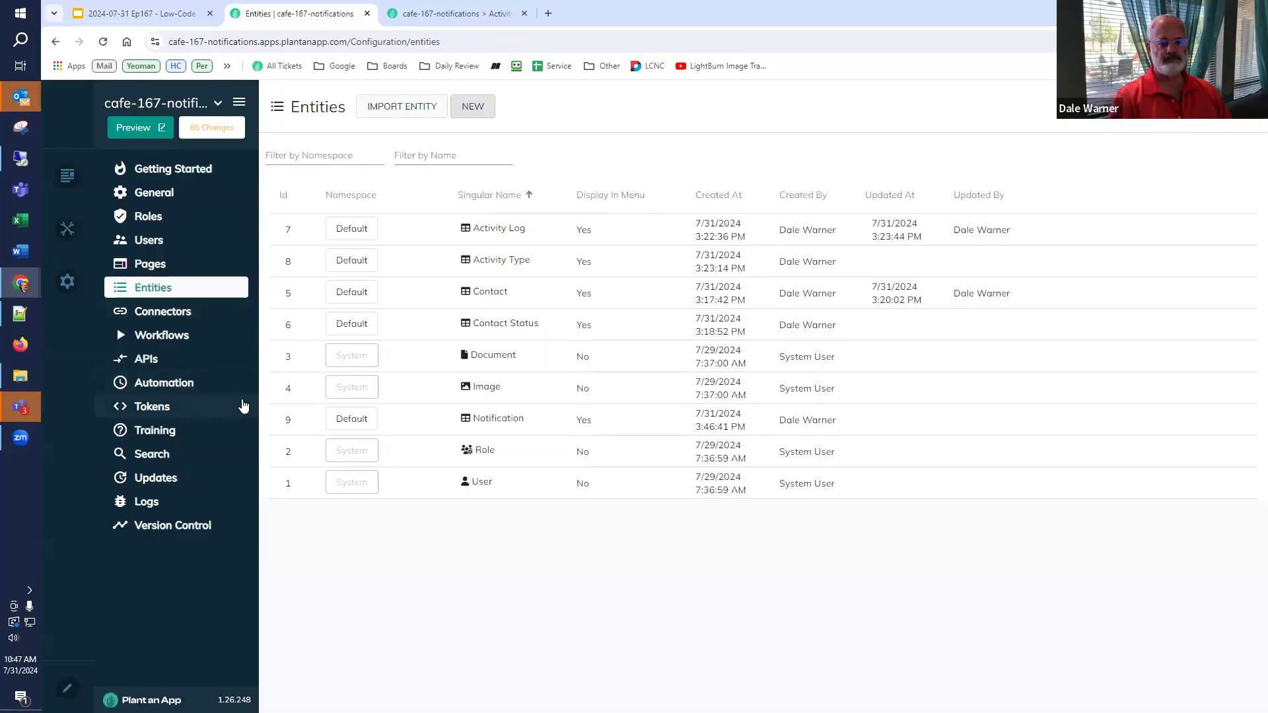
- Start a Default-namespace Notification Frequency entity placed under the Notifications page
click(484, 114)
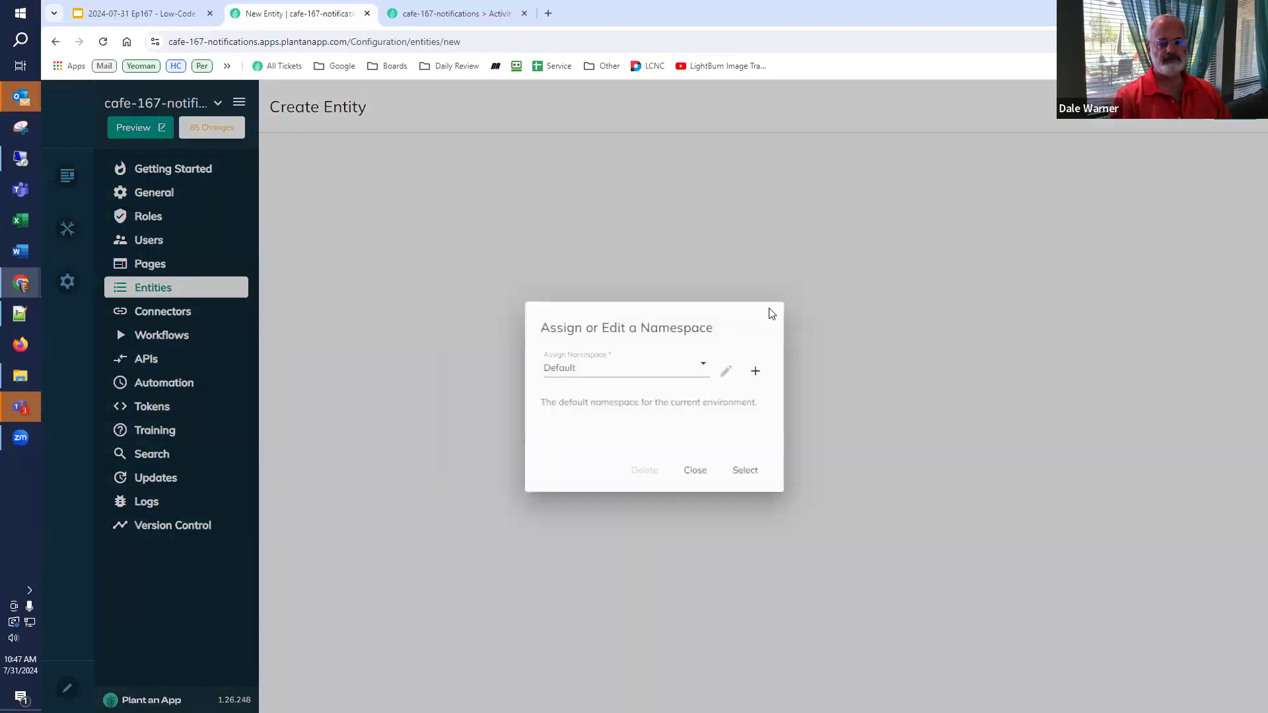
click(743, 472)
click(744, 207)
text(Notification Frequency)
click(831, 210)
text(Notification Frequency)
key(BackSpace)
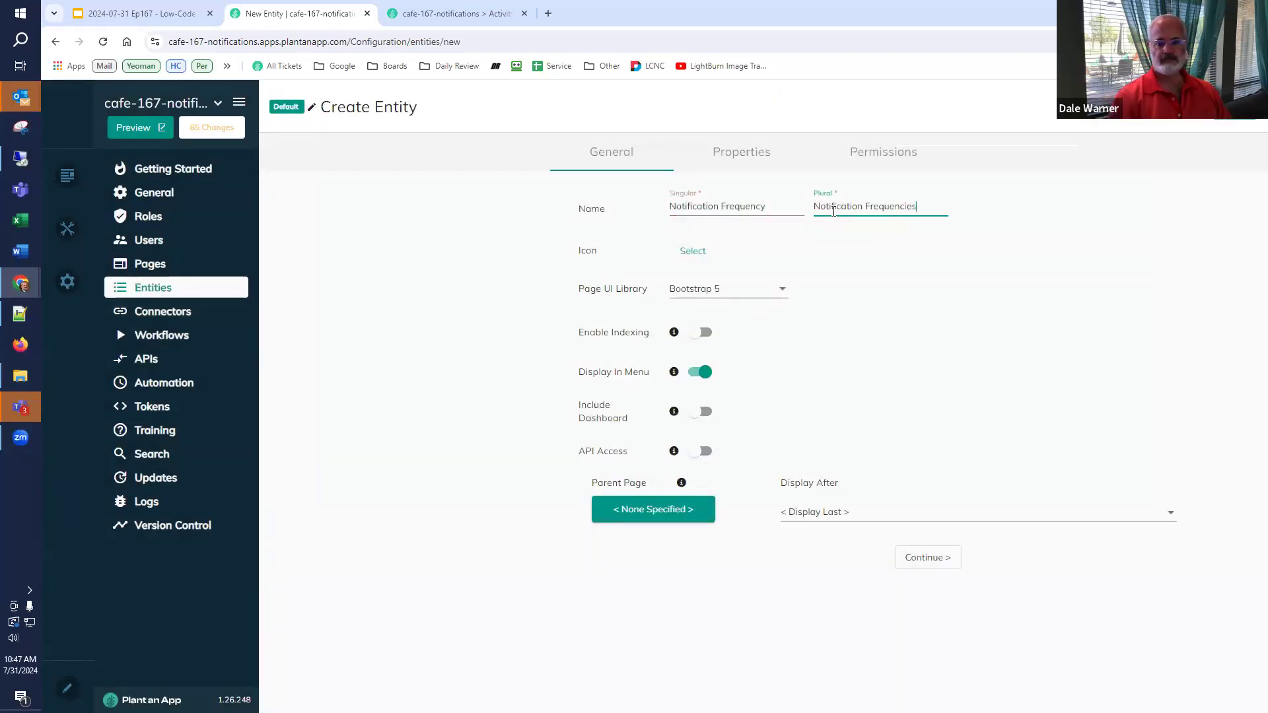
click(644, 505)
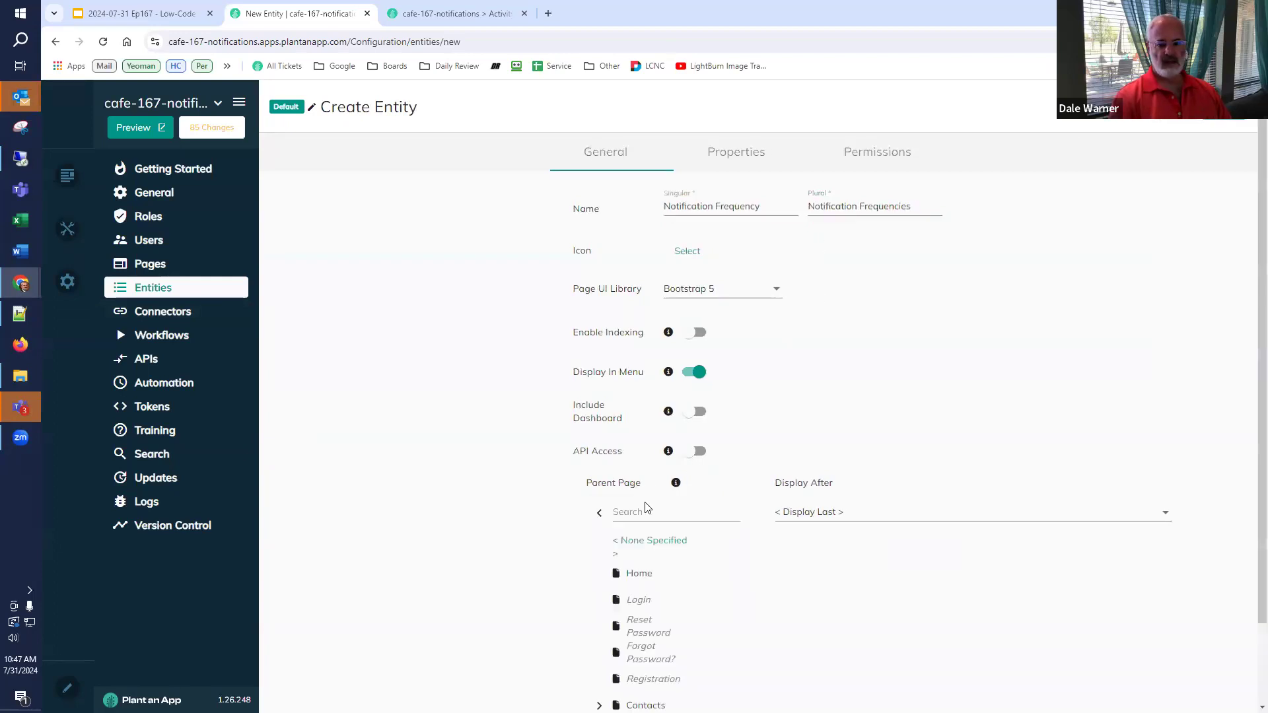
scroll(634, 528, down, 2)
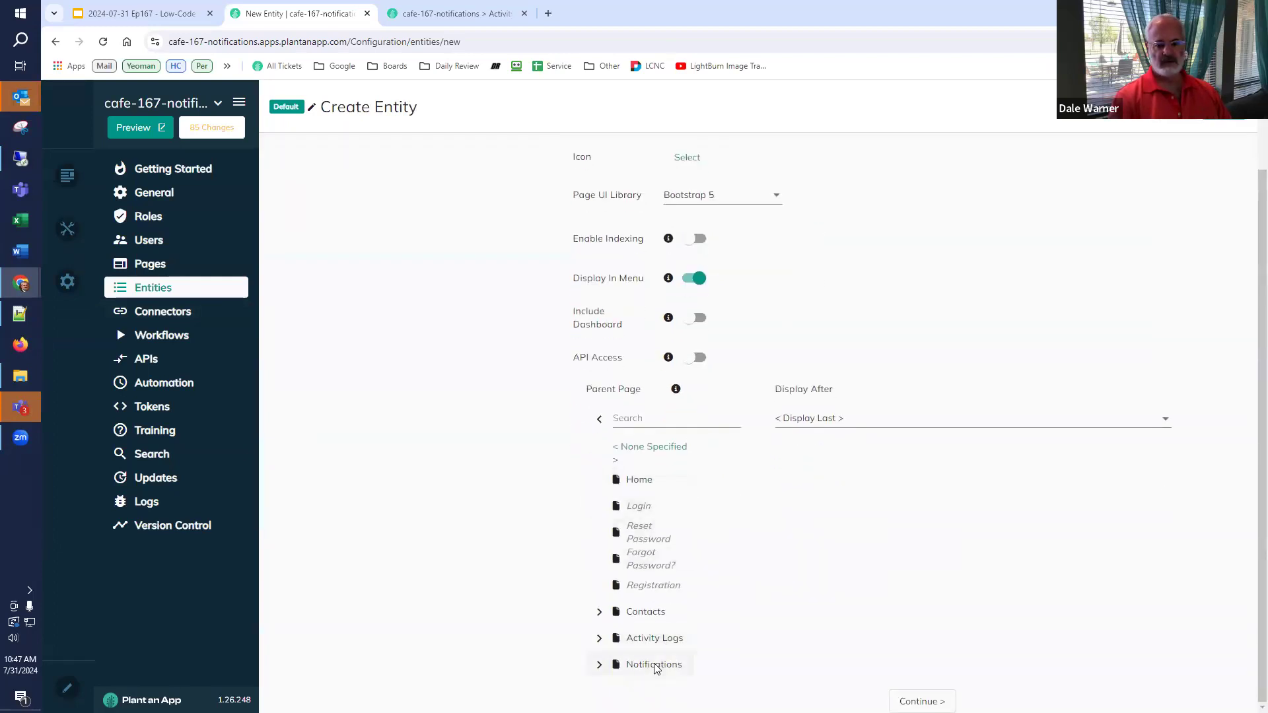
click(653, 665)
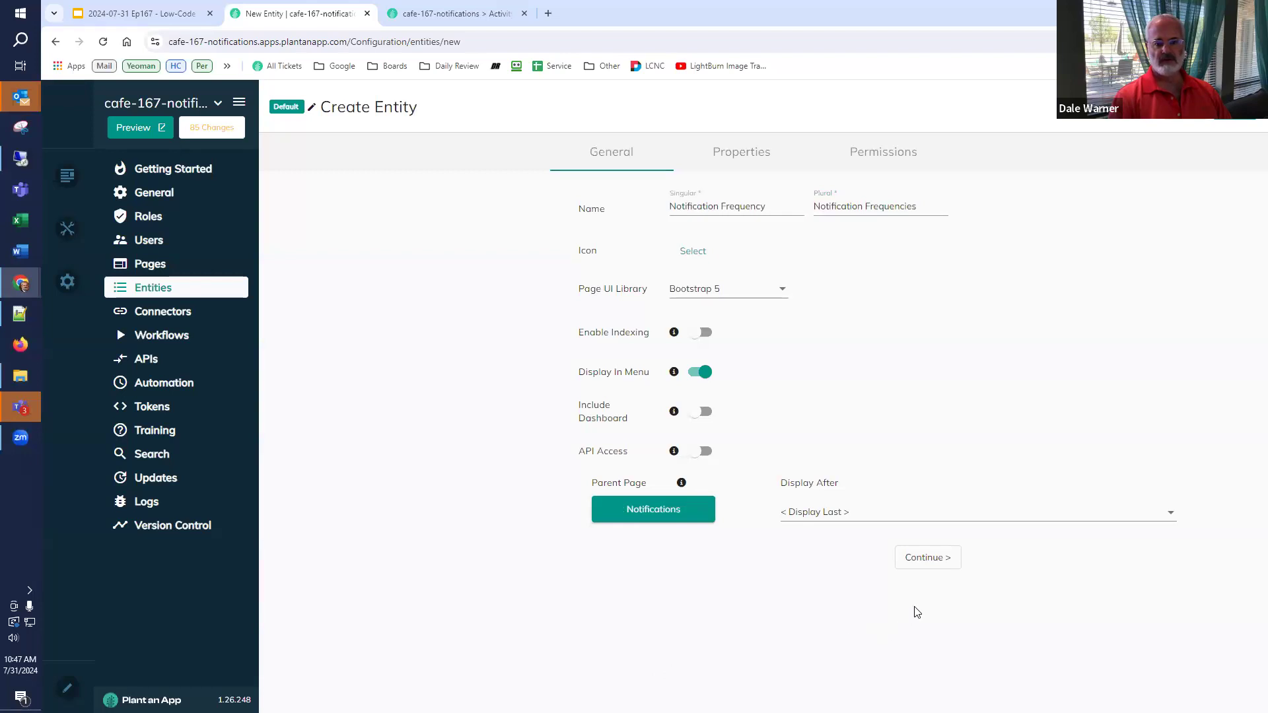
click(923, 560)
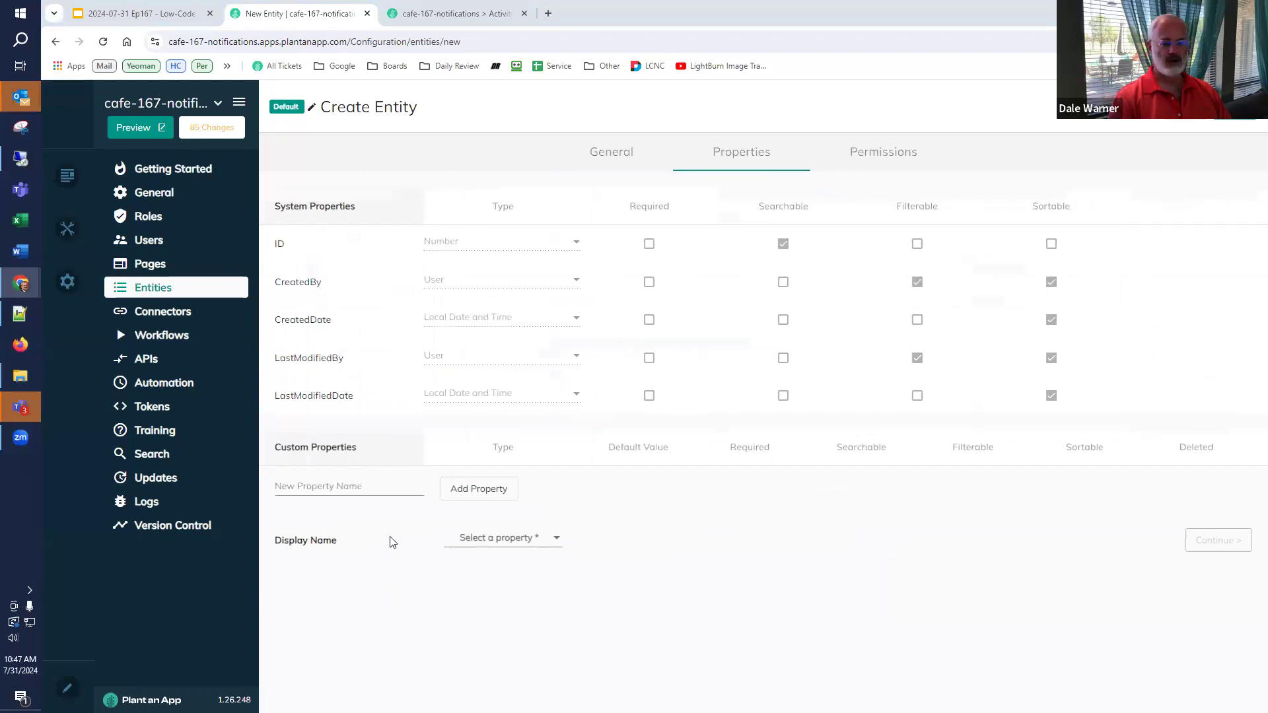
- Add a Name text property, make it the display name, and save the entity
click(332, 485)
text(Name)
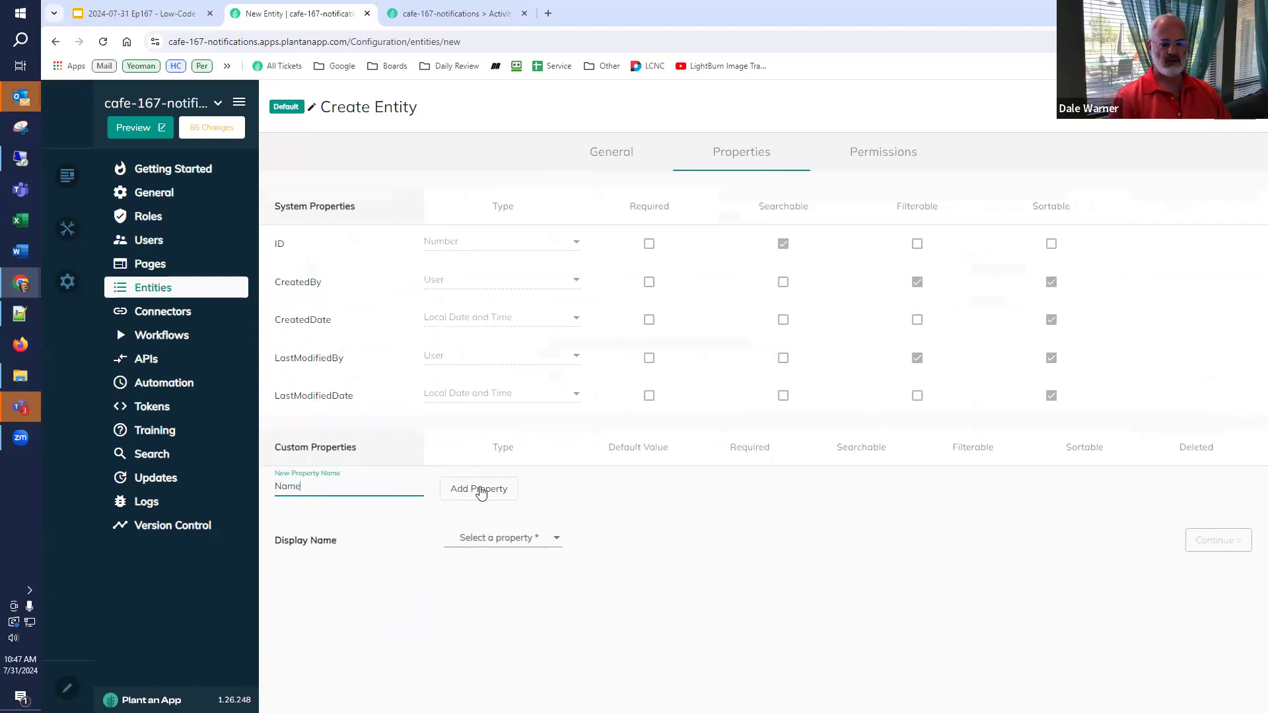
click(485, 489)
click(472, 594)
click(469, 603)
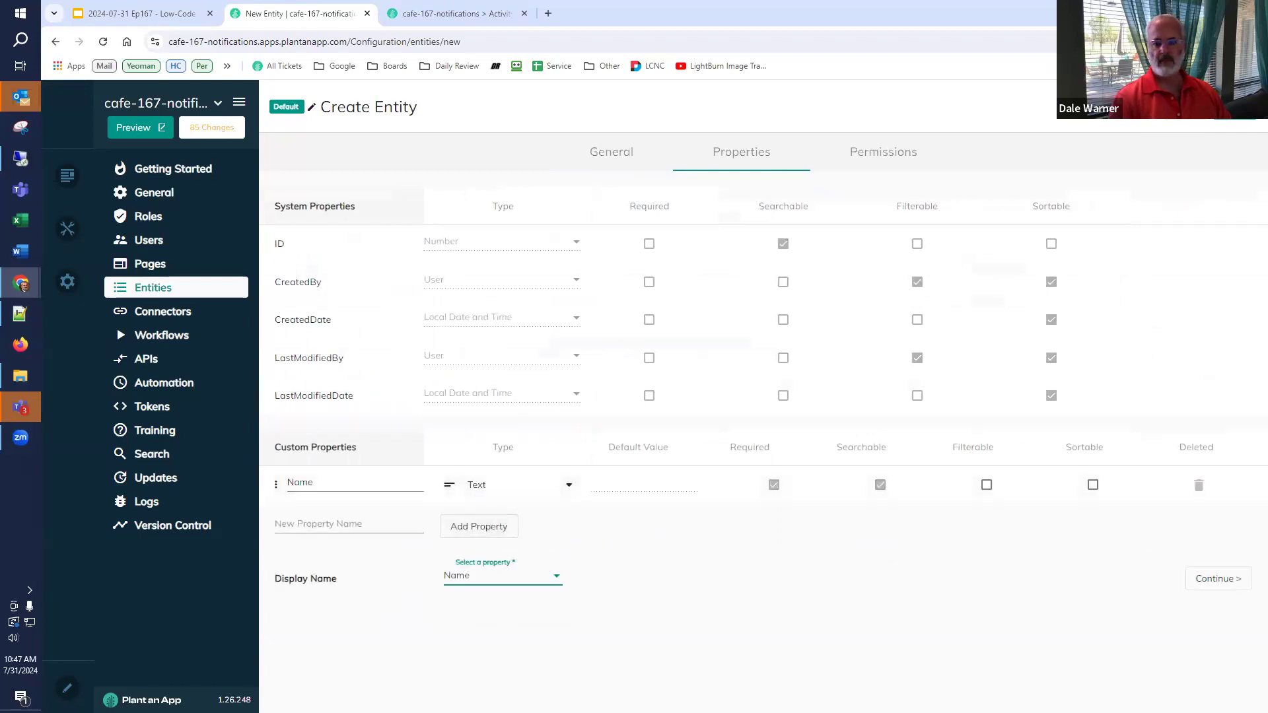
click(1234, 108)
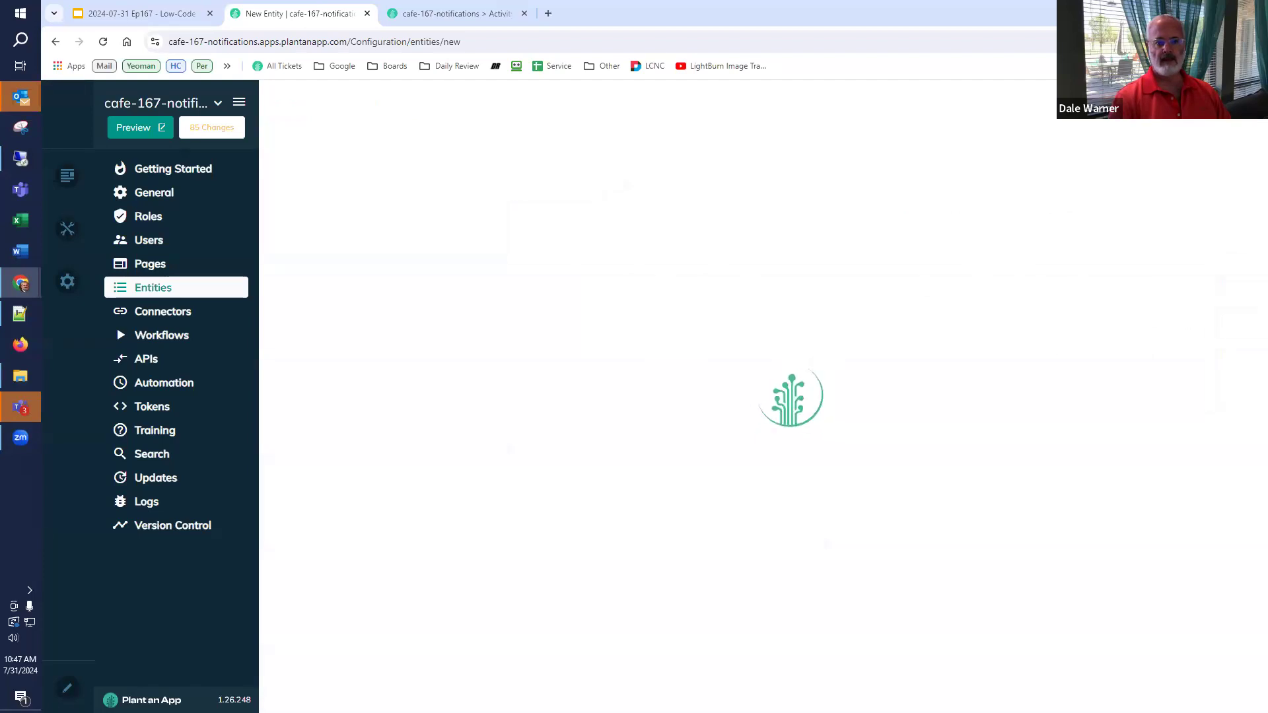
click(426, 15)
- Reload the app and add Instant and Daily under Notification Frequencies
click(103, 42)
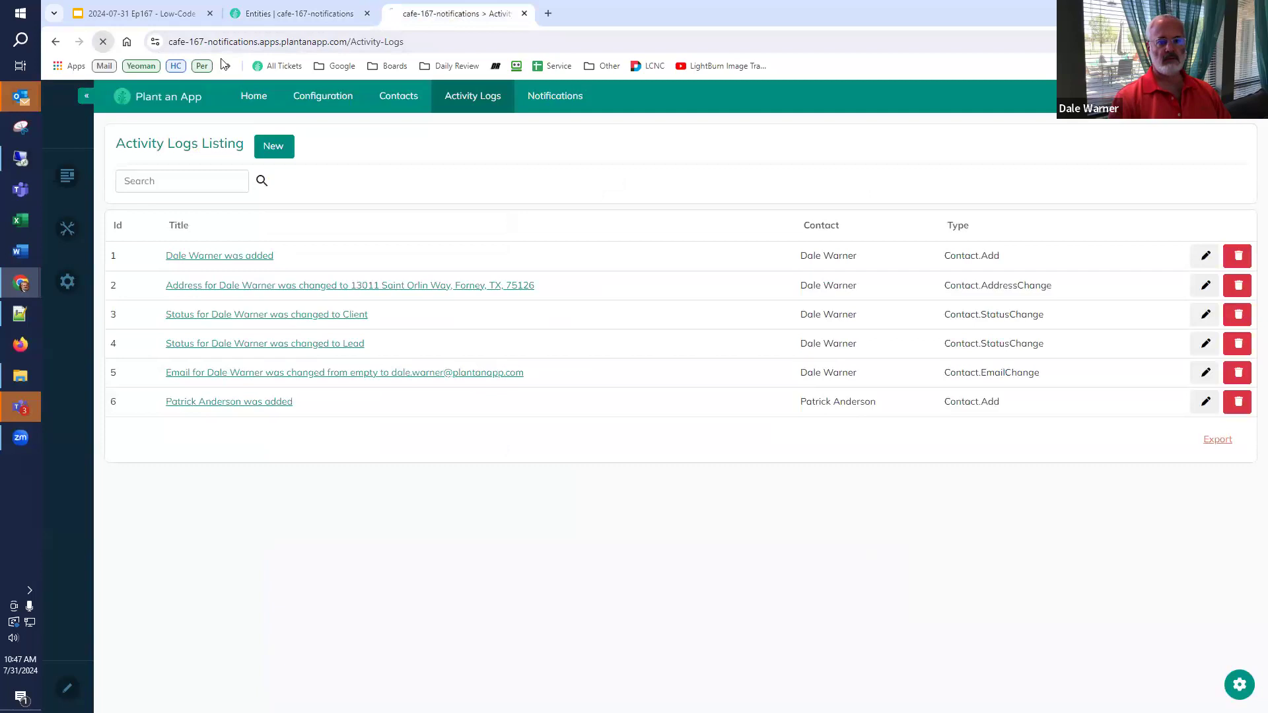
mouse_move(537, 105)
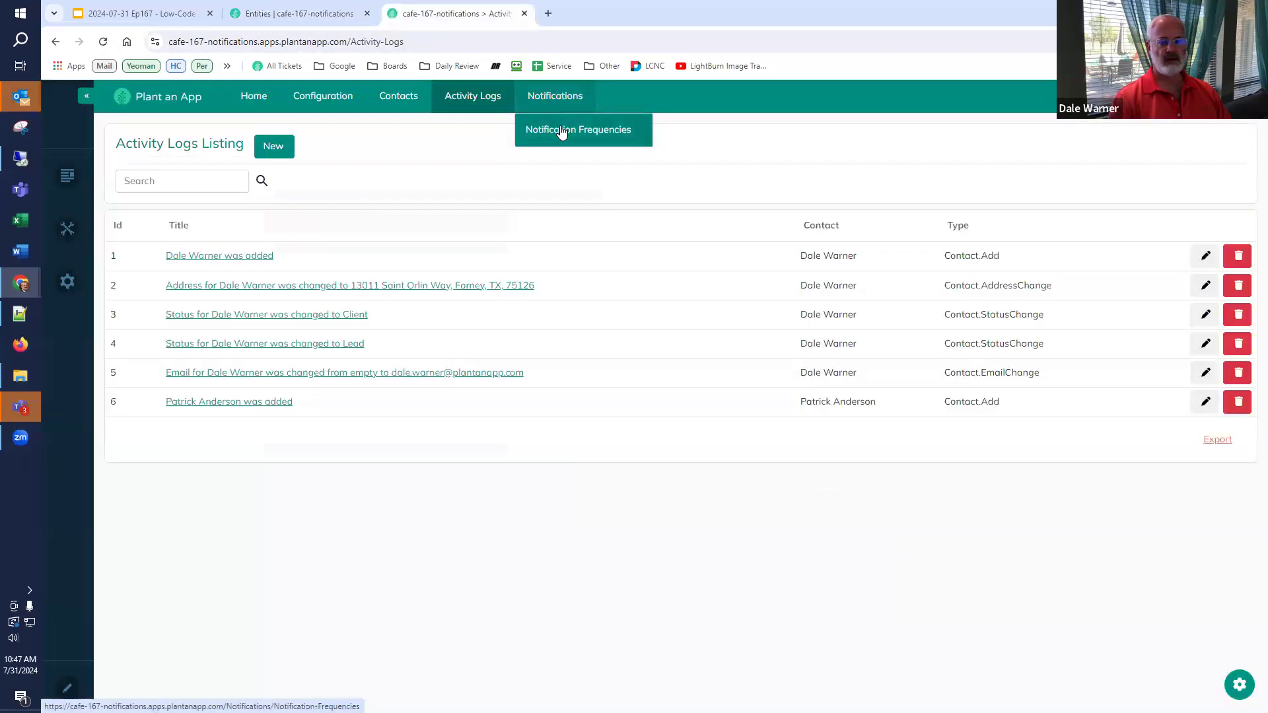
click(561, 131)
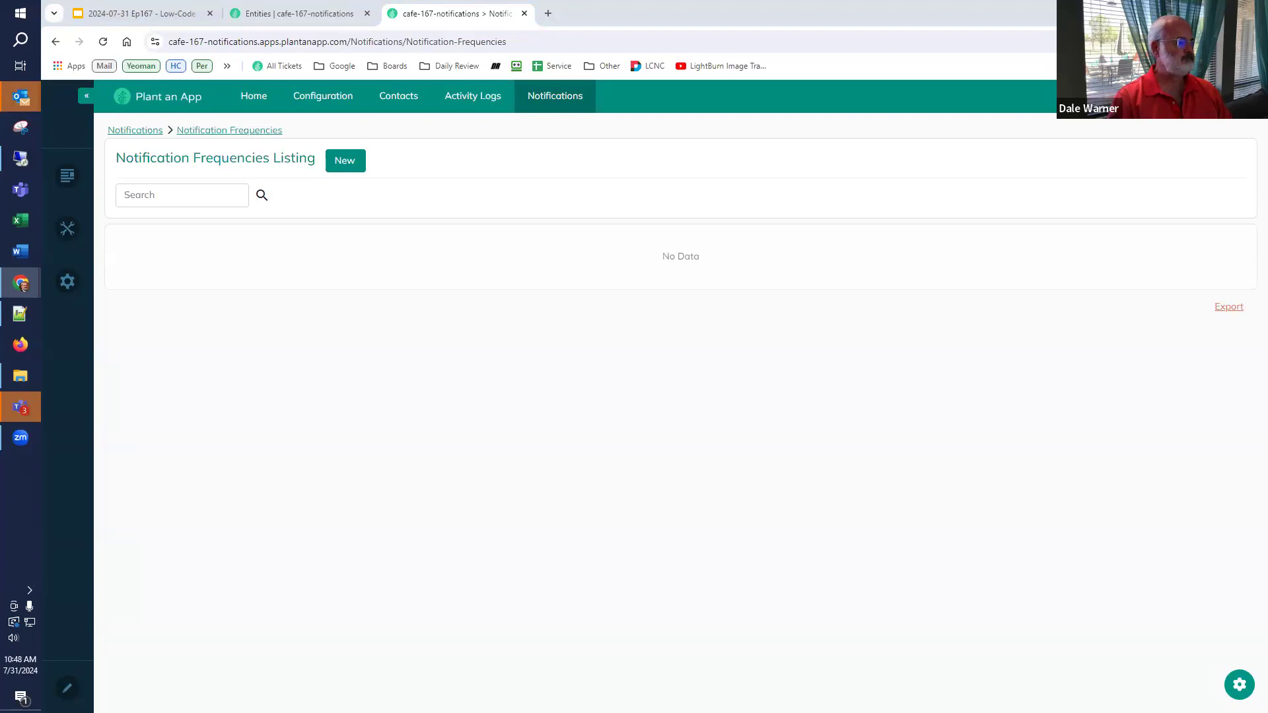
click(345, 160)
click(622, 175)
text(Instant)
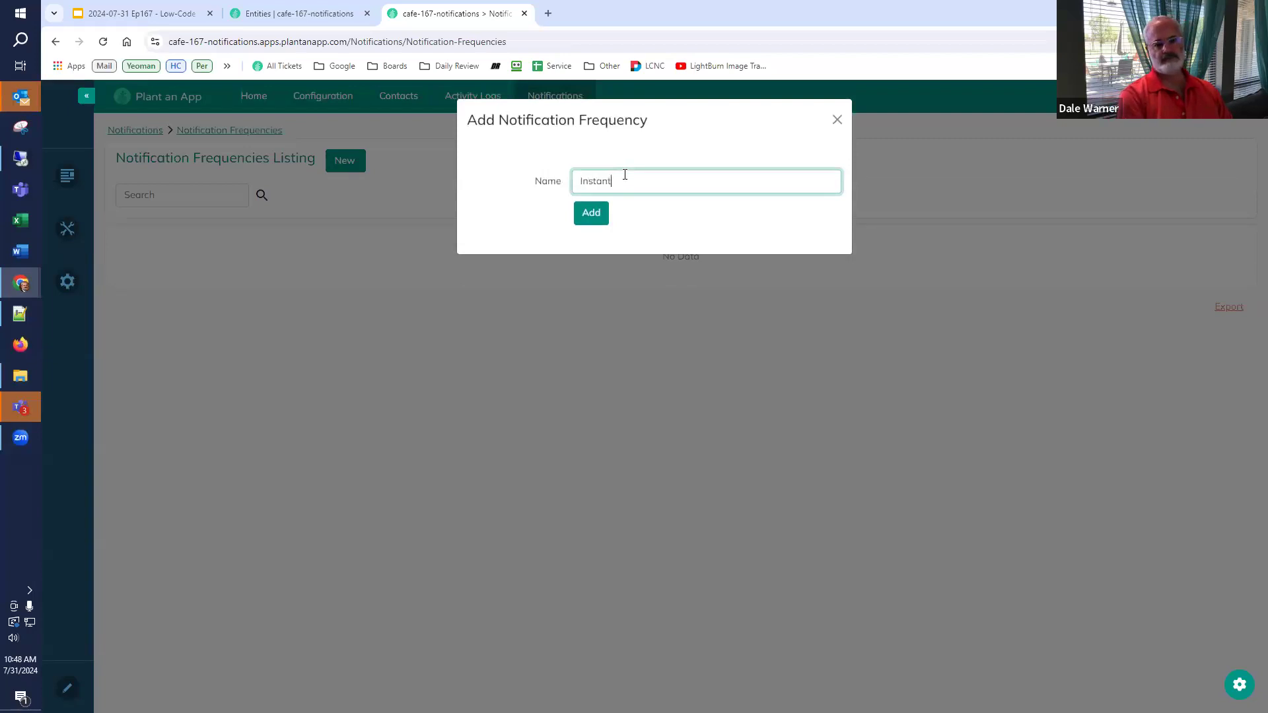
click(588, 210)
click(360, 161)
click(602, 184)
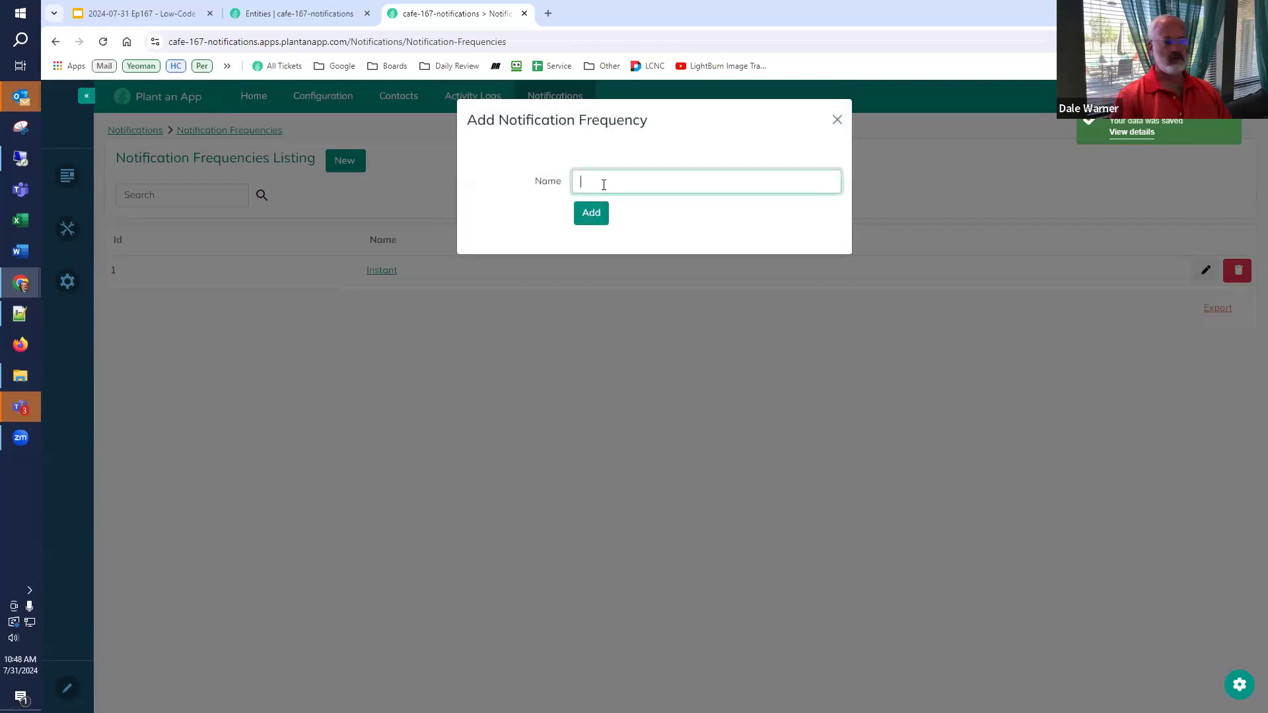
text(Daily)
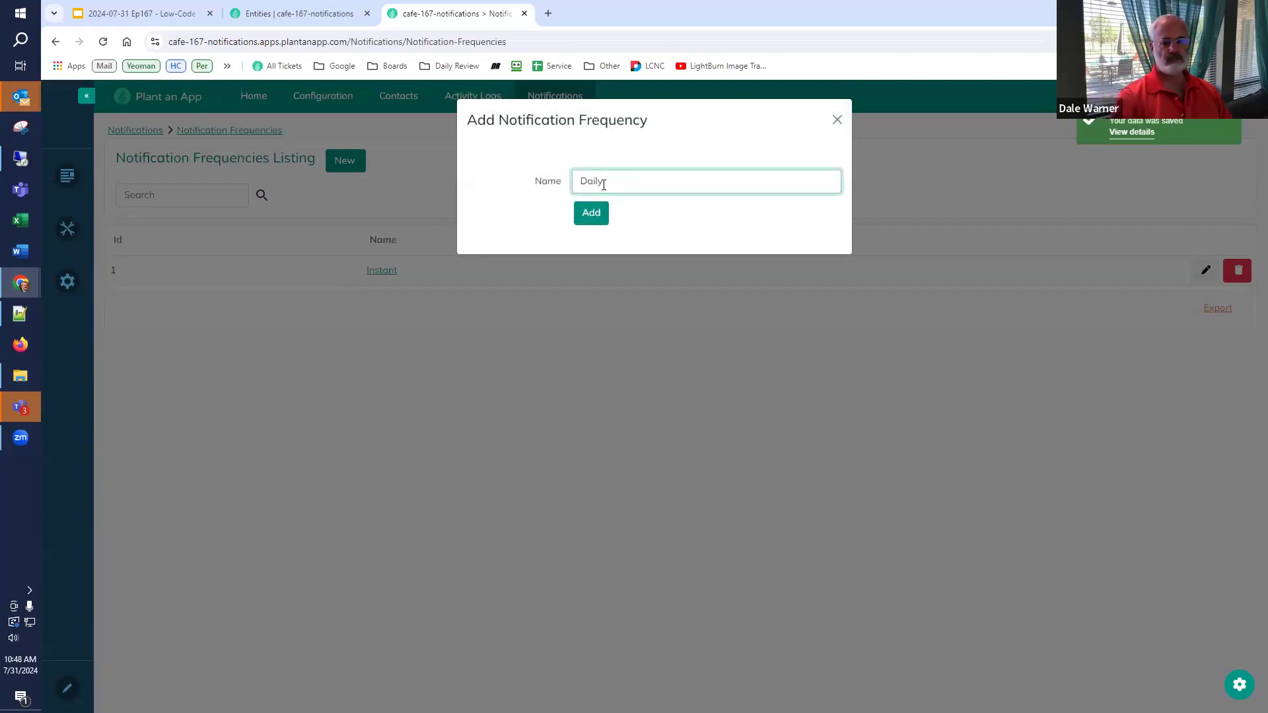
click(601, 215)
- Add Weekly as the third frequency and review the values on slide 44
click(599, 183)
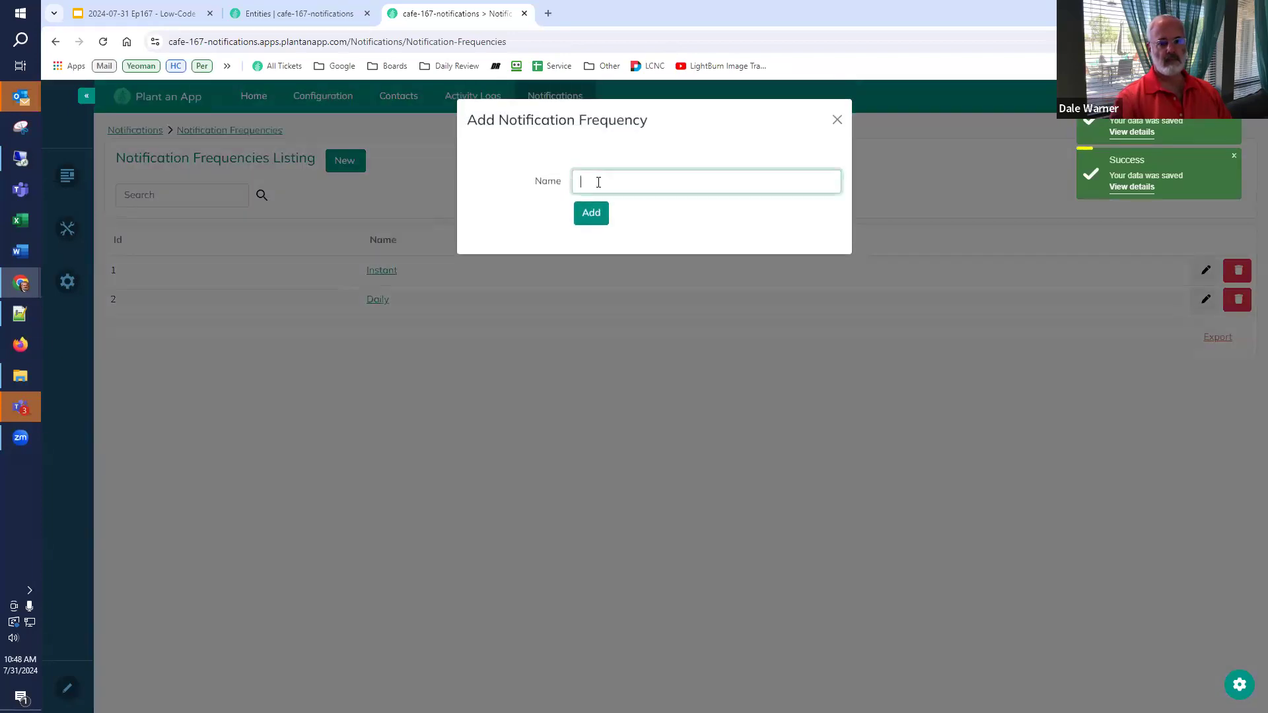
text(Weekly)
click(591, 214)
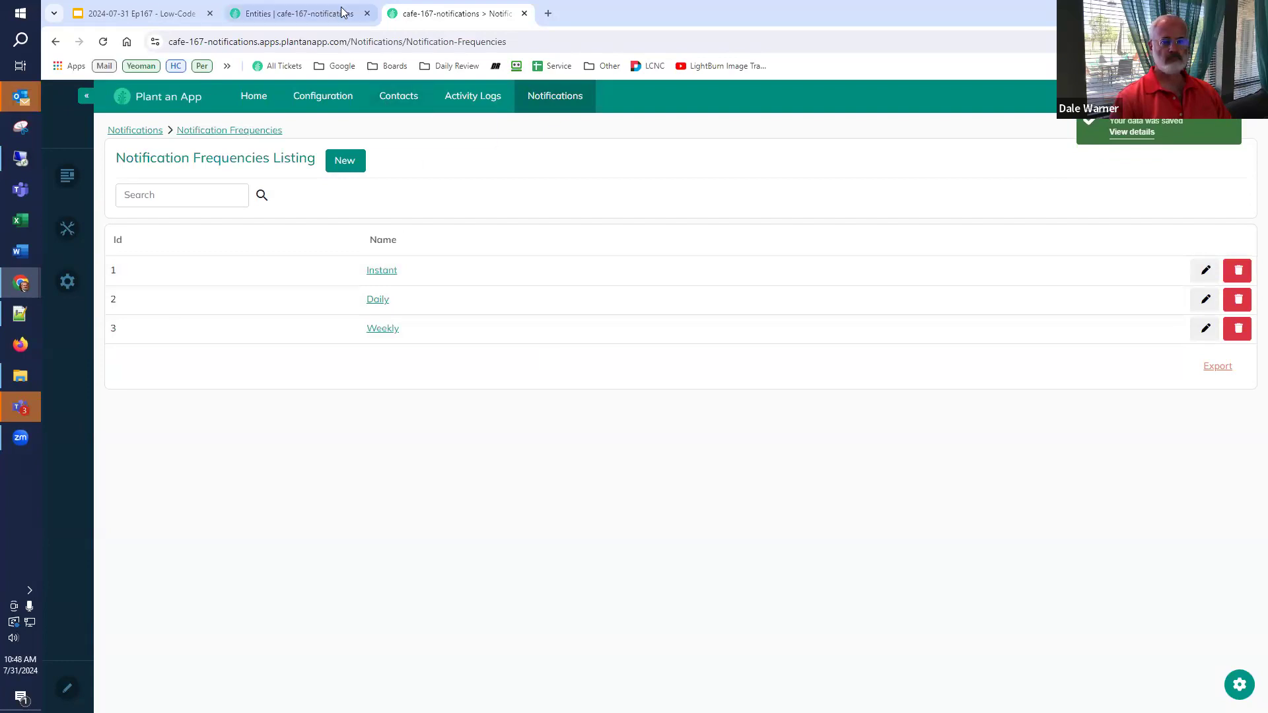
click(122, 9)
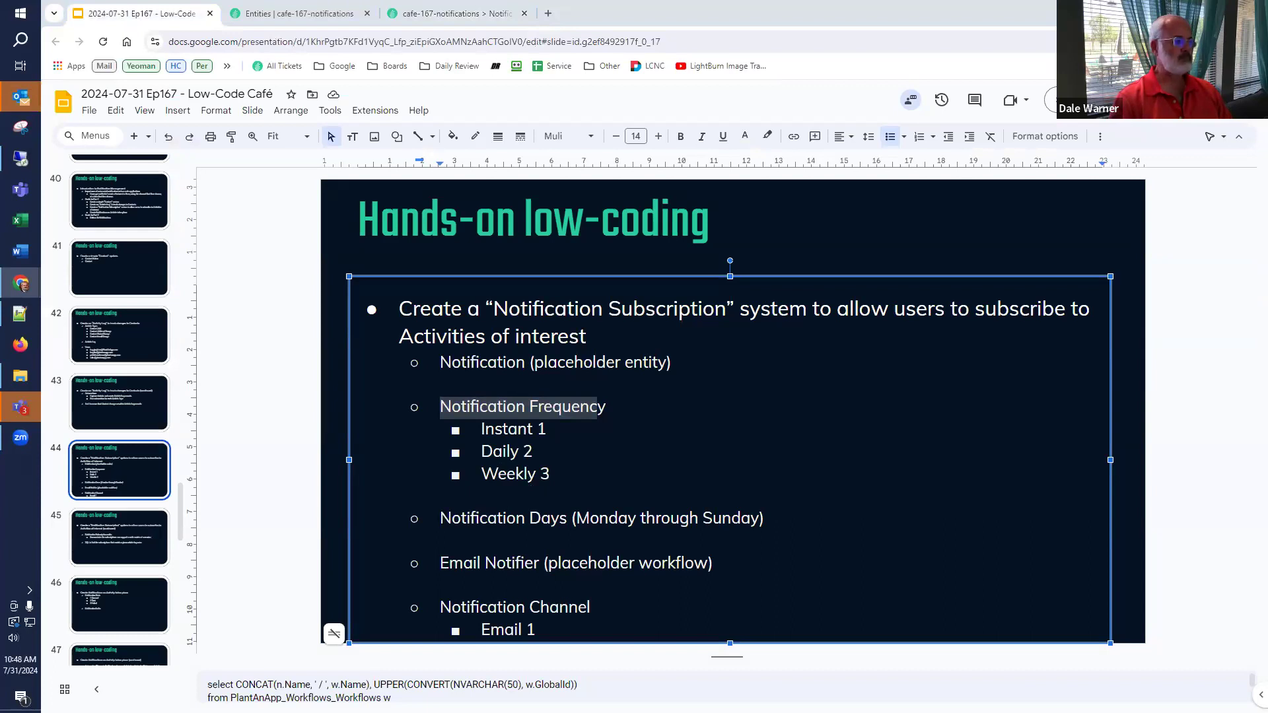
click(327, 18)
- Start a Default-namespace Notification Day / Notification Days entity under the Notifications page
click(463, 109)
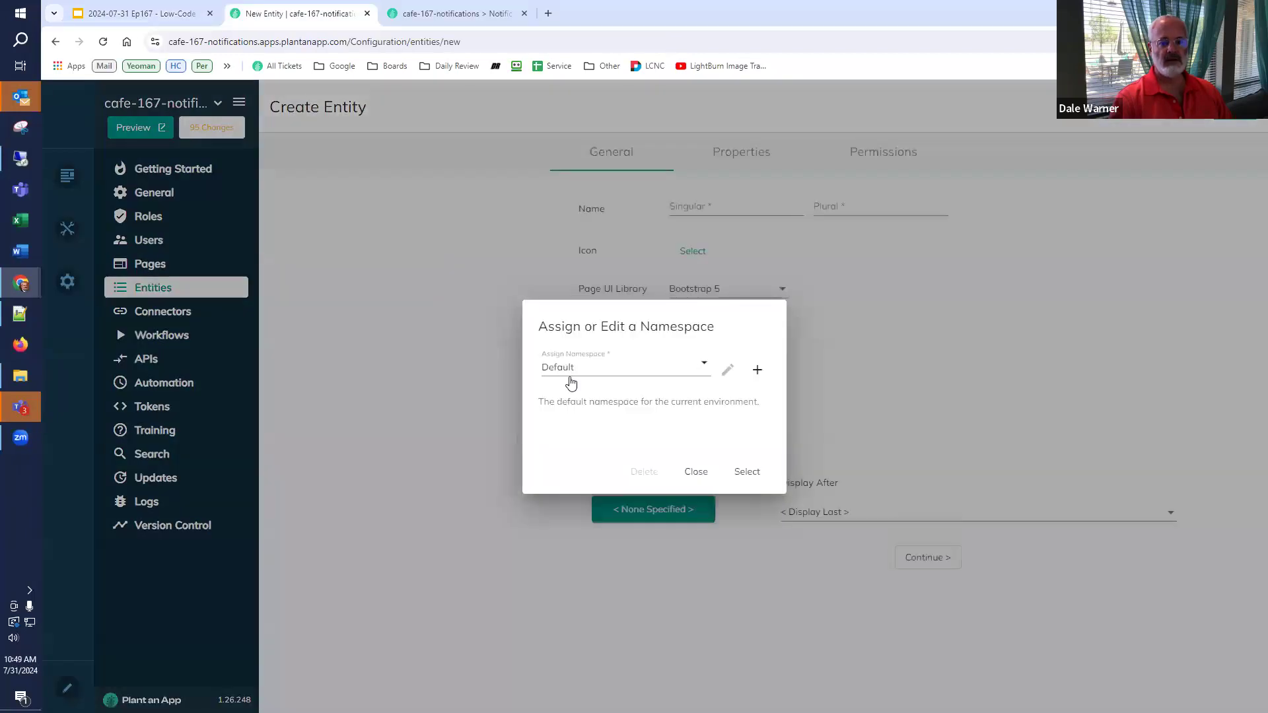
click(756, 473)
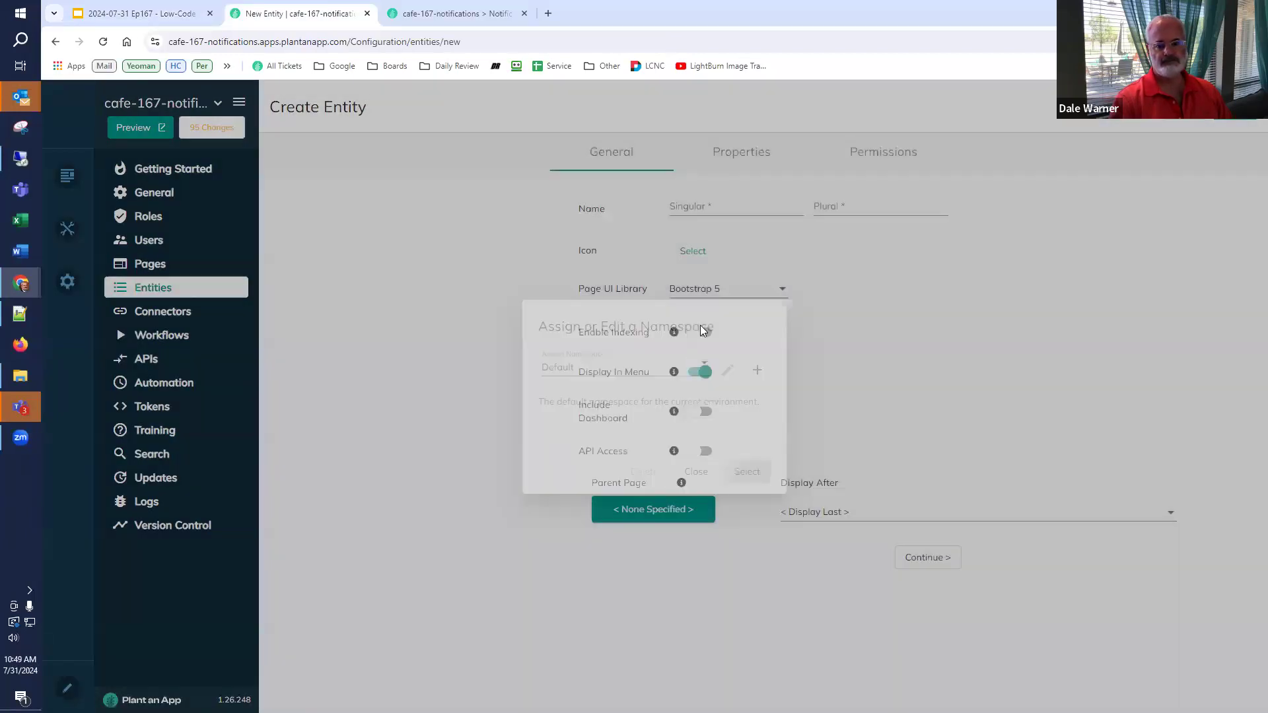
click(758, 205)
text(Notification Day)
click(859, 207)
text(Notification Days)
click(642, 517)
scroll(644, 670, down, 3)
click(647, 669)
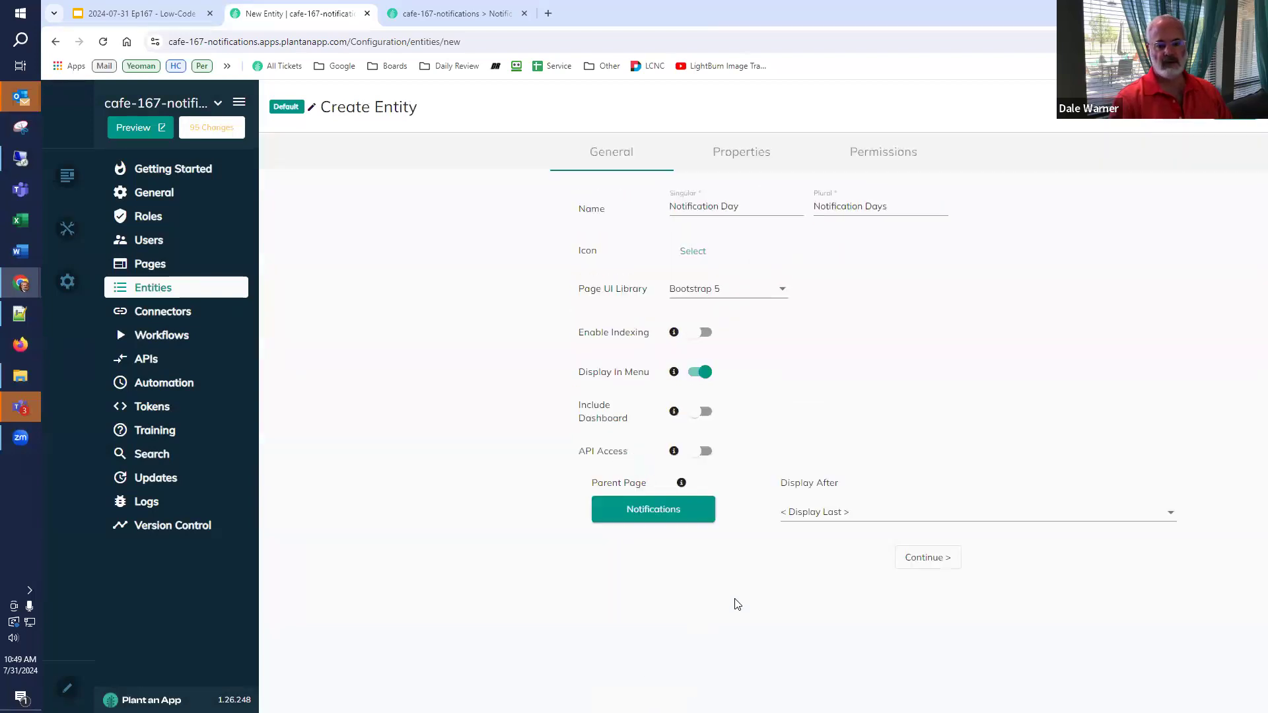
- Give Notification Day a Name text property as display name and save it
click(738, 154)
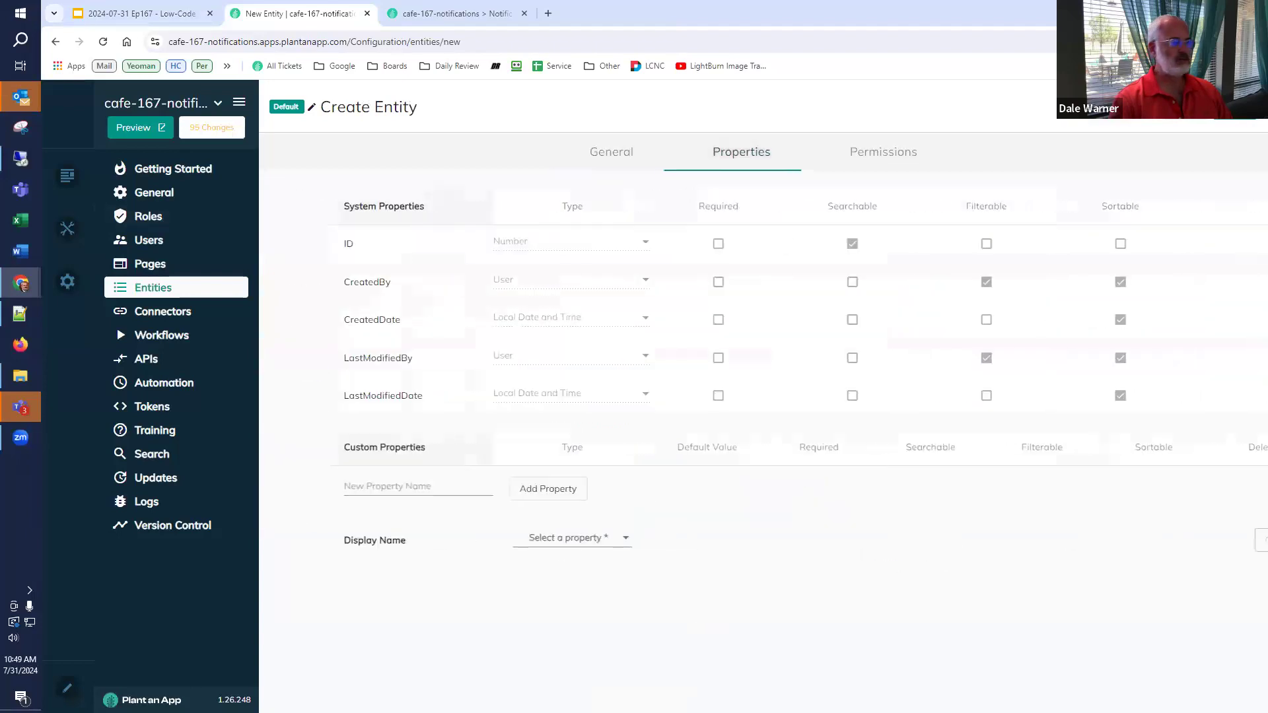
click(370, 489)
text(Name)
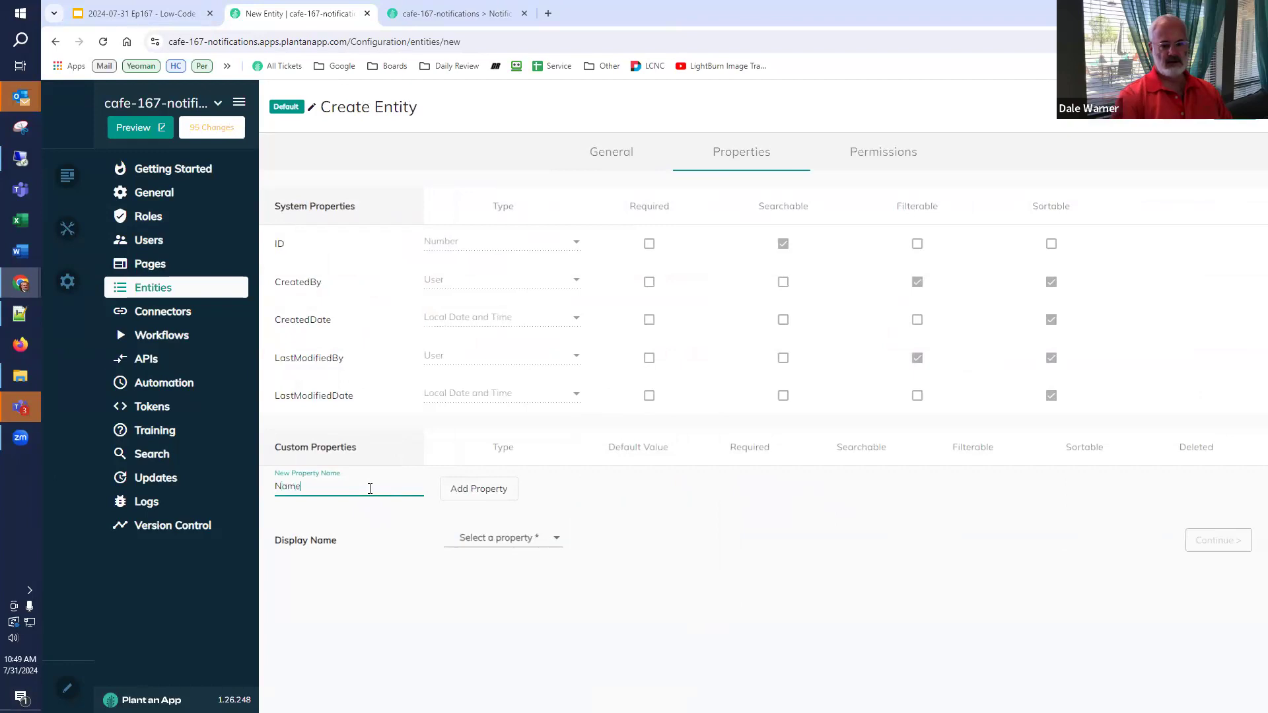
click(464, 494)
click(477, 575)
click(486, 605)
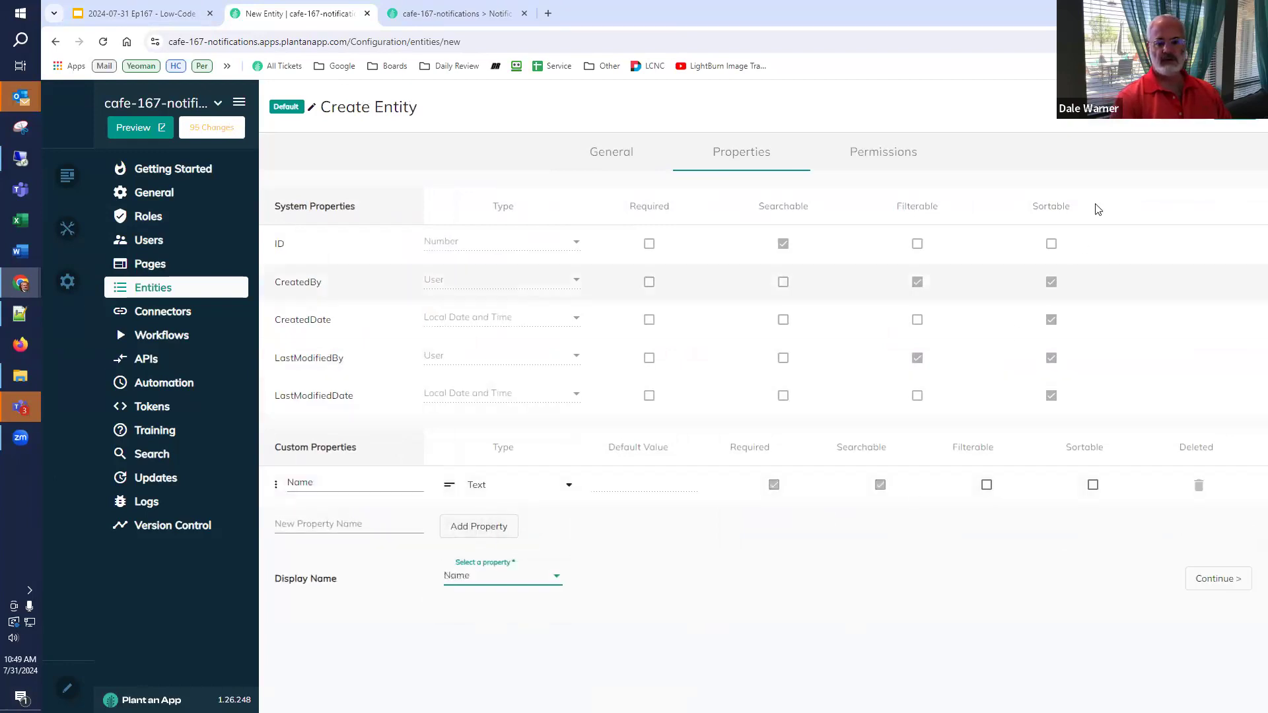
click(1233, 108)
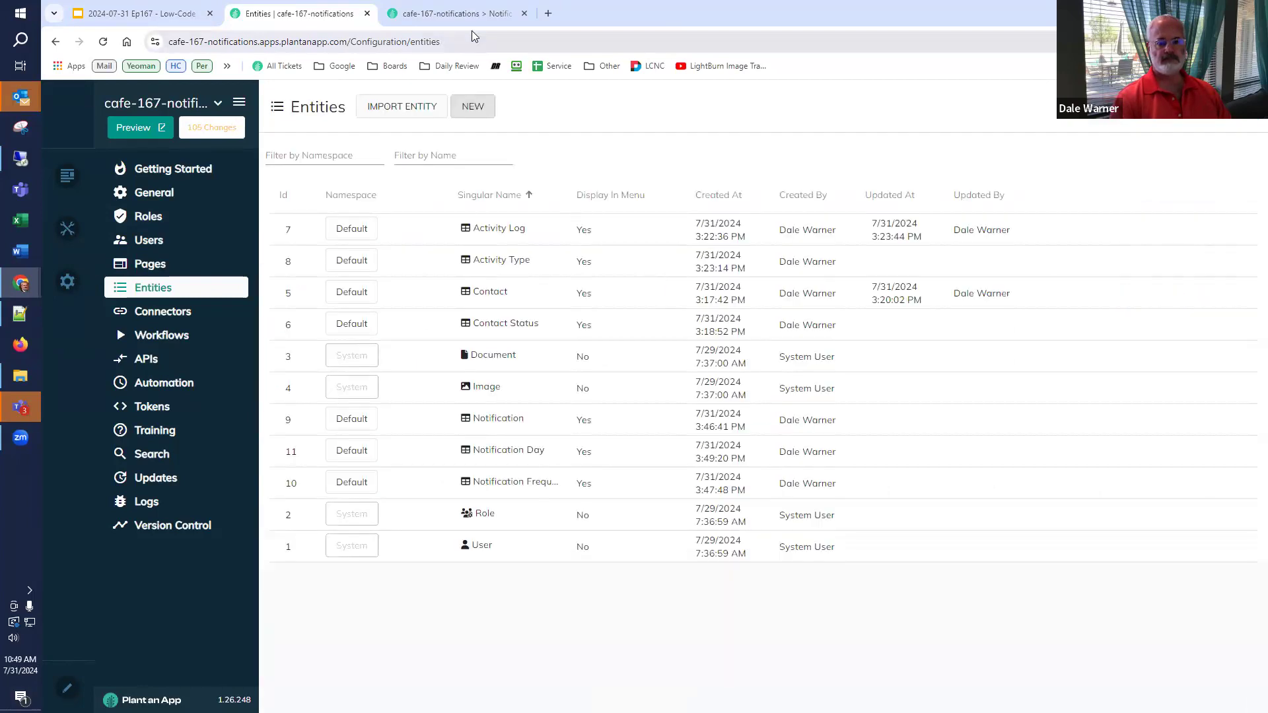
click(467, 13)
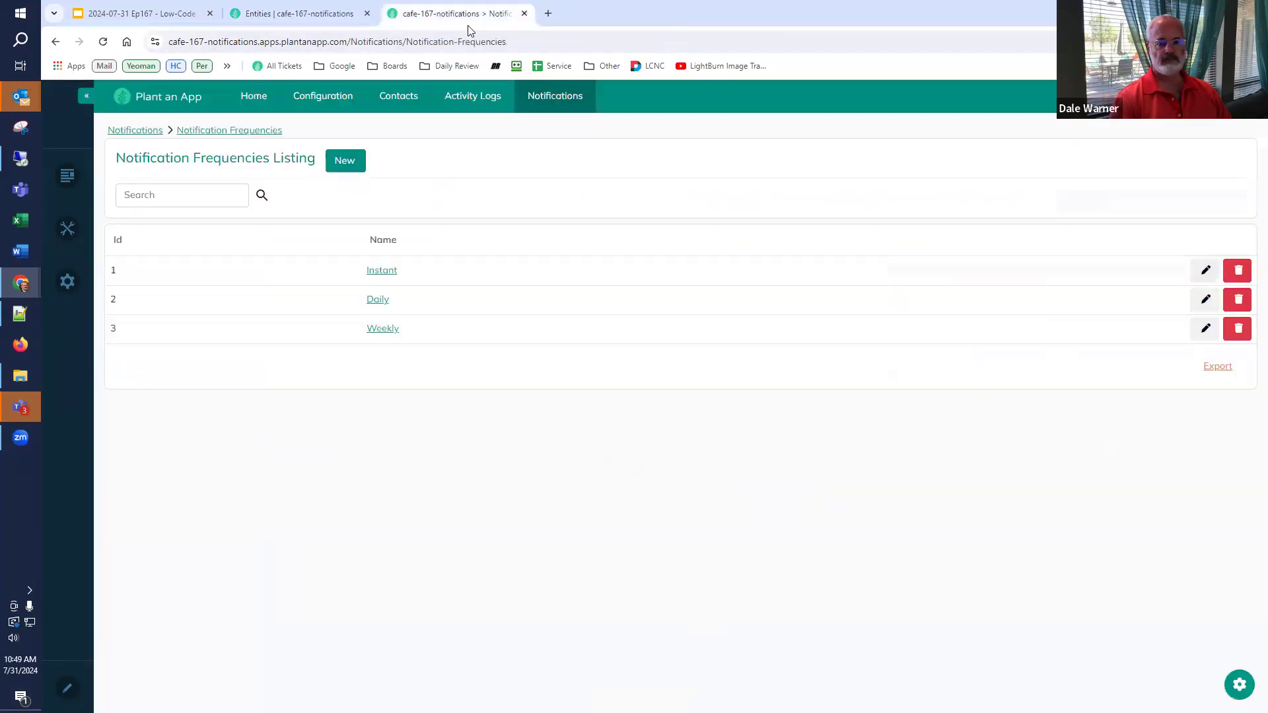
- Reload the app, open Notifications > Notification Days and add Monday
click(105, 44)
mouse_move(555, 116)
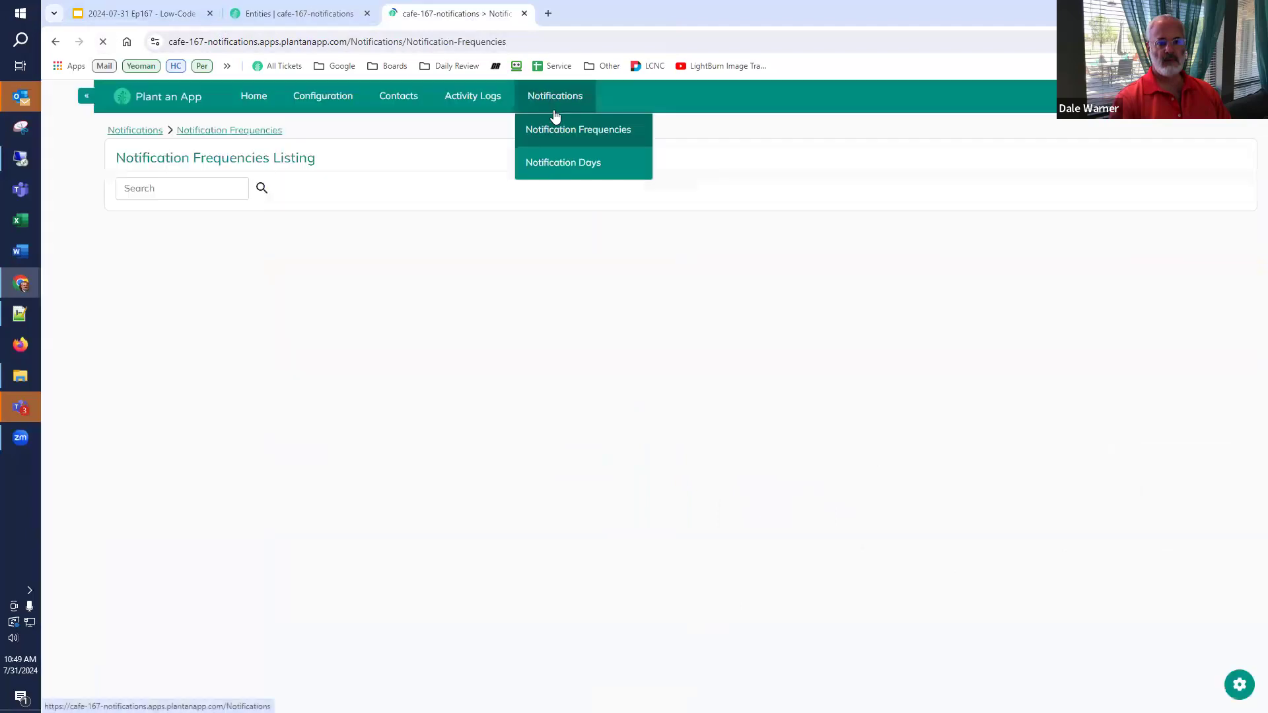
click(552, 164)
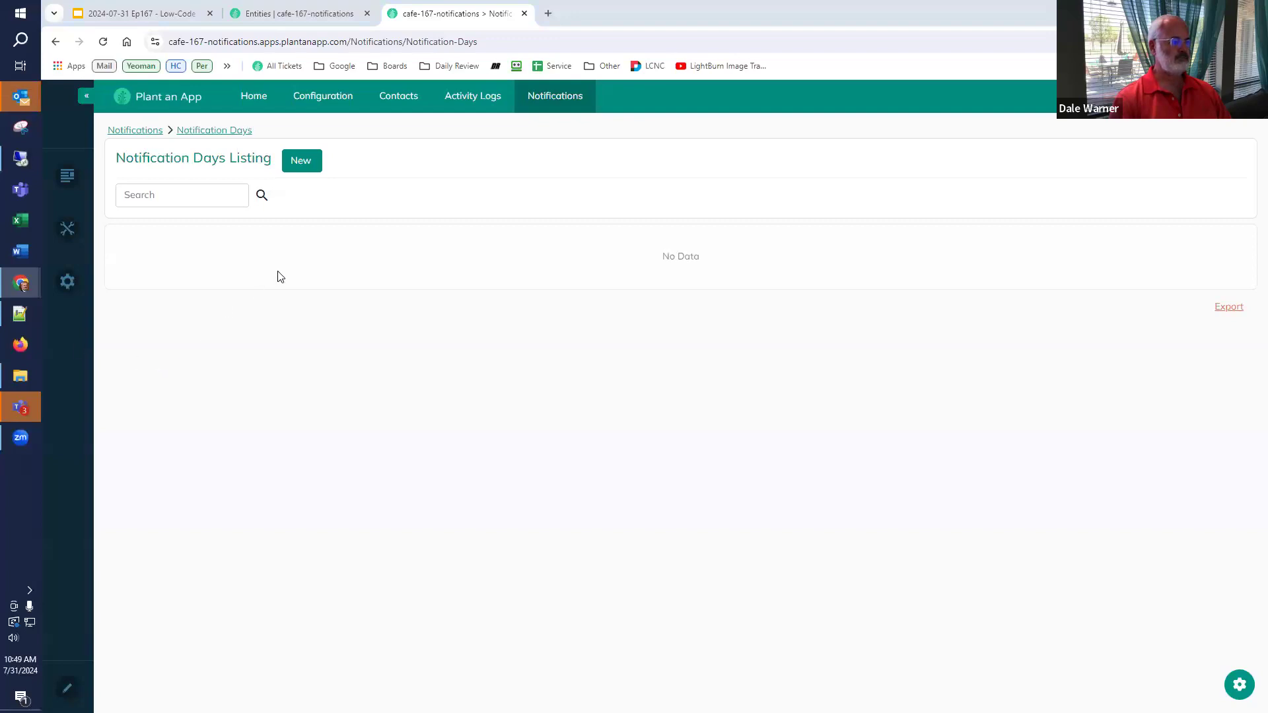
click(302, 161)
click(600, 183)
text(Monday)
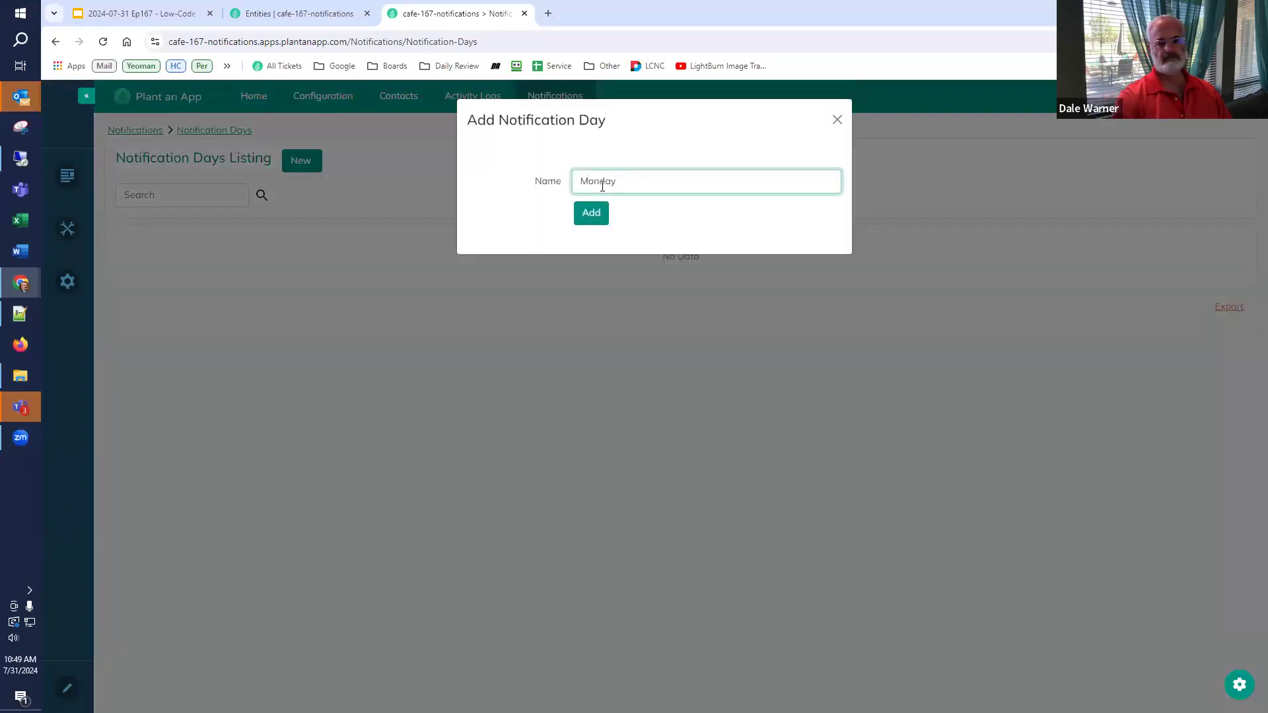
click(587, 215)
- Add Tuesday, Wednesday and Thursday as notification days
click(314, 165)
click(586, 182)
text(Tuesday)
click(596, 224)
click(301, 162)
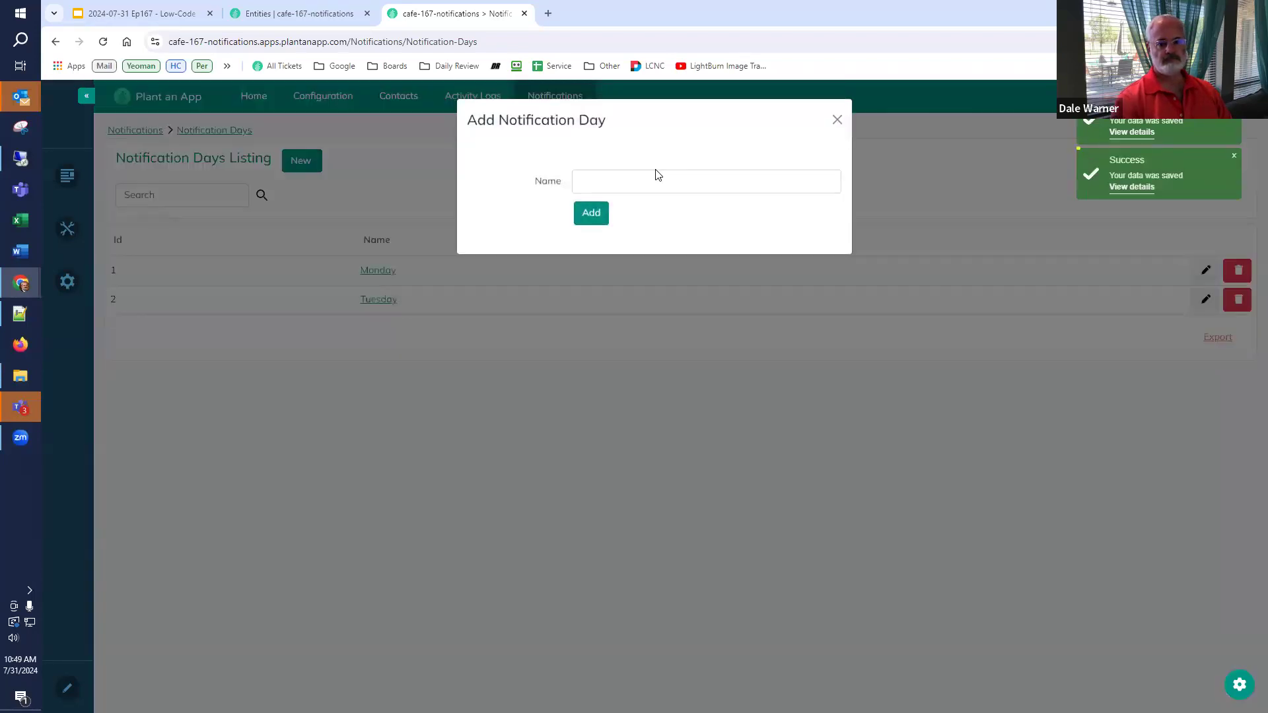
click(656, 176)
text(Wednesday)
key(Return)
click(311, 164)
click(589, 180)
text(Thurs)
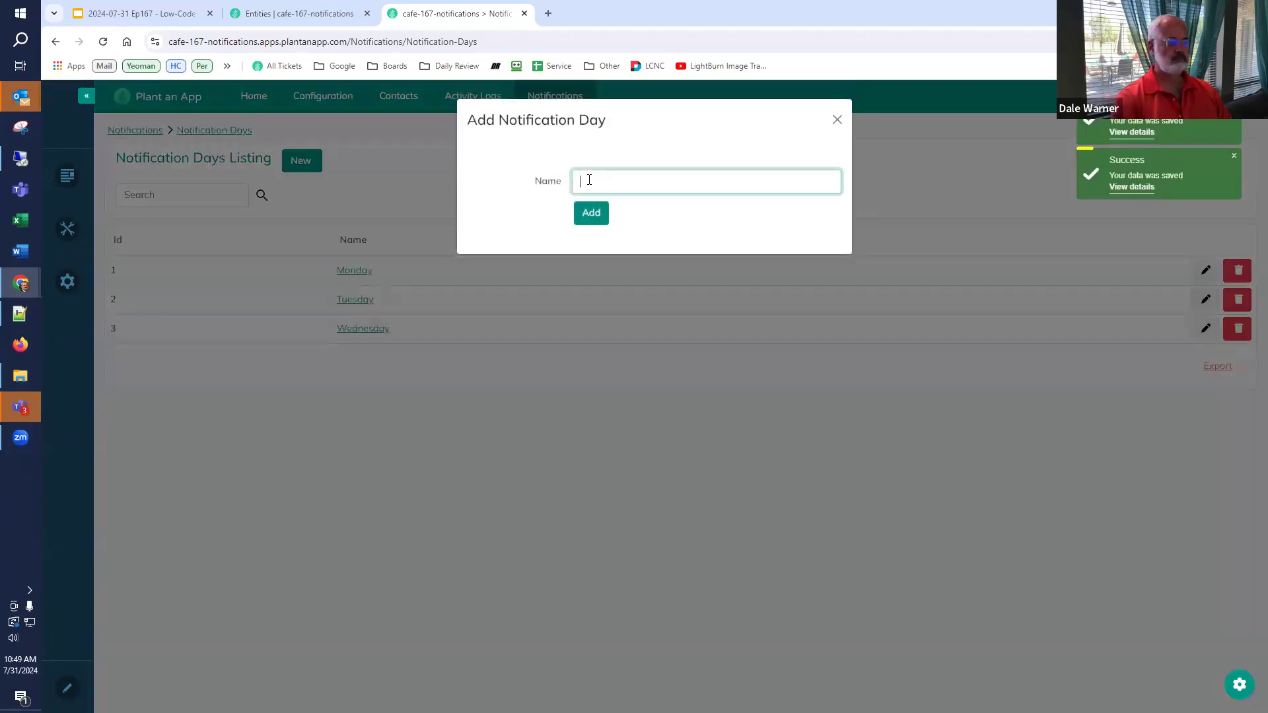
text(day)
key(Return)
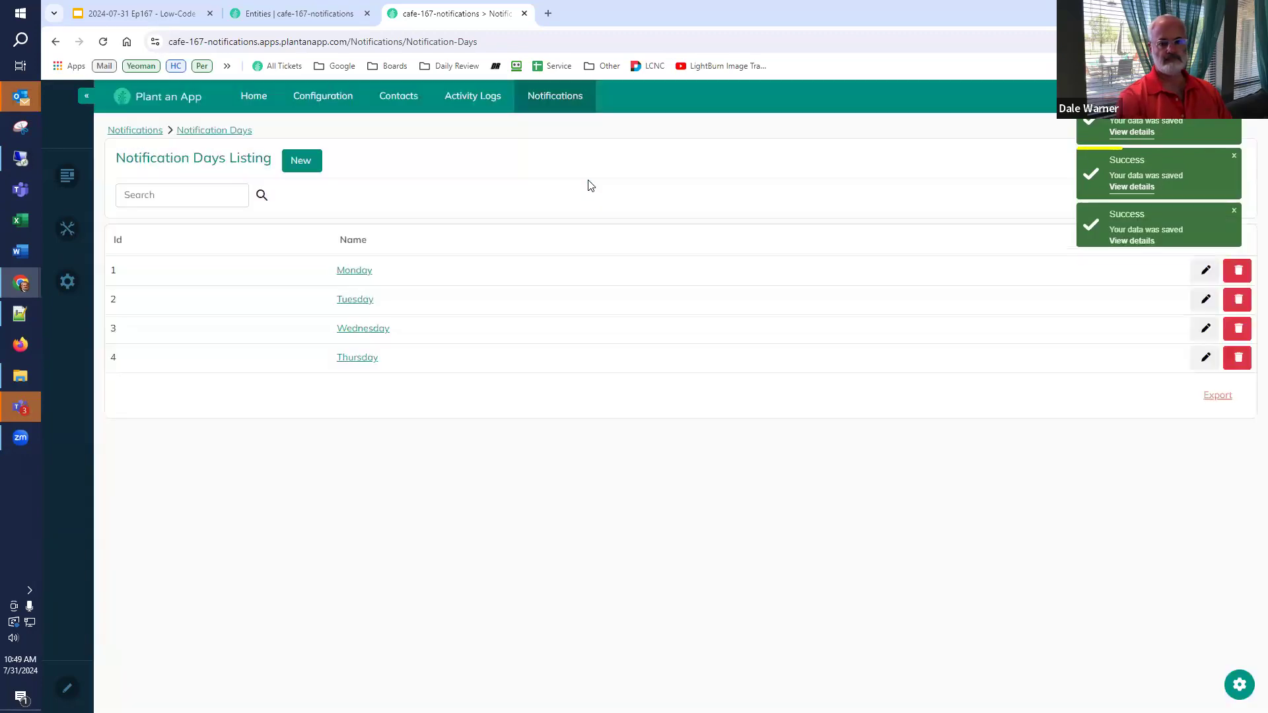
- Add Friday, Saturday and Sunday to complete the Notification Days list
click(313, 169)
click(600, 181)
text(Friday)
key(Return)
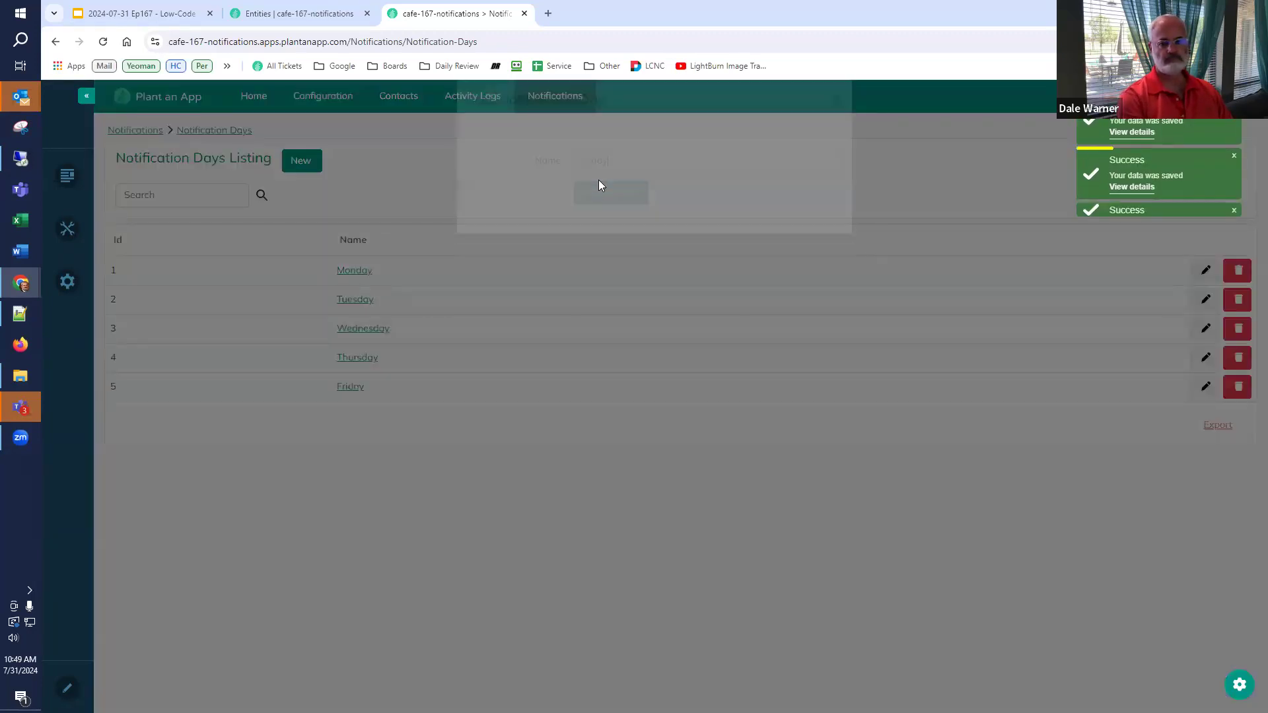
click(305, 159)
click(593, 182)
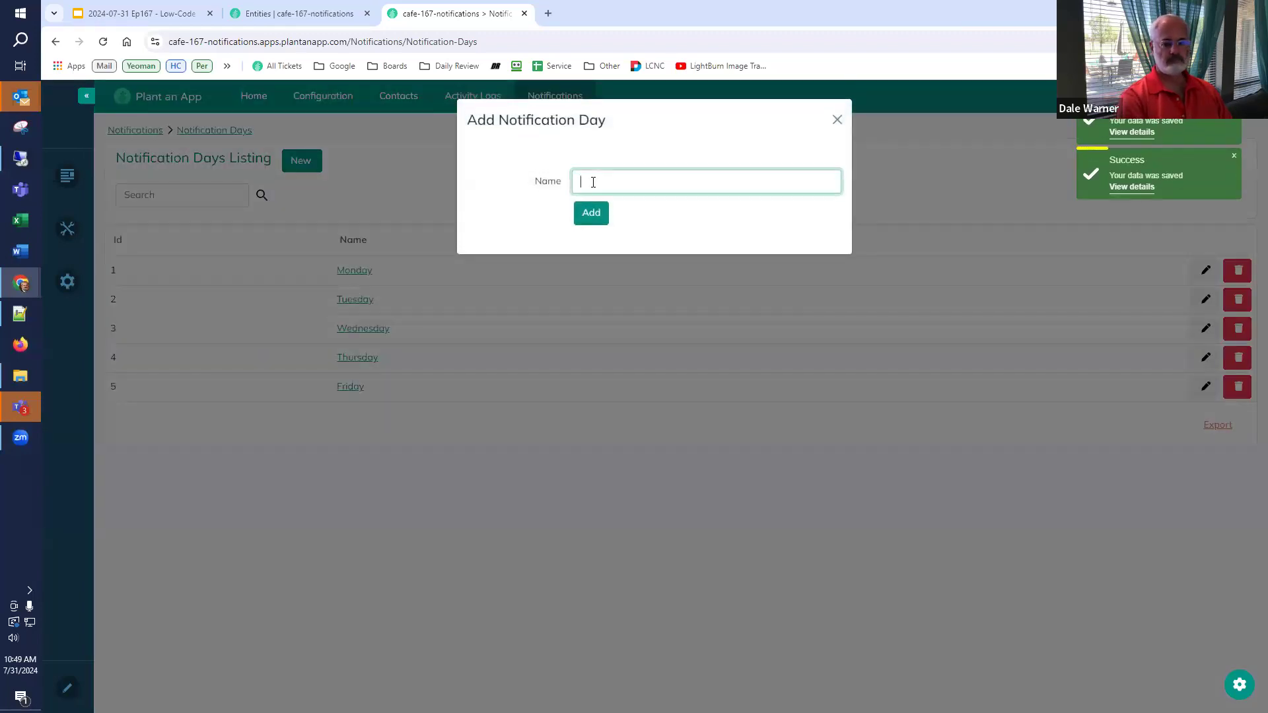
text(Saturday)
key(Return)
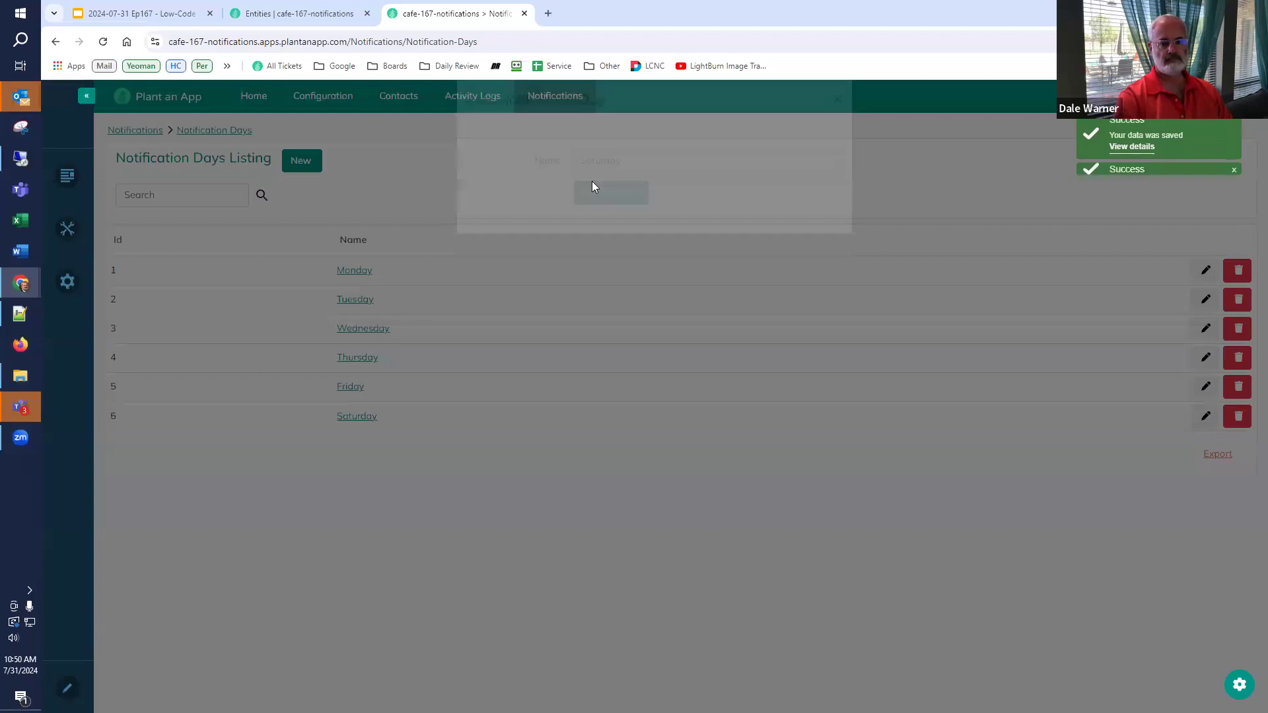
click(299, 162)
click(598, 185)
text(Sunday)
key(Return)
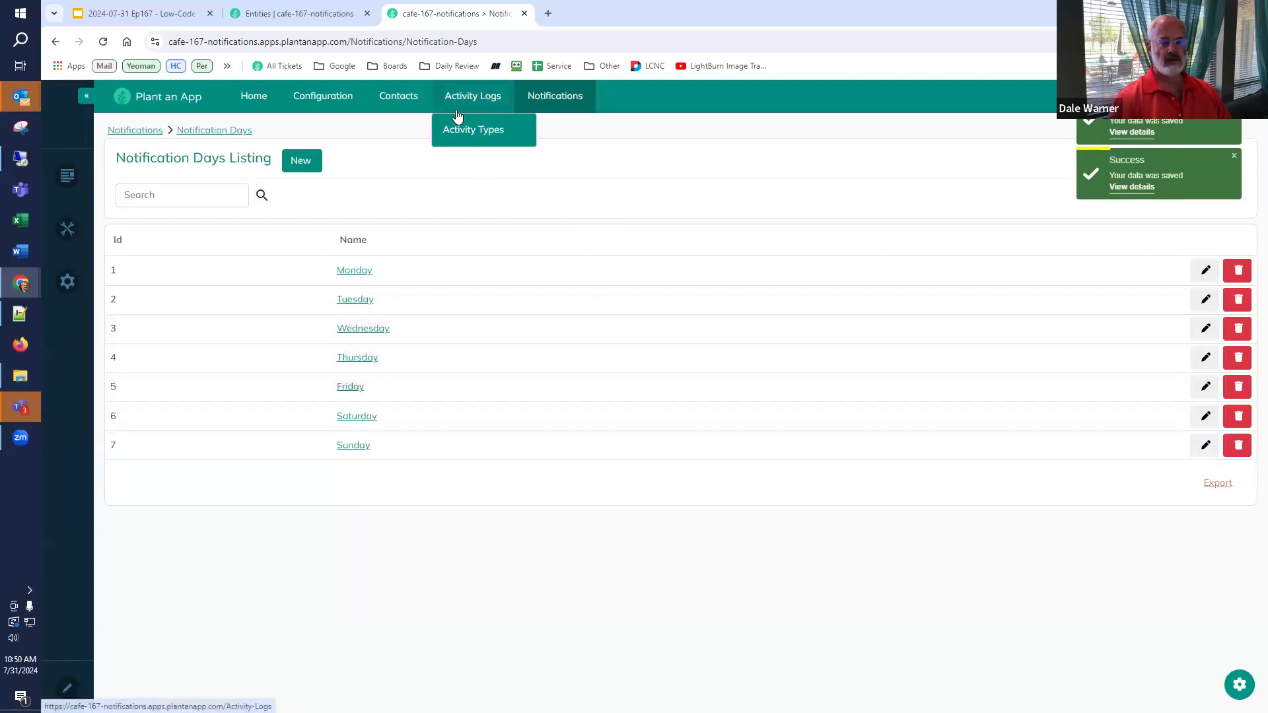
click(294, 11)
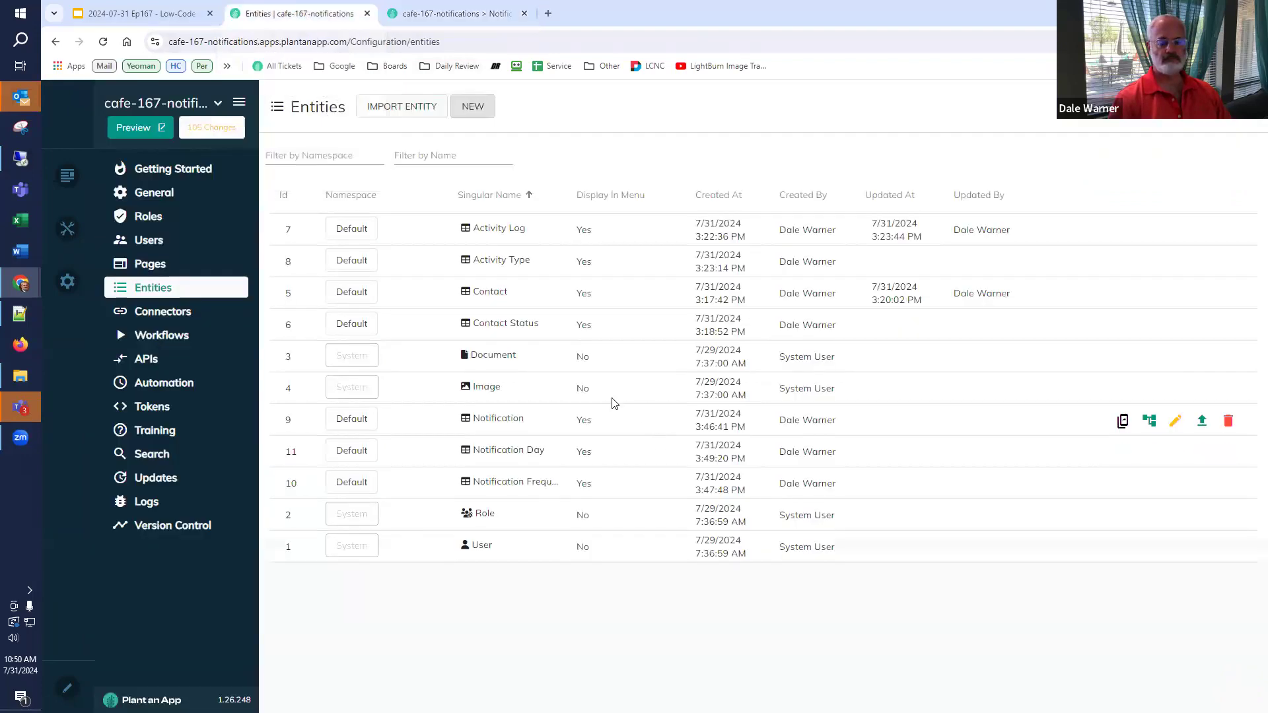
- Mark the Email Notifier item on slide 44 of the Low-Code Café deck
click(139, 13)
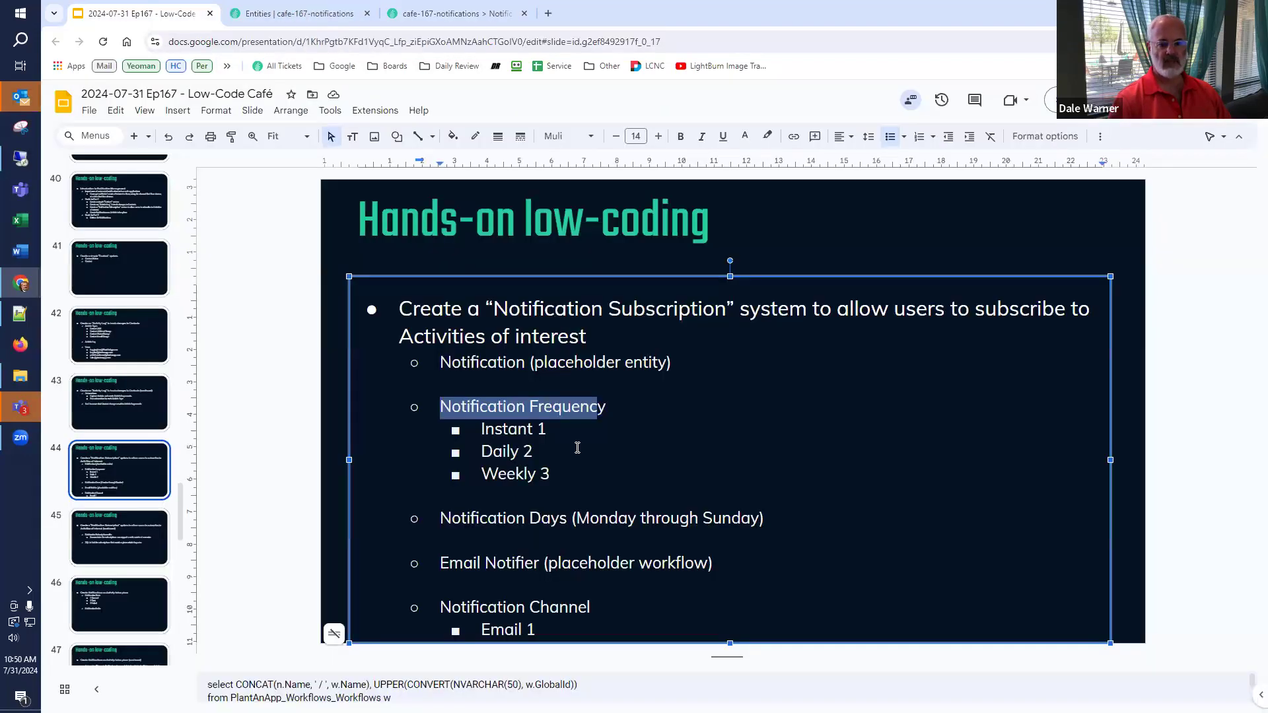
scroll(562, 486, down, 1)
scroll(528, 444, up, 1)
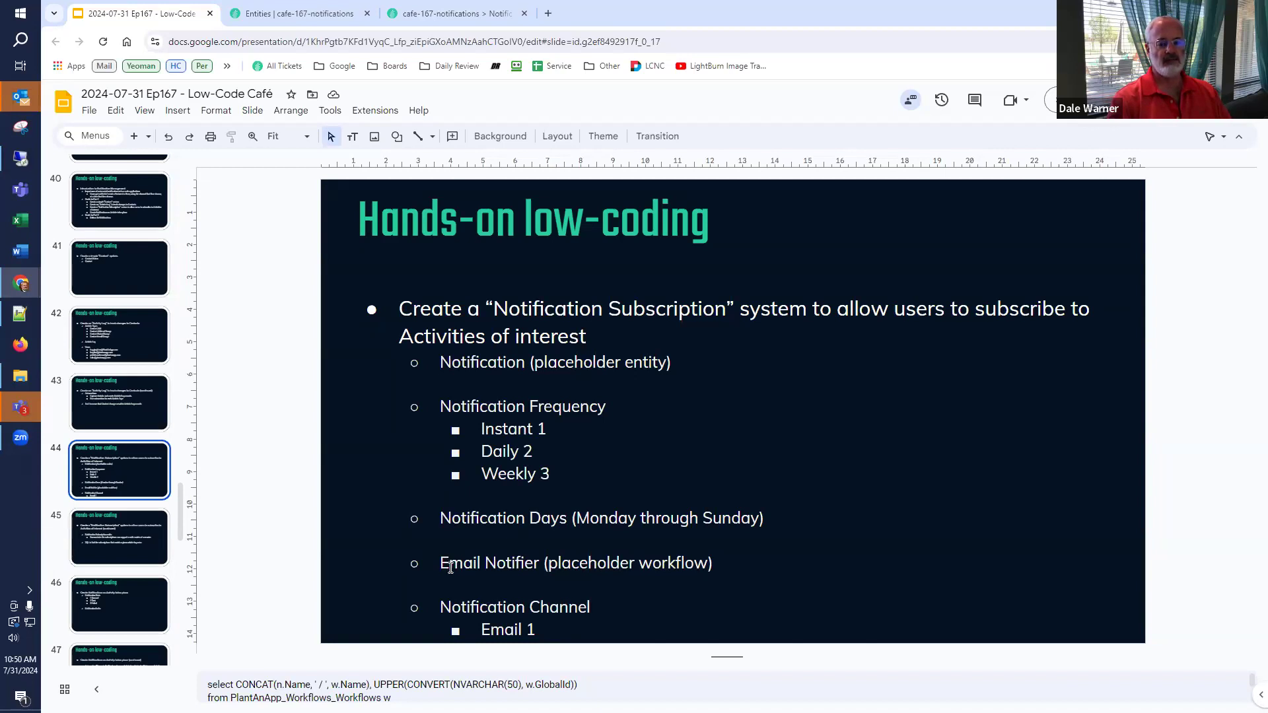
drag(441, 563, 540, 564)
key(ctrl+c)
click(313, 16)
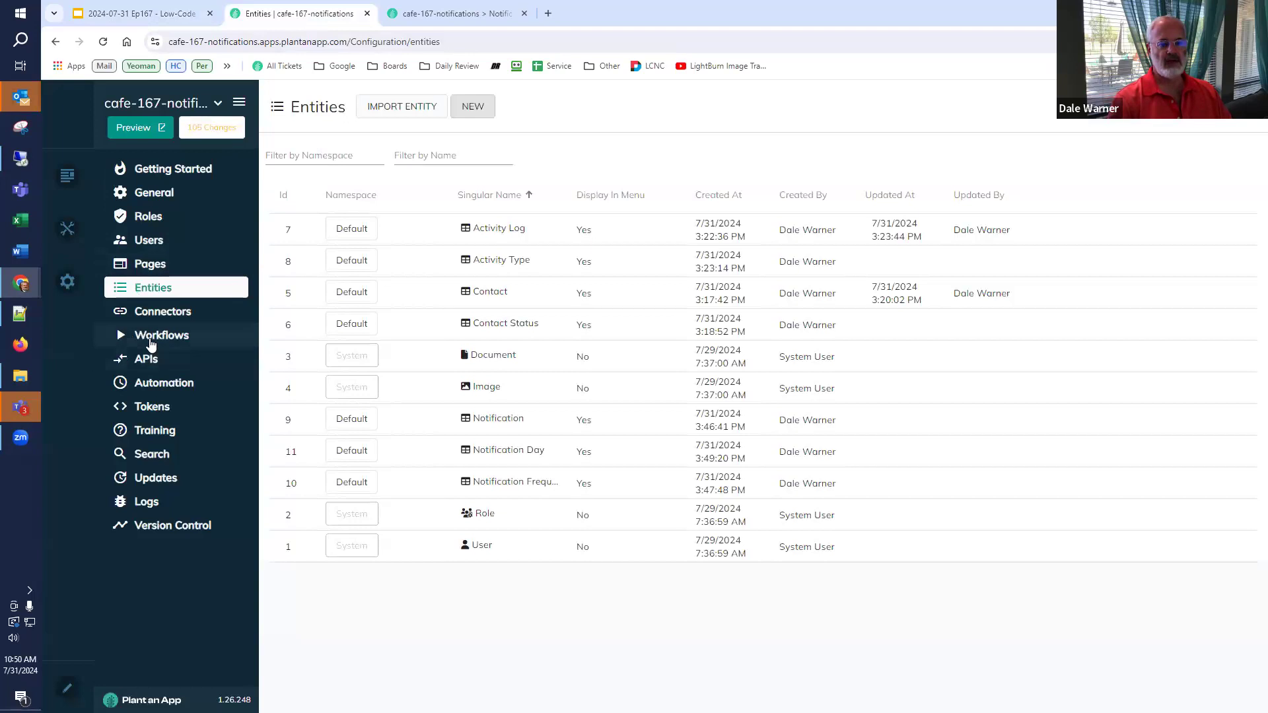
- Create a new workflow in the Default namespace named Email Notifier
click(152, 340)
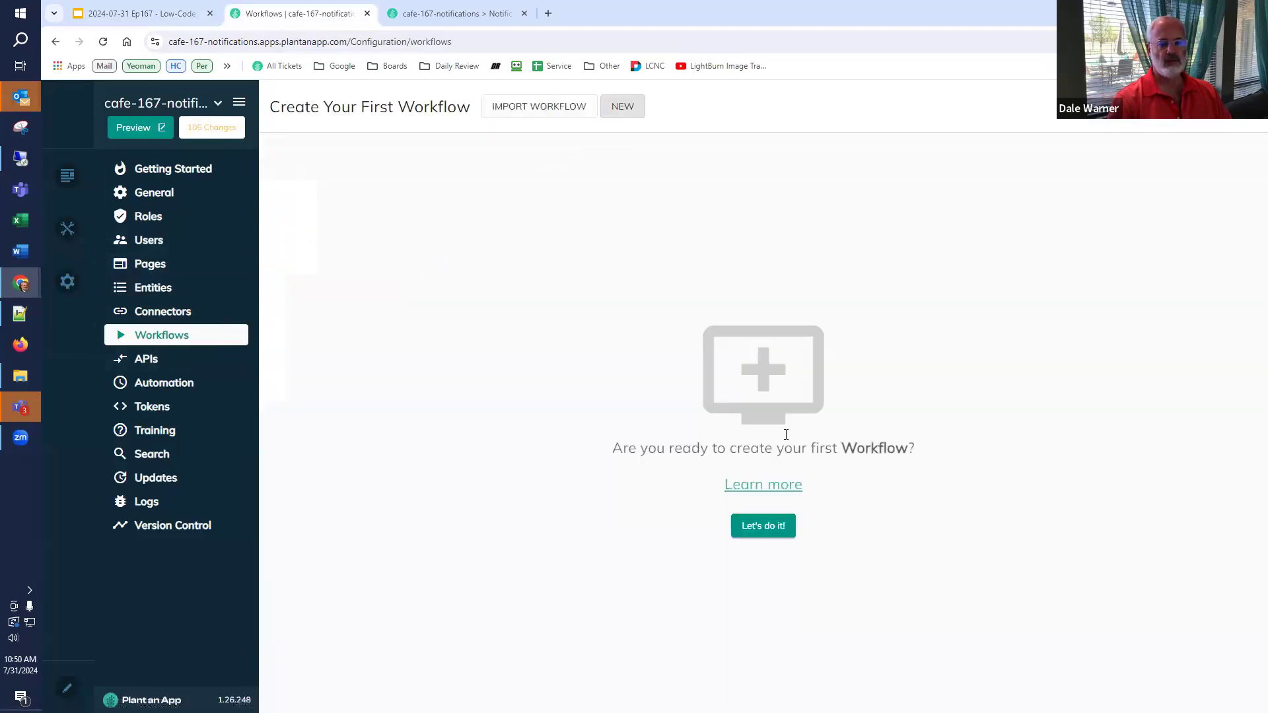
click(781, 529)
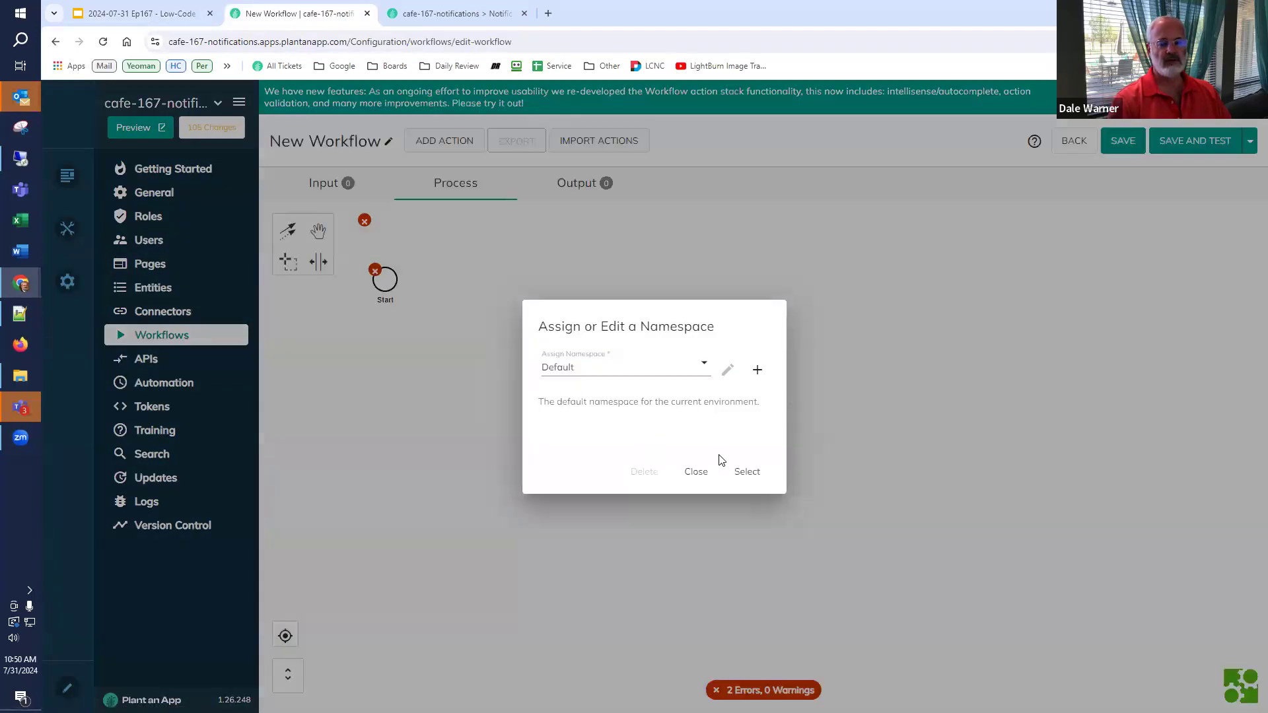
click(748, 474)
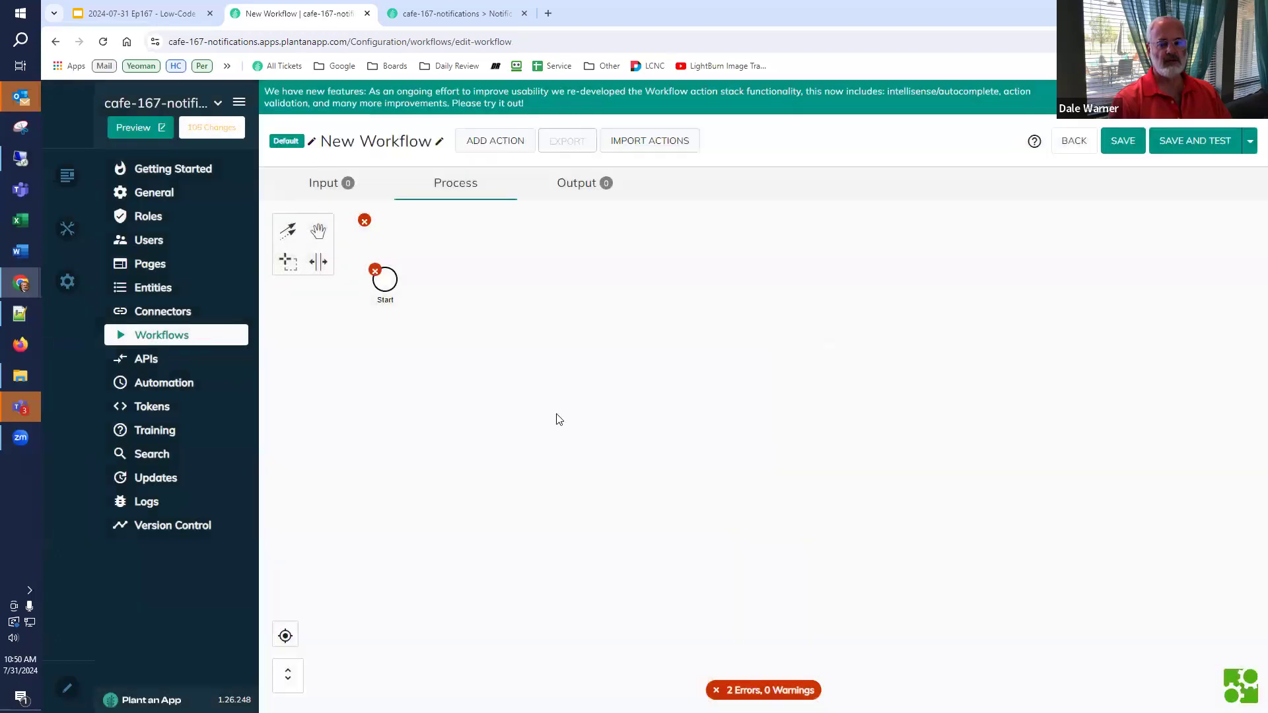
click(438, 141)
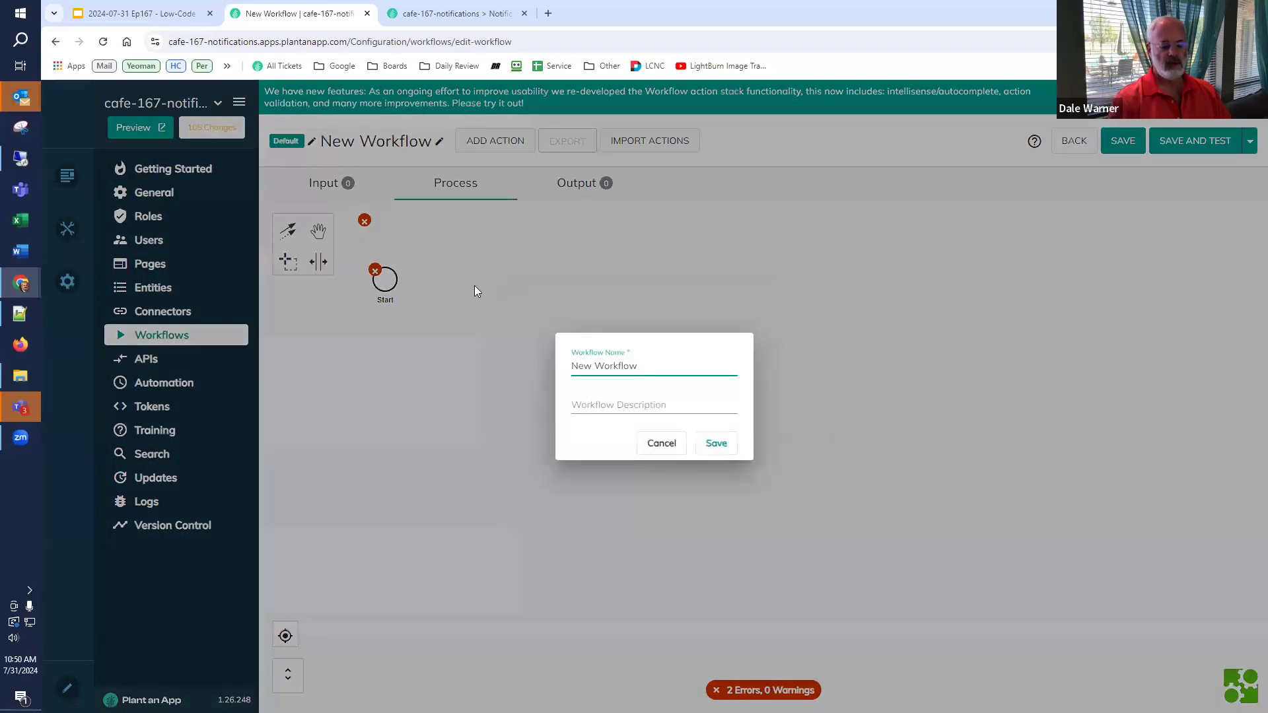
key(ctrl+v)
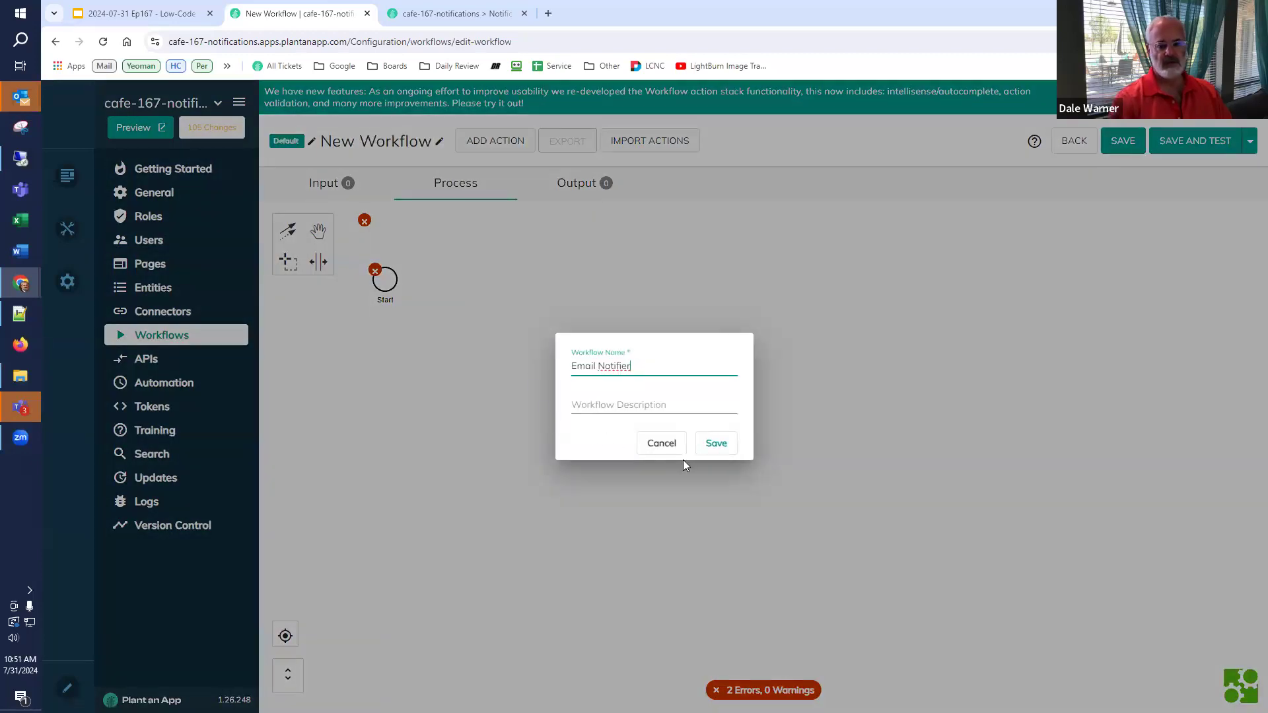
click(720, 446)
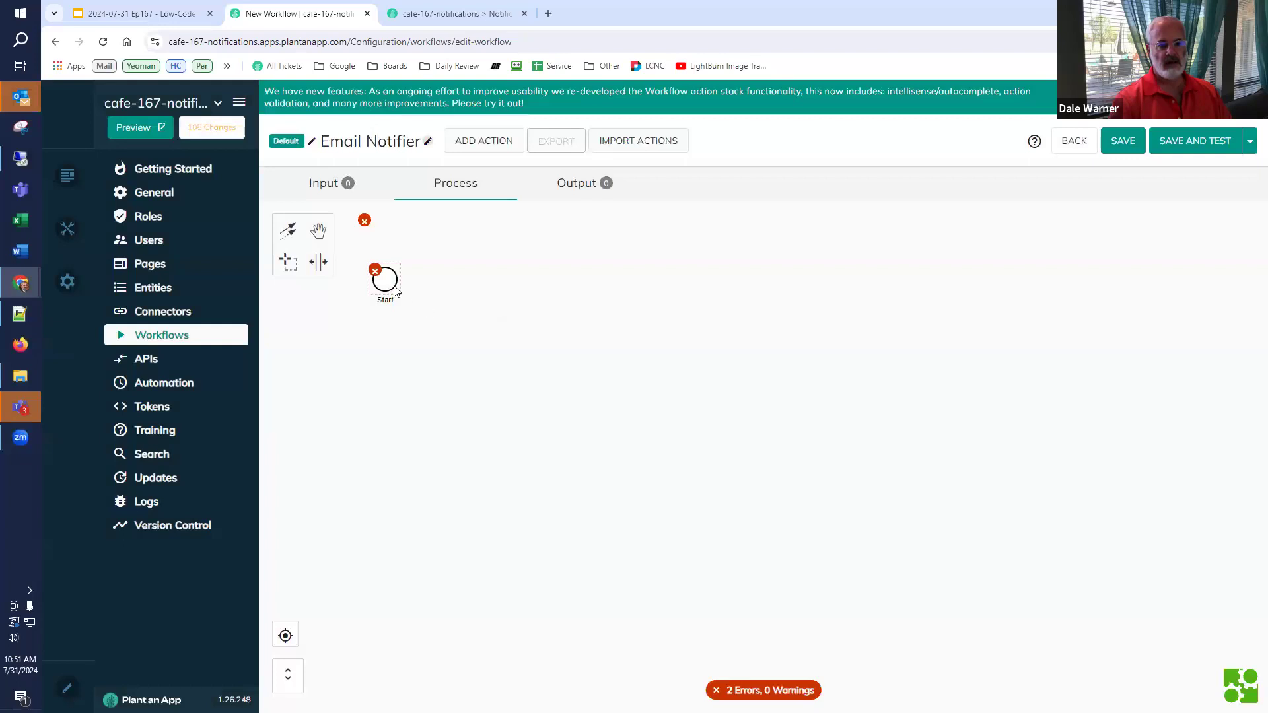
- Append an End event after Start, then save and run a test of the workflow
click(386, 278)
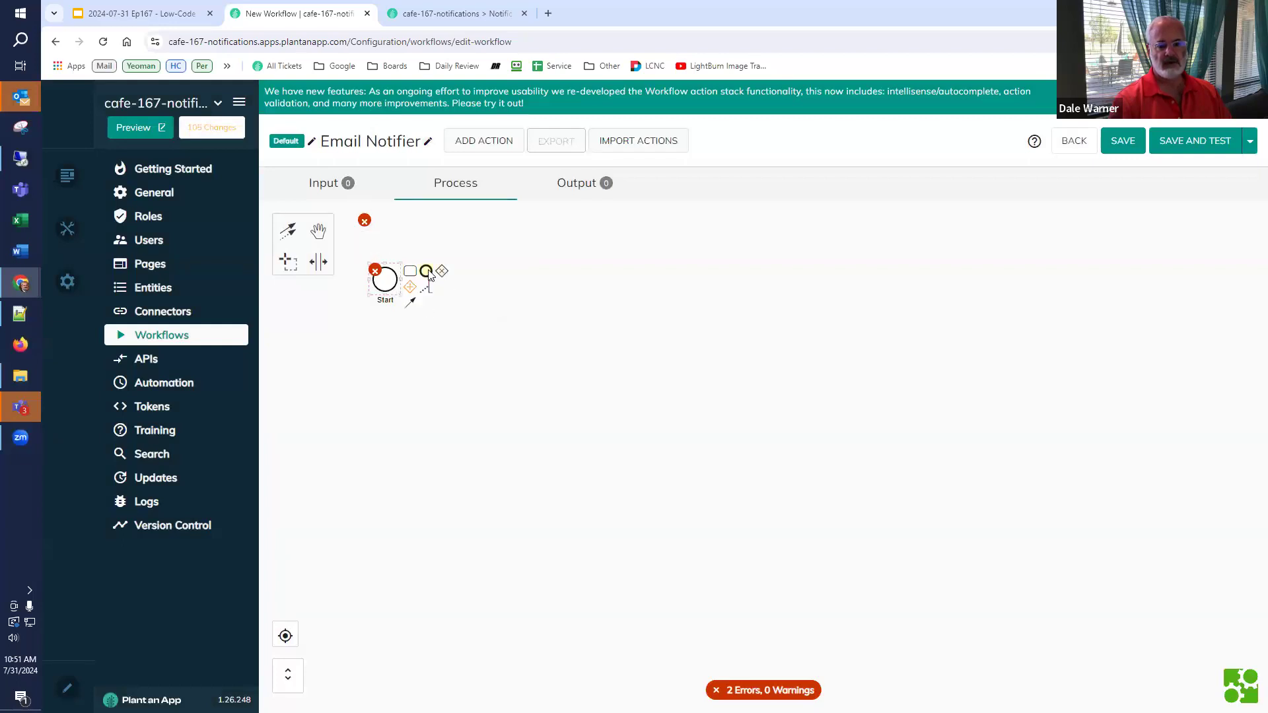
click(427, 272)
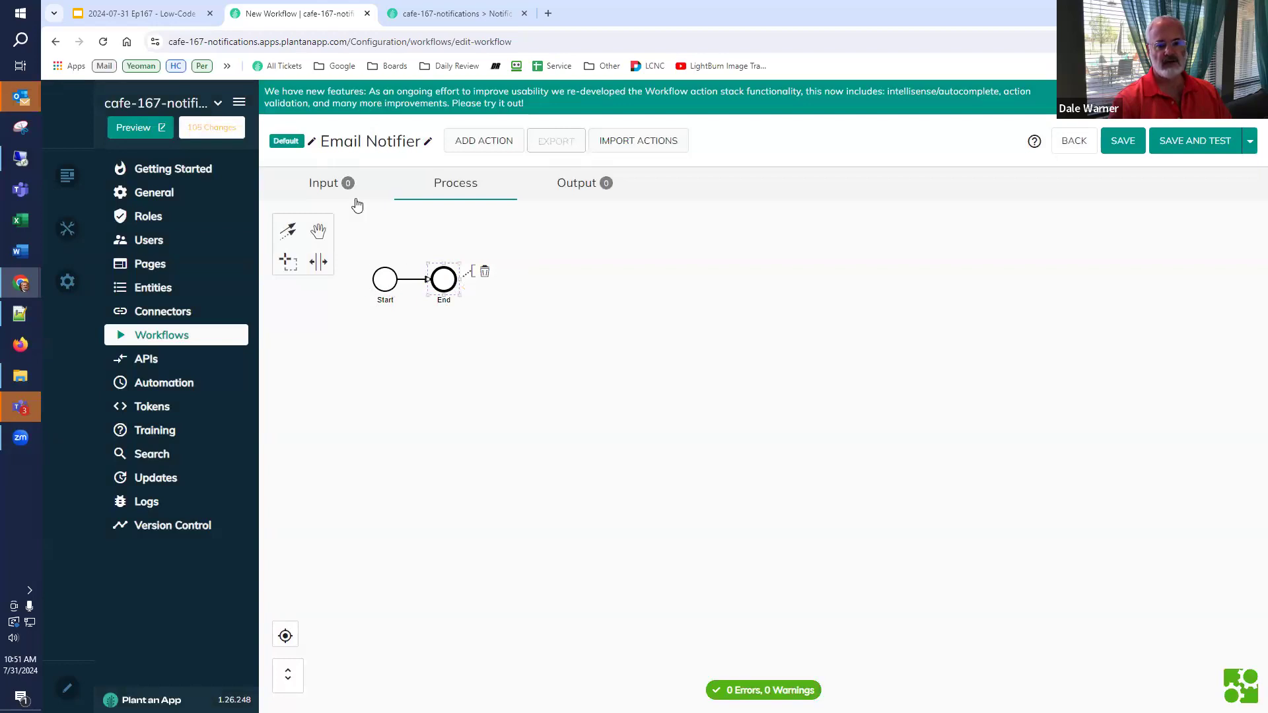
click(1199, 148)
click(683, 438)
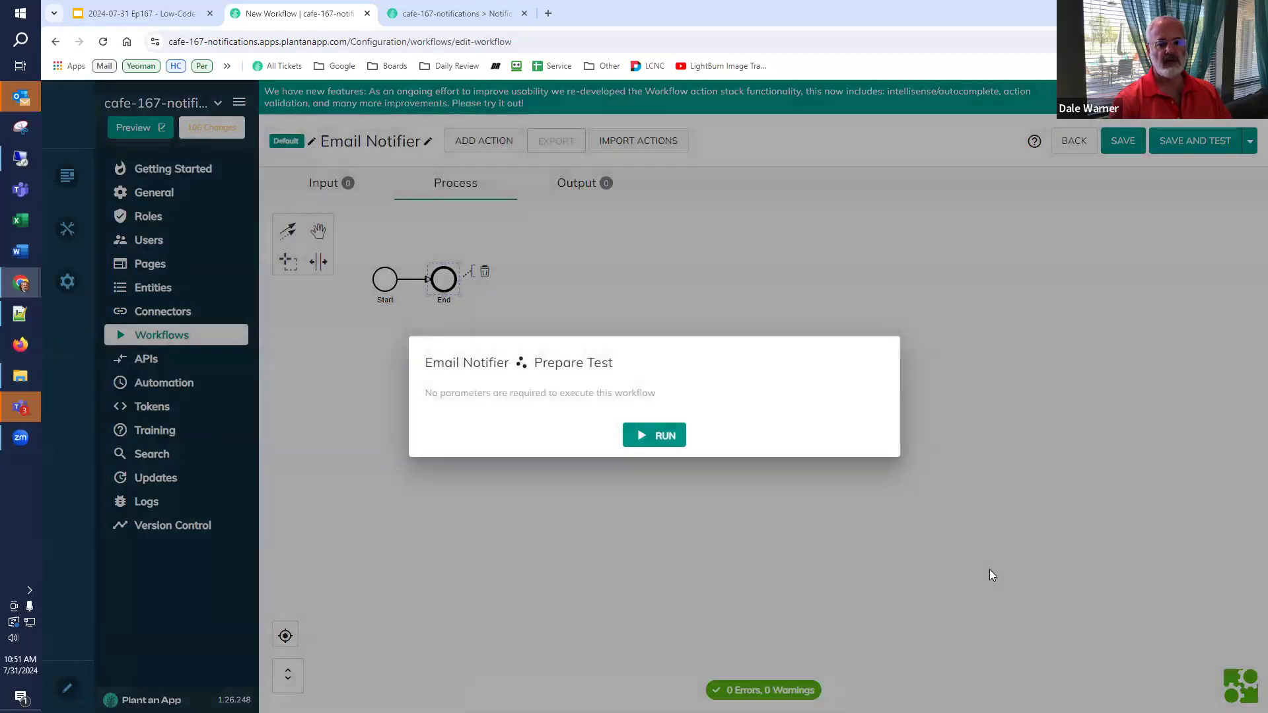
click(989, 572)
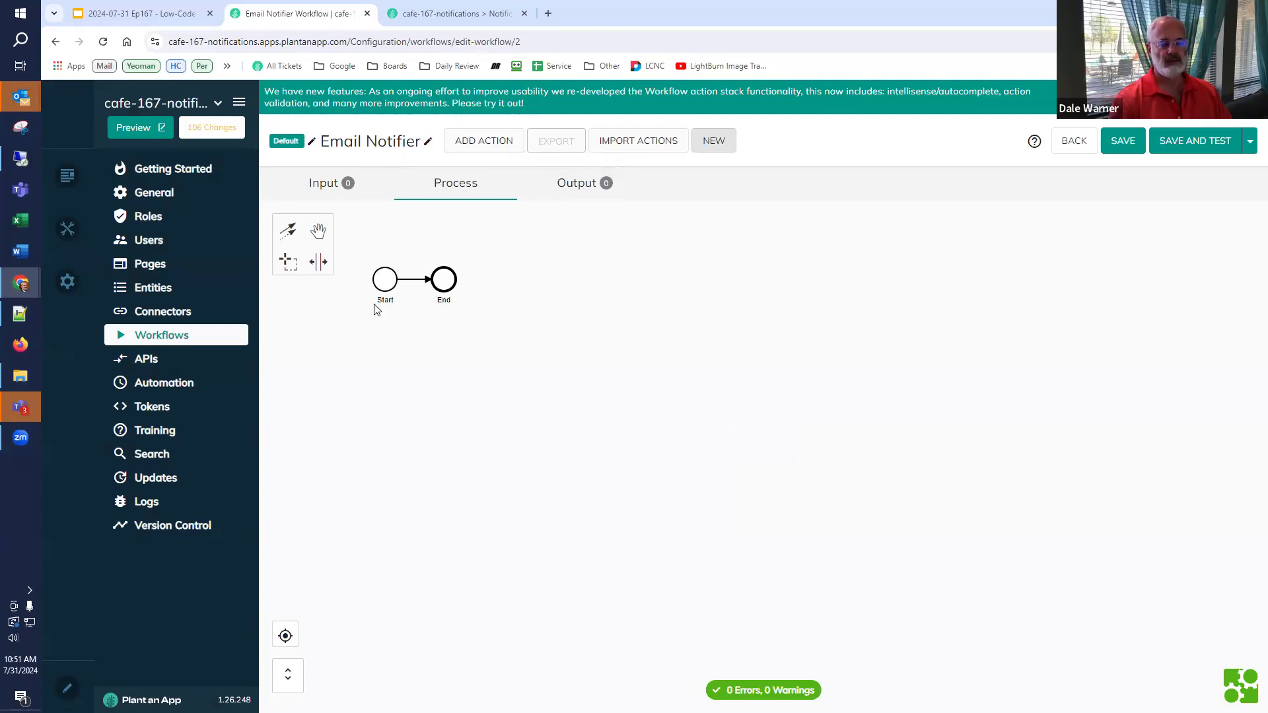
click(179, 19)
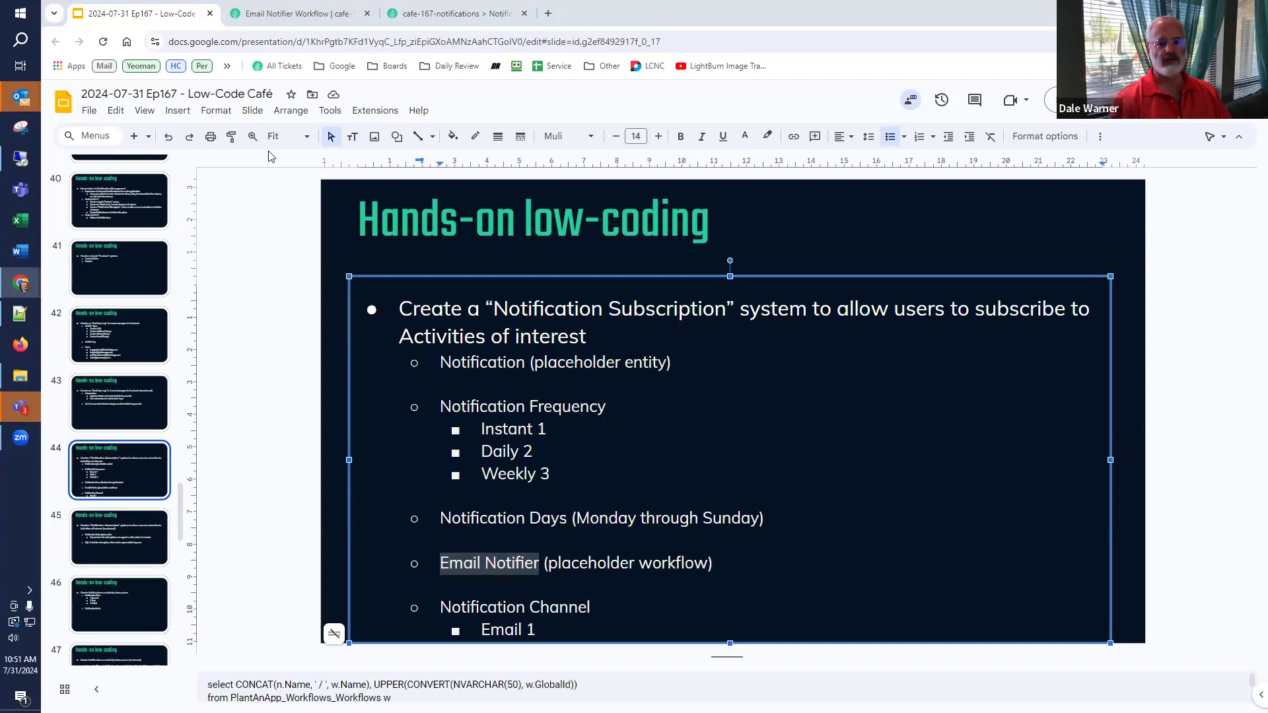
click(297, 14)
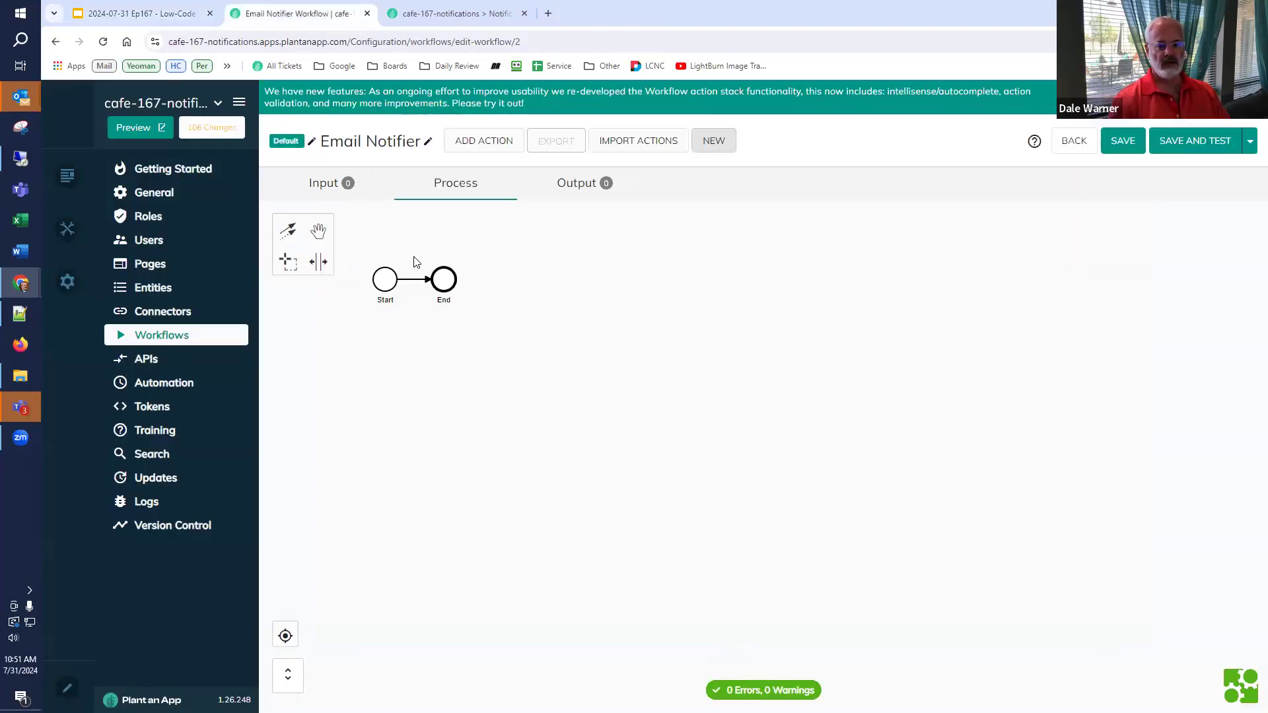
click(236, 285)
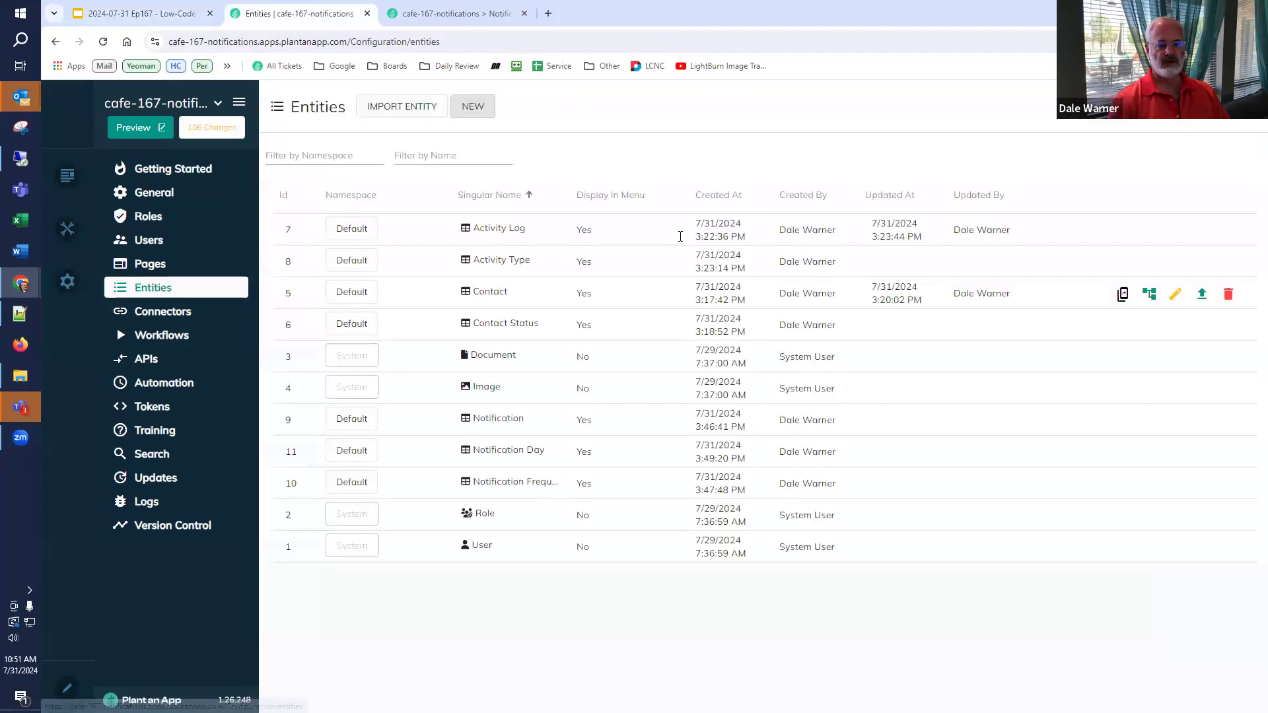
- Start a Default-namespace entity Notification Channel / Notification Channels under the Notifications page
click(420, 113)
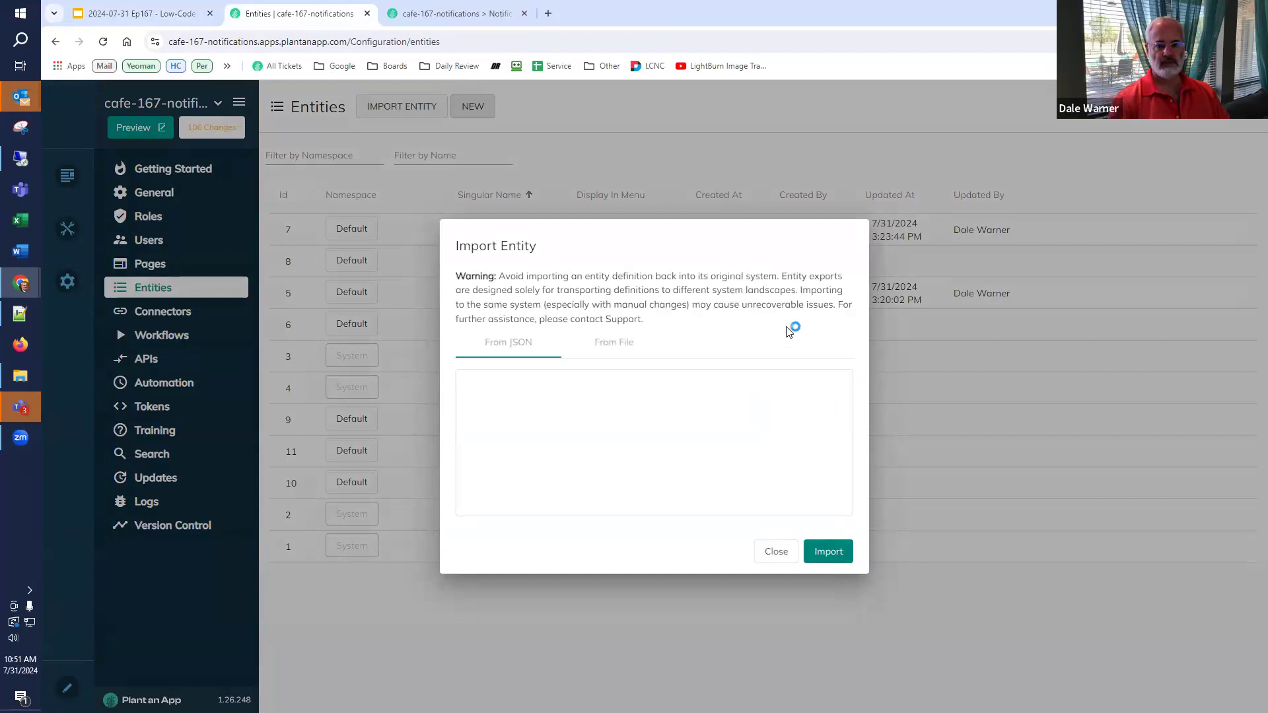
click(976, 459)
click(483, 107)
click(758, 472)
click(697, 210)
text(Notification Channel)
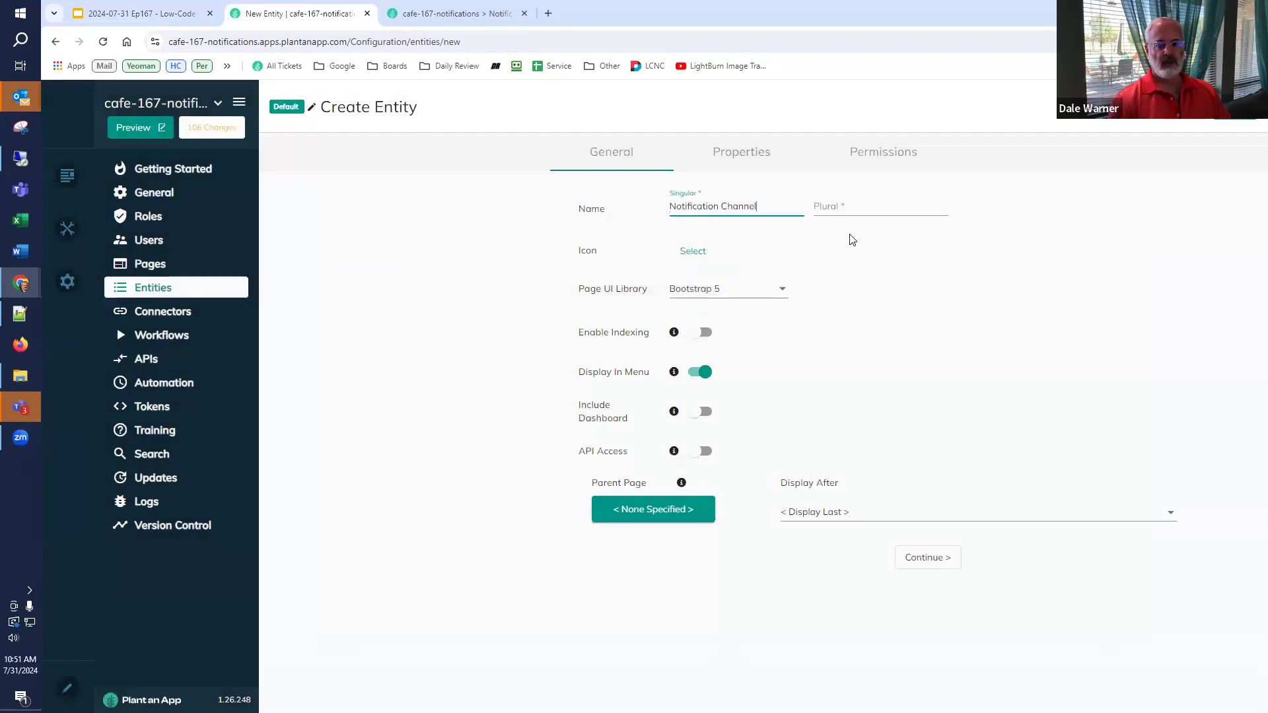
click(847, 207)
text(Notification Channel)
text(s)
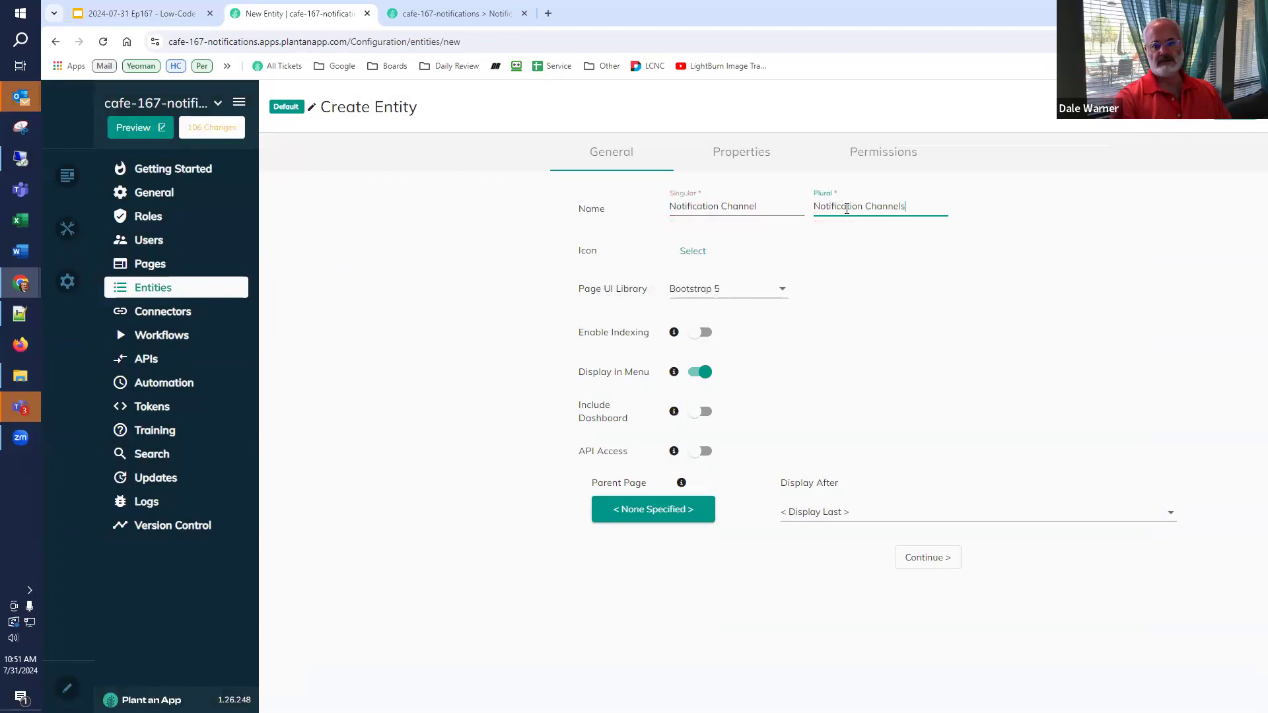
click(637, 519)
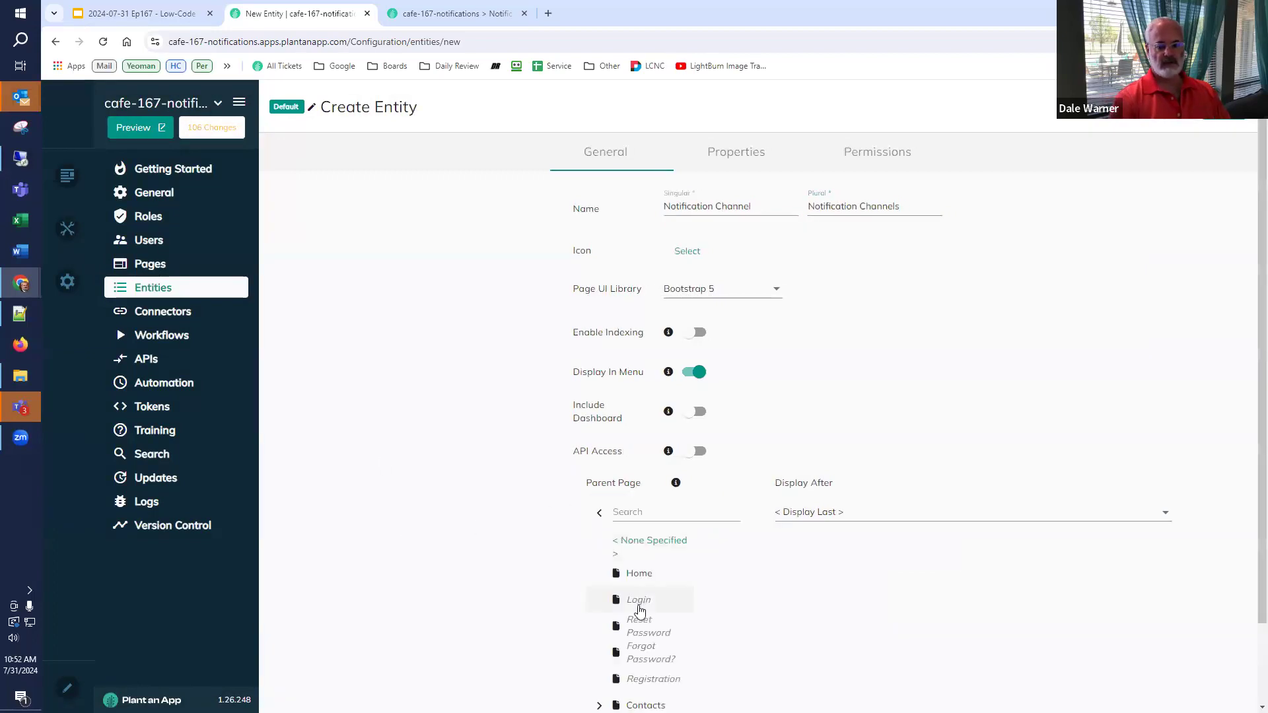
click(674, 665)
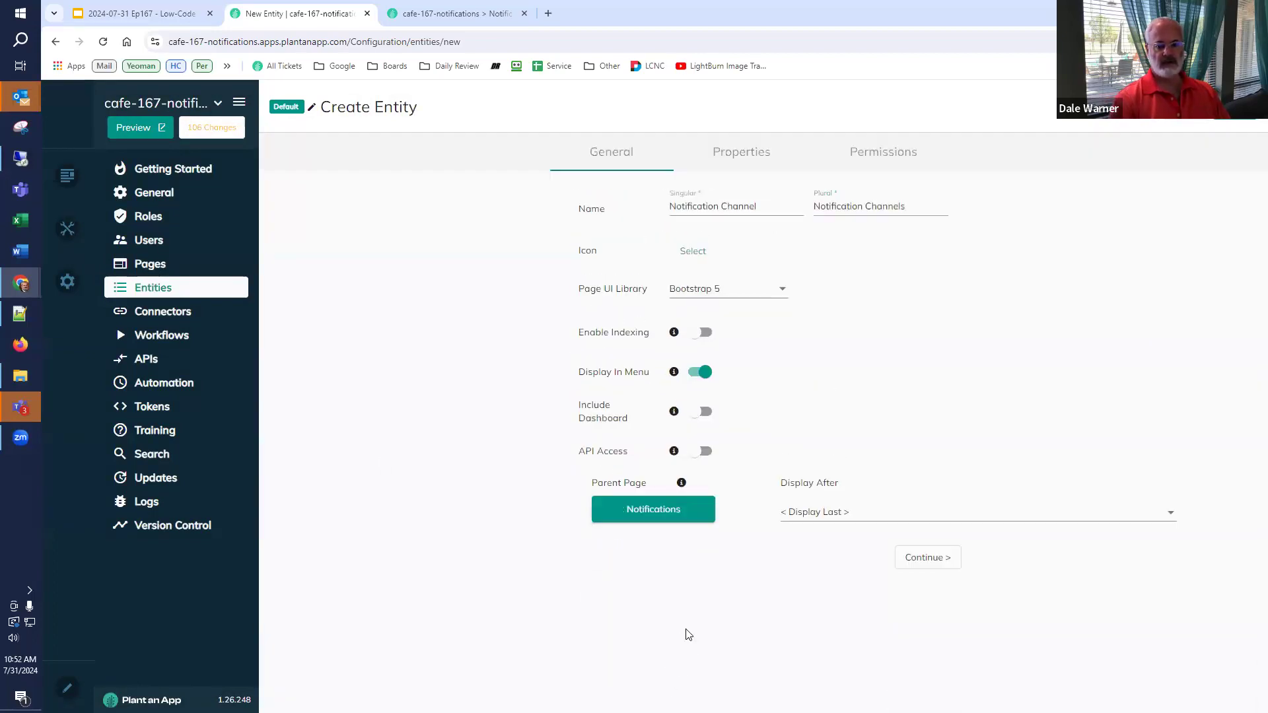
click(922, 557)
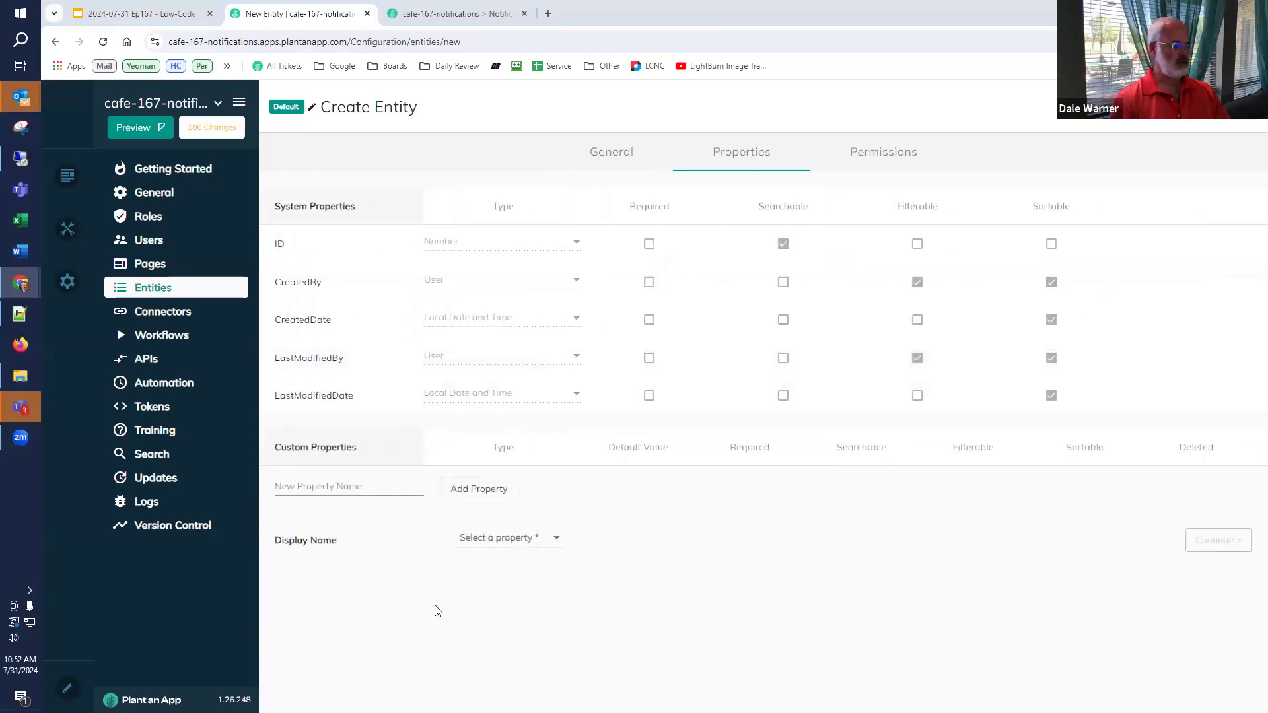
- Add Name and Notification Workflow GUID properties, set Name as display name, and save
click(366, 490)
text(Name)
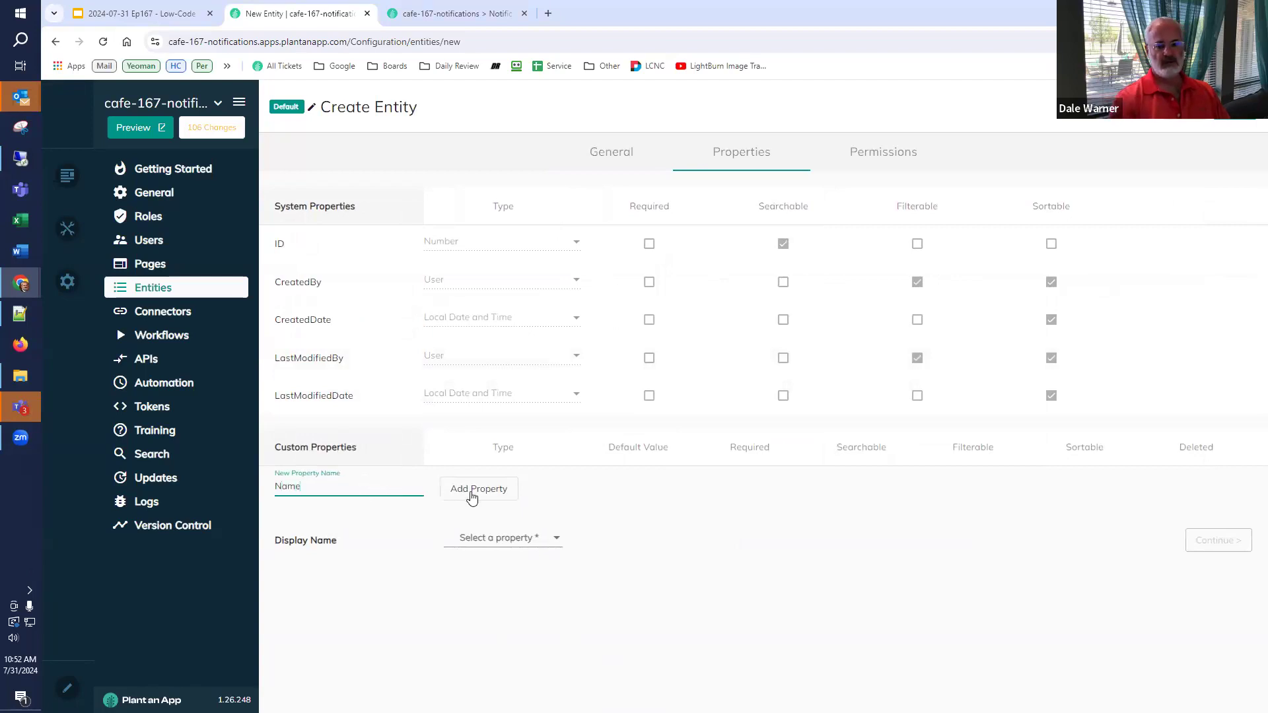
click(472, 498)
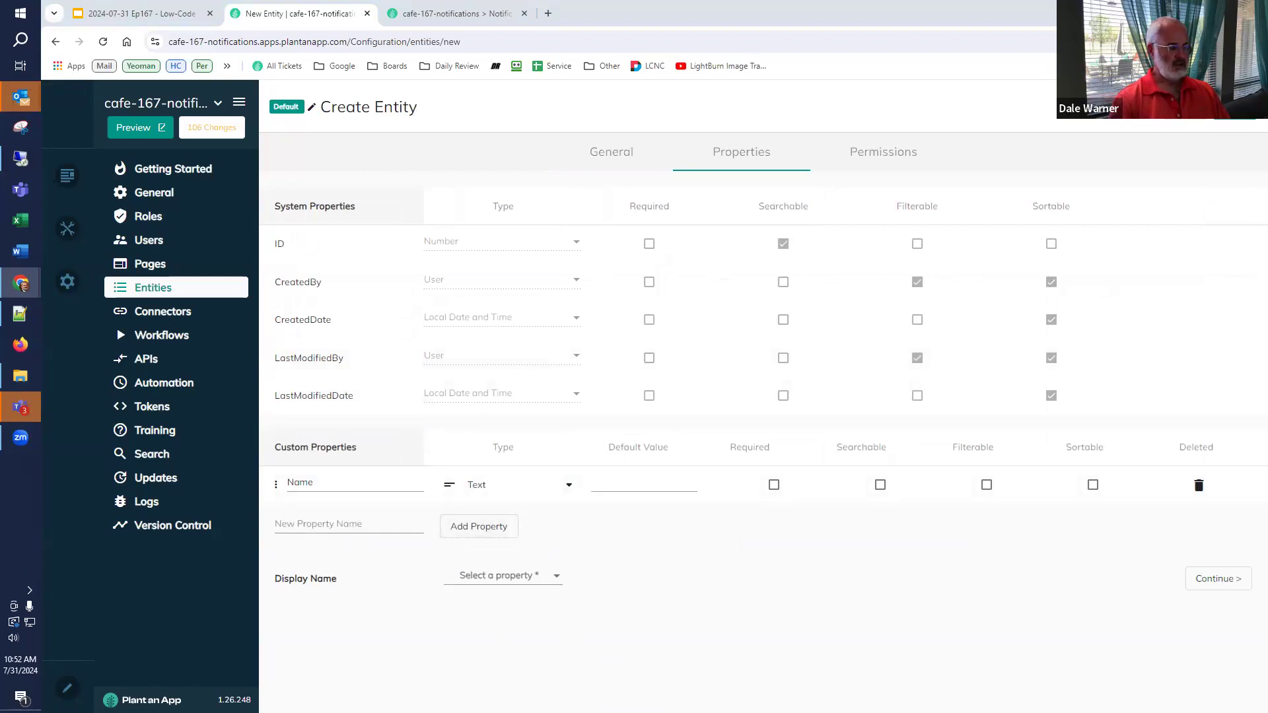
click(317, 526)
text(Notification Workflow GUID)
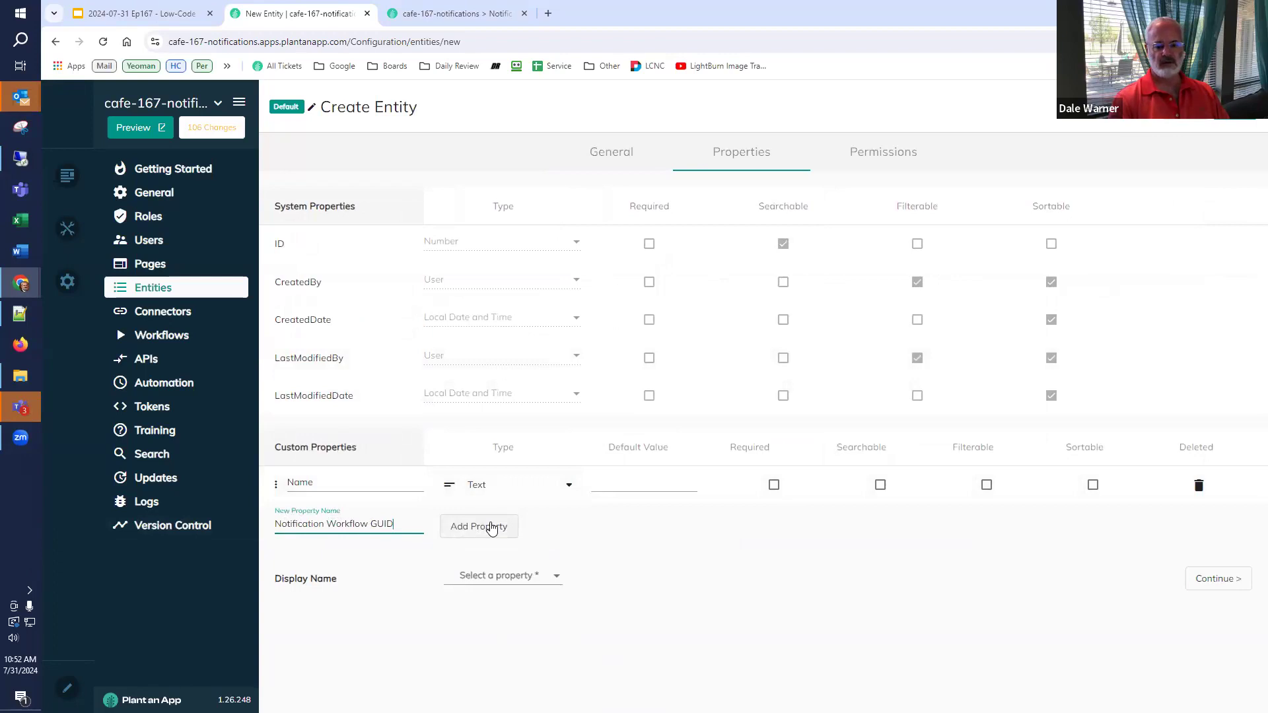
click(492, 528)
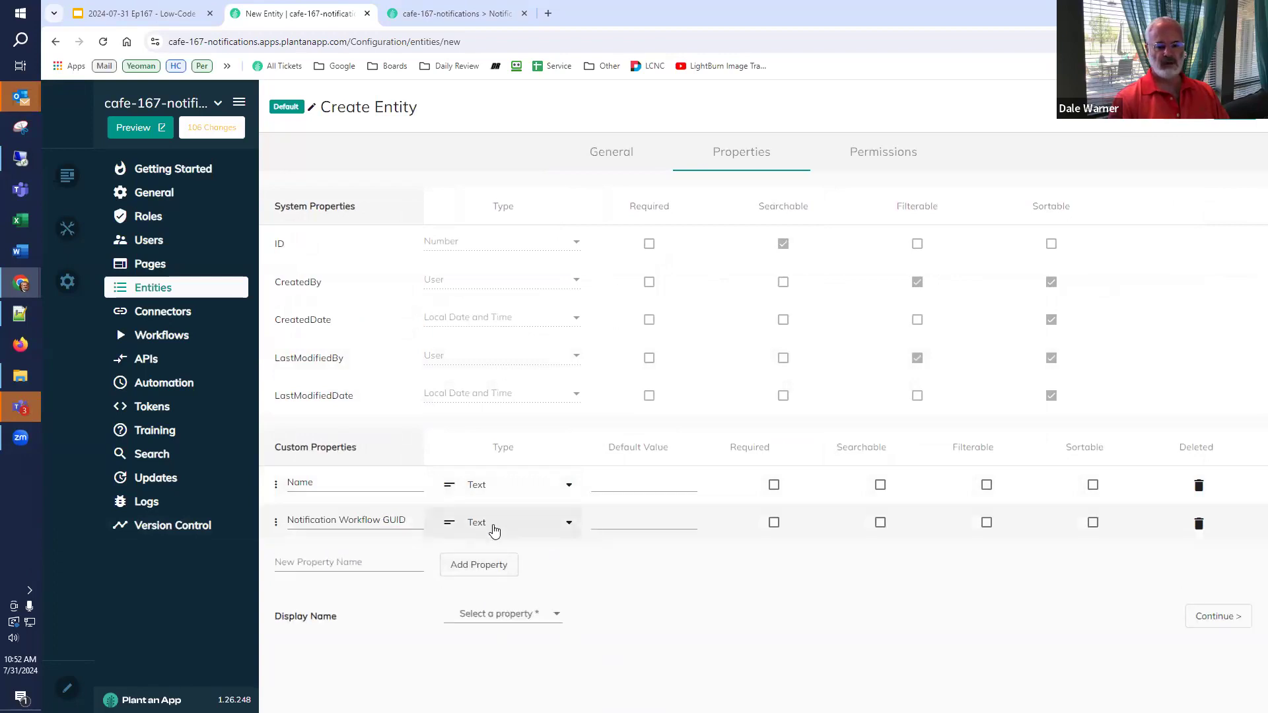
click(487, 614)
click(475, 642)
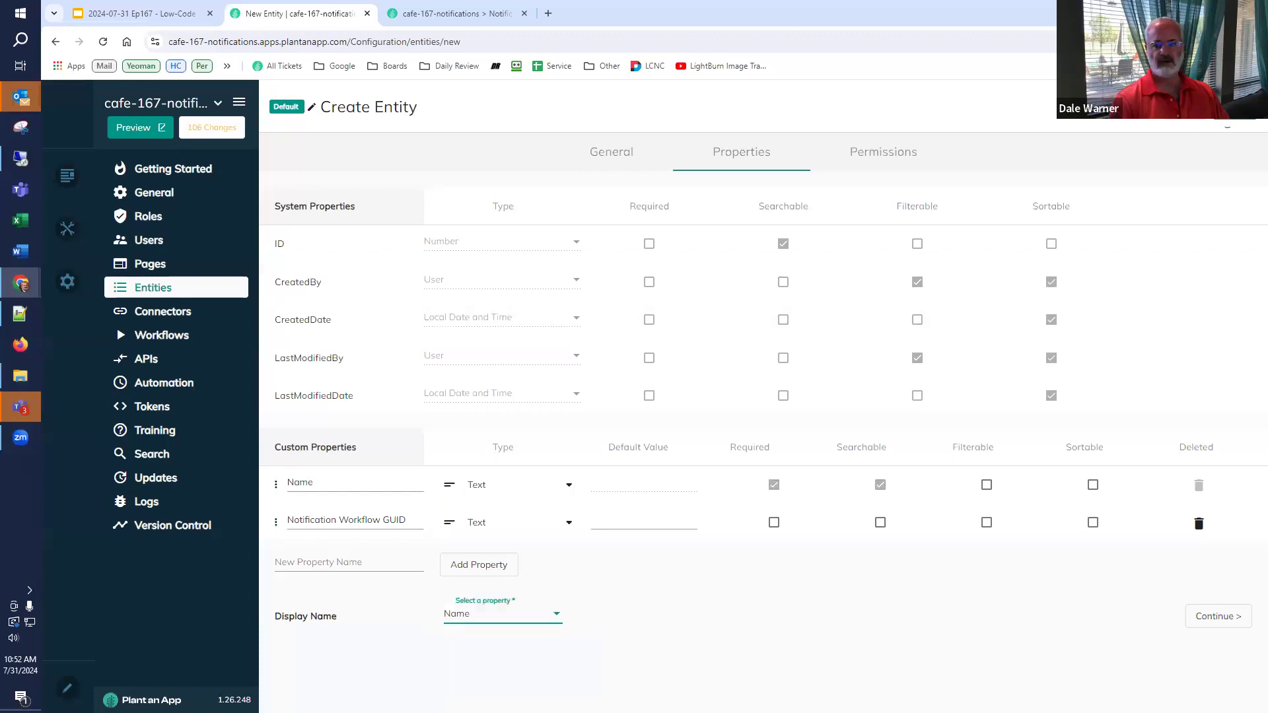
click(1226, 116)
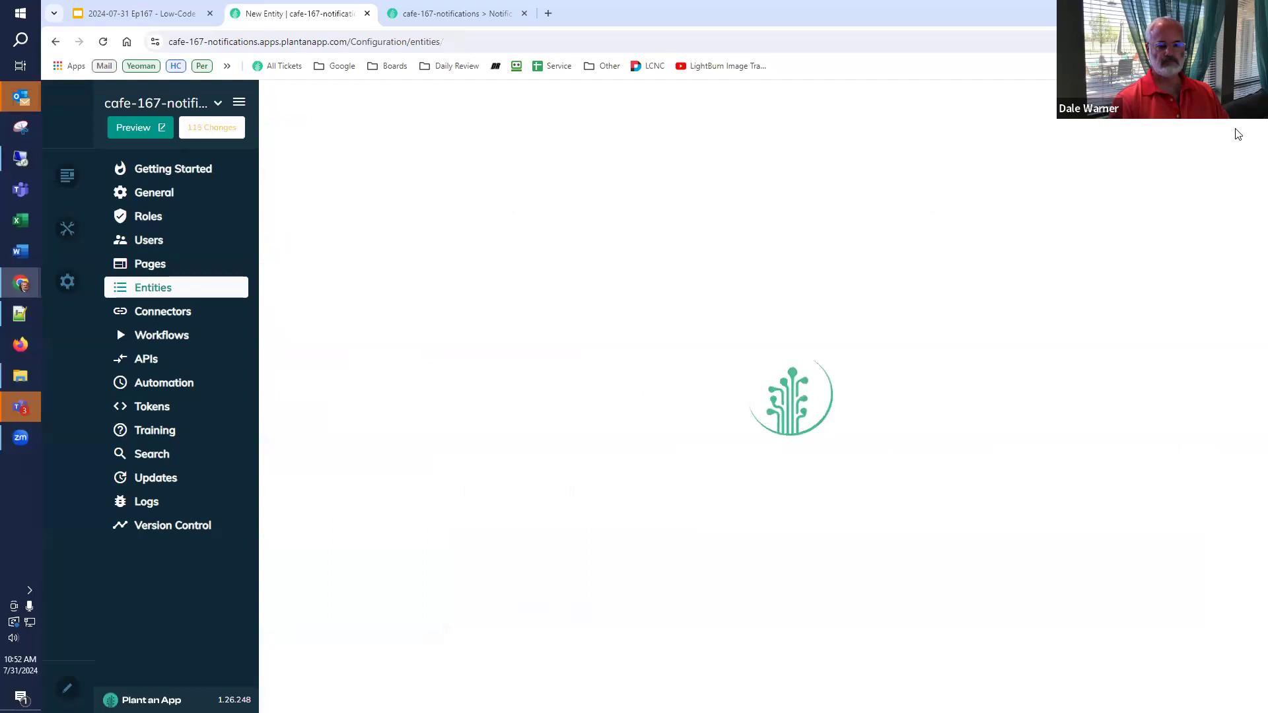
- Open the app's Notification Channels listing and try typing in the new channel's GUID field
click(449, 13)
click(550, 95)
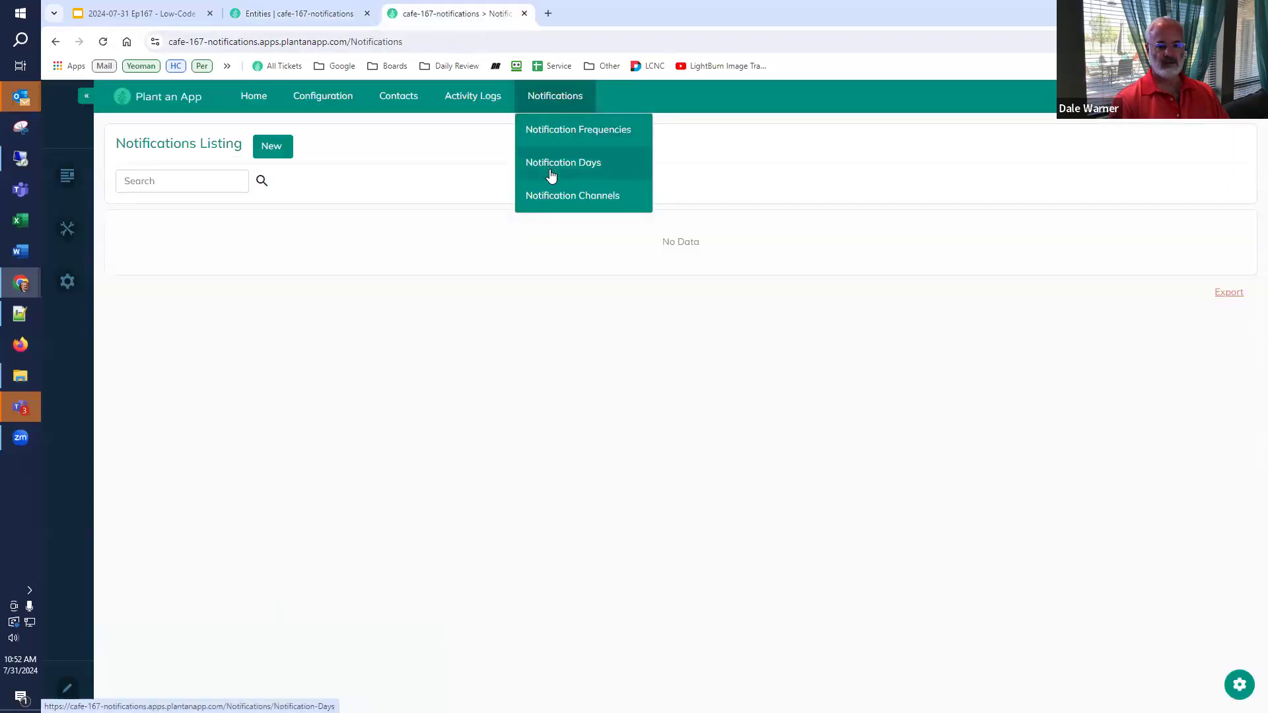
click(552, 197)
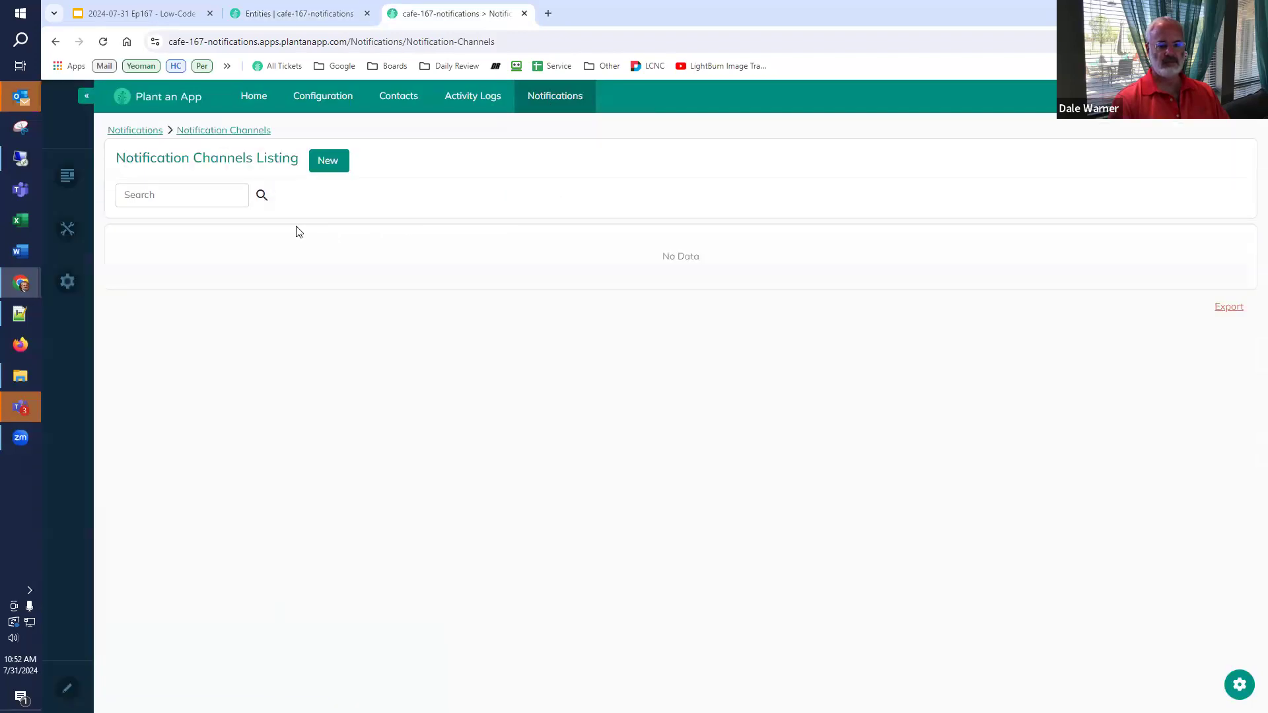
click(327, 166)
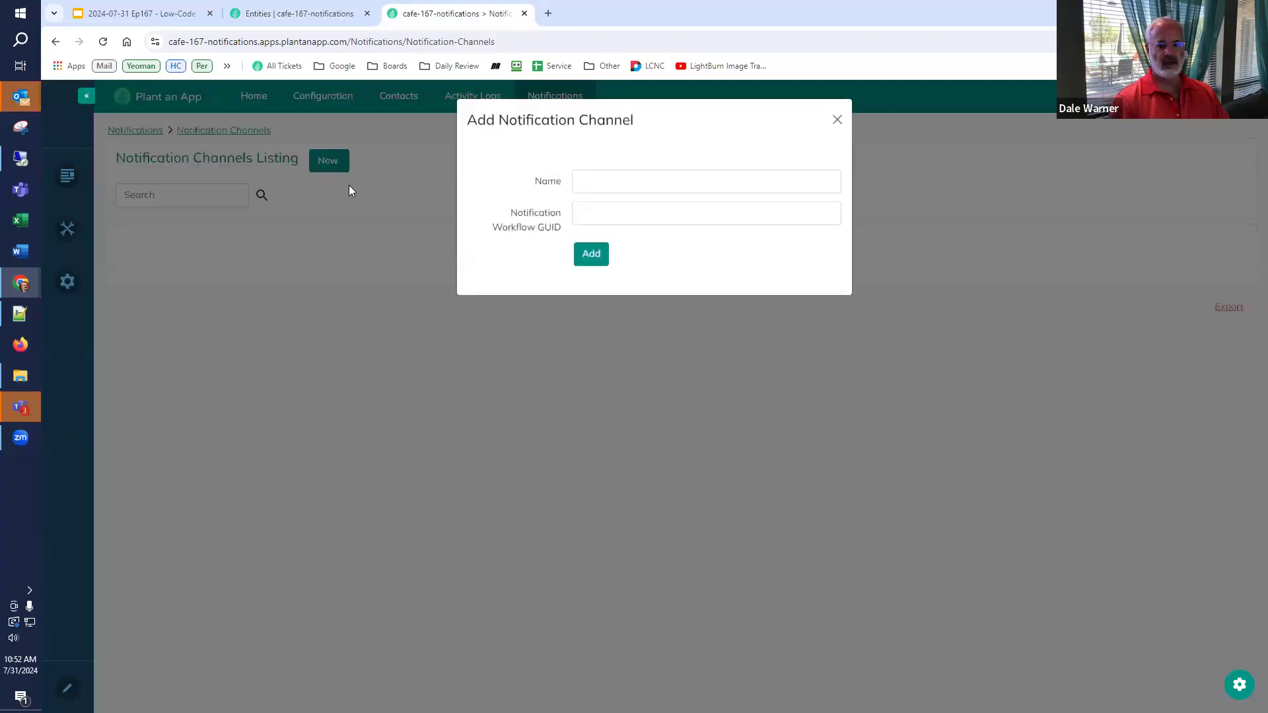
click(653, 184)
click(650, 216)
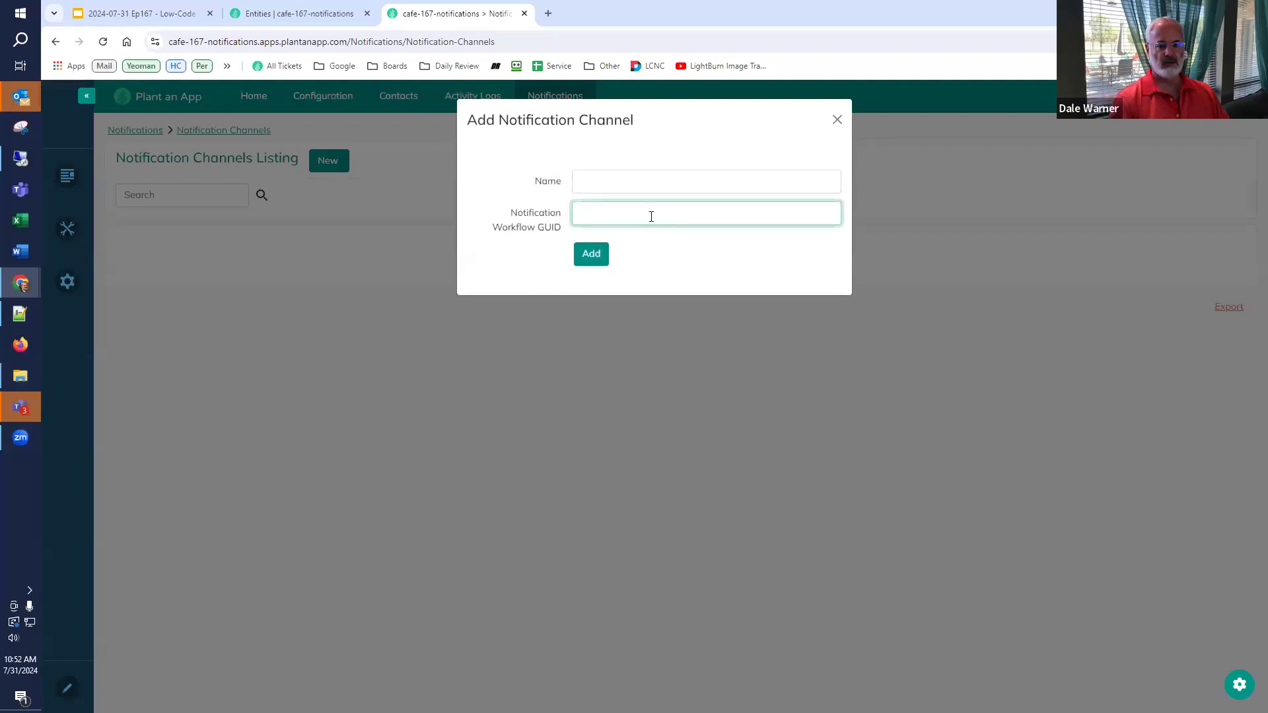
text(asdfads)
key(BackSpace)
key(BackSpace)
key(BackSpace)
key(BackSpace)
key(BackSpace)
key(BackSpace)
key(BackSpace)
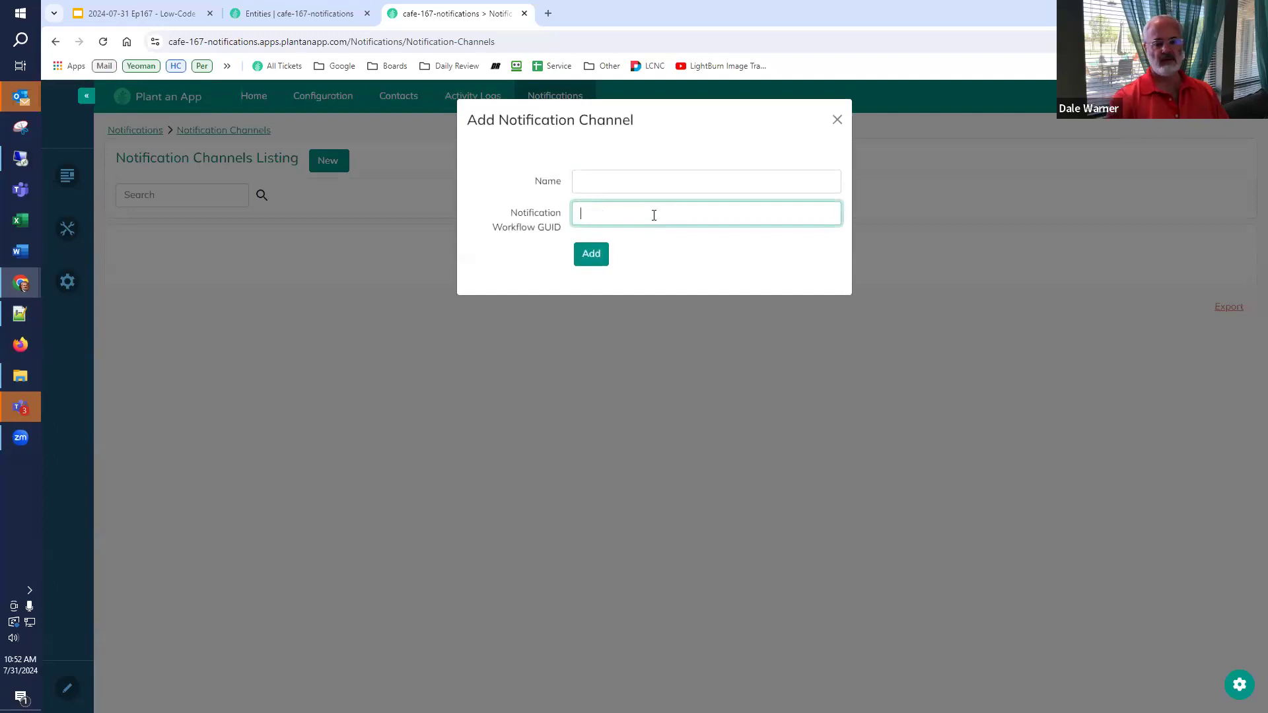
- Close the add form unsaved and open the Notification Channel Form from Customize
click(836, 120)
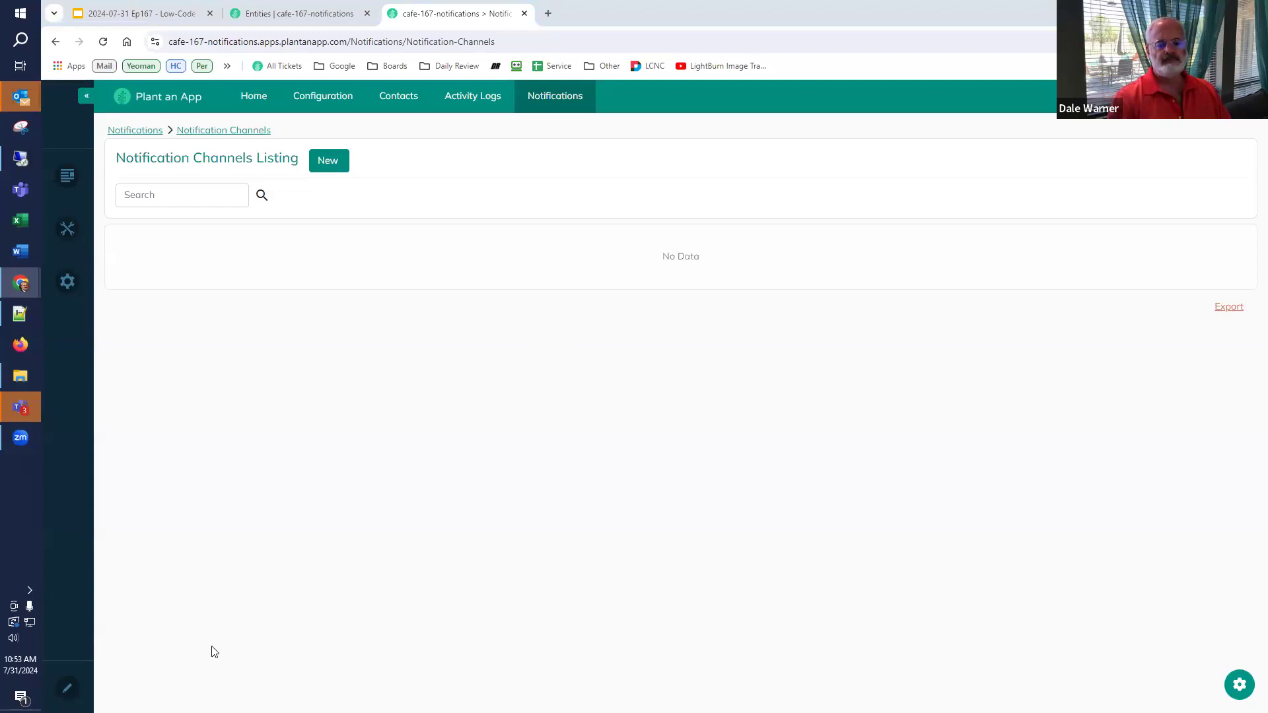
click(1239, 682)
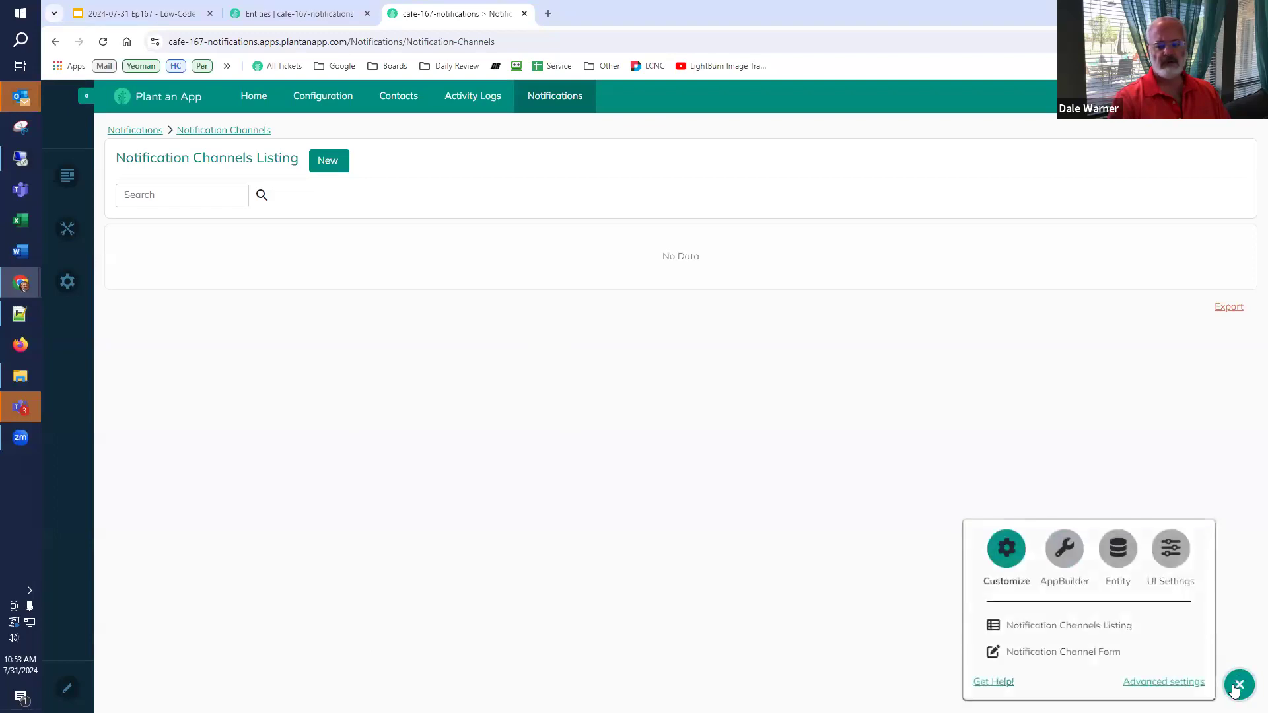
click(1070, 653)
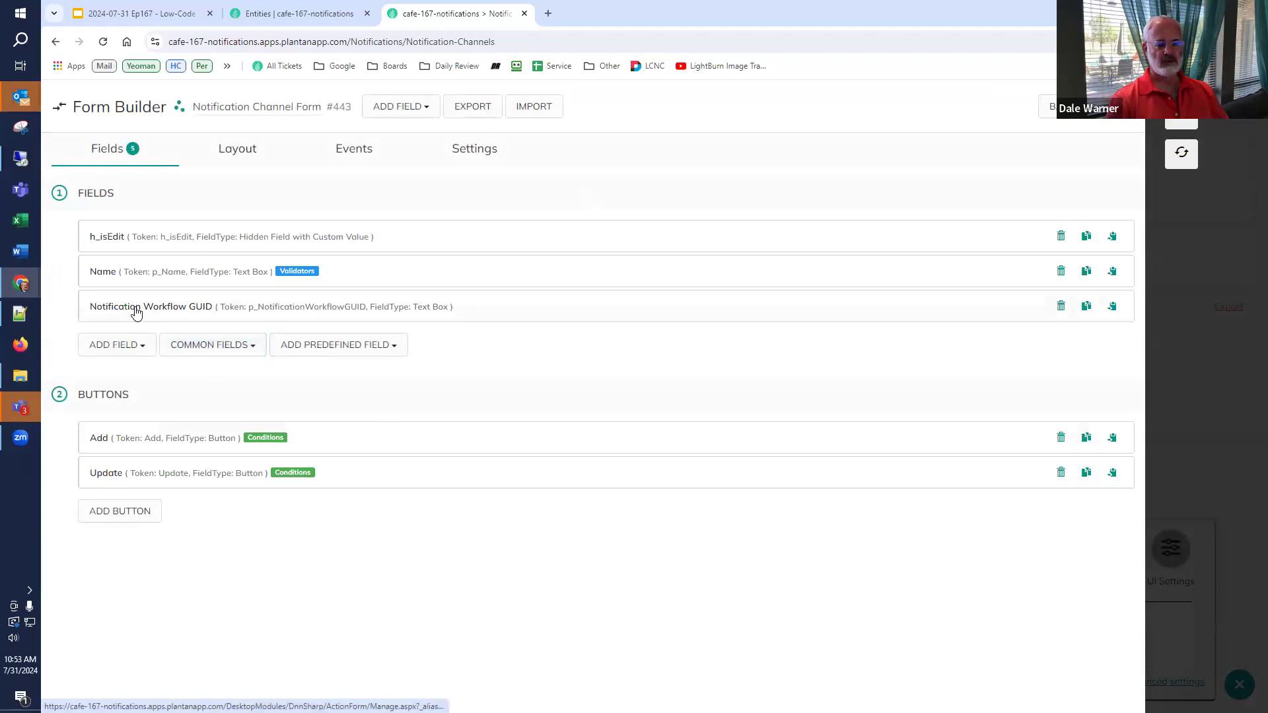
- Change the Notification Workflow GUID field to a Dropdown with SQL Query as data source
click(136, 310)
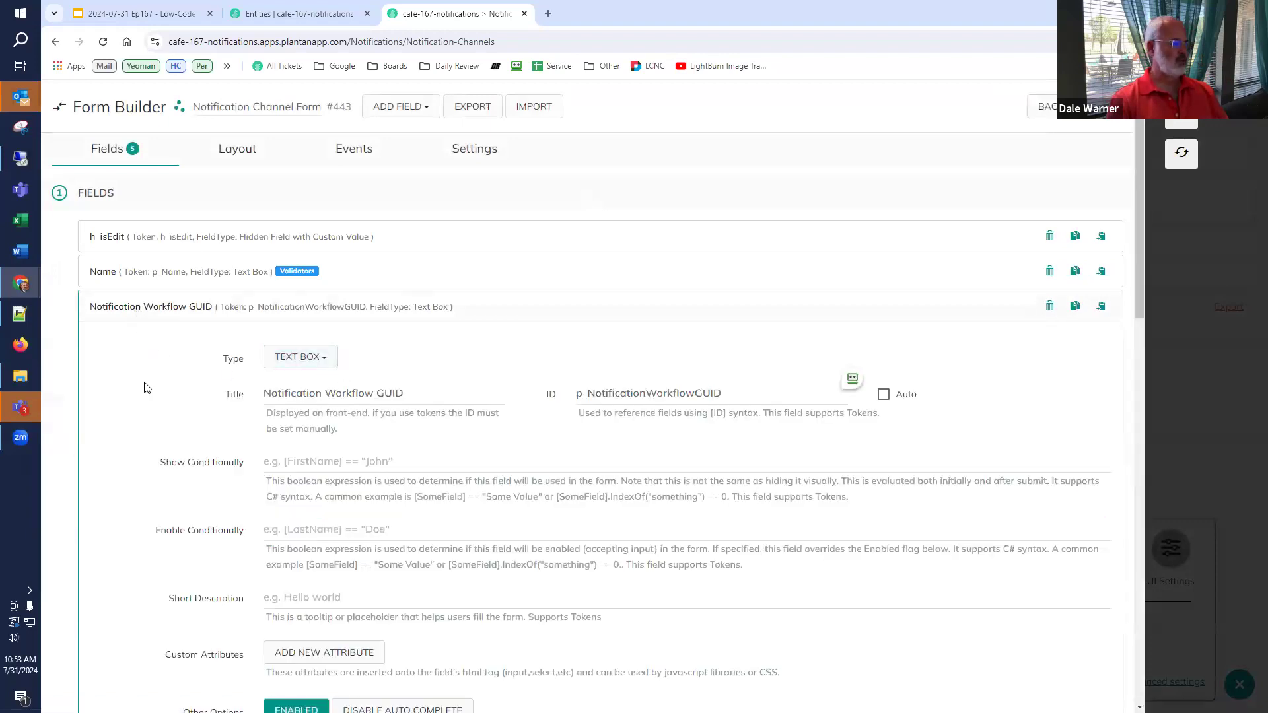
click(330, 362)
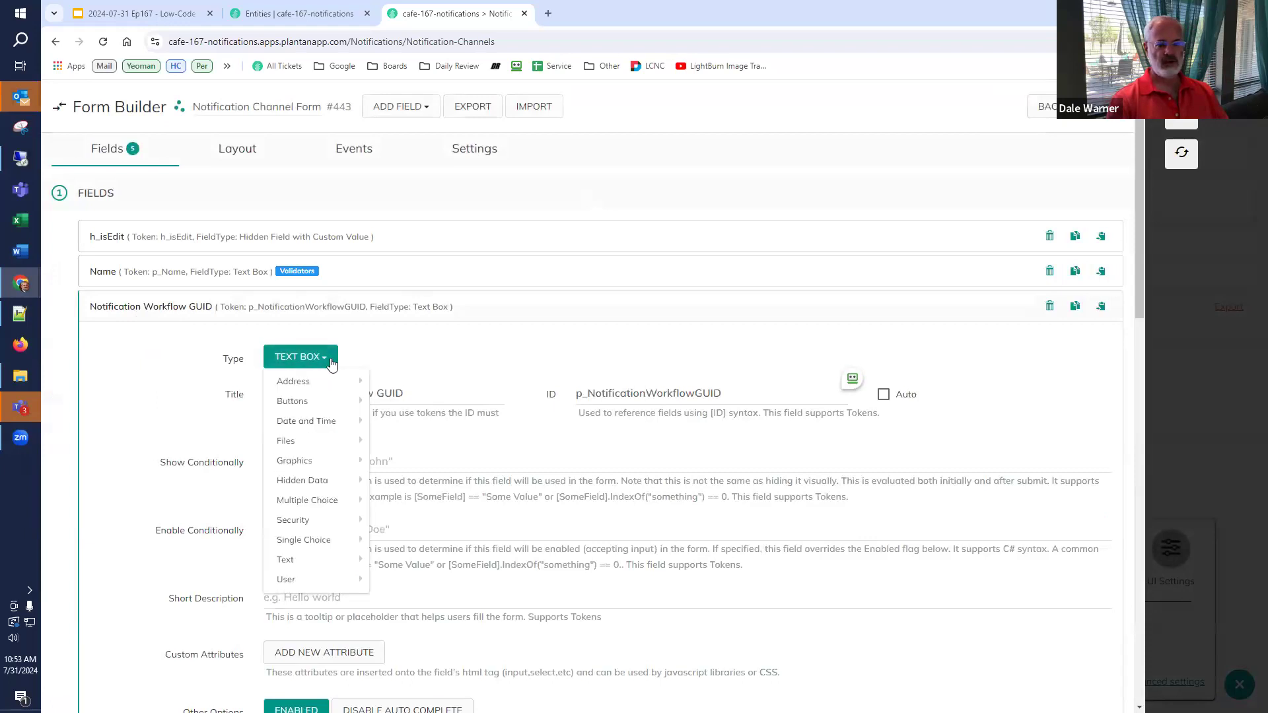
mouse_move(330, 521)
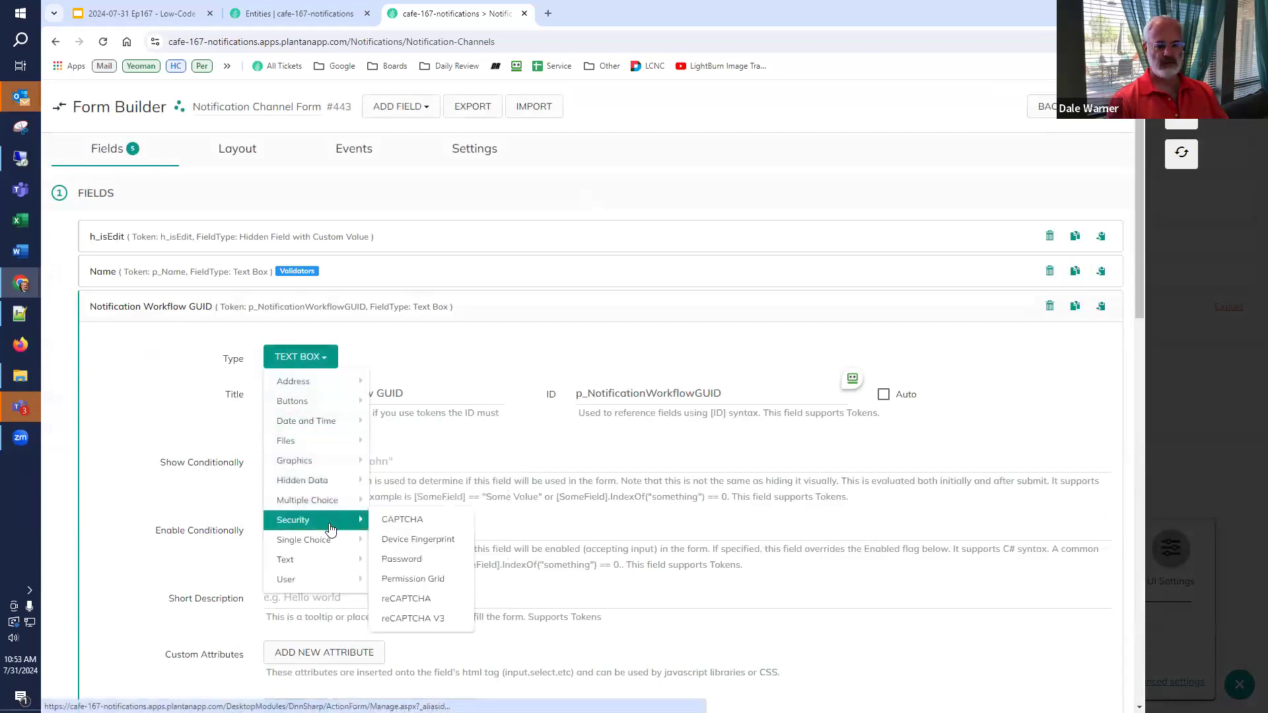
mouse_move(370, 538)
click(422, 579)
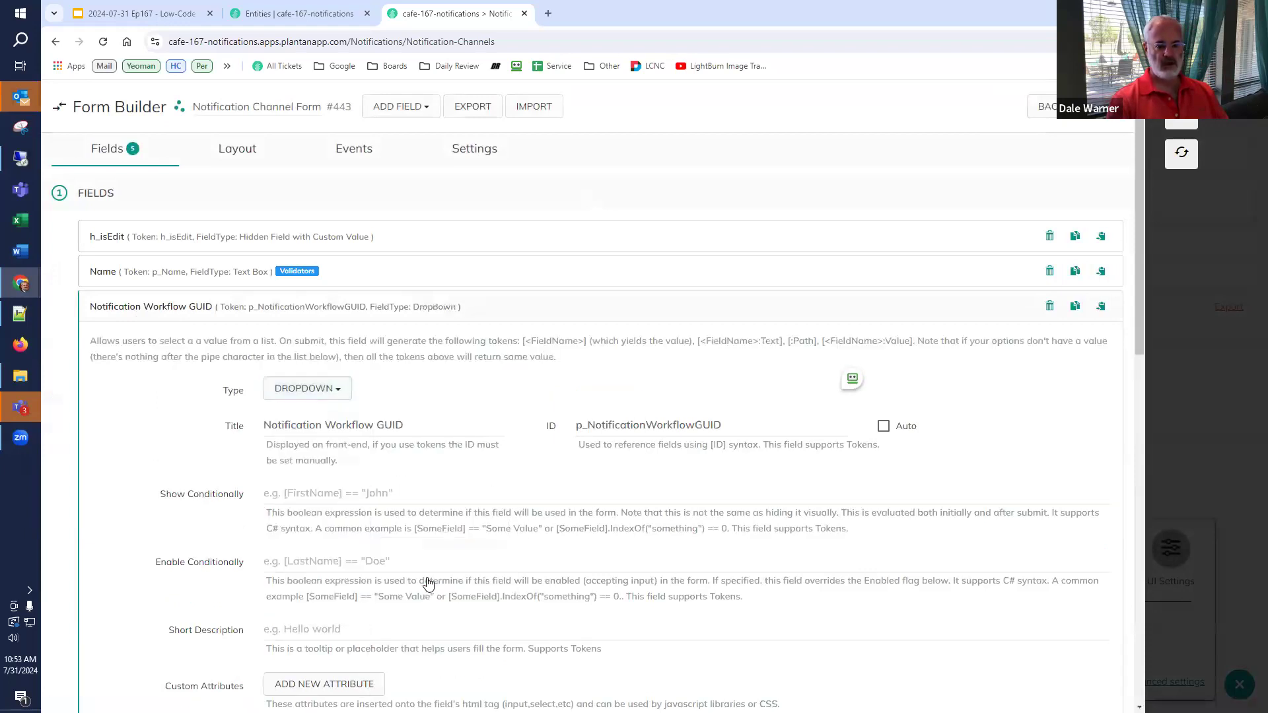
scroll(228, 428, down, 5)
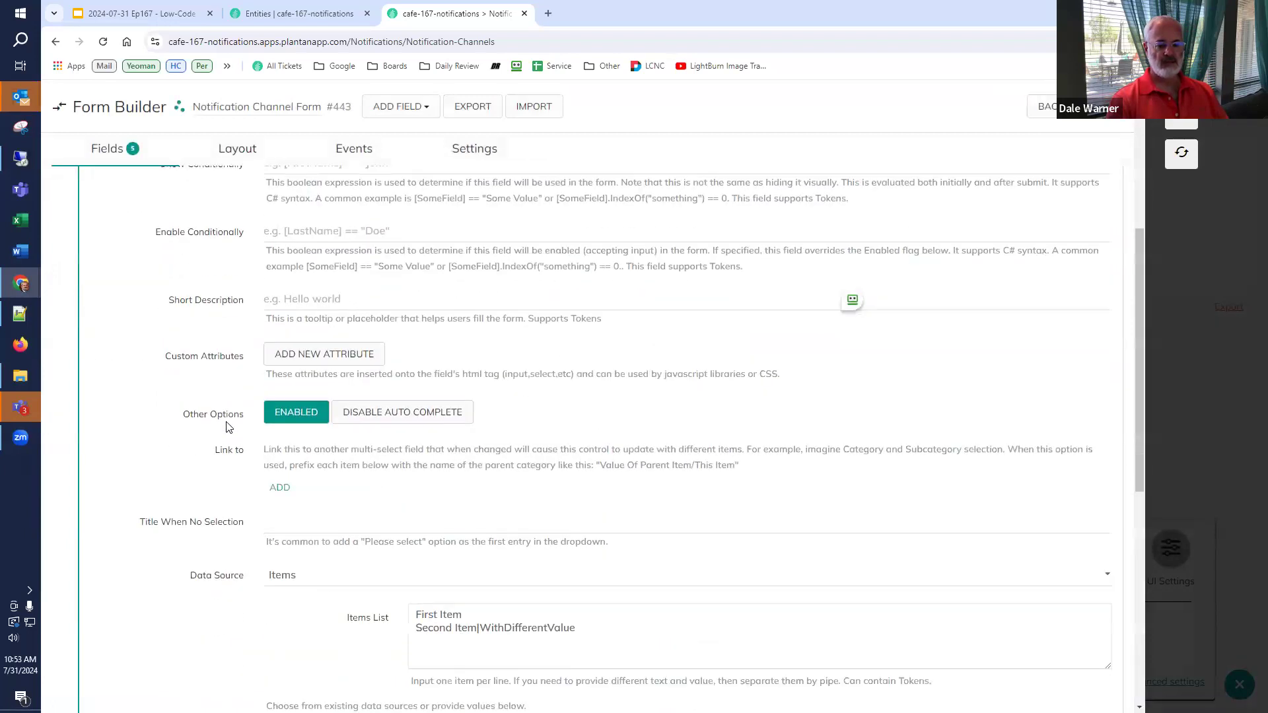
scroll(228, 428, down, 2)
click(320, 470)
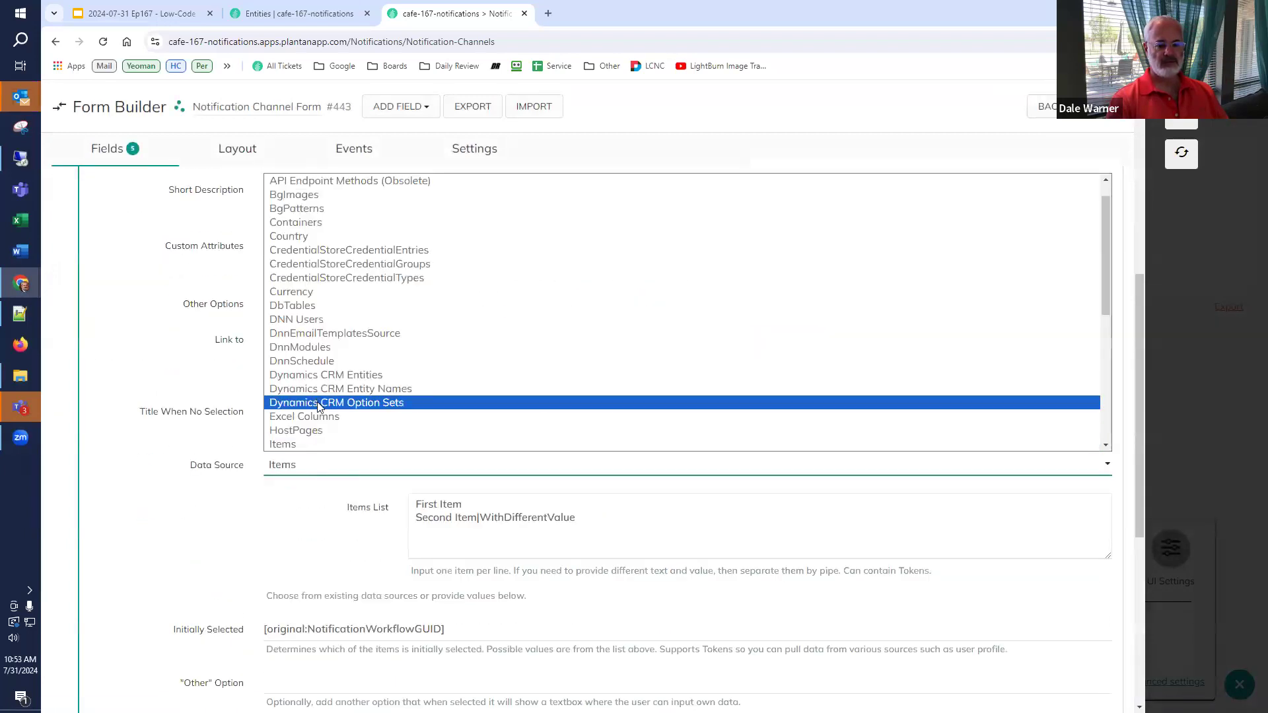
scroll(317, 405, down, 5)
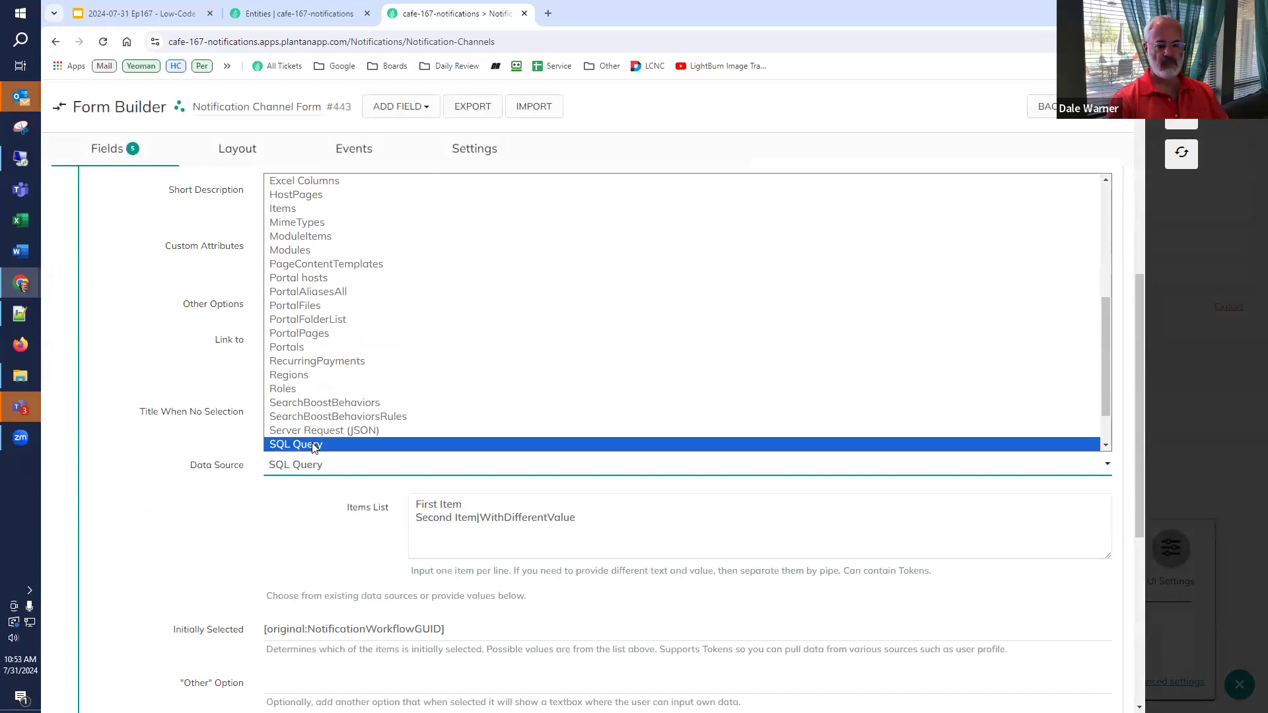
click(315, 442)
- Paste the workflow-listing SQL query into the field and save the form
scroll(347, 502, down, 2)
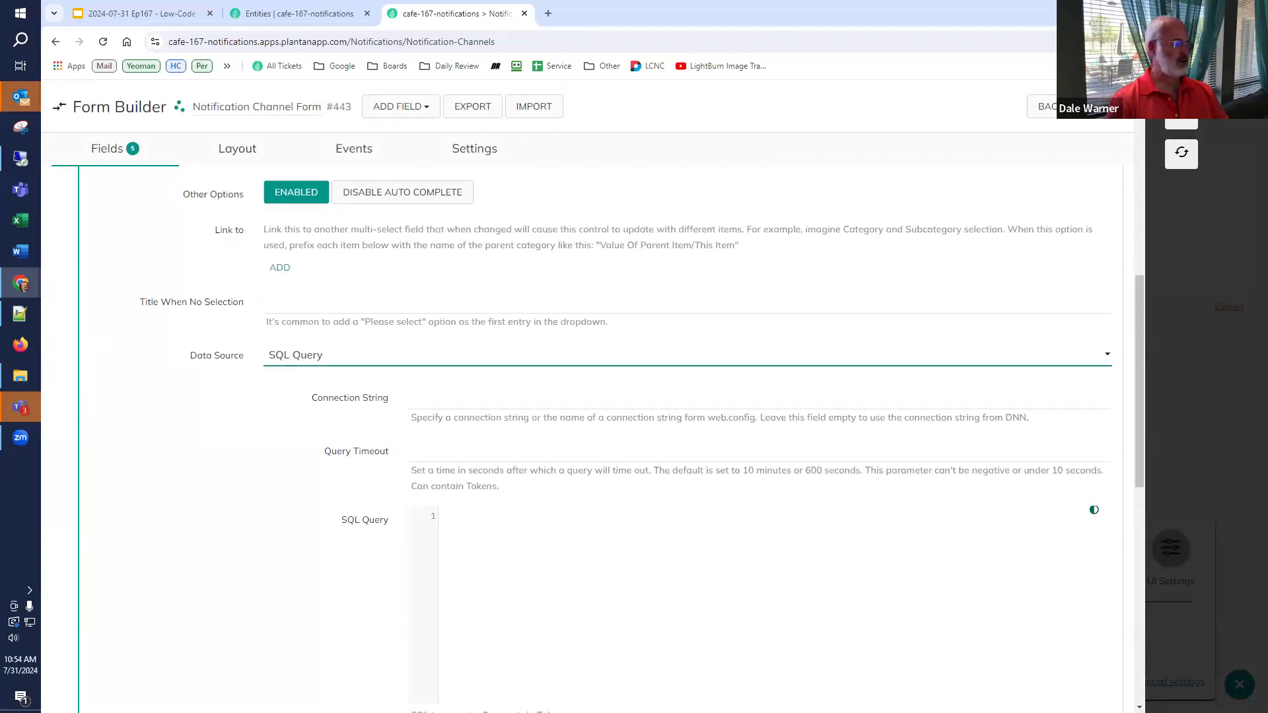
click(501, 556)
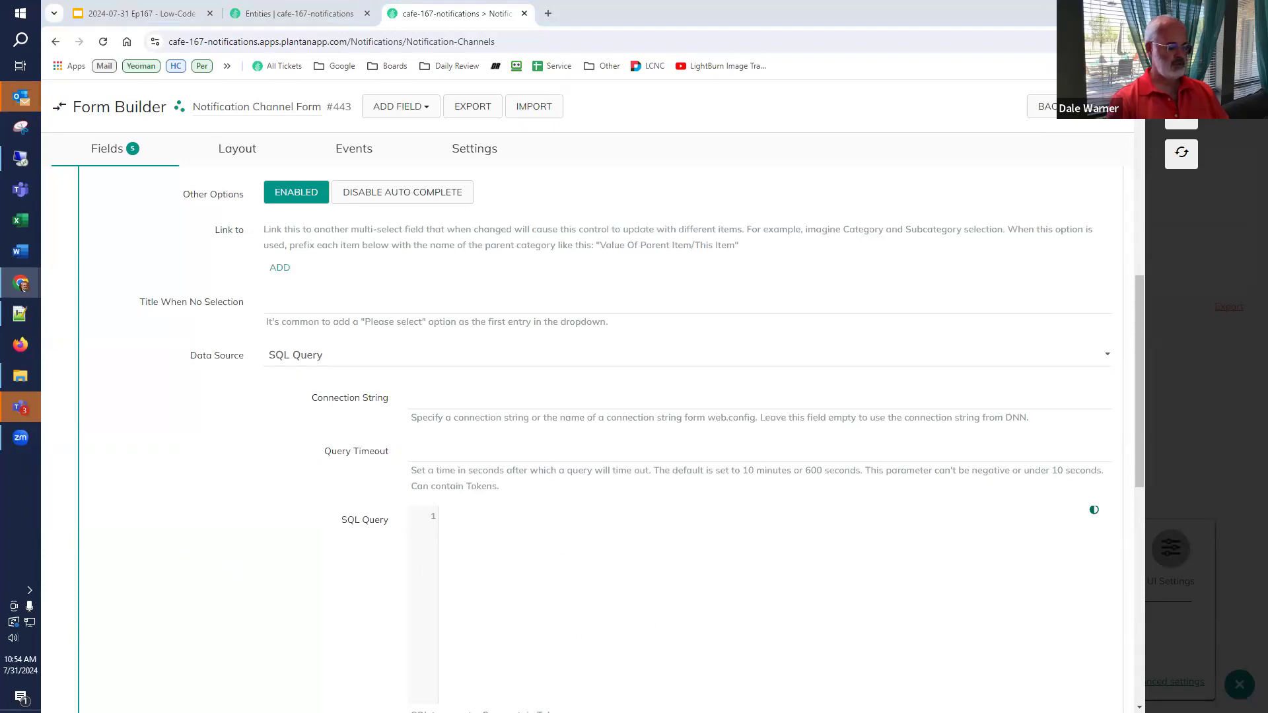
text(select CONCAT(n.Name, ' / ', w.Name), UPPER(CONVERT(NVARCHAR(50), w.GlobalId)) from PlantAnApp_Workflows_Workflows w join paa.Namespaces n on n.Id = w.NamespaceId order by n.Name, w.Name)
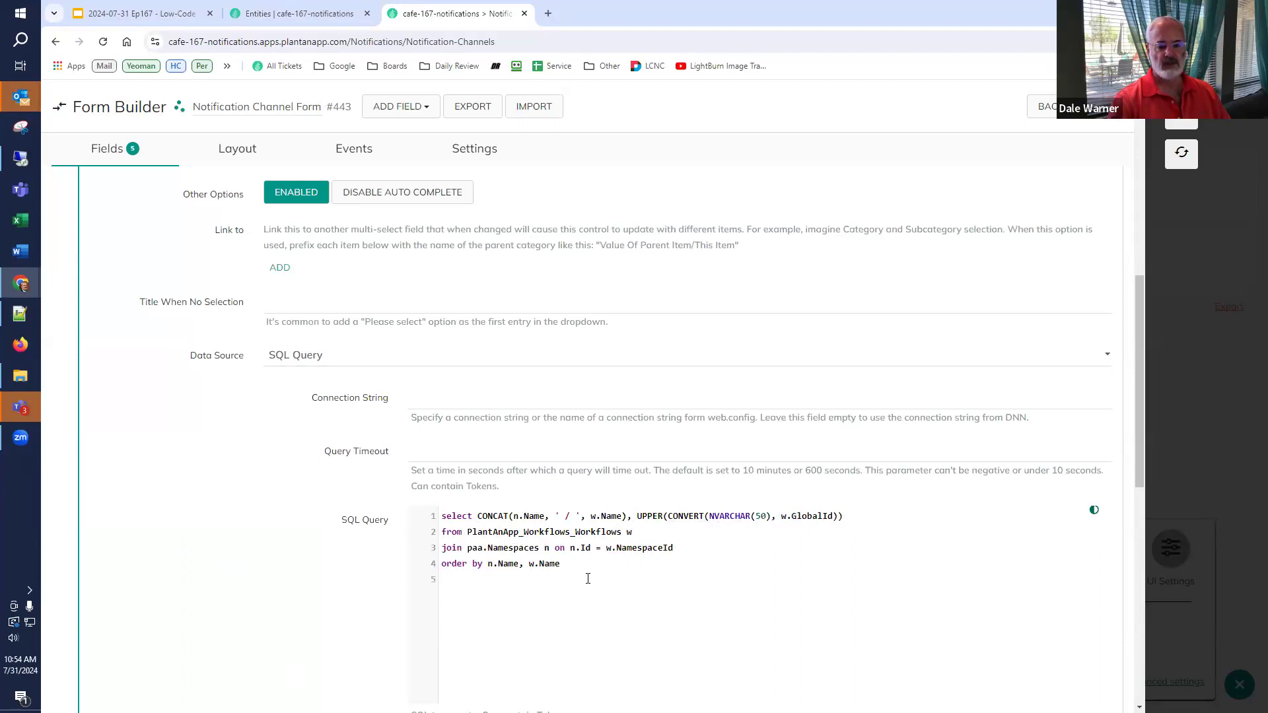
scroll(315, 584, down, 2)
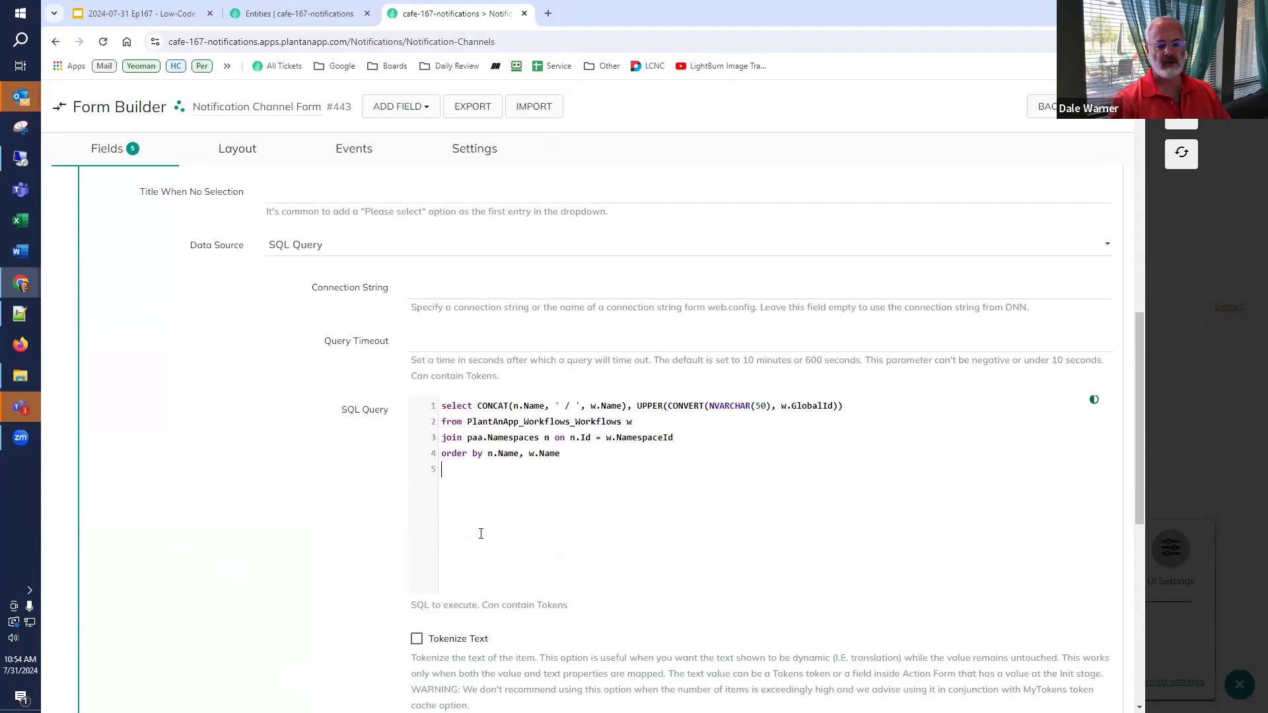
scroll(308, 545, down, 2)
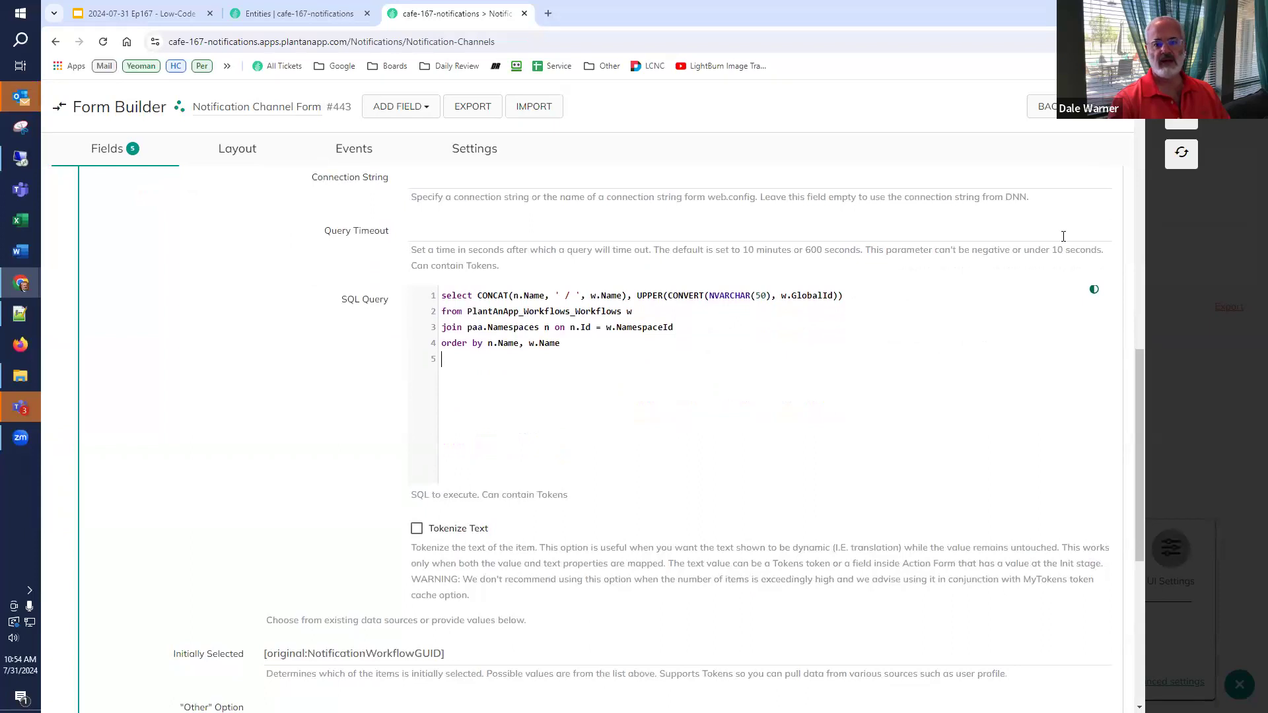
click(1102, 107)
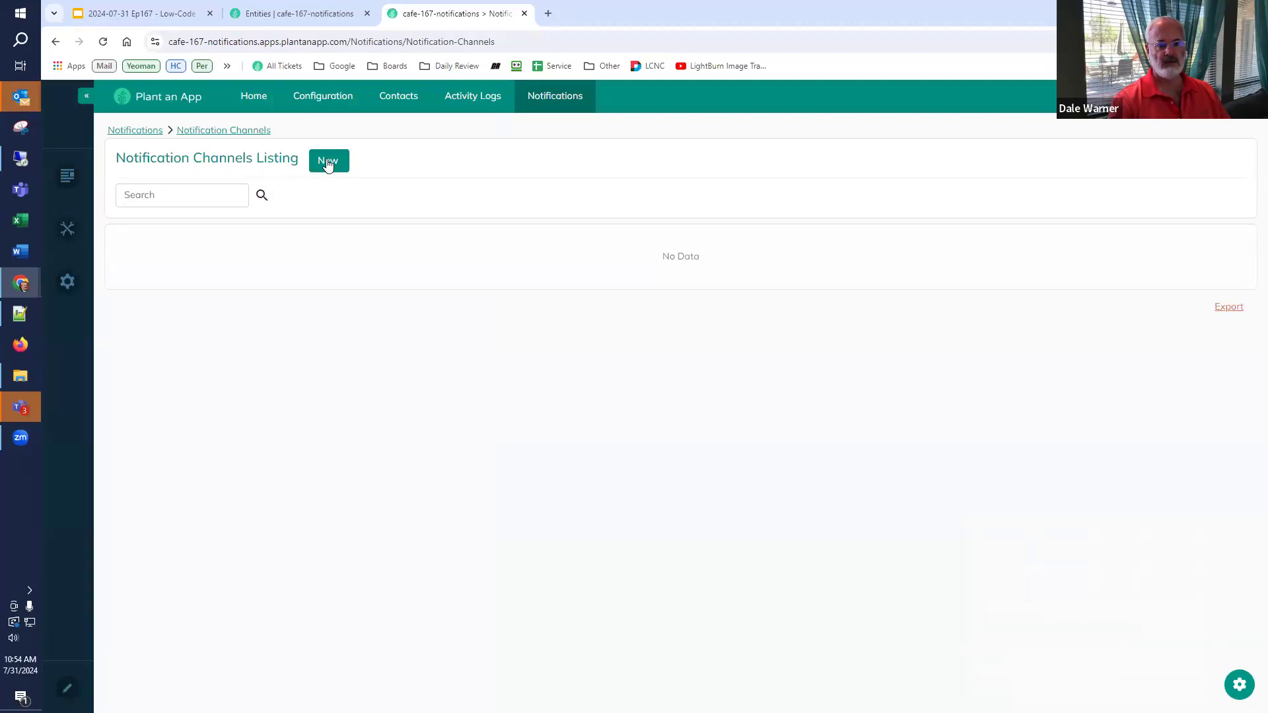
click(322, 168)
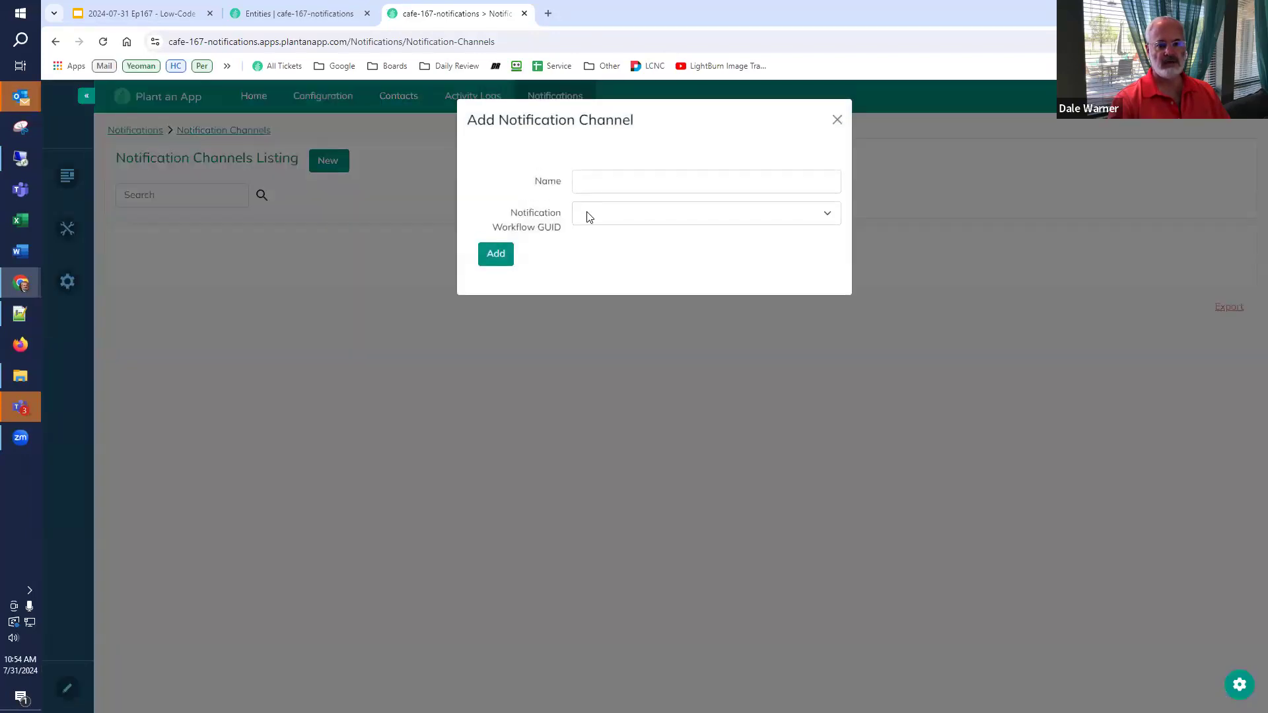
- Add an Email channel using the Default / Email Notifier workflow, then review its edit form
click(590, 217)
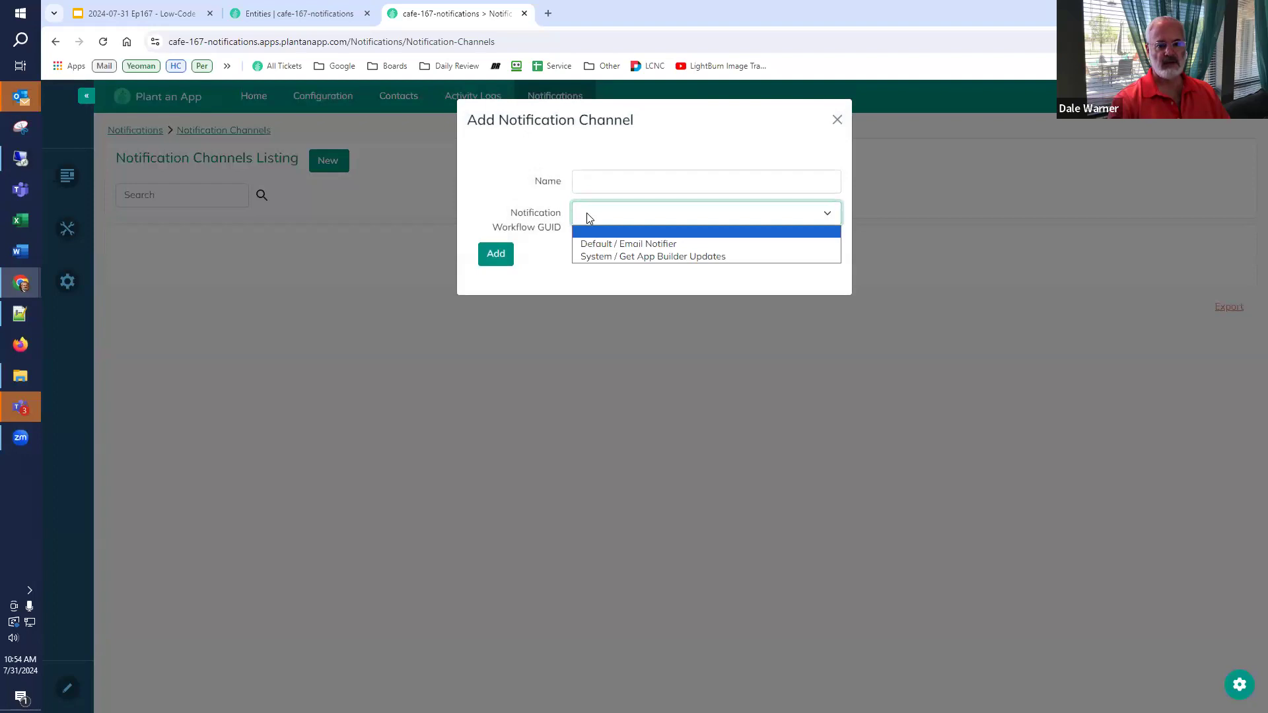
click(590, 217)
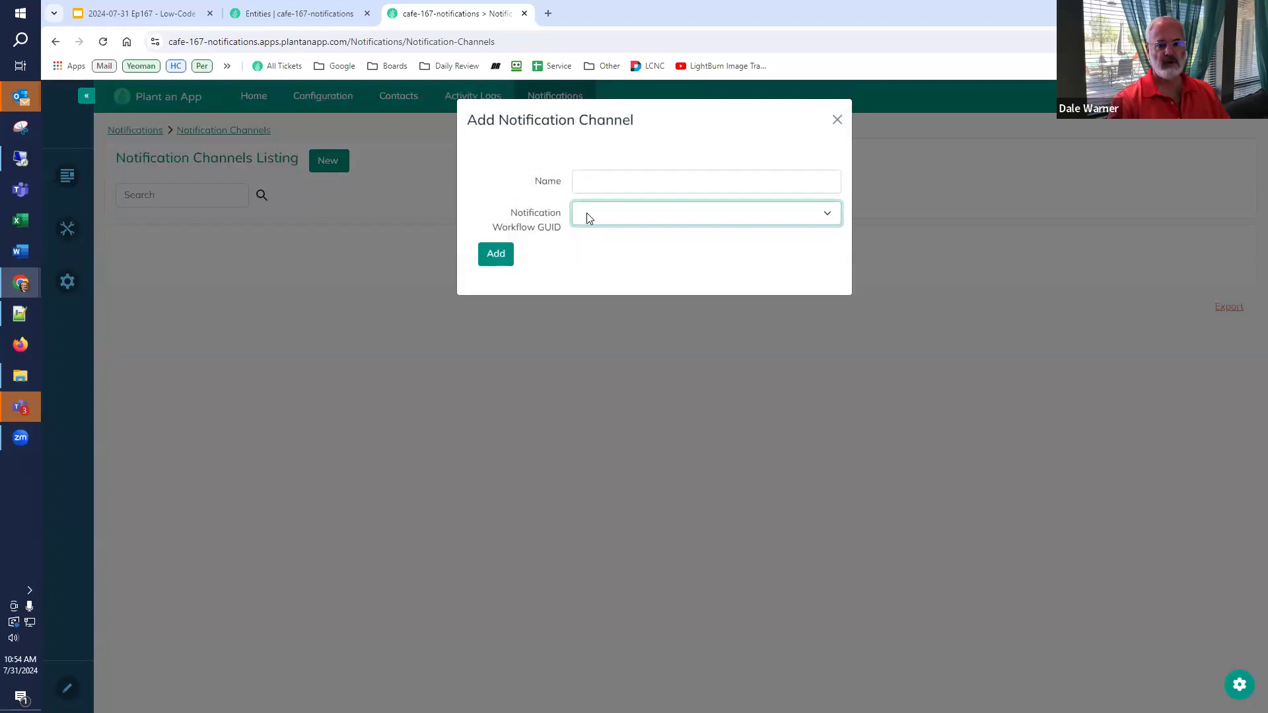
click(590, 217)
click(597, 246)
click(657, 189)
text(Email)
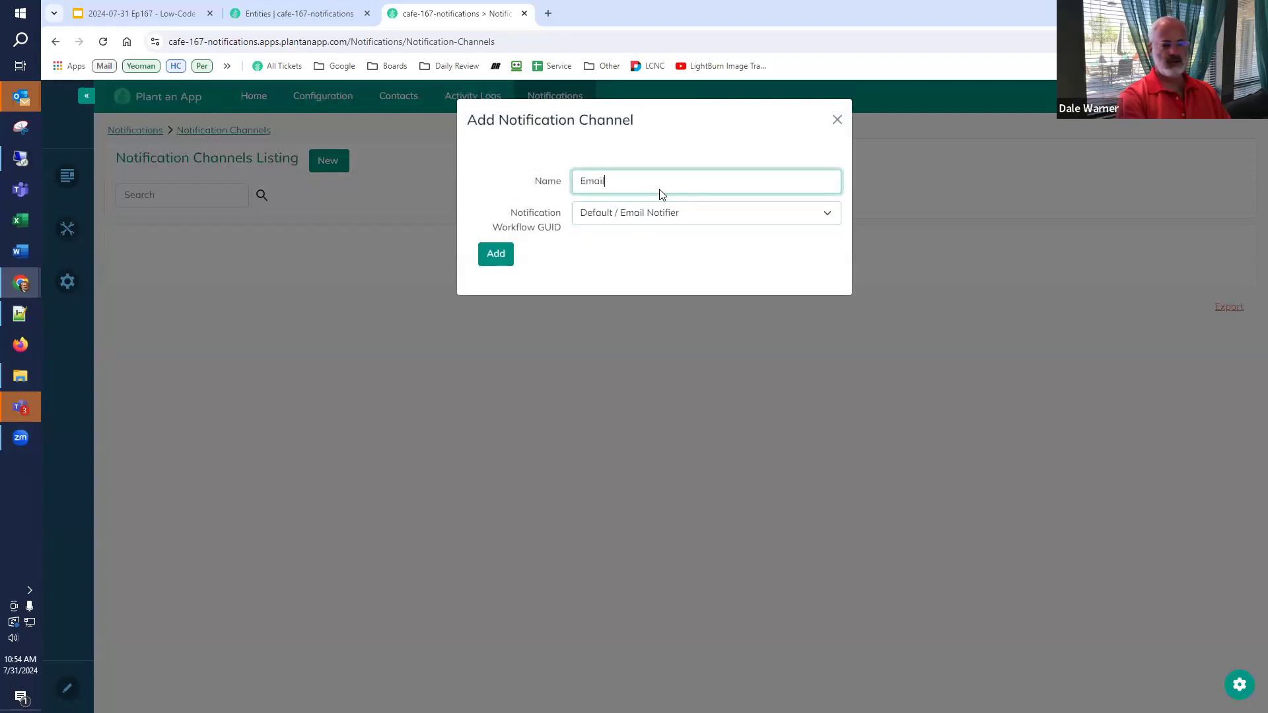
click(500, 256)
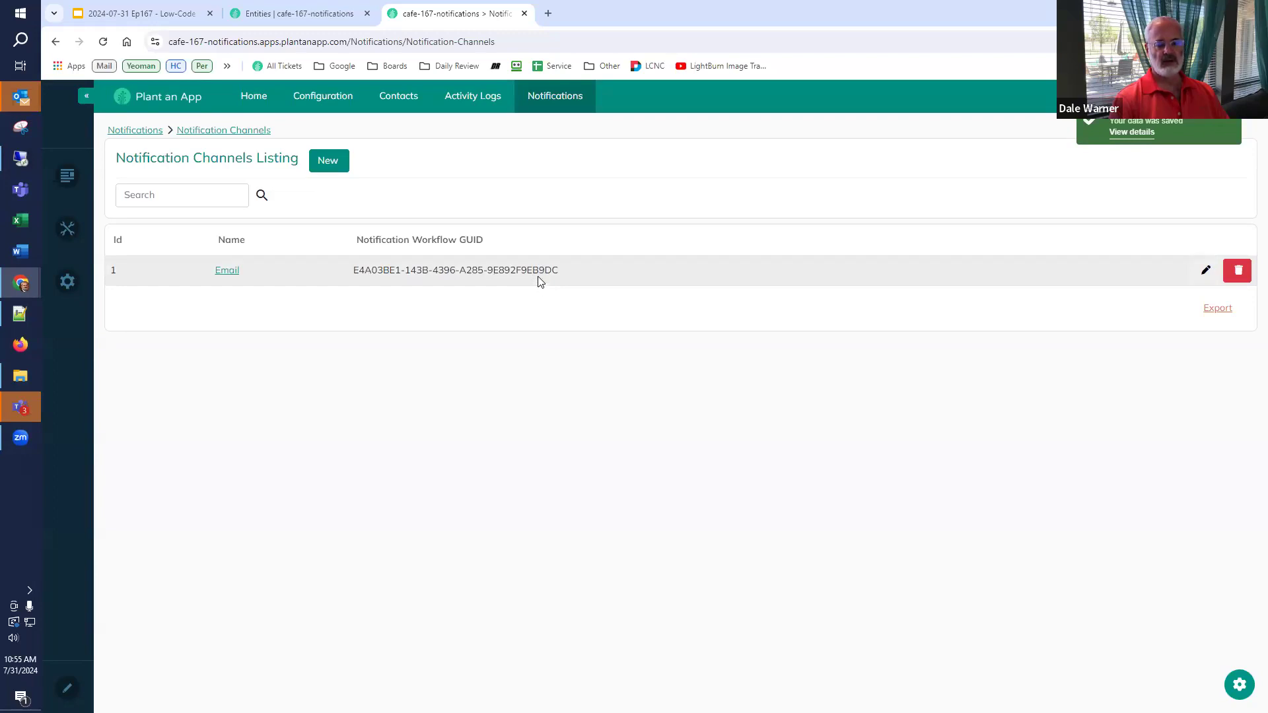
click(1206, 272)
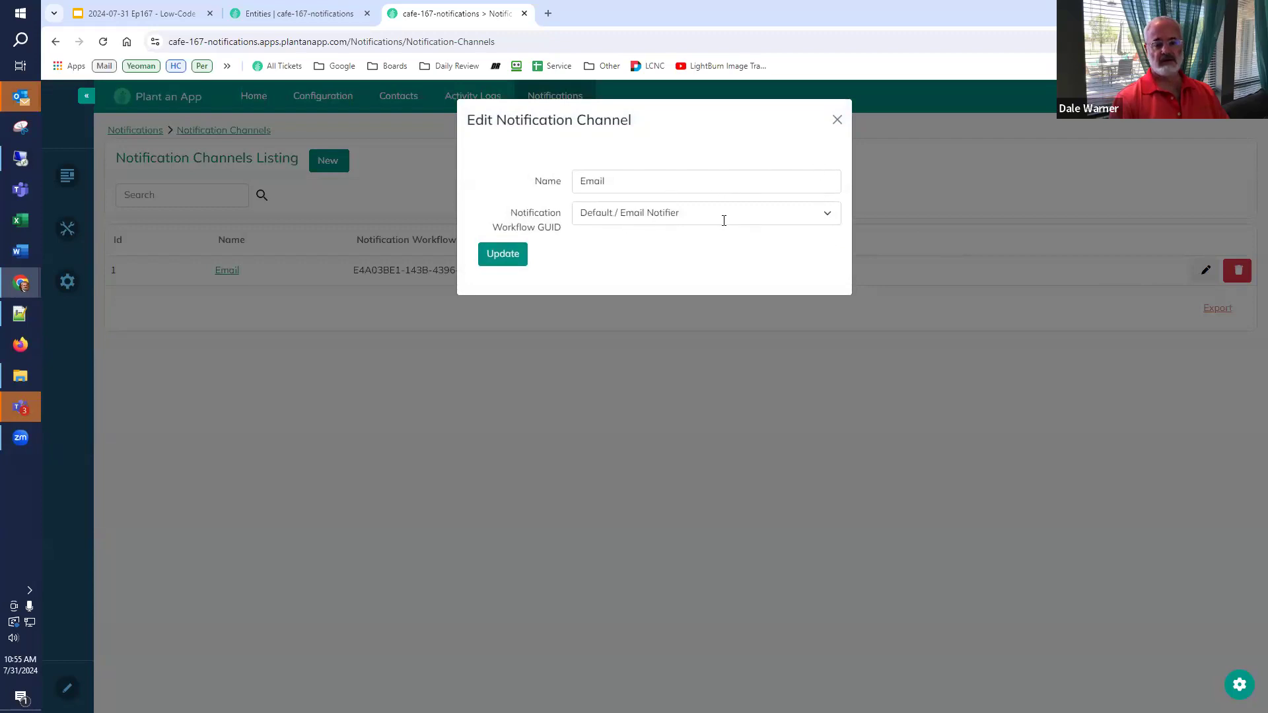
click(837, 120)
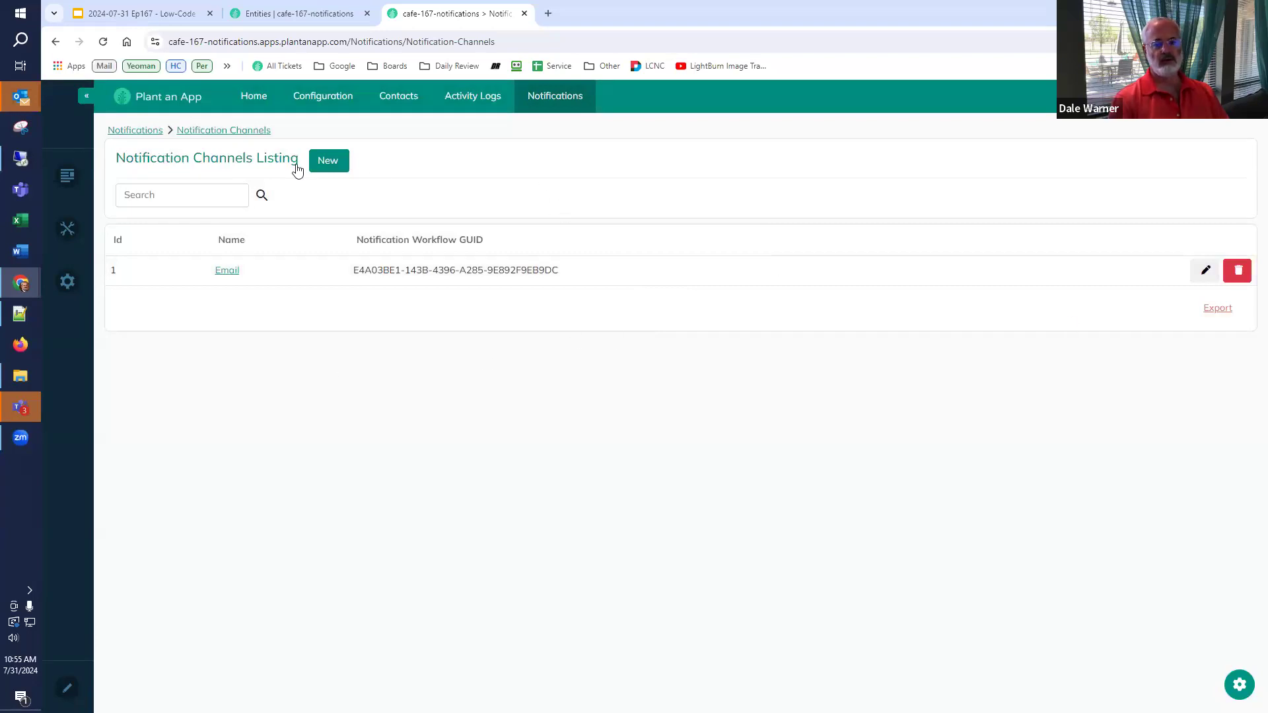
- Check the workflow dropdown in a new channel form, close it unsaved, and return to the slides
click(336, 165)
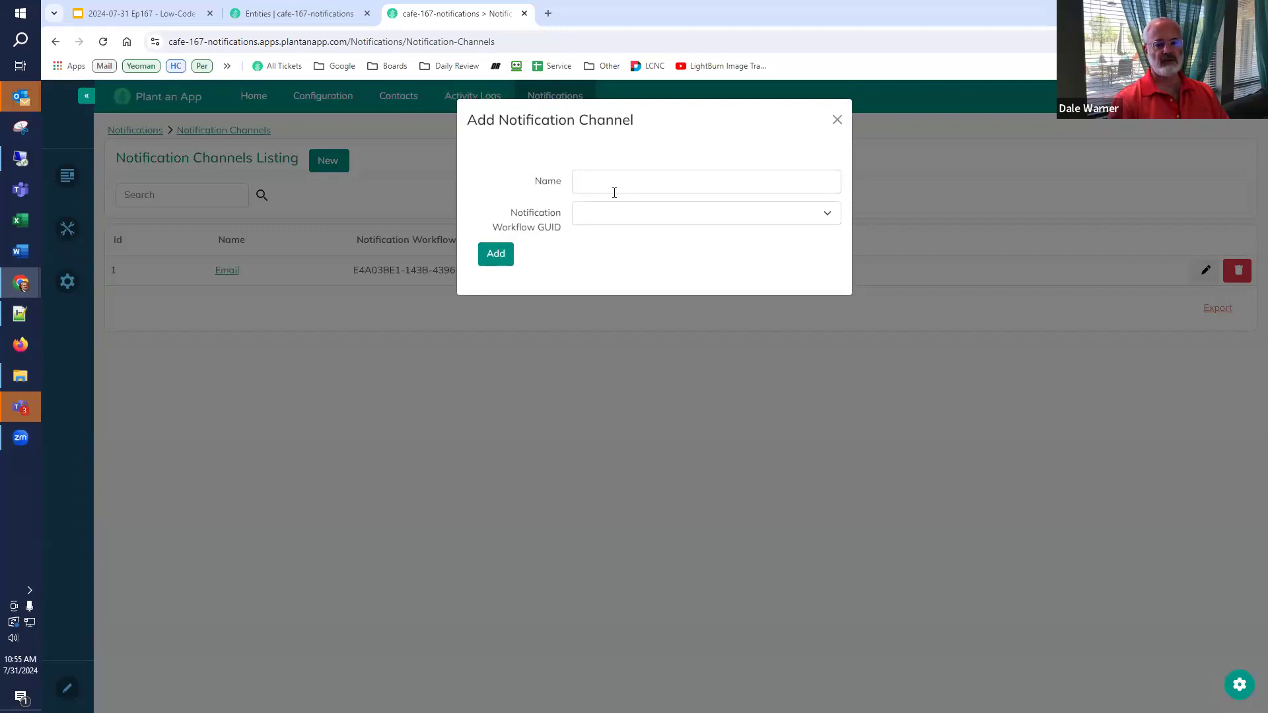
click(653, 219)
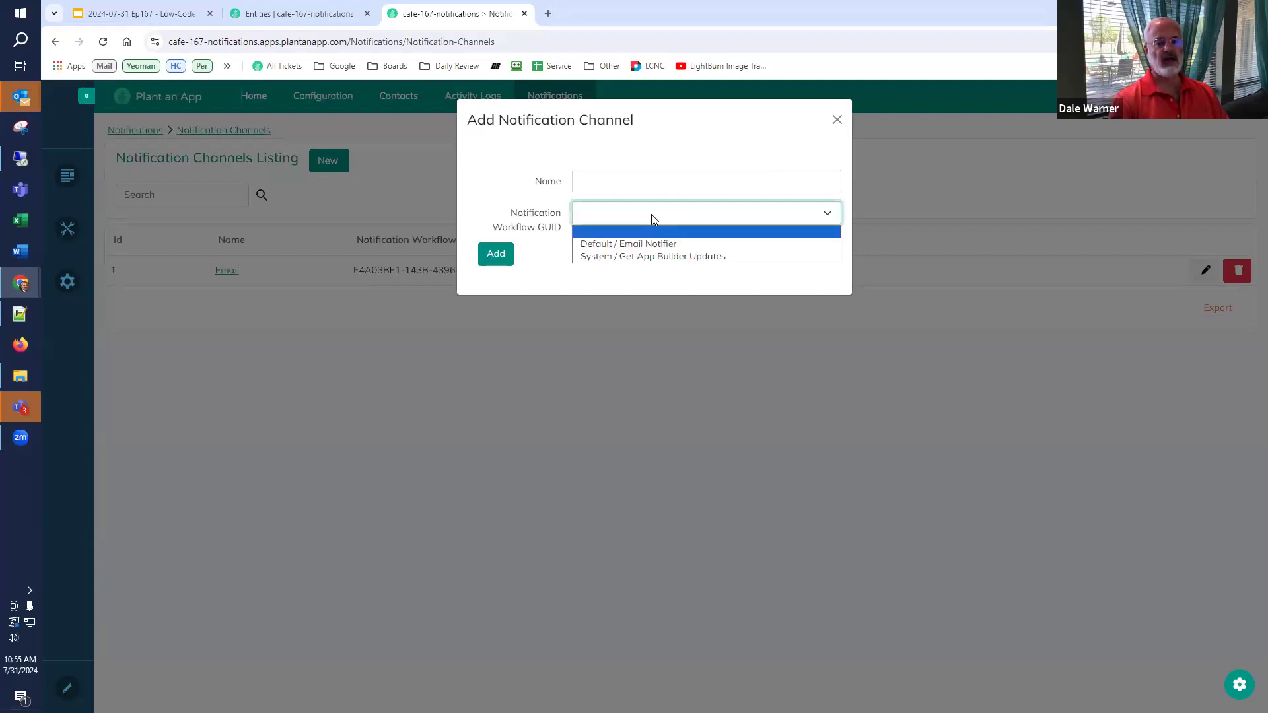
click(652, 216)
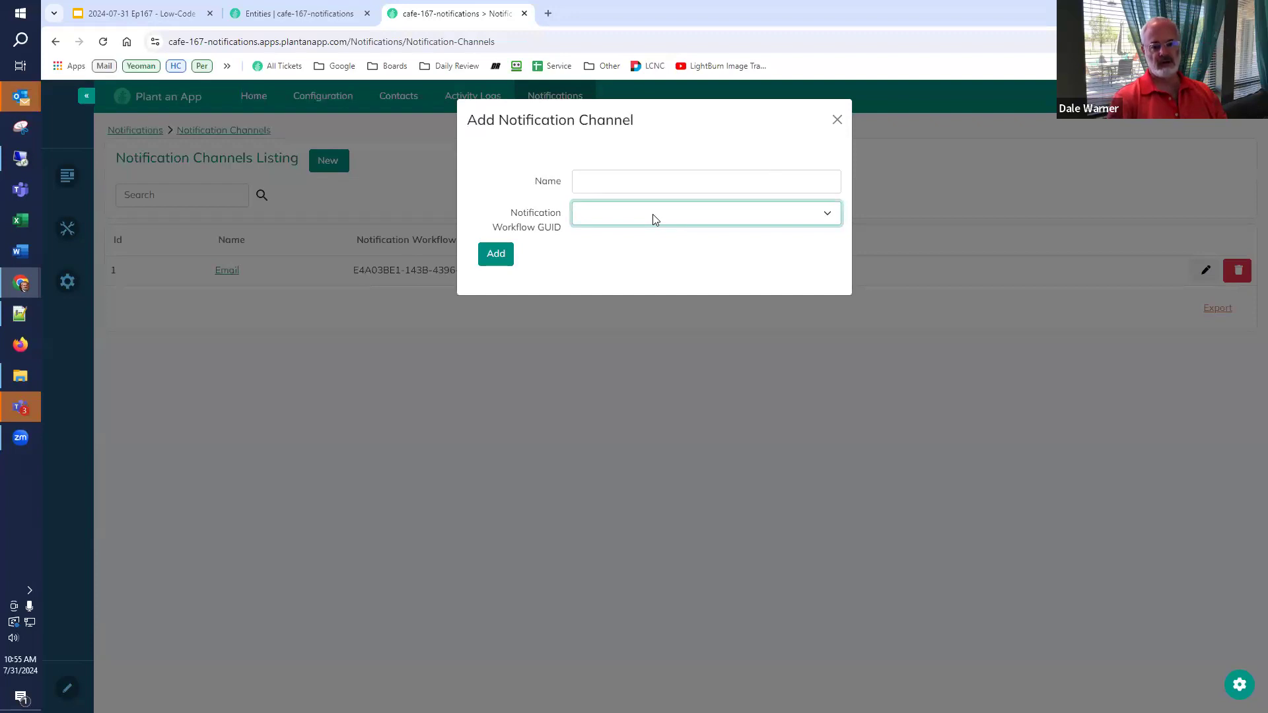
click(836, 121)
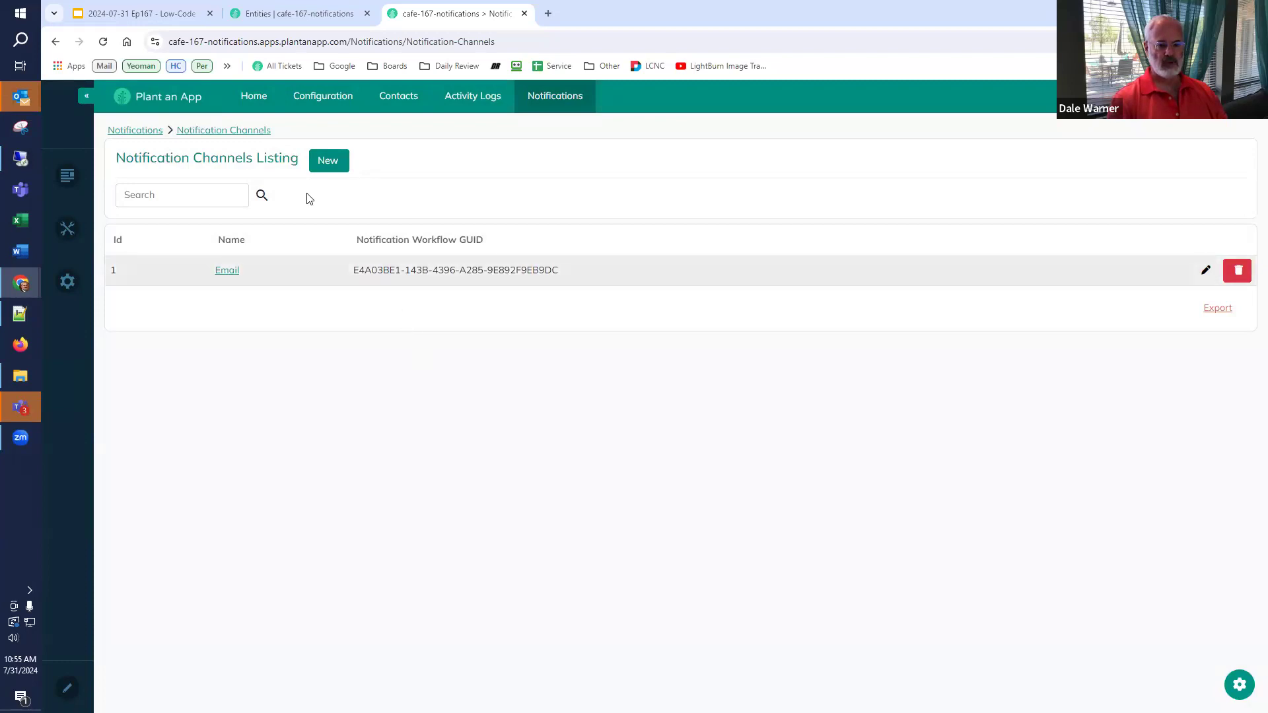
click(133, 14)
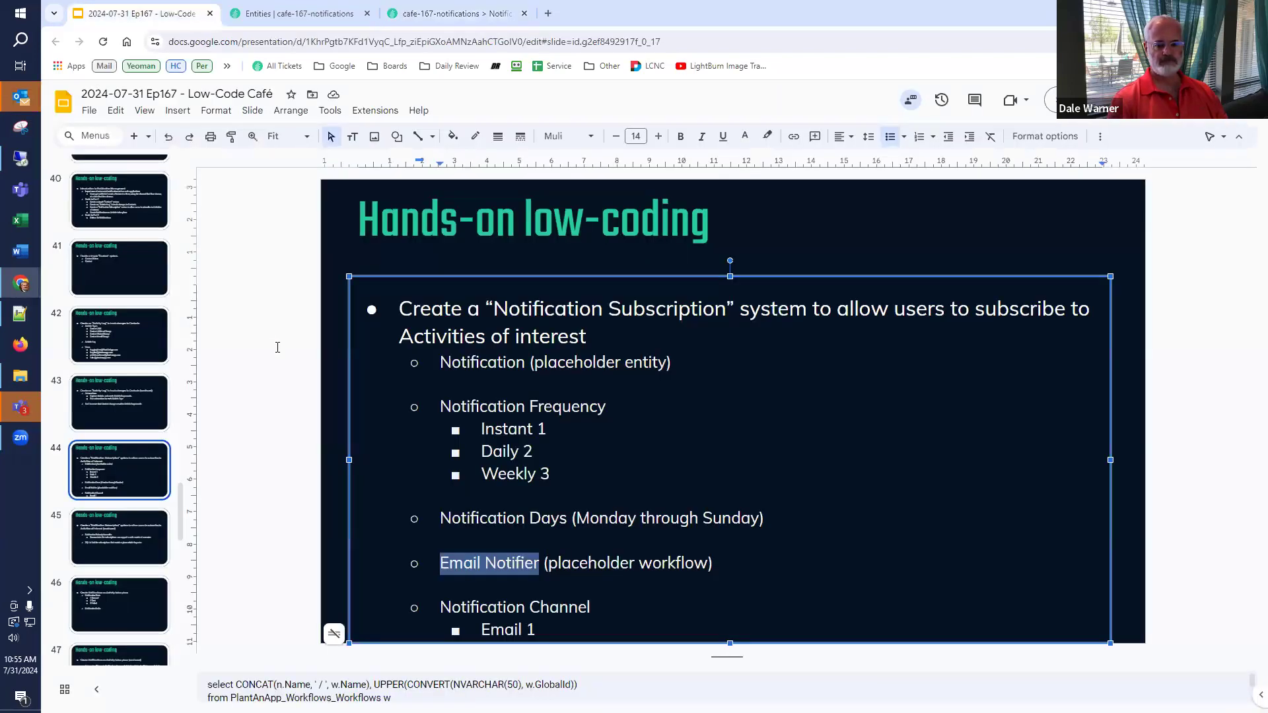
- View slide 45 about the Notification Subscription entity, then return to the app's Entities list
click(123, 538)
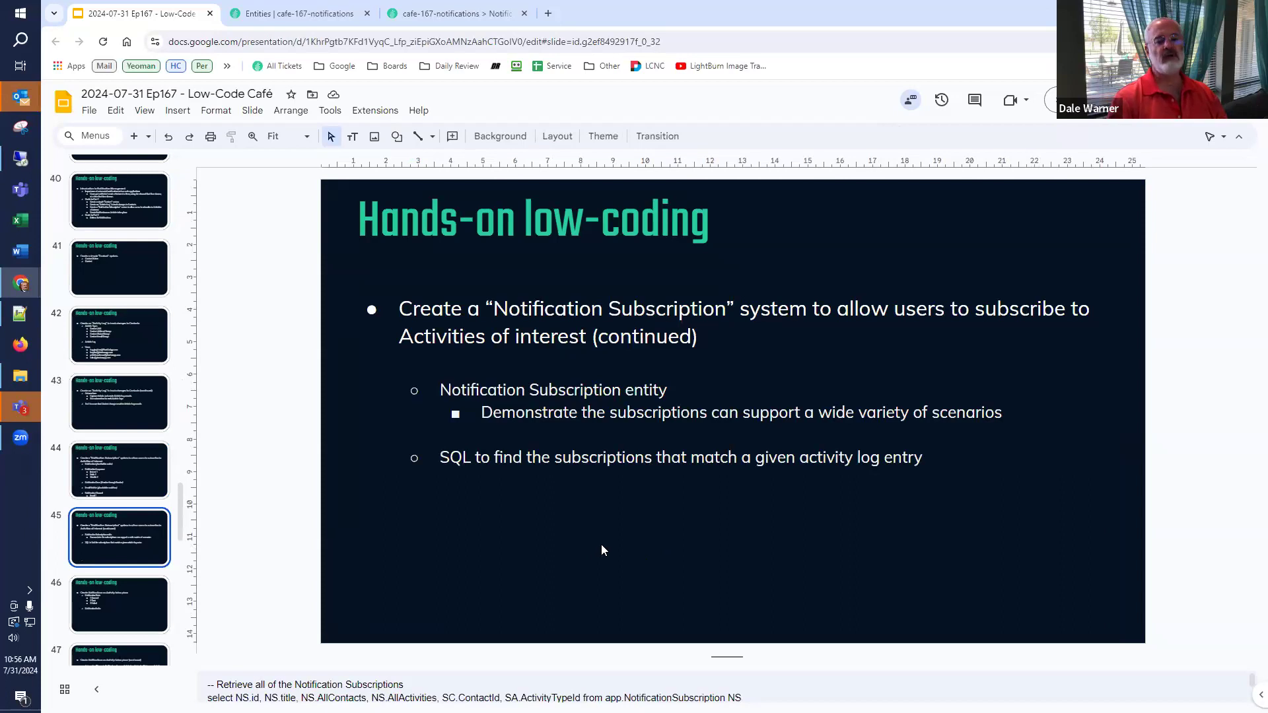
click(449, 16)
click(320, 13)
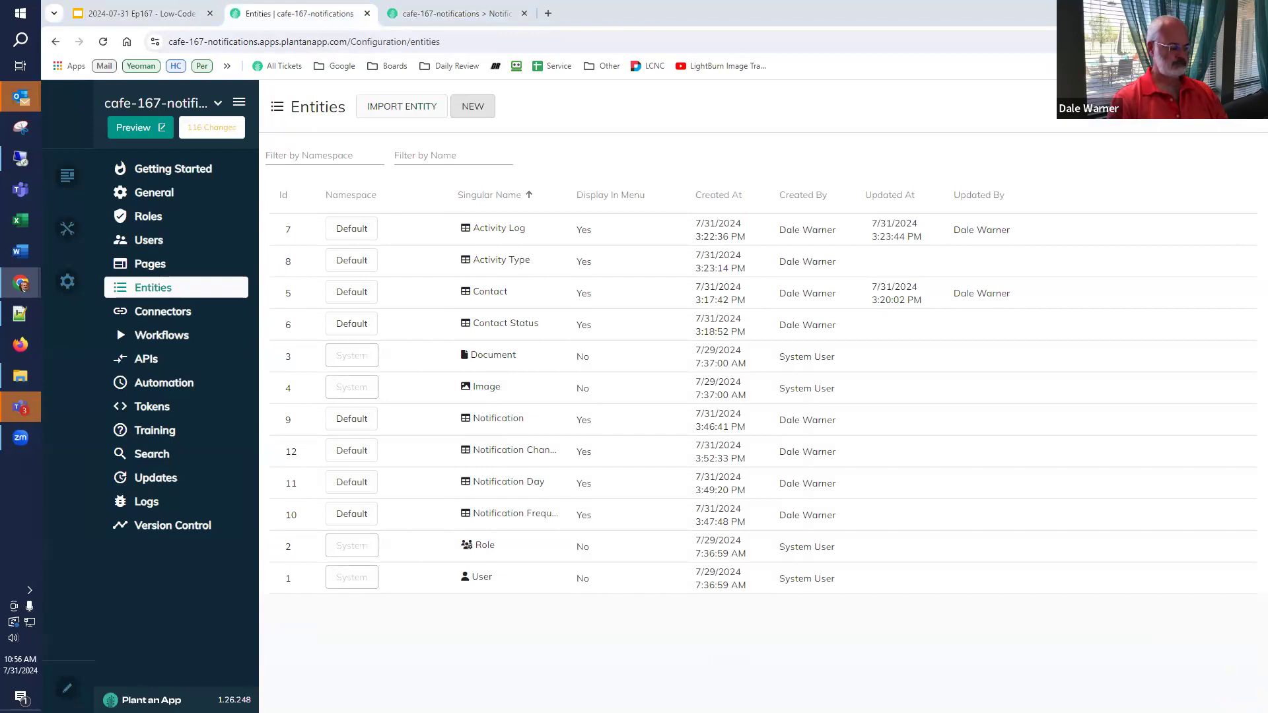
- Define entity Notification Subscription / Notification Subscriptions in Default namespace, parent page Notifications, and continue
click(472, 108)
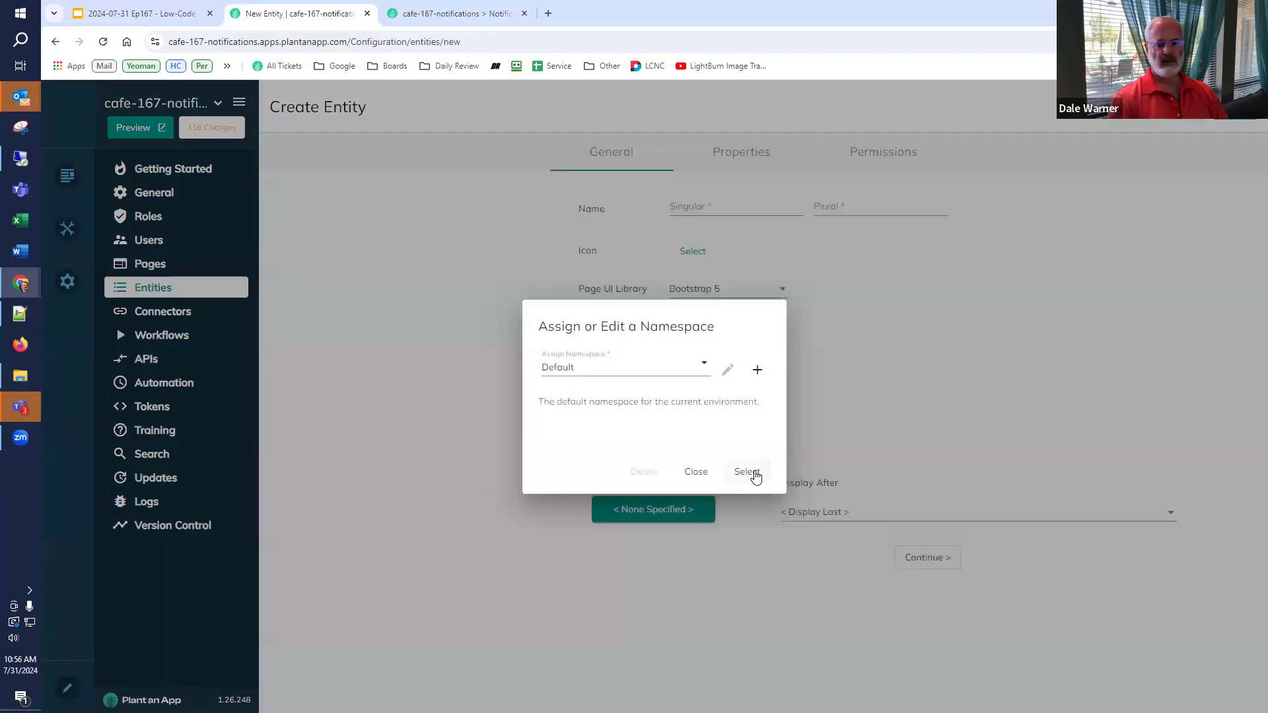
click(752, 473)
click(716, 211)
text(Notification Subscription)
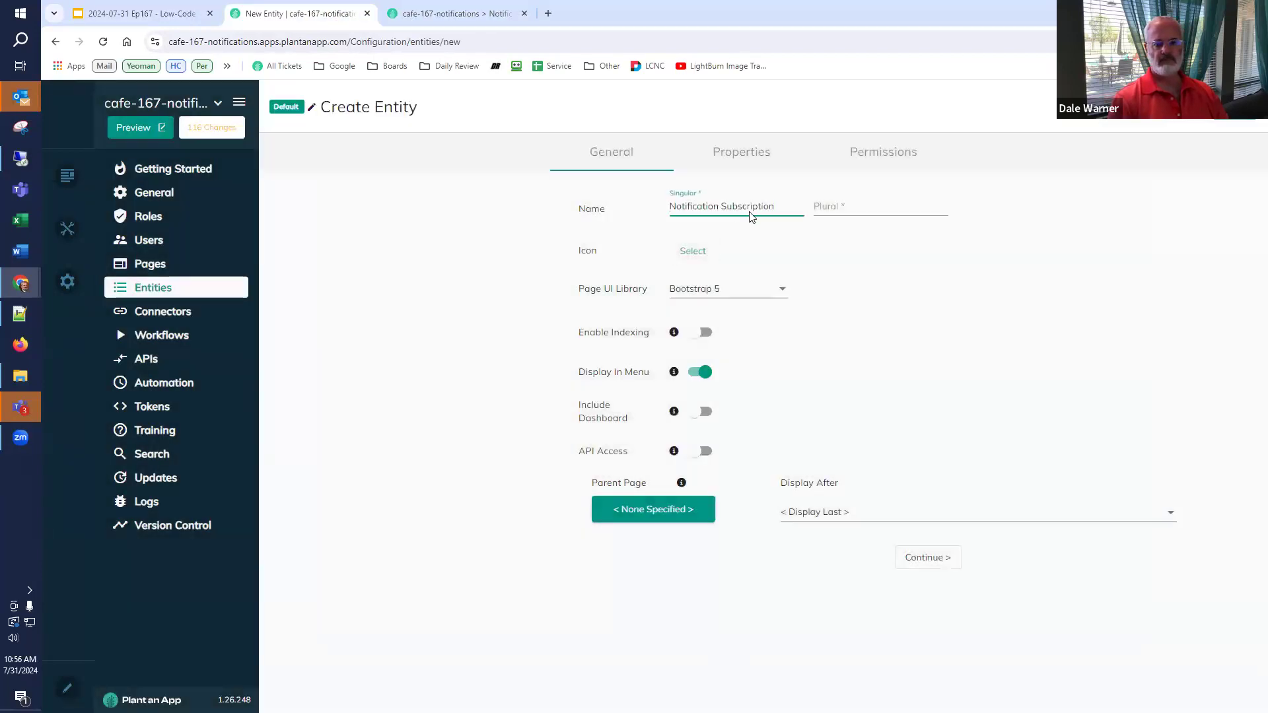
click(824, 217)
text(Notification Subscription)
text(s)
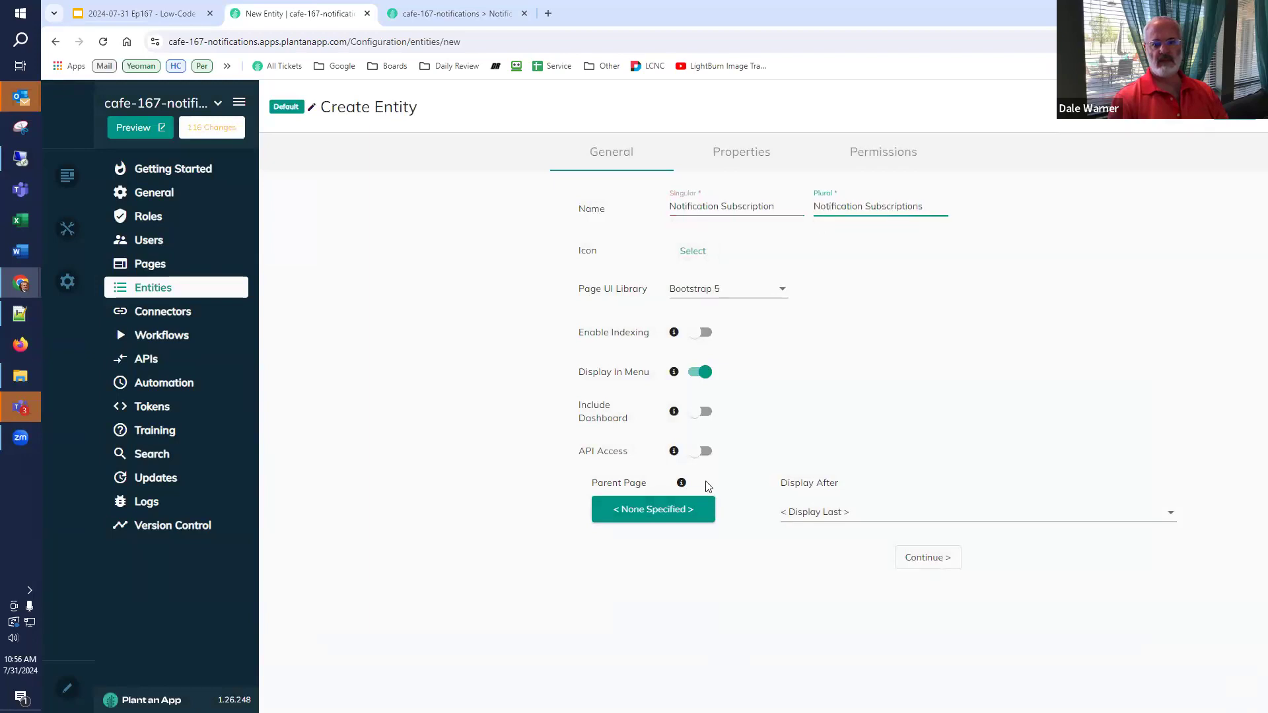
click(664, 519)
scroll(664, 522, down, 2)
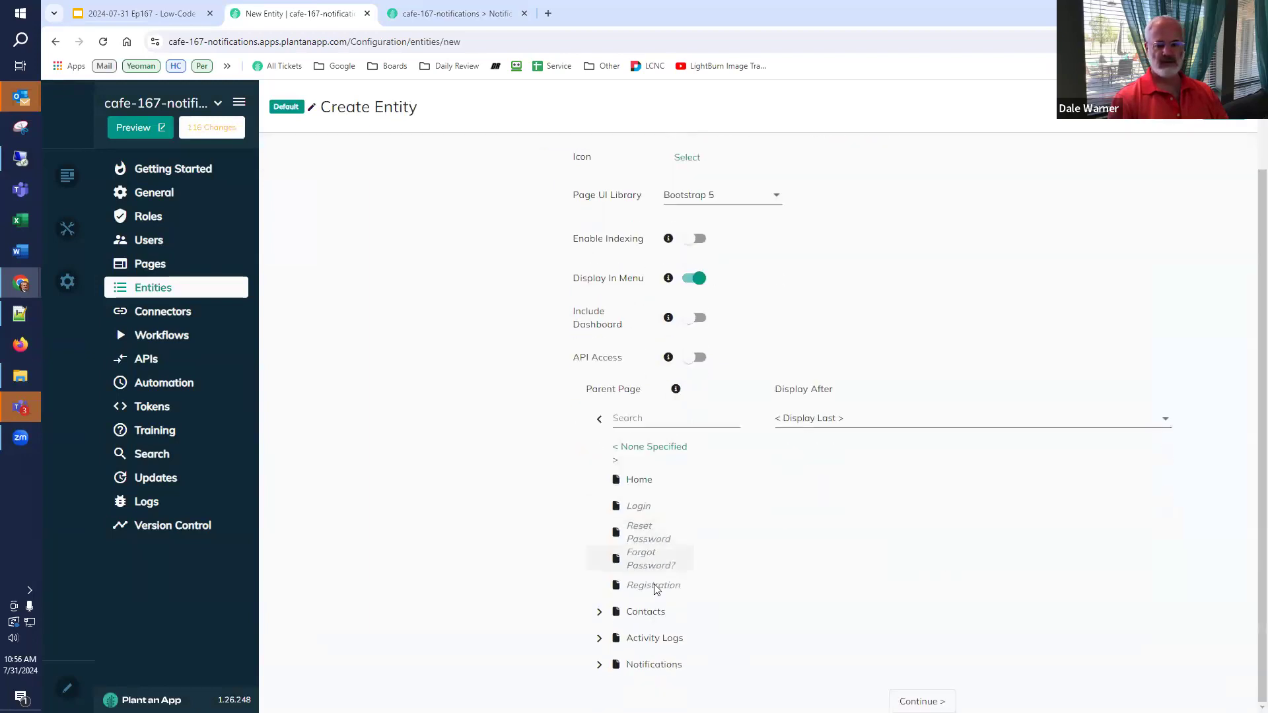
click(648, 670)
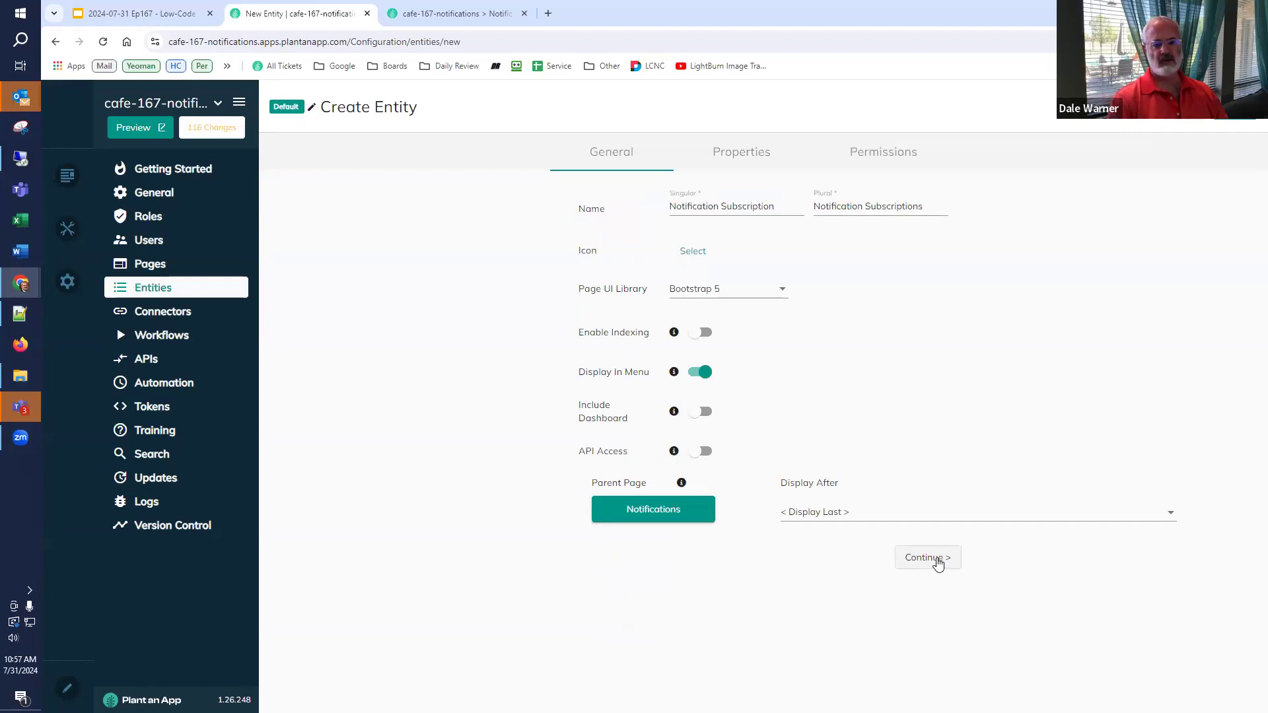
click(938, 561)
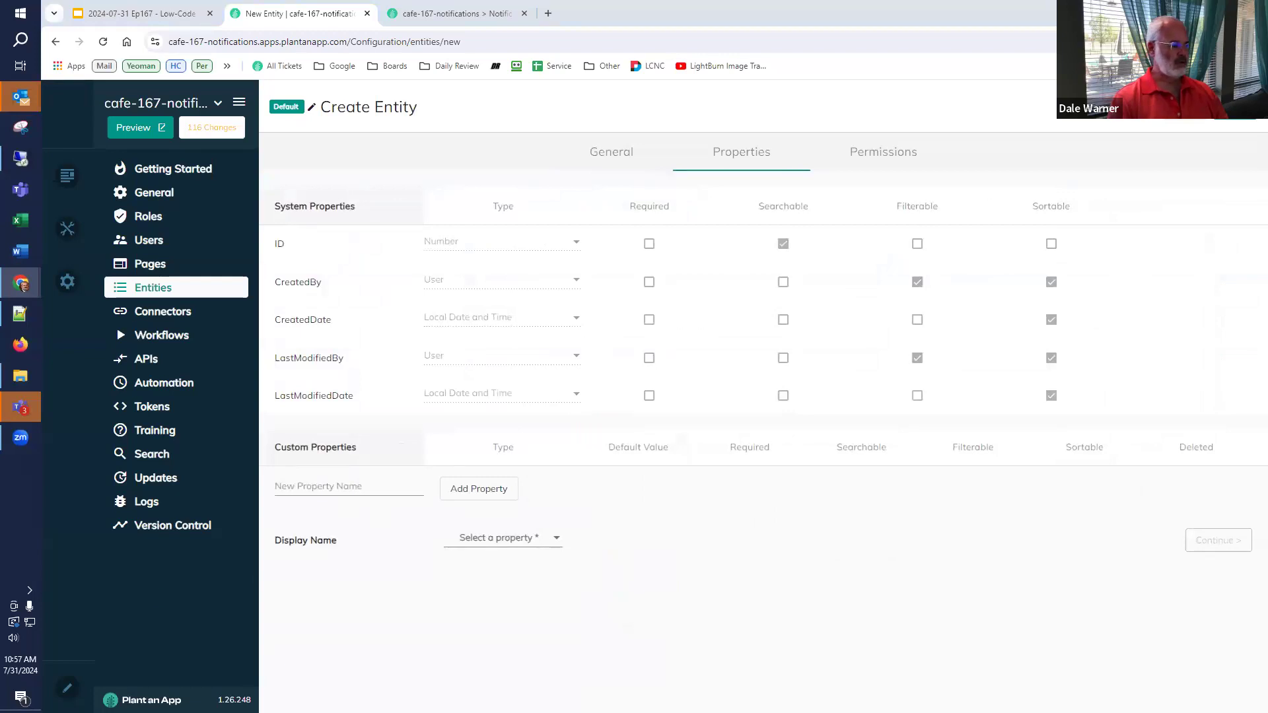
- Add a Title text property and a User to Notify property of type User
click(344, 485)
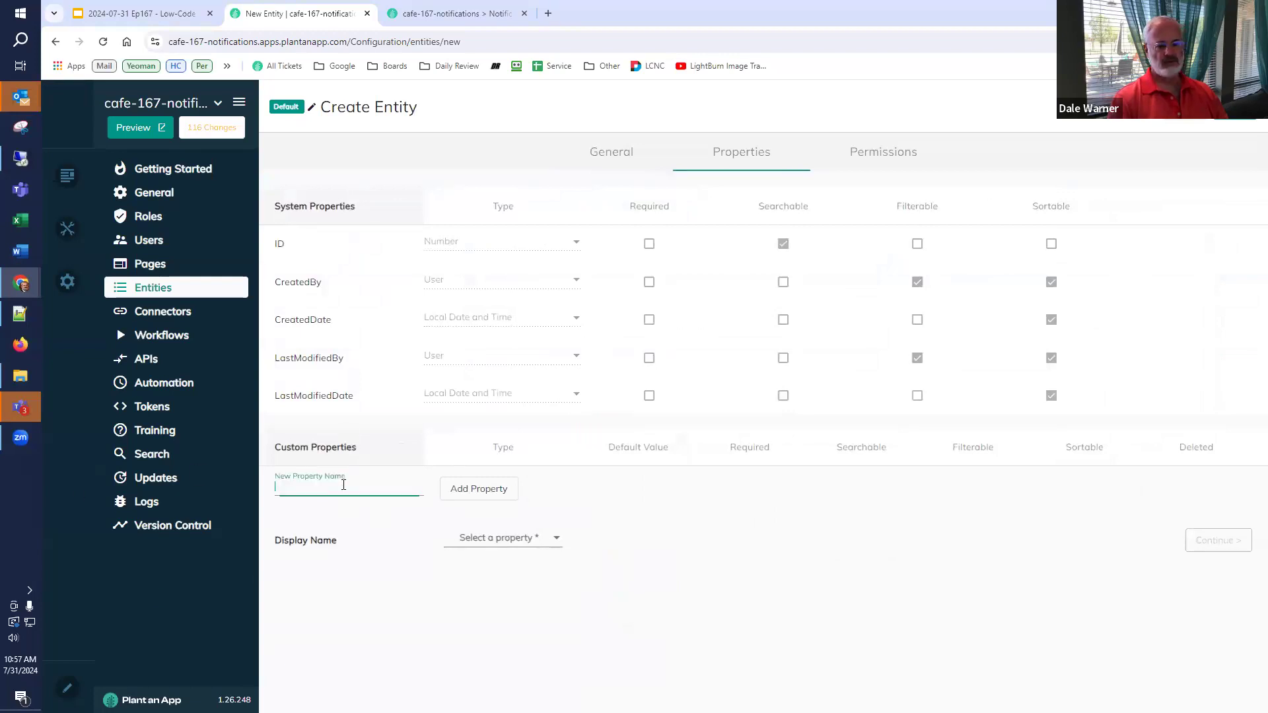
text(Title)
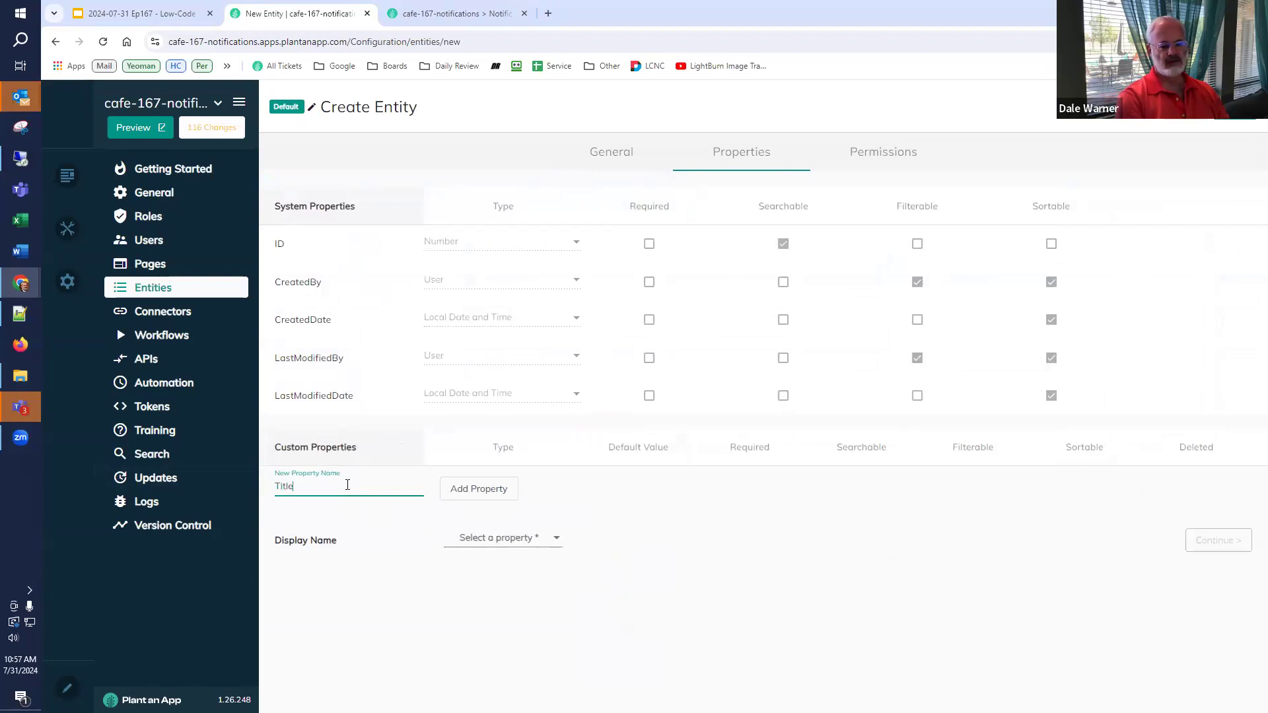
click(487, 490)
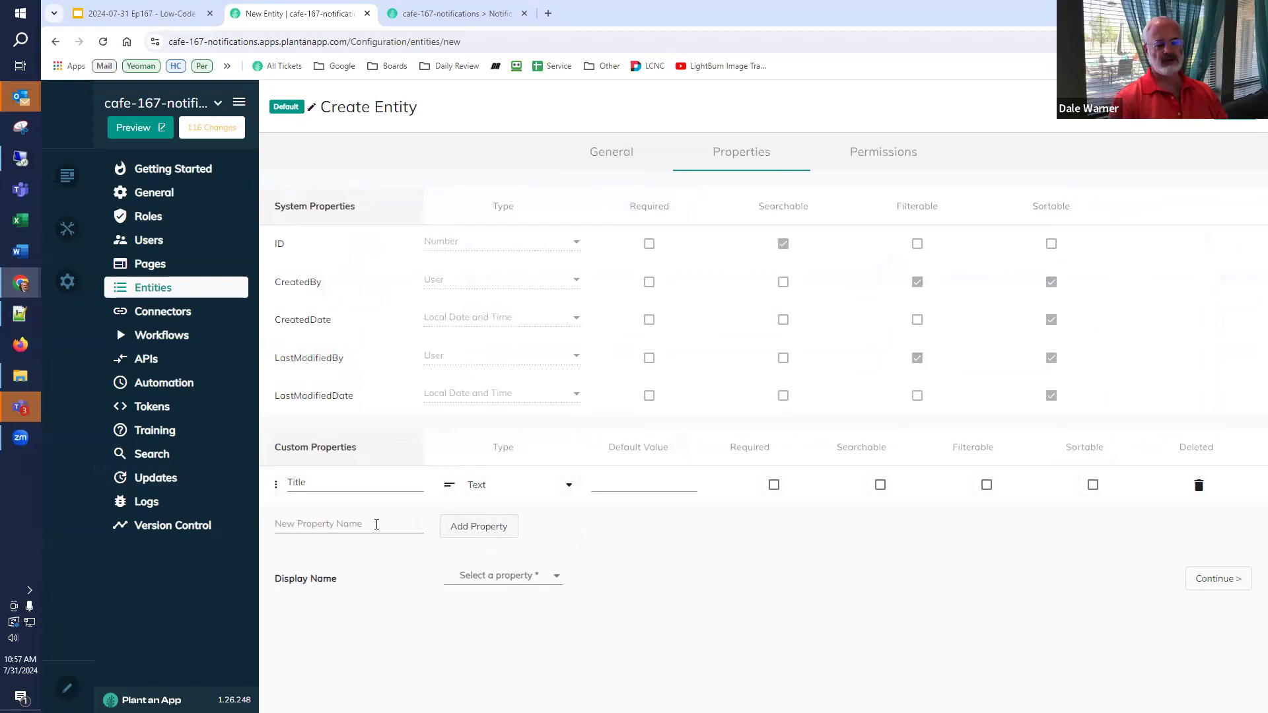
click(376, 525)
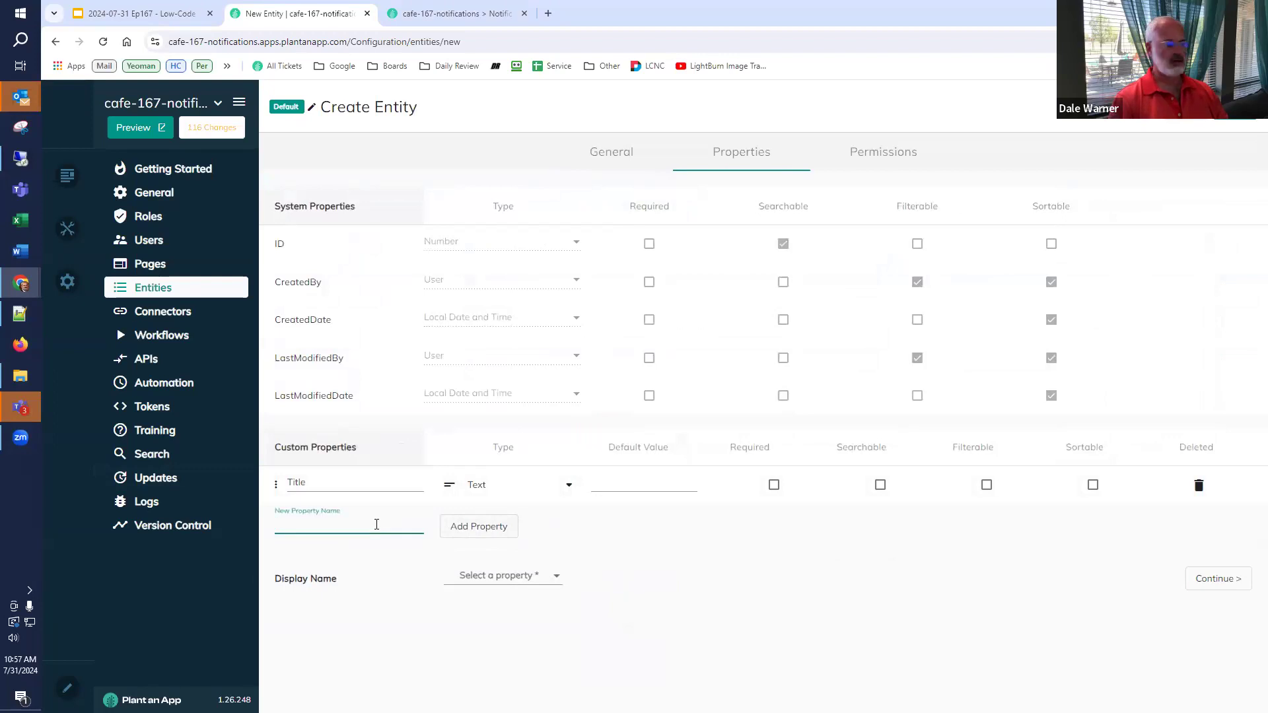
text(User)
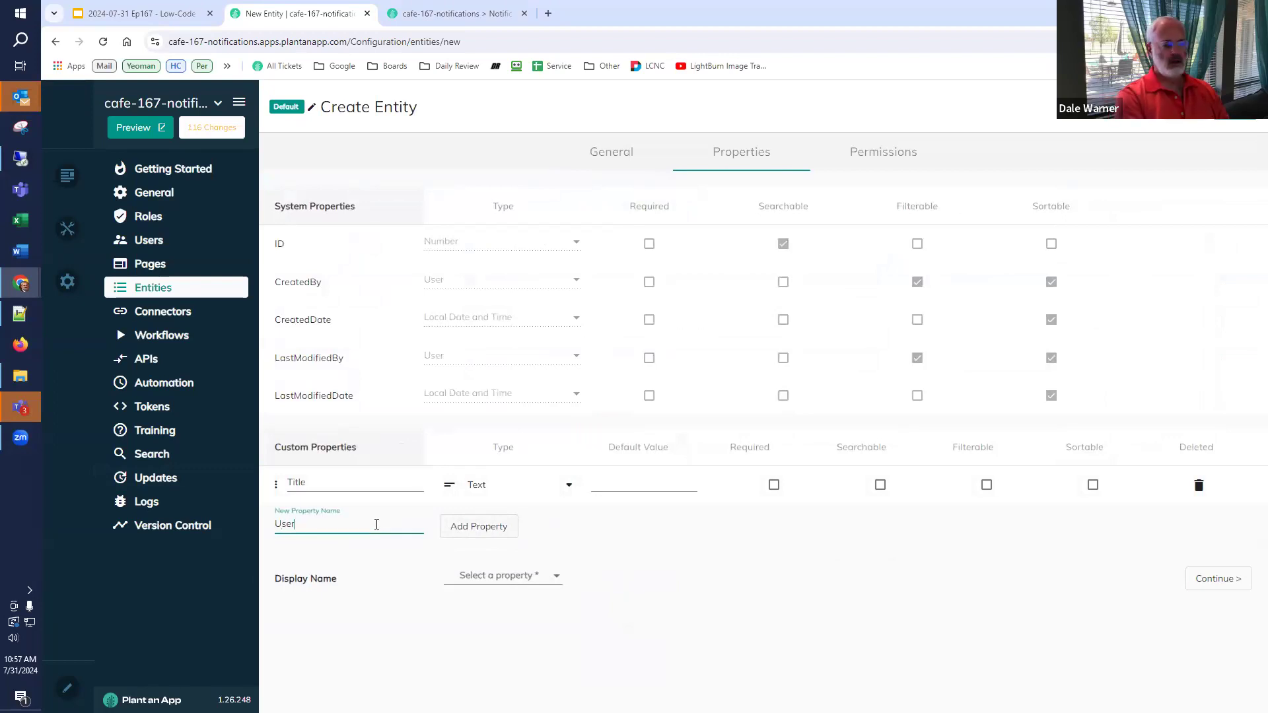
text( to Notify)
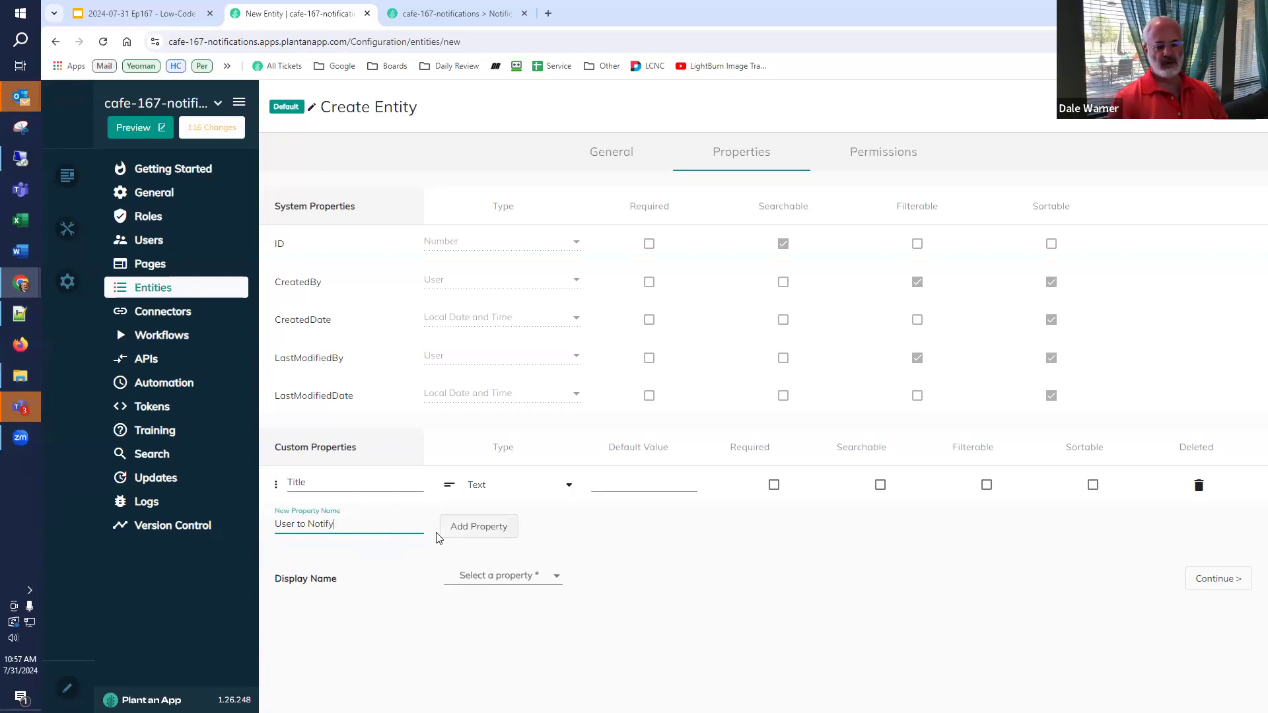
click(462, 533)
click(475, 526)
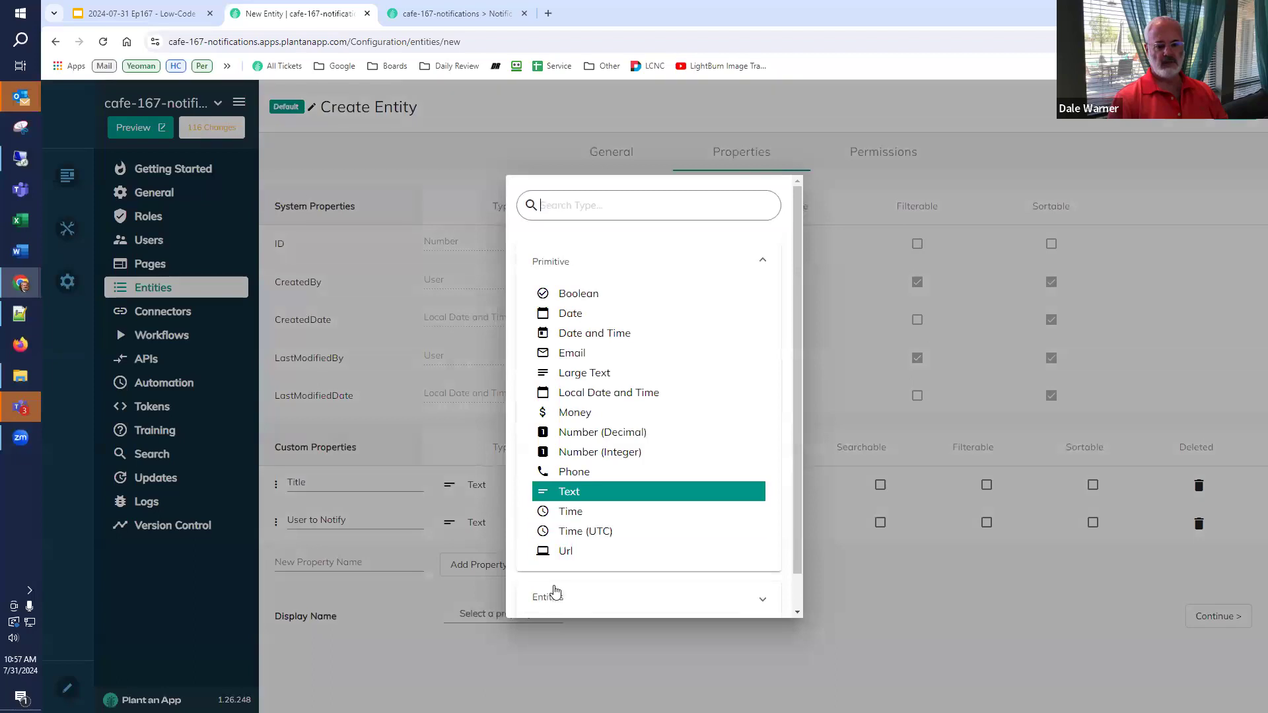
click(555, 594)
scroll(558, 575, down, 5)
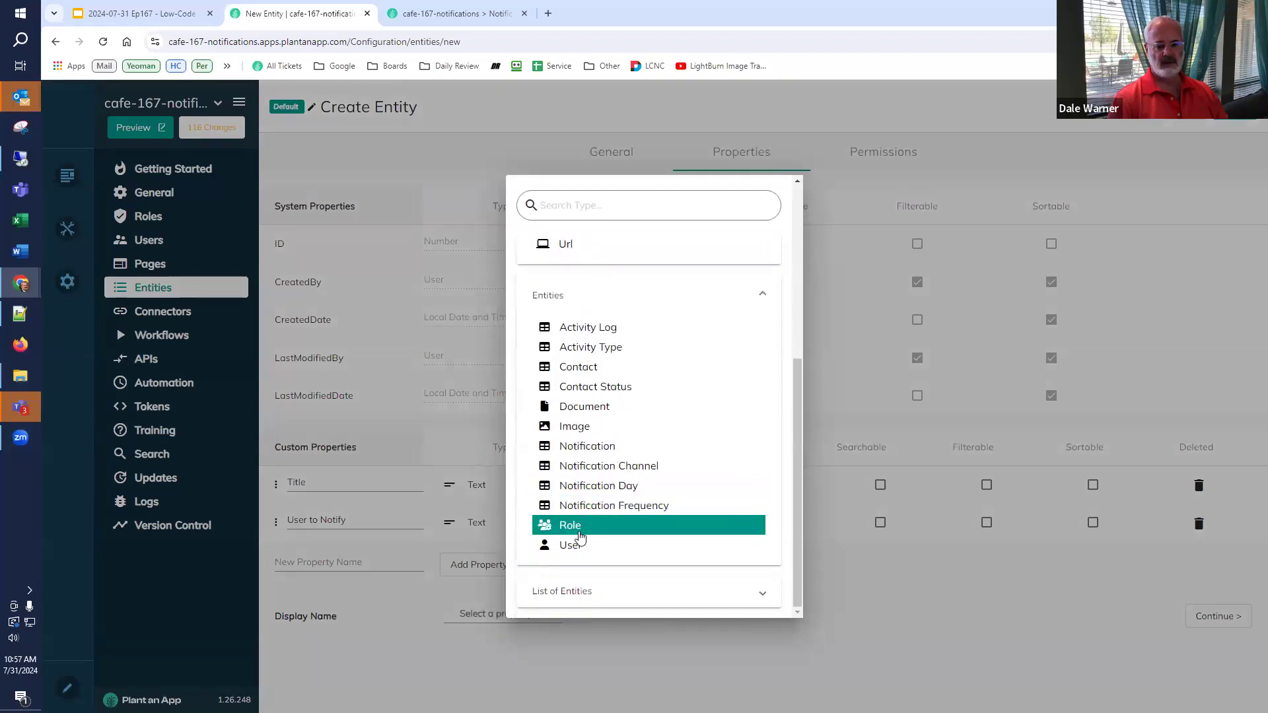
click(578, 544)
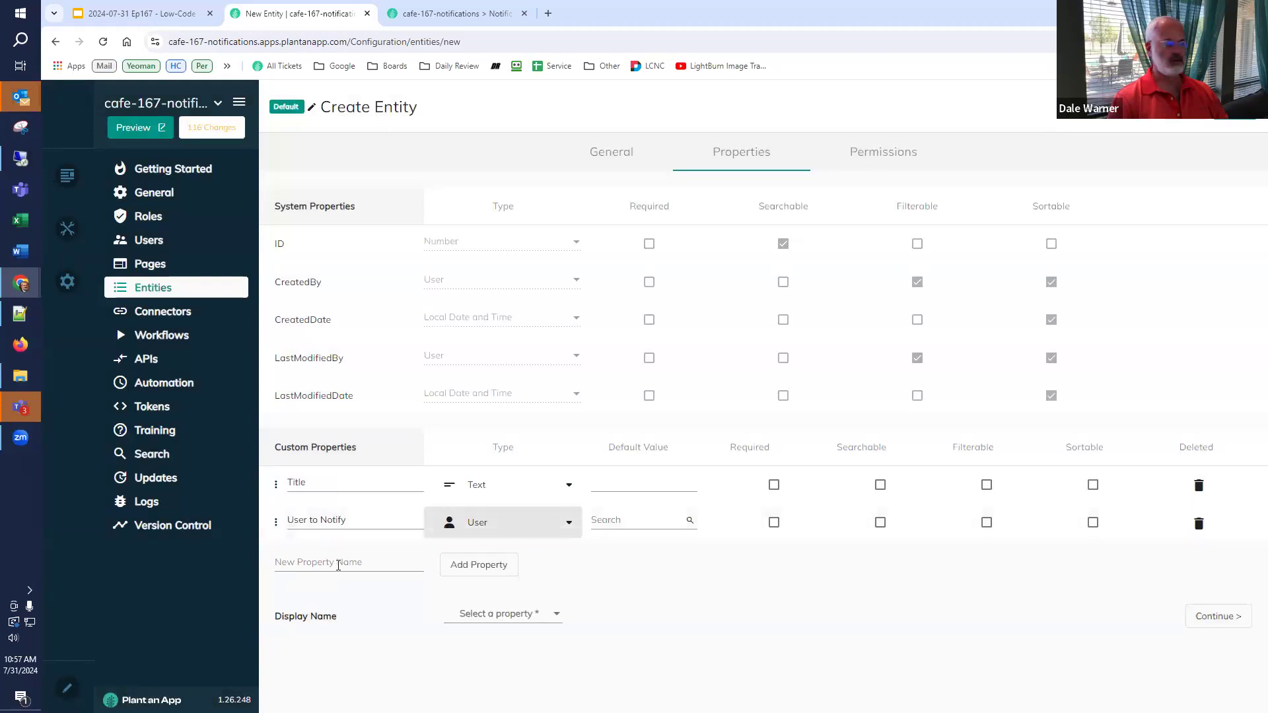
- Add All Contacts as a Boolean property and Specific Contacts as a list of contacts
click(345, 561)
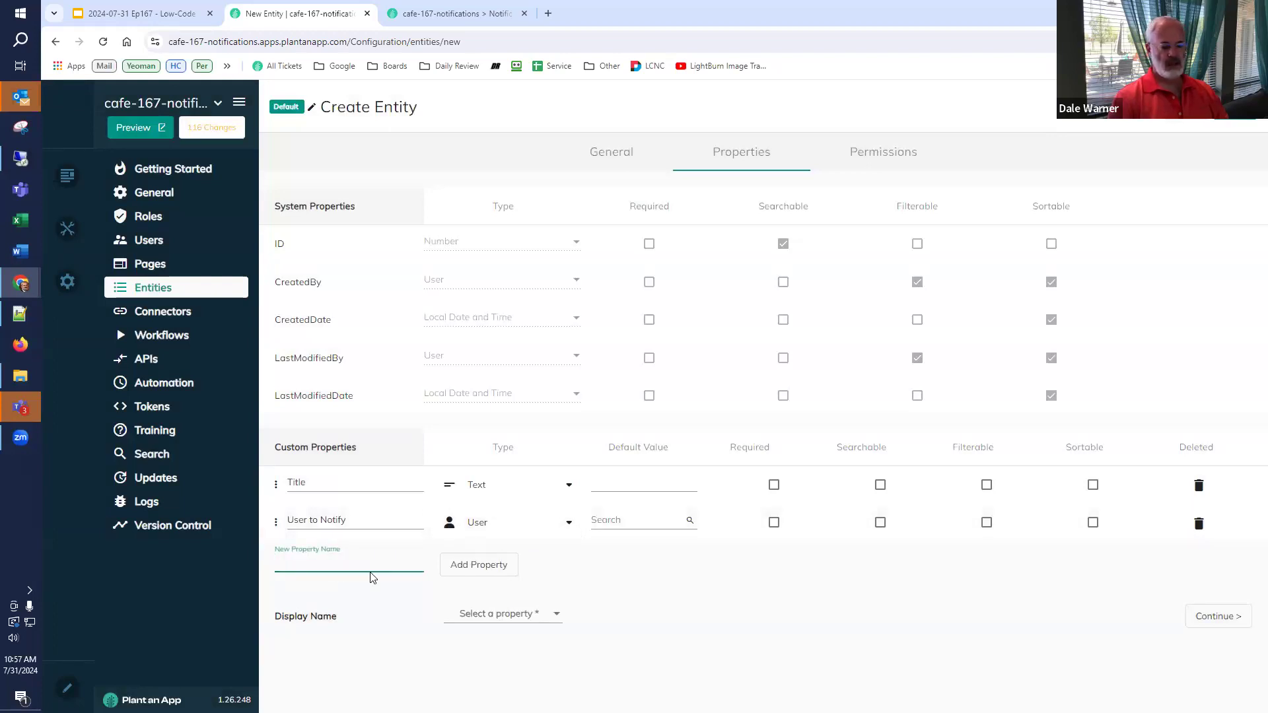
text(All Contacts)
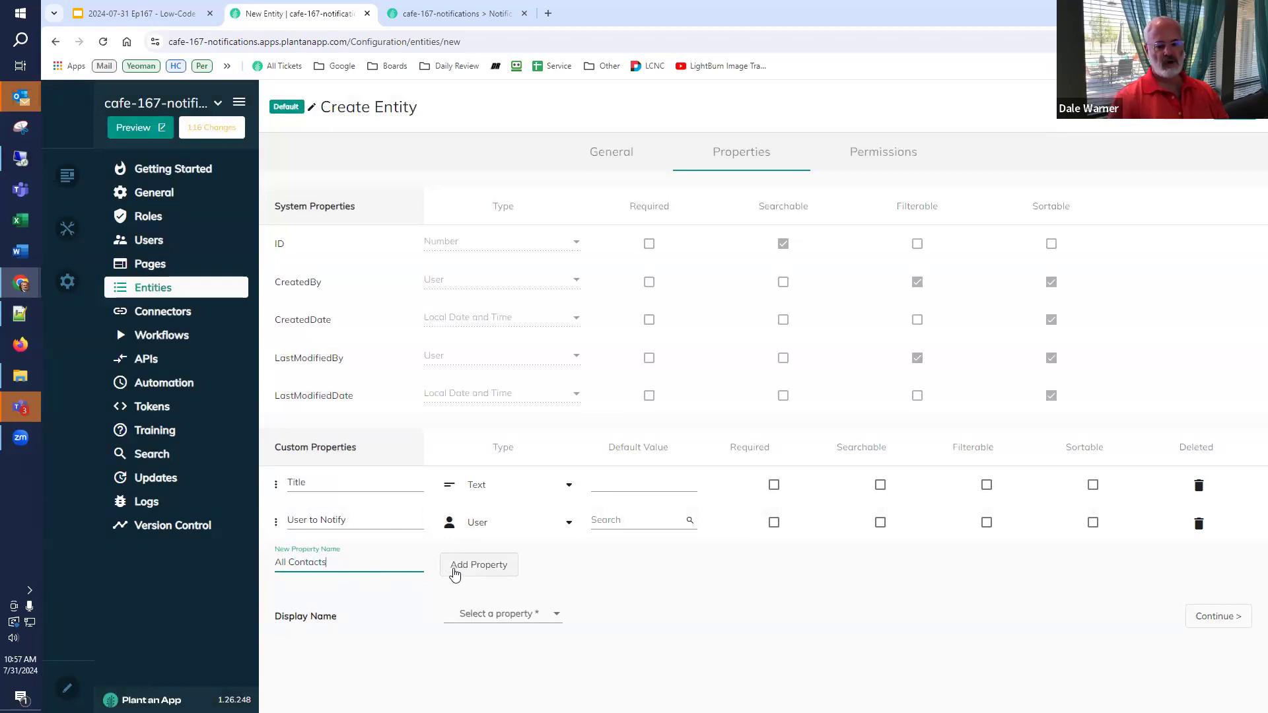
click(455, 573)
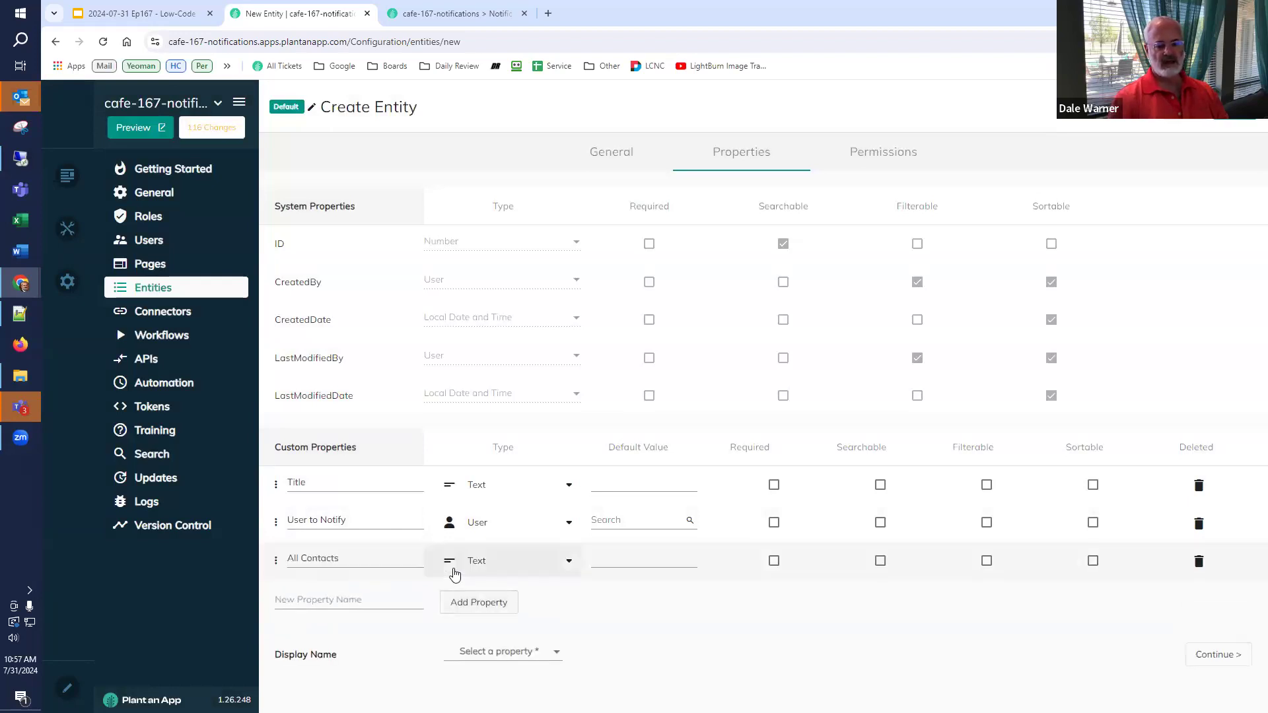
click(505, 564)
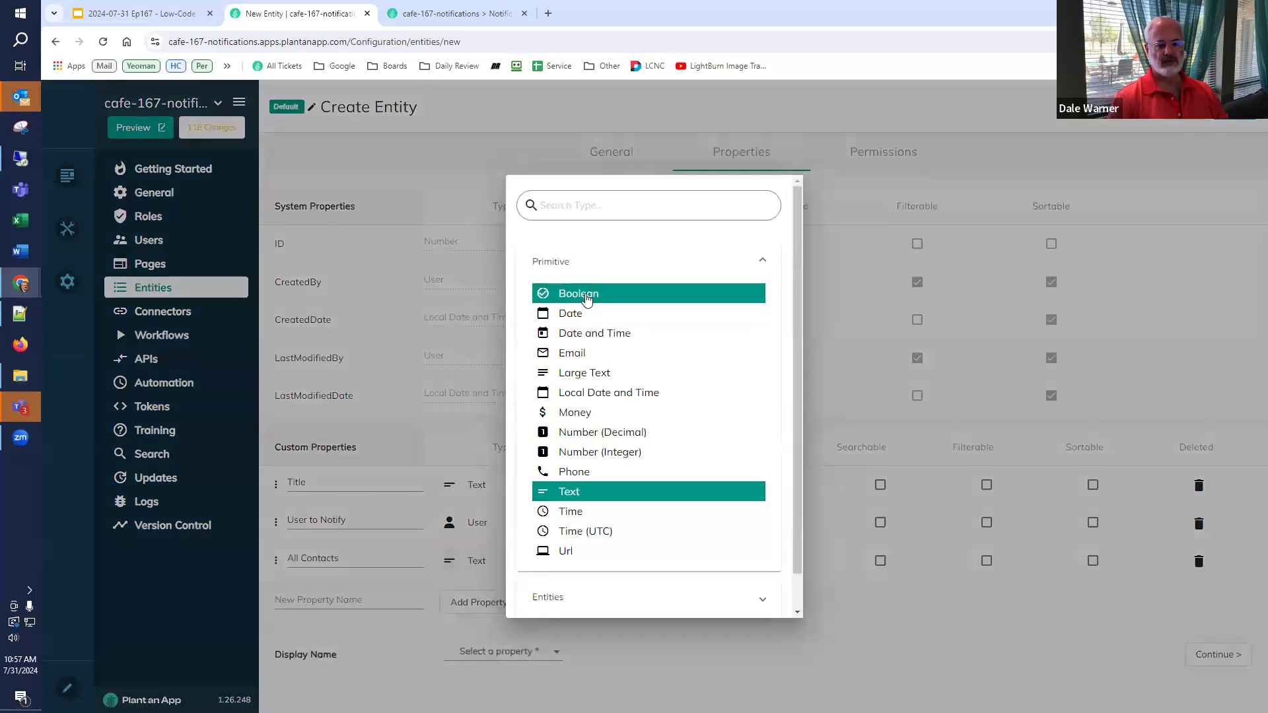
click(538, 291)
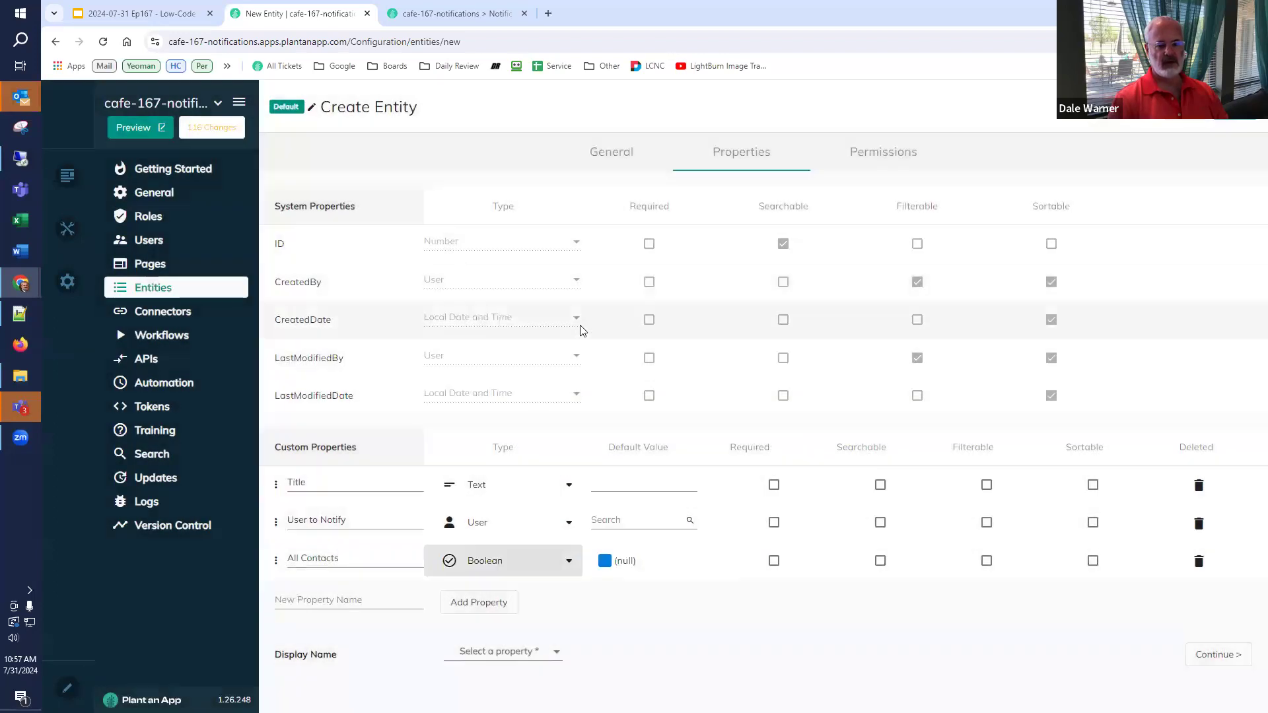
click(361, 600)
text(Specific Contacts)
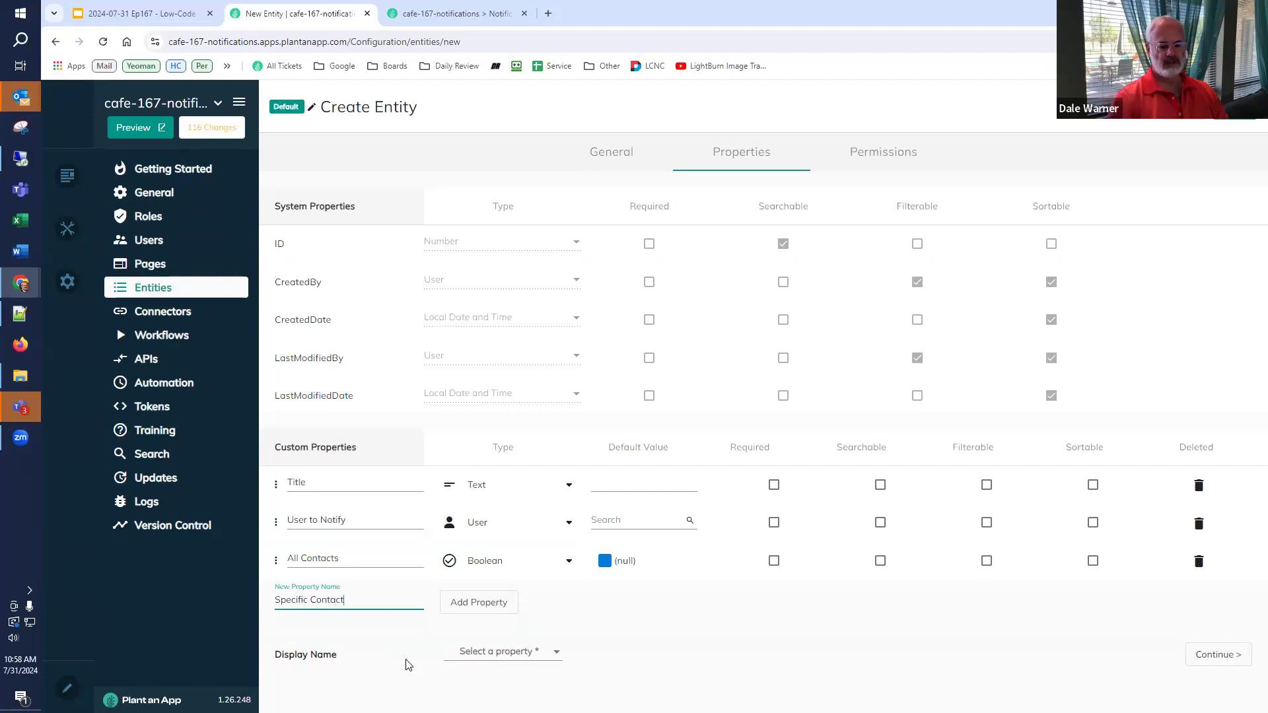
click(488, 606)
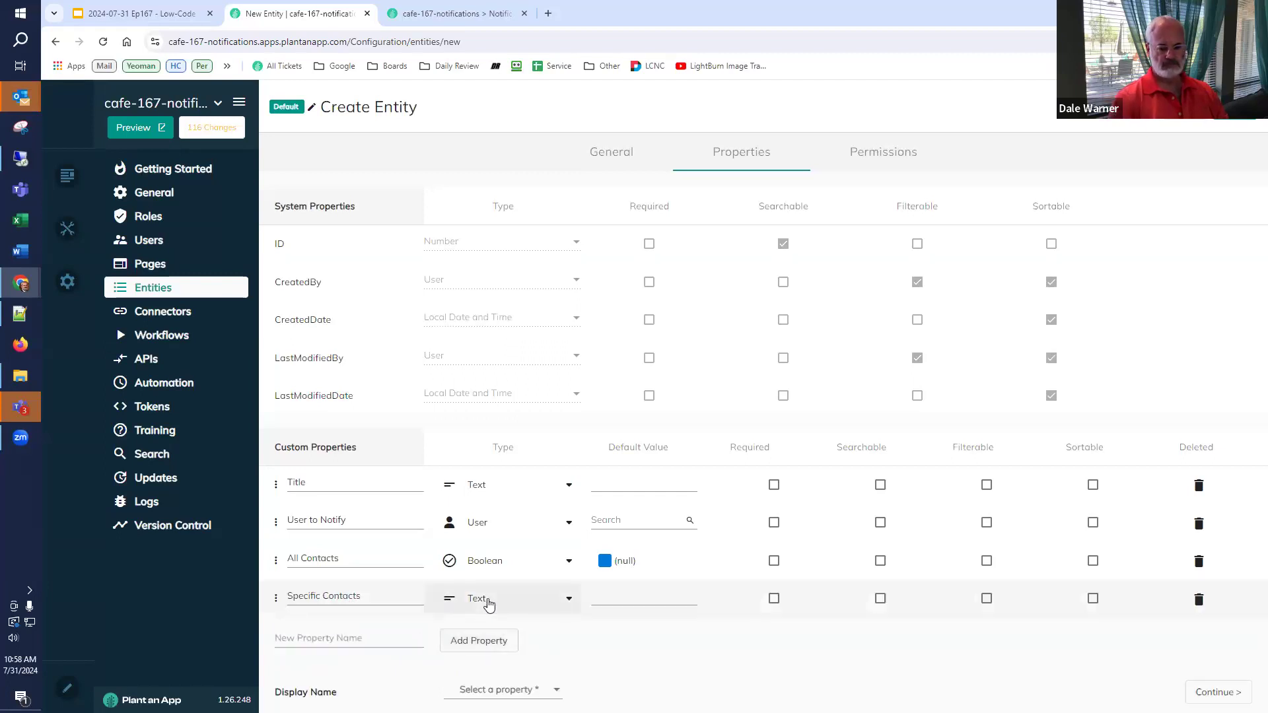
click(489, 603)
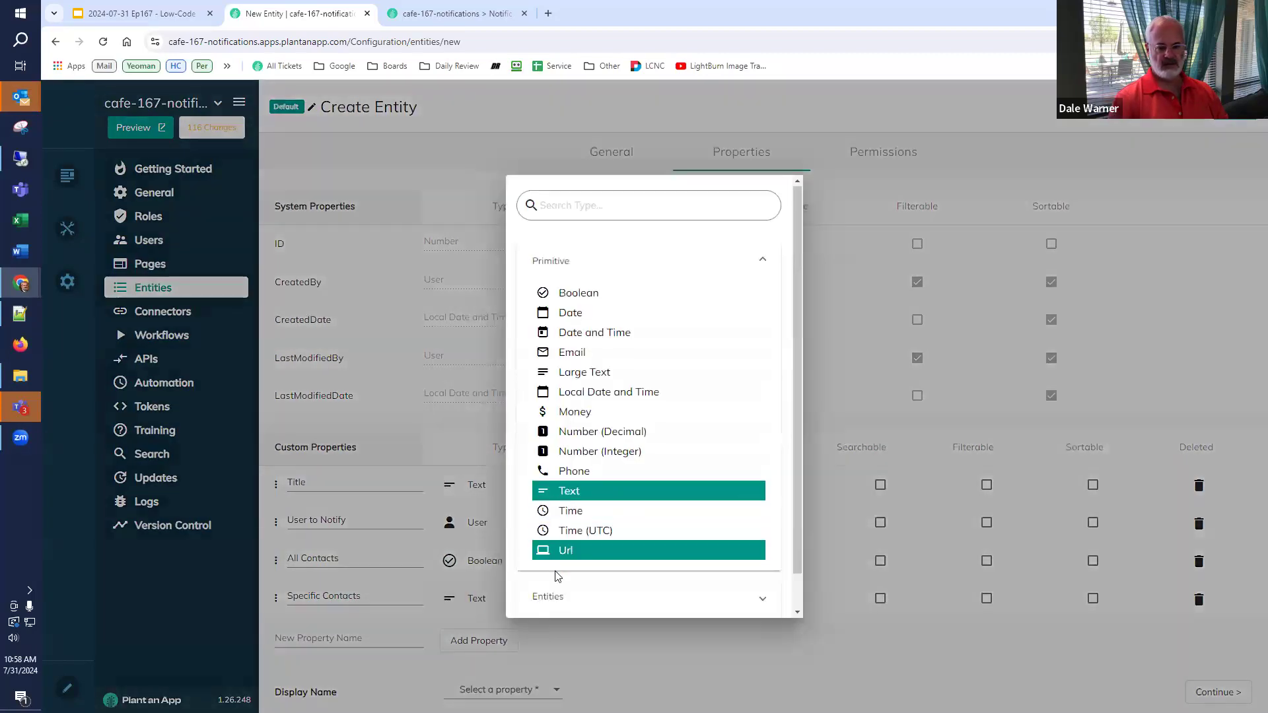
click(560, 596)
scroll(562, 581, down, 3)
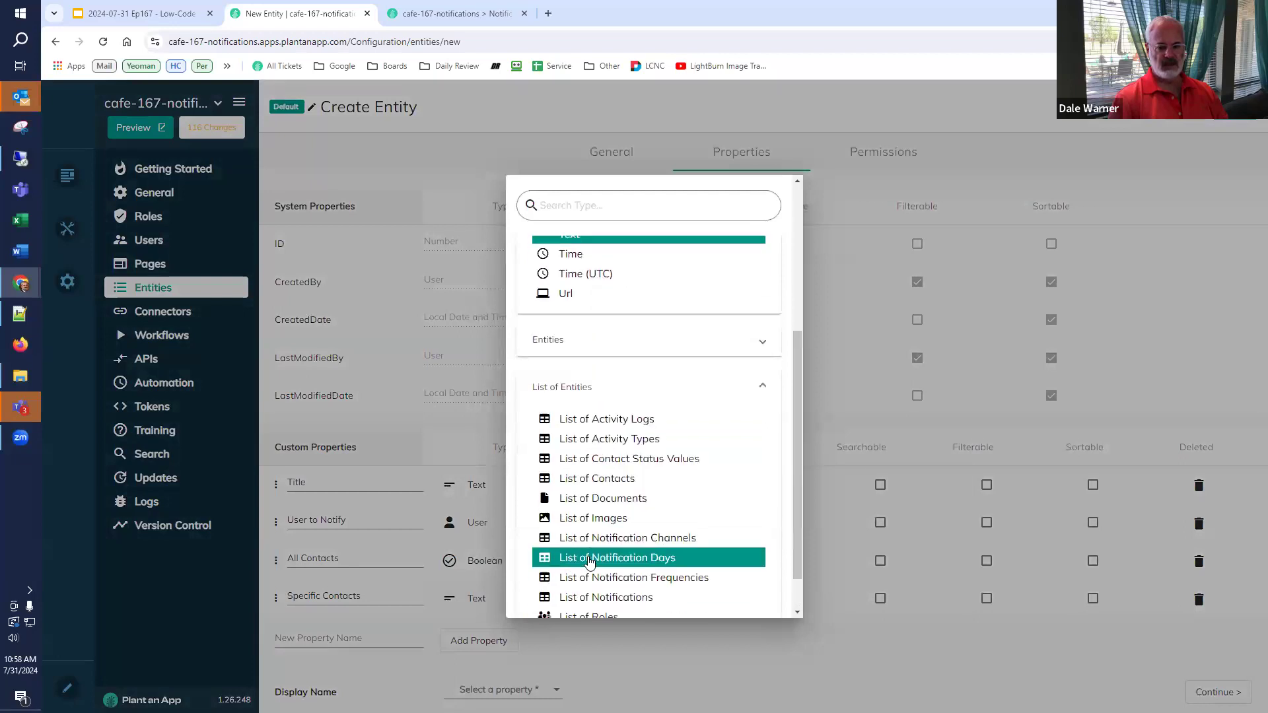
click(652, 476)
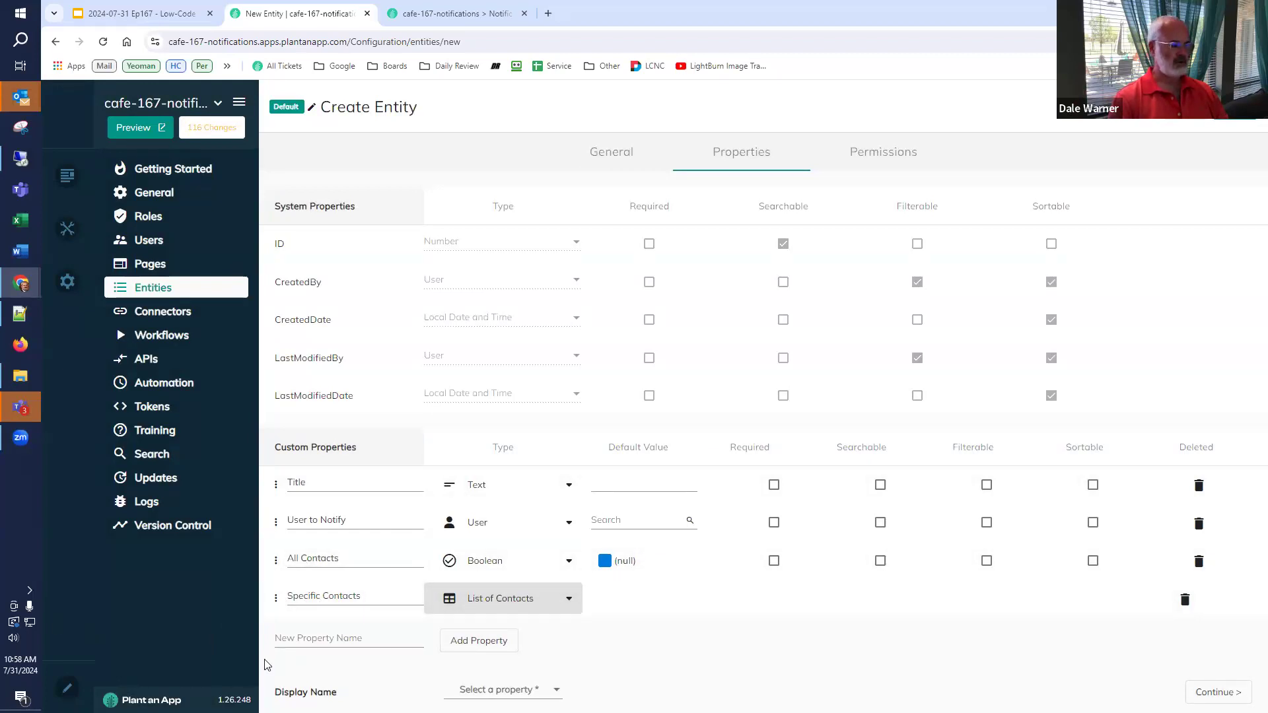
- Add All Activities as Boolean and Specific Activities as a List of Activity Types
click(307, 639)
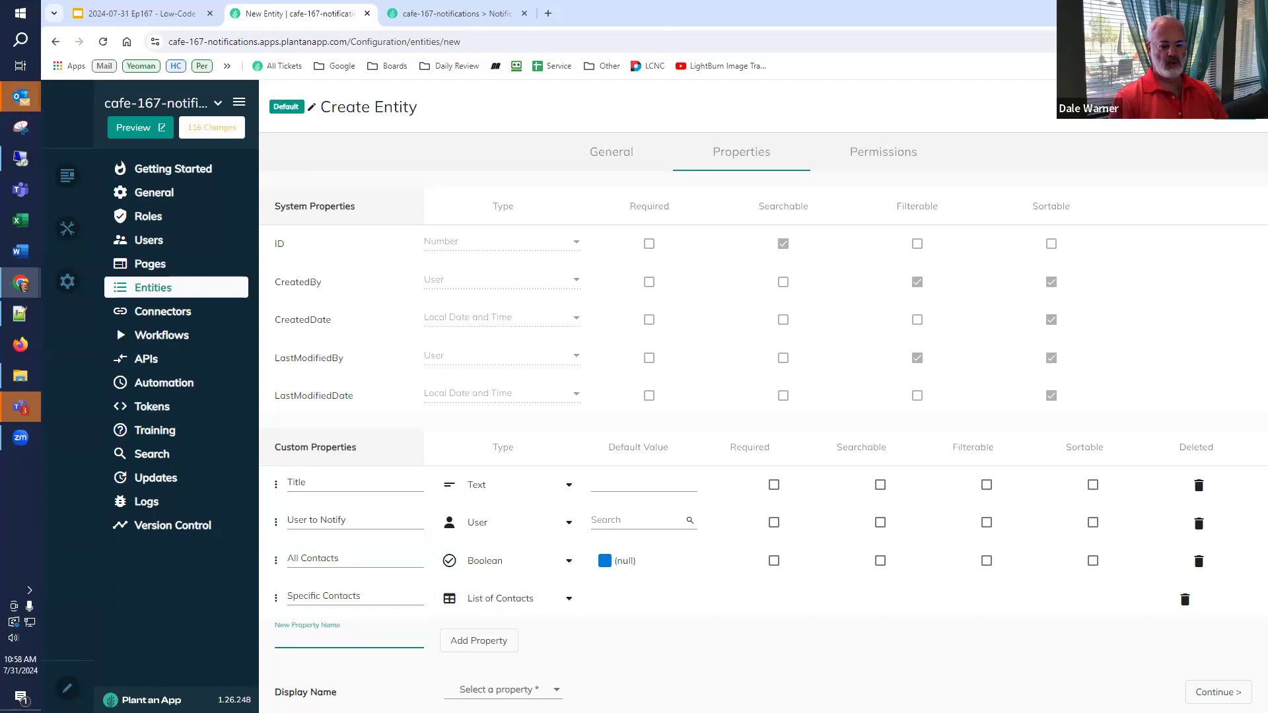
text(All )
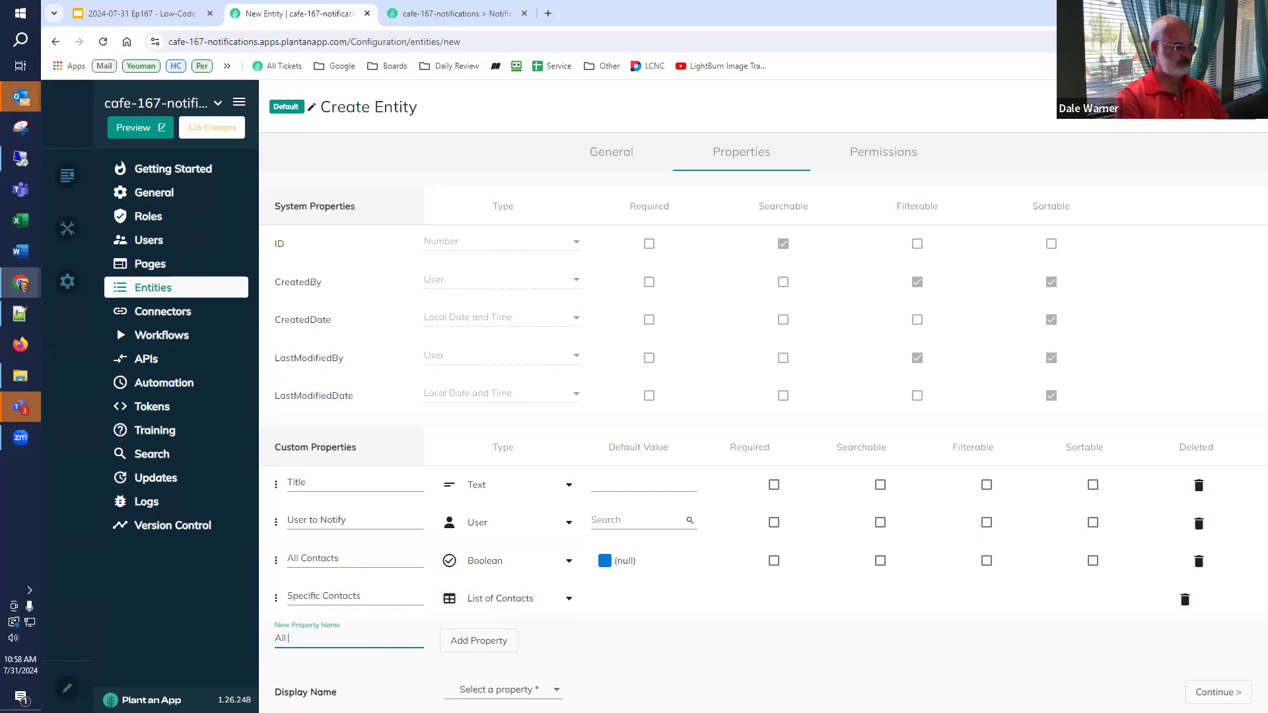
text(Activities)
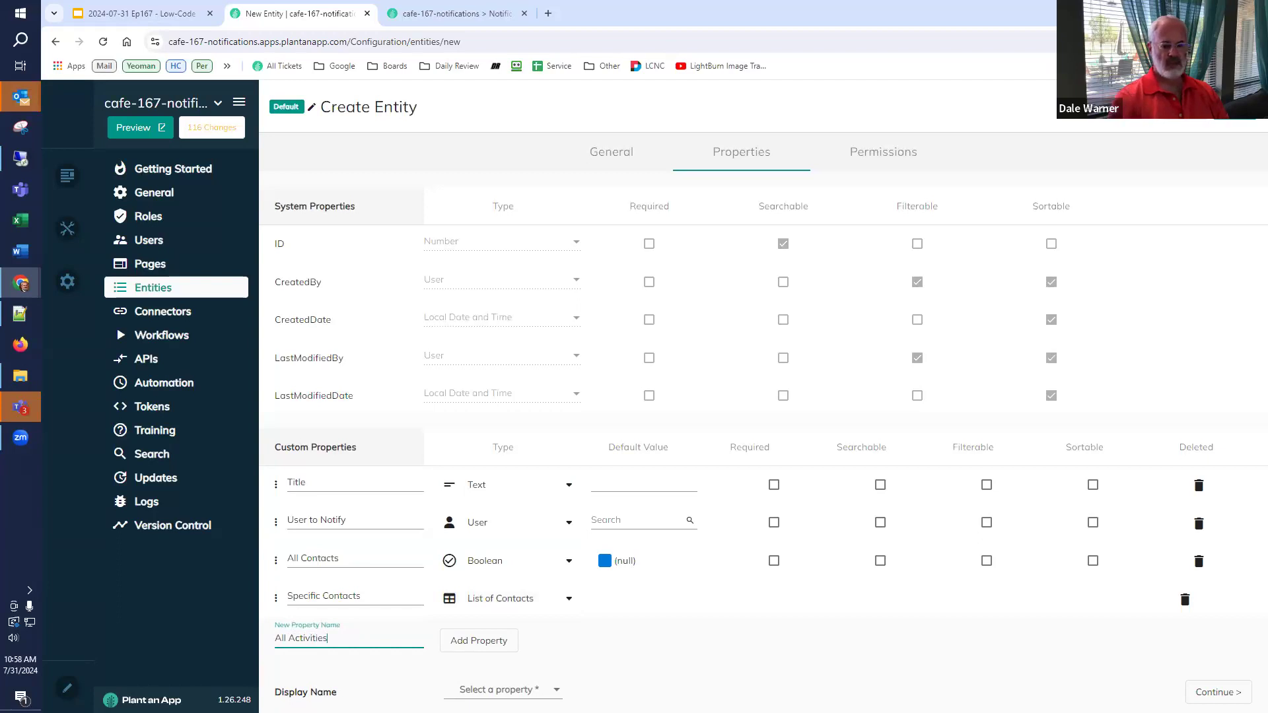
click(464, 645)
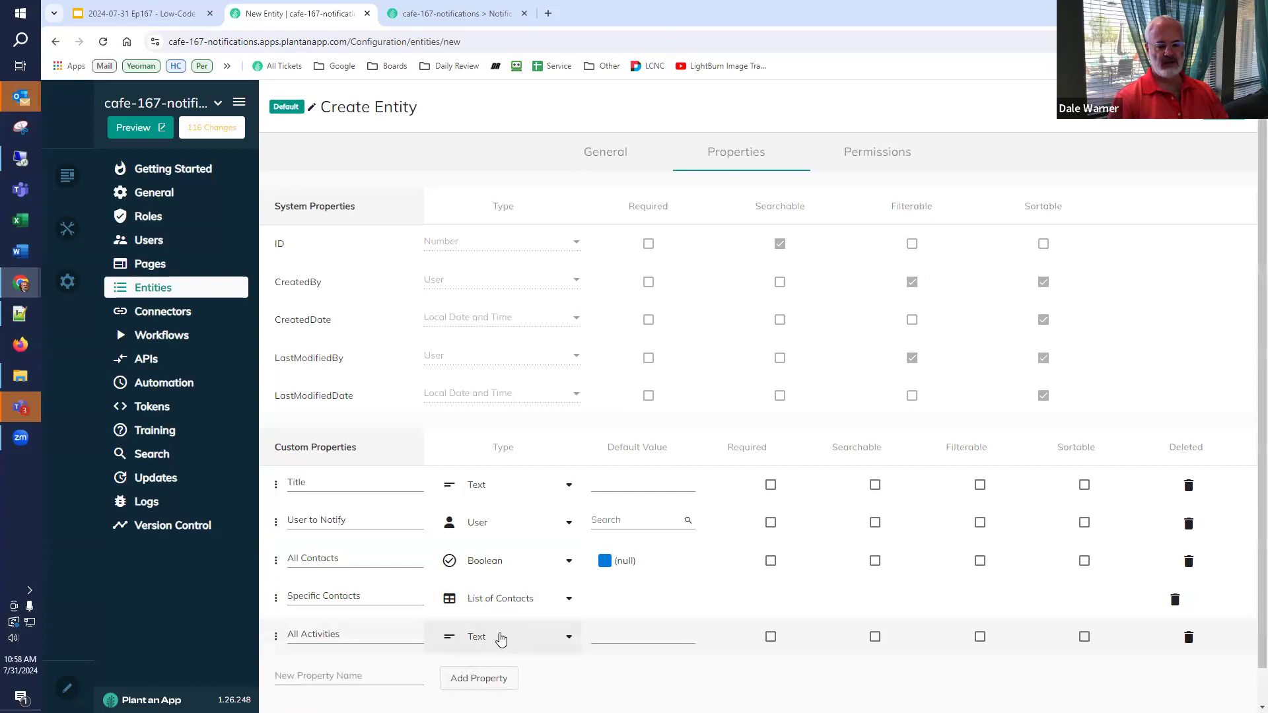
click(500, 637)
click(634, 294)
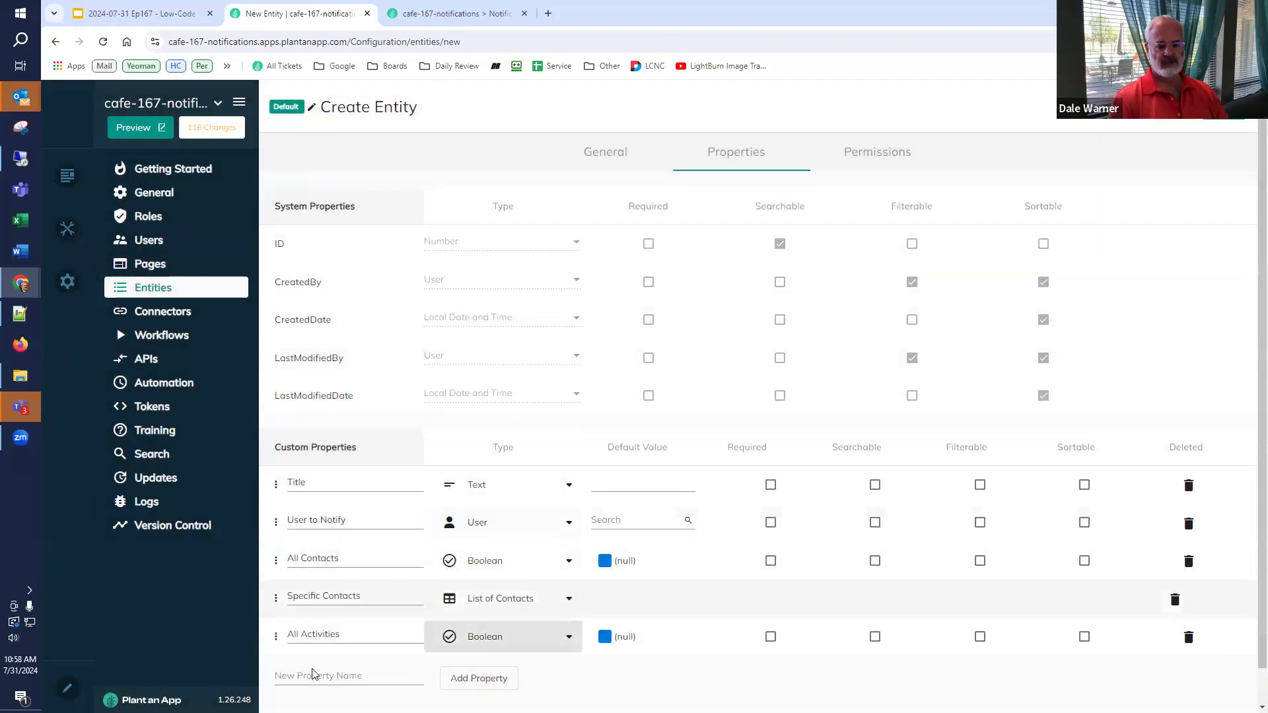
click(304, 680)
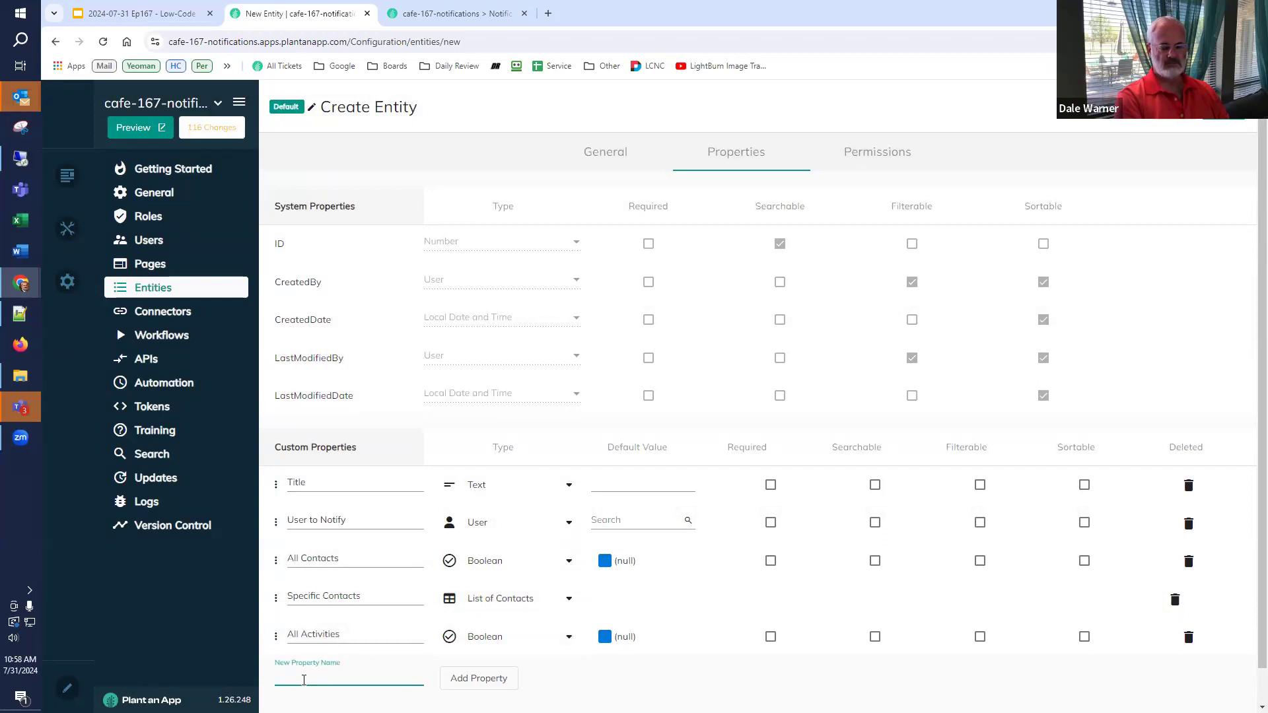
text(ped)
text(ific Activities)
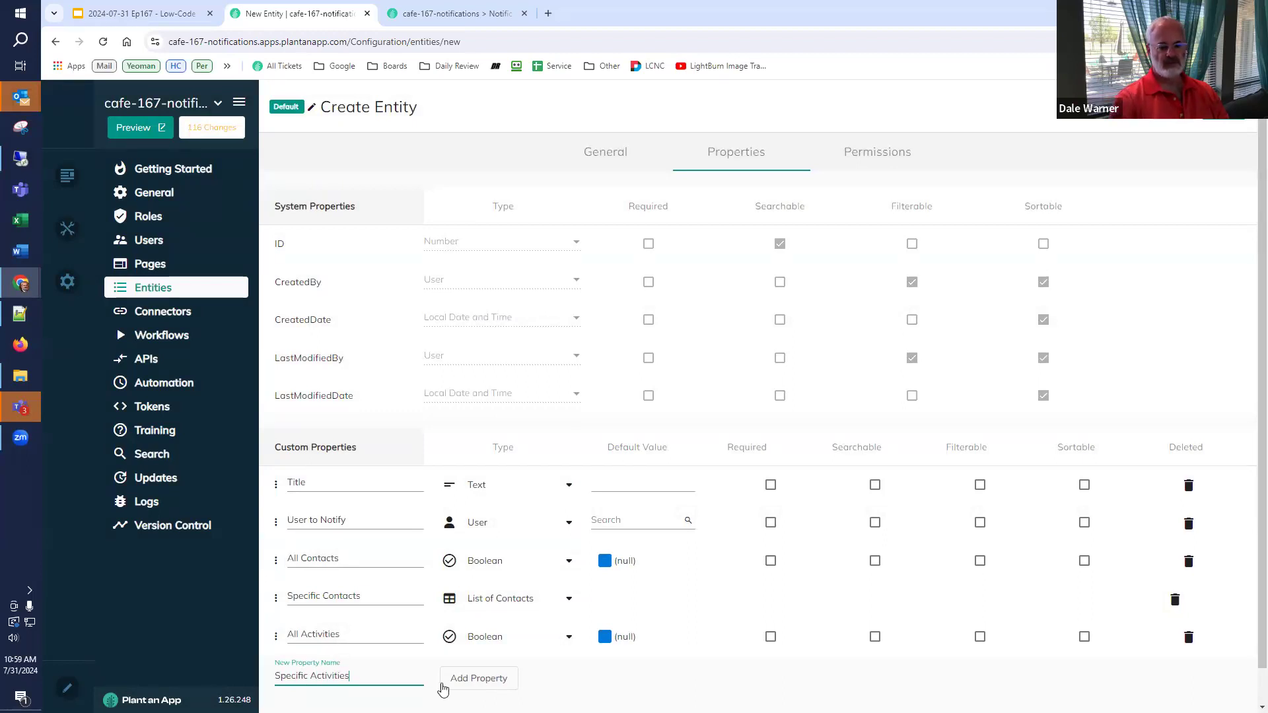
click(444, 687)
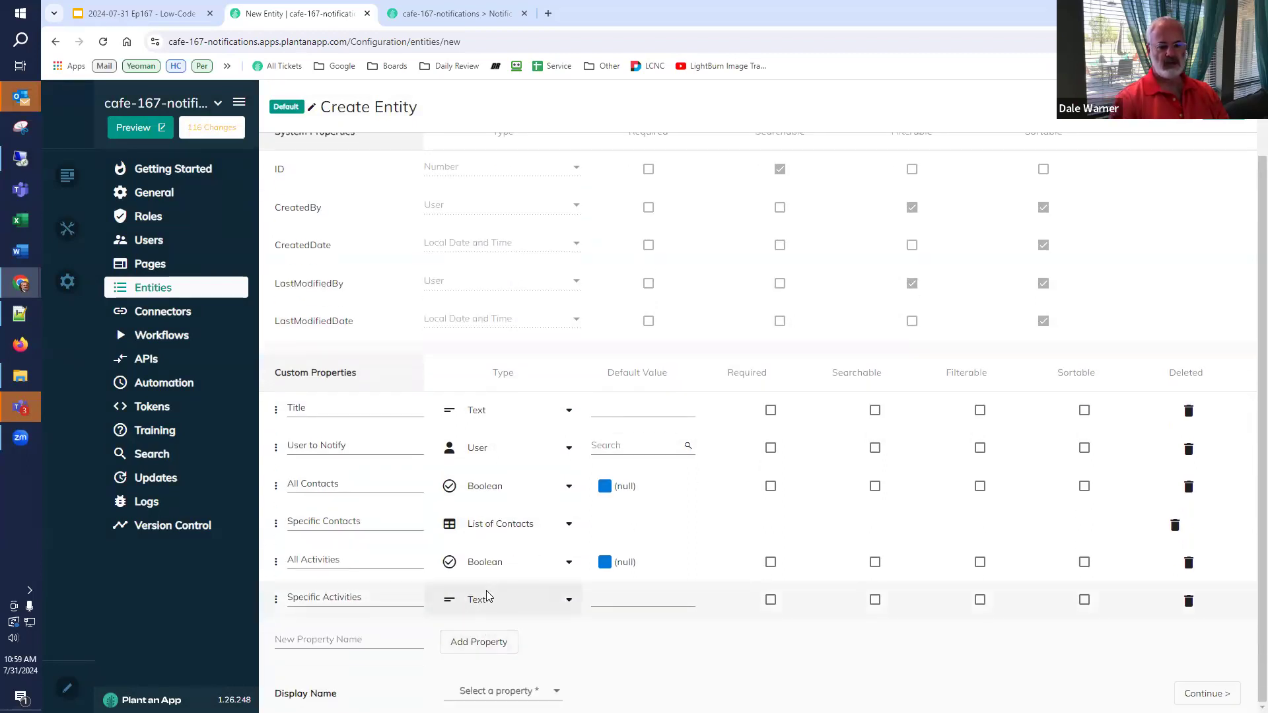
click(487, 598)
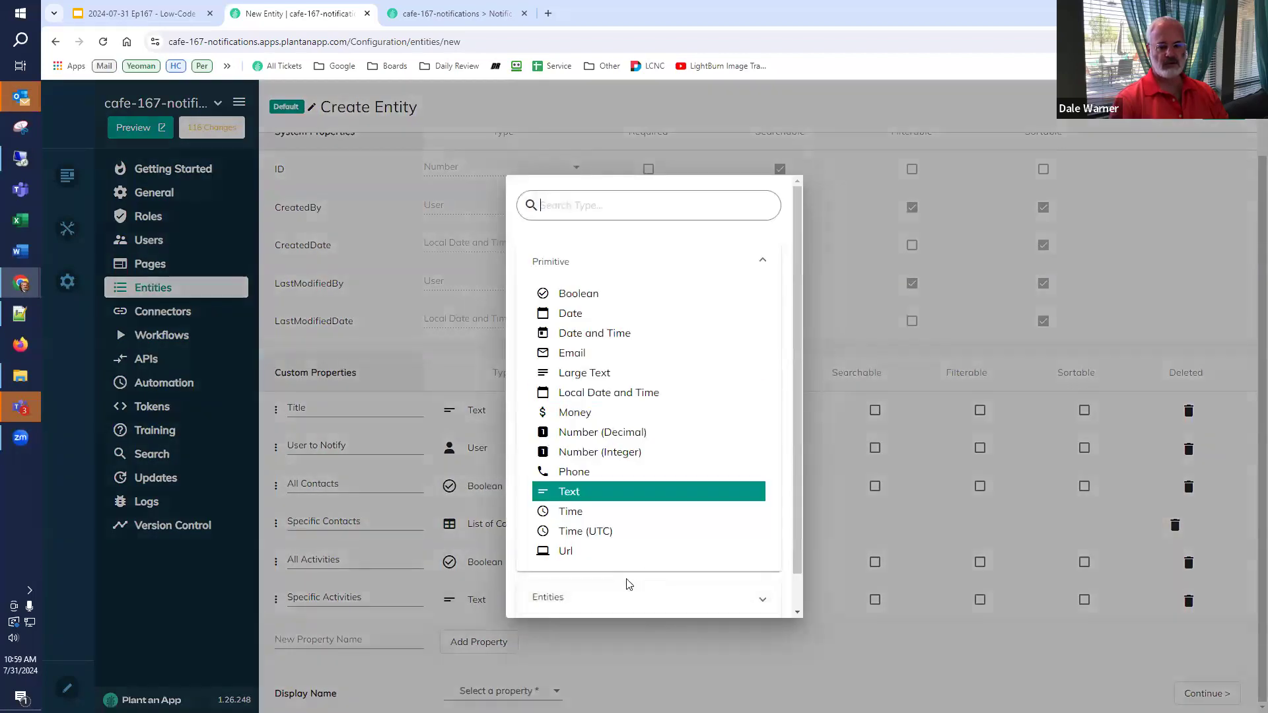
click(619, 594)
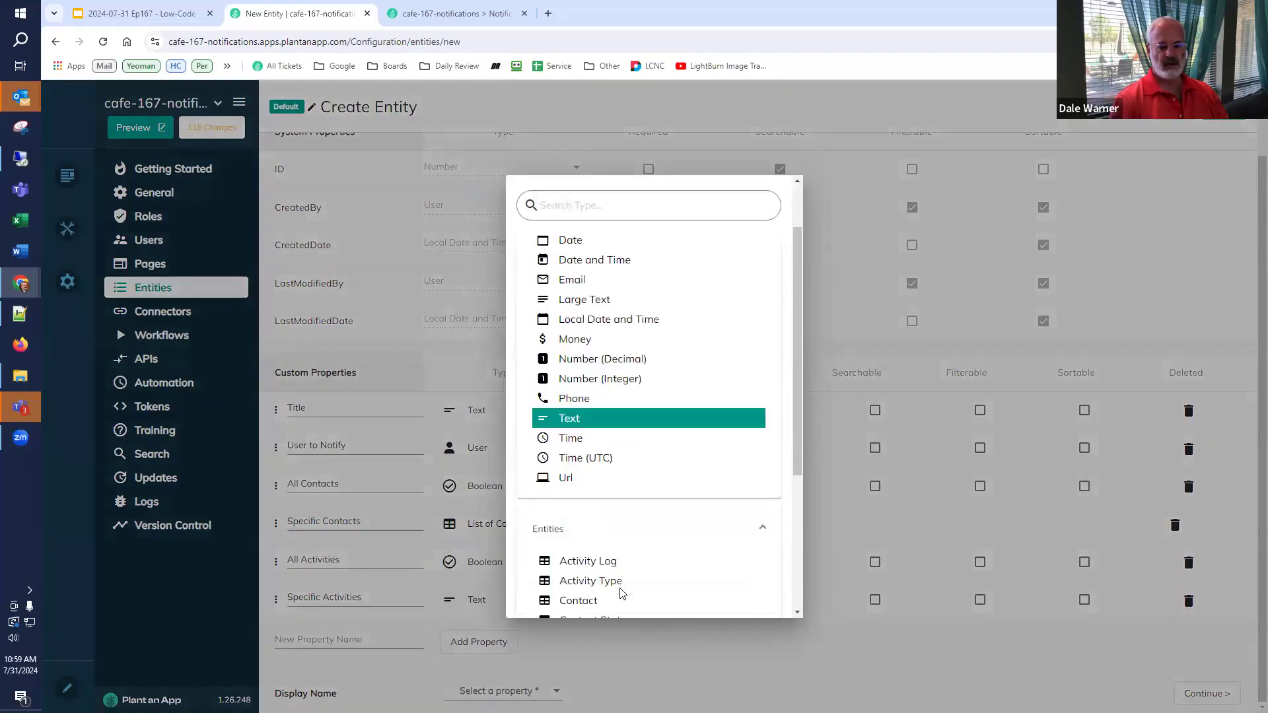
click(575, 607)
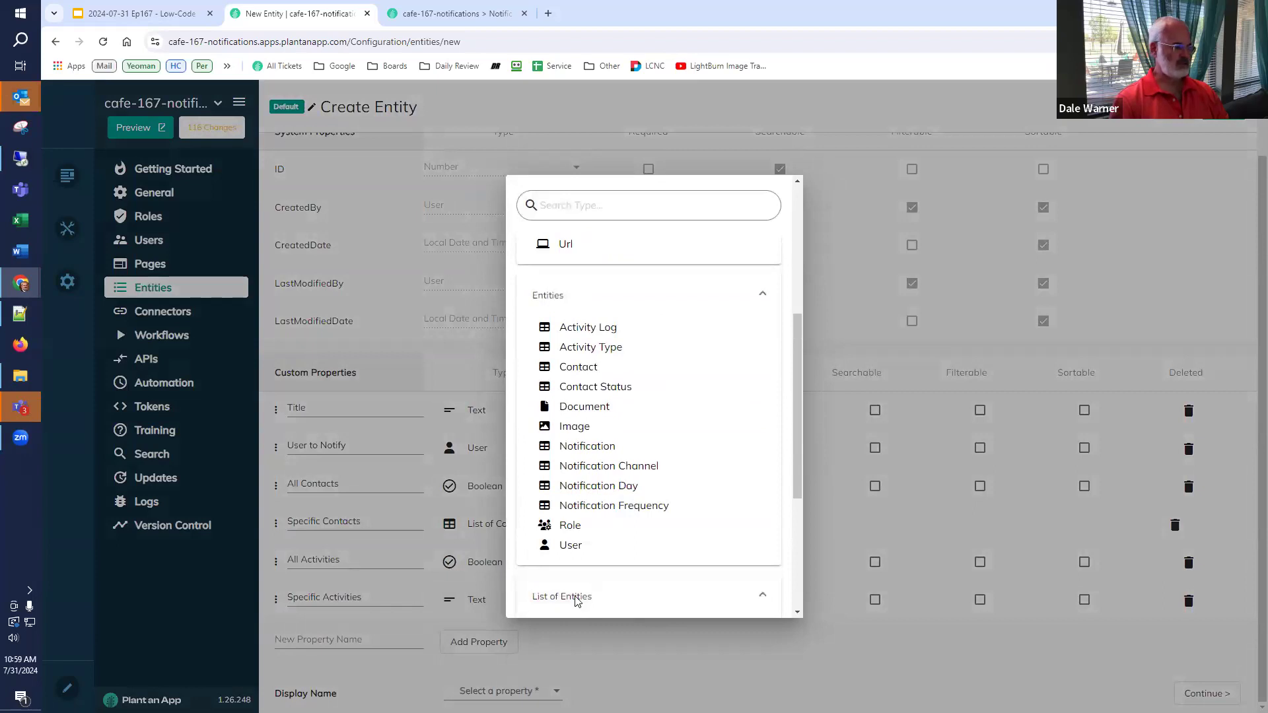
scroll(577, 594, down, 3)
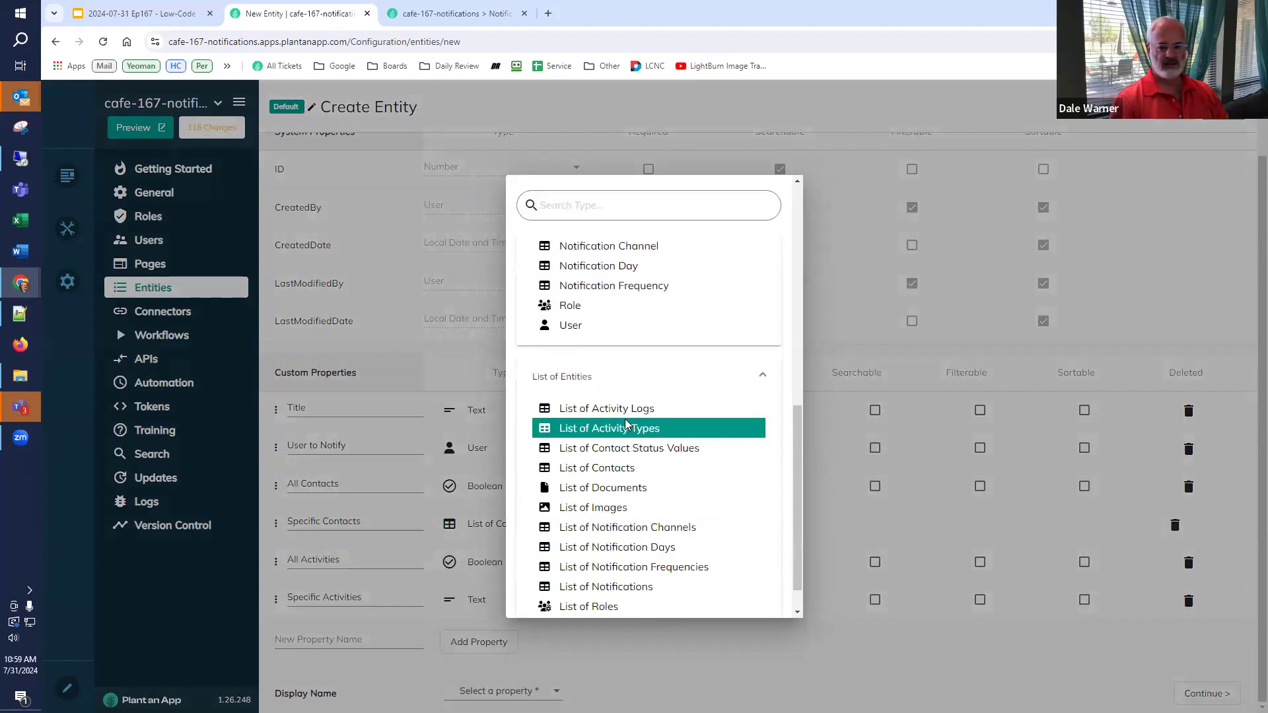
click(625, 430)
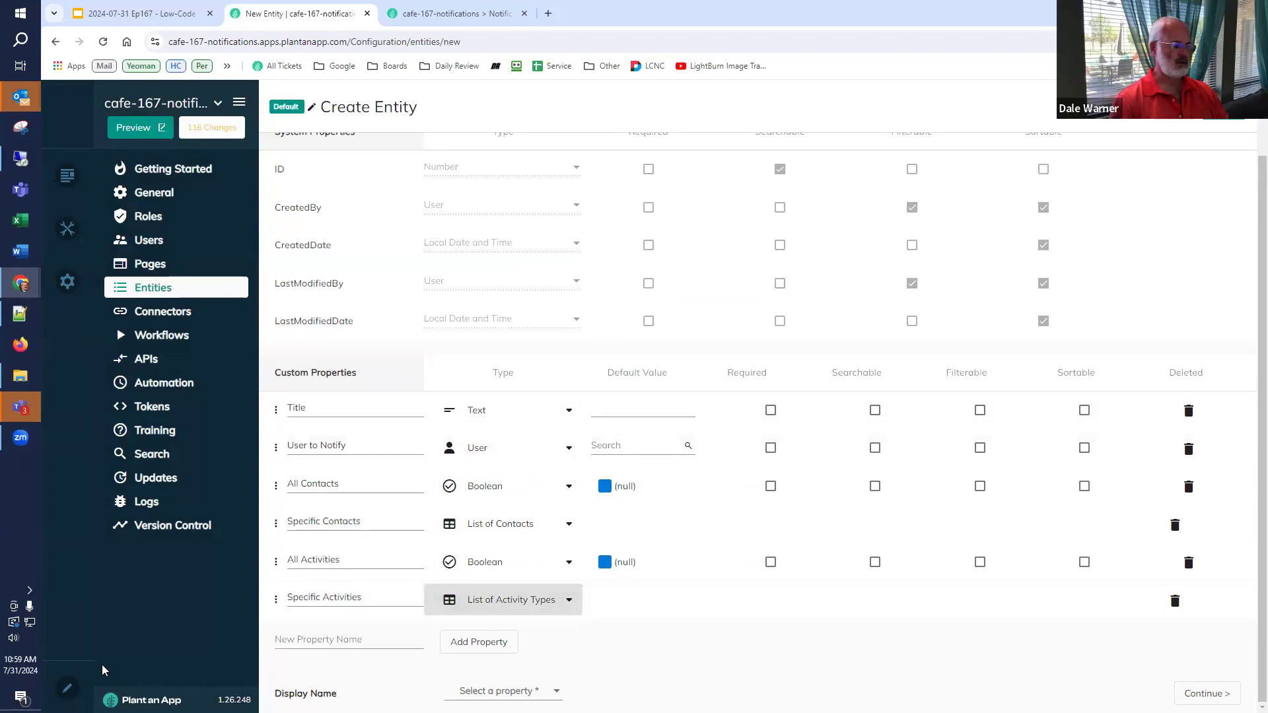
click(330, 639)
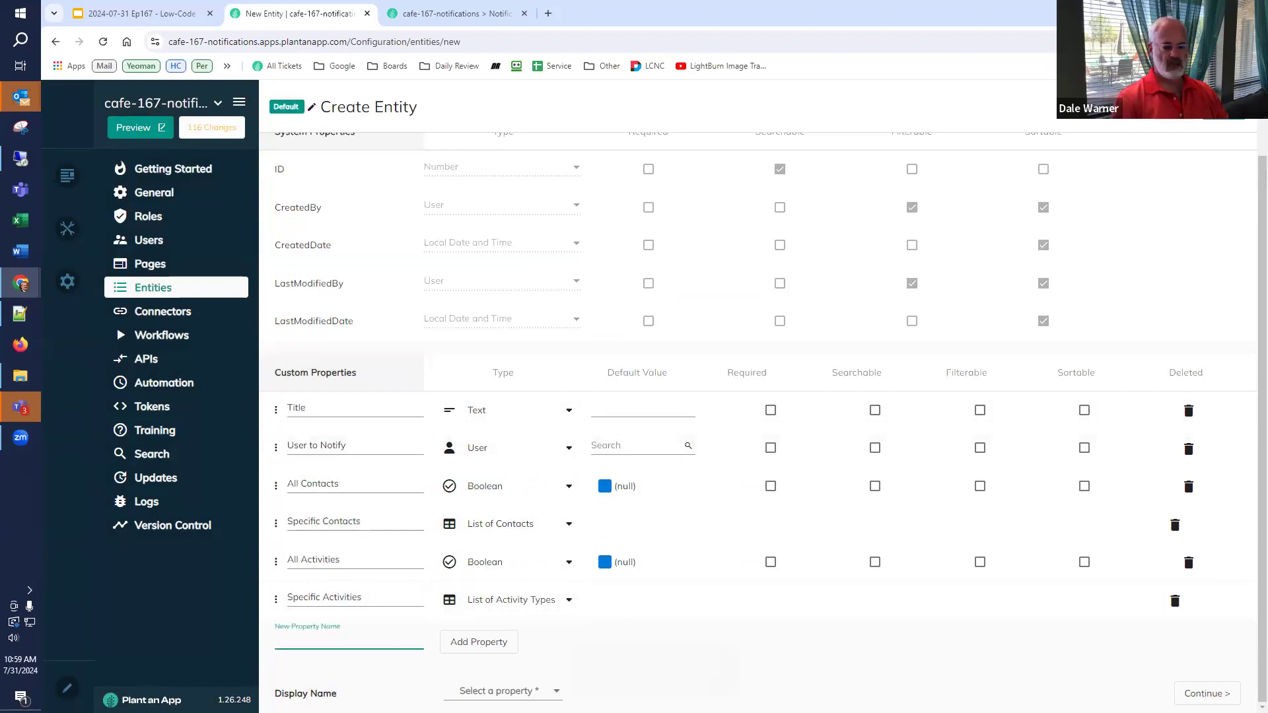
- Add a Frequency property referencing Notification Frequency
text(Frequency)
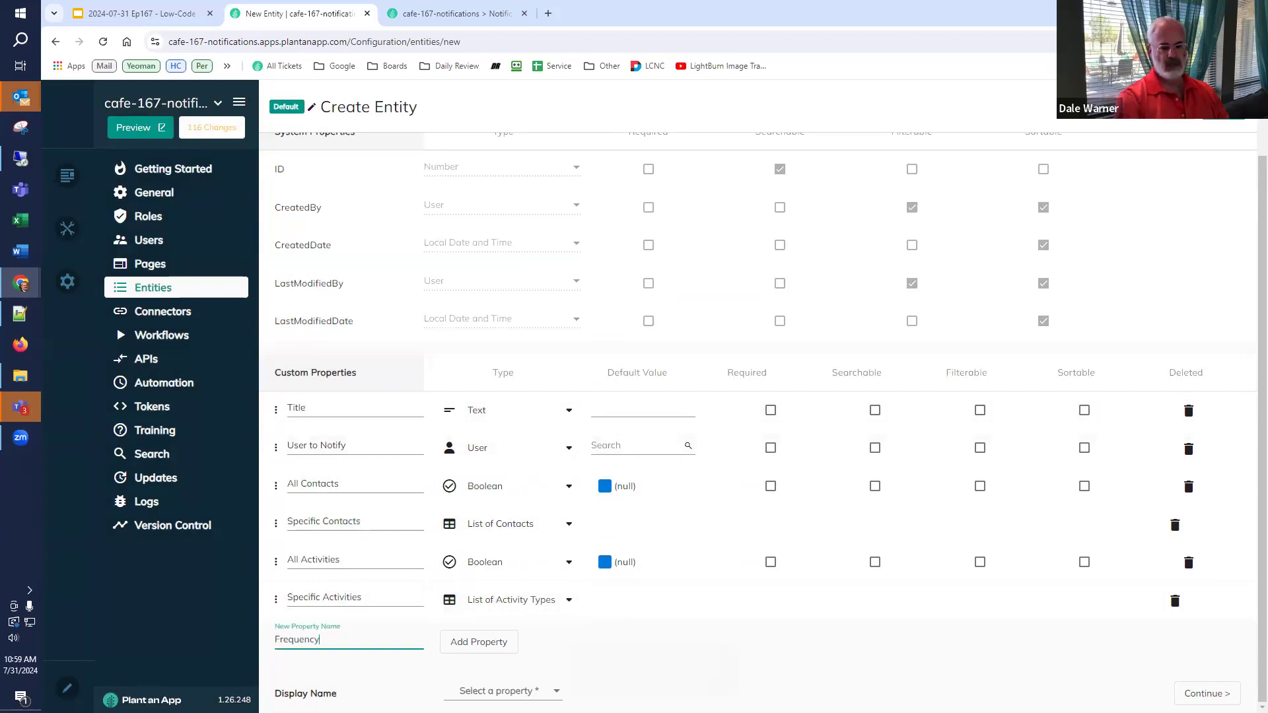
click(492, 640)
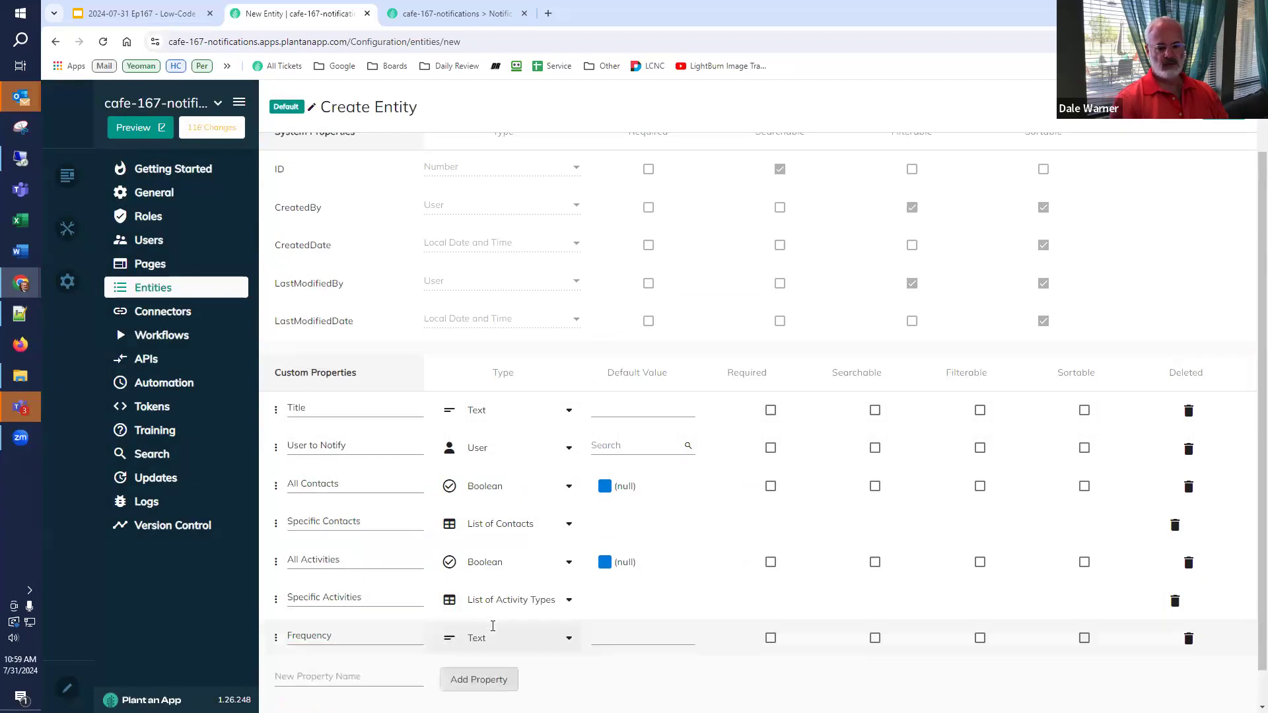
click(489, 599)
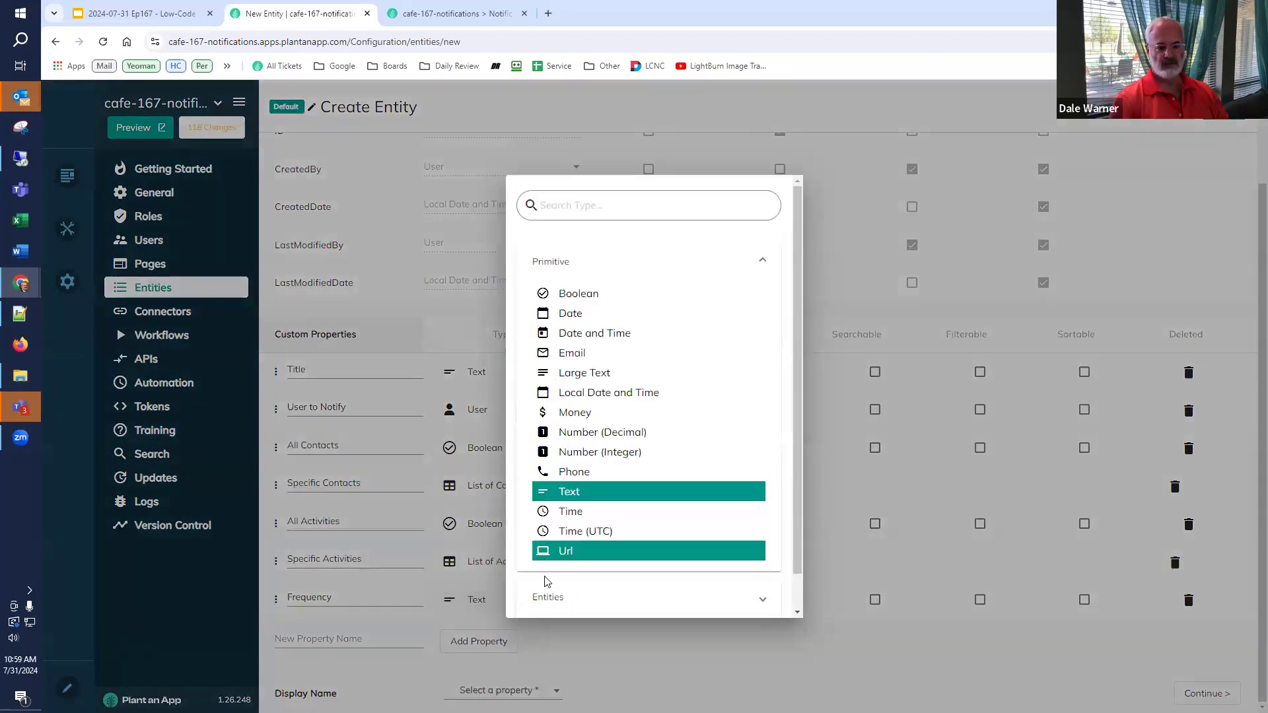
scroll(551, 587, down, 3)
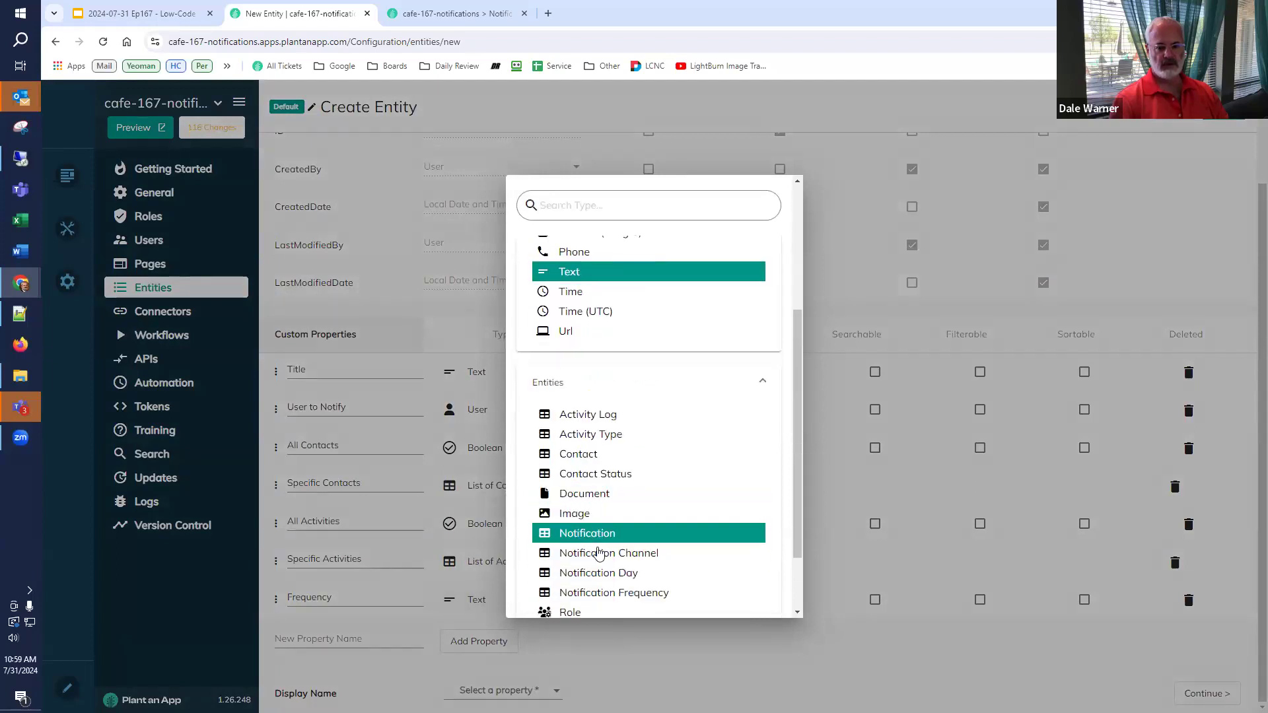
click(603, 593)
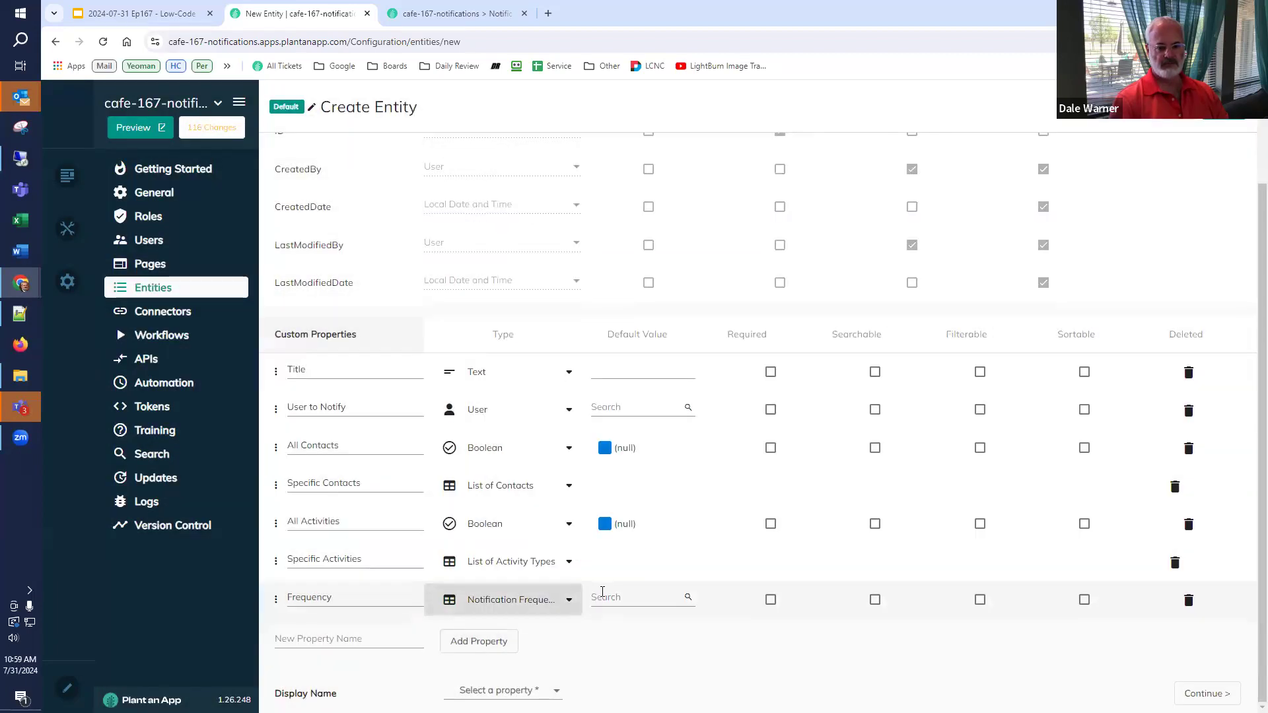
- Add a Channel property referencing Notification Channel
click(359, 634)
text(C)
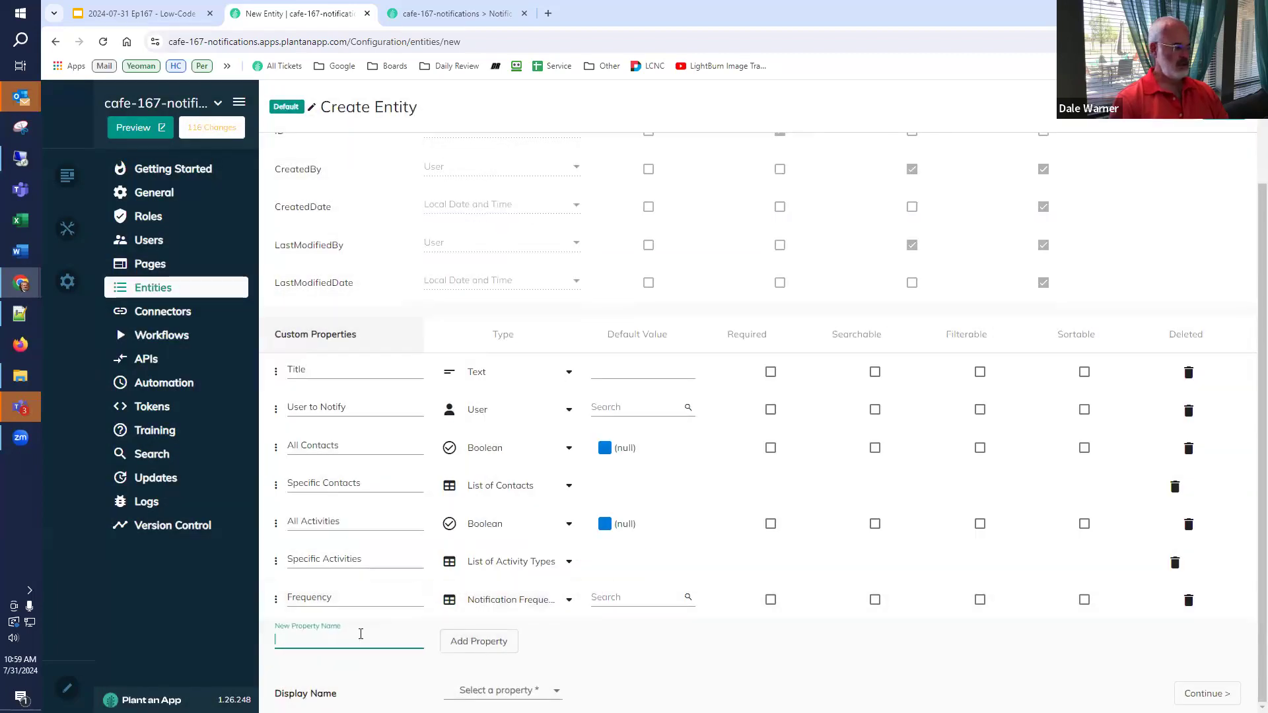
text(hannel)
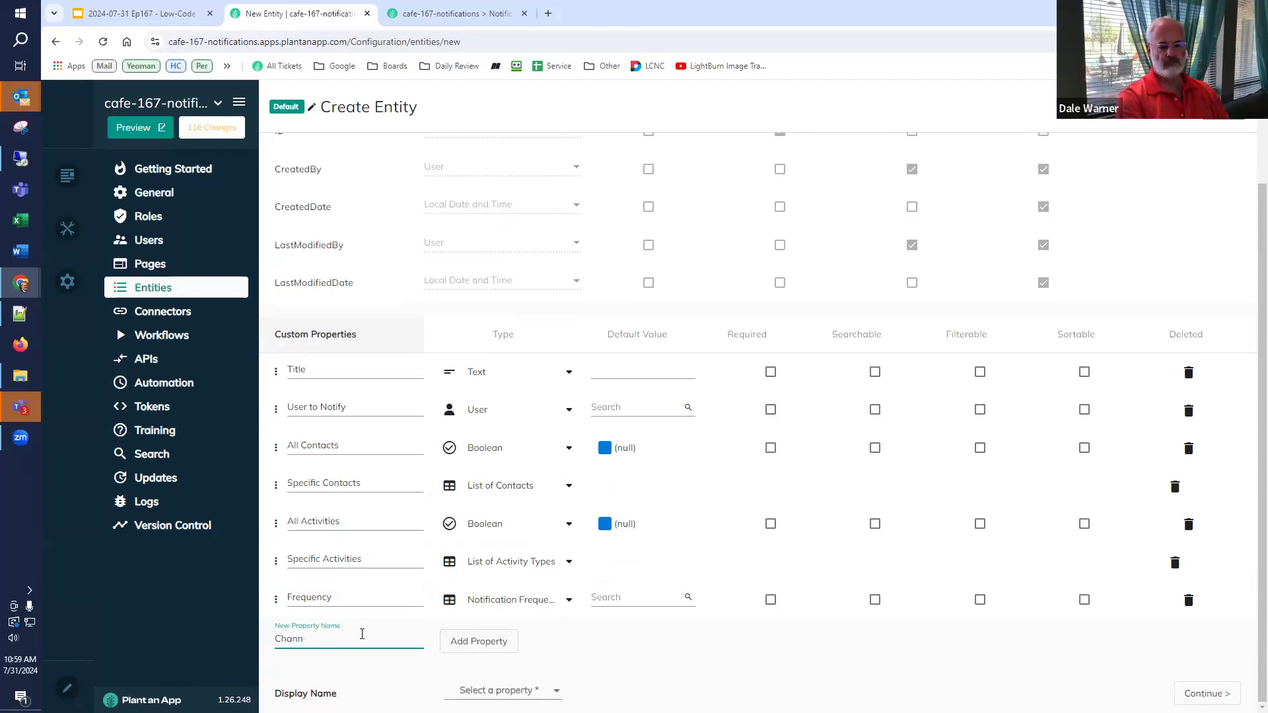
click(477, 640)
click(489, 634)
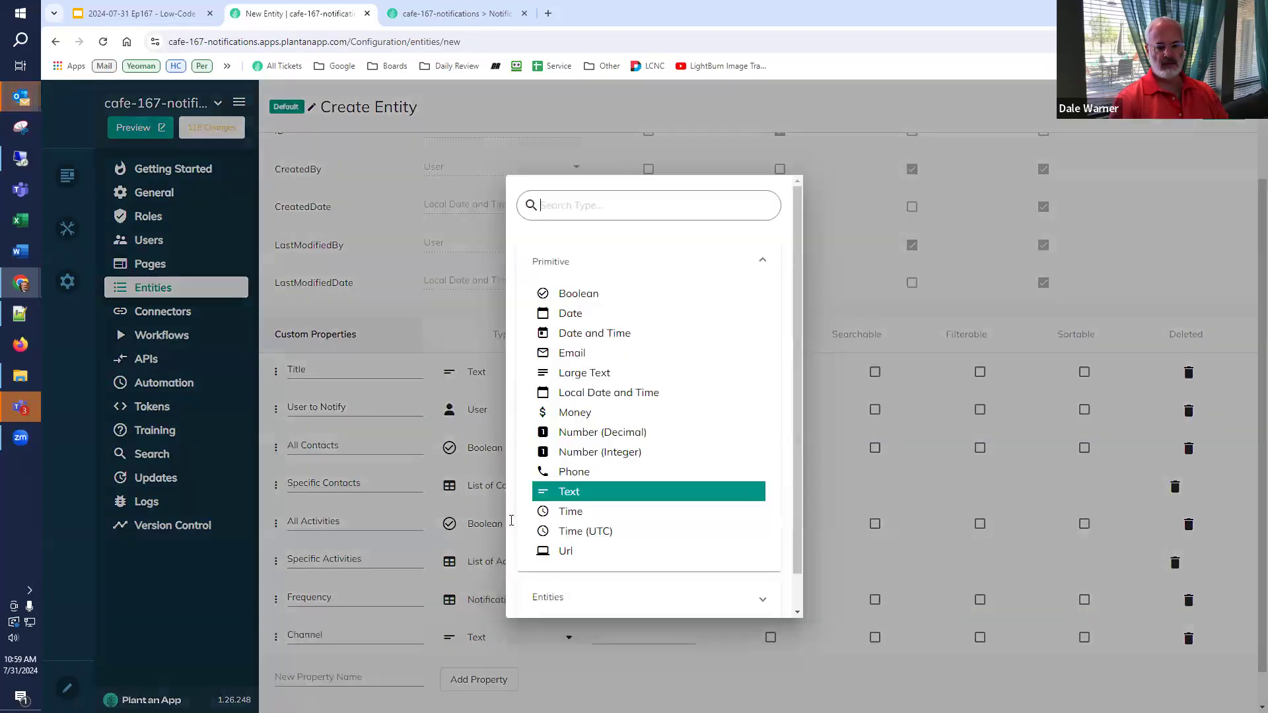
click(552, 596)
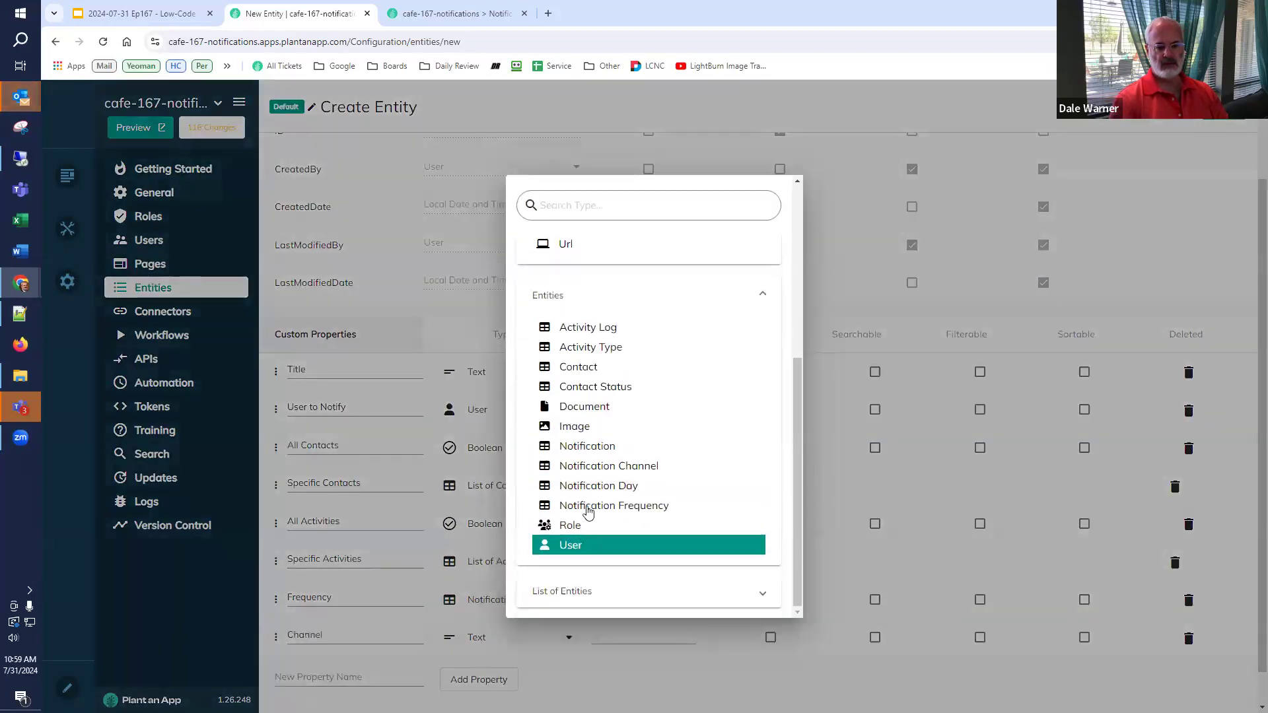
click(593, 467)
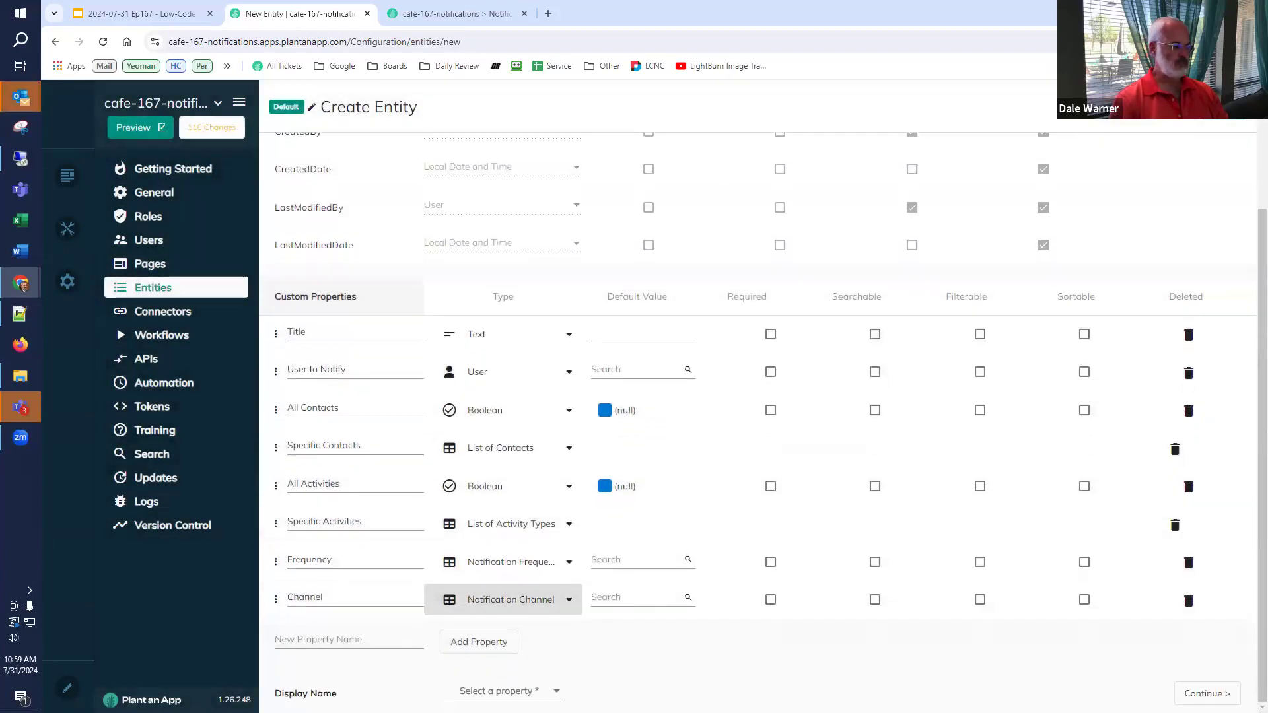
- Add a Digest Time property of type Time (UTC)
click(311, 639)
text(Digest Time)
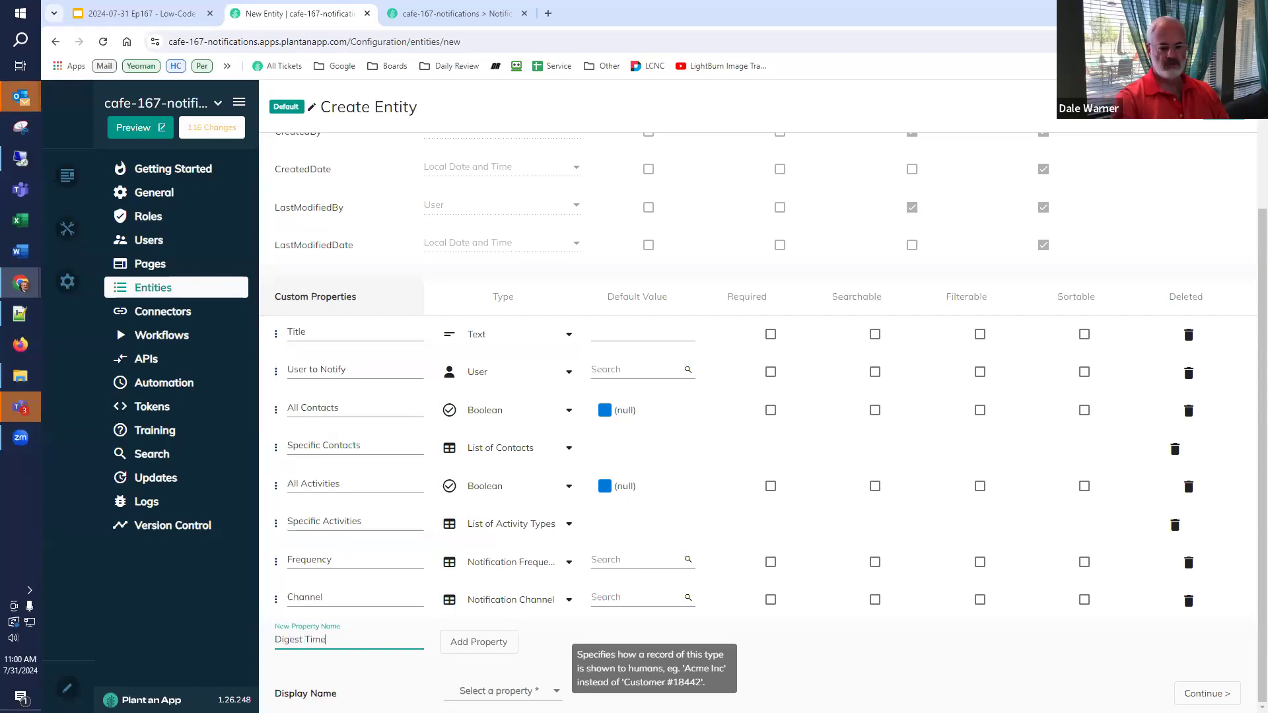
click(474, 650)
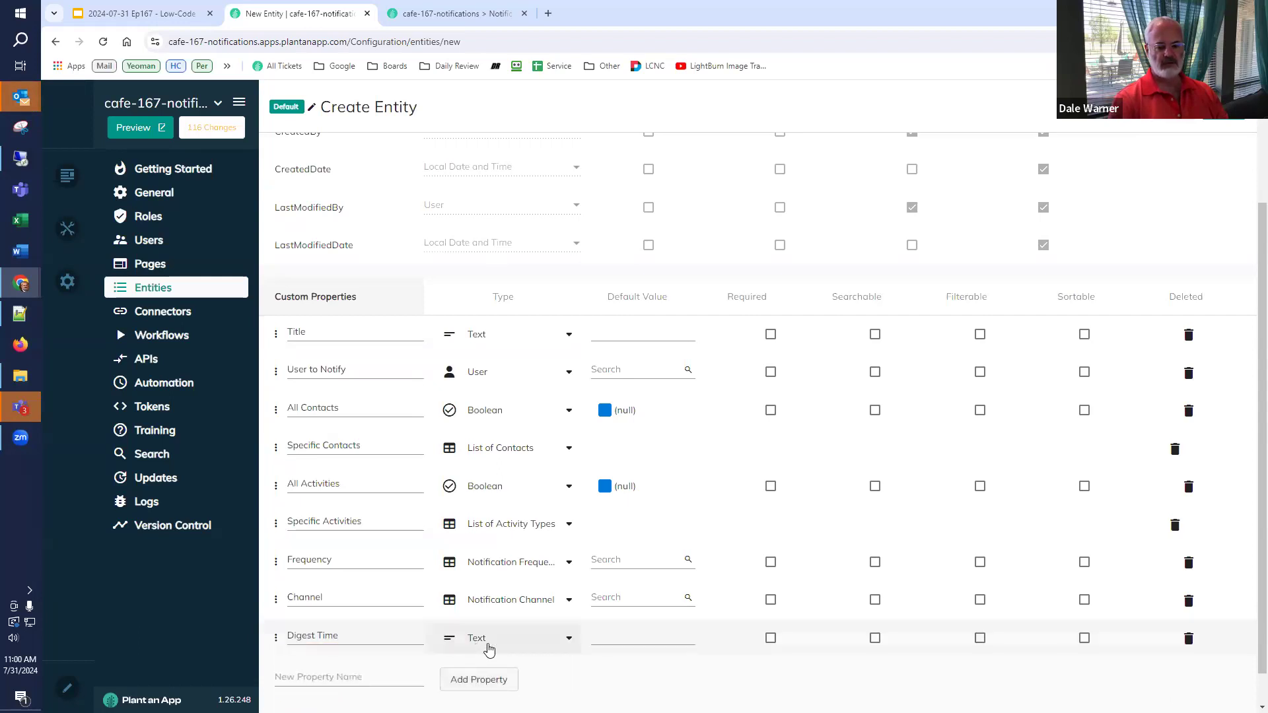
click(498, 602)
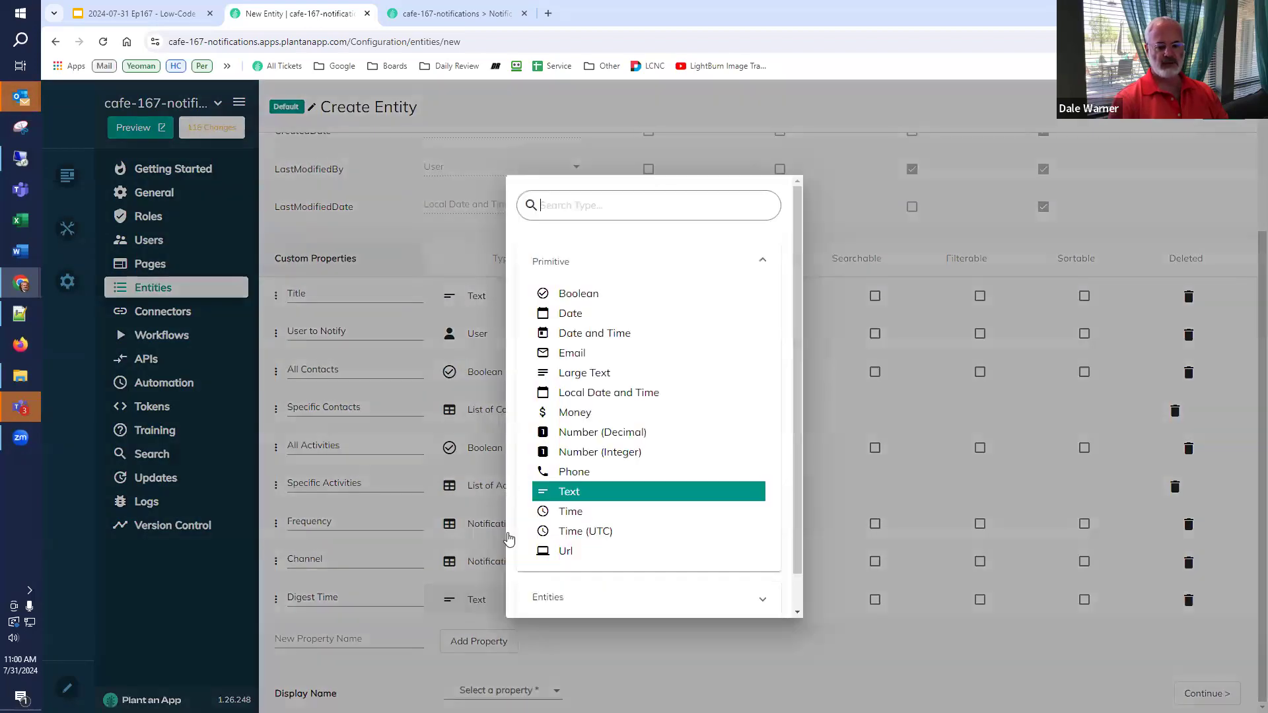
click(578, 335)
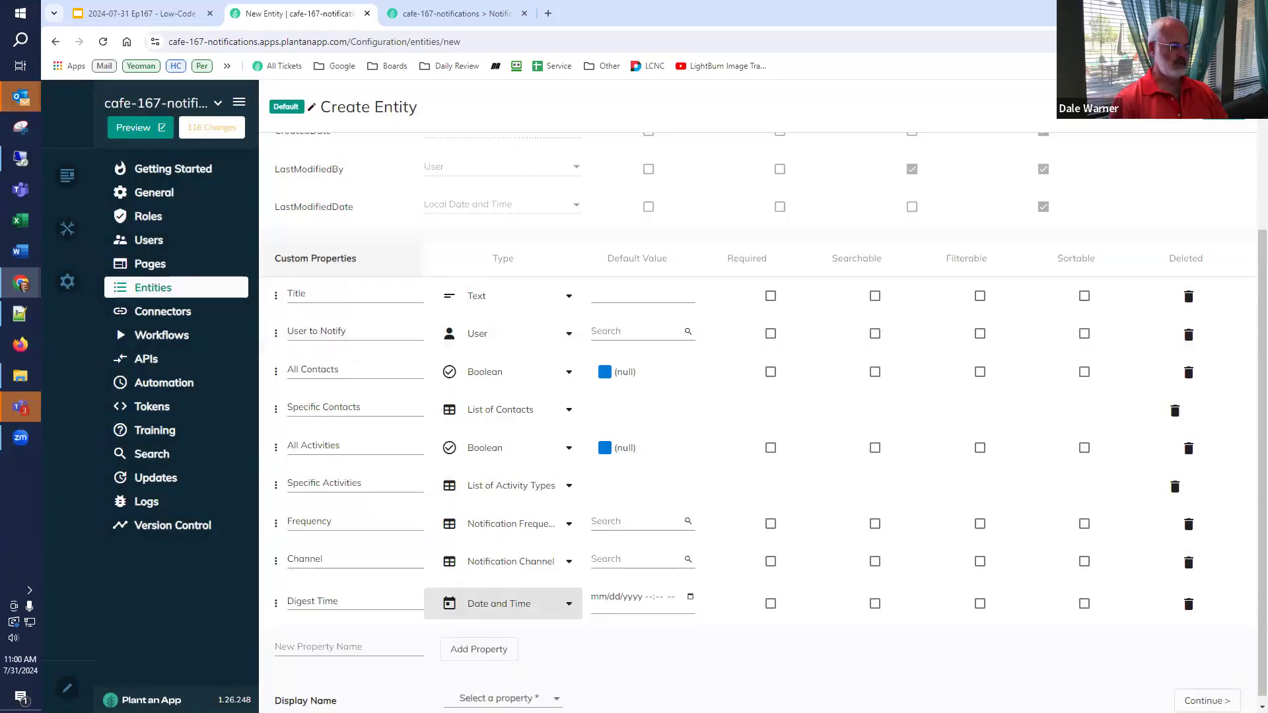
click(525, 606)
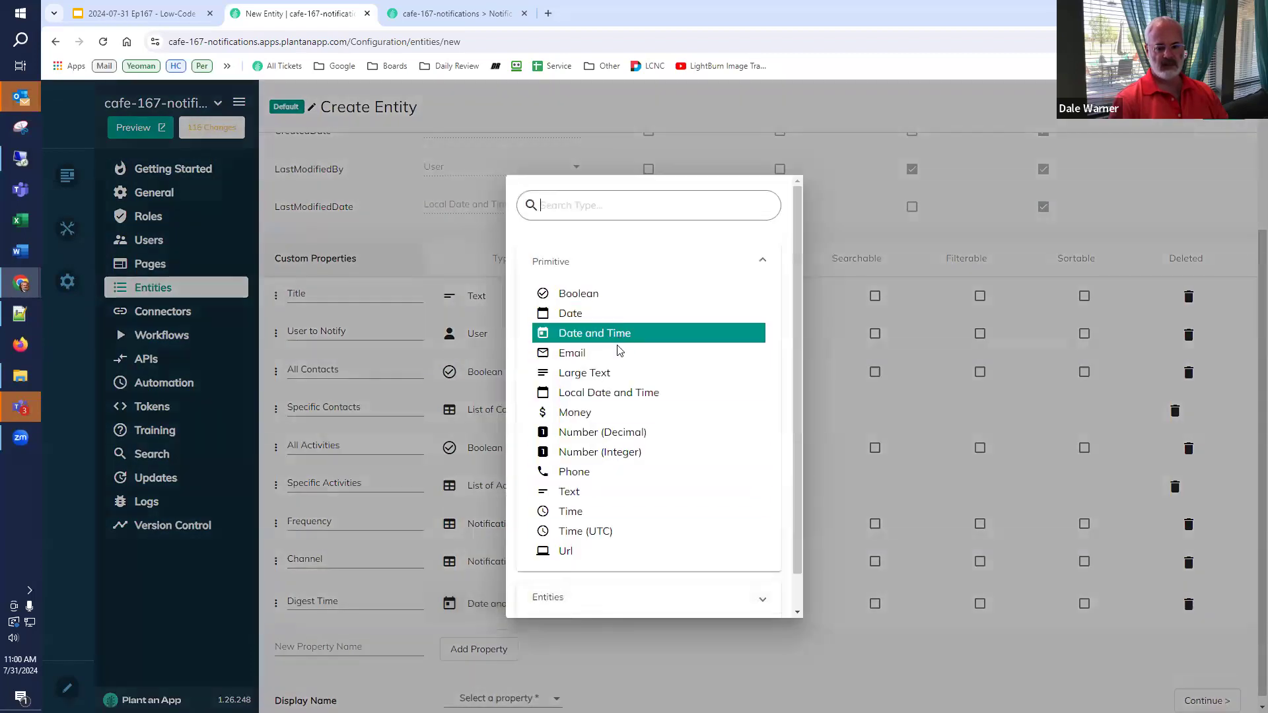
click(594, 531)
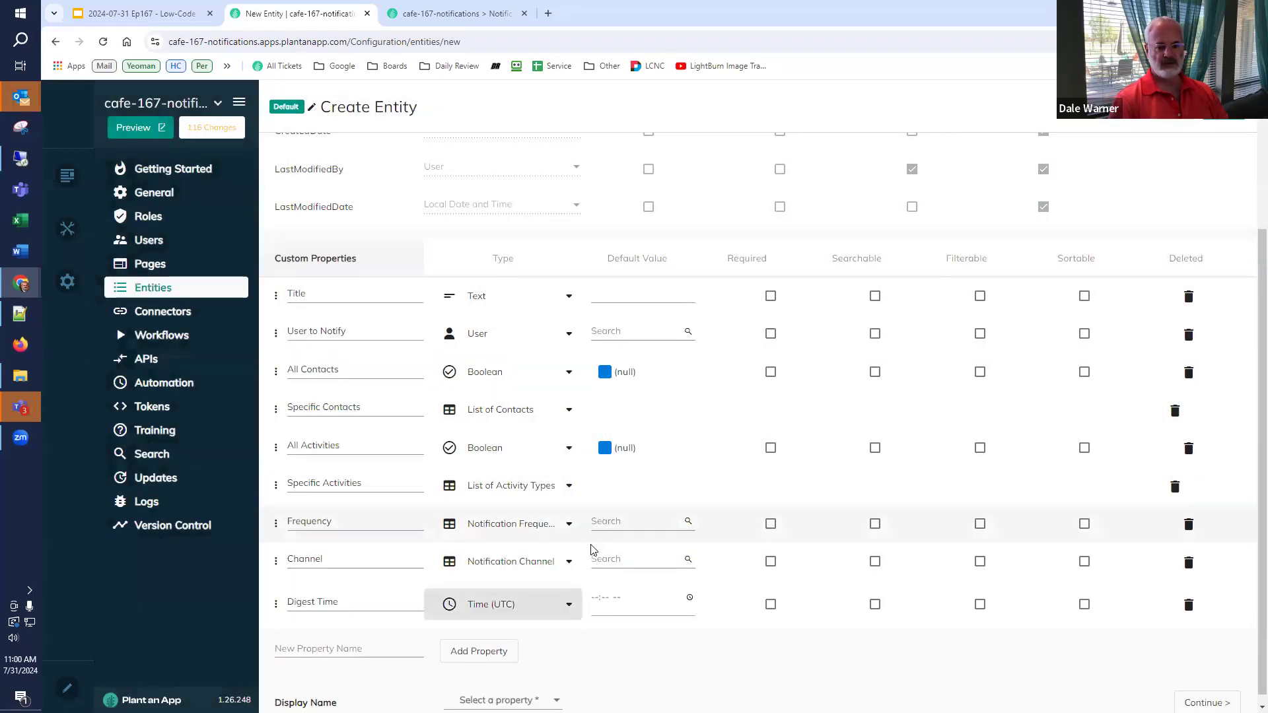
click(352, 653)
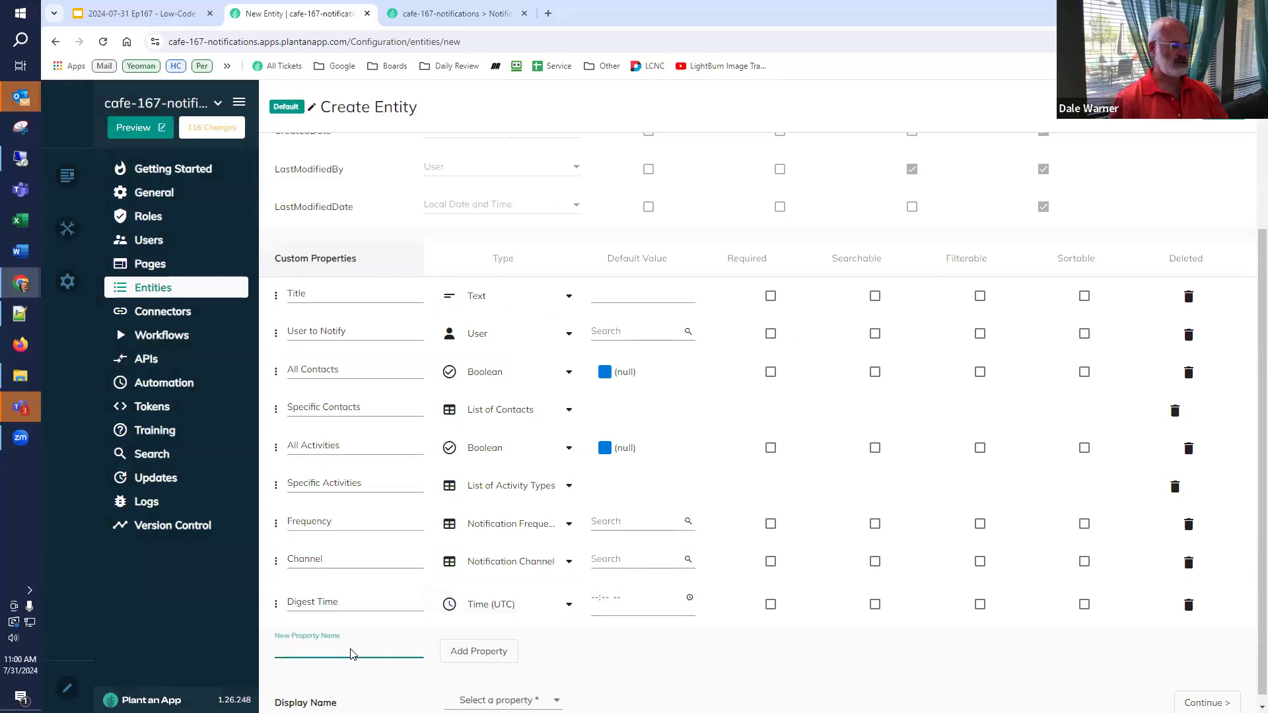
text(Digest Day)
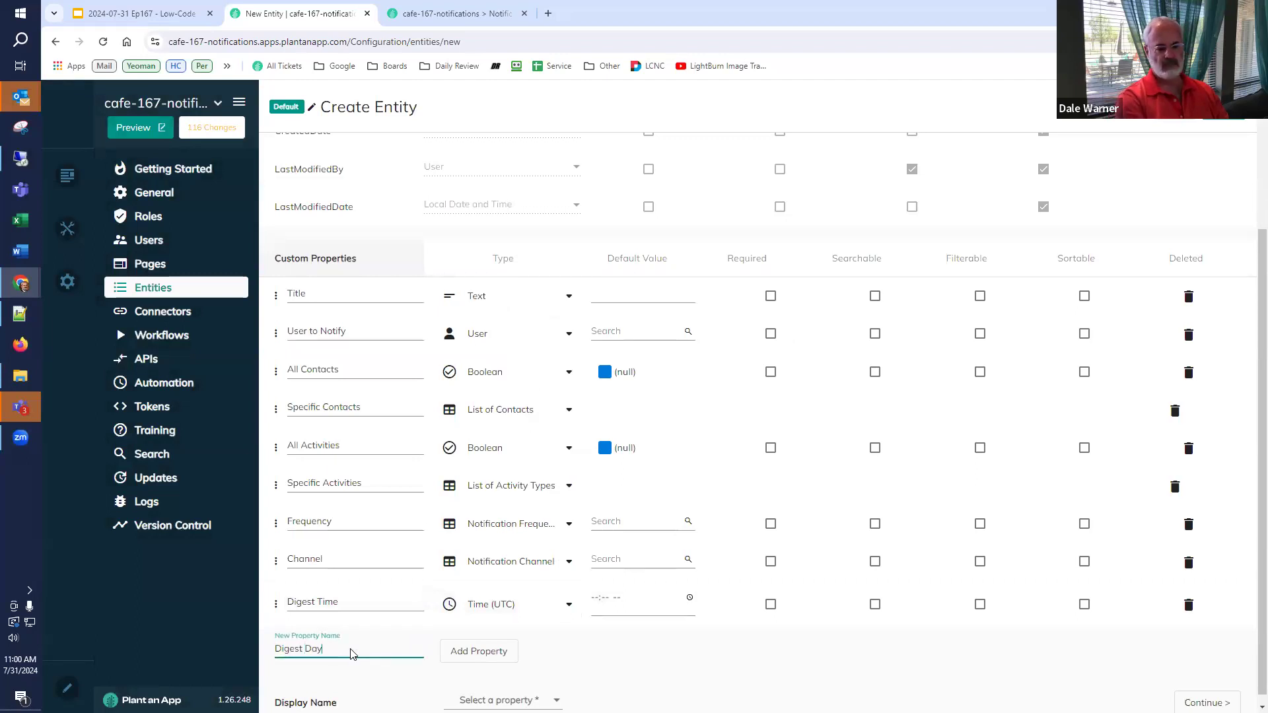
- Make the Digest Day property reference Notification Day
click(465, 653)
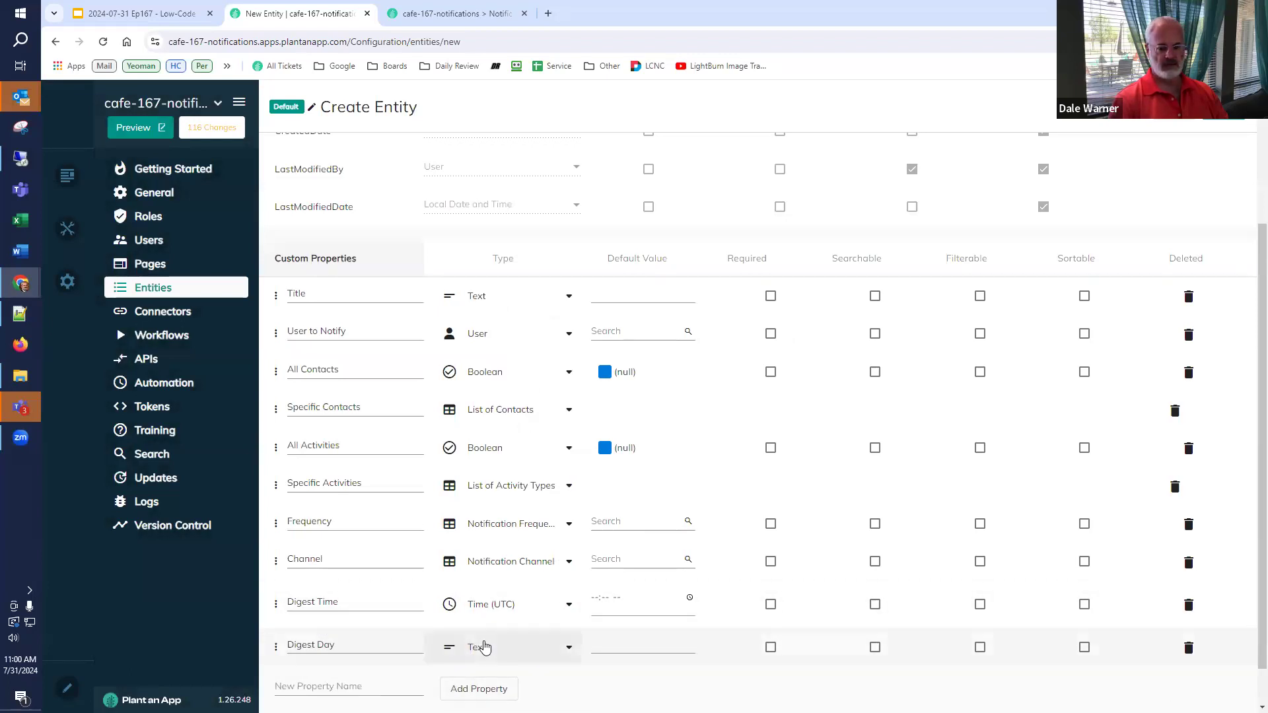
click(484, 647)
scroll(554, 542, down, 1)
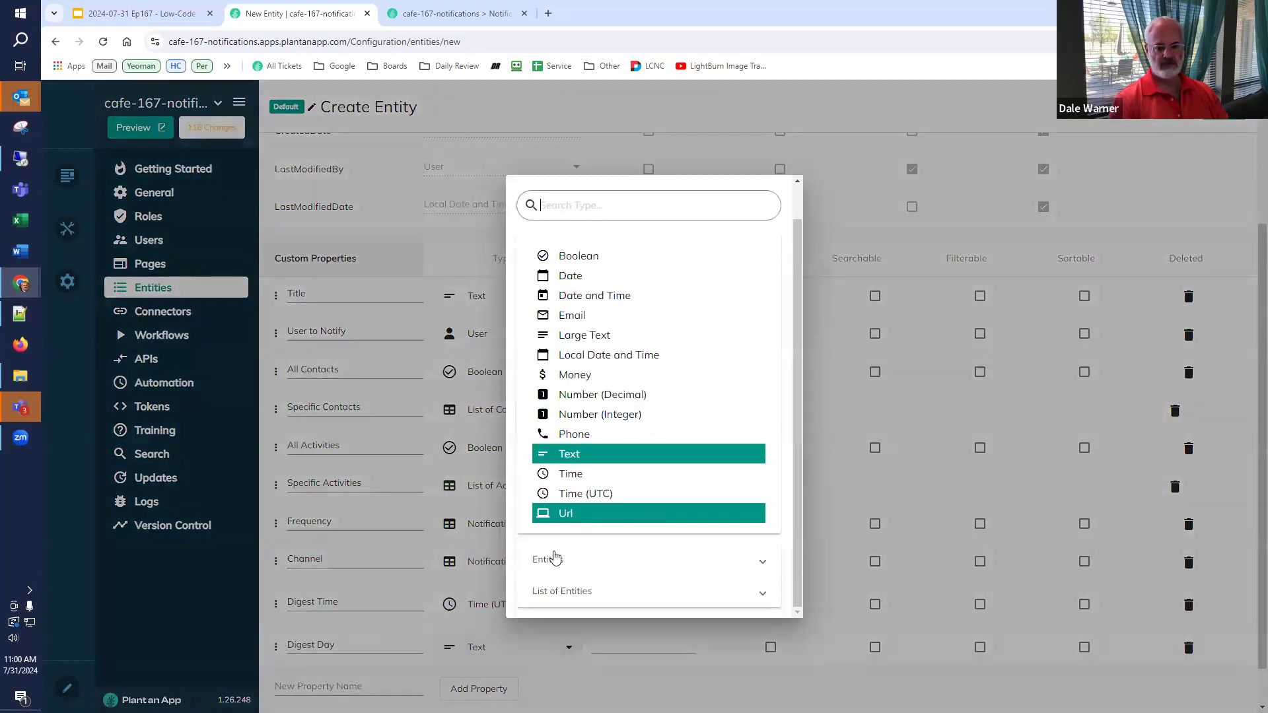
click(555, 560)
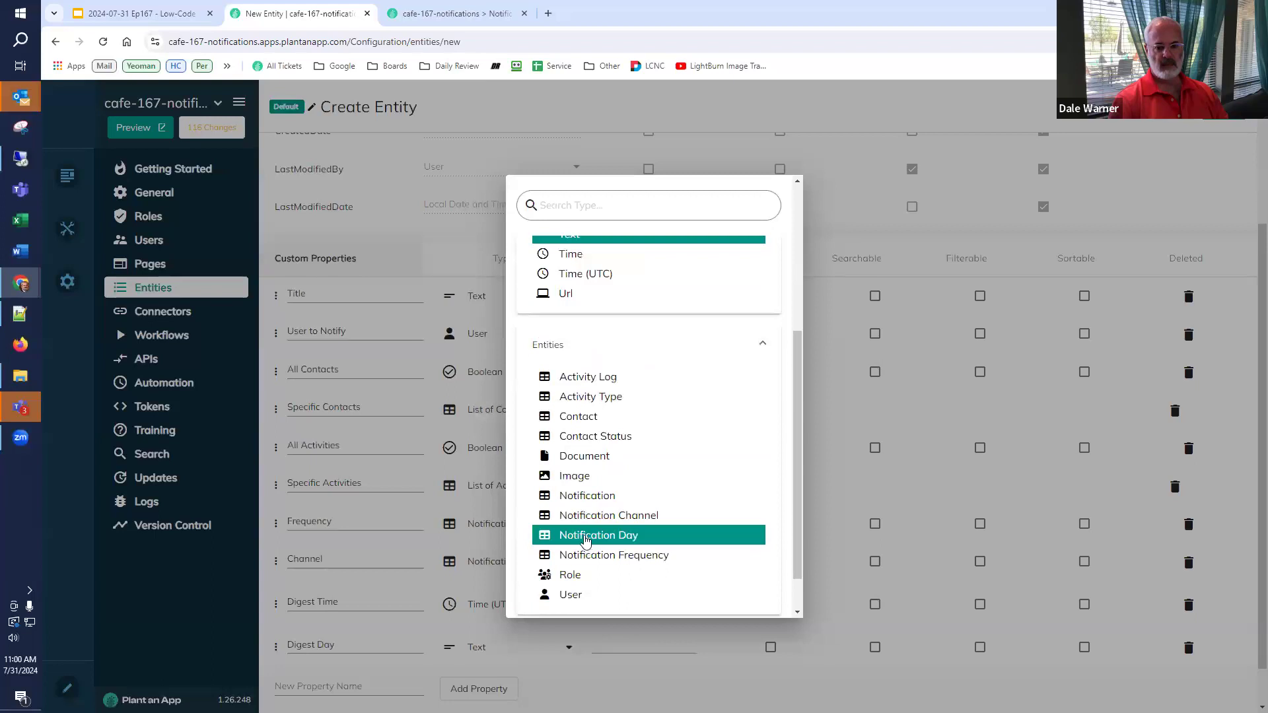
click(585, 536)
scroll(340, 641, down, 1)
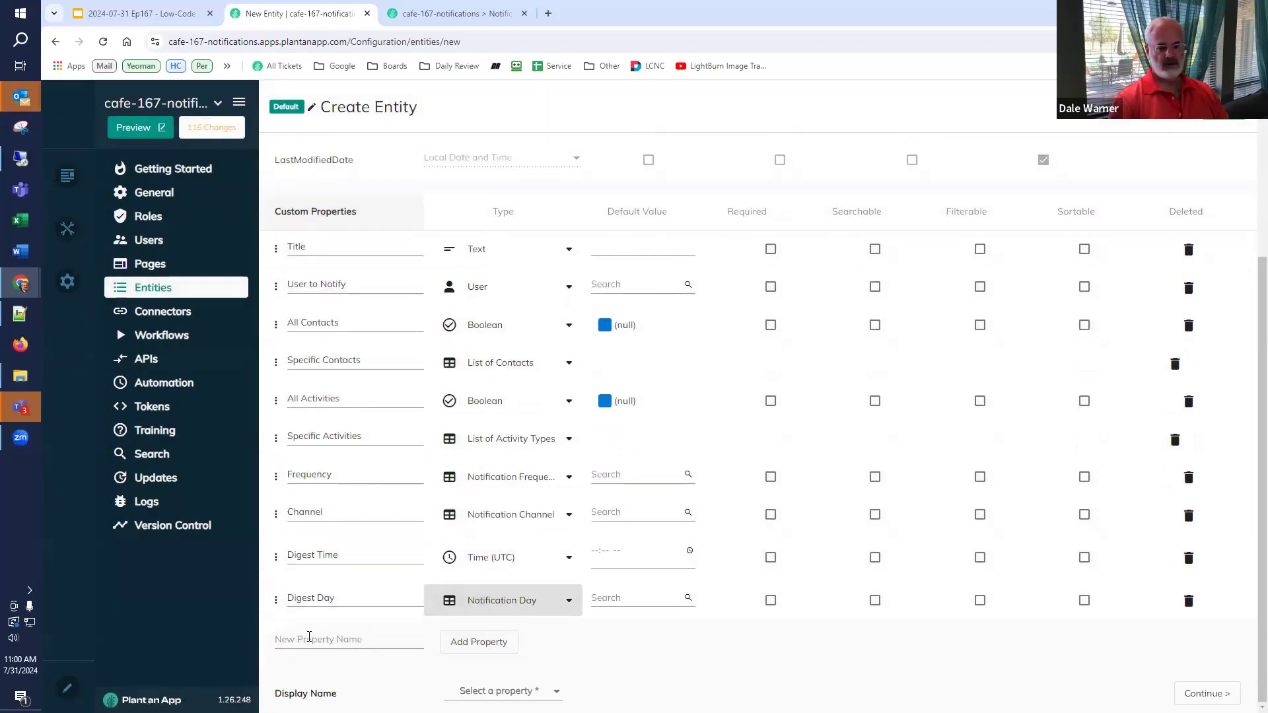
- Add Next Run and Last Run properties, both Date and Time
click(309, 637)
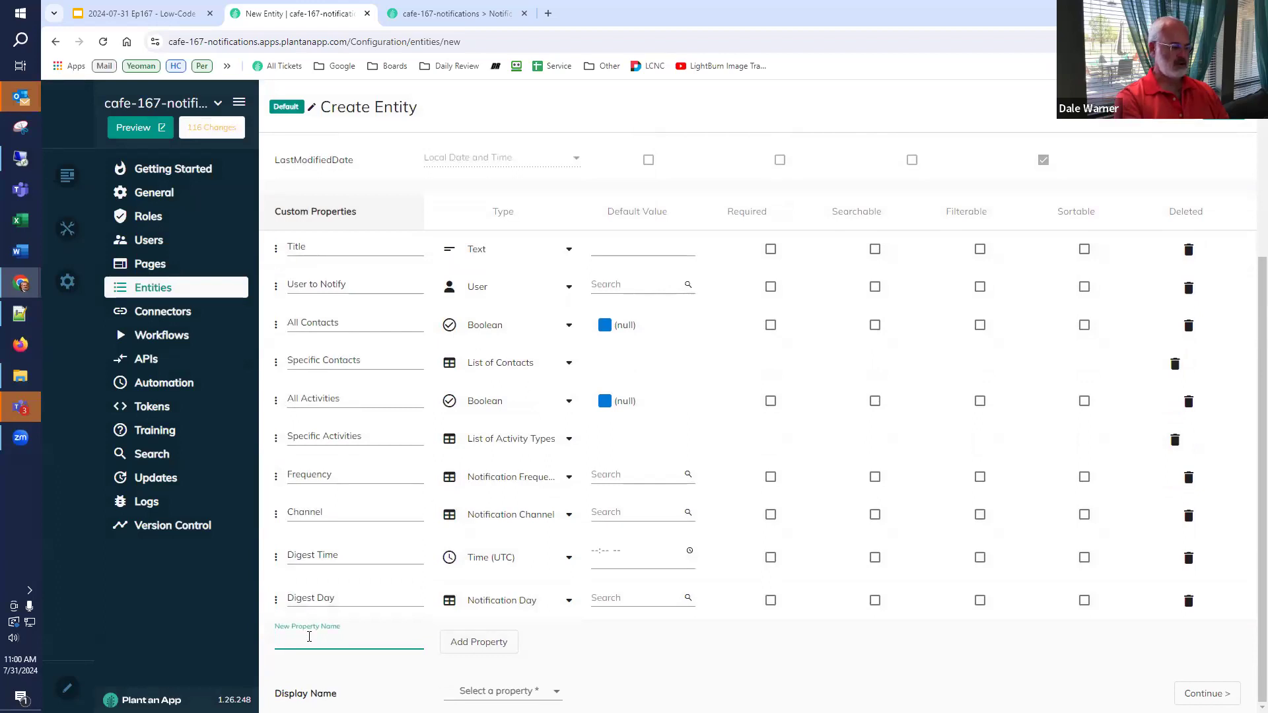
text(Next Ru)
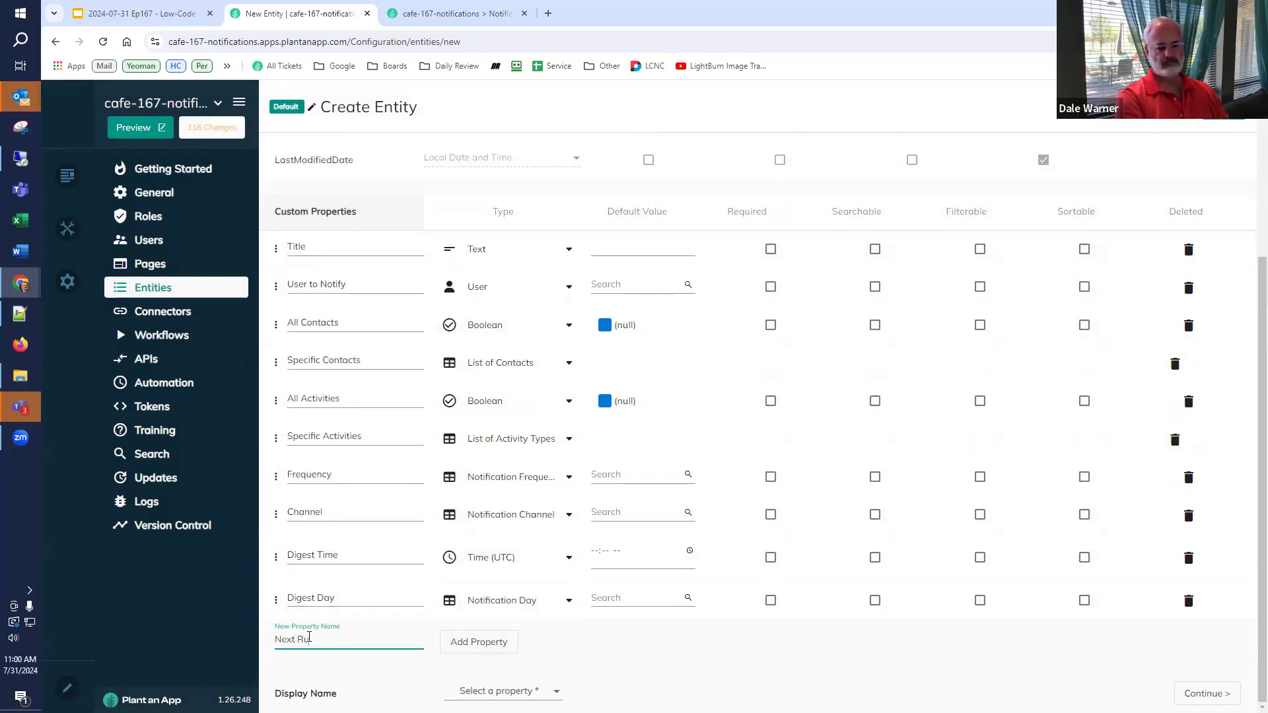
text(n)
click(457, 651)
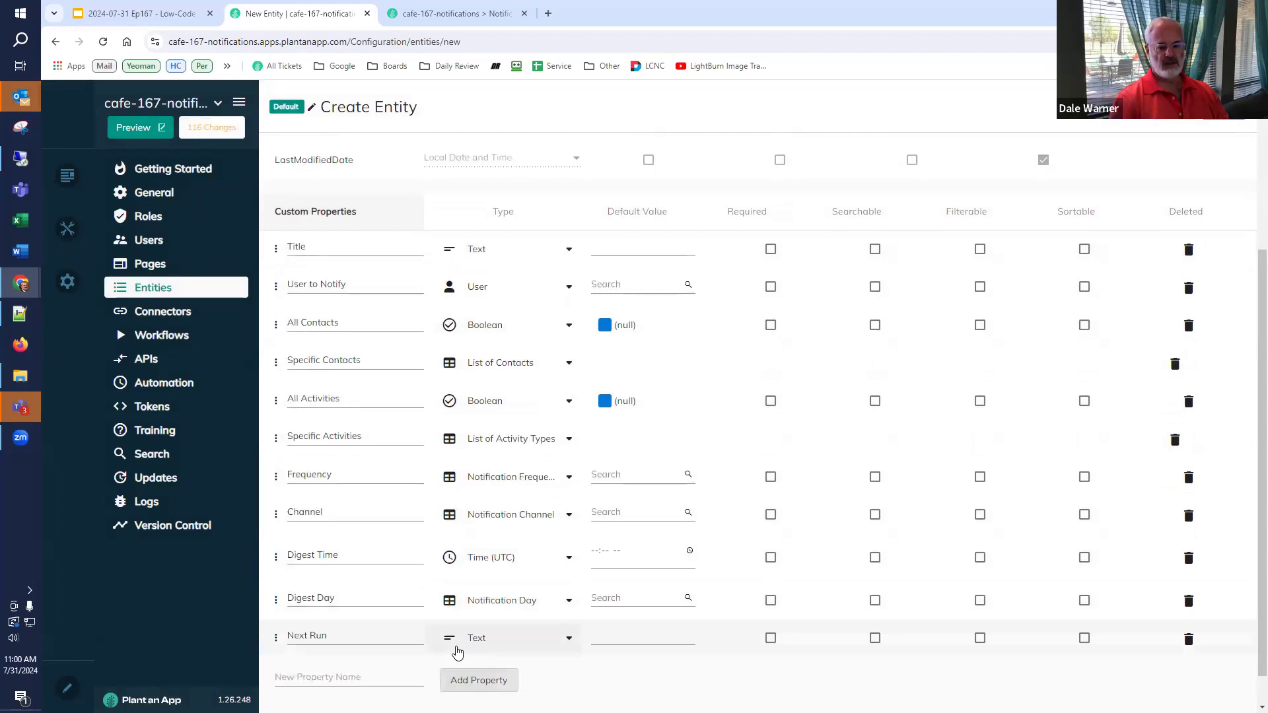
click(490, 639)
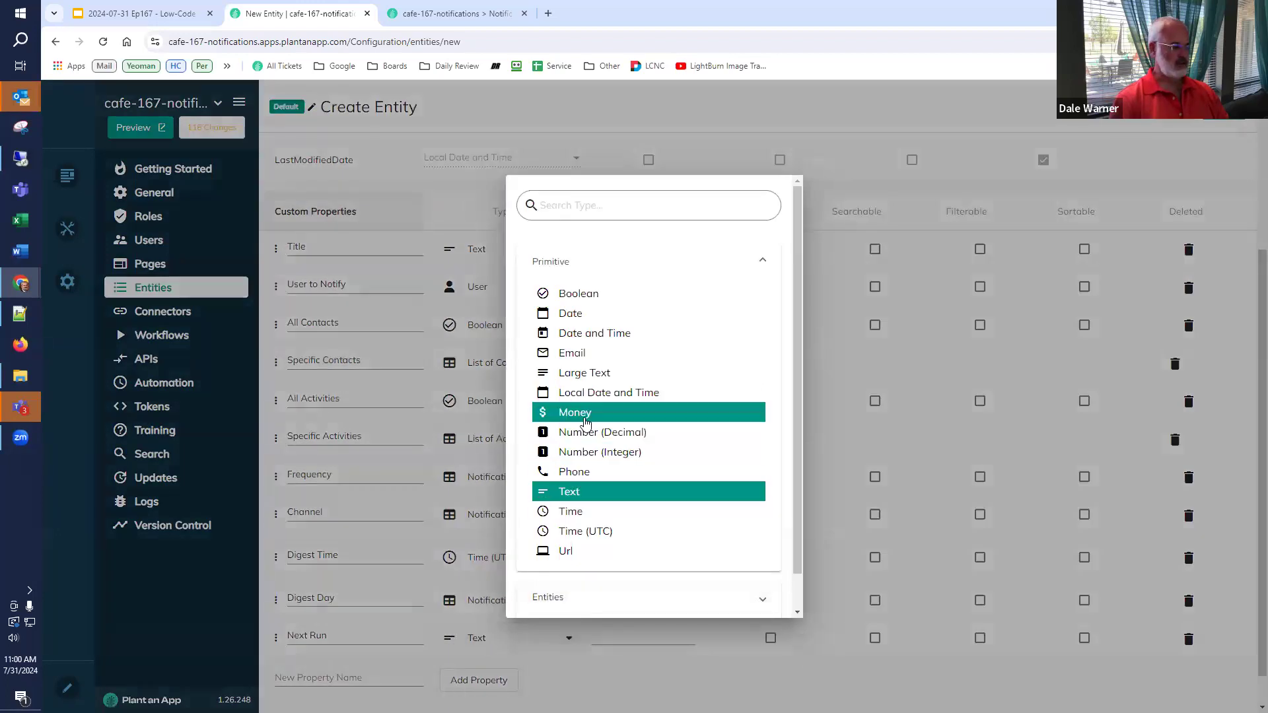
click(602, 334)
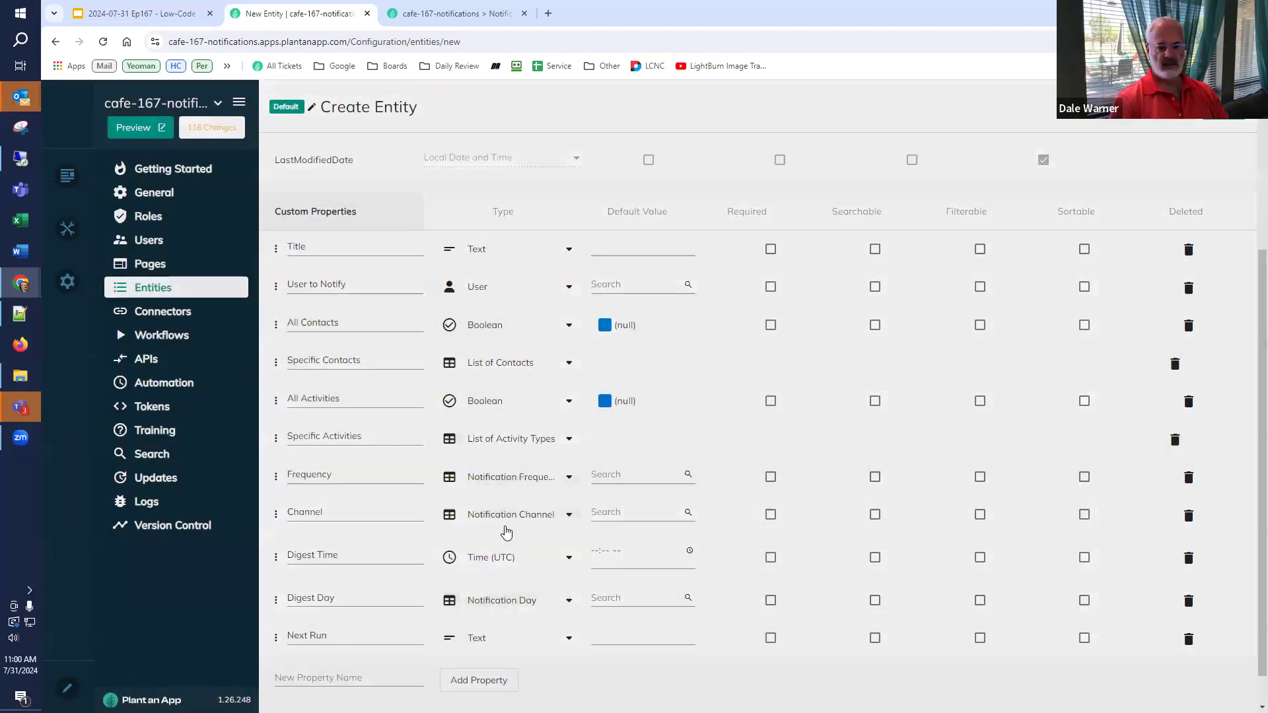
scroll(379, 667, down, 1)
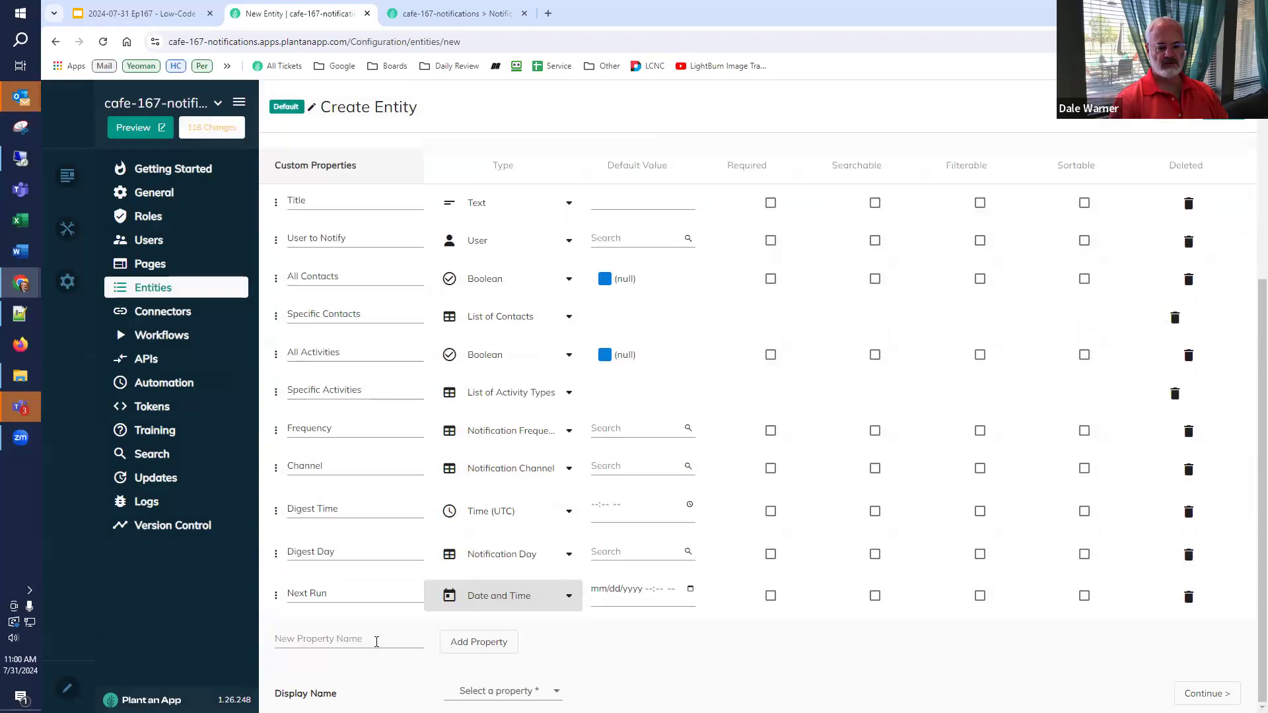
click(376, 641)
text(Last Run)
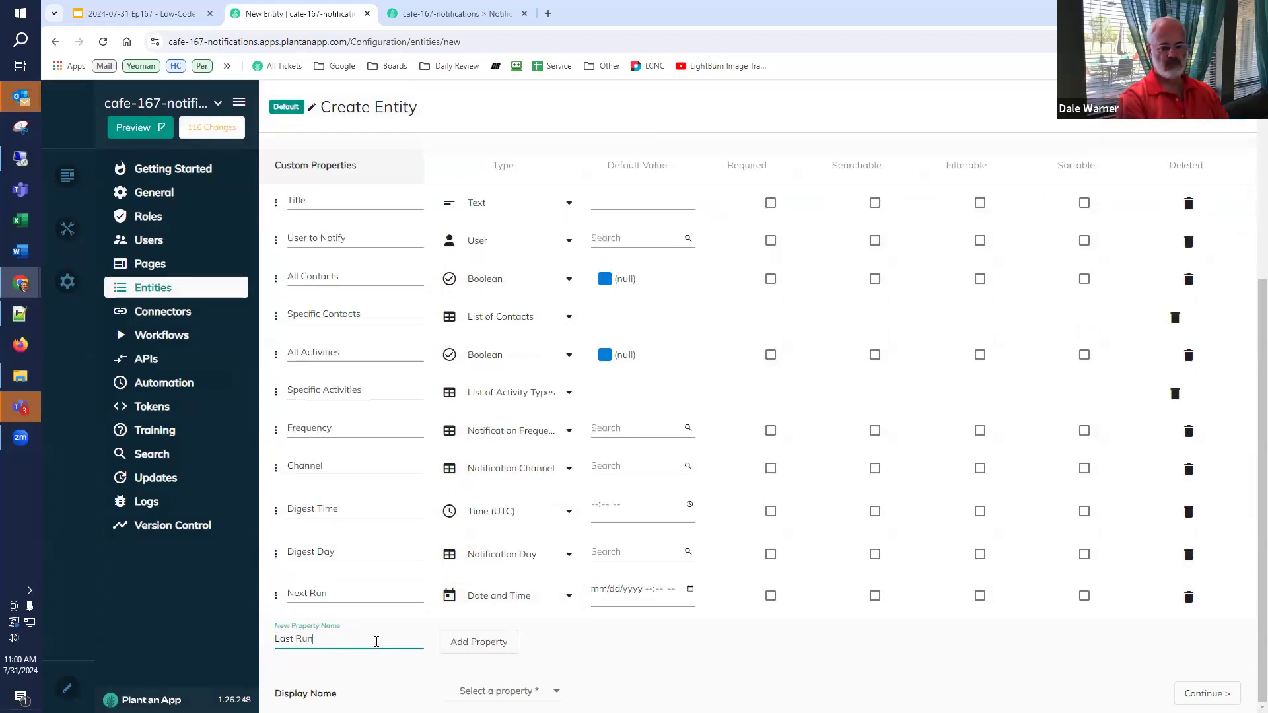
click(471, 639)
click(472, 637)
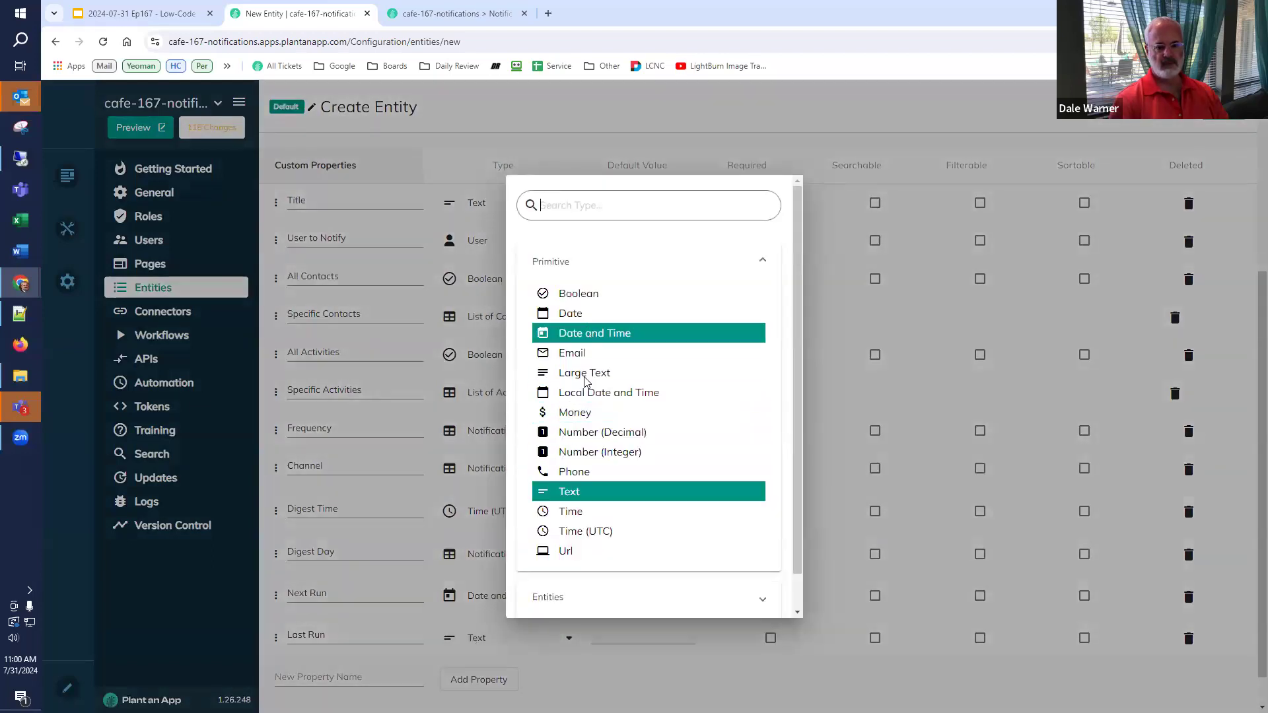
click(594, 332)
scroll(451, 664, down, 1)
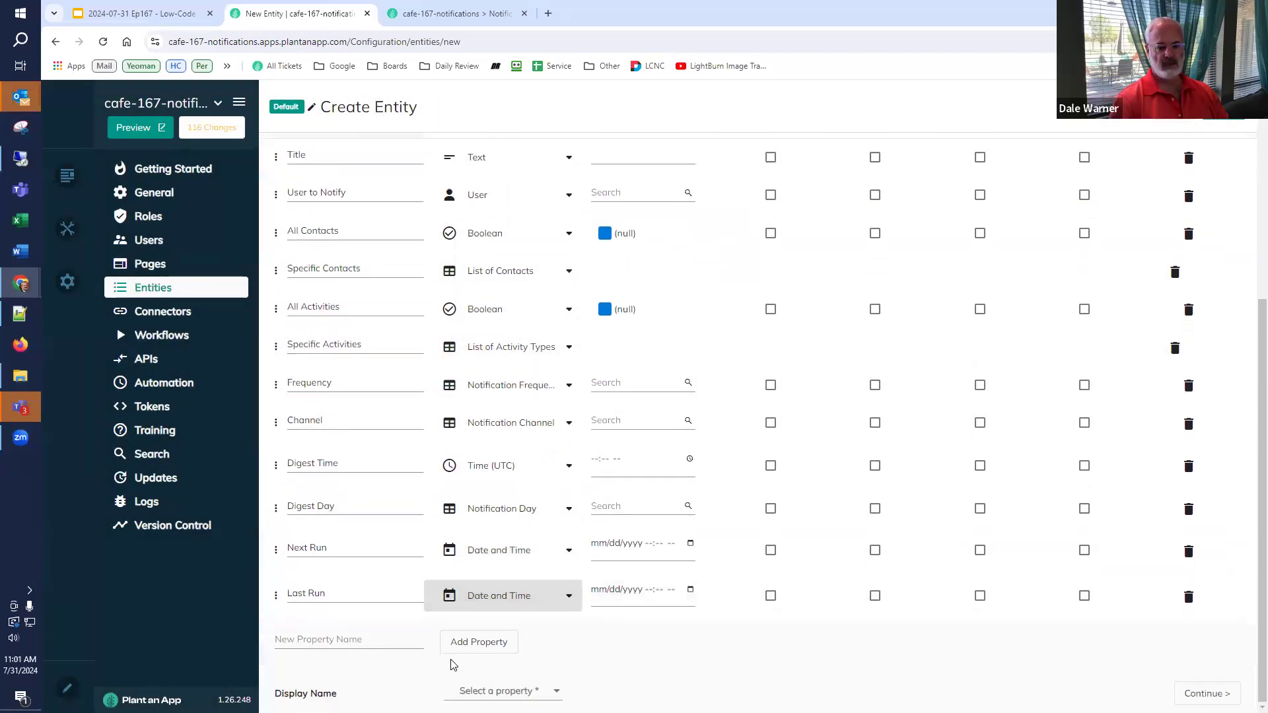
- Use Title as the display name and save the Notification Subscription entity
click(479, 690)
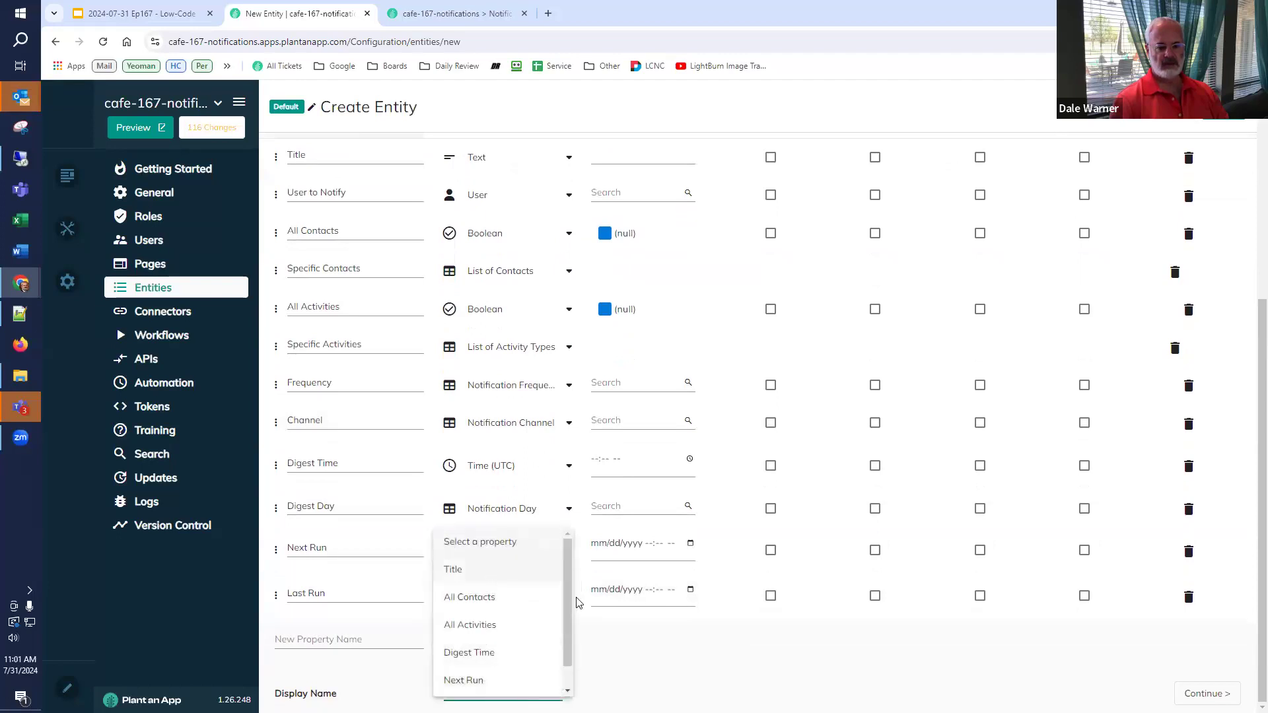
click(492, 570)
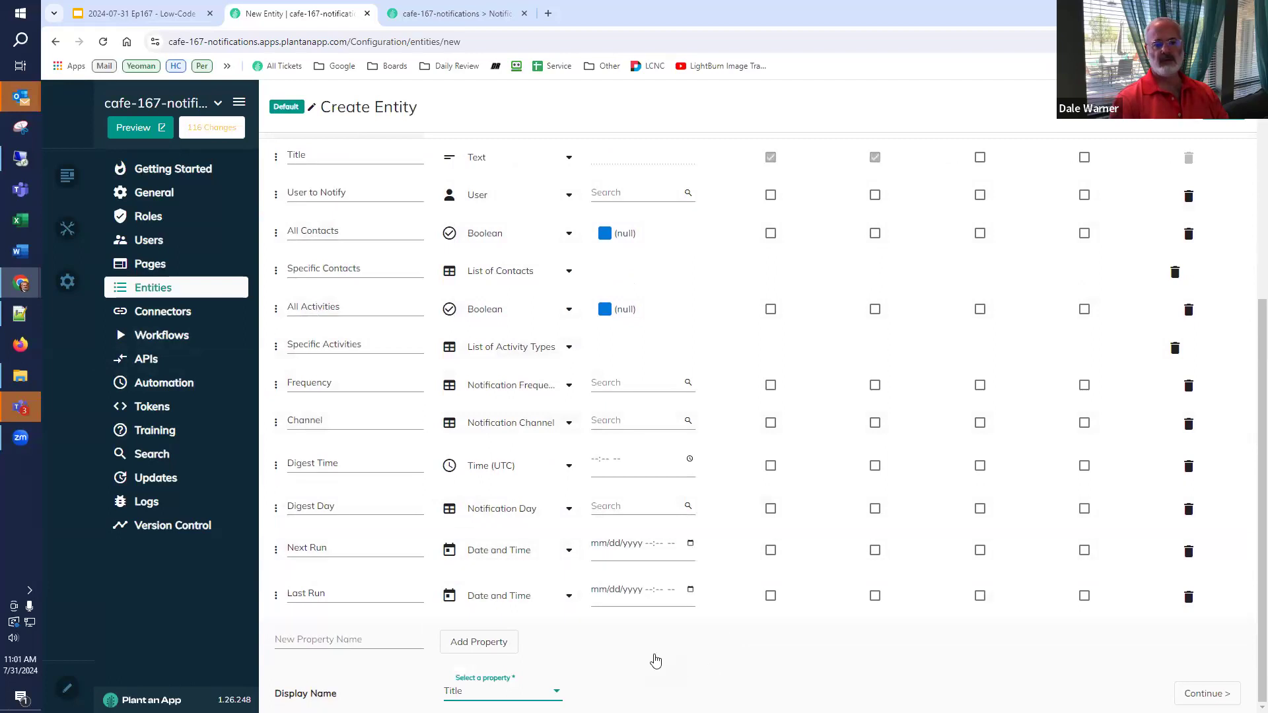
click(1223, 108)
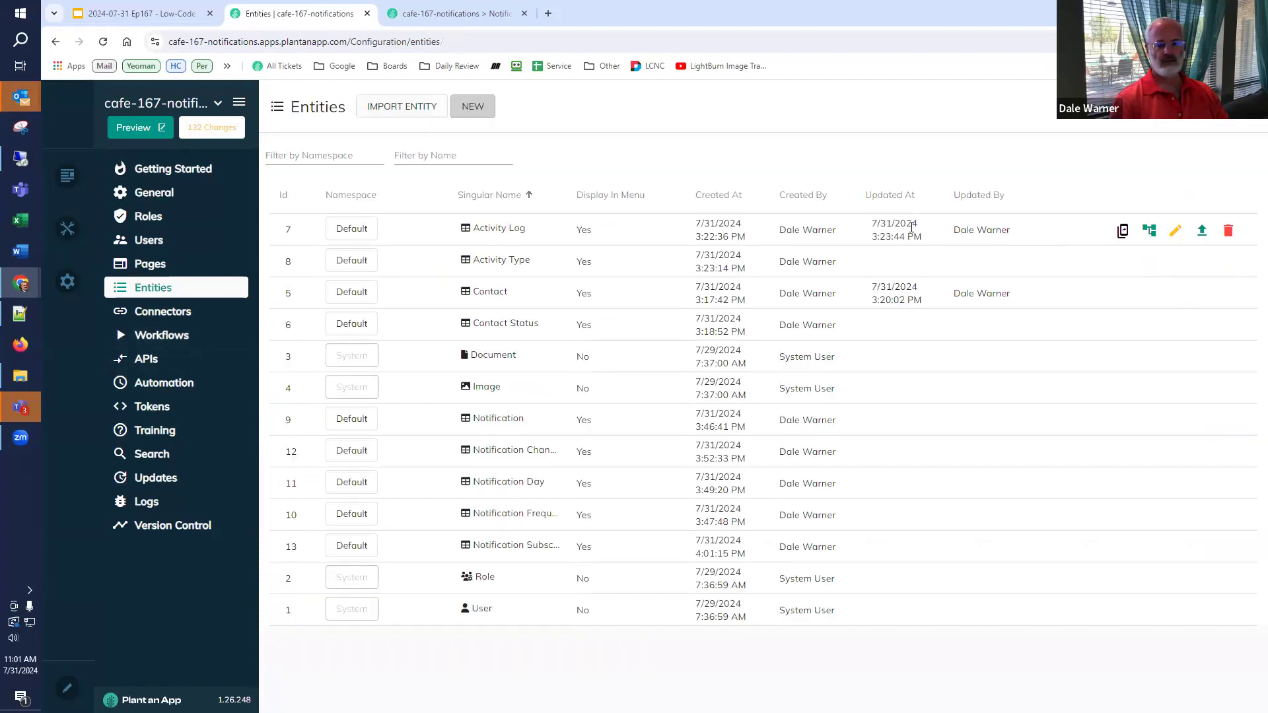
click(455, 10)
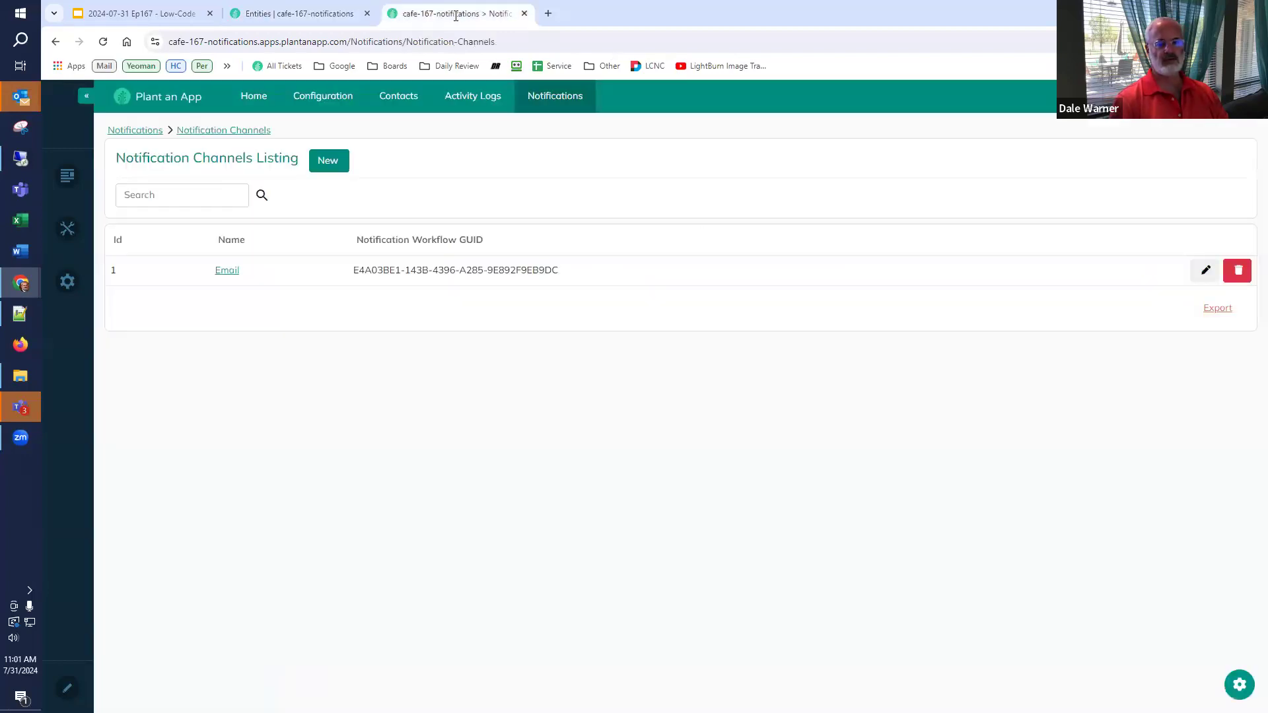
- Reload the app, start a new notification subscription and enter its title
click(102, 42)
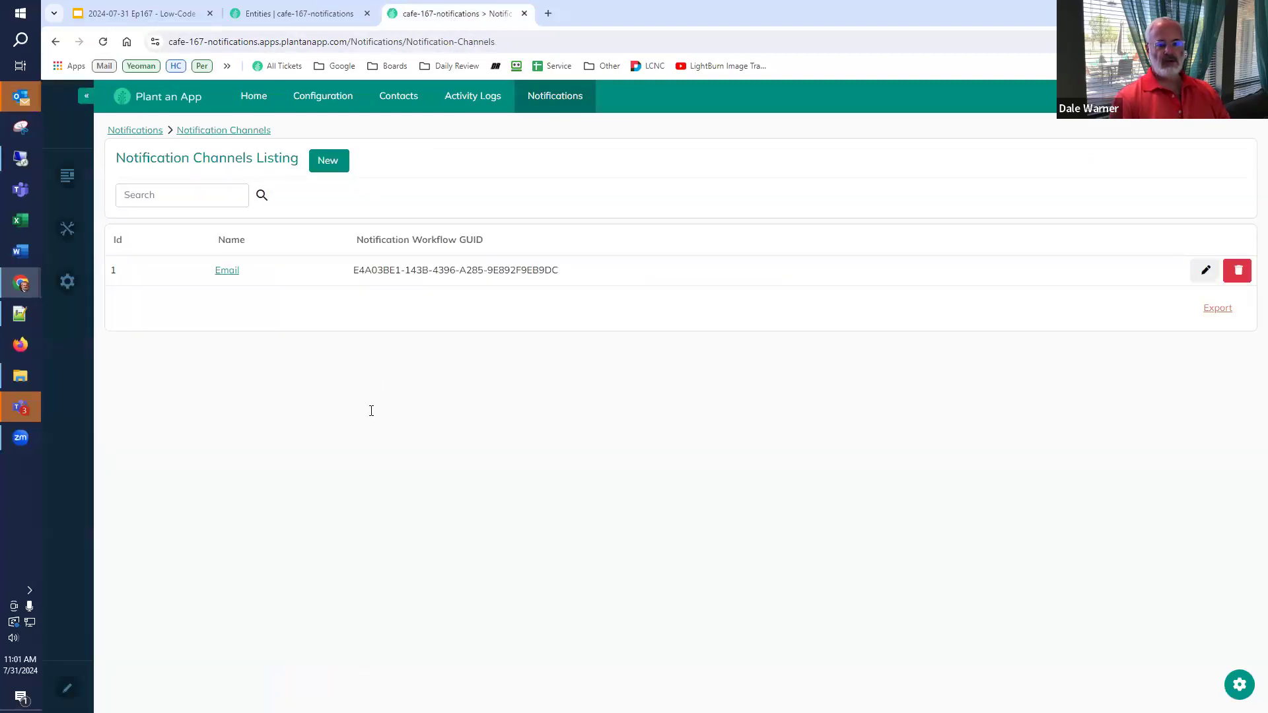
mouse_move(562, 106)
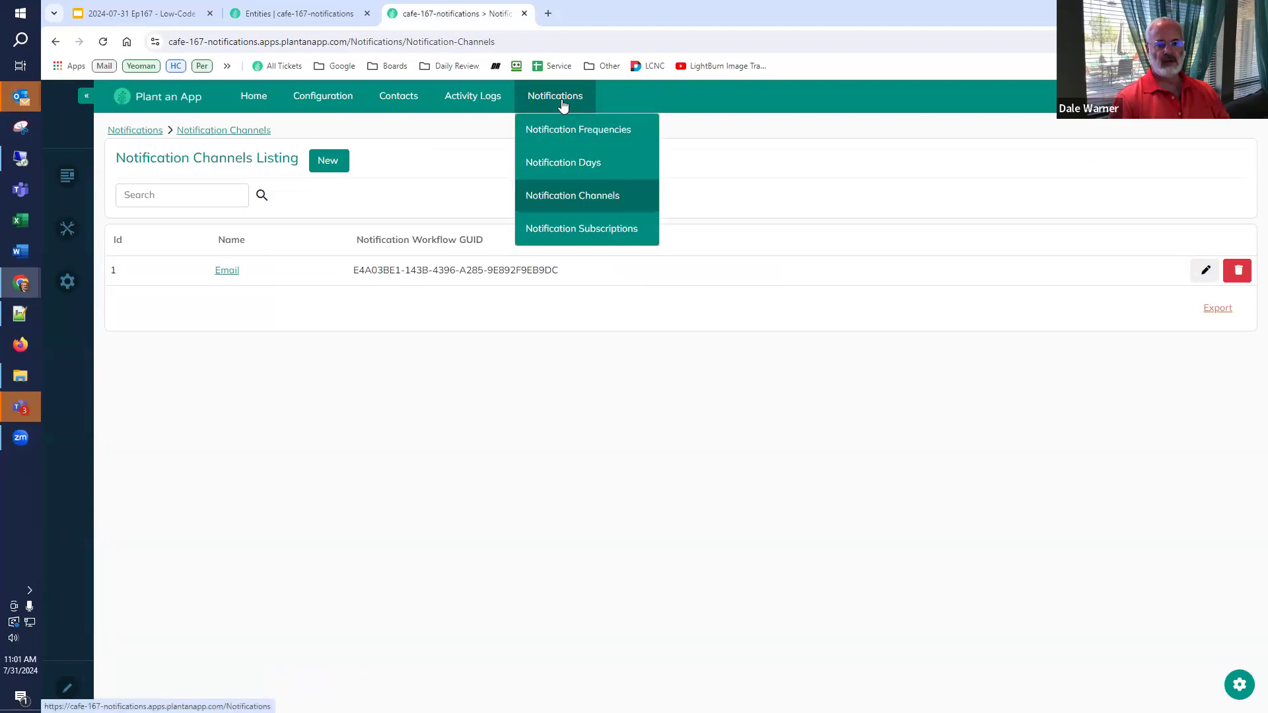
click(574, 232)
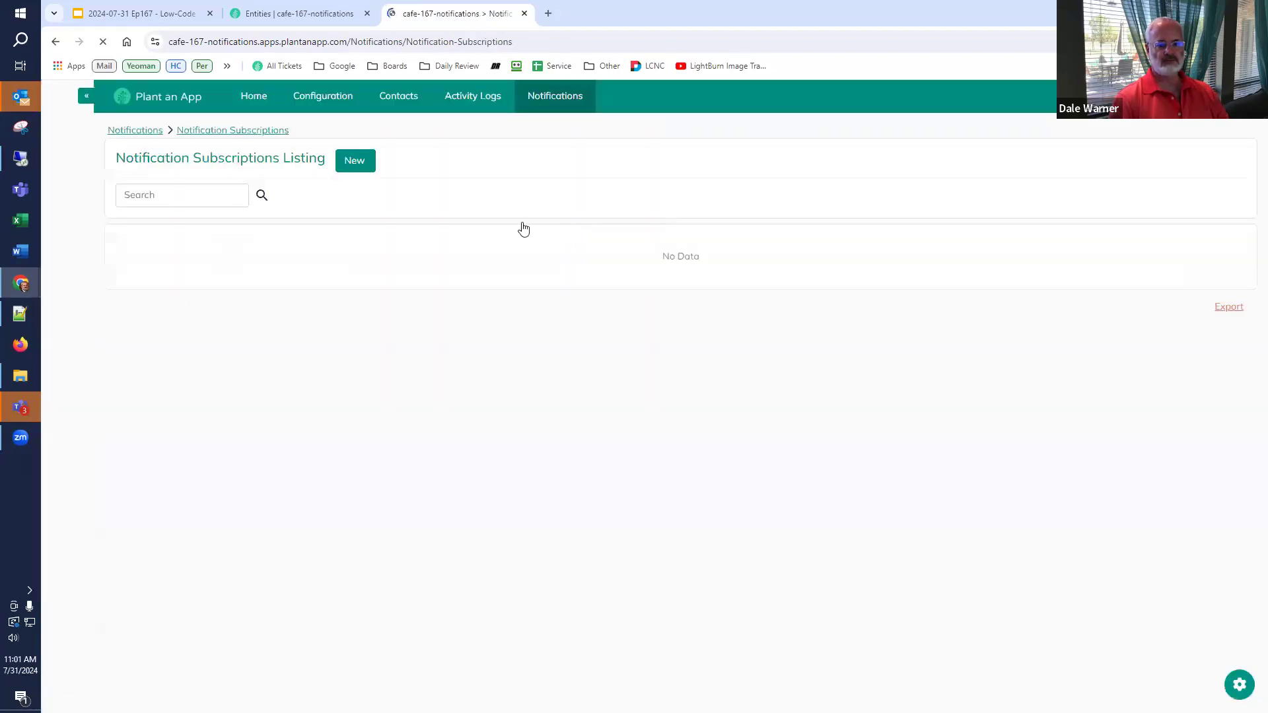
click(355, 161)
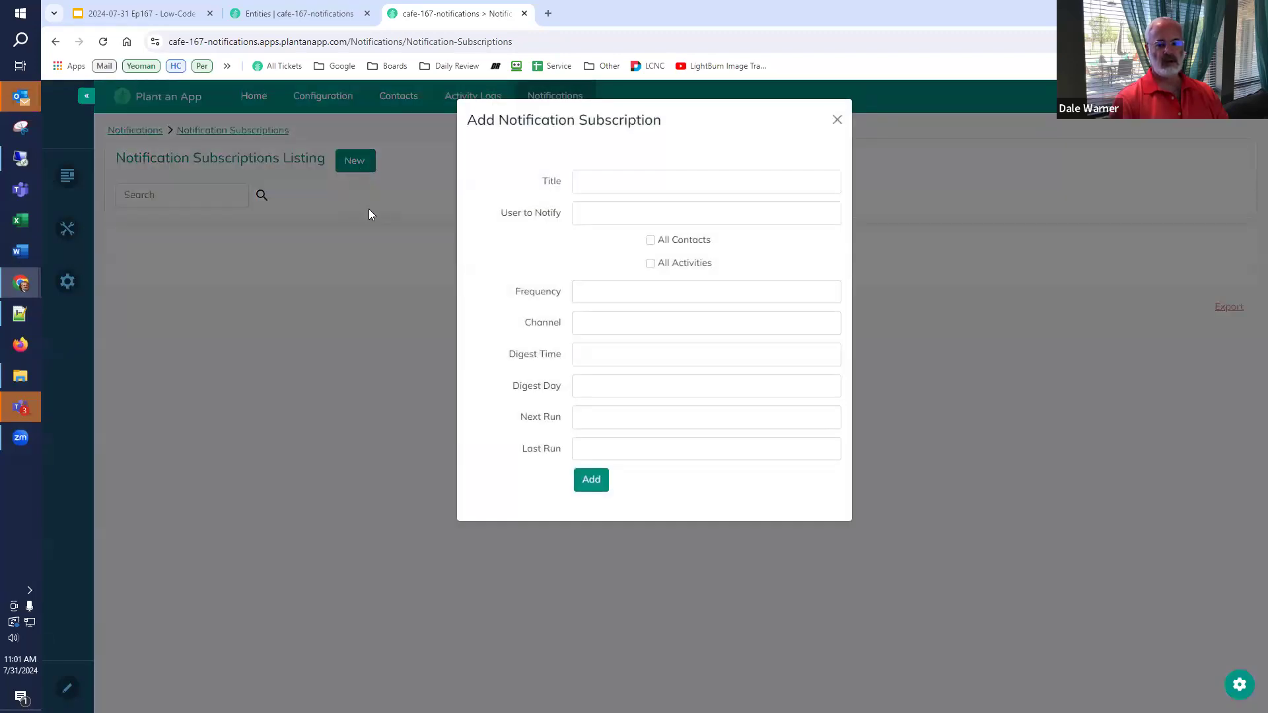
click(618, 191)
text(Dale t)
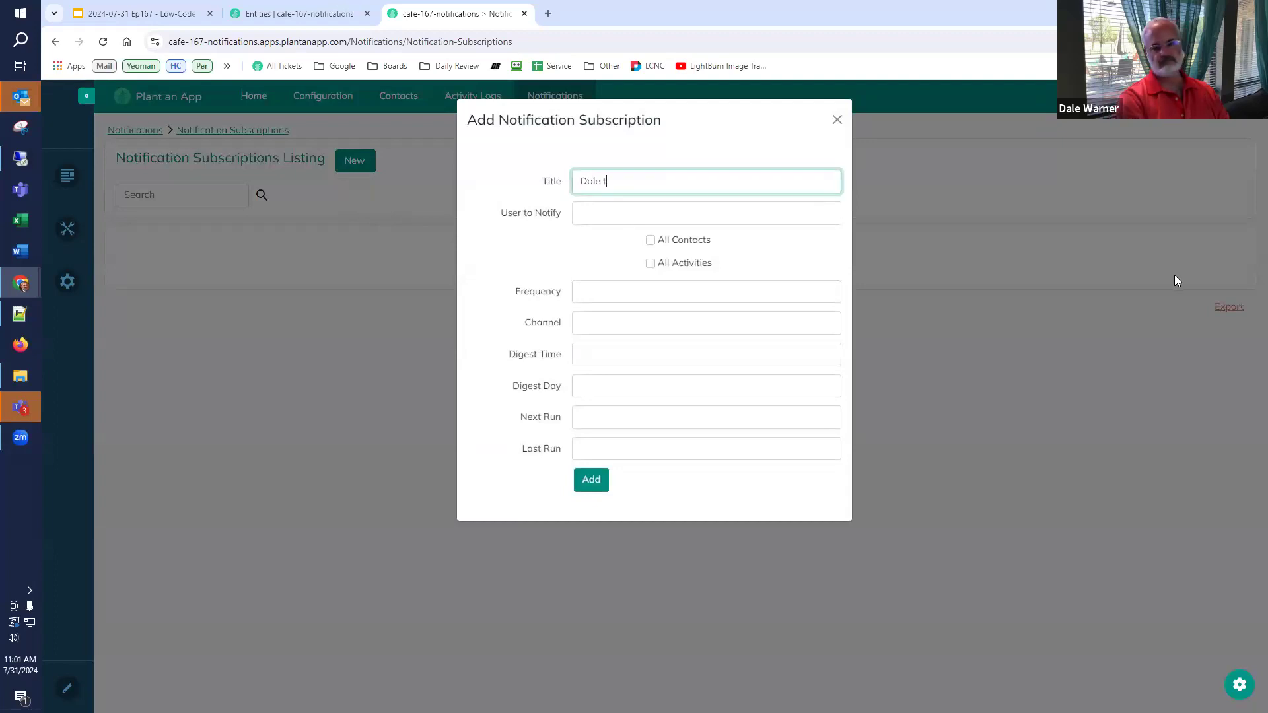
text(o get instant notifications)
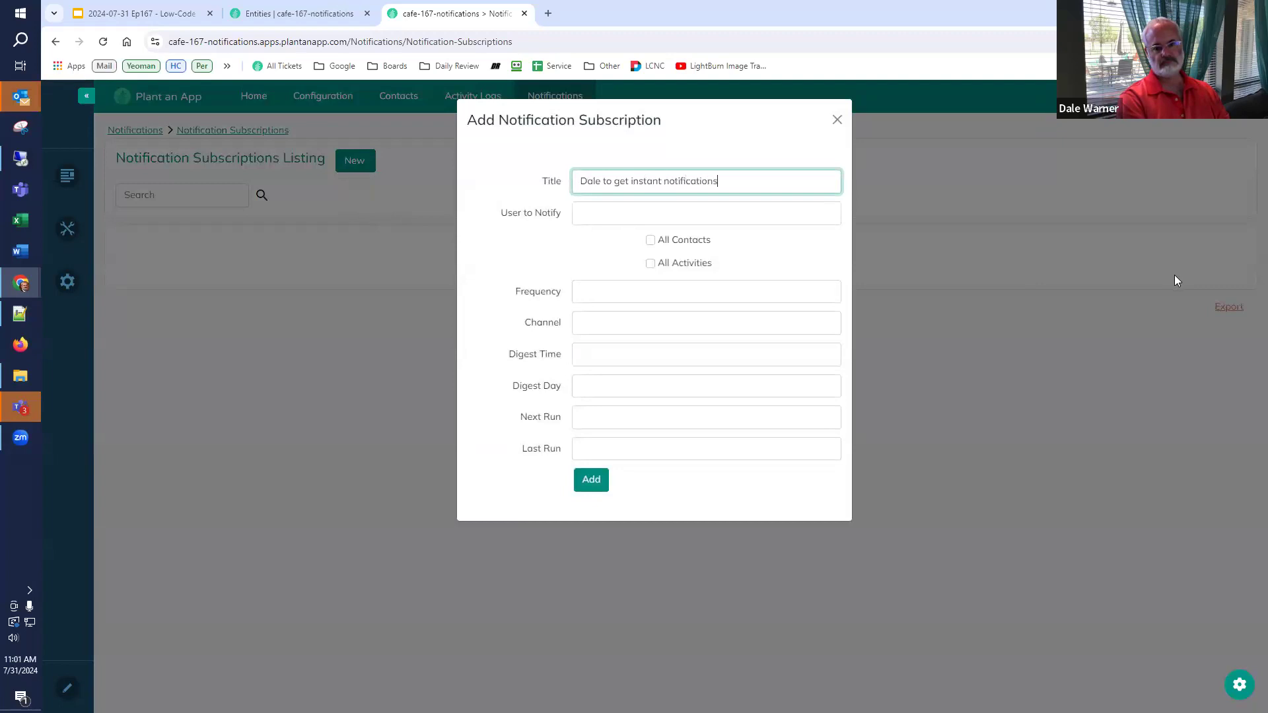
text( on everything)
- Pick the user to notify, tick All Contacts and All Activities, choose Instant and Email, and add it
click(665, 220)
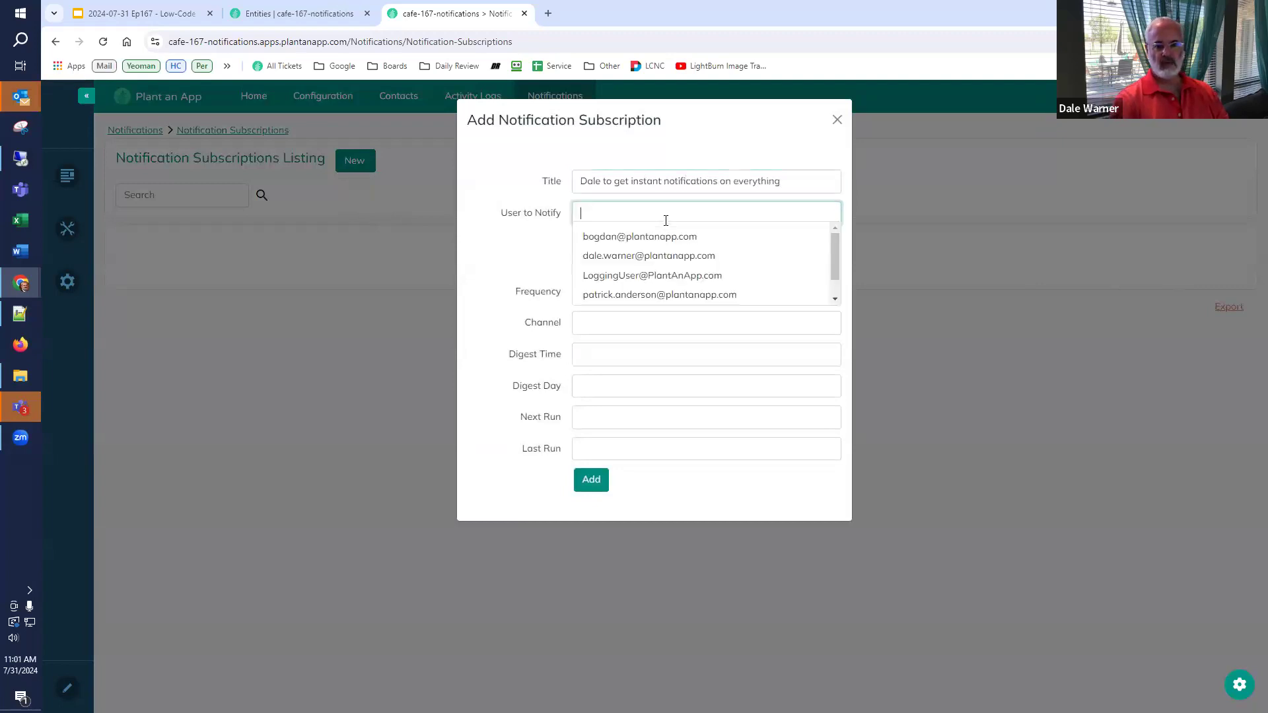
click(653, 258)
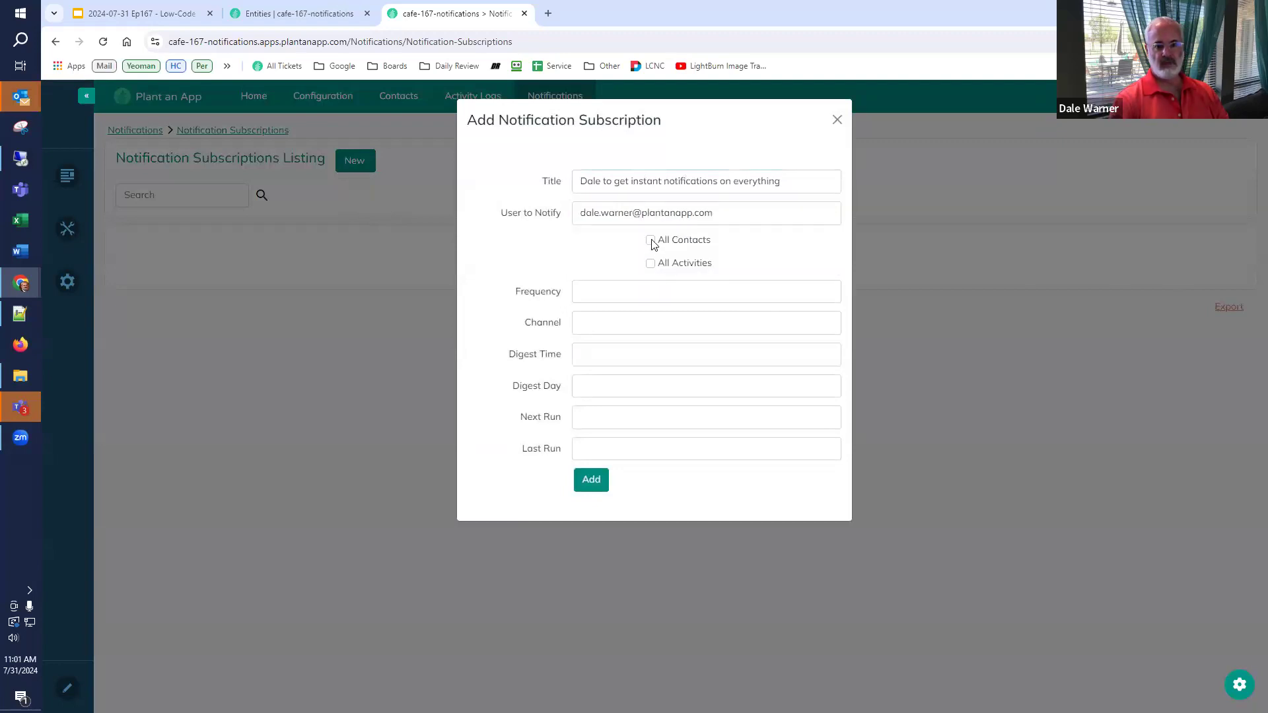
click(652, 242)
click(651, 264)
click(628, 291)
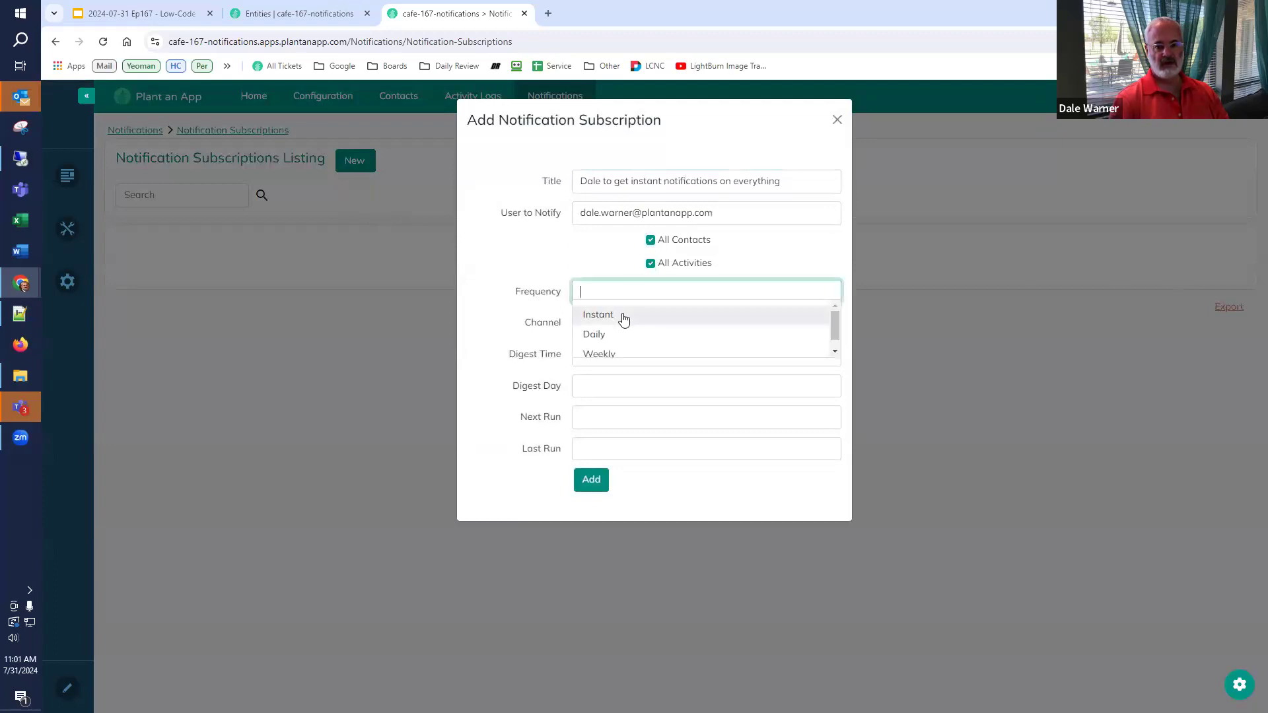
click(623, 315)
click(623, 317)
click(616, 345)
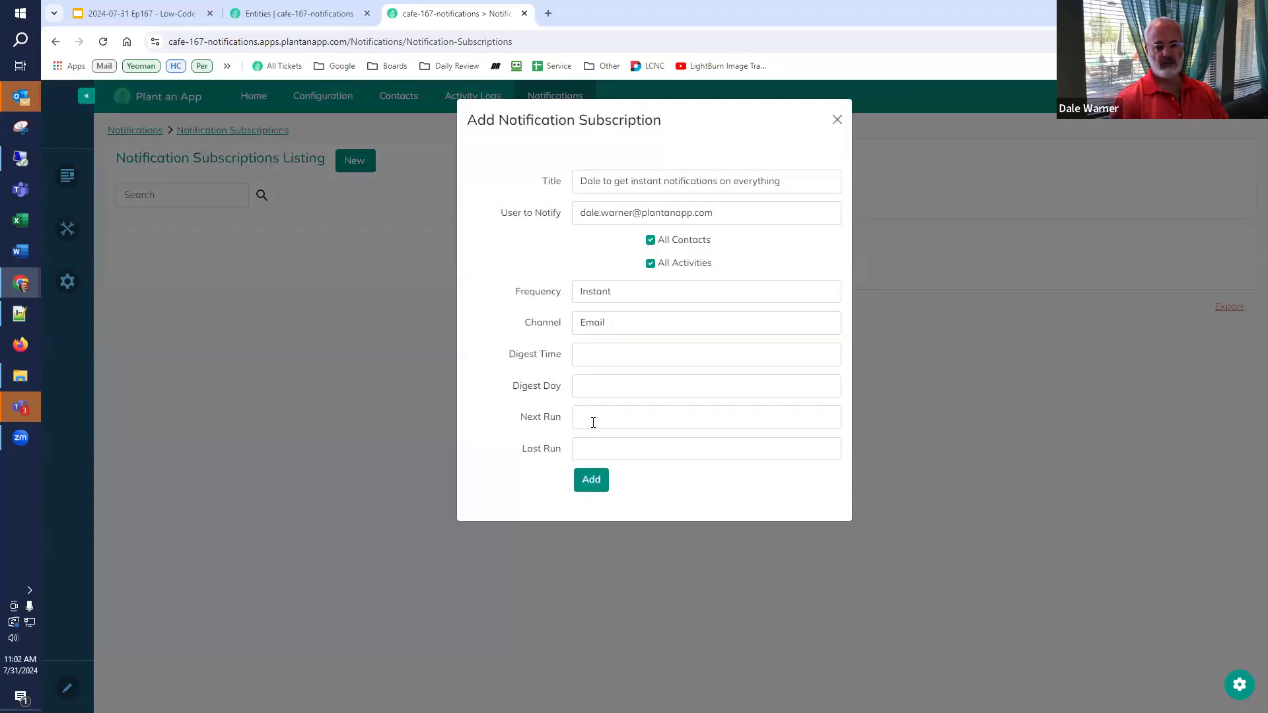
click(586, 482)
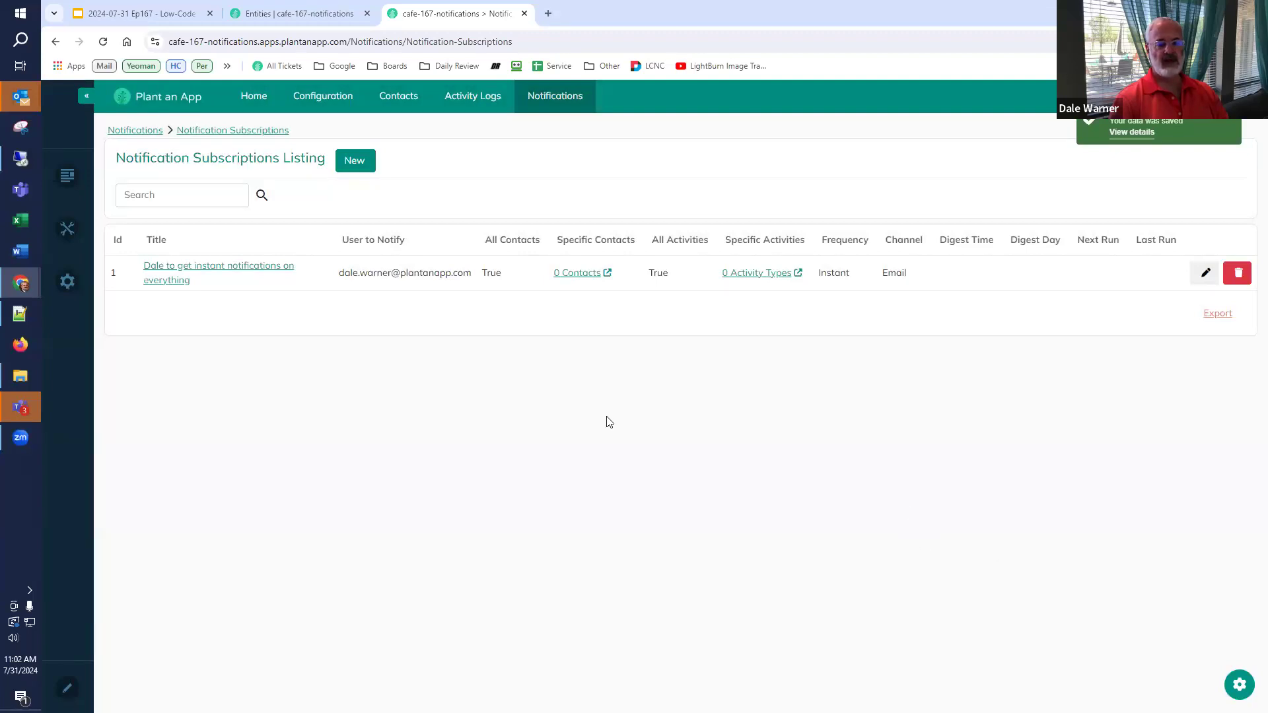
- Start a second subscription titled to watch a contact record and choose the user to notify
click(355, 169)
click(601, 188)
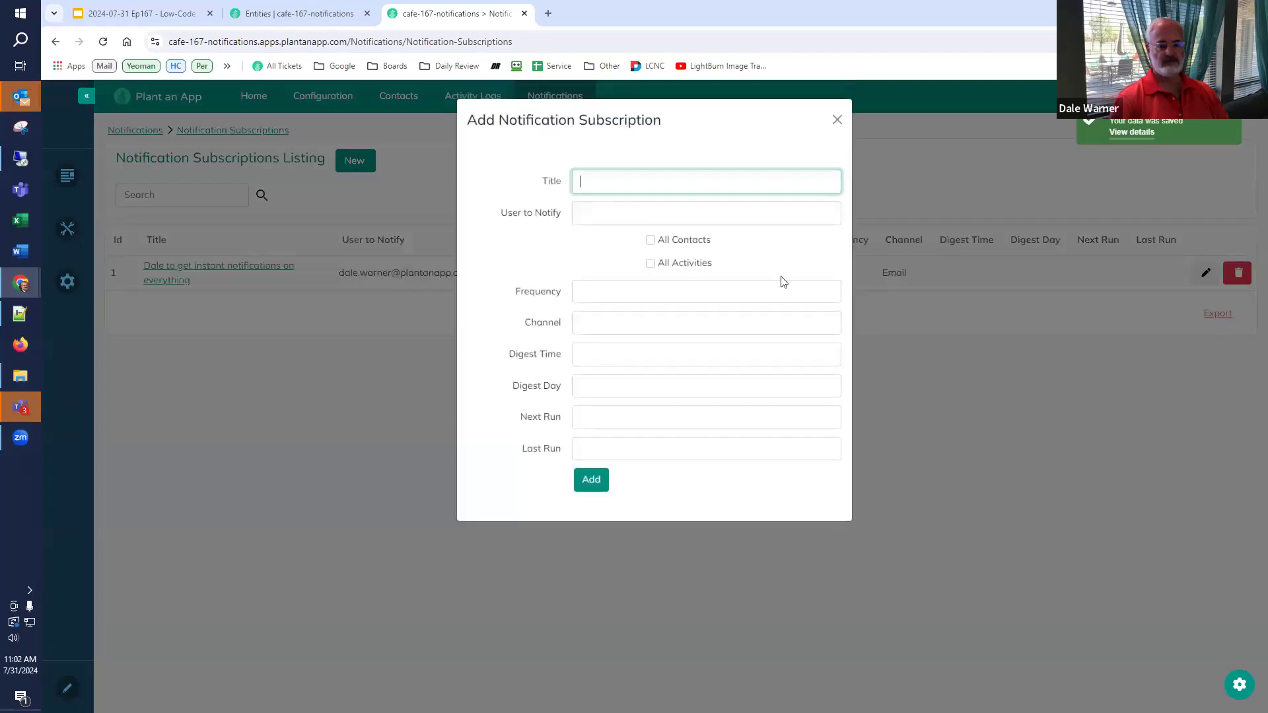
text(Patric)
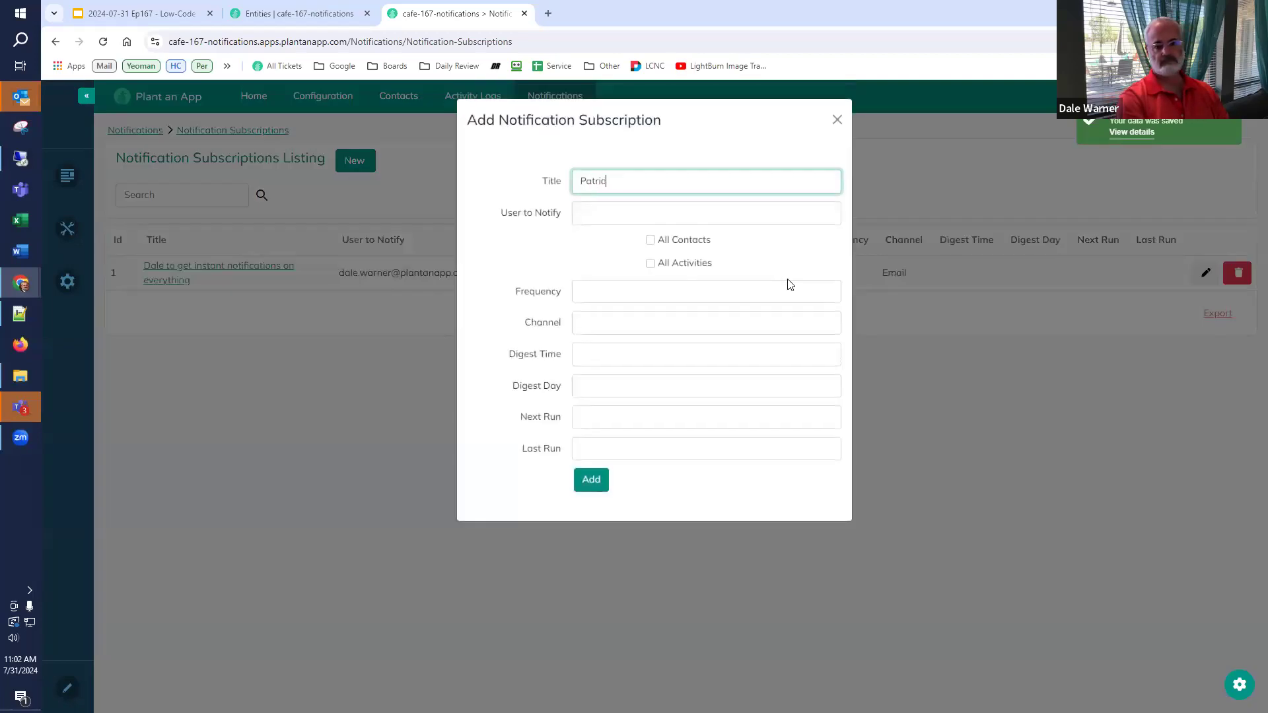
text(k to watch for changes on hi)
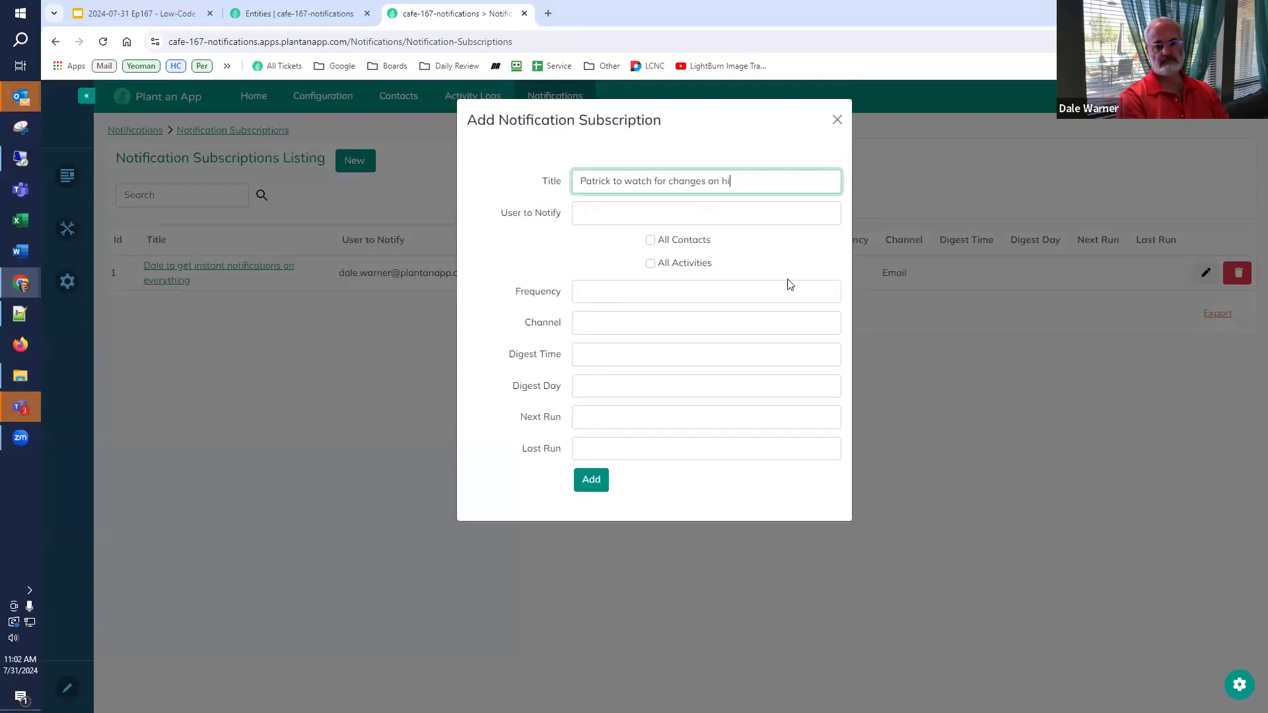
text(s contact record)
click(629, 213)
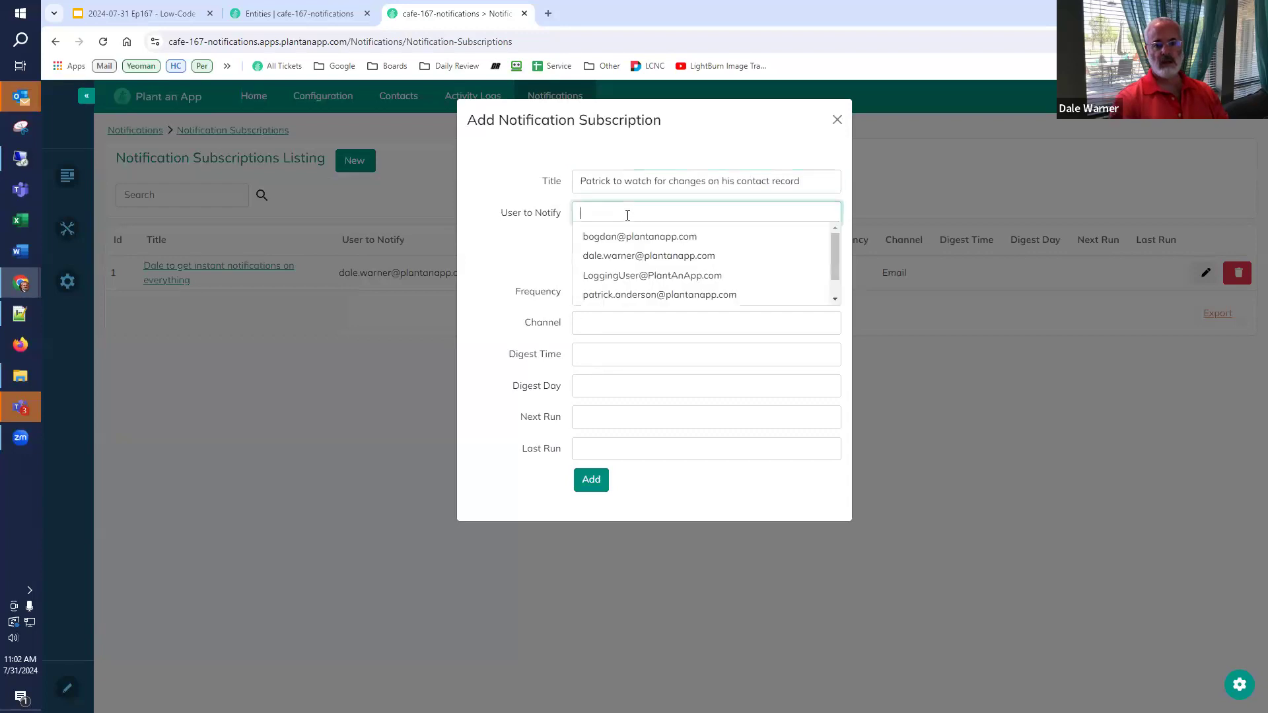
click(624, 295)
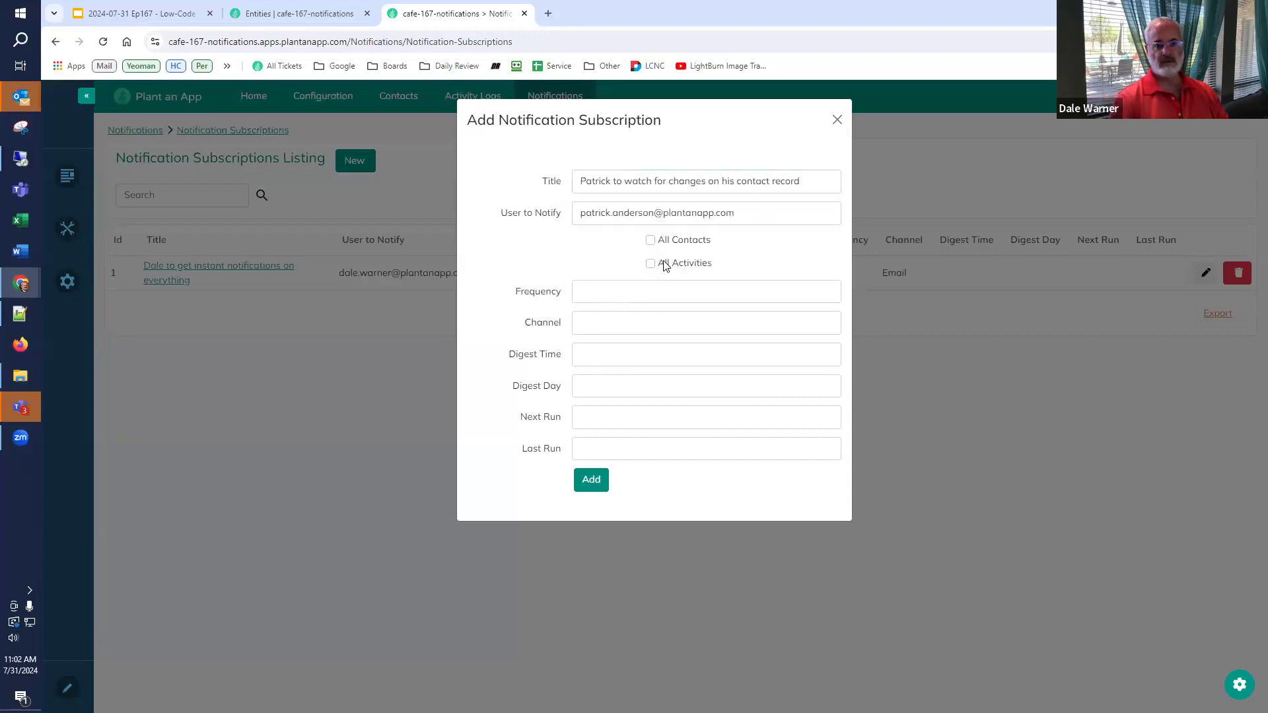
click(653, 214)
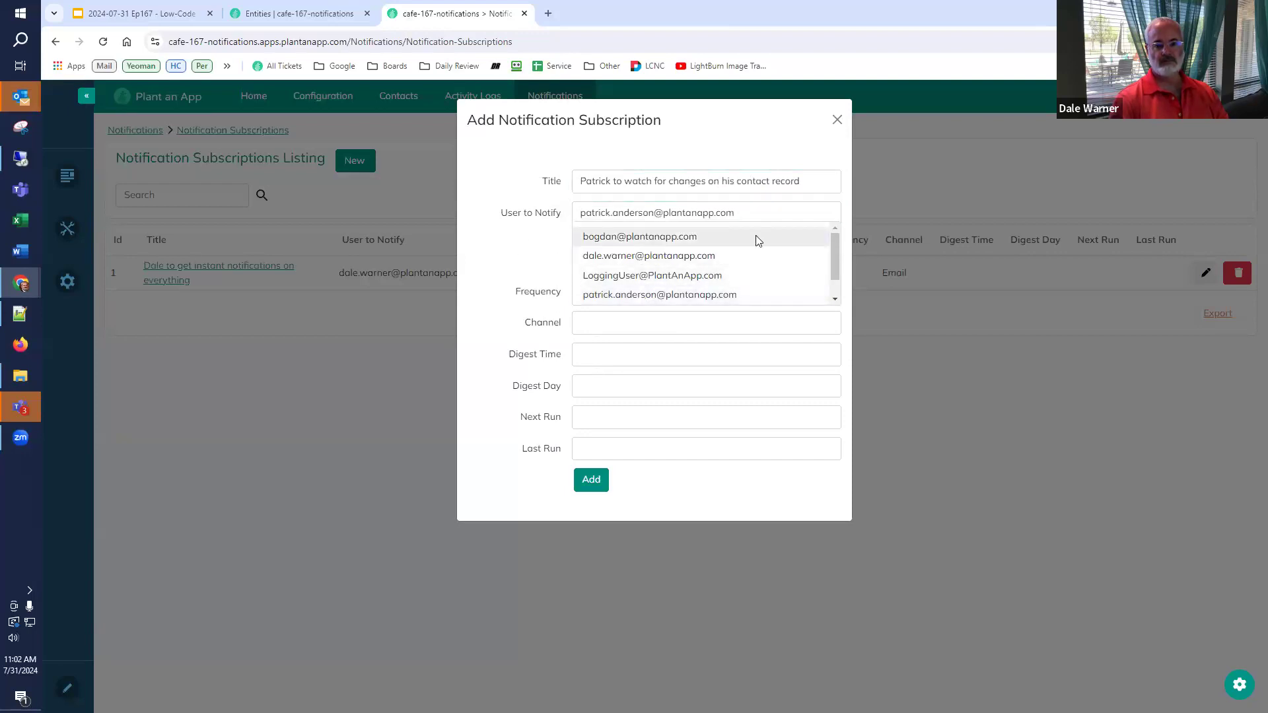
click(817, 150)
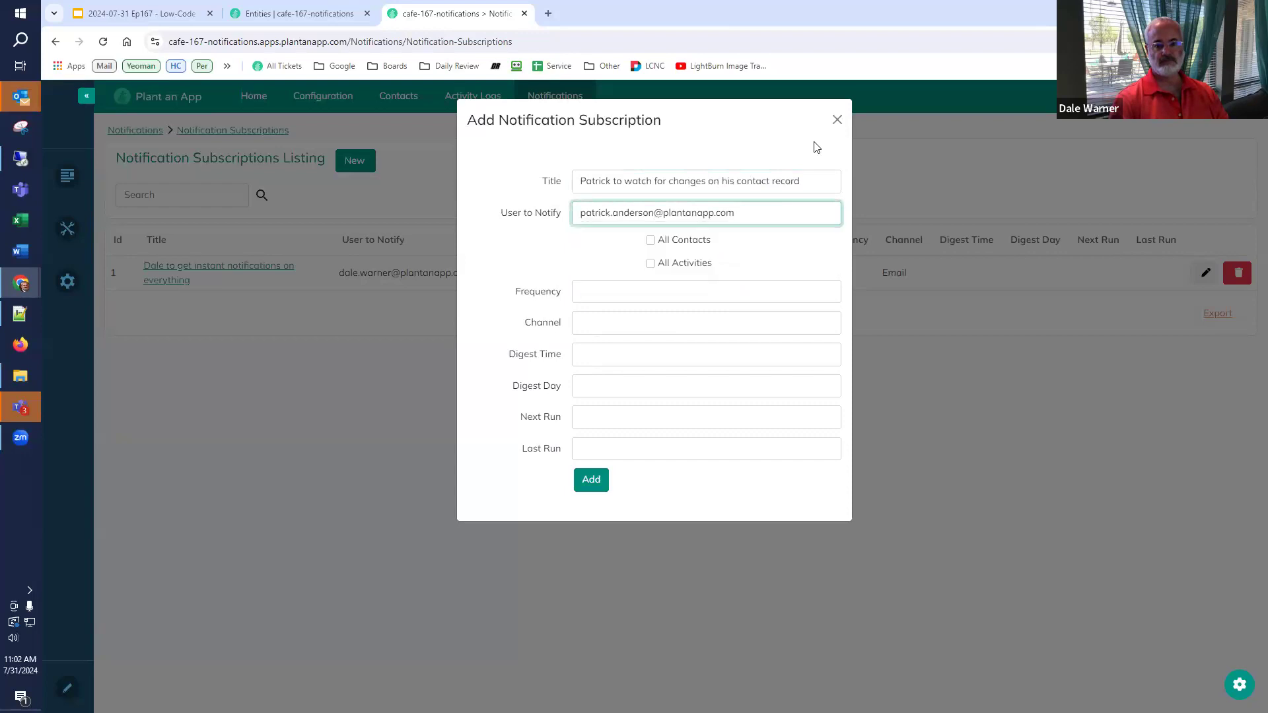
- Tick All Activities, set Daily frequency, Email channel and 12:00 PM digest time, then add it
click(650, 264)
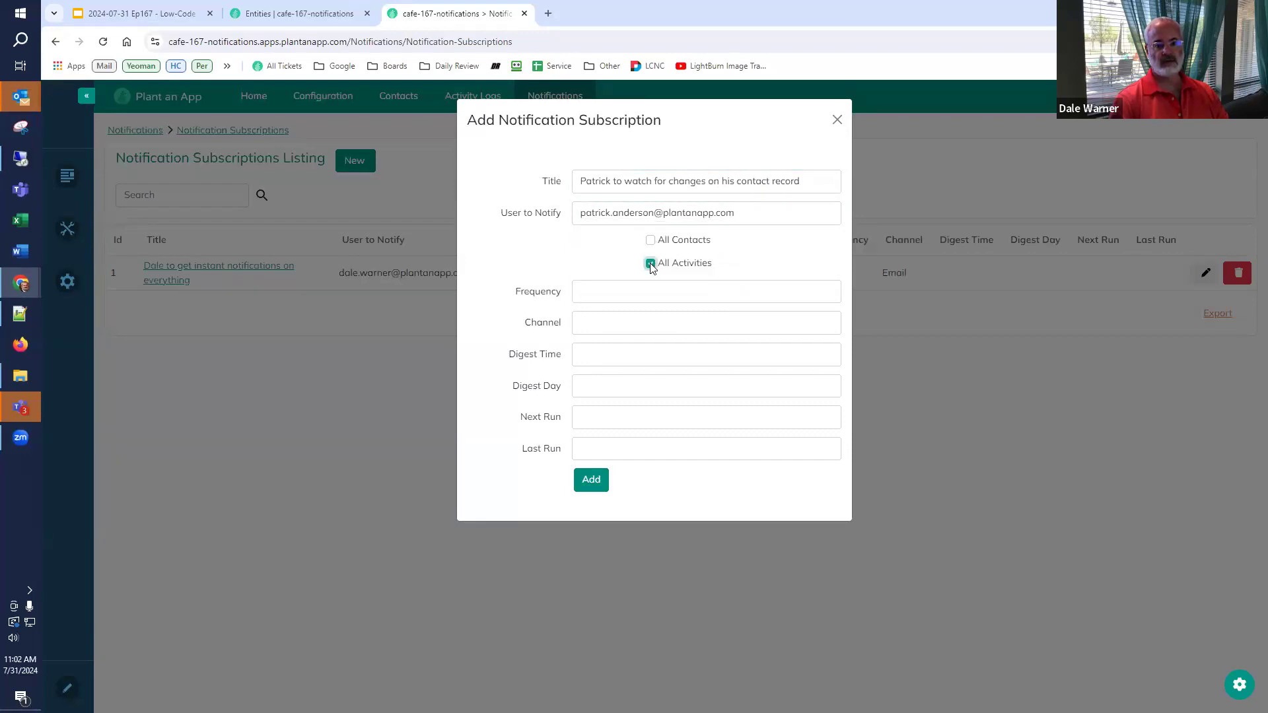
click(636, 296)
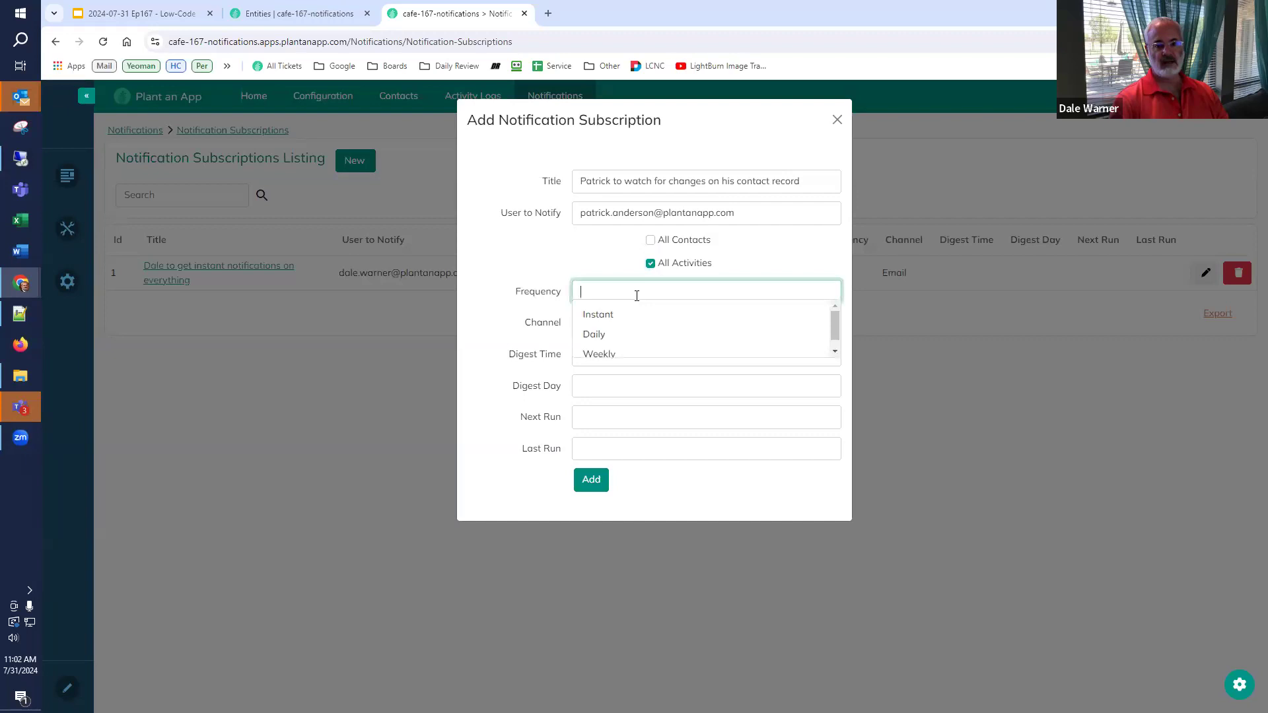
click(624, 335)
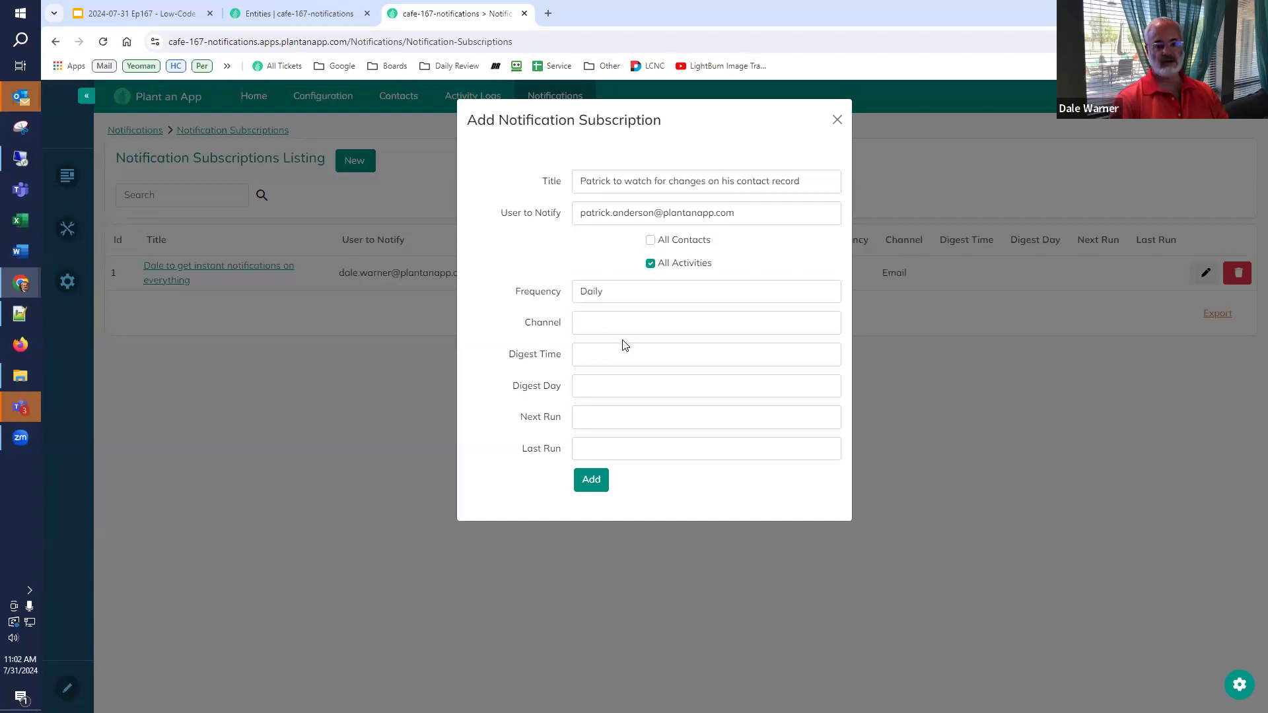
click(625, 325)
click(621, 347)
click(621, 349)
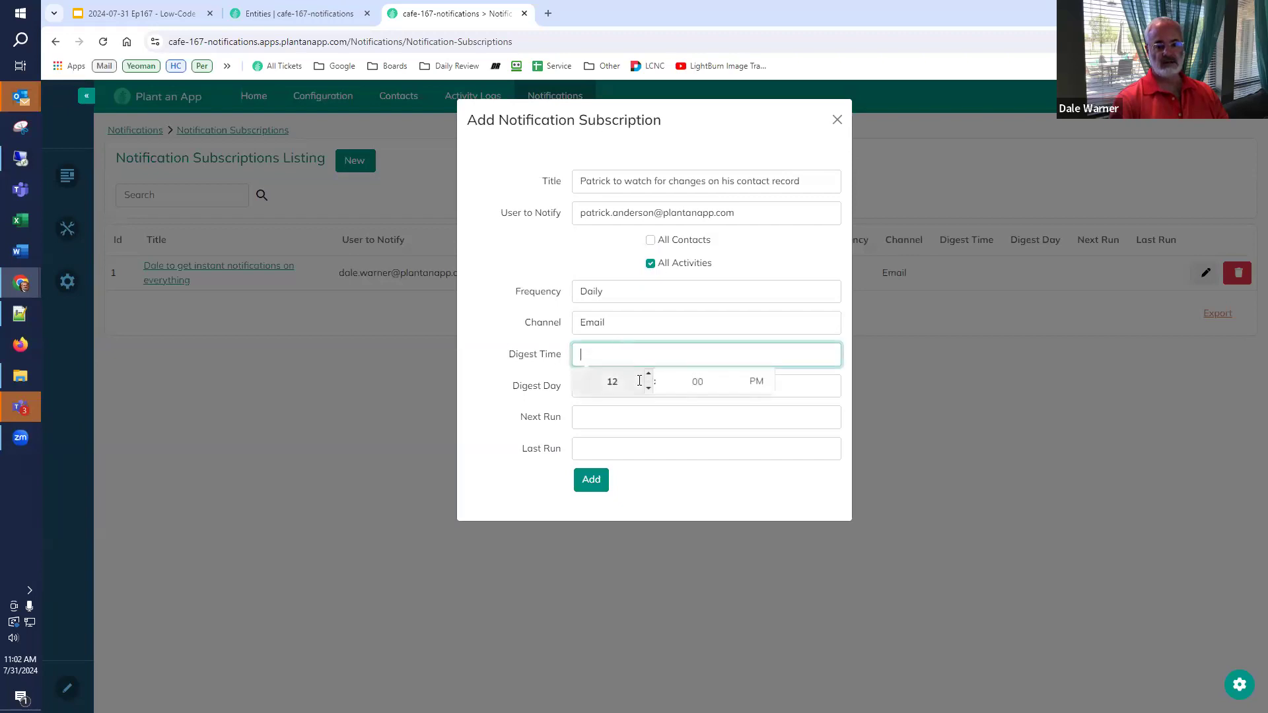
click(637, 373)
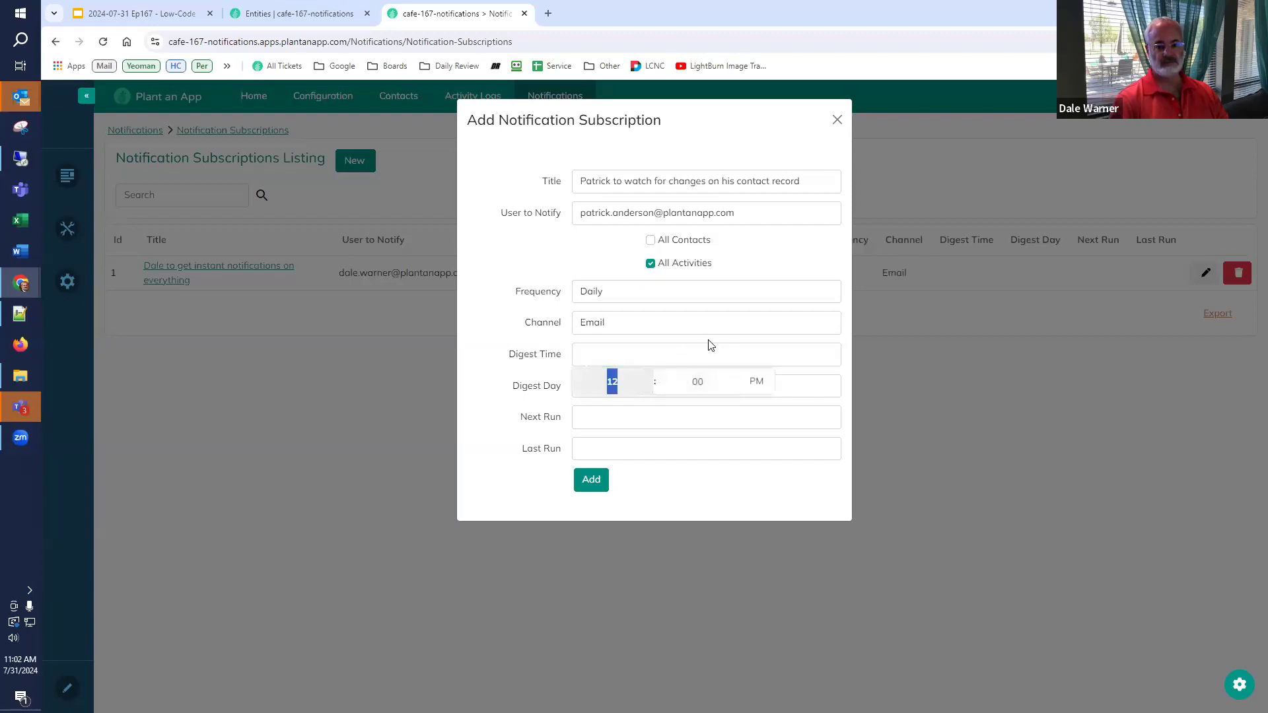
click(844, 376)
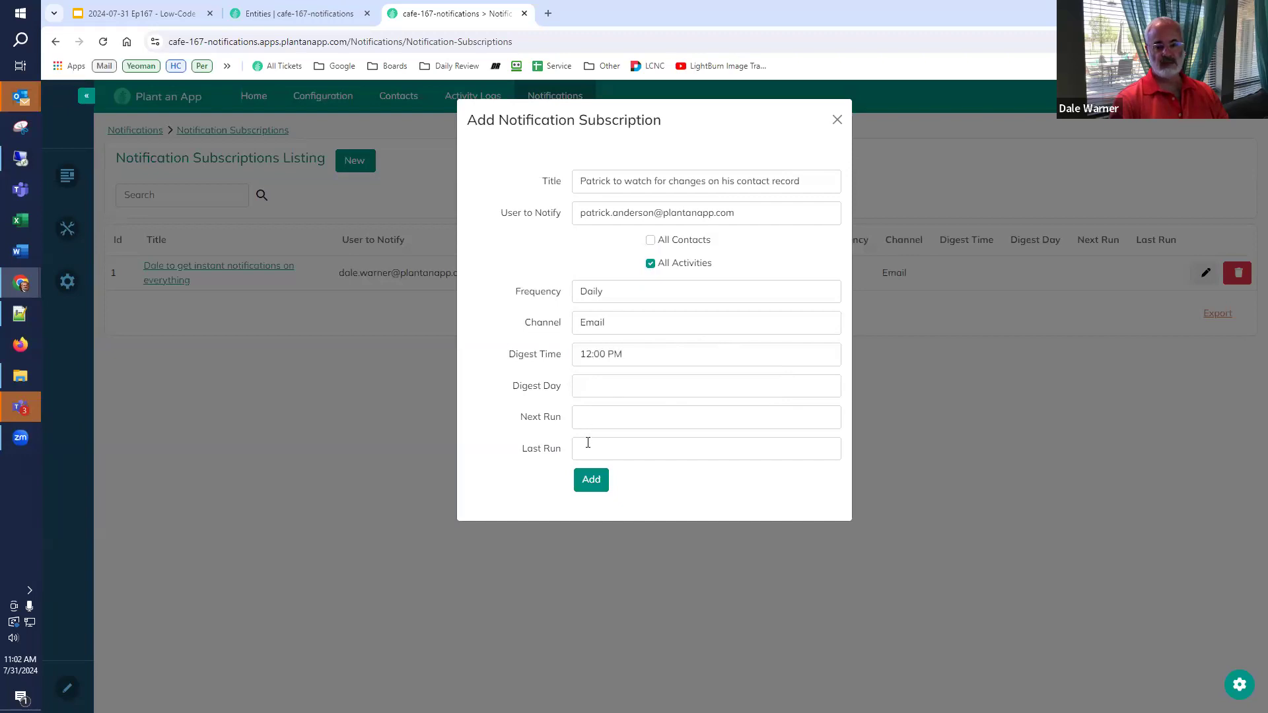
click(591, 482)
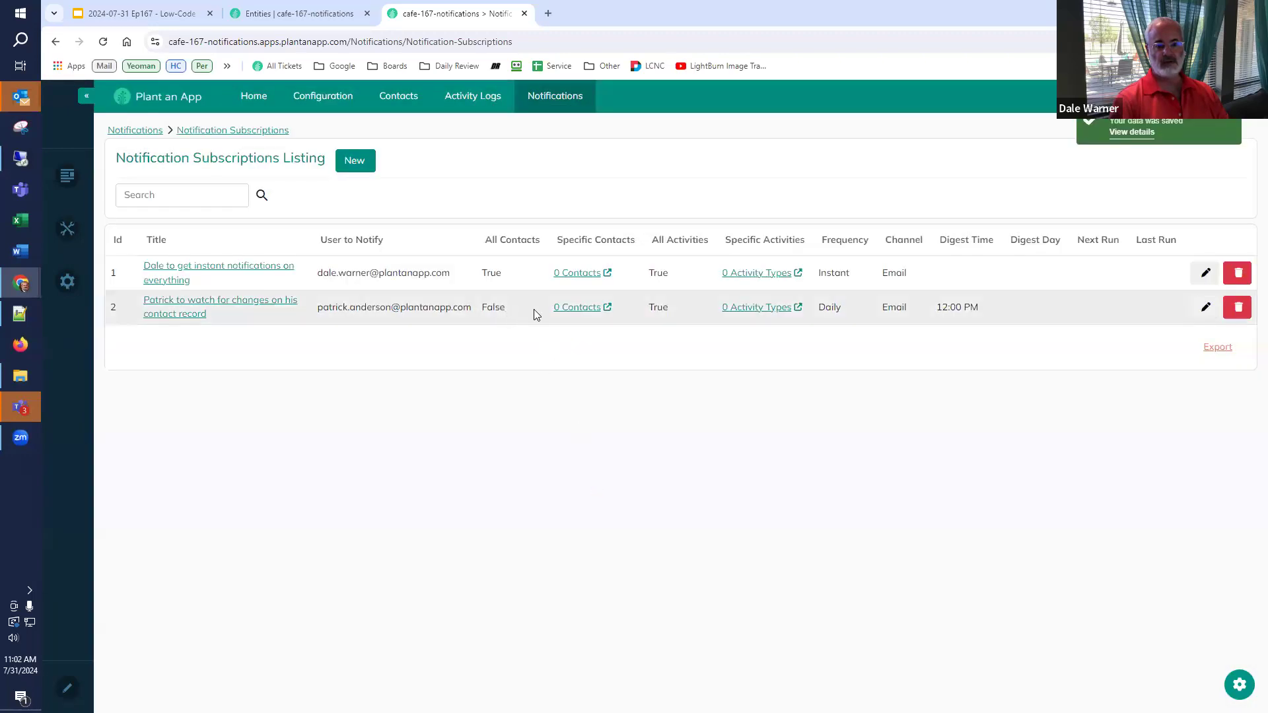
- Link the user's own contact record to subscription 2's Specific Contacts
click(608, 309)
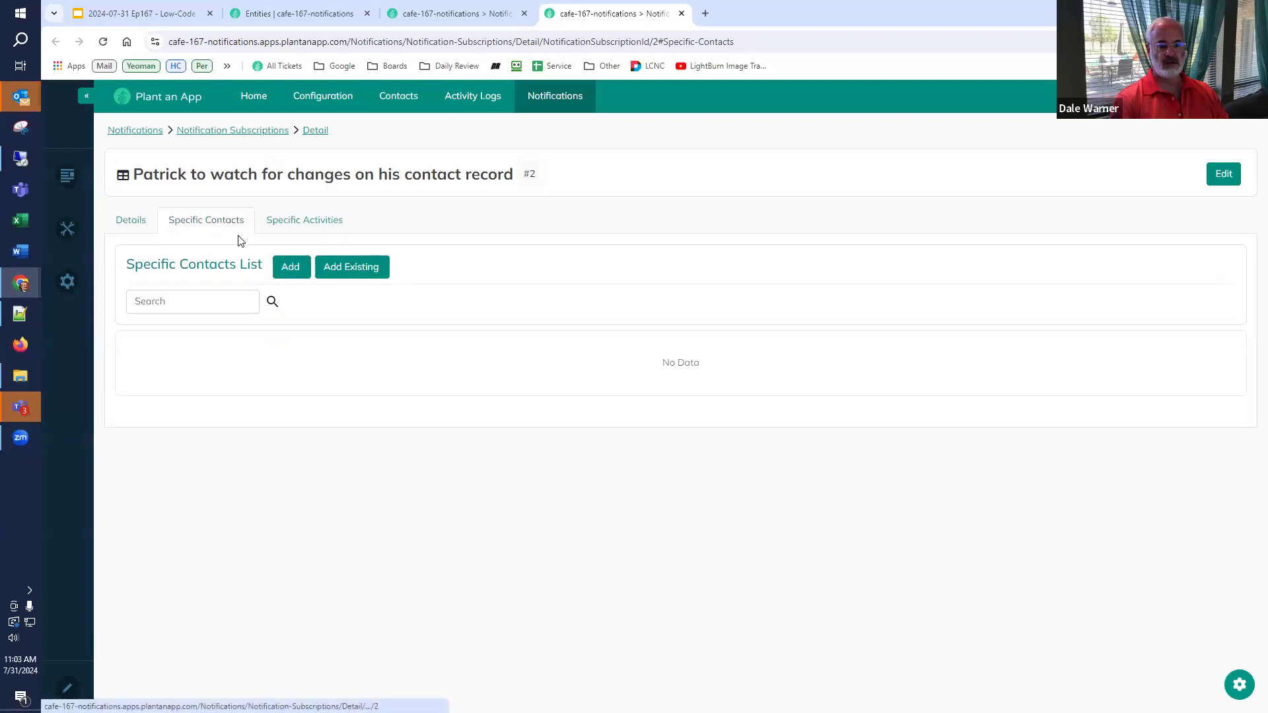
click(366, 269)
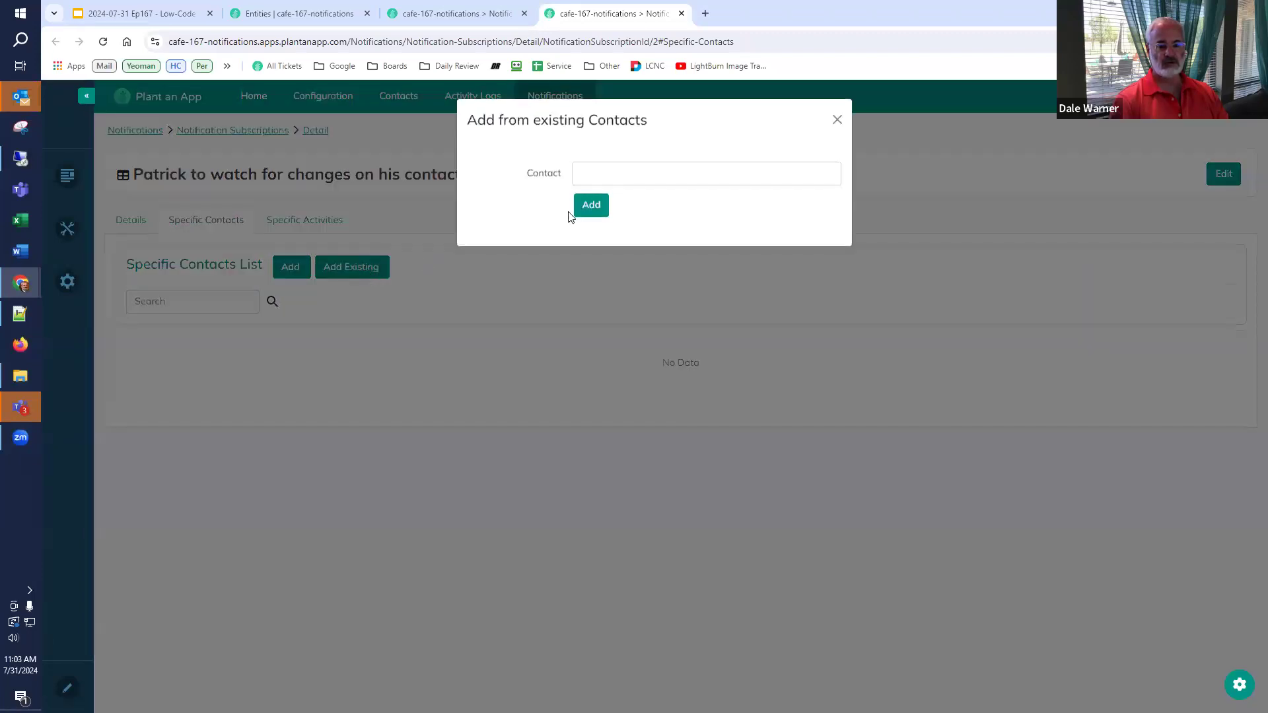
click(641, 180)
click(625, 216)
click(585, 208)
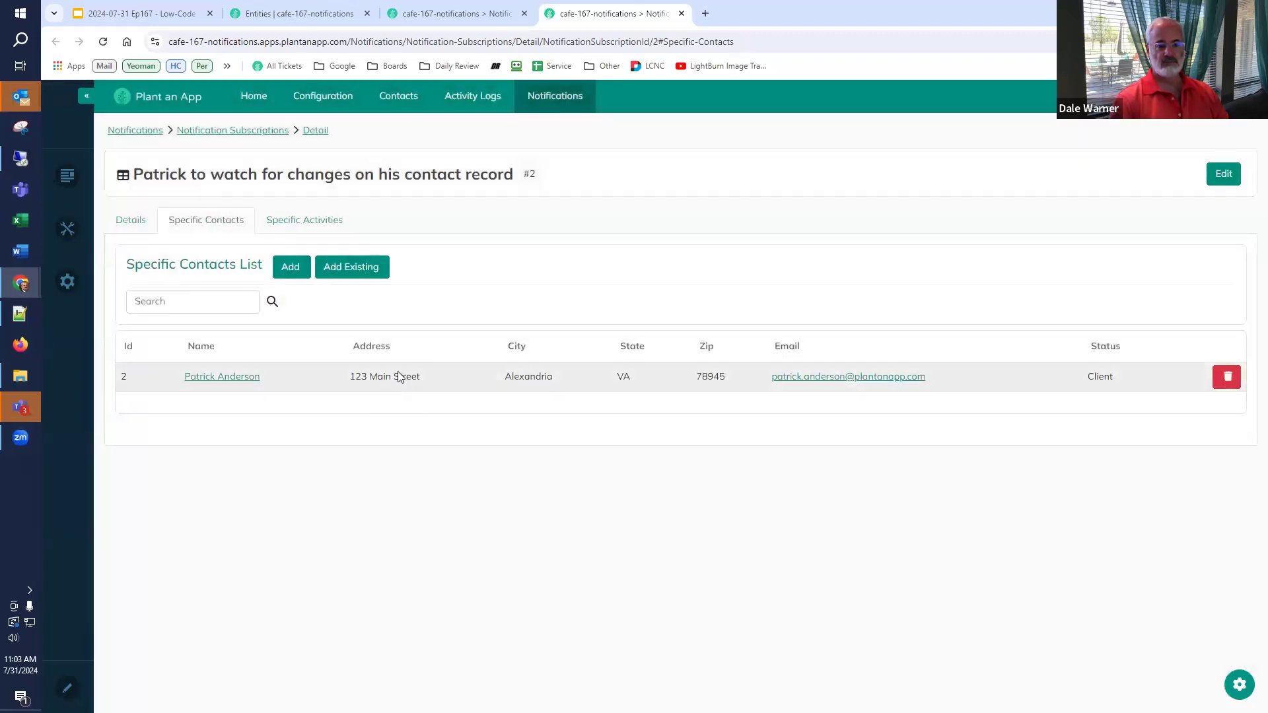
- Back on the refreshed listing, turn off All Activities for subscription 2 and update it
click(483, 12)
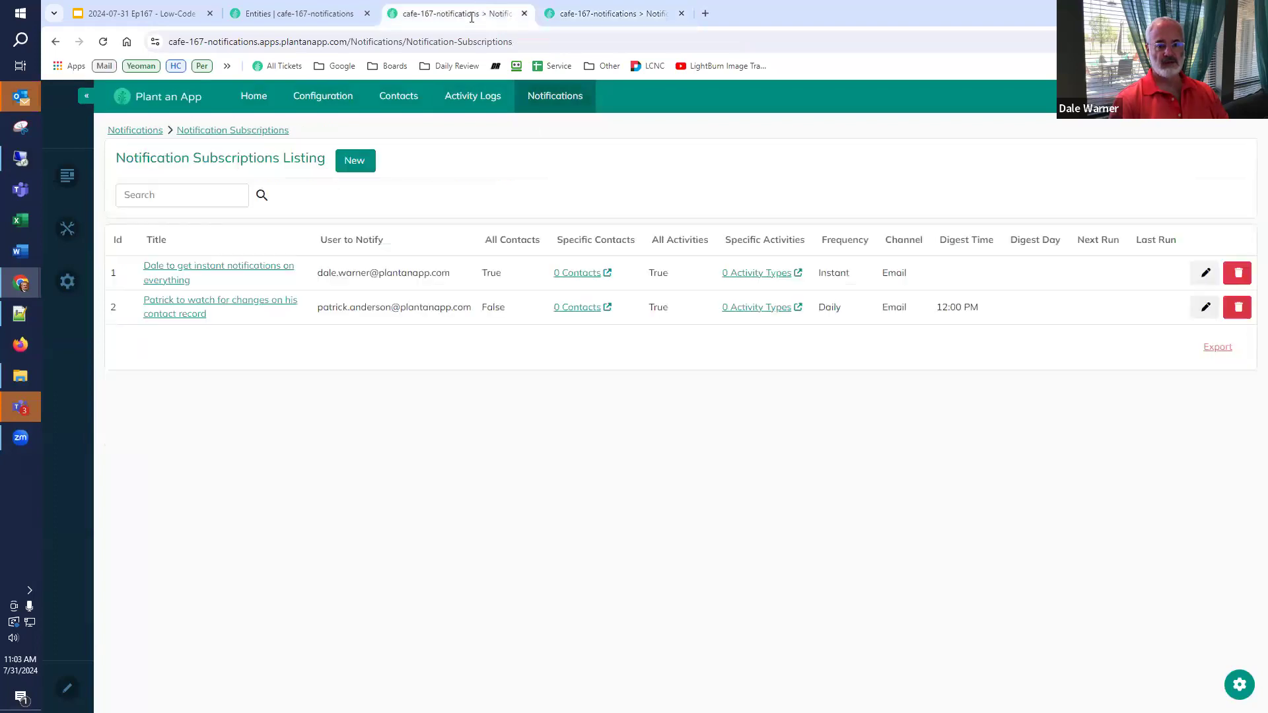
key(F5)
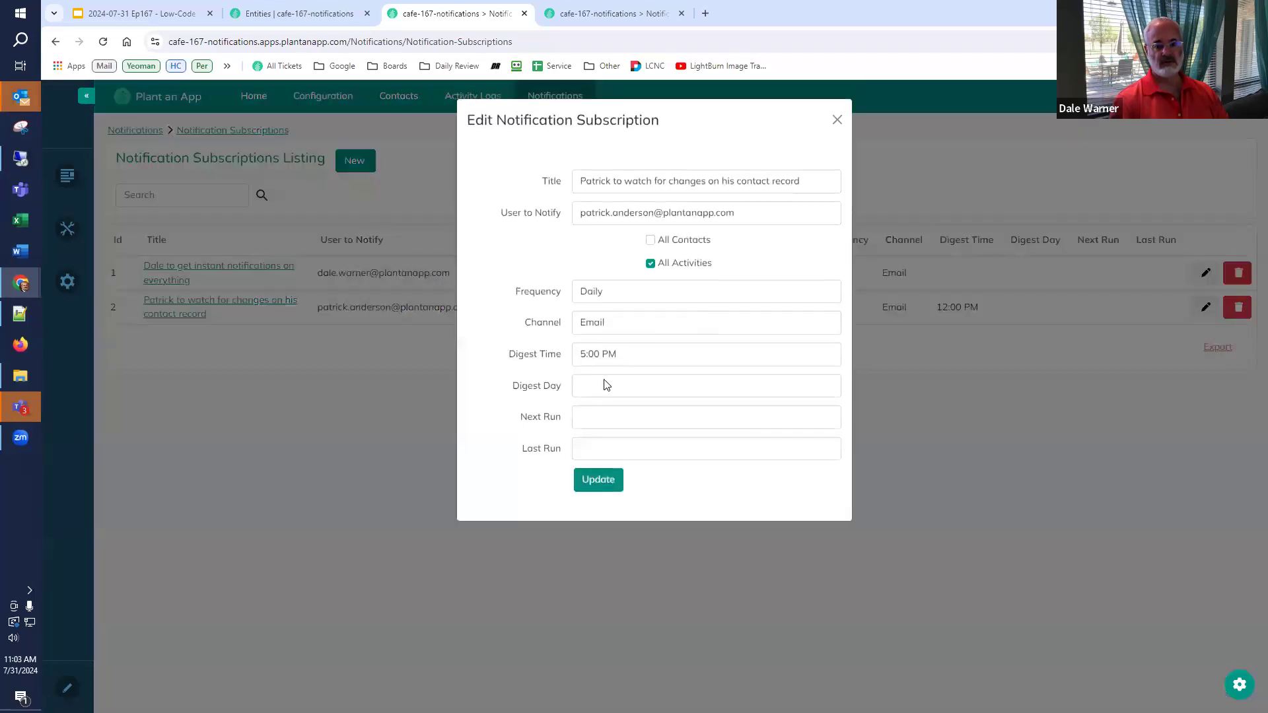
click(650, 264)
click(597, 480)
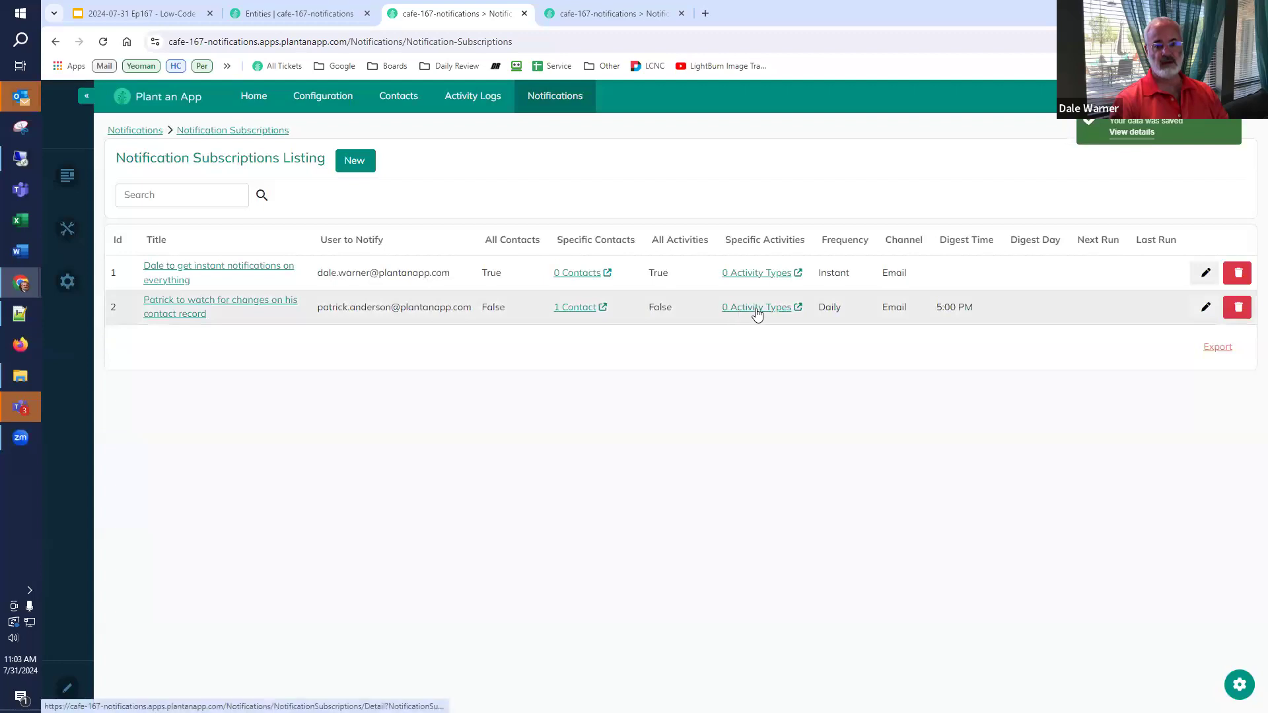
click(757, 309)
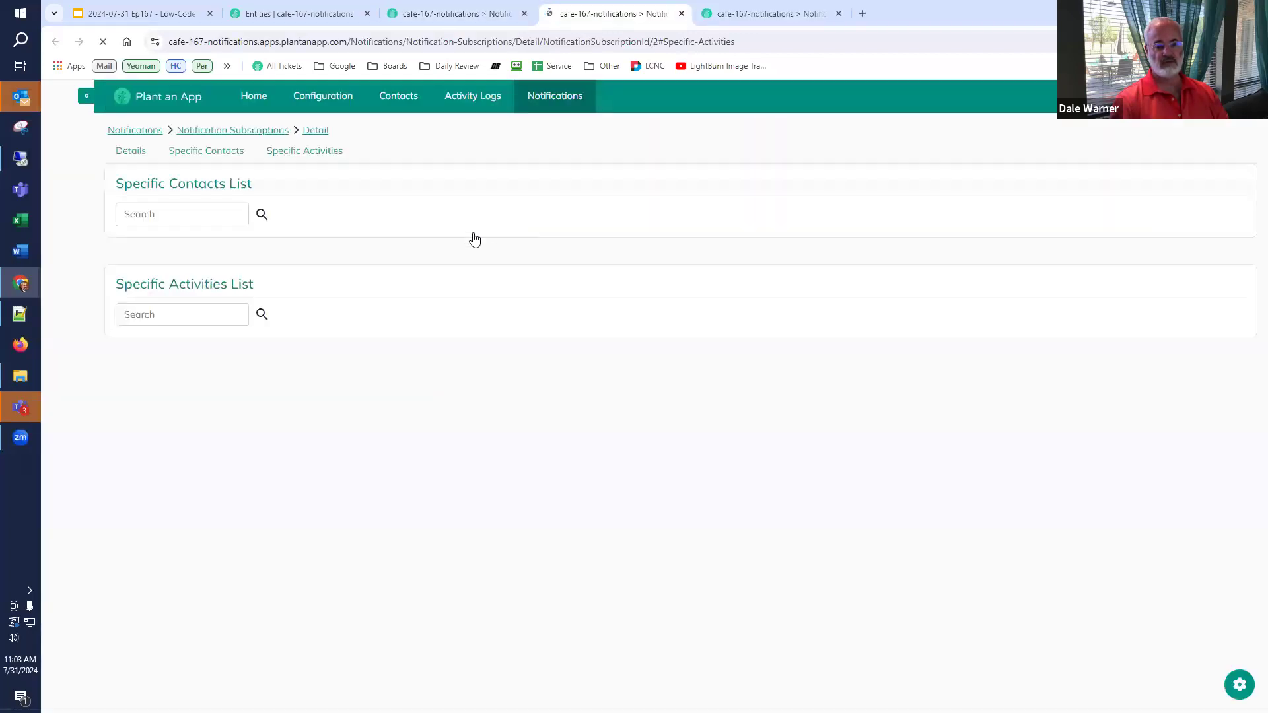
- Add Contact.StatusChange and Contact.EmailChange as subscription 2's activity types
click(344, 276)
click(603, 173)
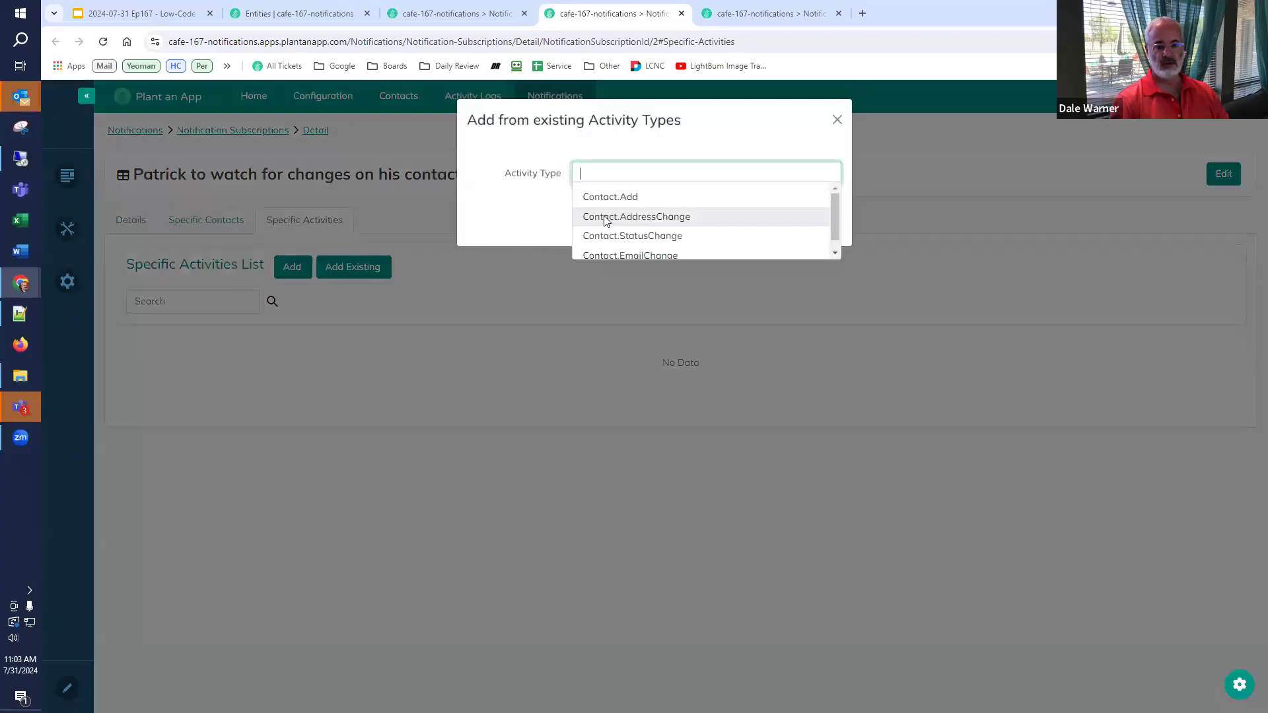
click(608, 237)
click(598, 206)
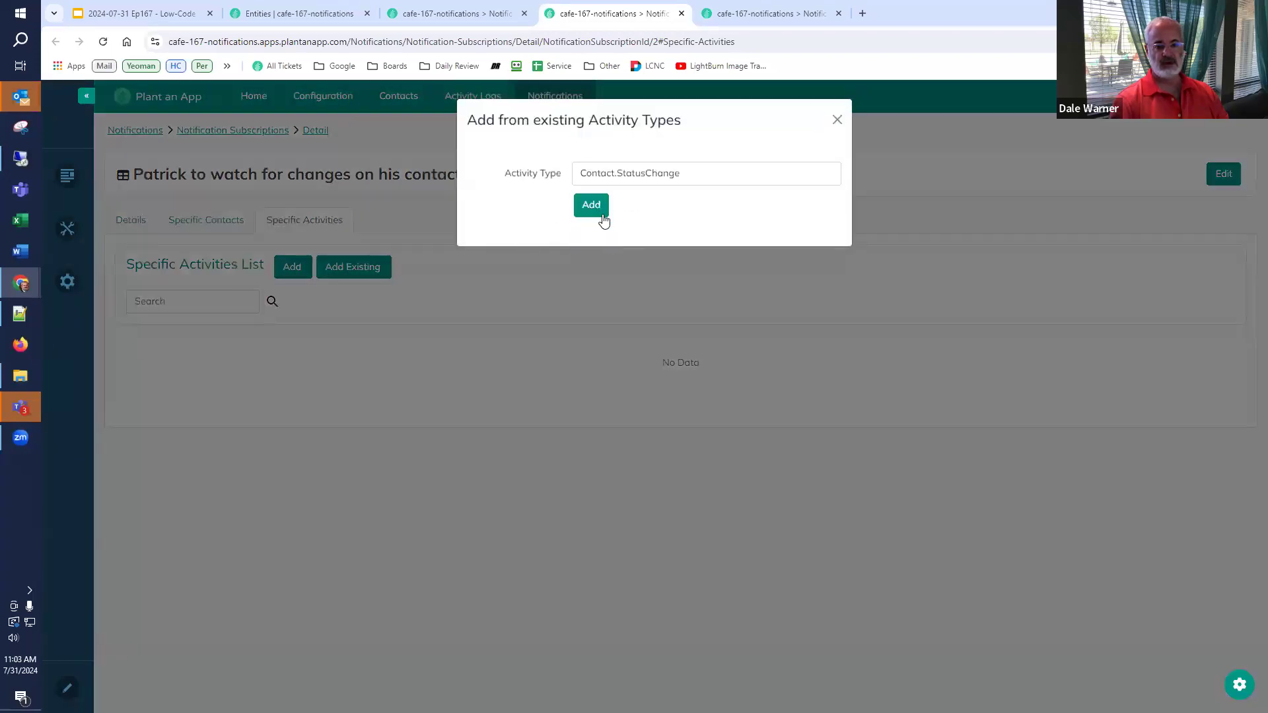
click(367, 267)
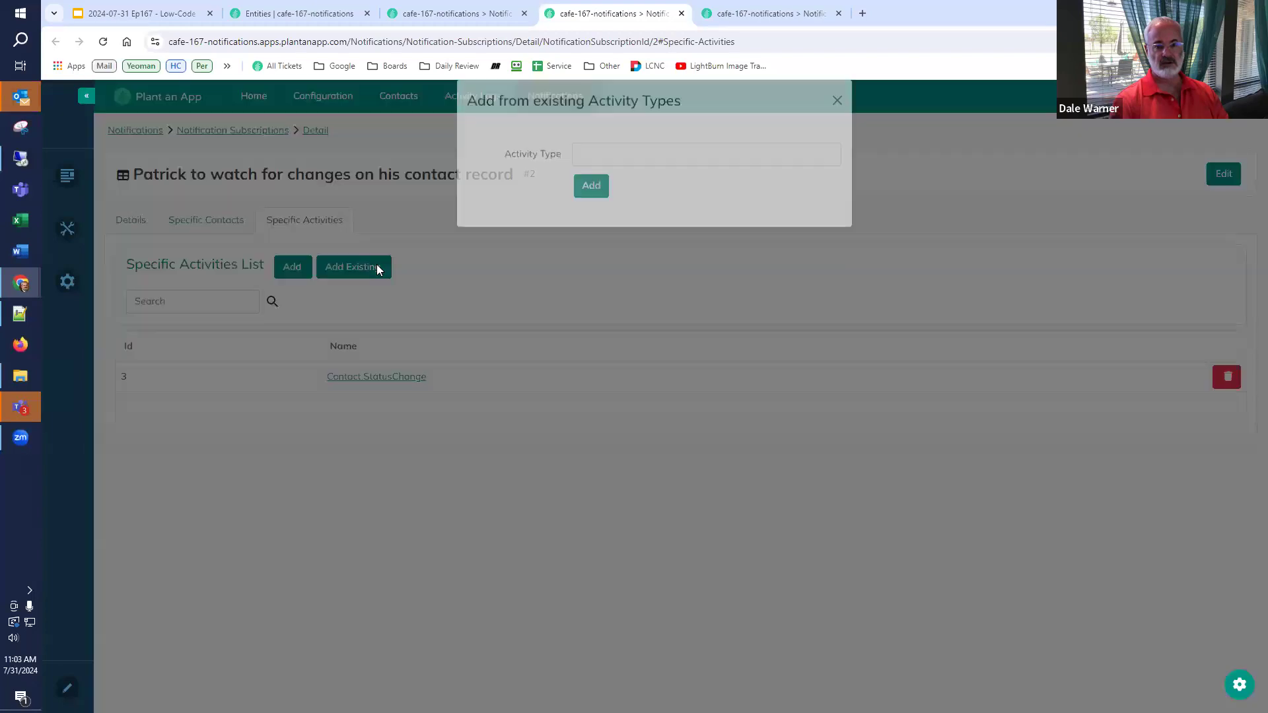
click(602, 175)
click(584, 235)
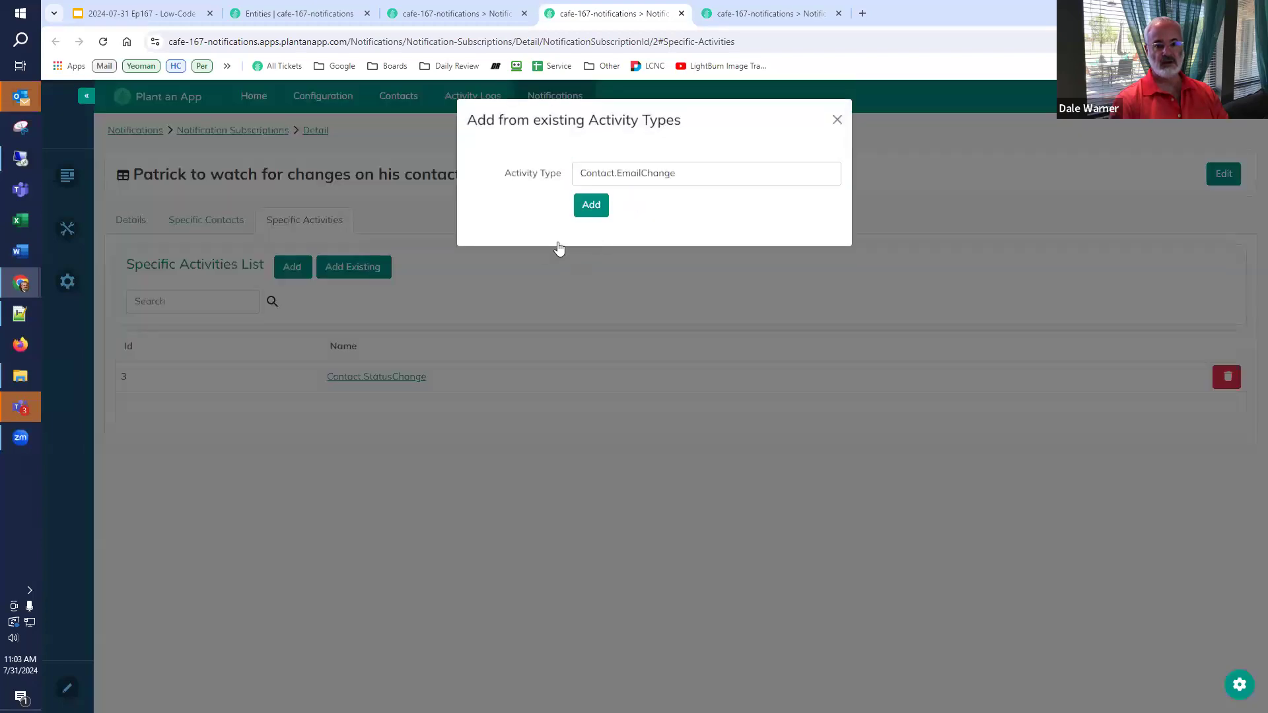
click(590, 207)
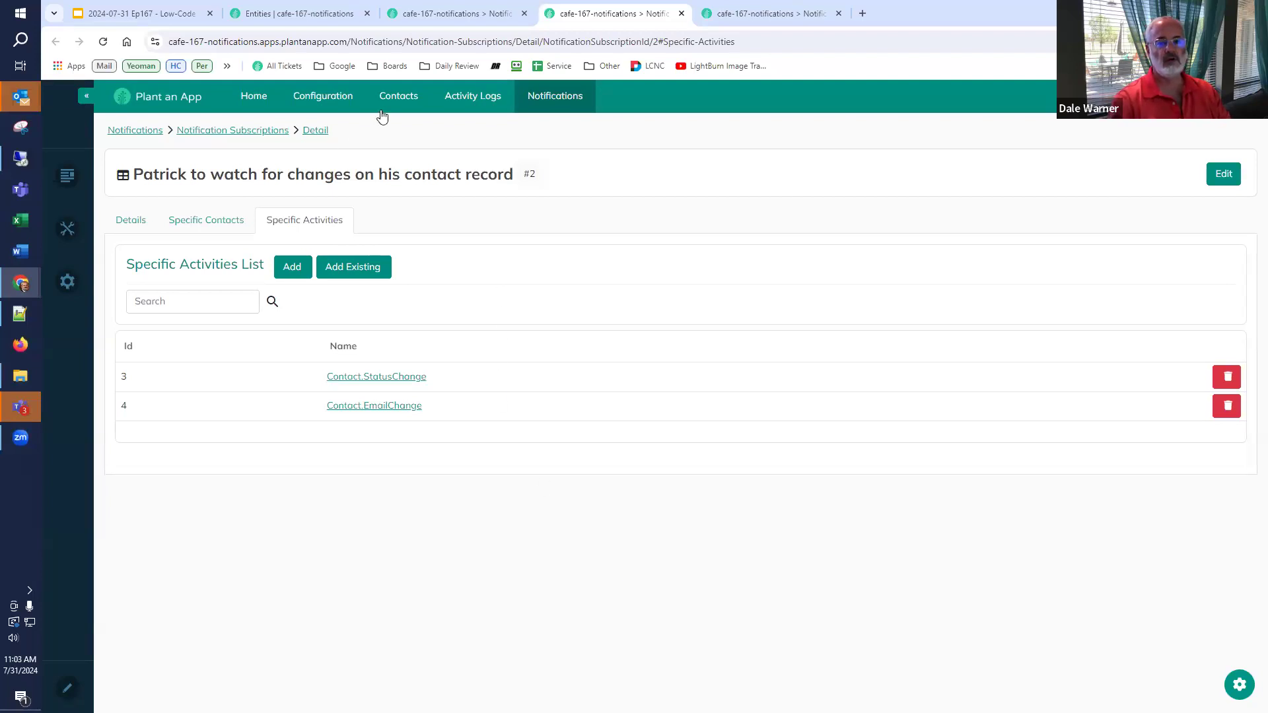
click(439, 13)
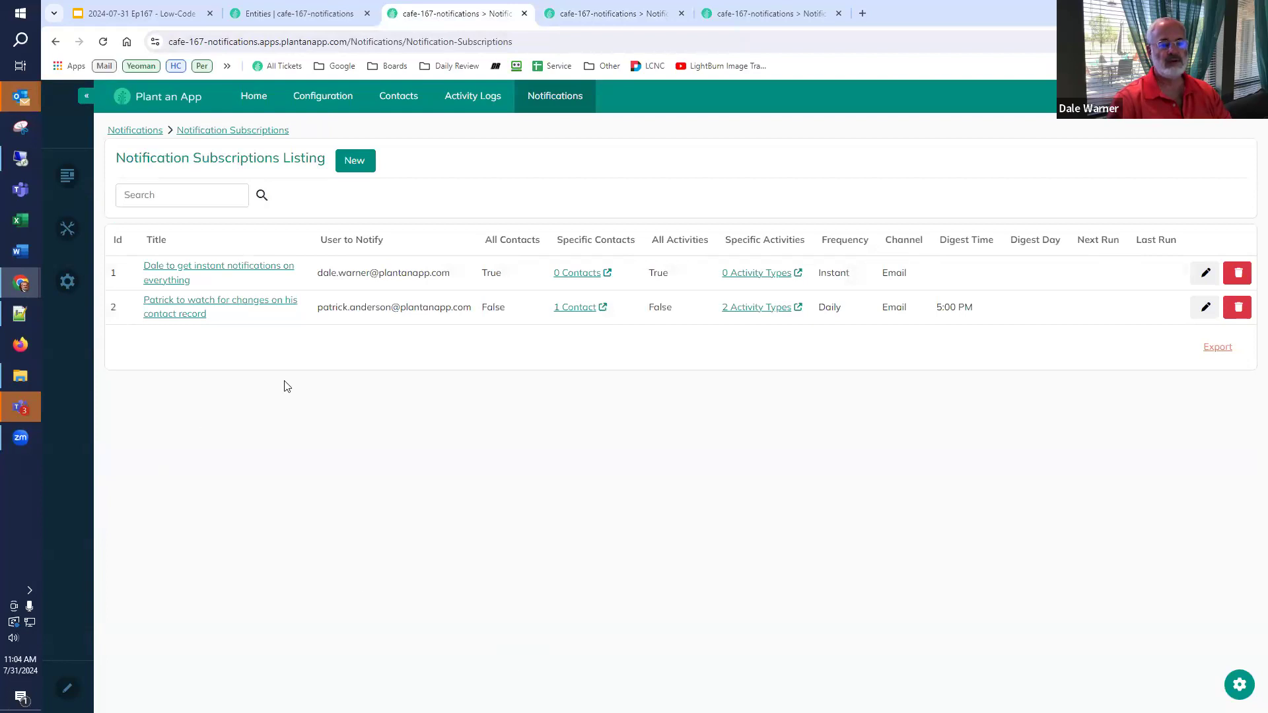
click(130, 14)
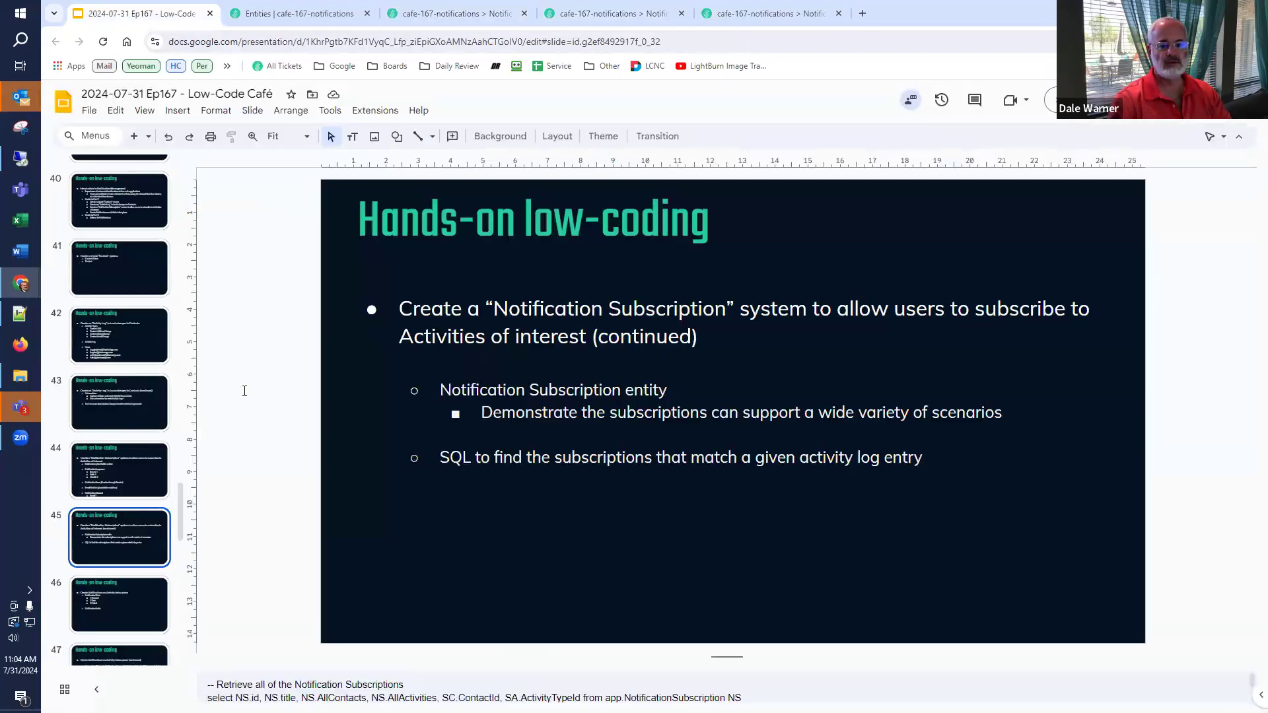
- Go to slide 46, then back to slide 45 with its Notification Subscription SQL notes
click(88, 611)
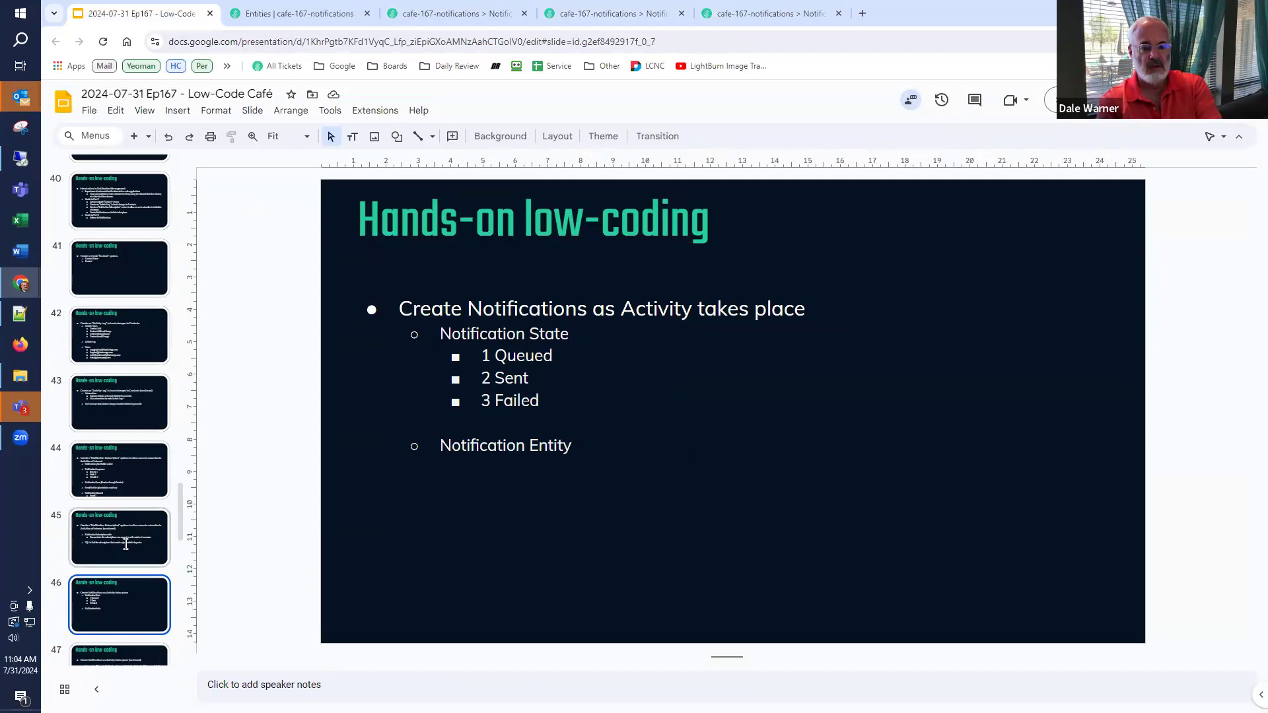
scroll(128, 540, down, 2)
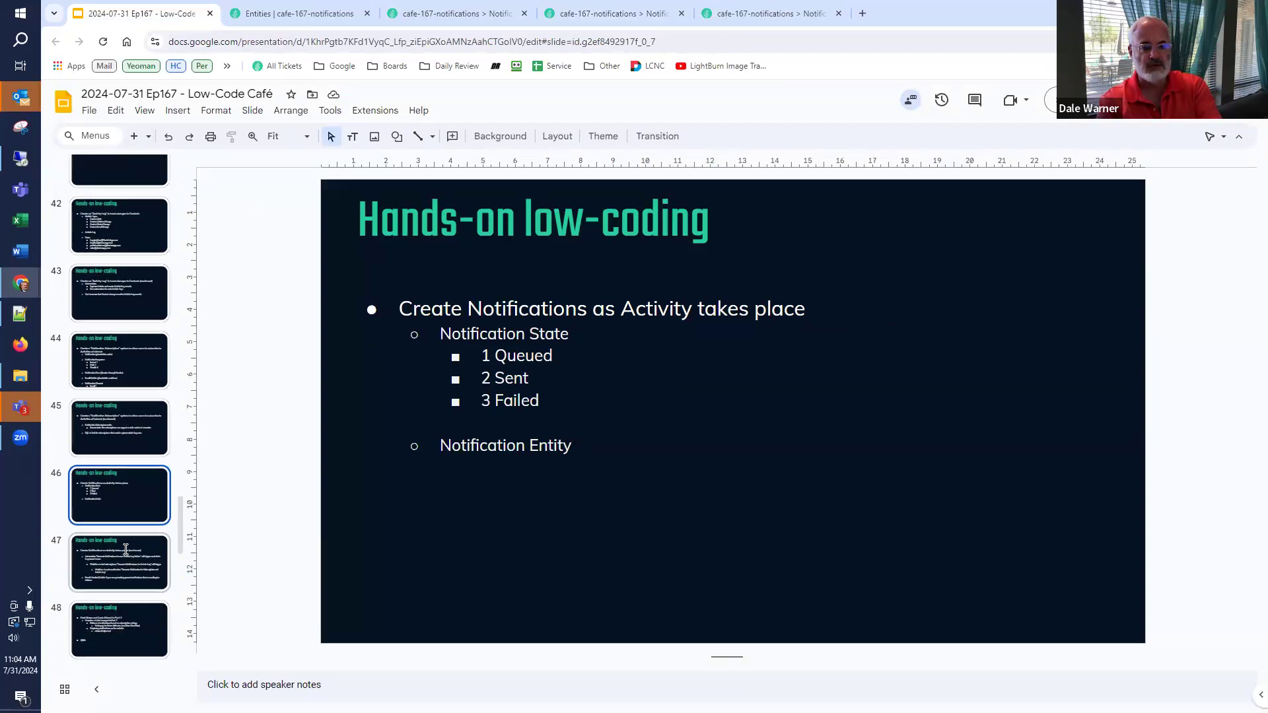
click(153, 432)
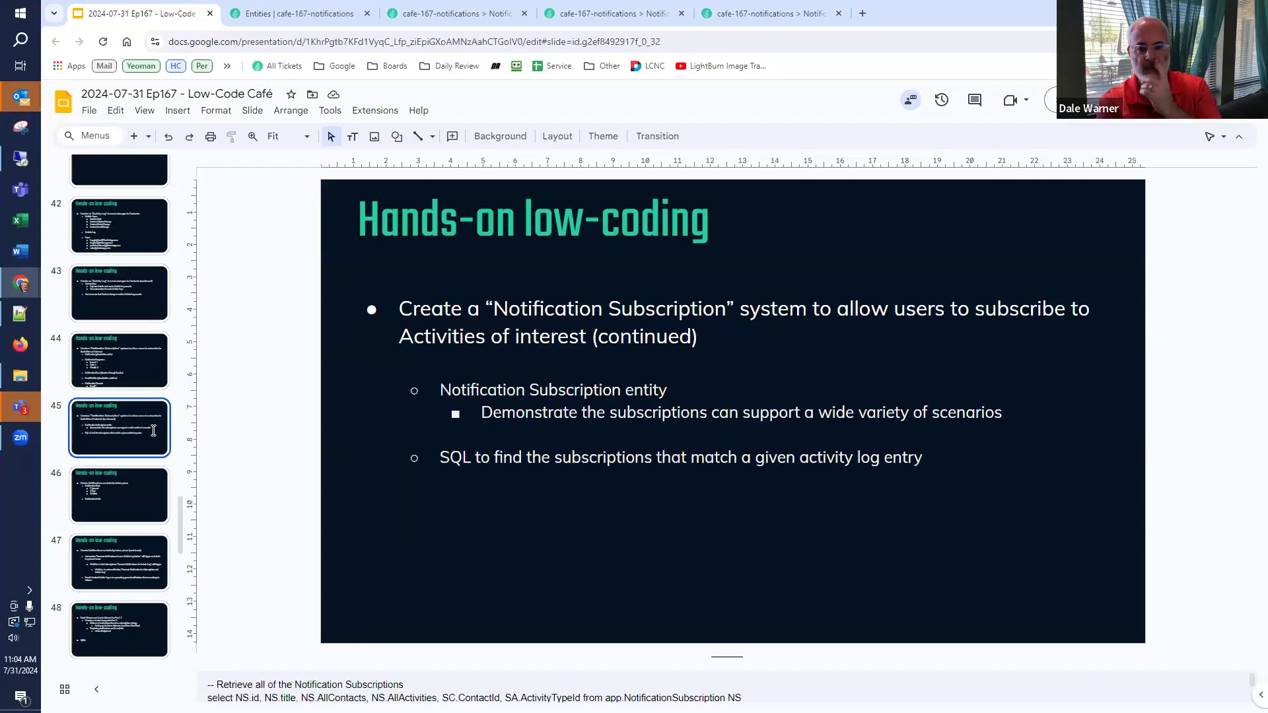